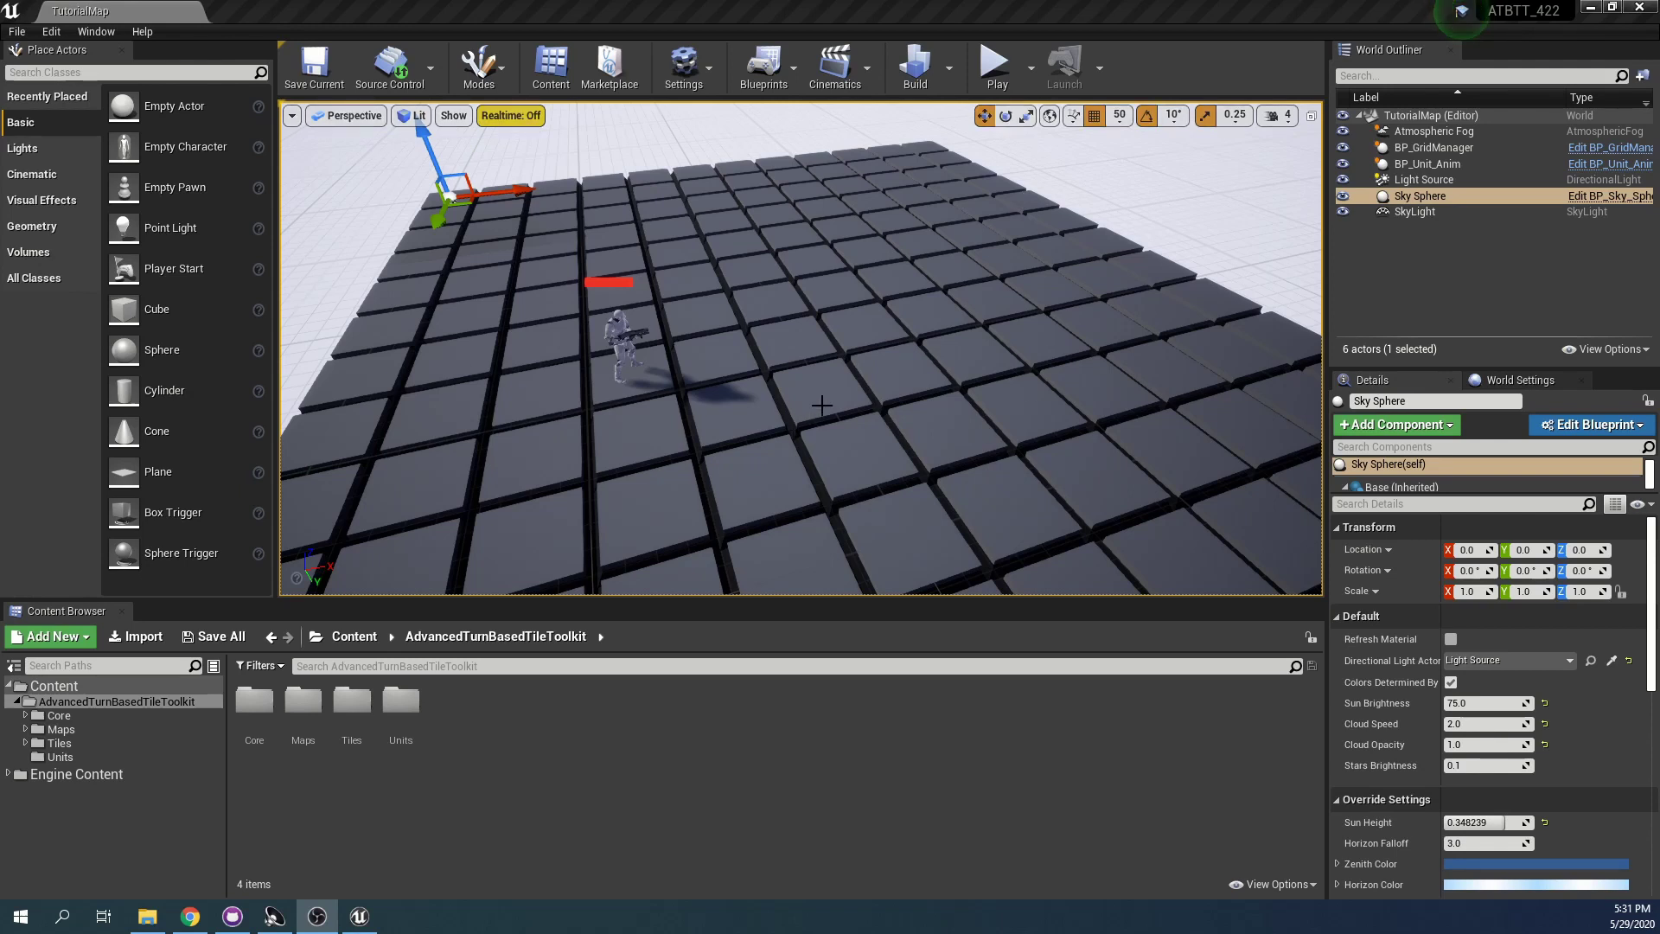
Select the tile grid's BP_GridManager and review the Heightmap choices among its Procedural settings, keeping false
left_click(938, 277)
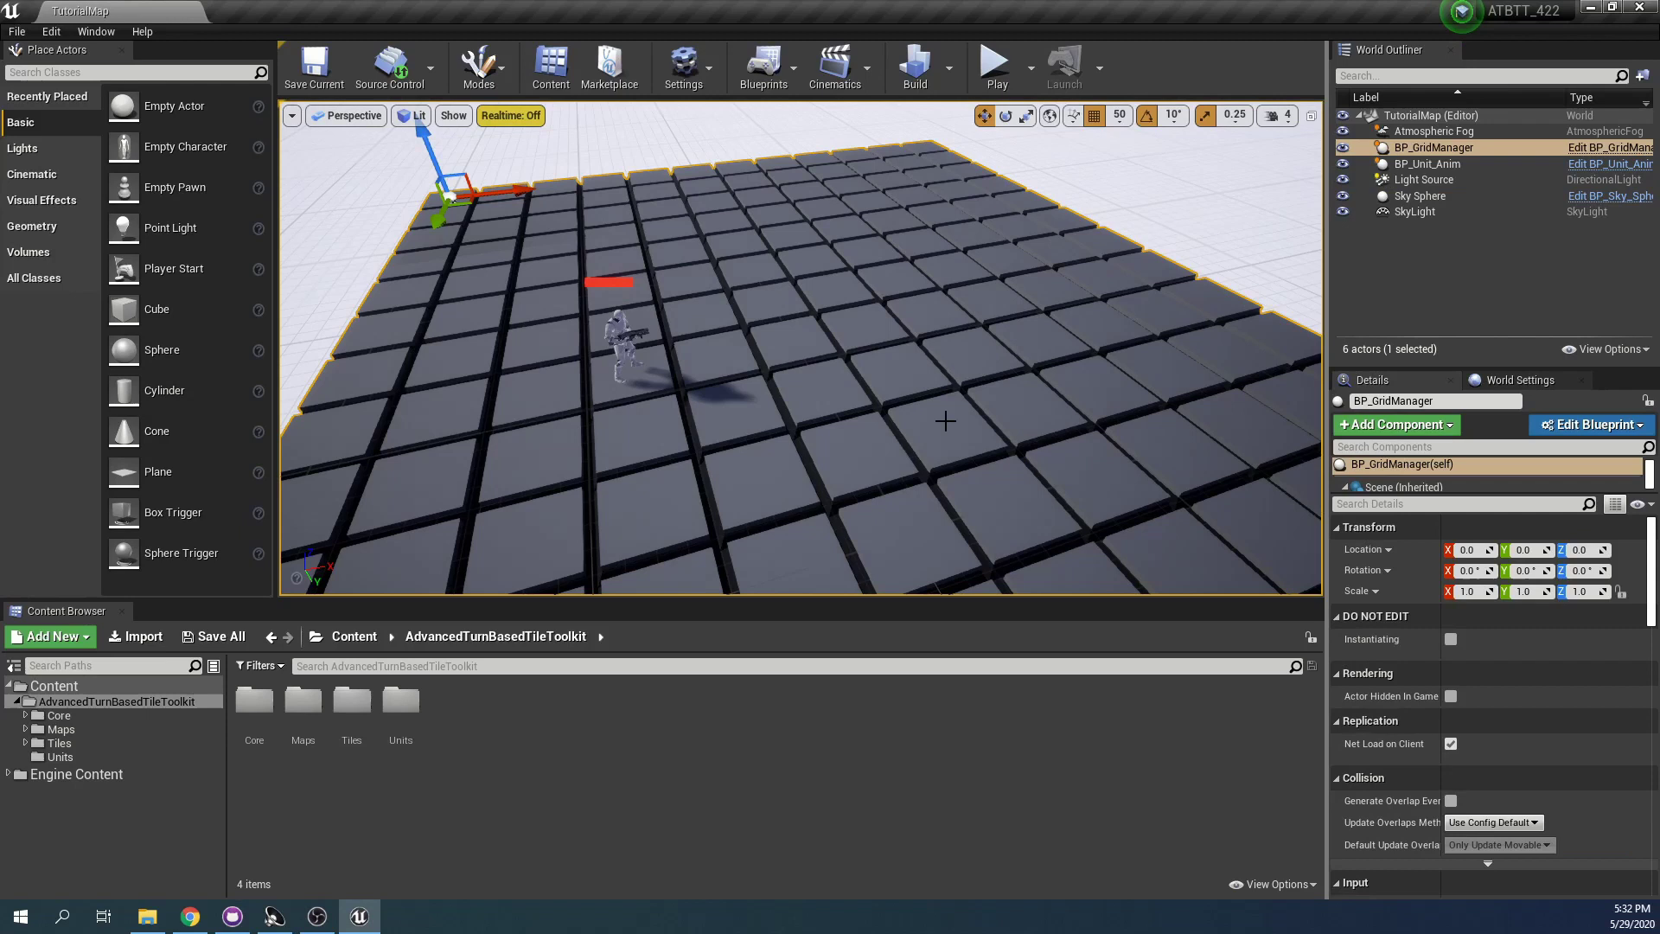
scroll(1537, 684, "down", 1)
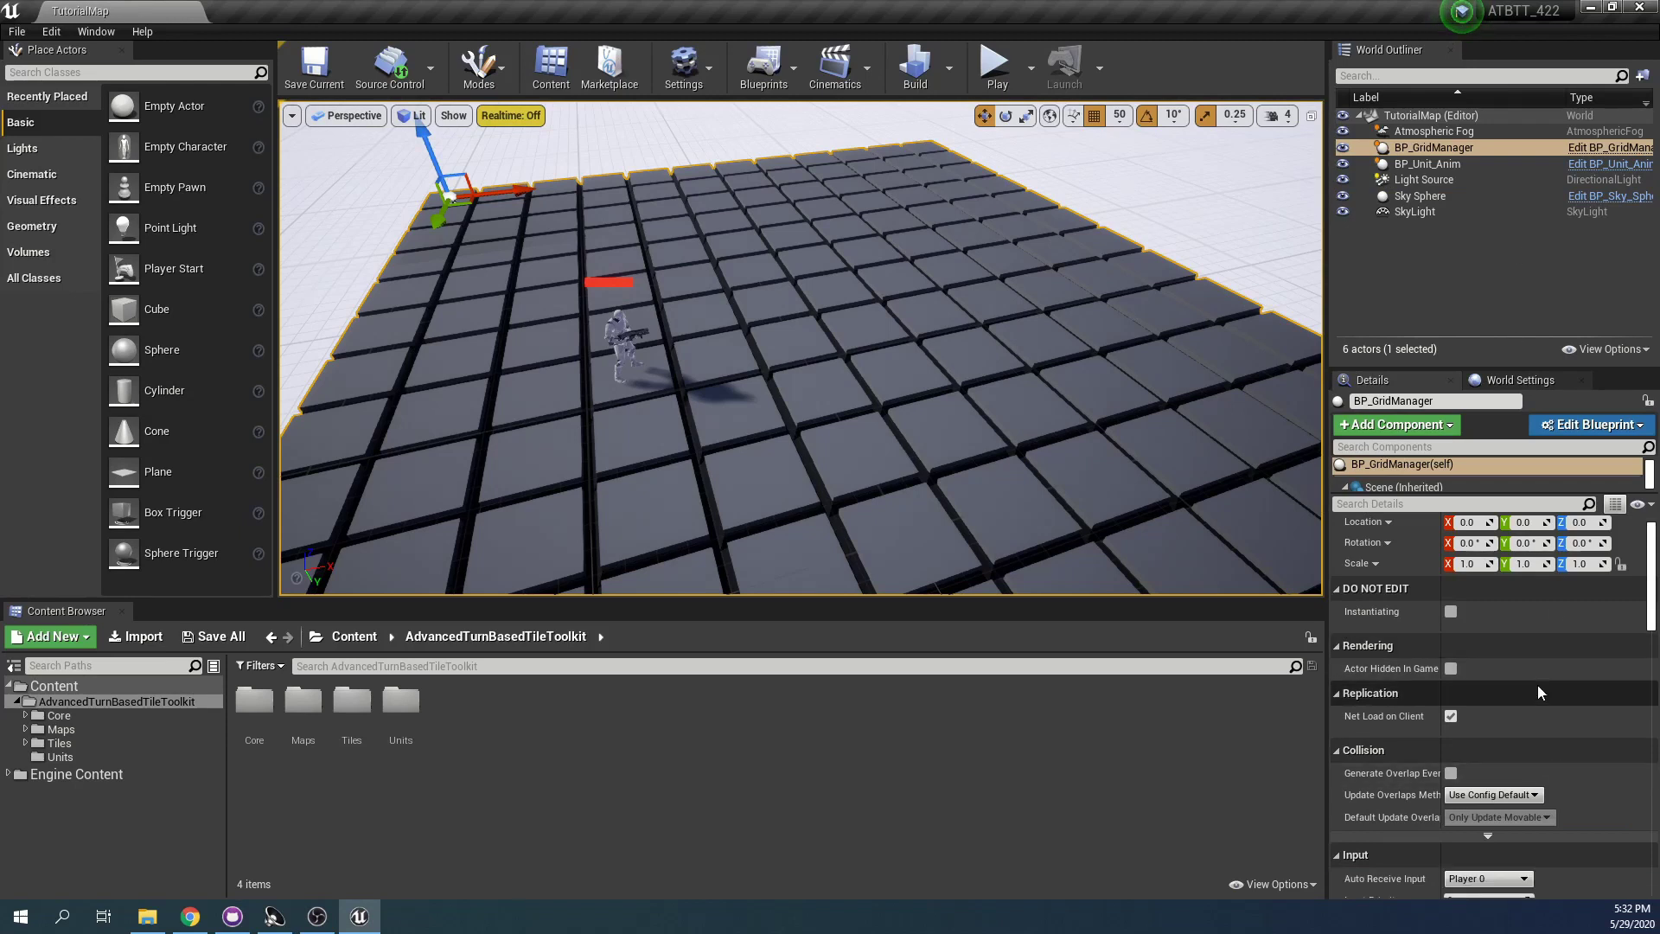
scroll(1538, 656, "down", 12)
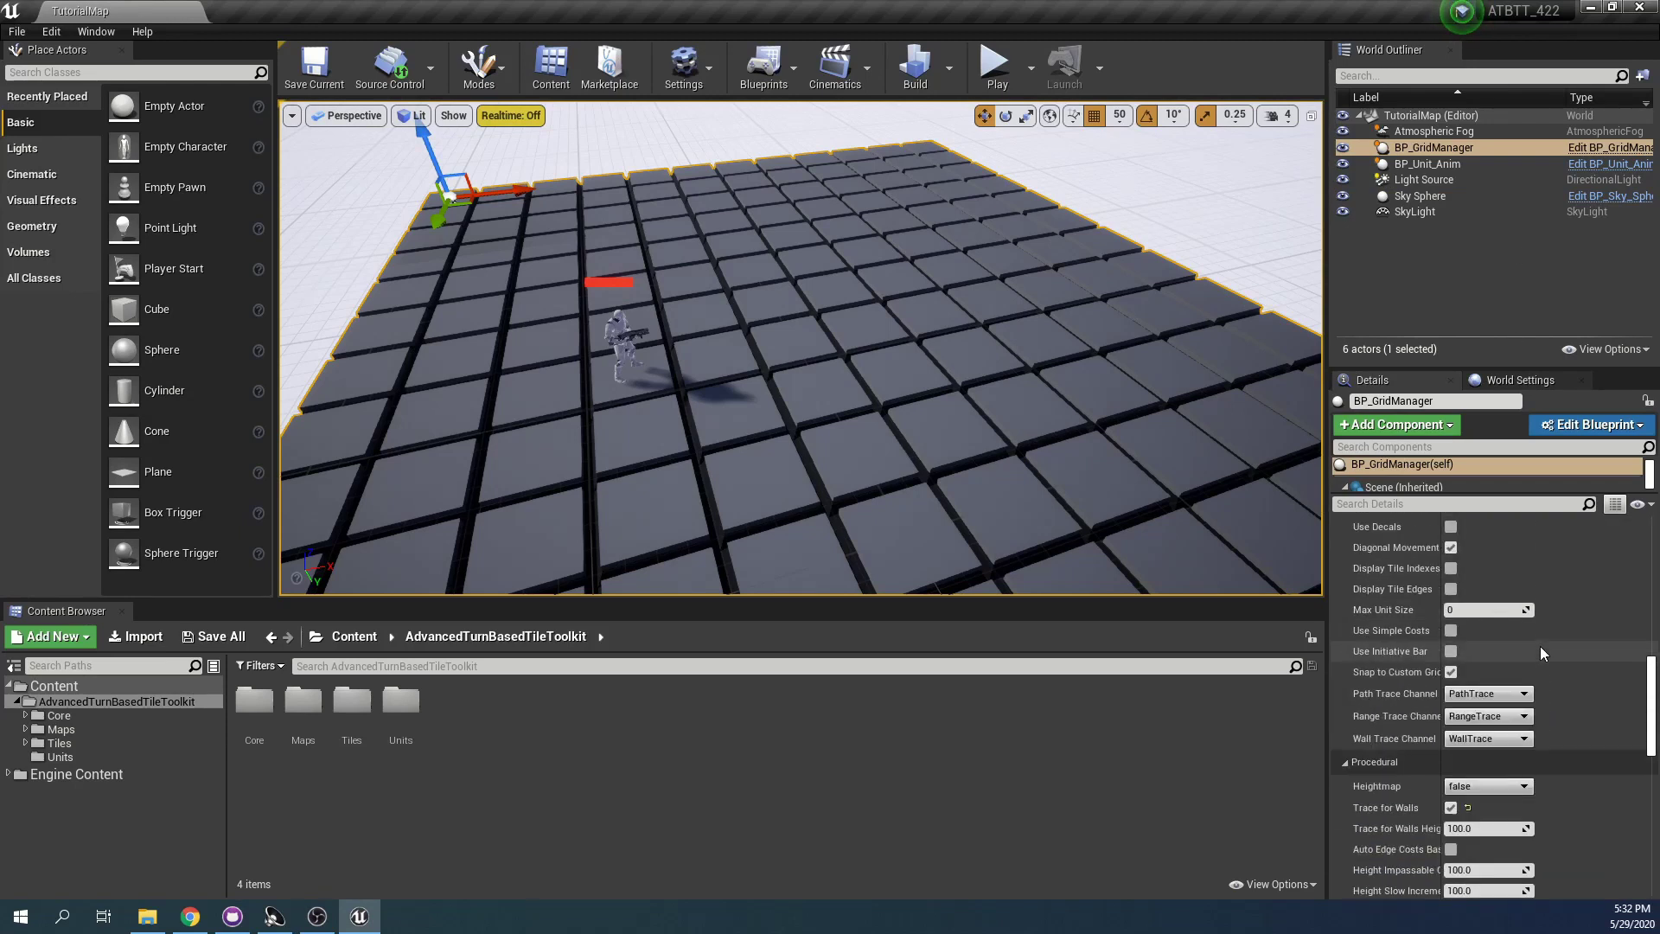
scroll(1539, 652, "down", 5)
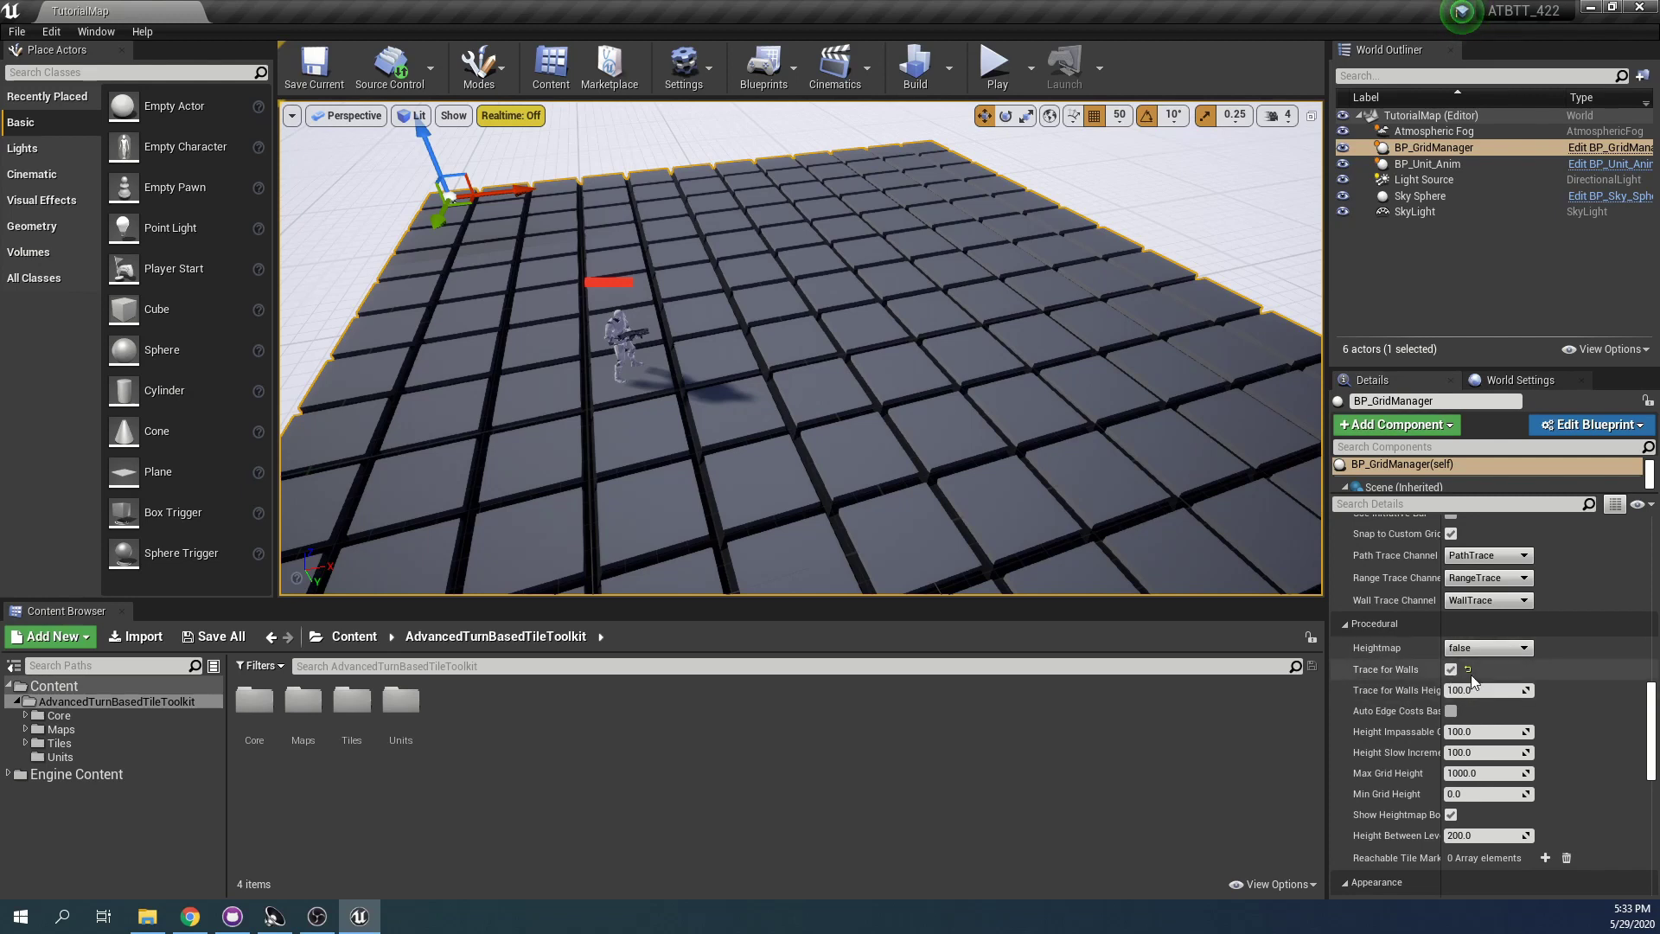
left_click(1523, 649)
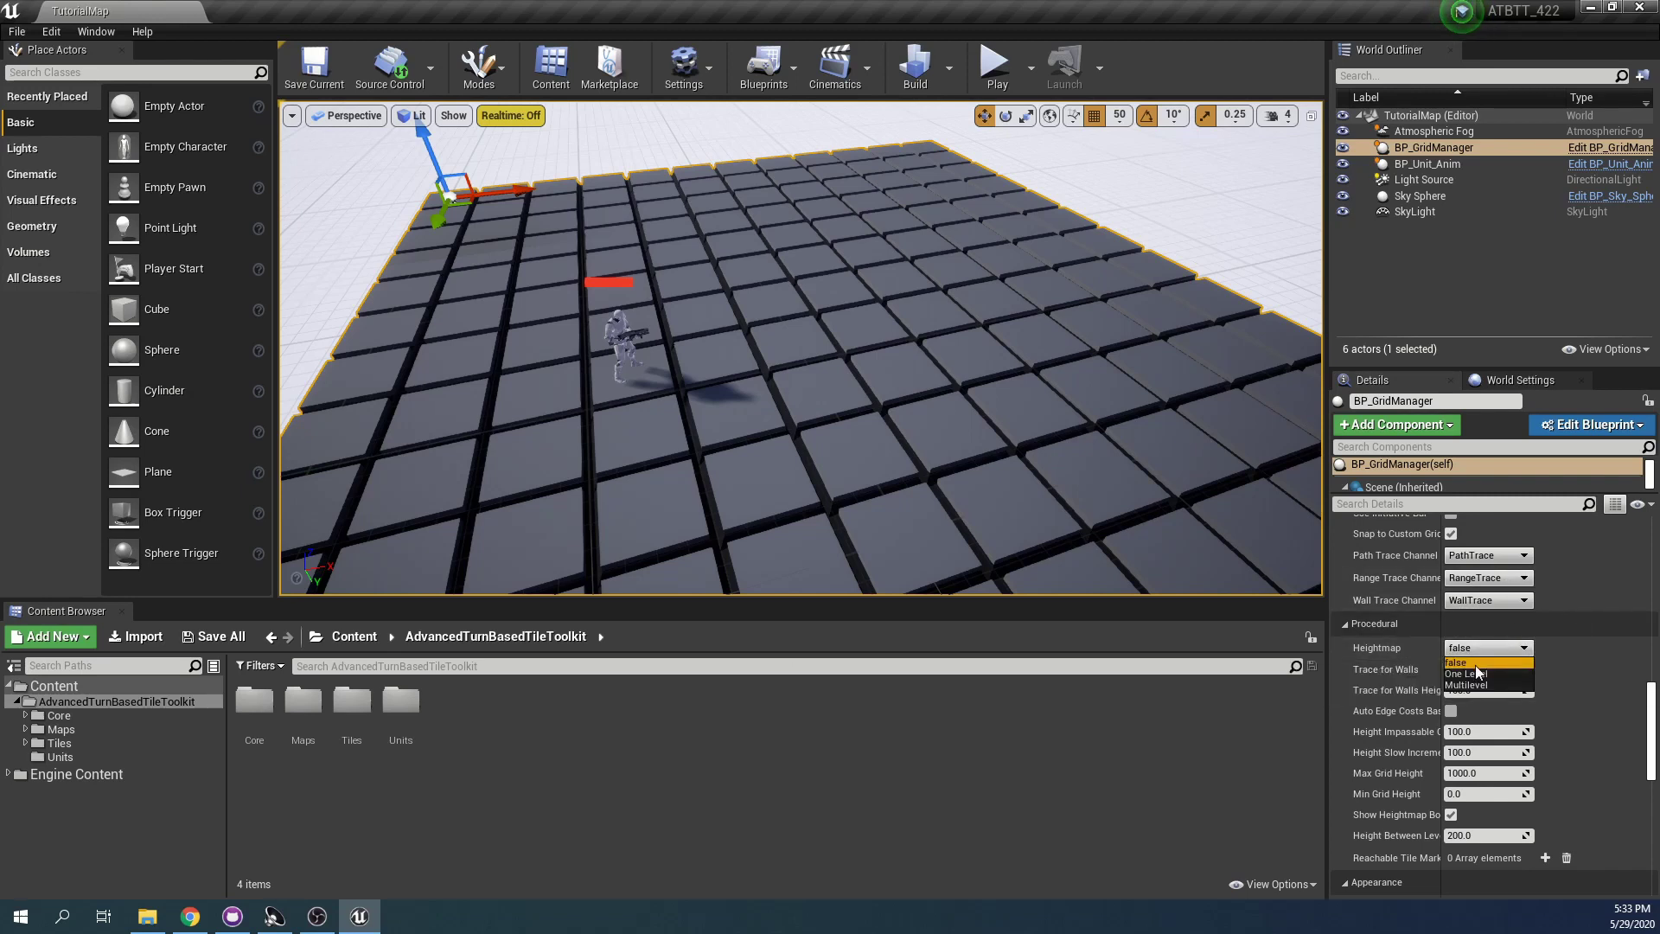
left_click(1498, 662)
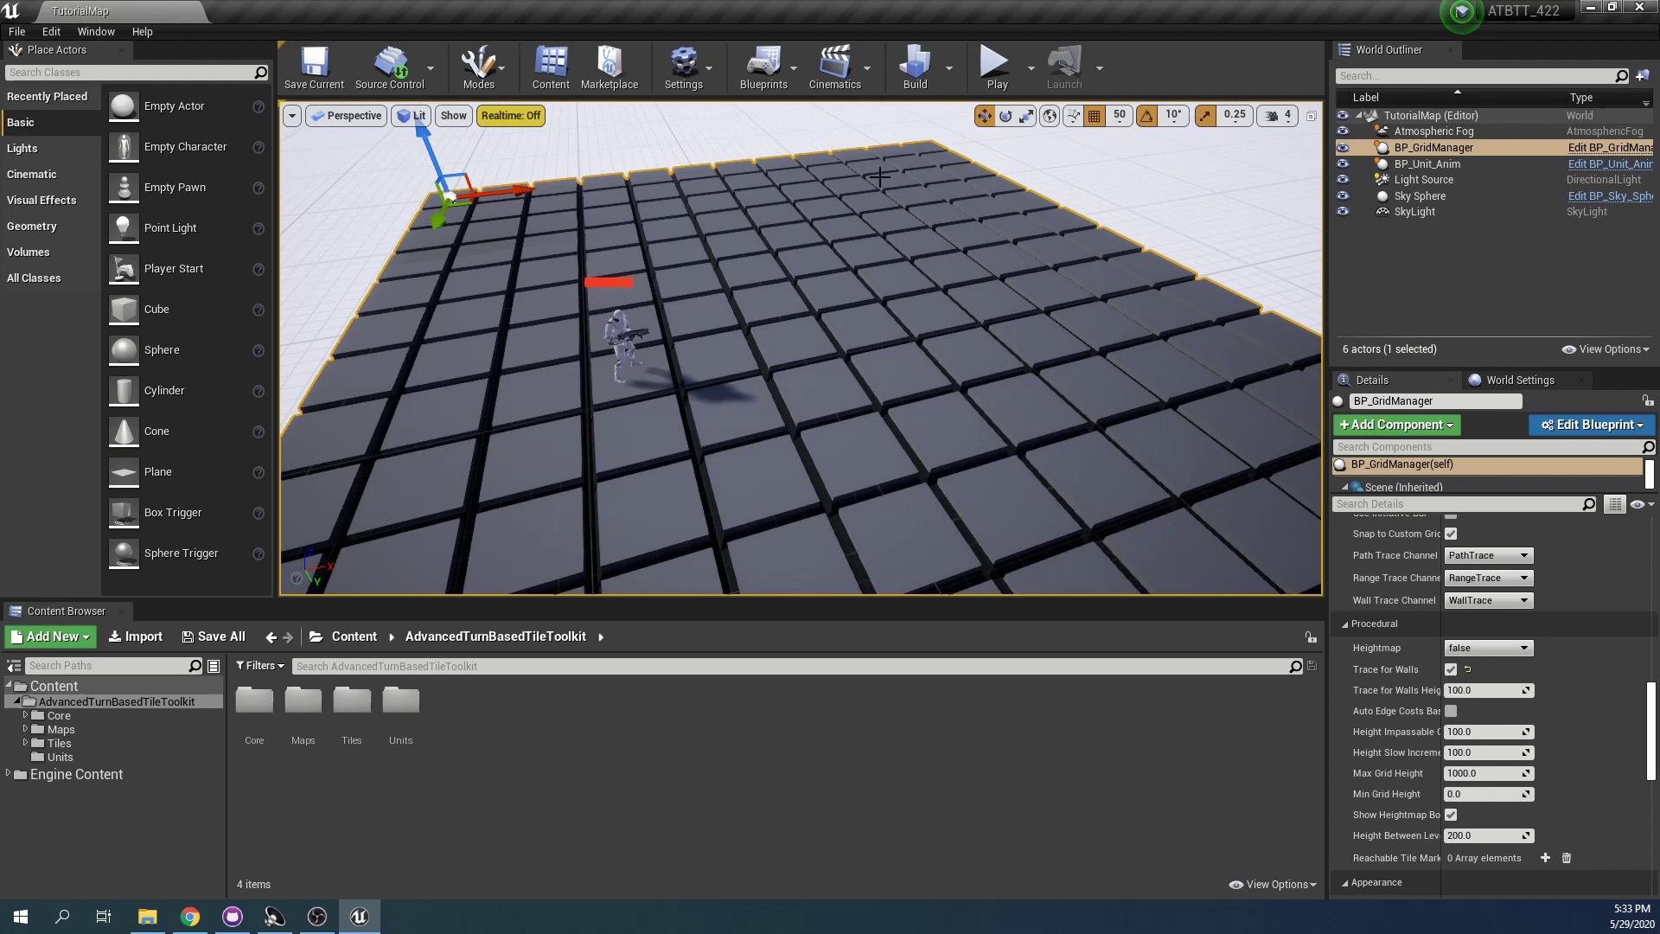
Set the grid manager's Heightmap to One Level and briefly play the level to check the unit's movement range
left_click_drag(1651, 716, 1651, 538)
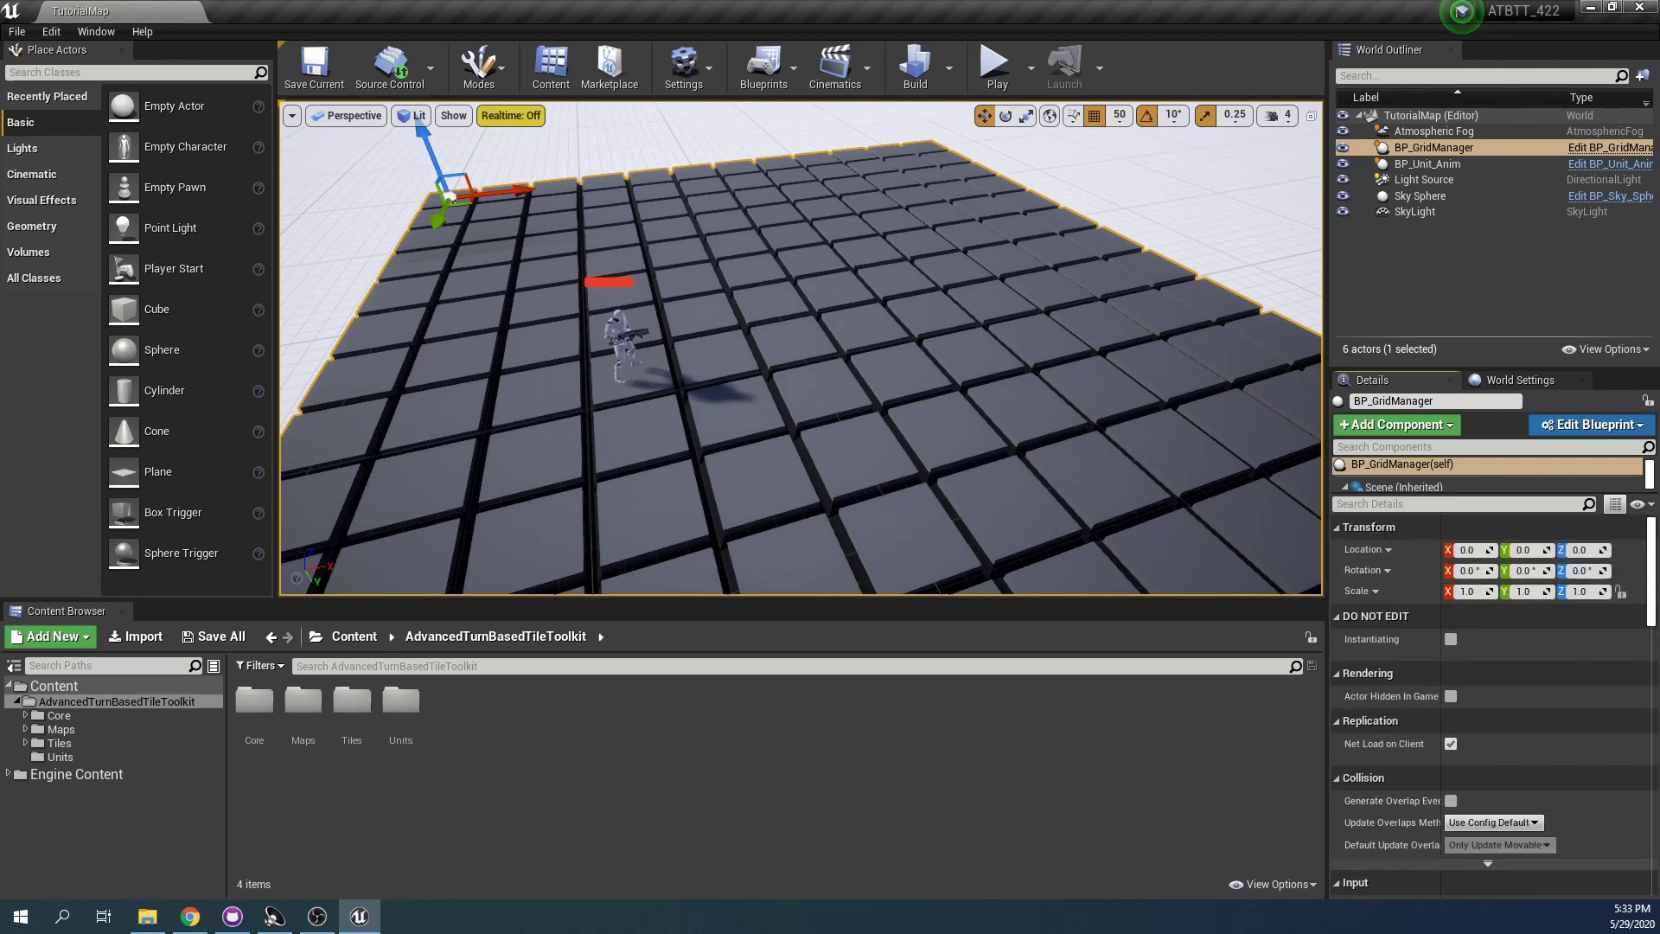
scroll(1450, 566, "down", 10)
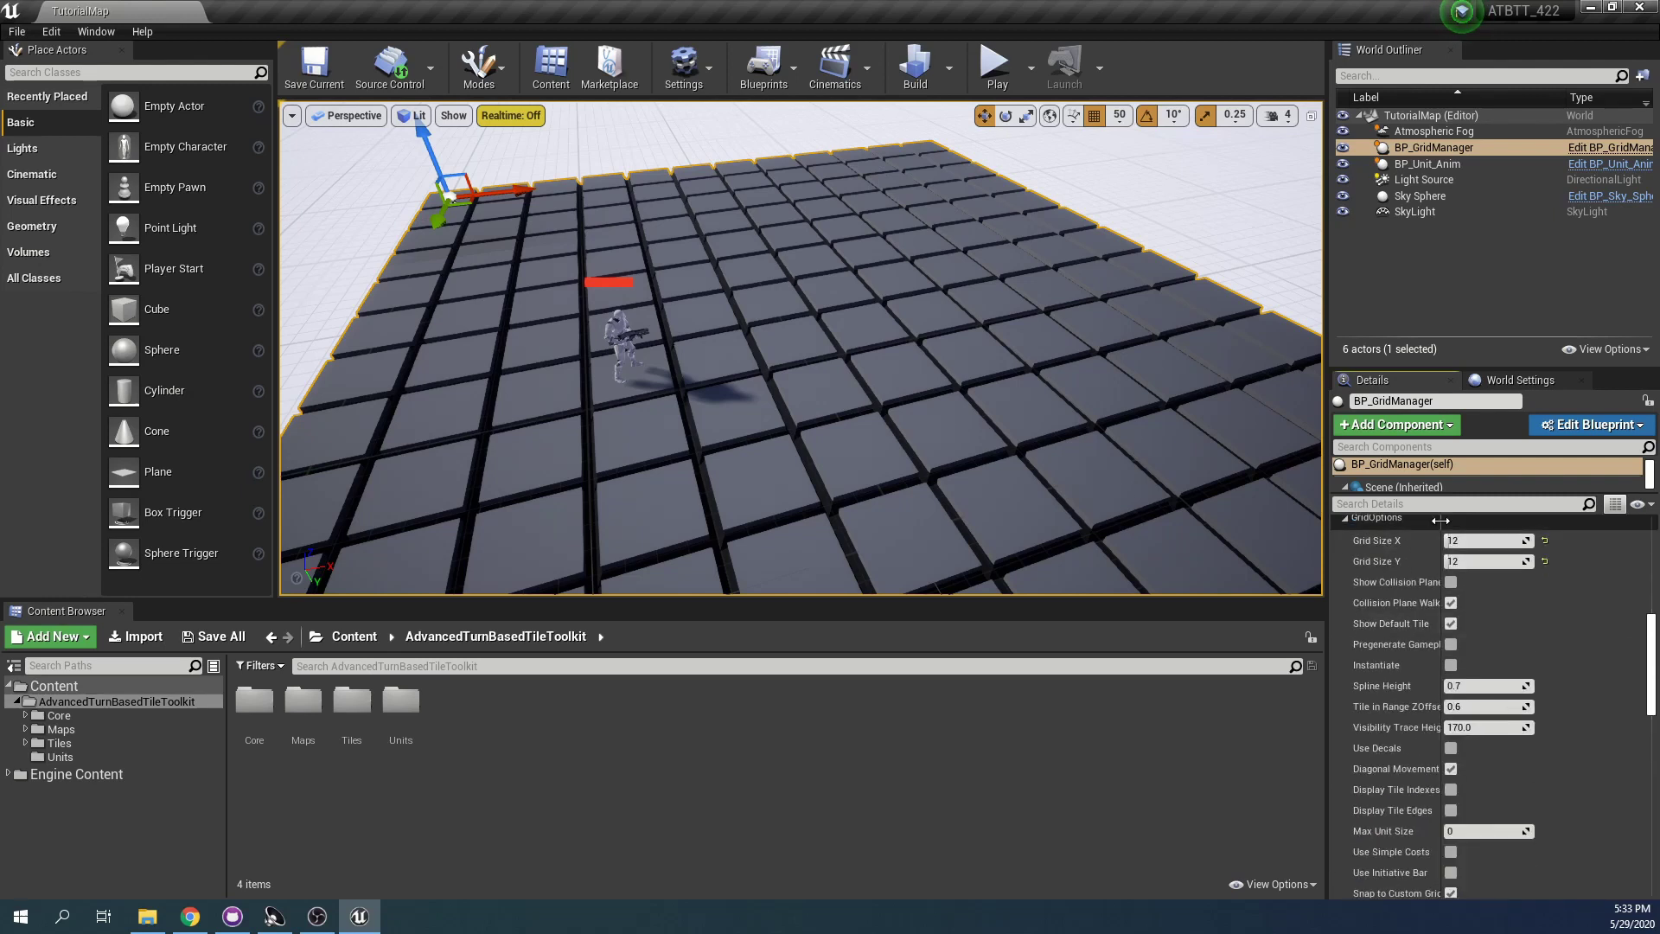
left_click_drag(1655, 647, 1653, 724)
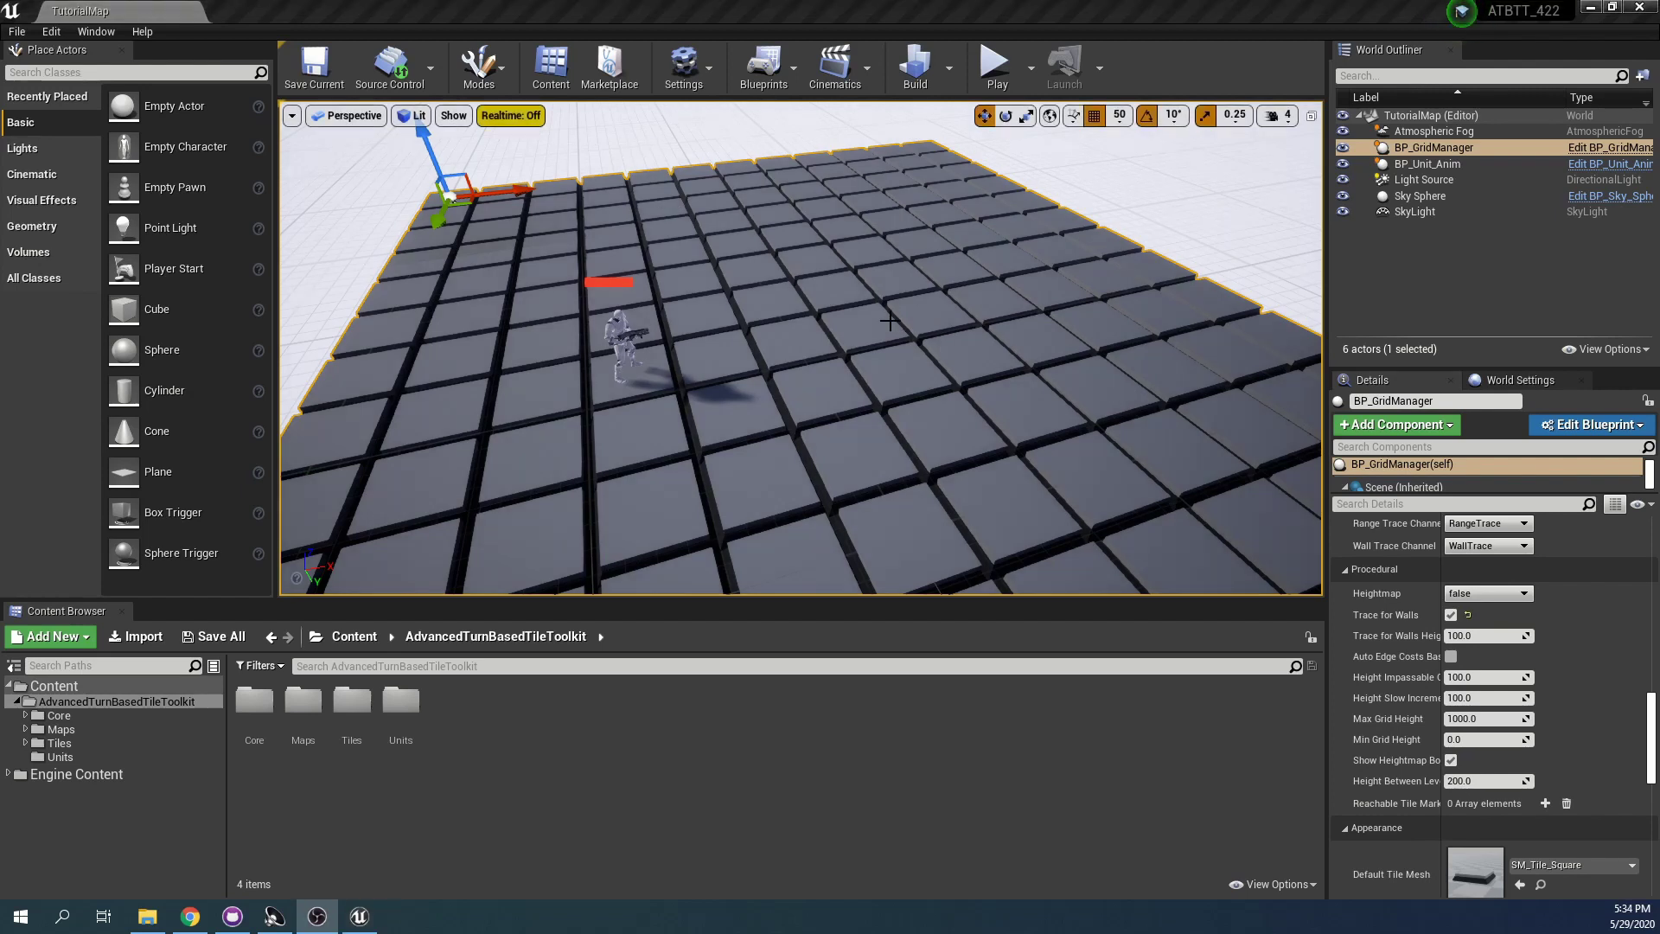
left_click(1481, 593)
left_click(1470, 619)
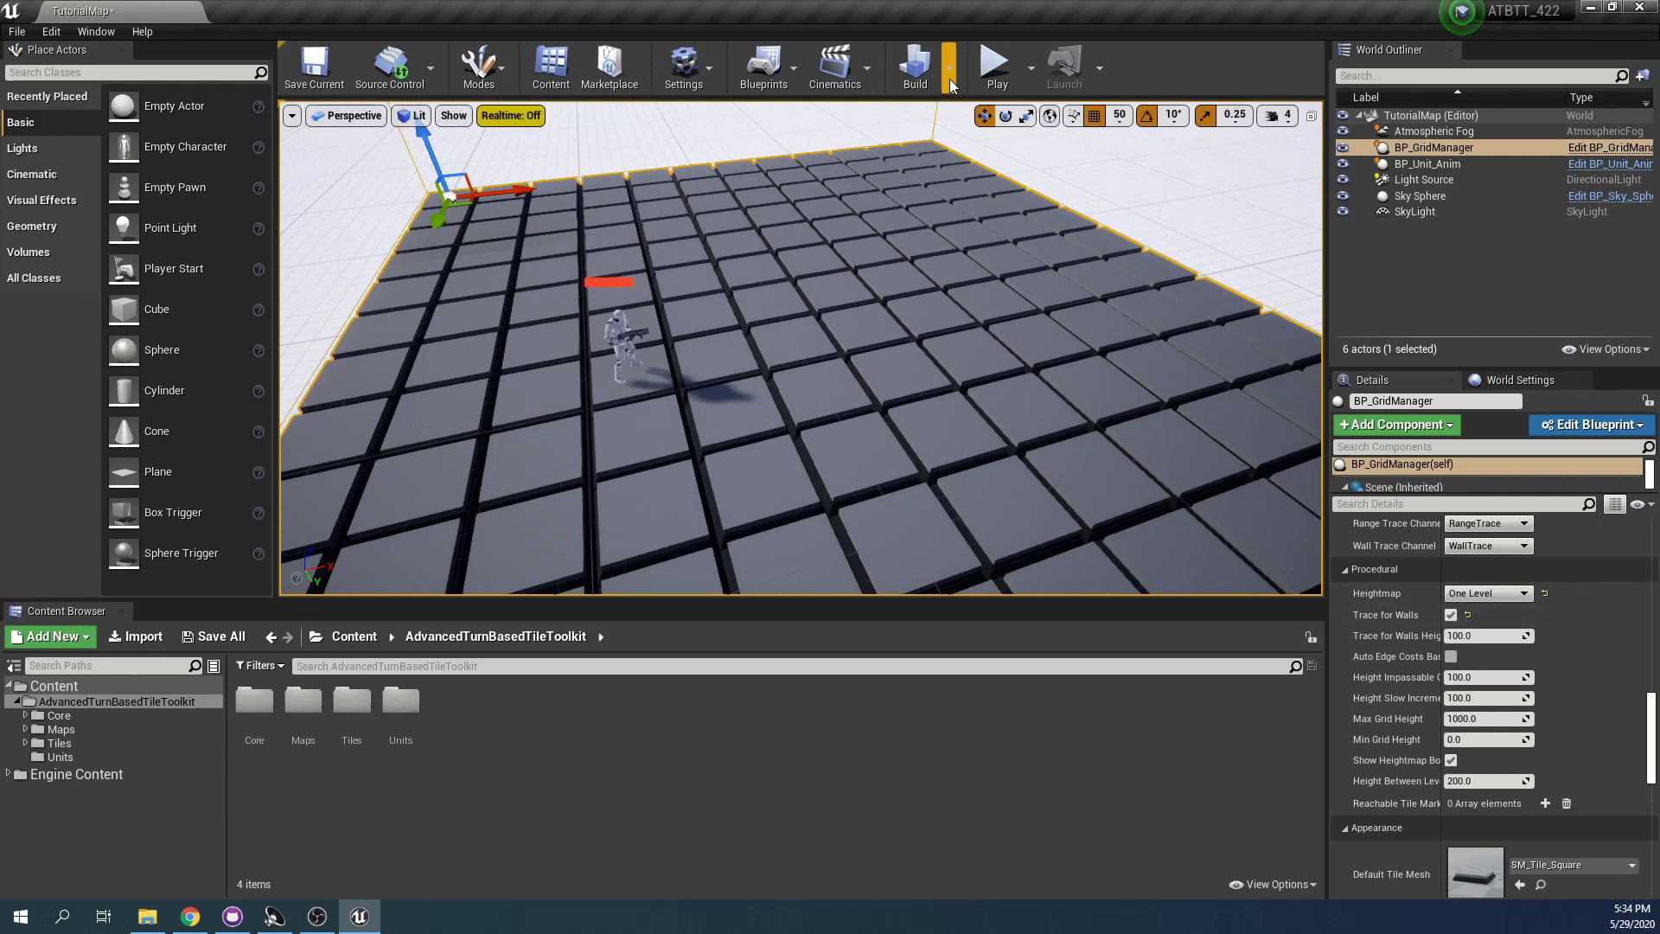
left_click(995, 67)
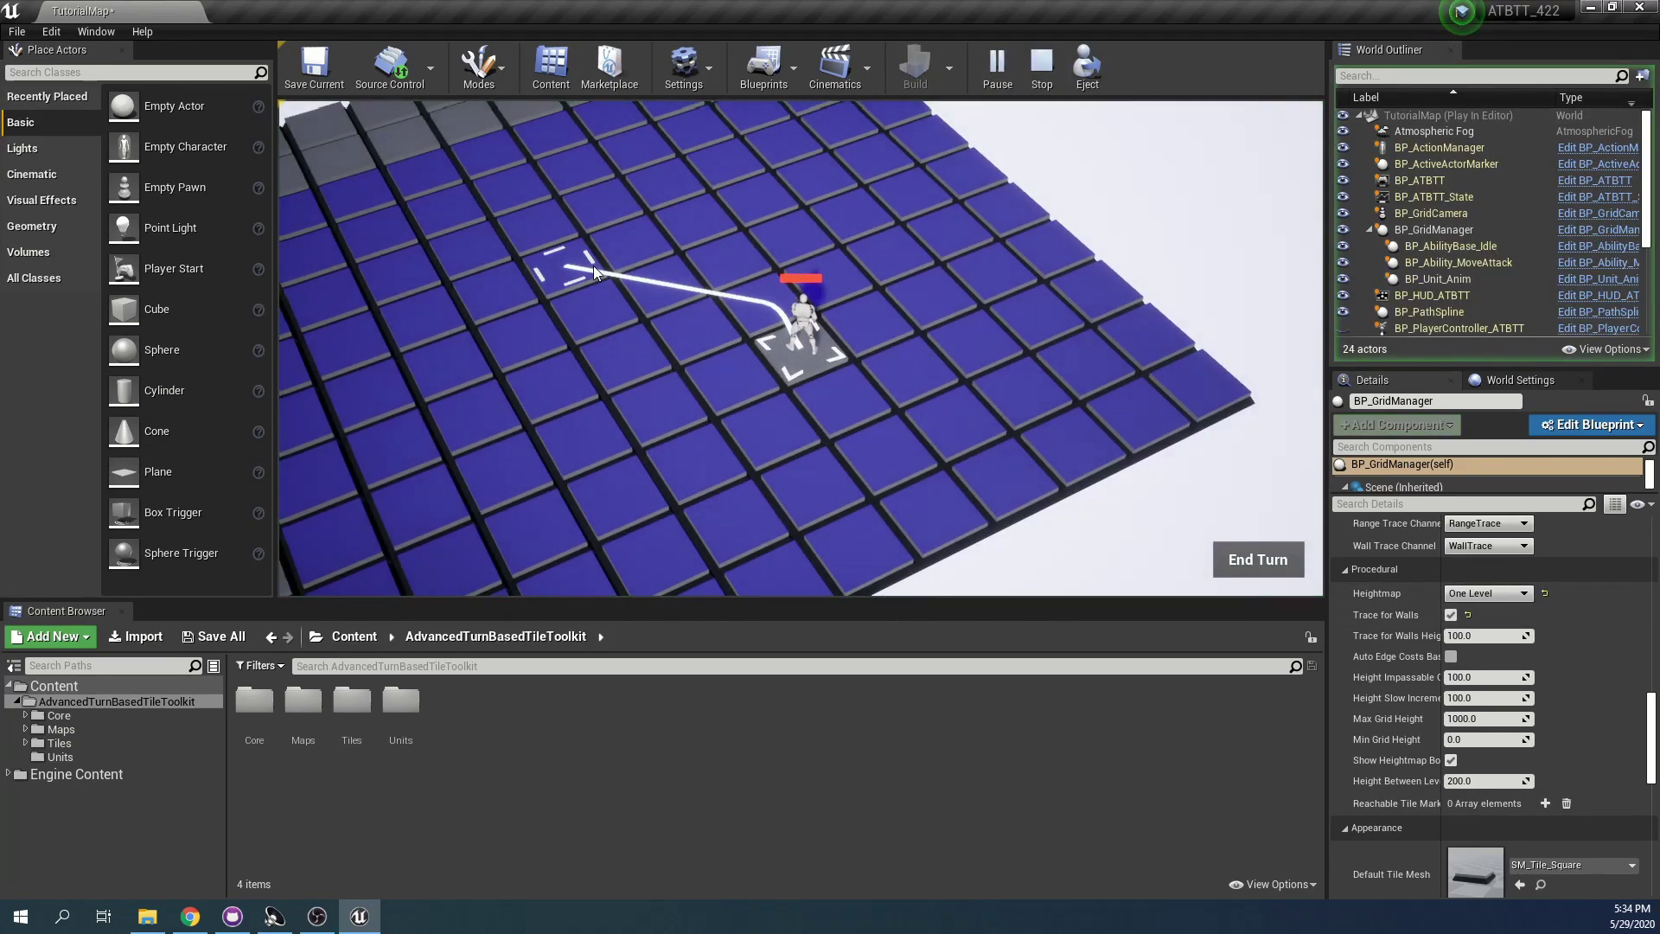
key("Escape")
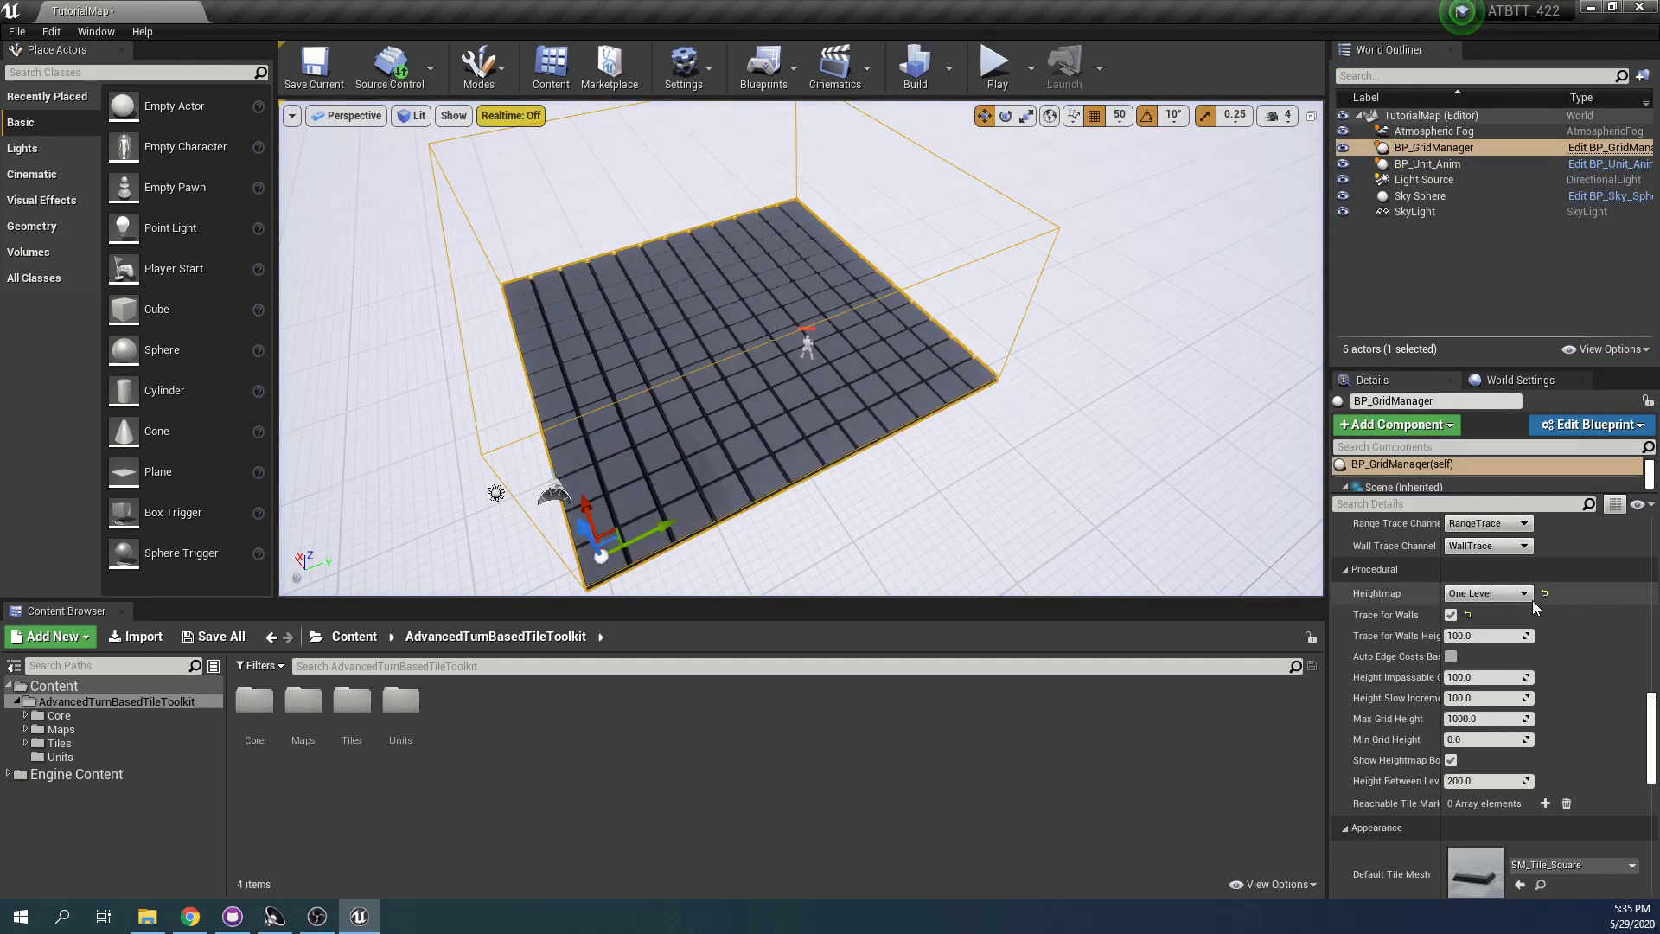
Switch the grid manager's Heightmap to Multilevel and briefly play-test the level
left_click(1488, 594)
left_click(1471, 633)
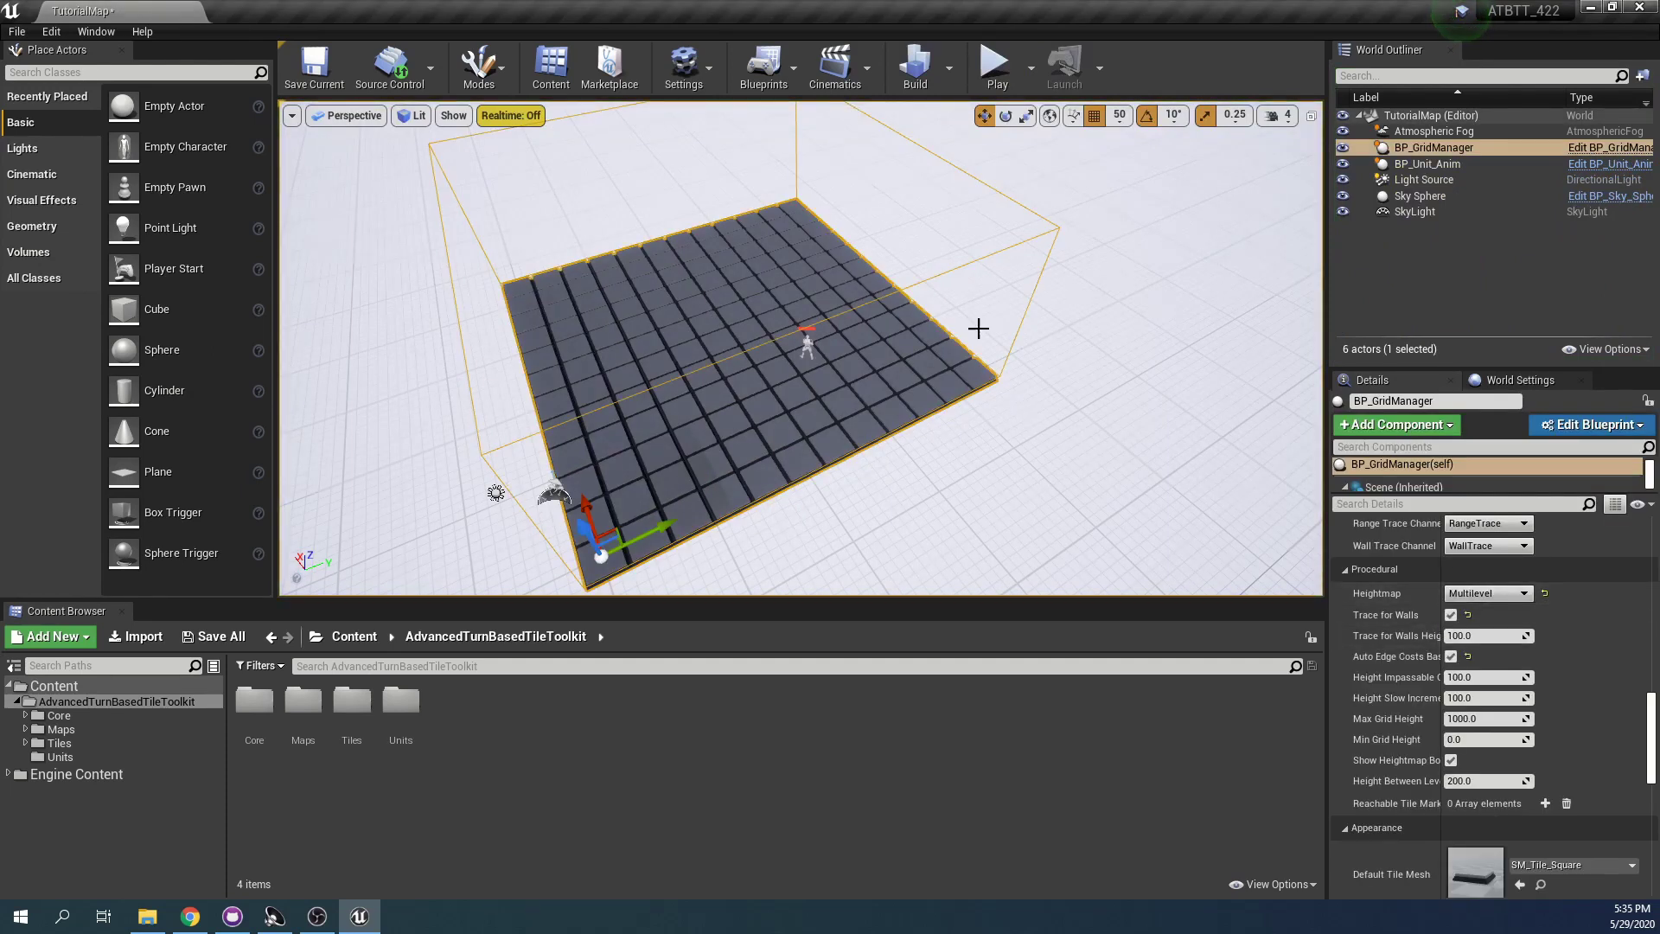
left_click(994, 67)
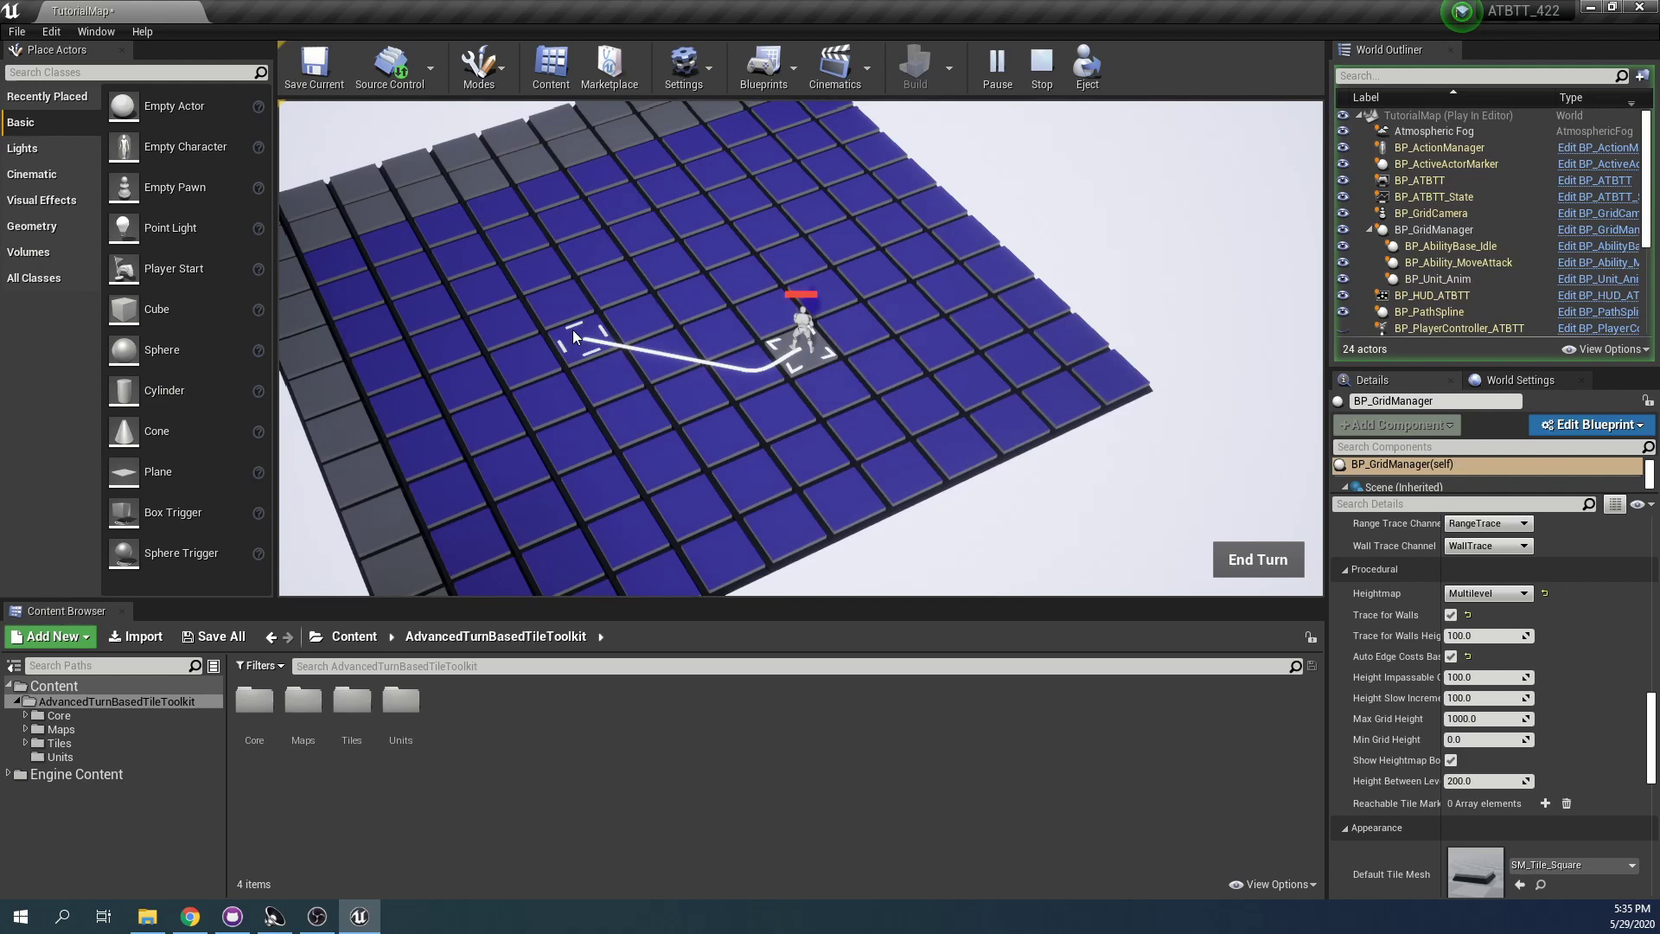
key("Escape")
Set the grid manager's Heightmap to false and switch it back to One Level
left_click(1487, 594)
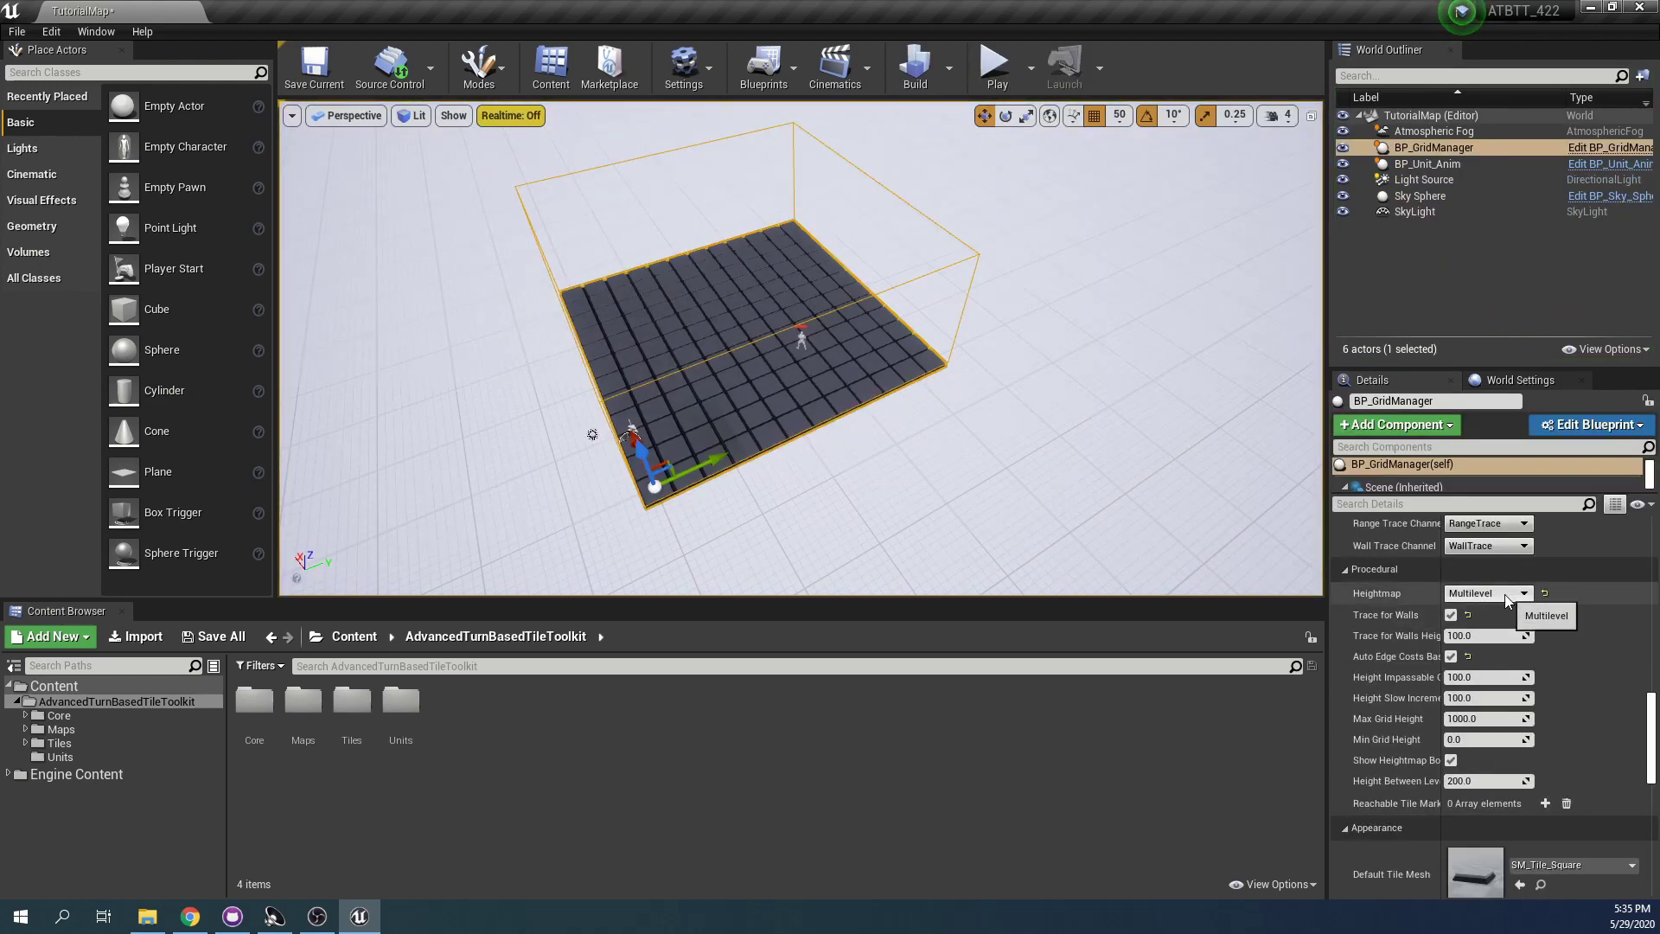
left_click(1456, 608)
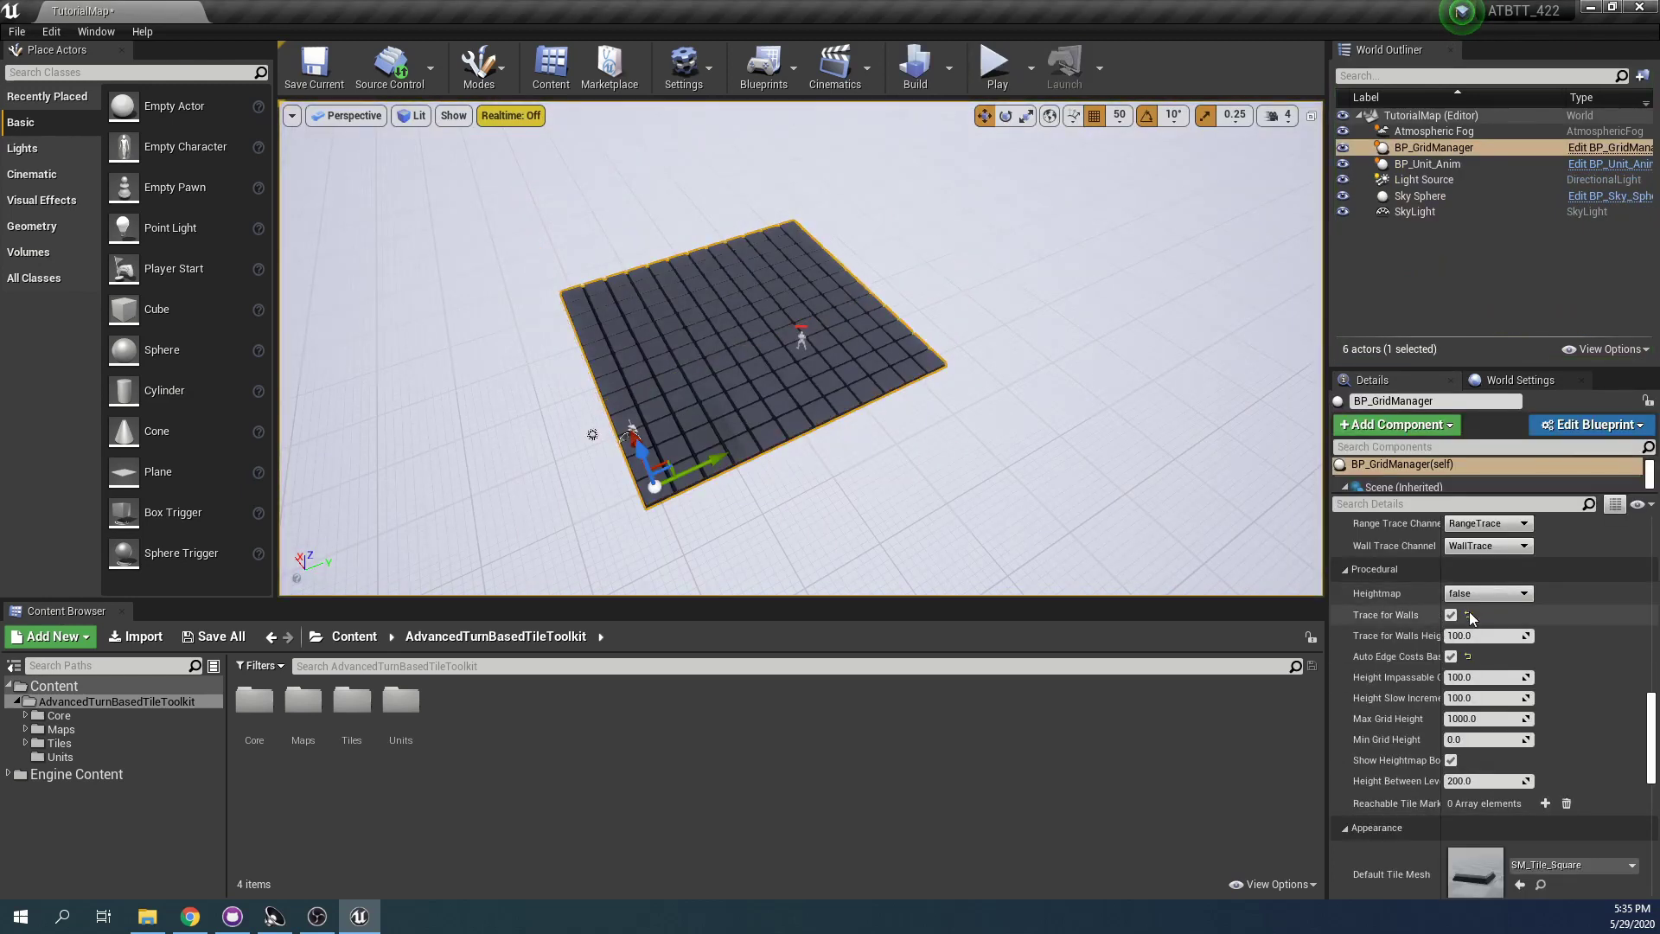
left_click(1508, 593)
left_click(1511, 619)
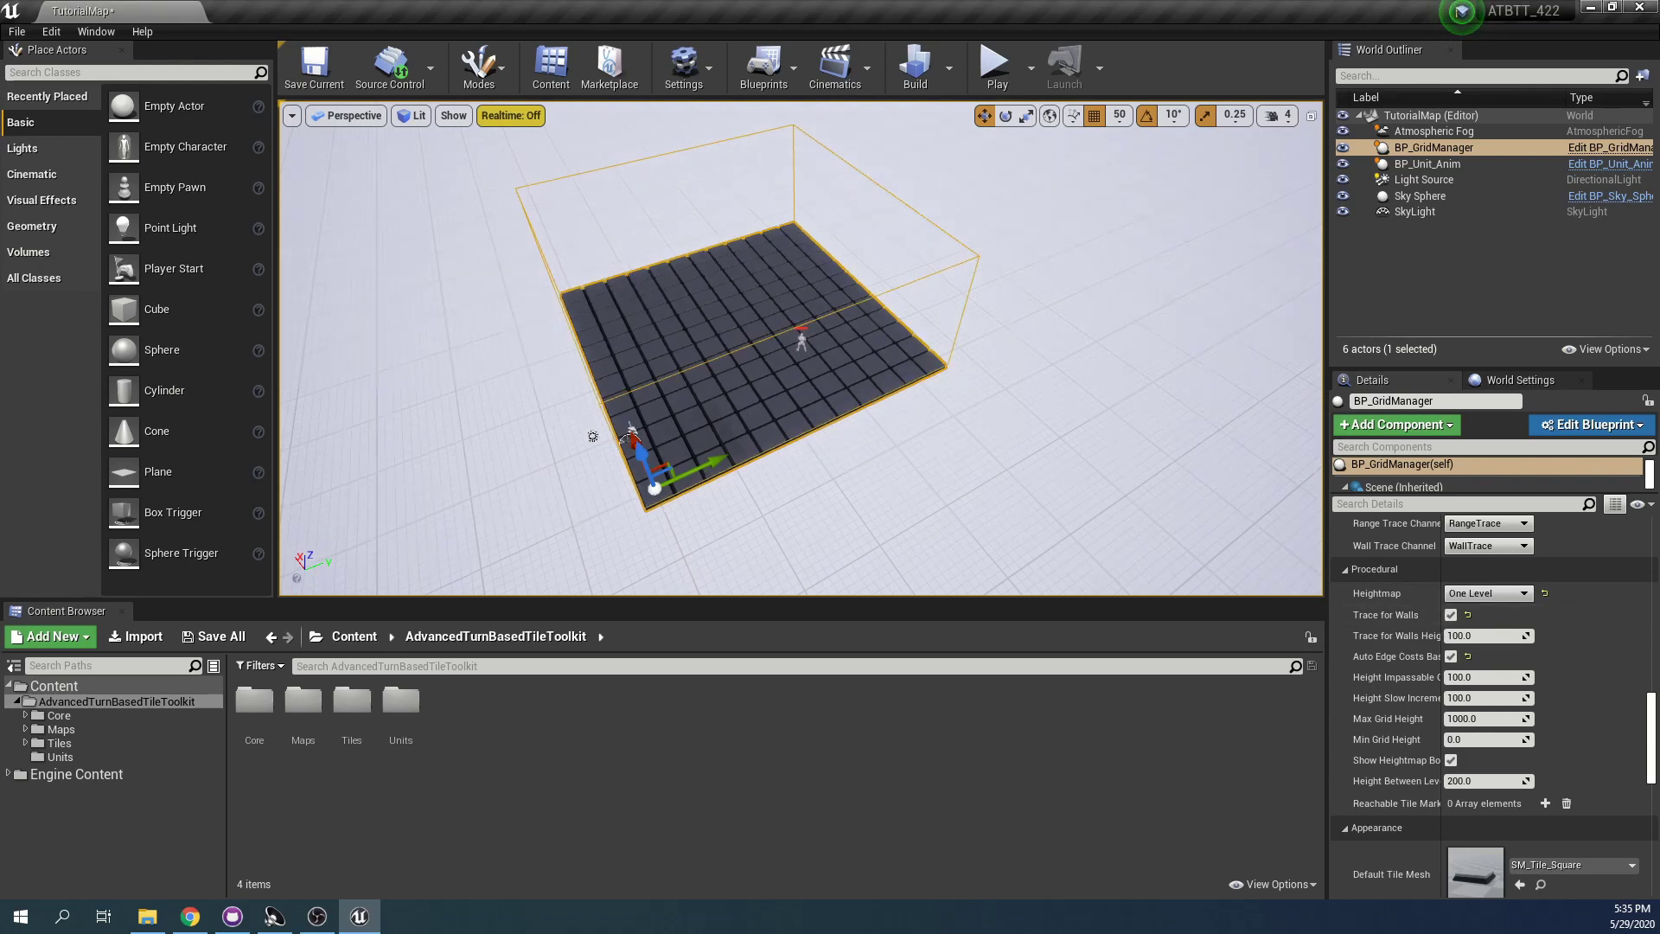
Examine the heightmap bounding box around the grid from several angles, including its upper and lower limits
key("f")
right_click_drag(702, 173, 856, 363)
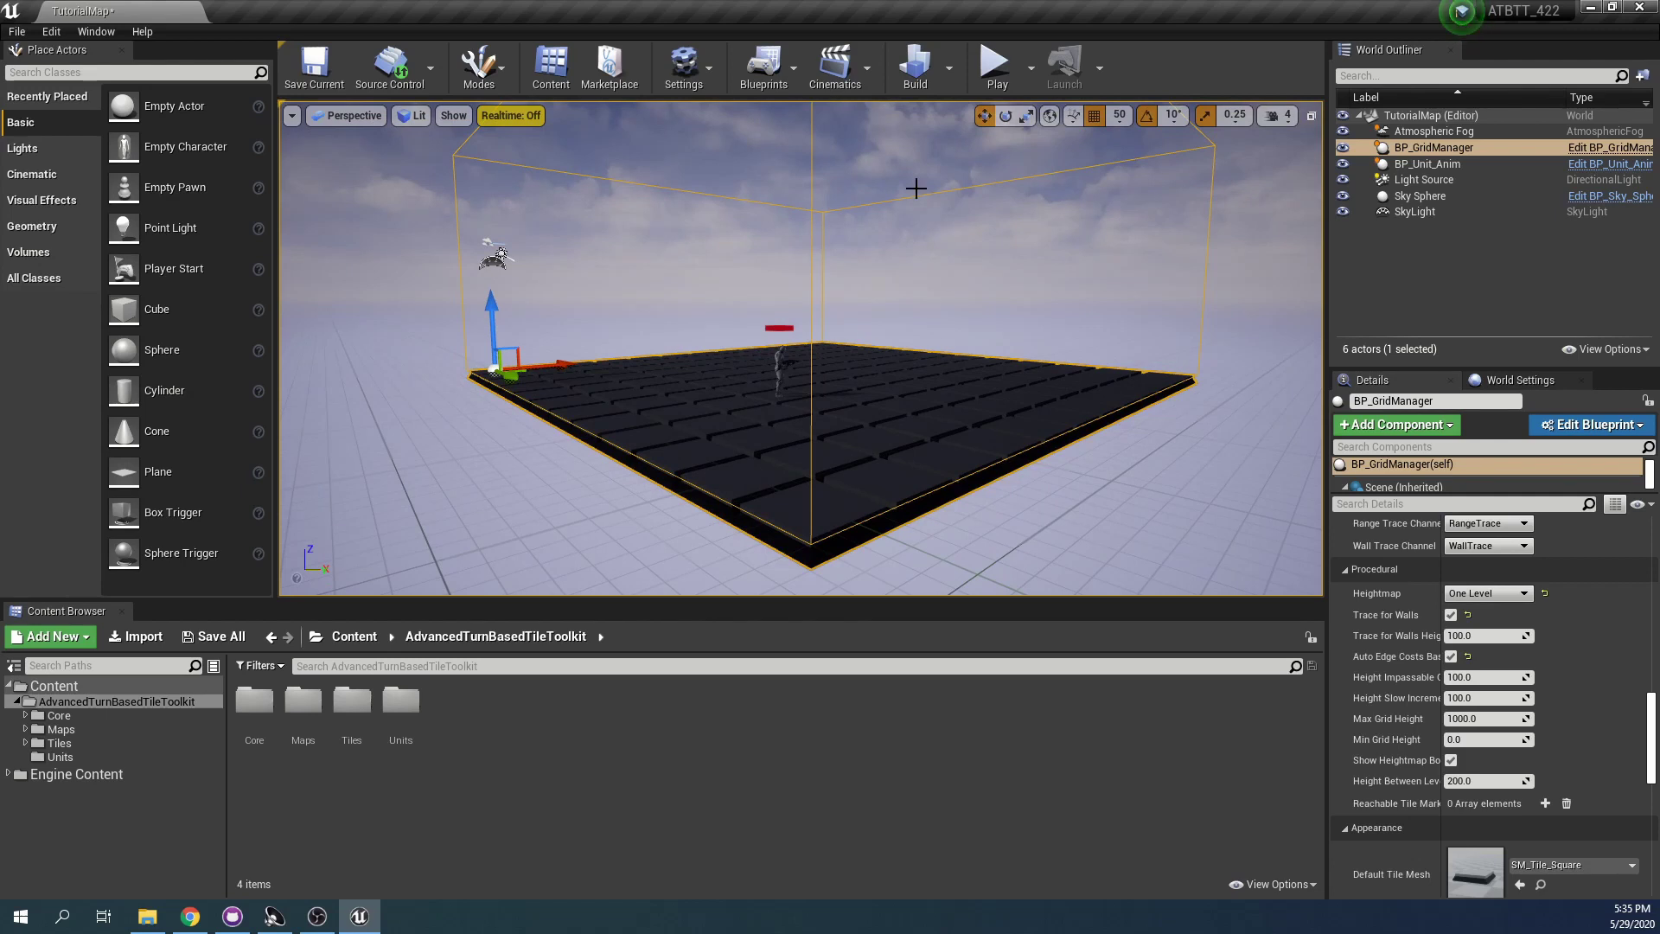
right_click_drag(1068, 319, 977, 367)
left_click_drag(916, 342, 863, 343, "alt")
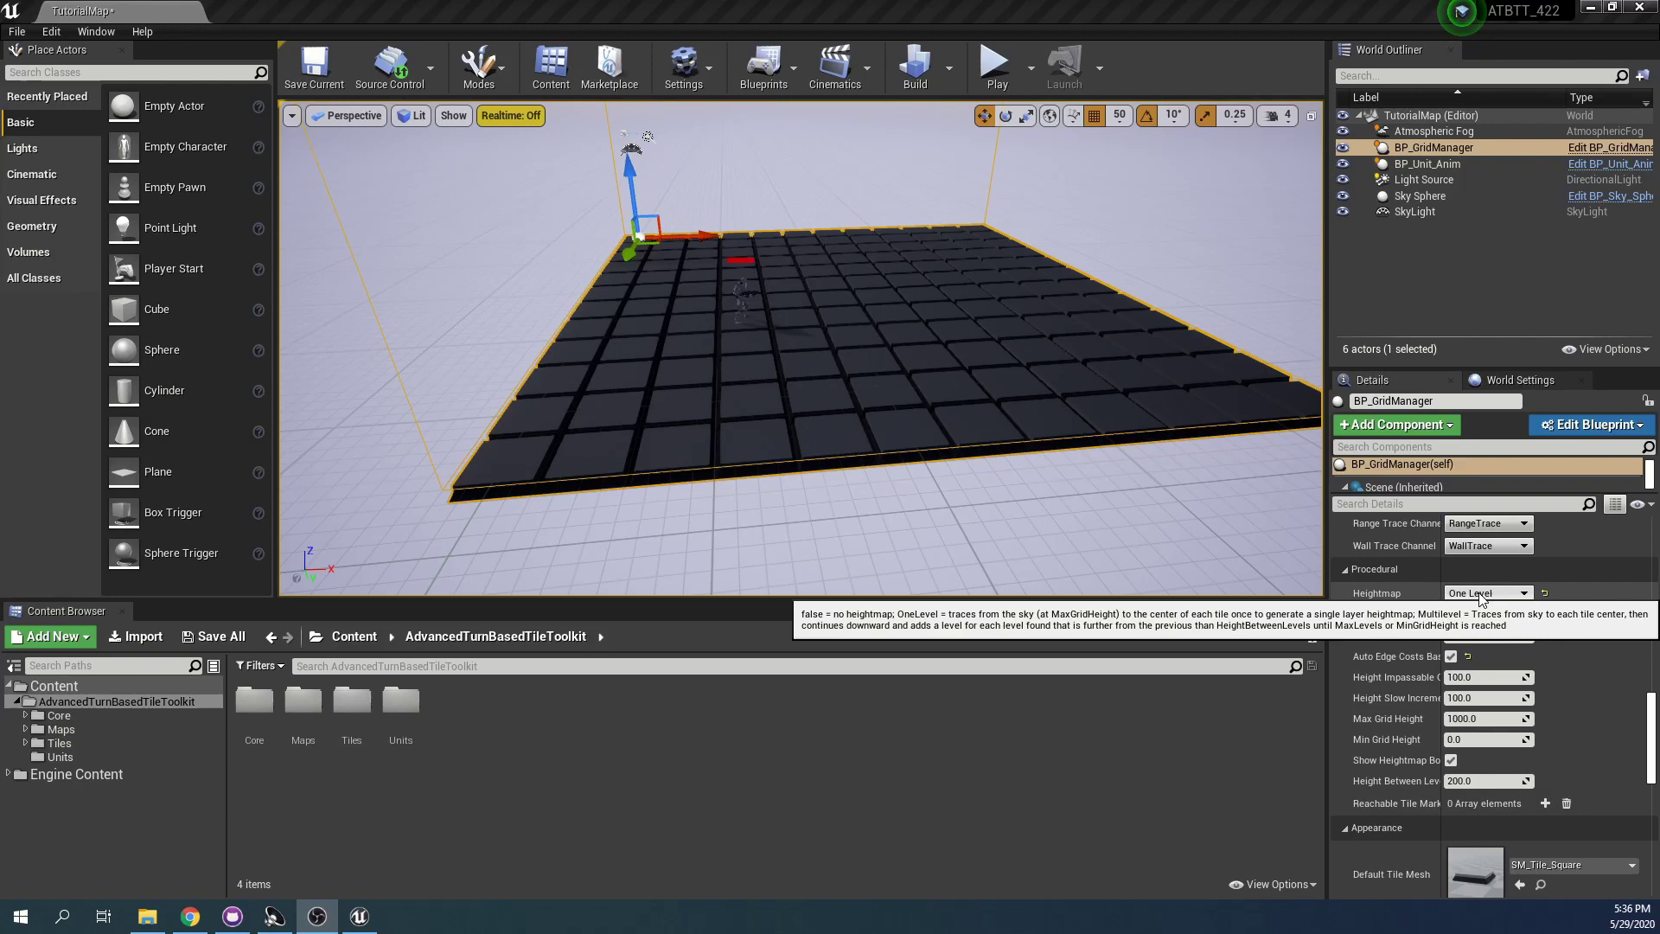
right_click_drag(903, 354, 859, 197)
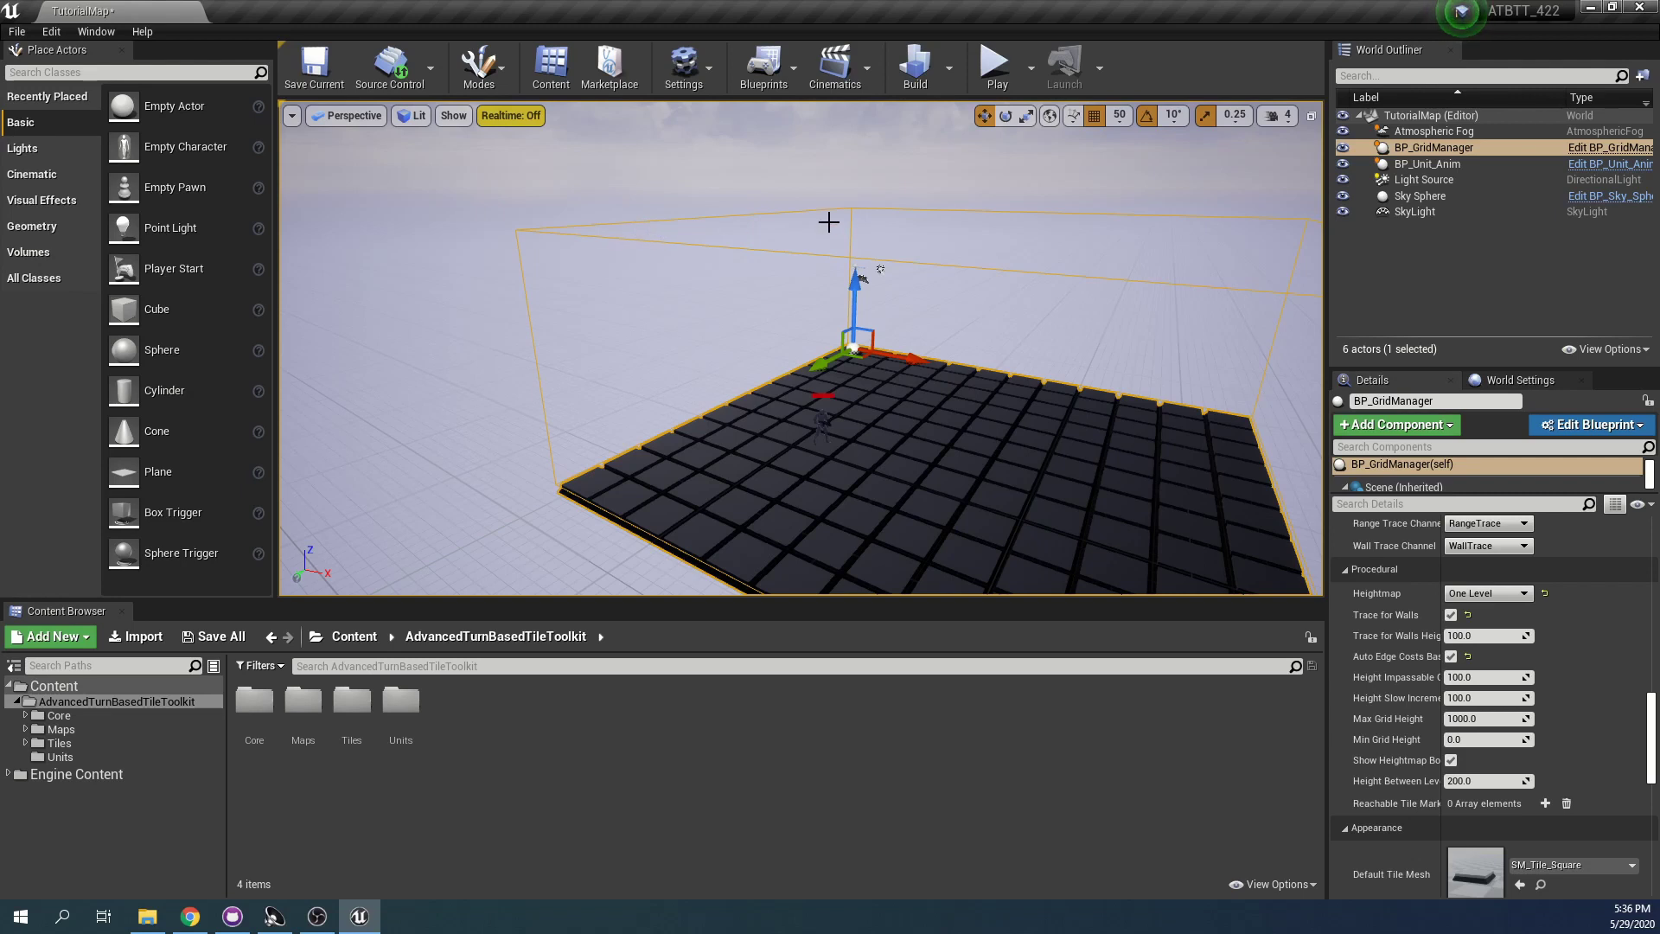
right_click_drag(828, 223, 624, 224)
mouse_move(844, 221)
right_mouse_down()
mouse_move(752, 225)
mouse_move(848, 233)
right_mouse_up()
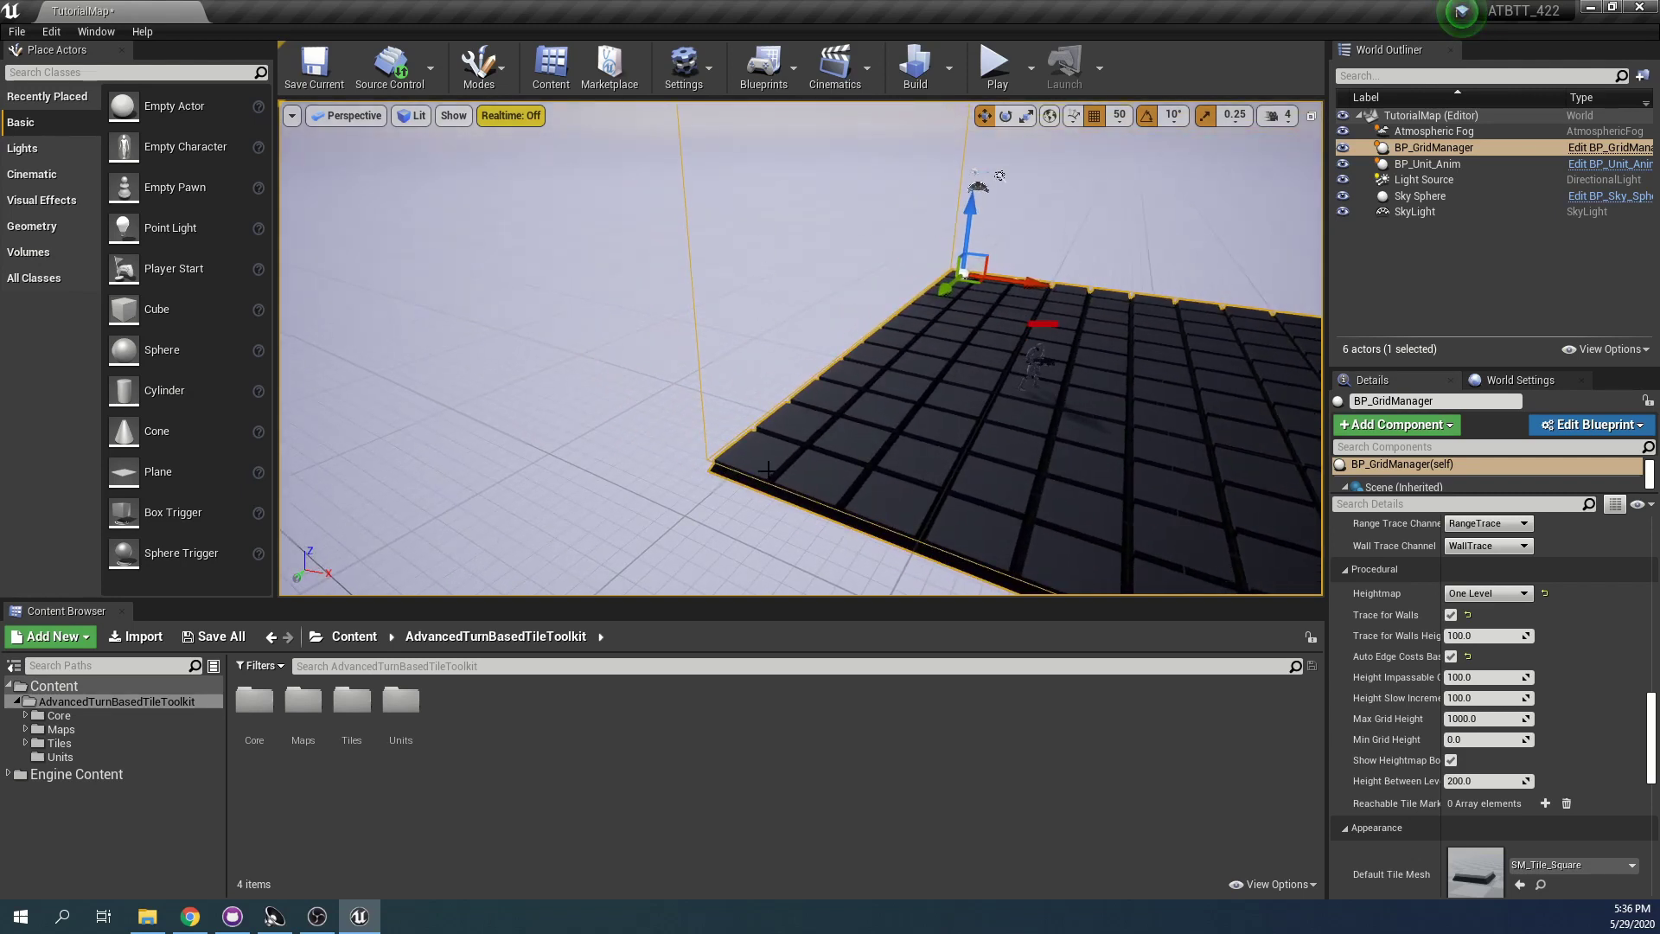
right_click_drag(748, 440, 769, 108)
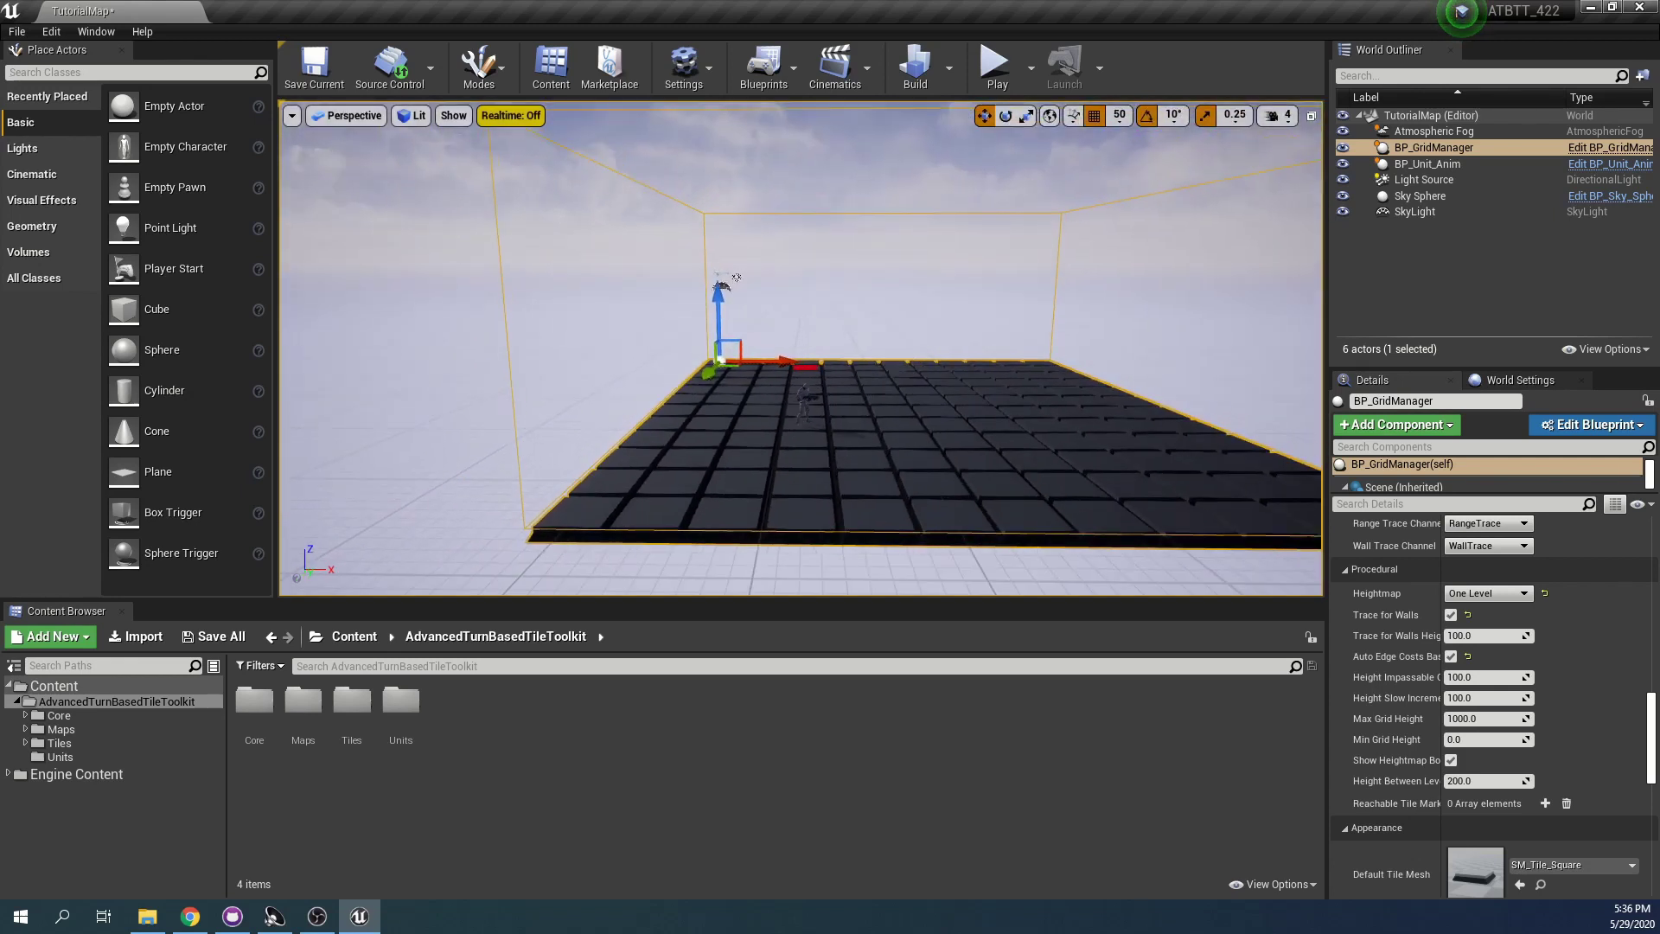
right_click_drag(847, 424, 844, 461)
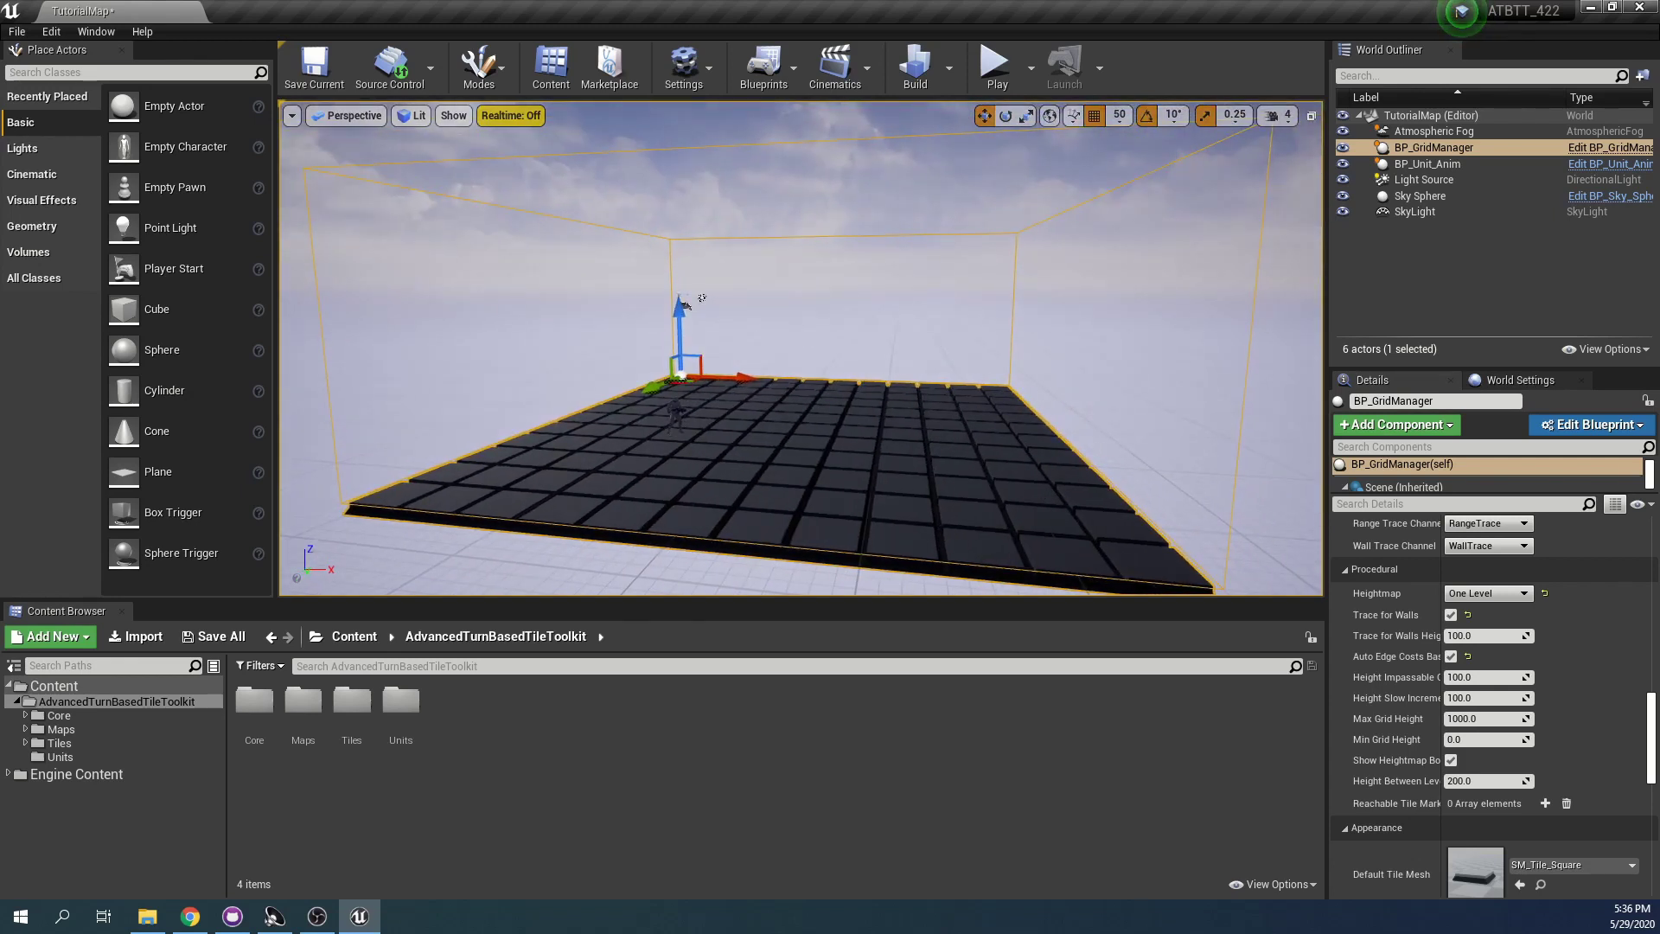
mouse_move(683, 475)
right_mouse_down()
mouse_move(700, 449)
mouse_move(704, 489)
mouse_move(690, 491)
right_mouse_up()
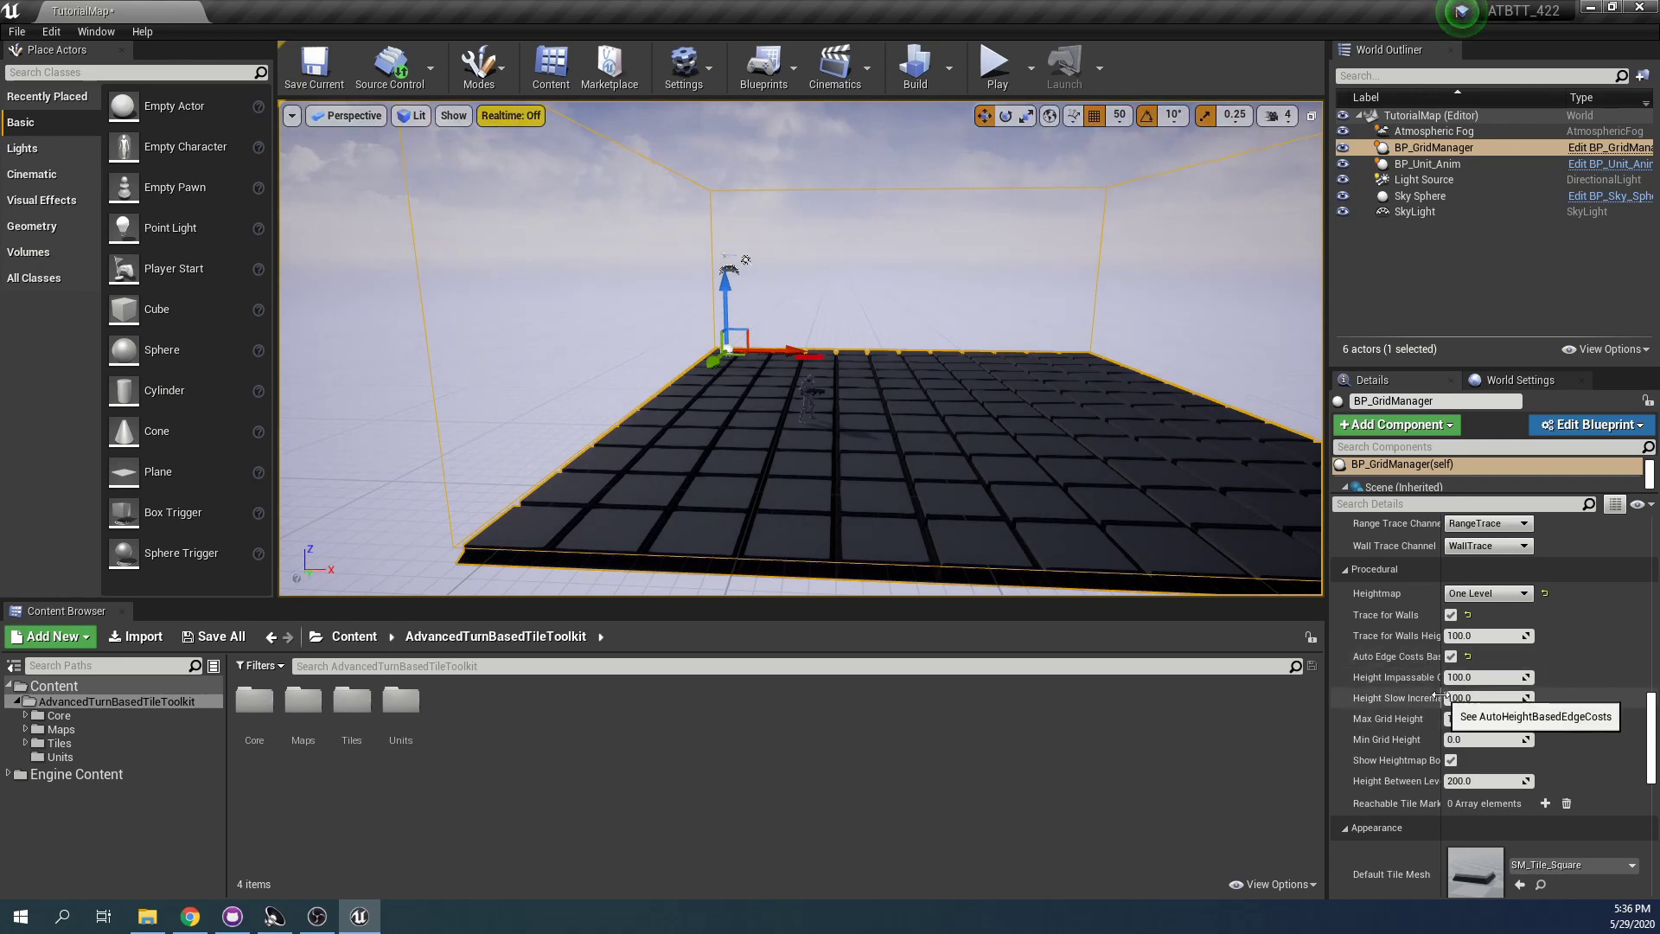
Widen the property name column so the grid manager's heightmap setting names can be read in full
left_click_drag(1441, 737, 1480, 739)
right_click_drag(802, 486, 796, 476)
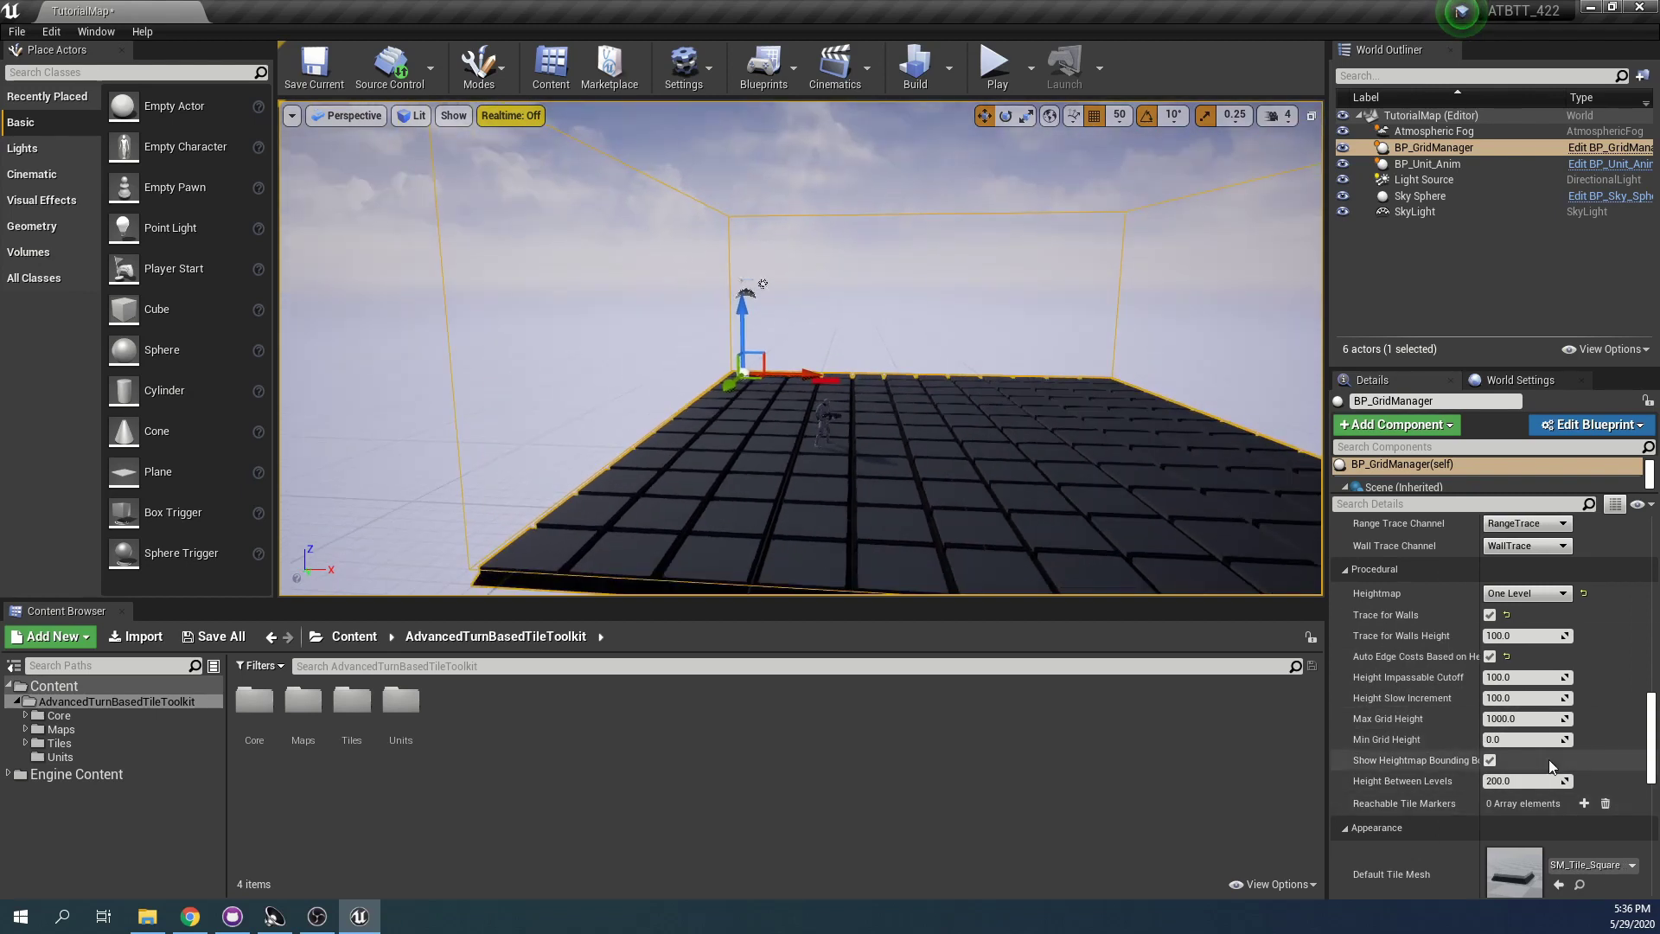
right_click_drag(766, 405, 766, 405)
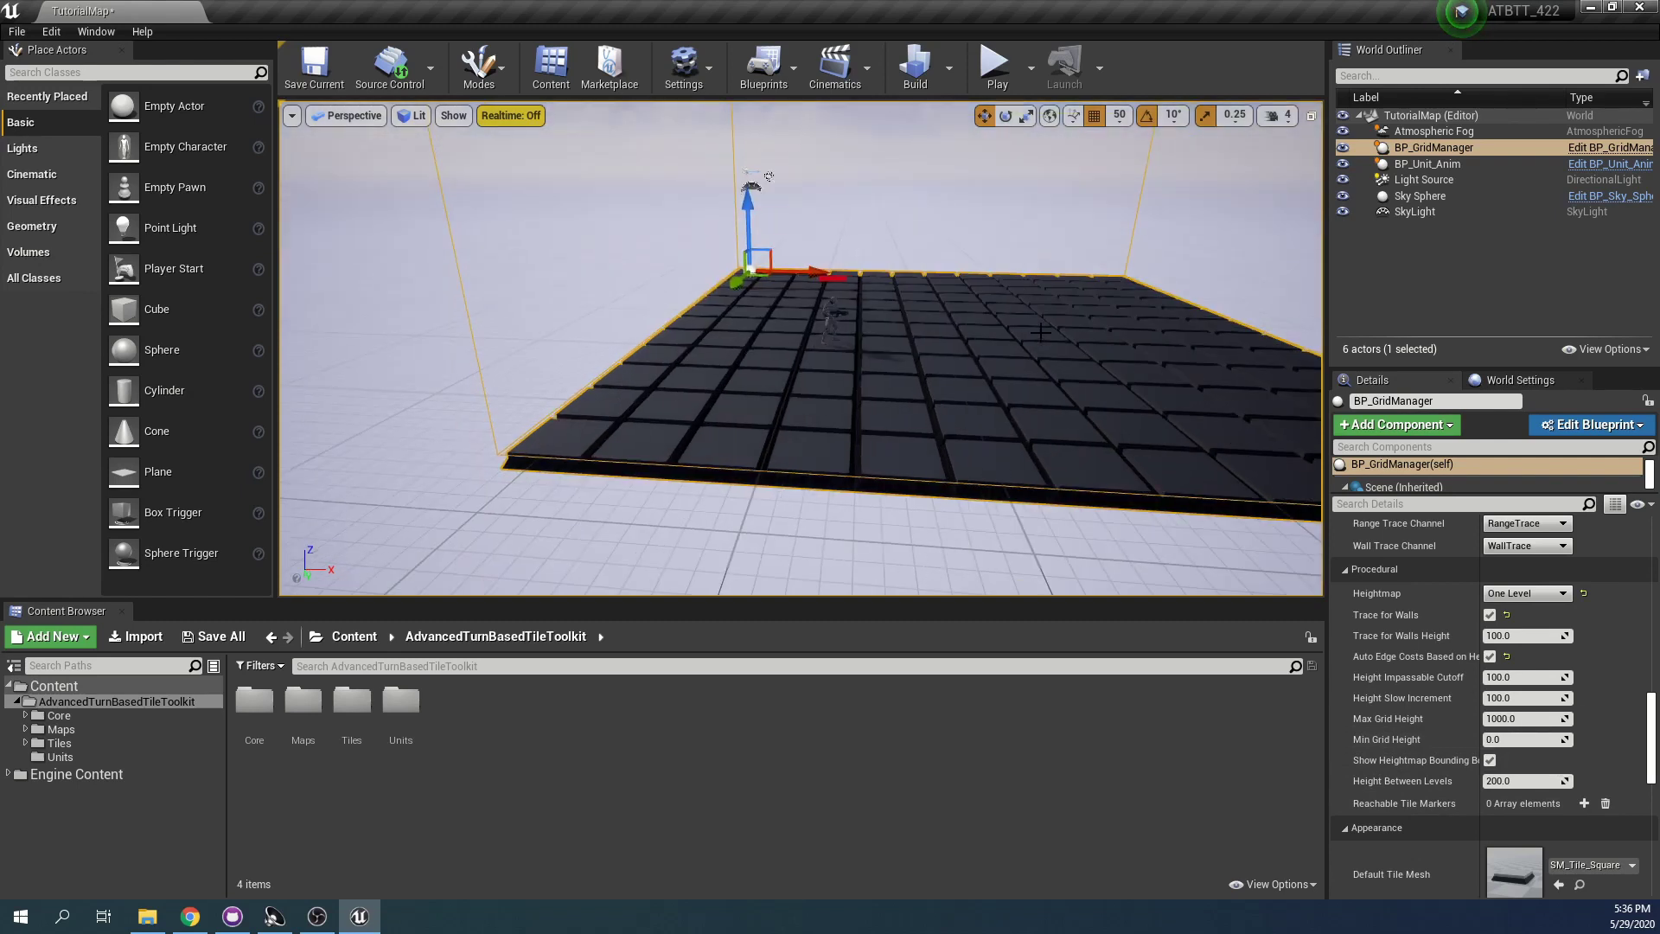
key("w")
right_click_drag(1016, 328, 1054, 332)
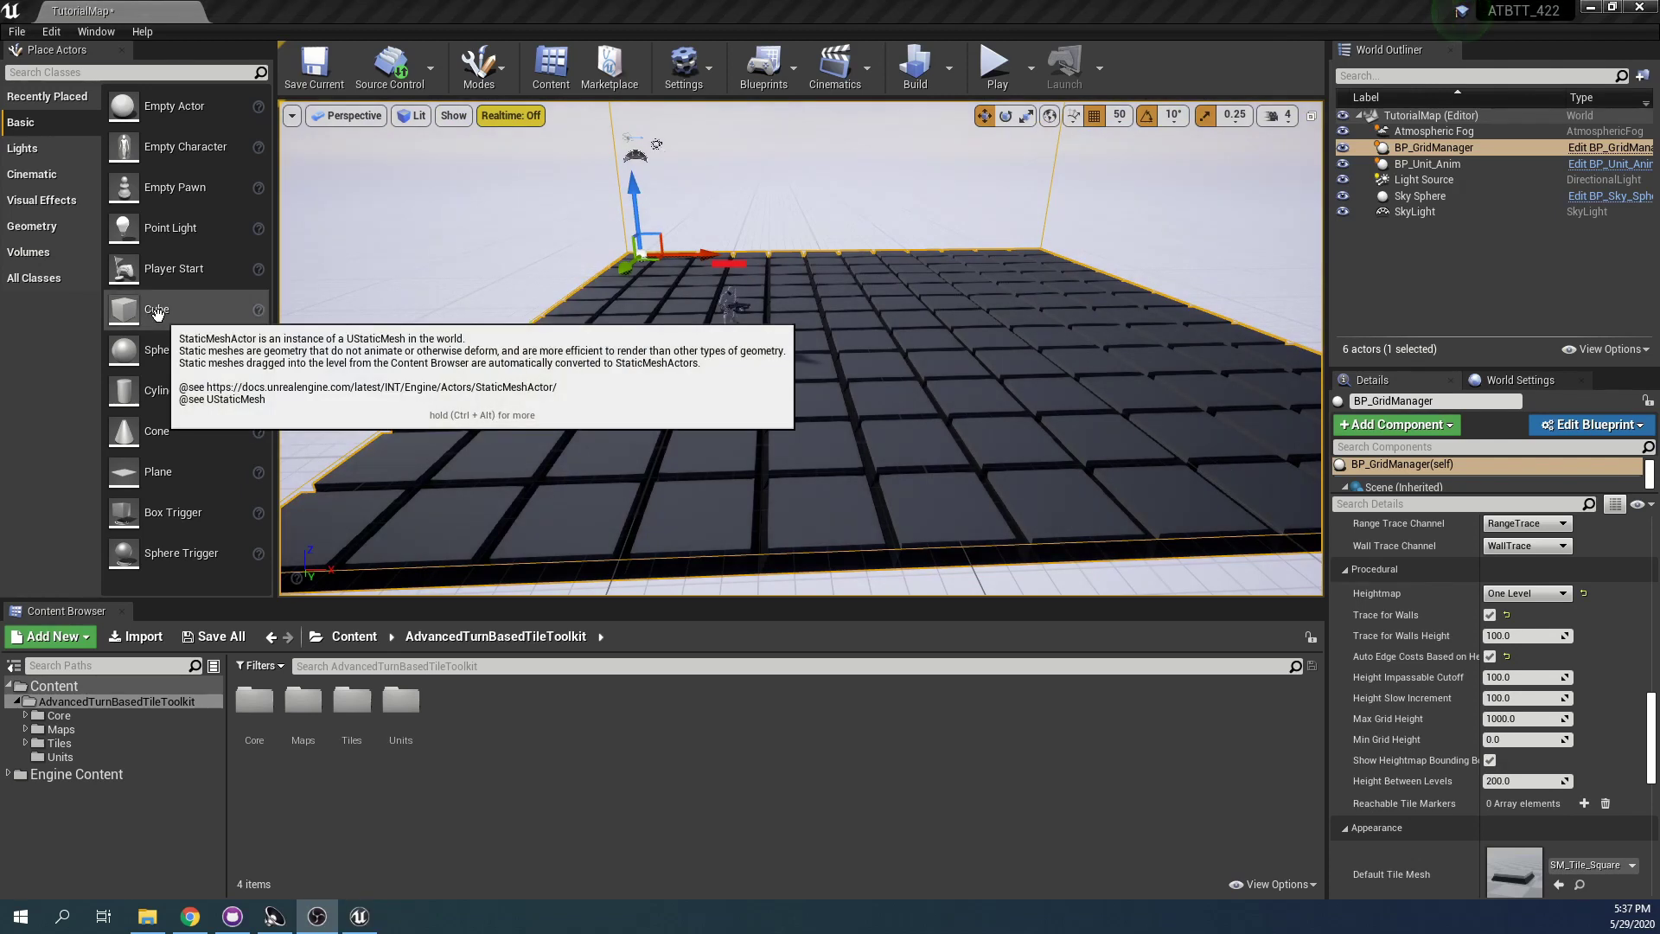
Place a cube on the grid beside the unit and scale it up to roughly the size of one tile
left_click_drag(138, 308, 801, 338)
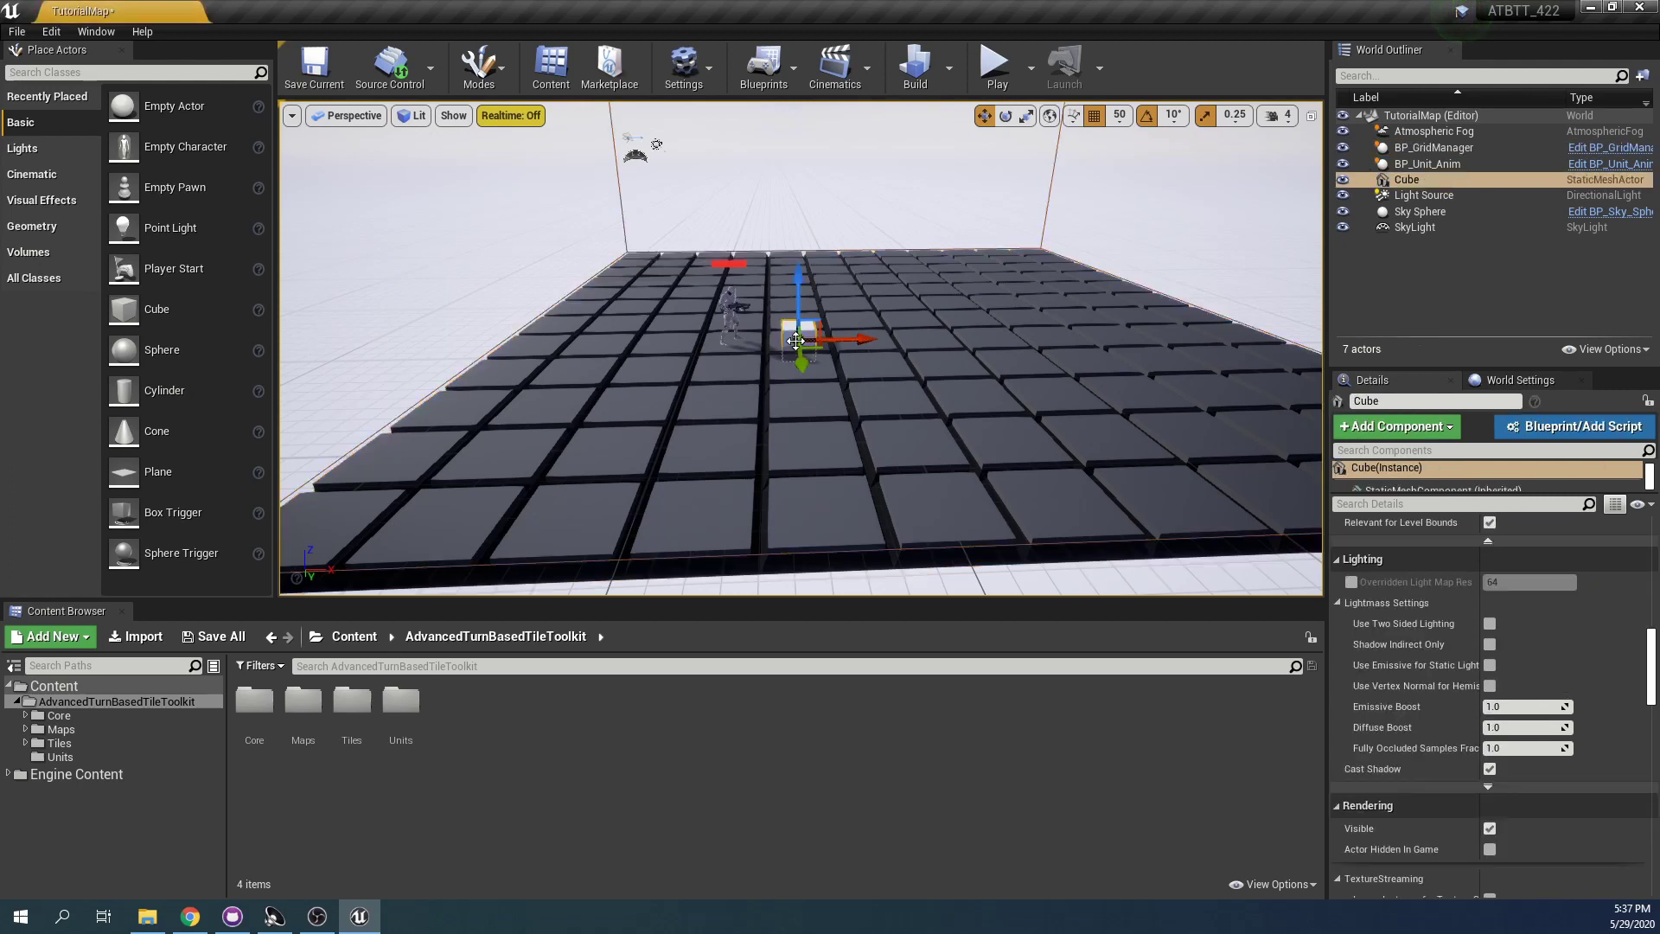
right_click_drag(801, 338, 783, 303)
key("f")
key("e")
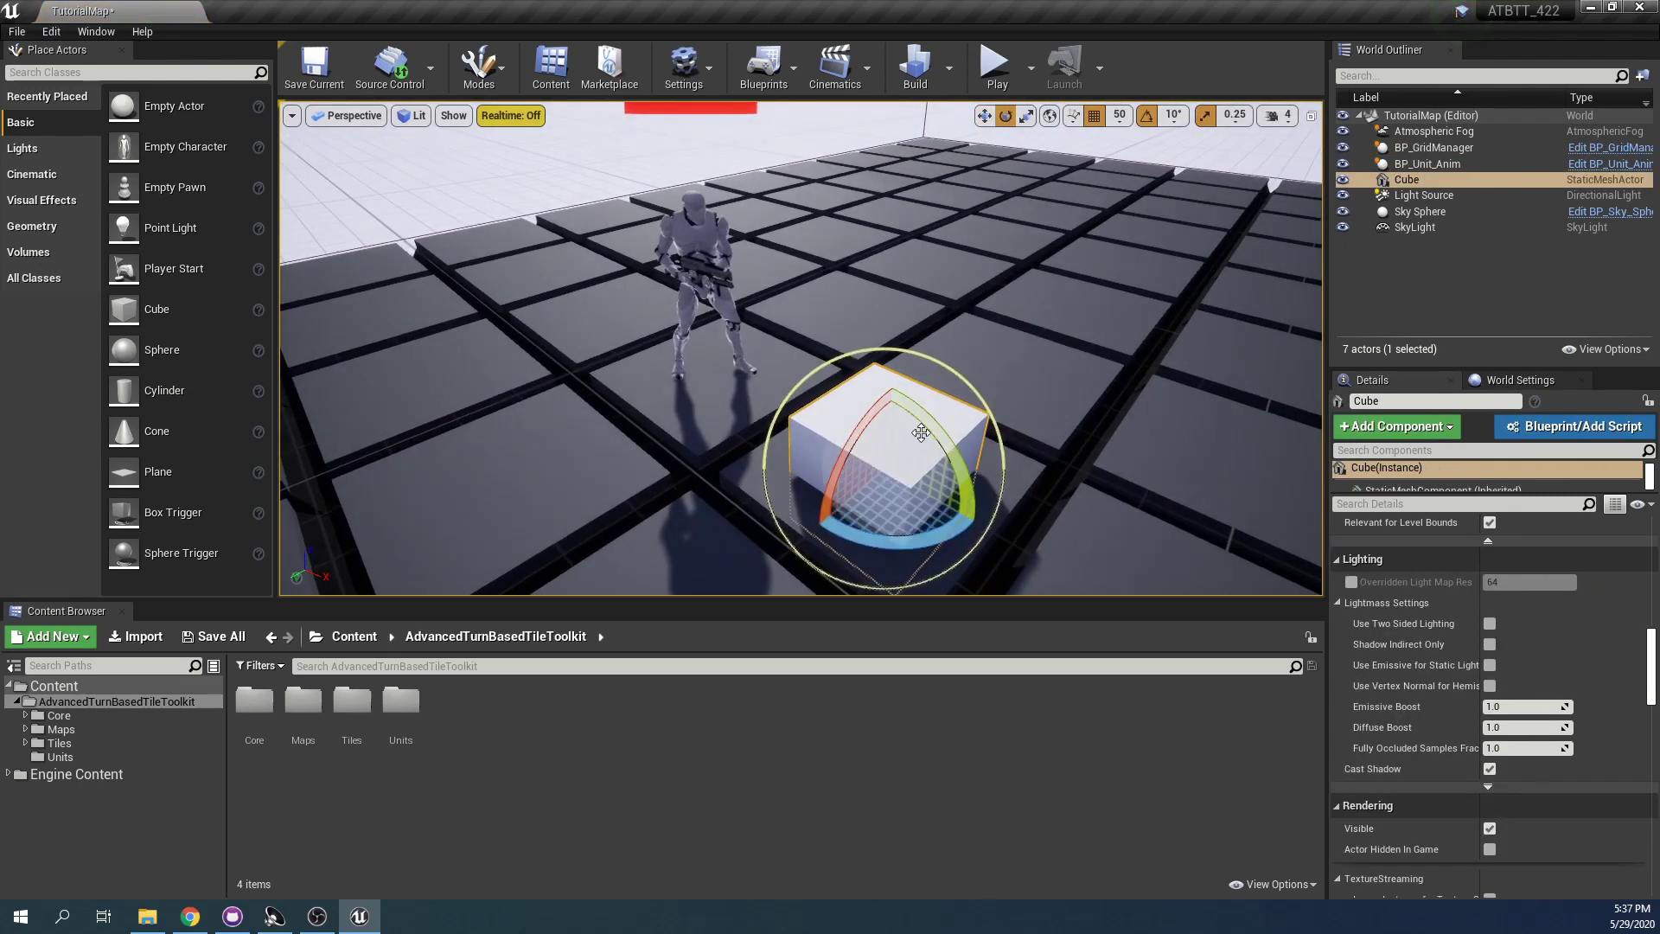
key("r")
left_click_drag(886, 495, 872, 381)
Filter the cube's details by "colli" to find its collision settings
scroll(1548, 665, "down", 8)
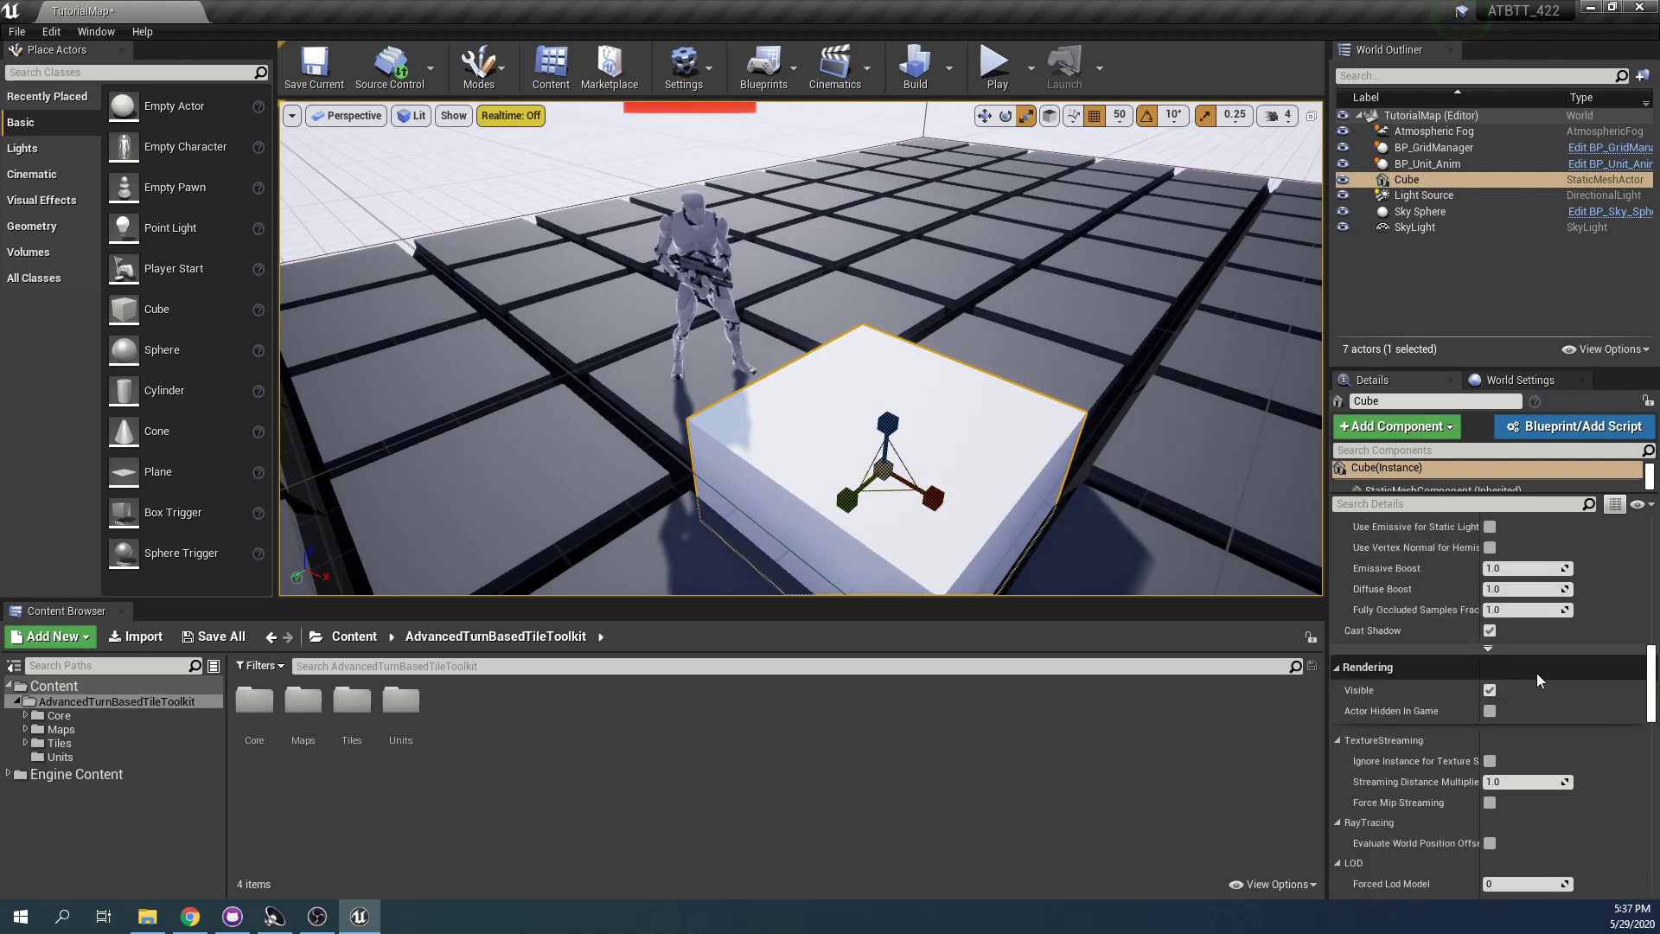
scroll(1557, 660, "up", 5)
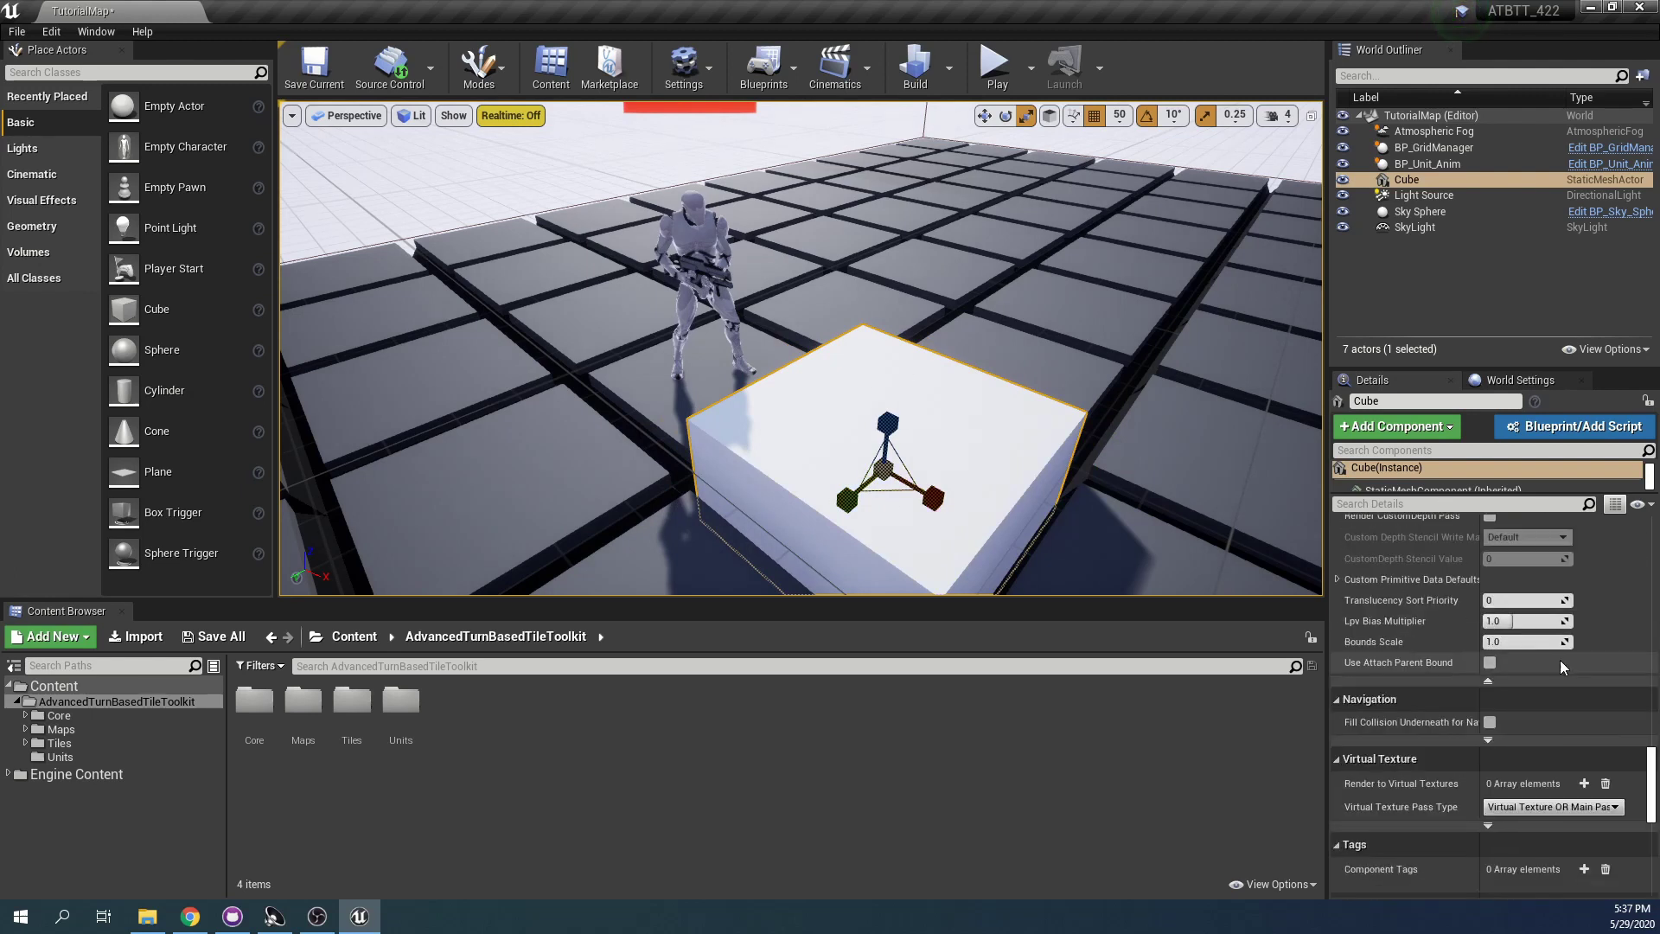
scroll(1574, 723, "down", 3)
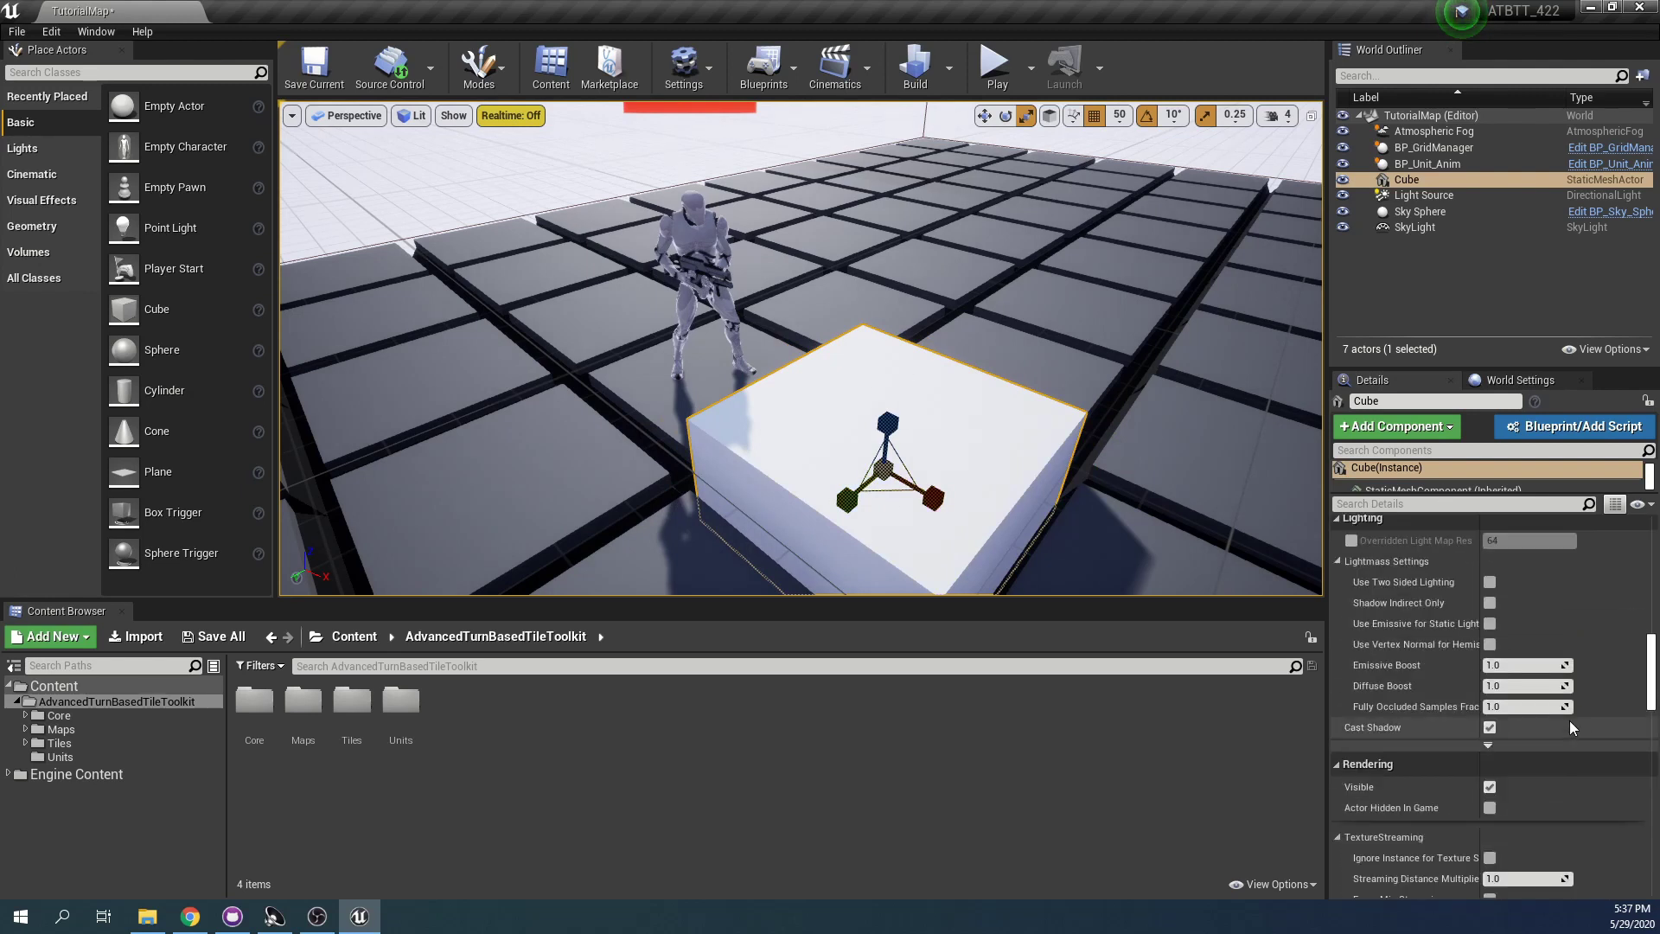
left_click(1496, 504)
type("colli")
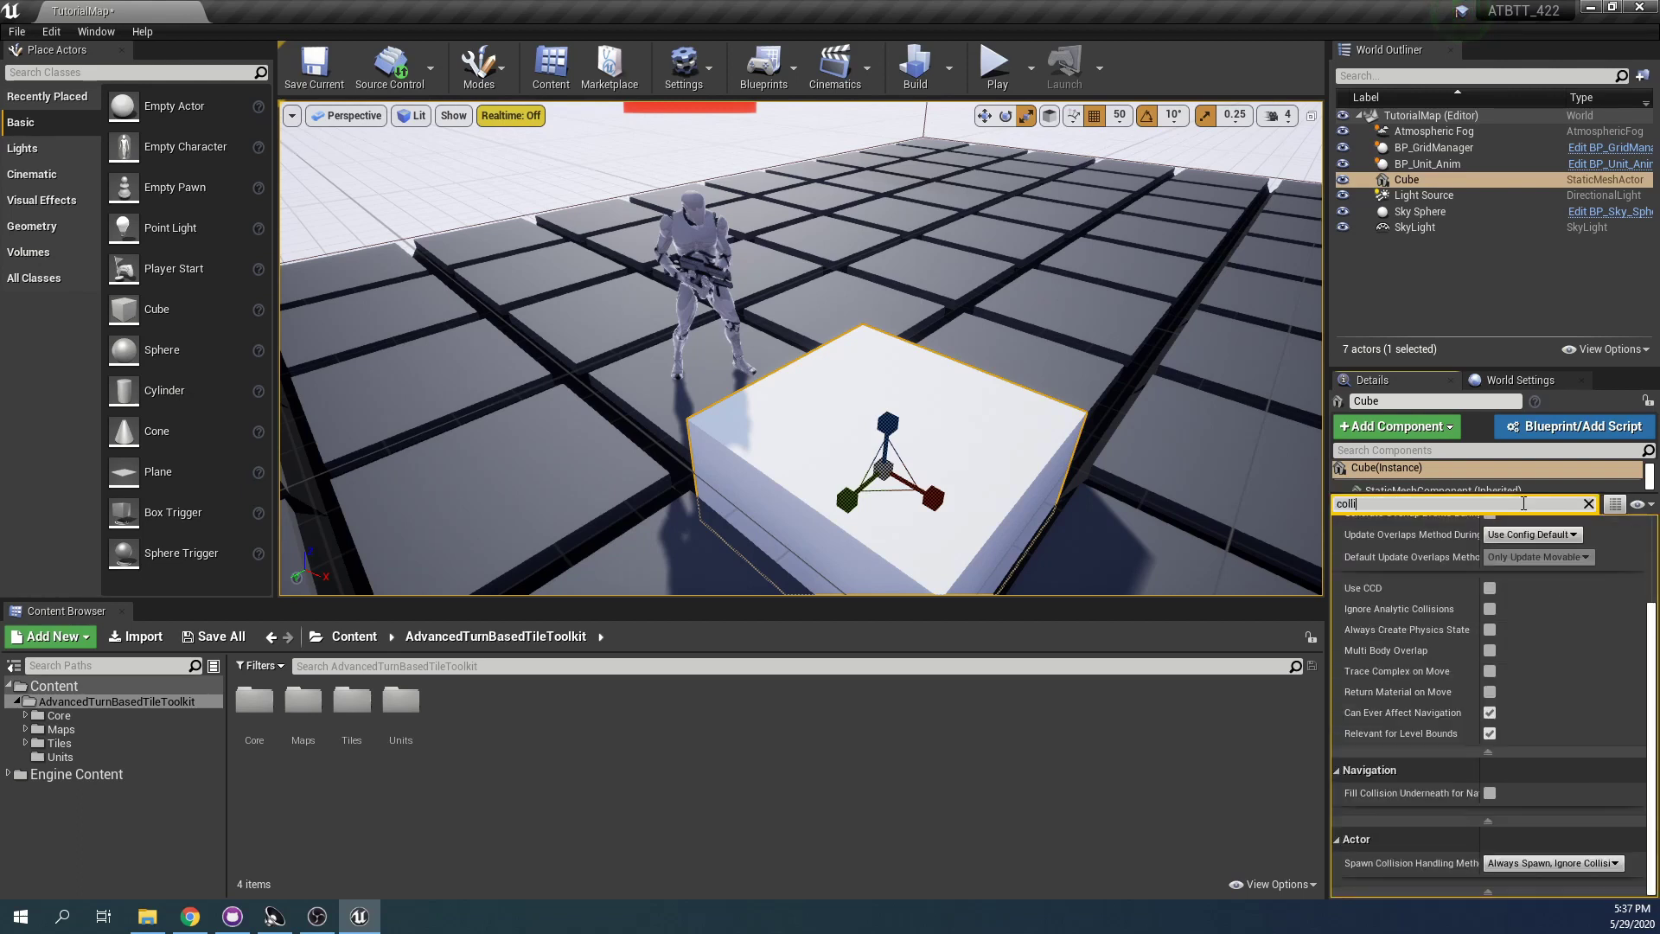
scroll(1582, 570, "up", 3)
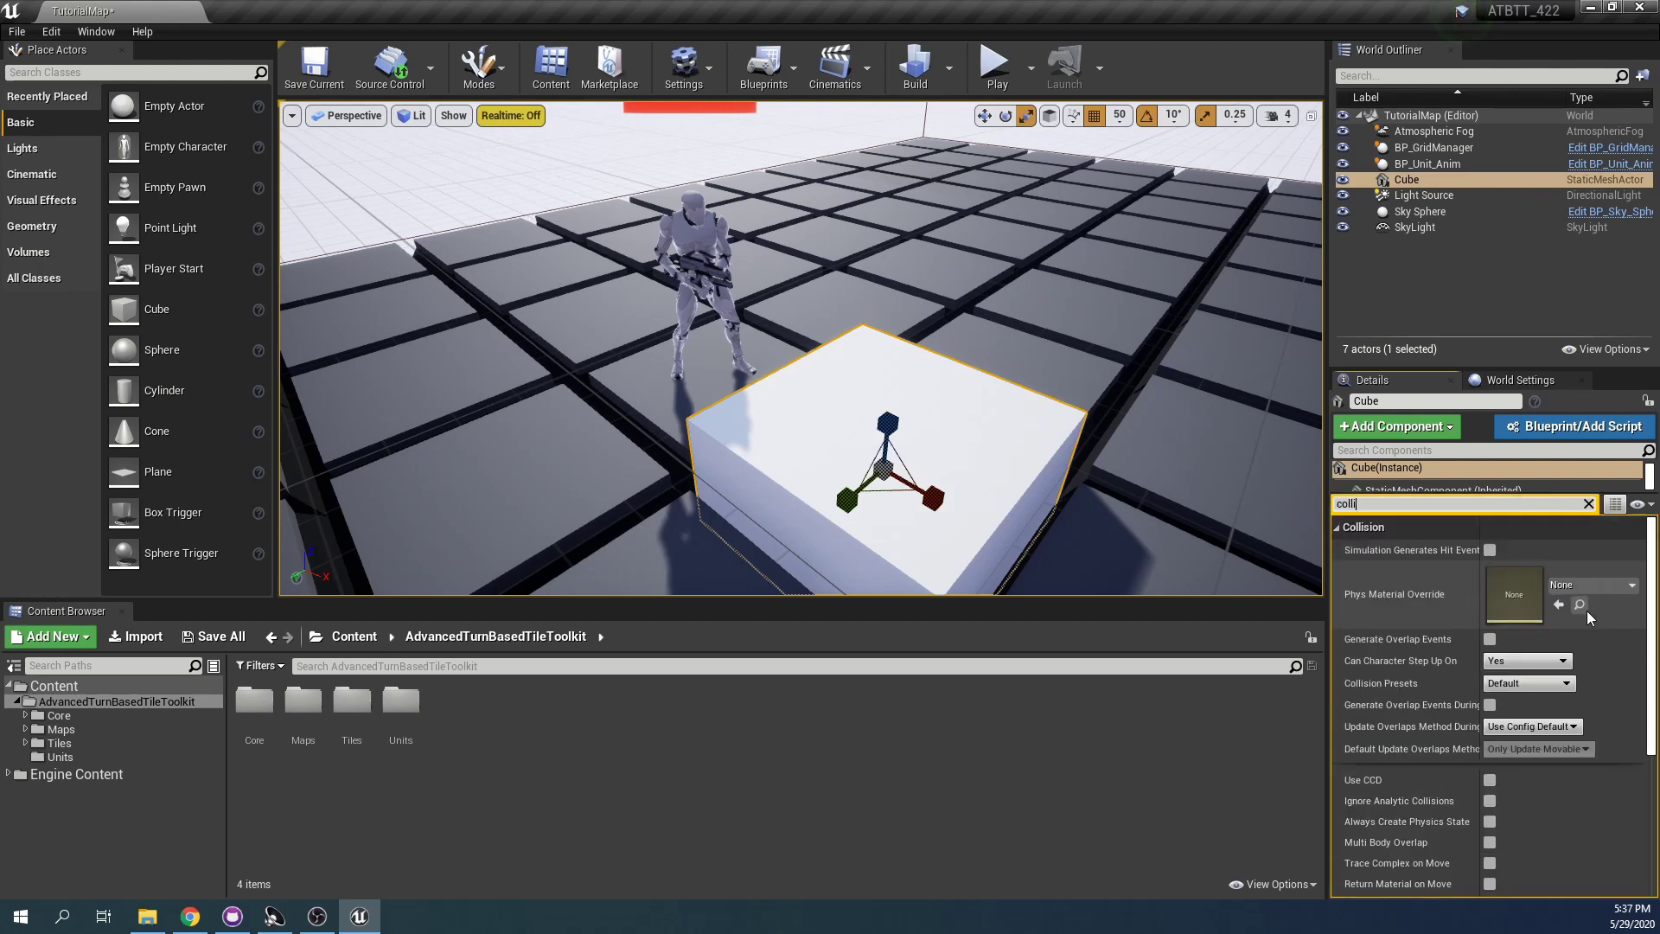
Look through the cube's custom collision responses, including PathTrace, and set its Collision Presets to BlockAll
left_click(1523, 600)
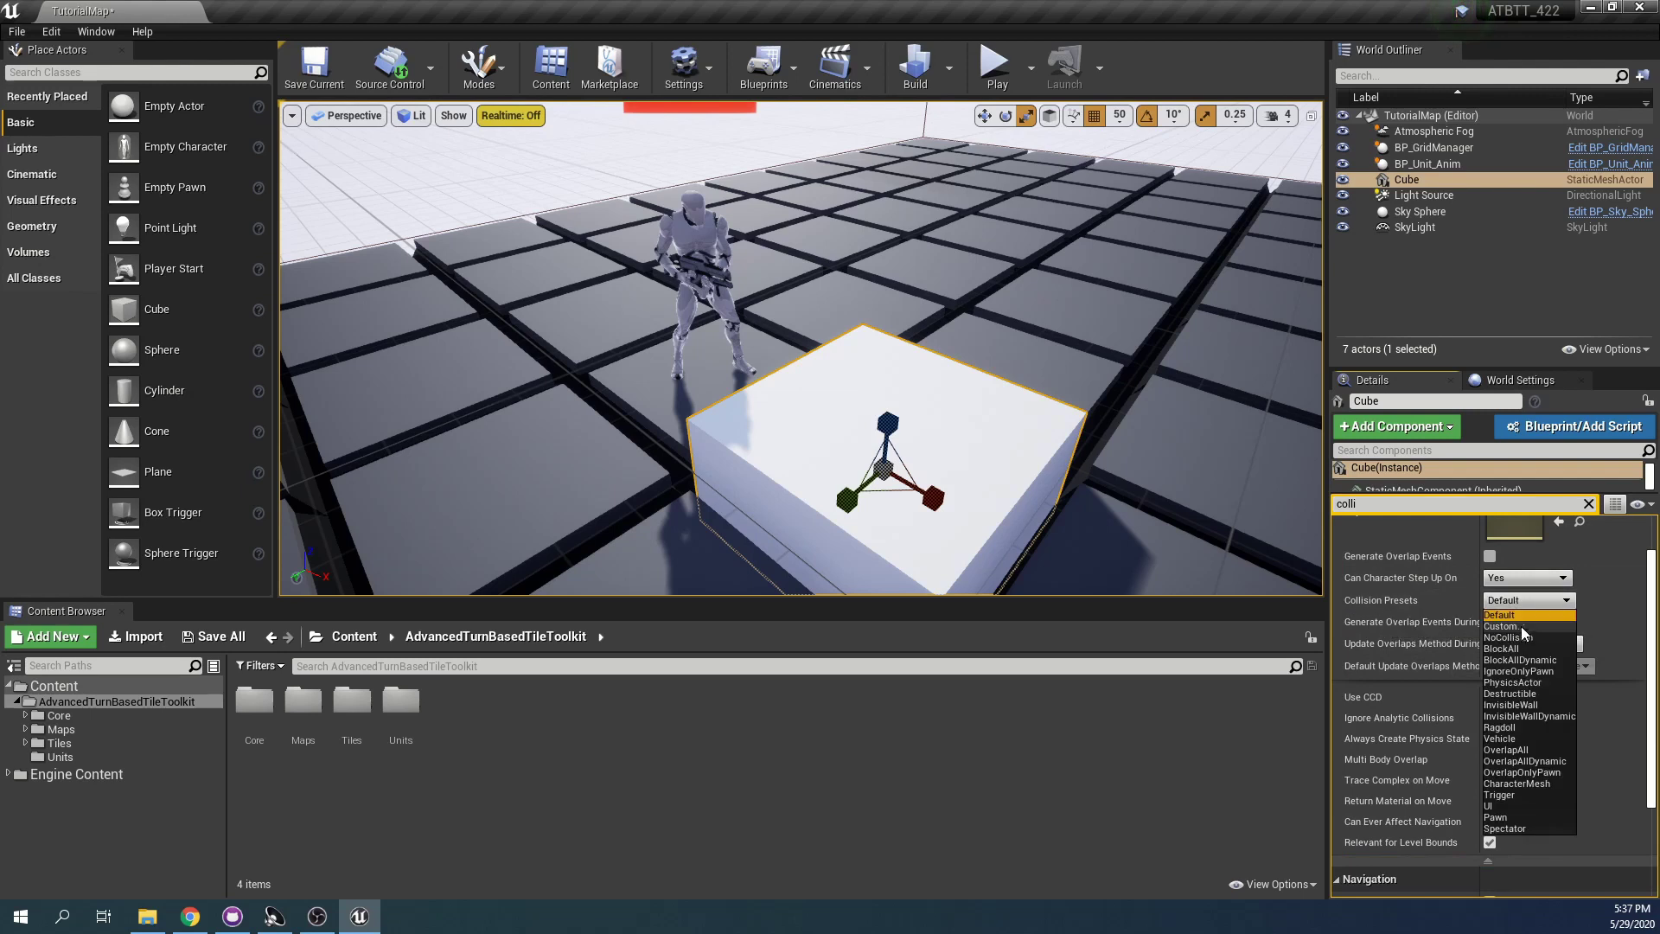
left_click(1517, 627)
scroll(1487, 644, "down", 3)
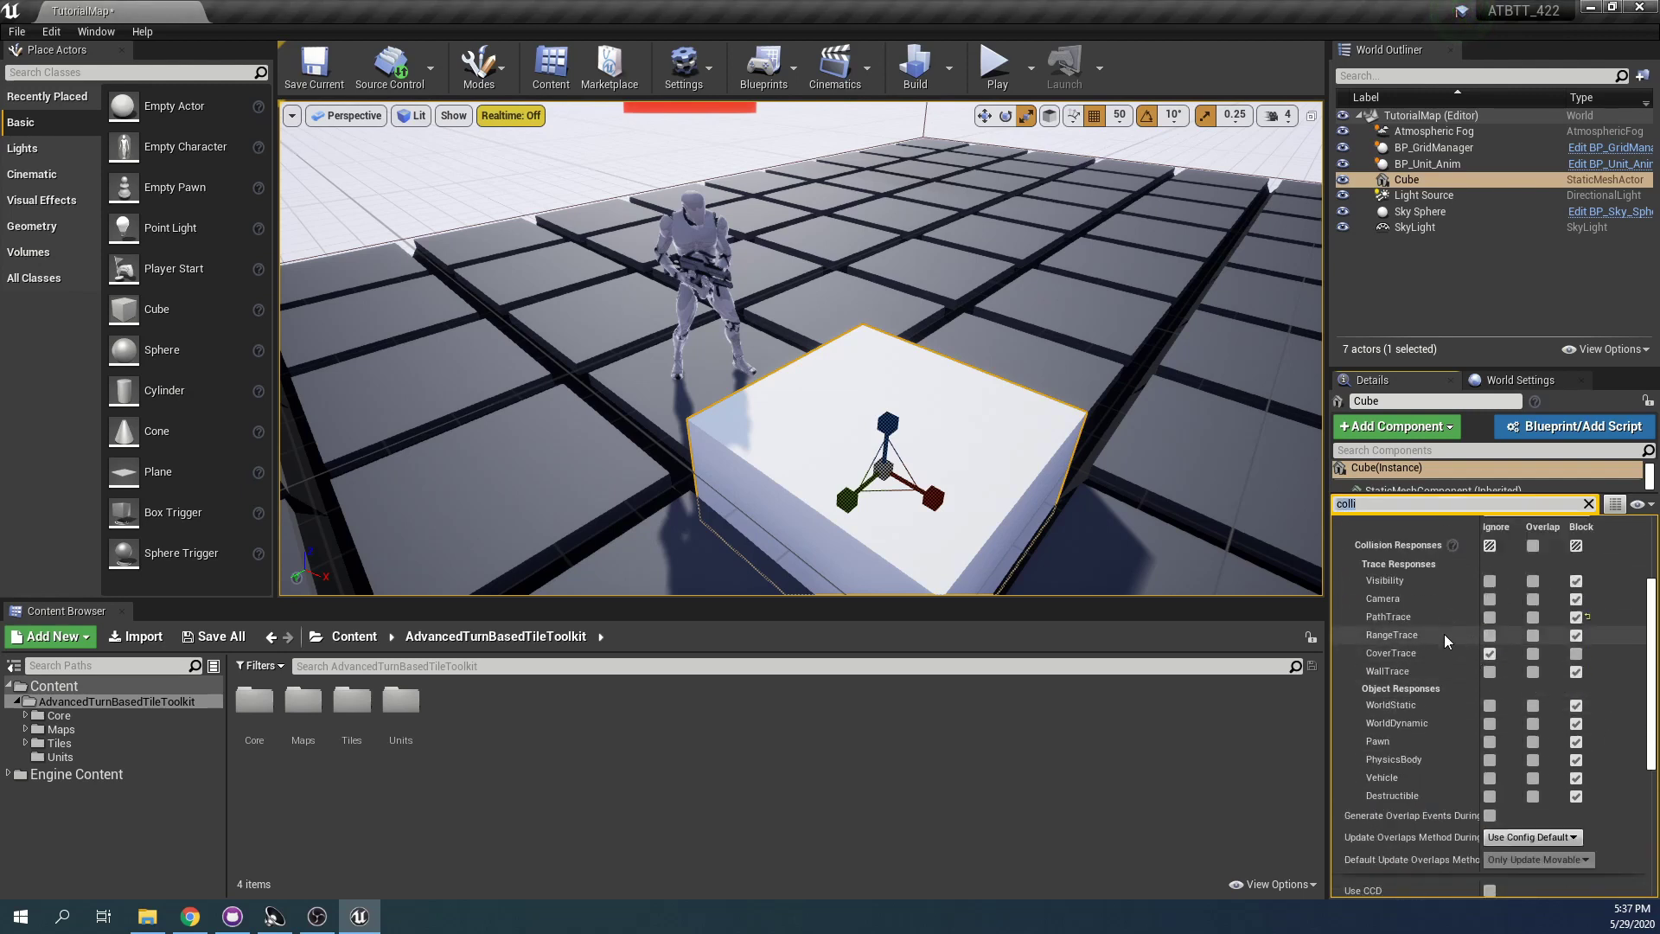
scroll(1522, 615, "up", 3)
left_click(1586, 570)
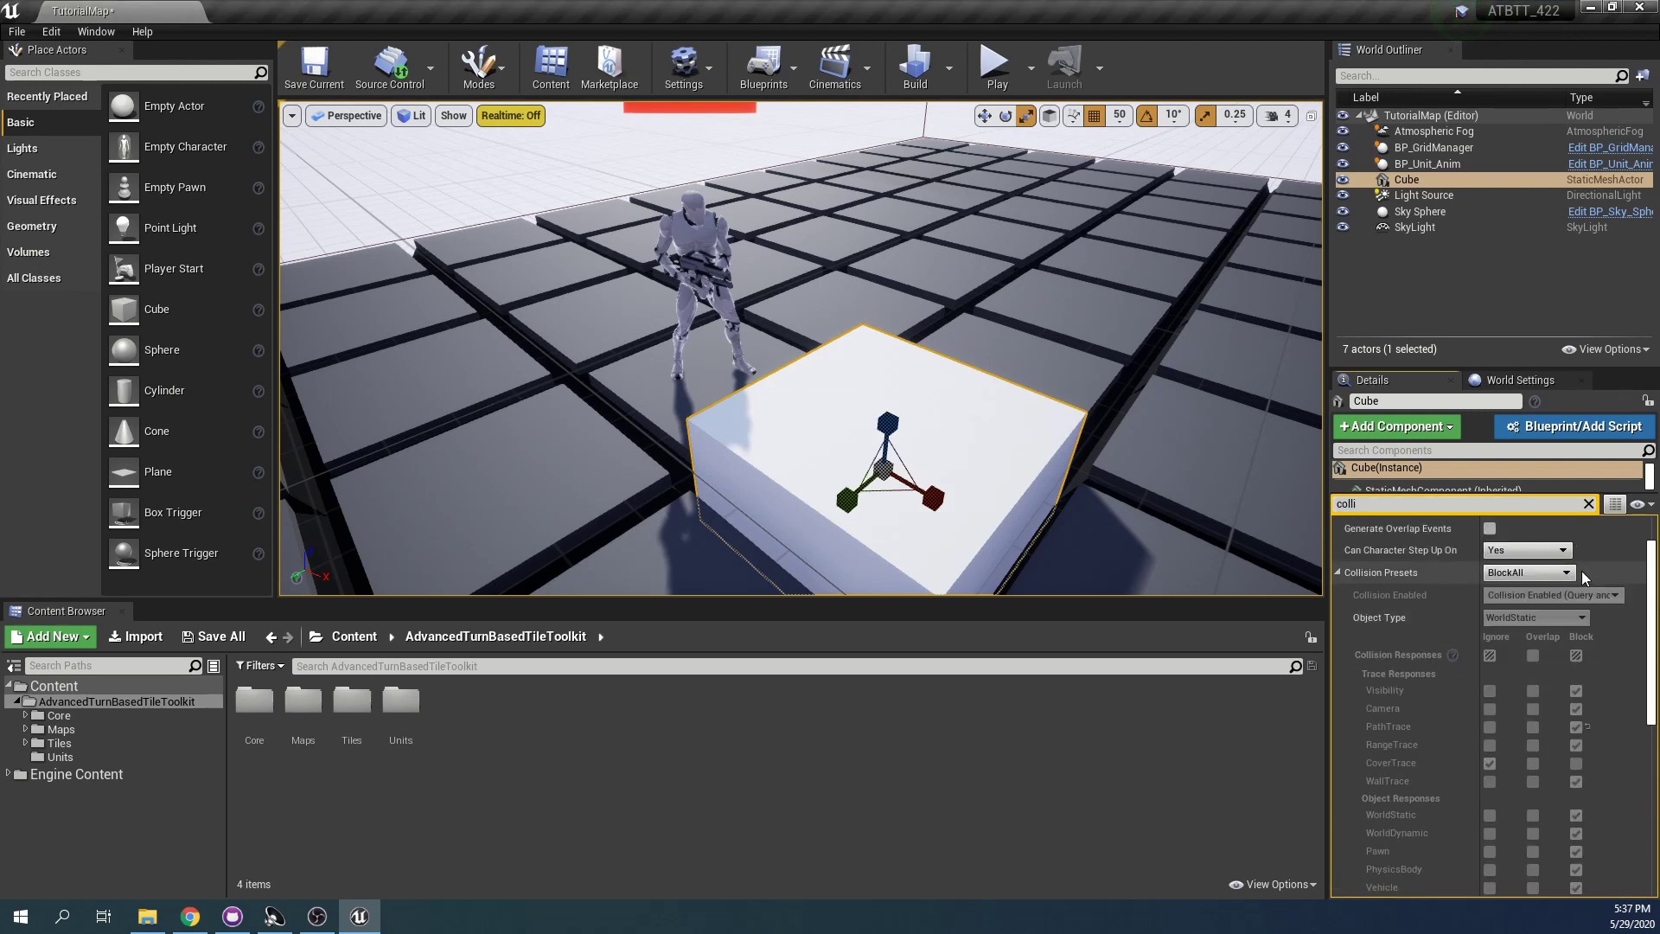
Clear the grid manager's details filter to check its Procedural settings, and play-test the level with the single cube
key("s")
right_click_drag(812, 358, 856, 381)
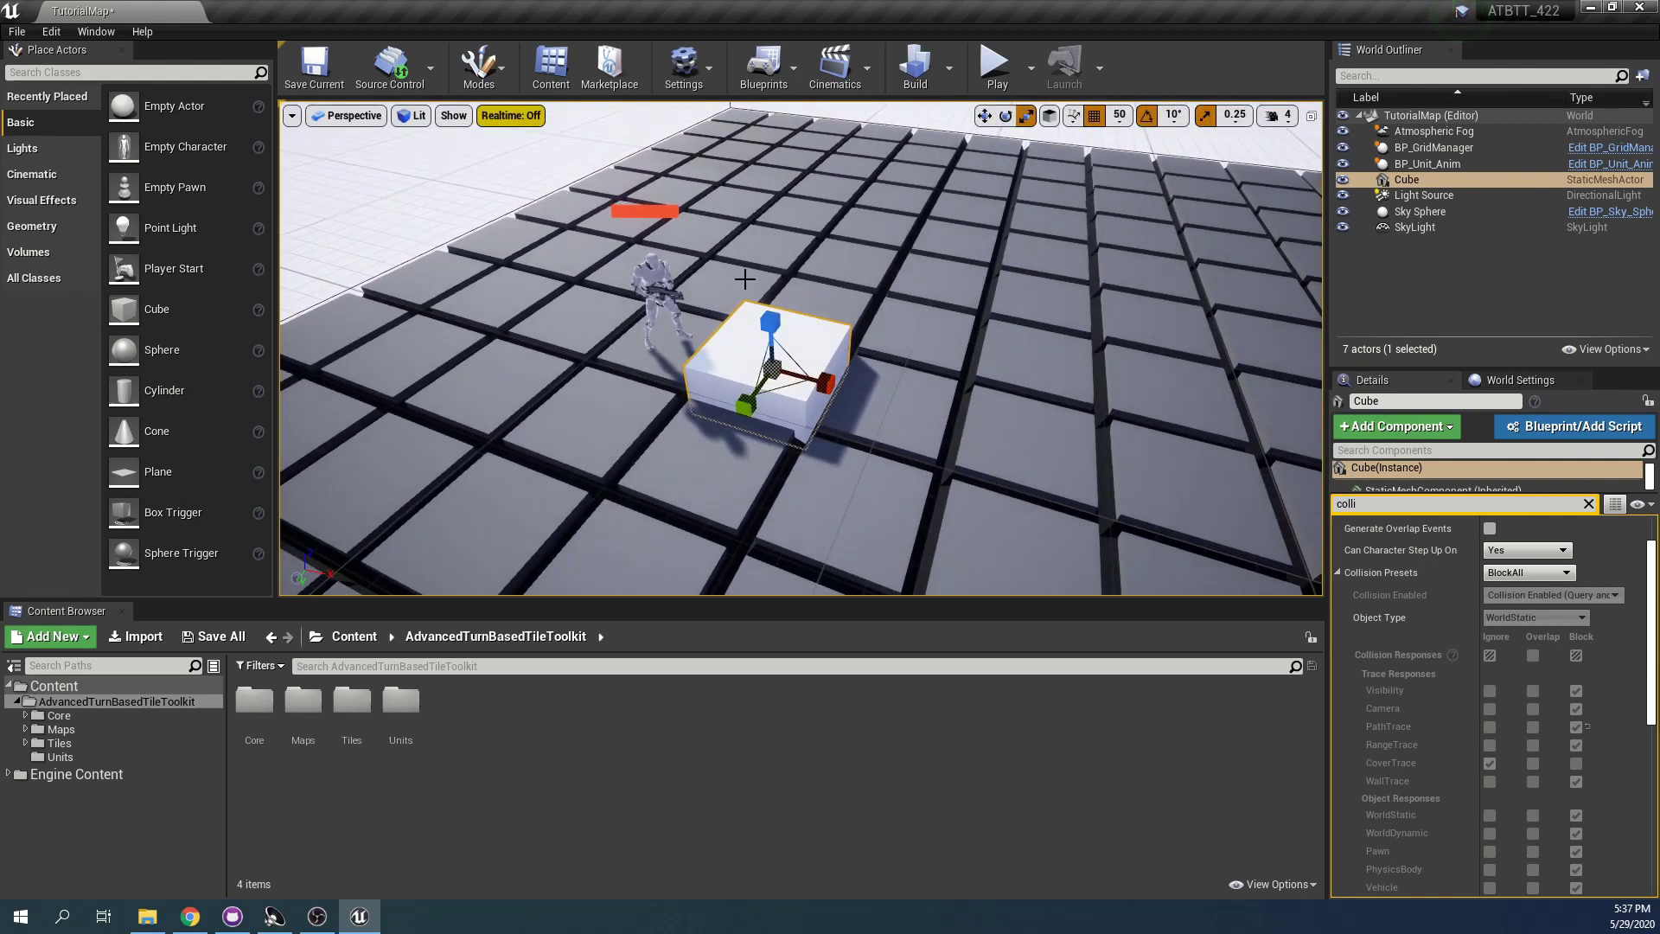
right_click_drag(744, 281, 789, 216)
key("w")
key("s")
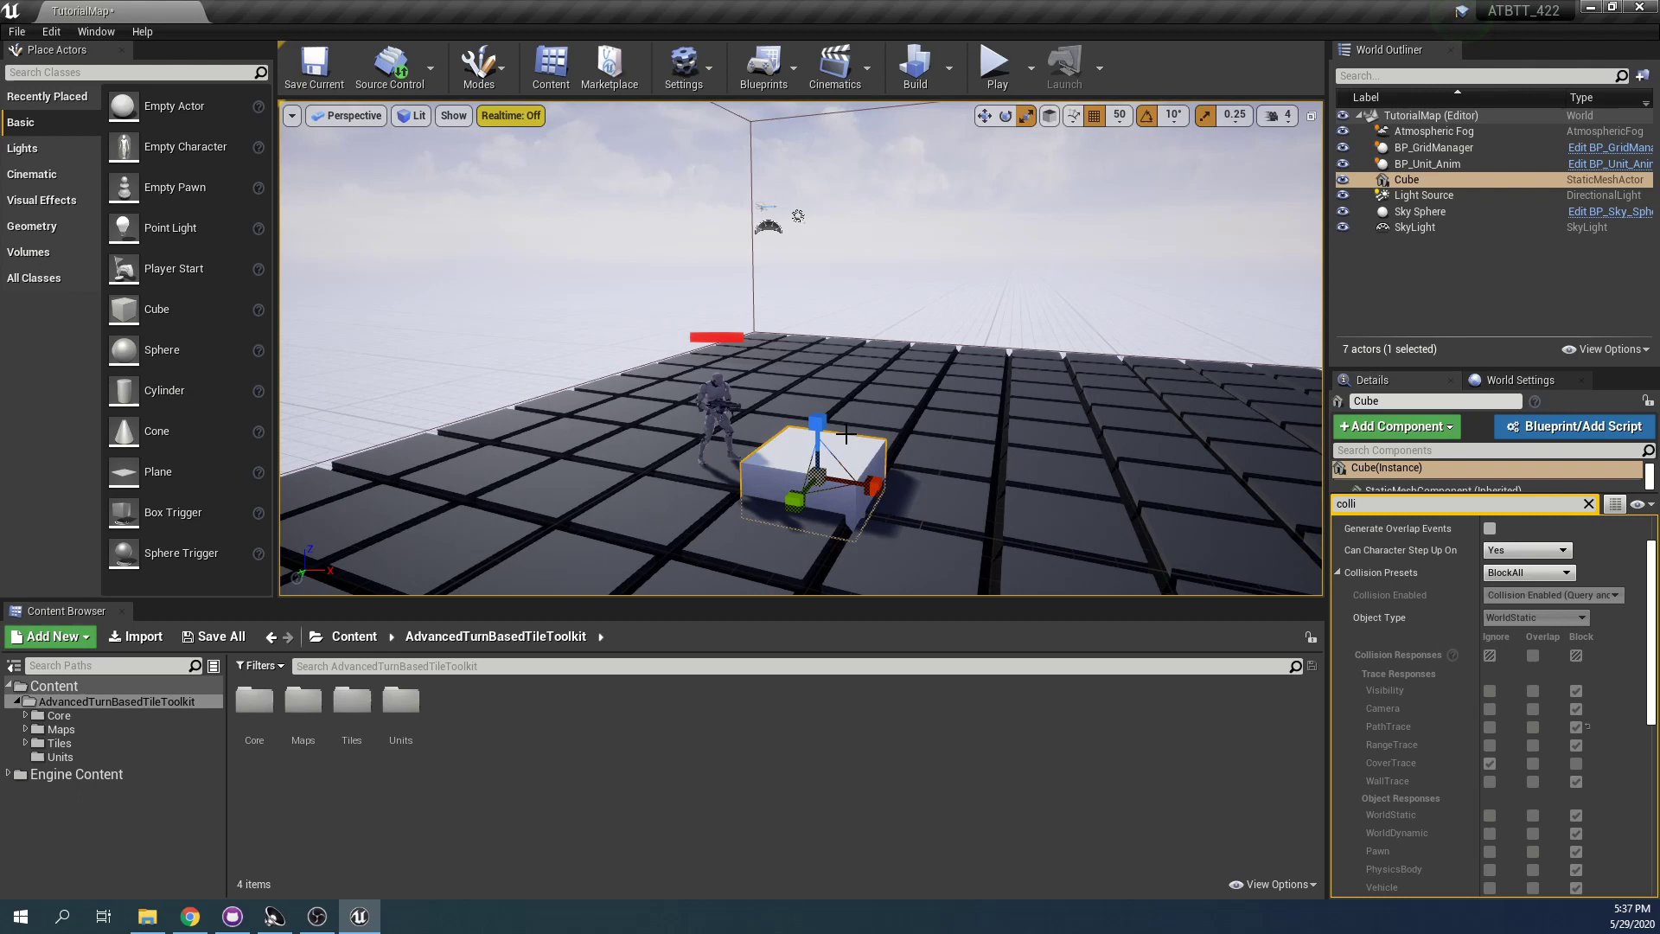
left_click(1063, 453)
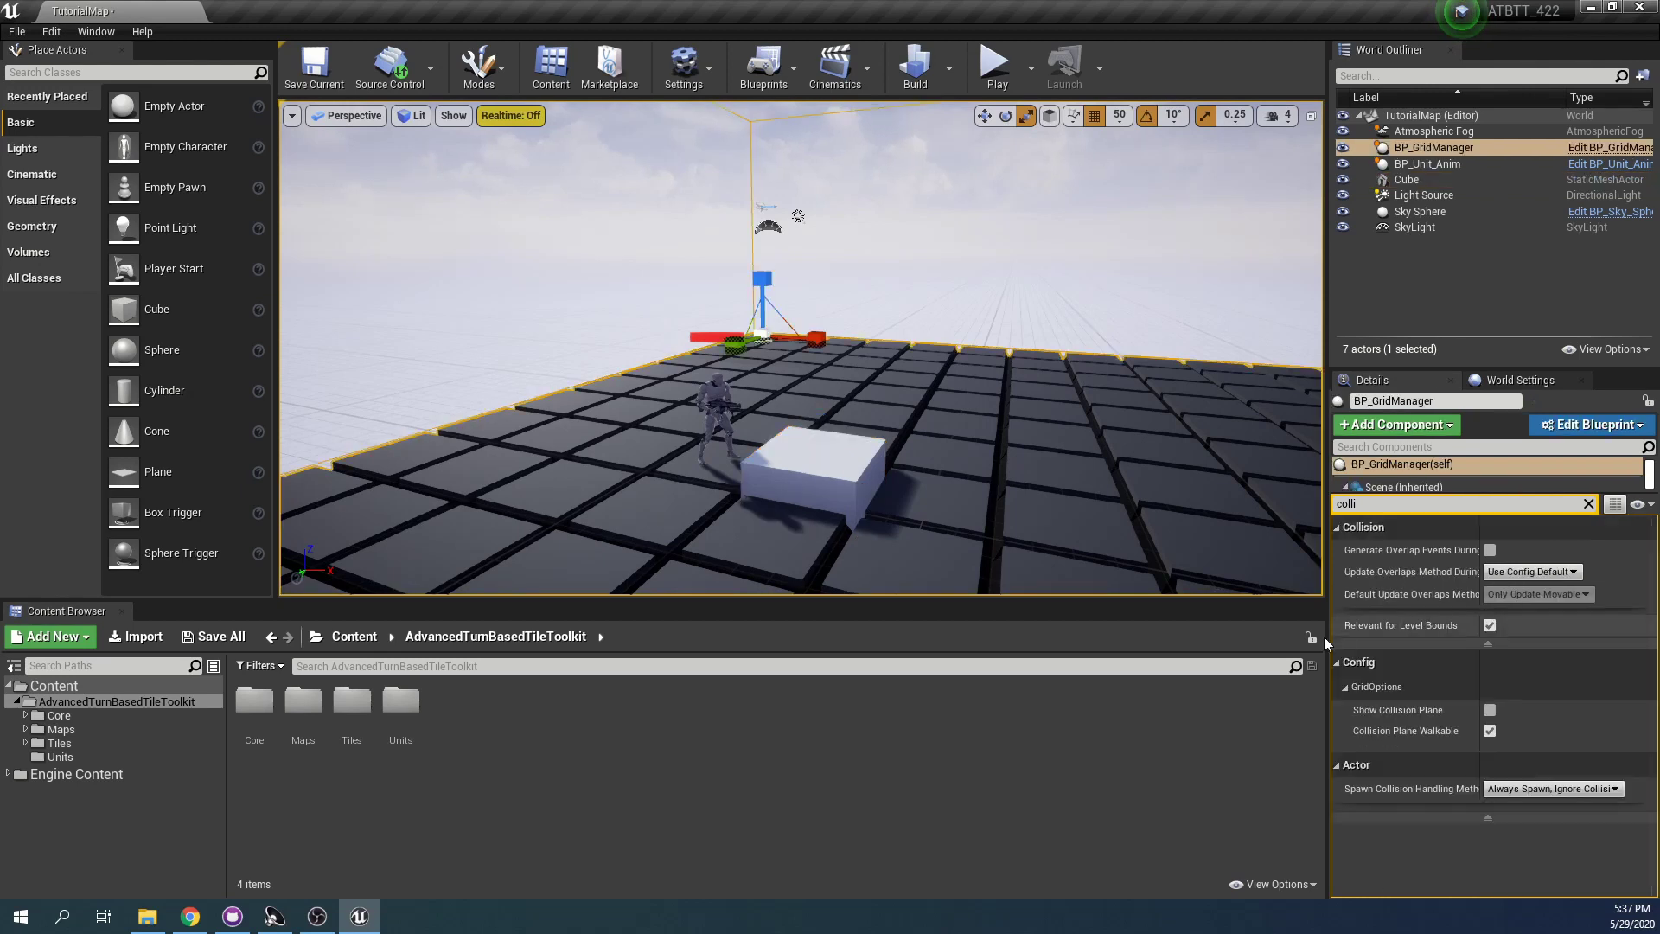
left_click(1589, 503)
scroll(1499, 773, "down", 8)
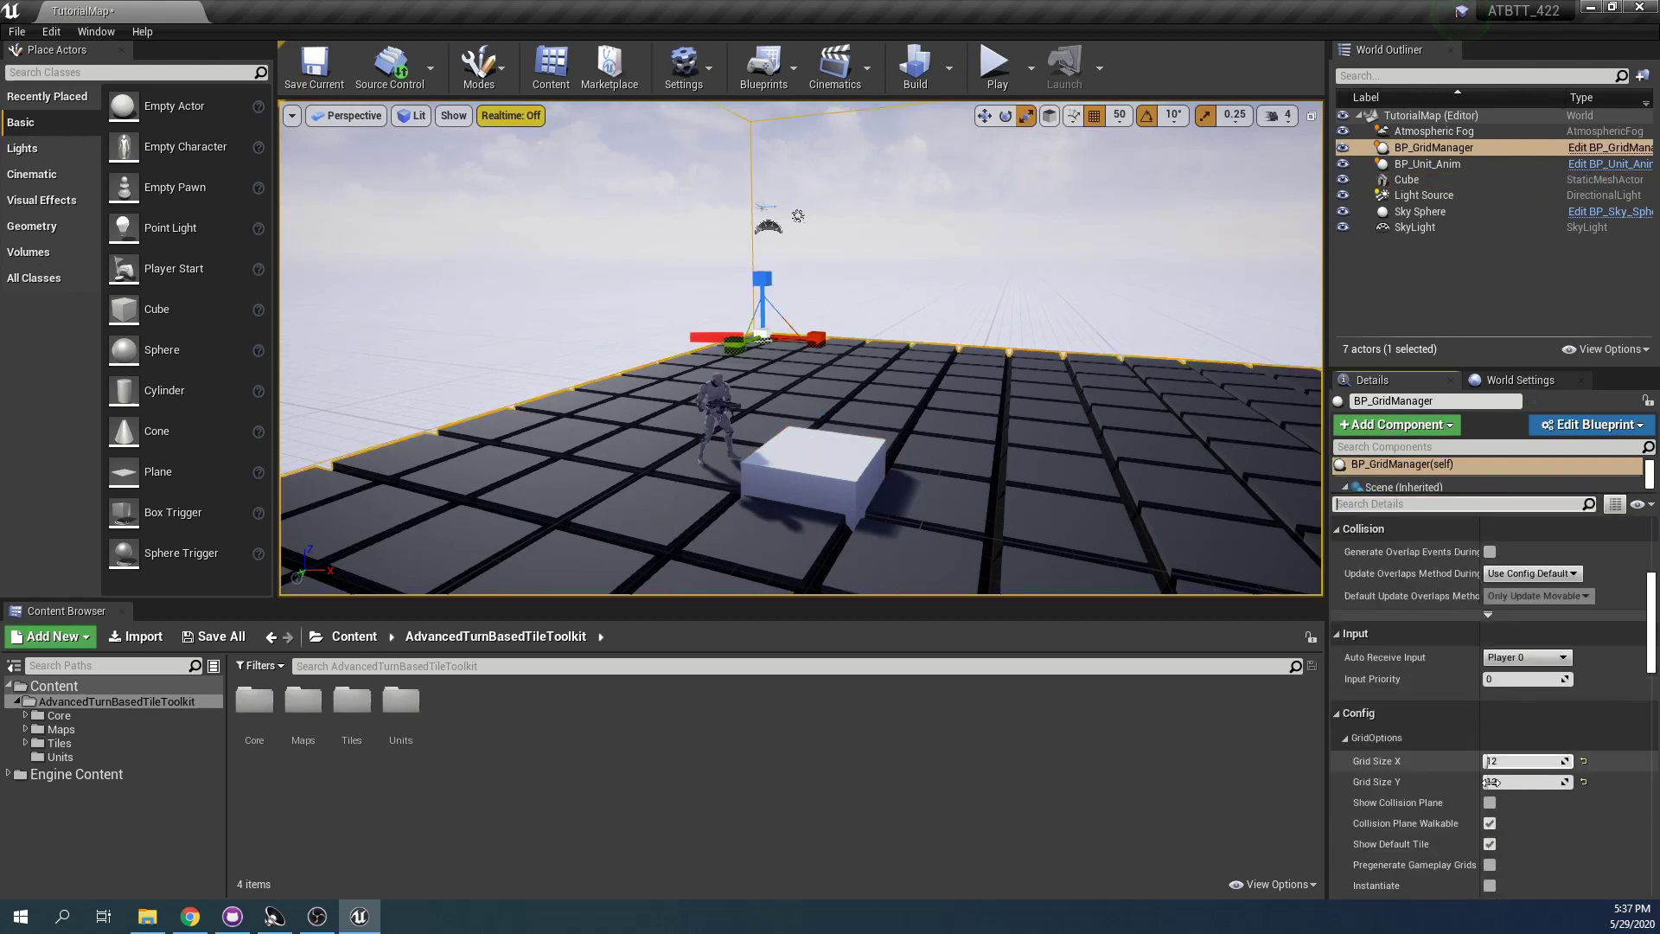
scroll(1502, 772, "down", 2)
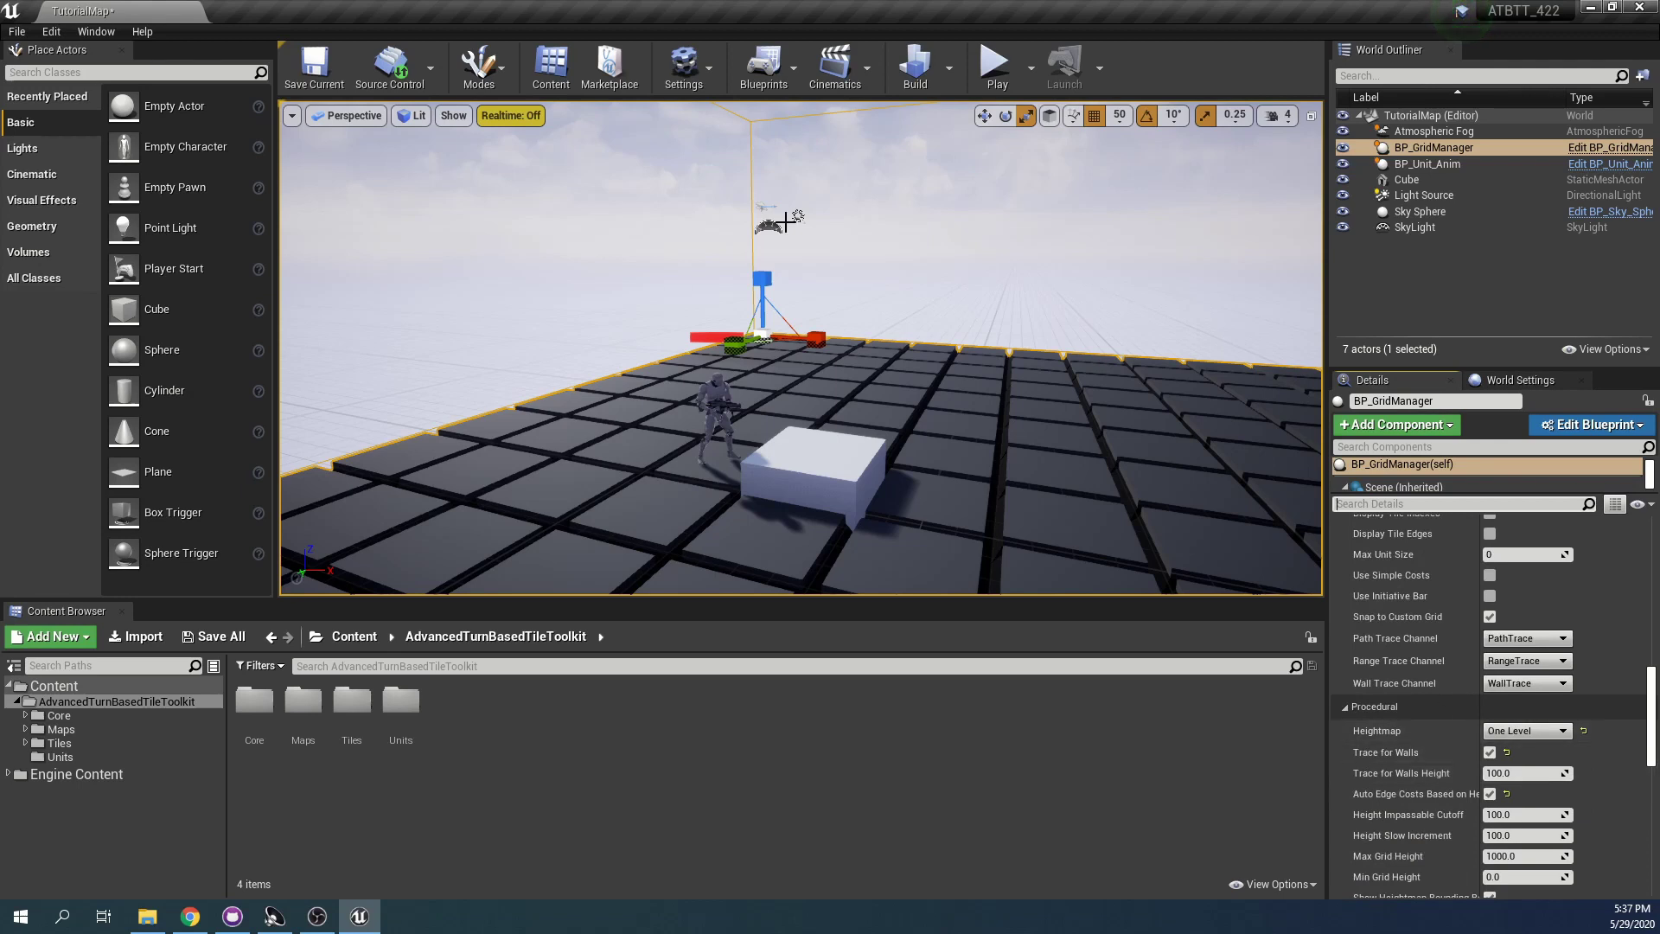
left_click(997, 81)
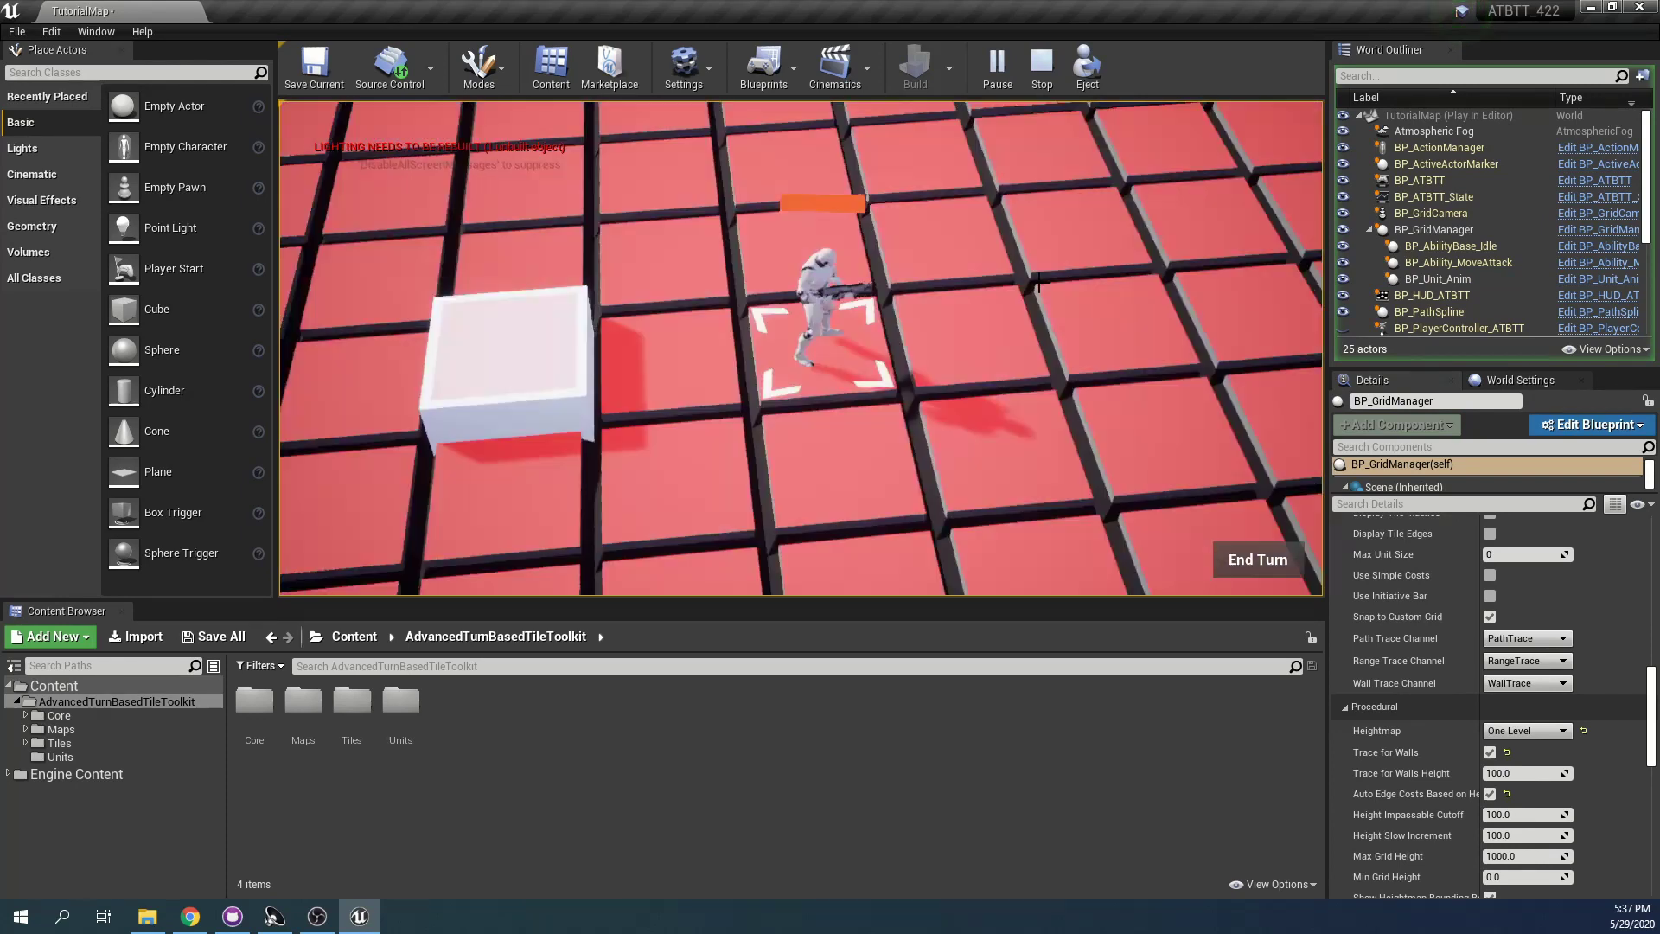
key("Escape")
Duplicate the cube onto another tile near the unit and scale the copy up vertically into a tall block
left_click(752, 273)
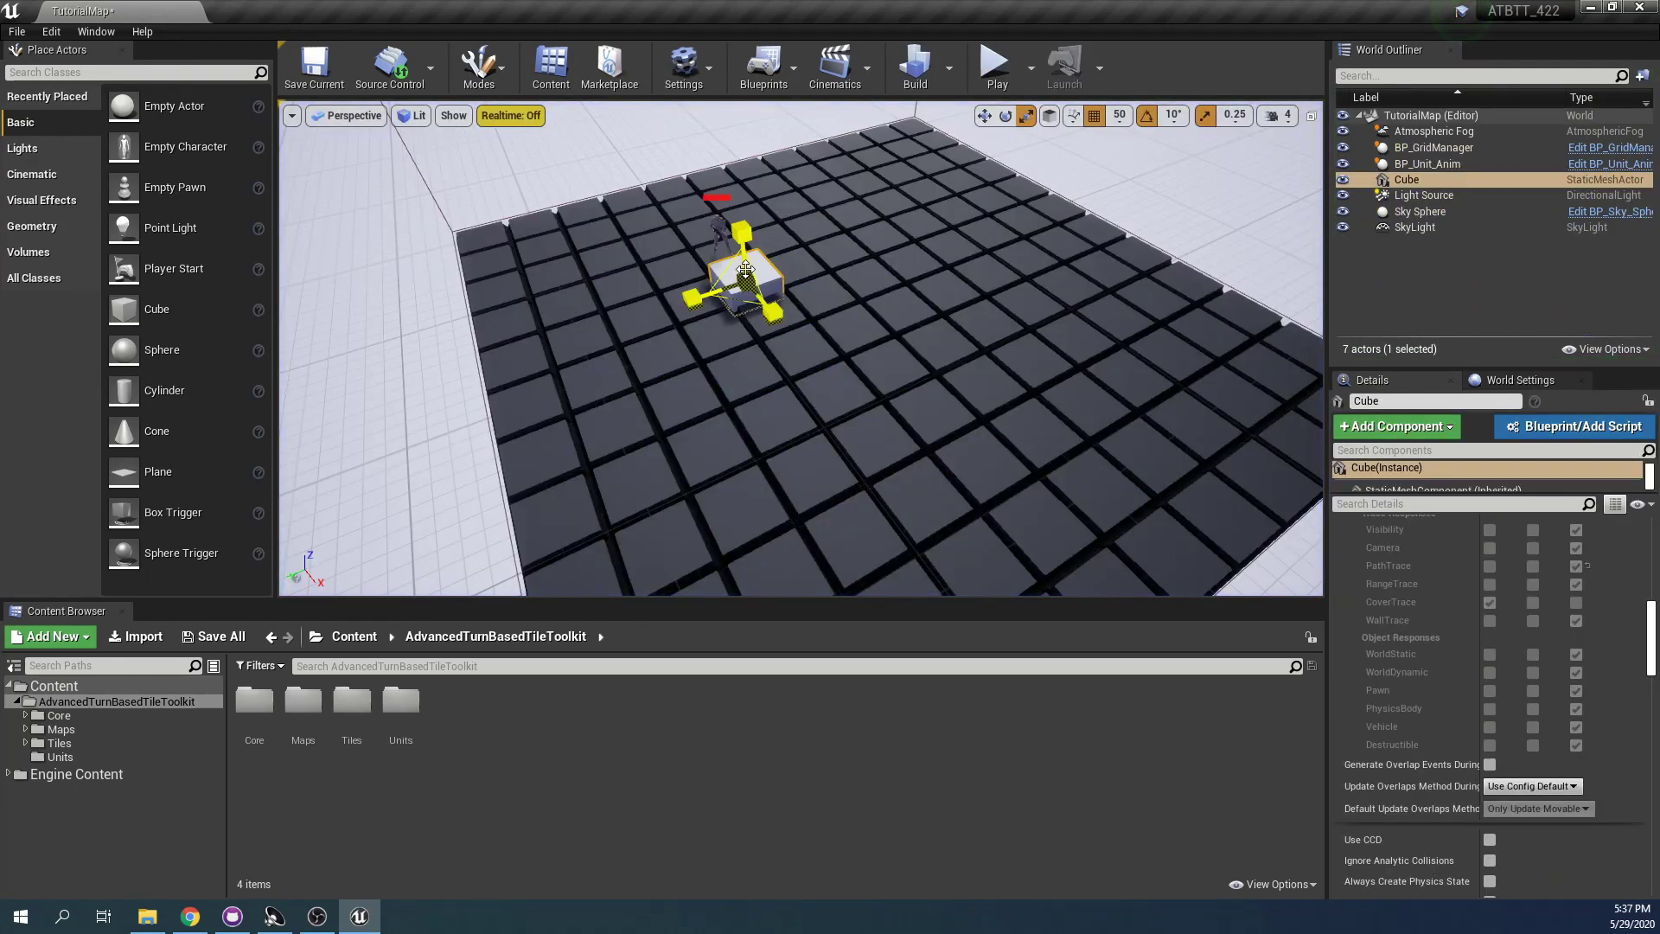
right_click_drag(772, 352, 730, 315)
left_click_drag(772, 350, 597, 366, "alt")
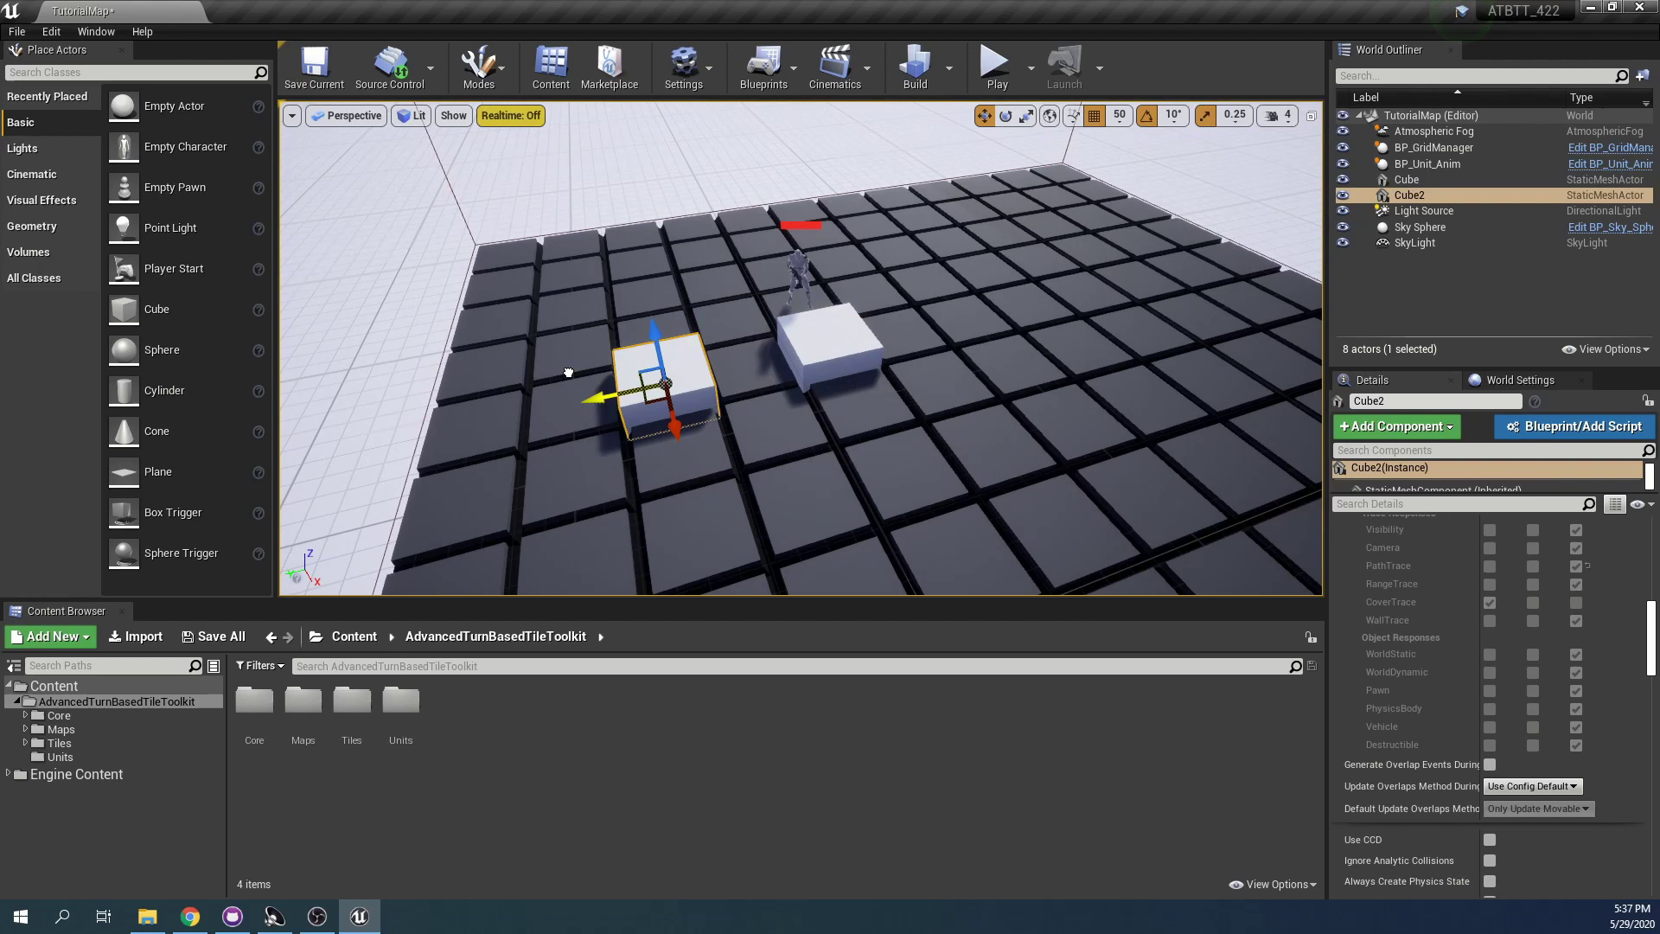
key("f")
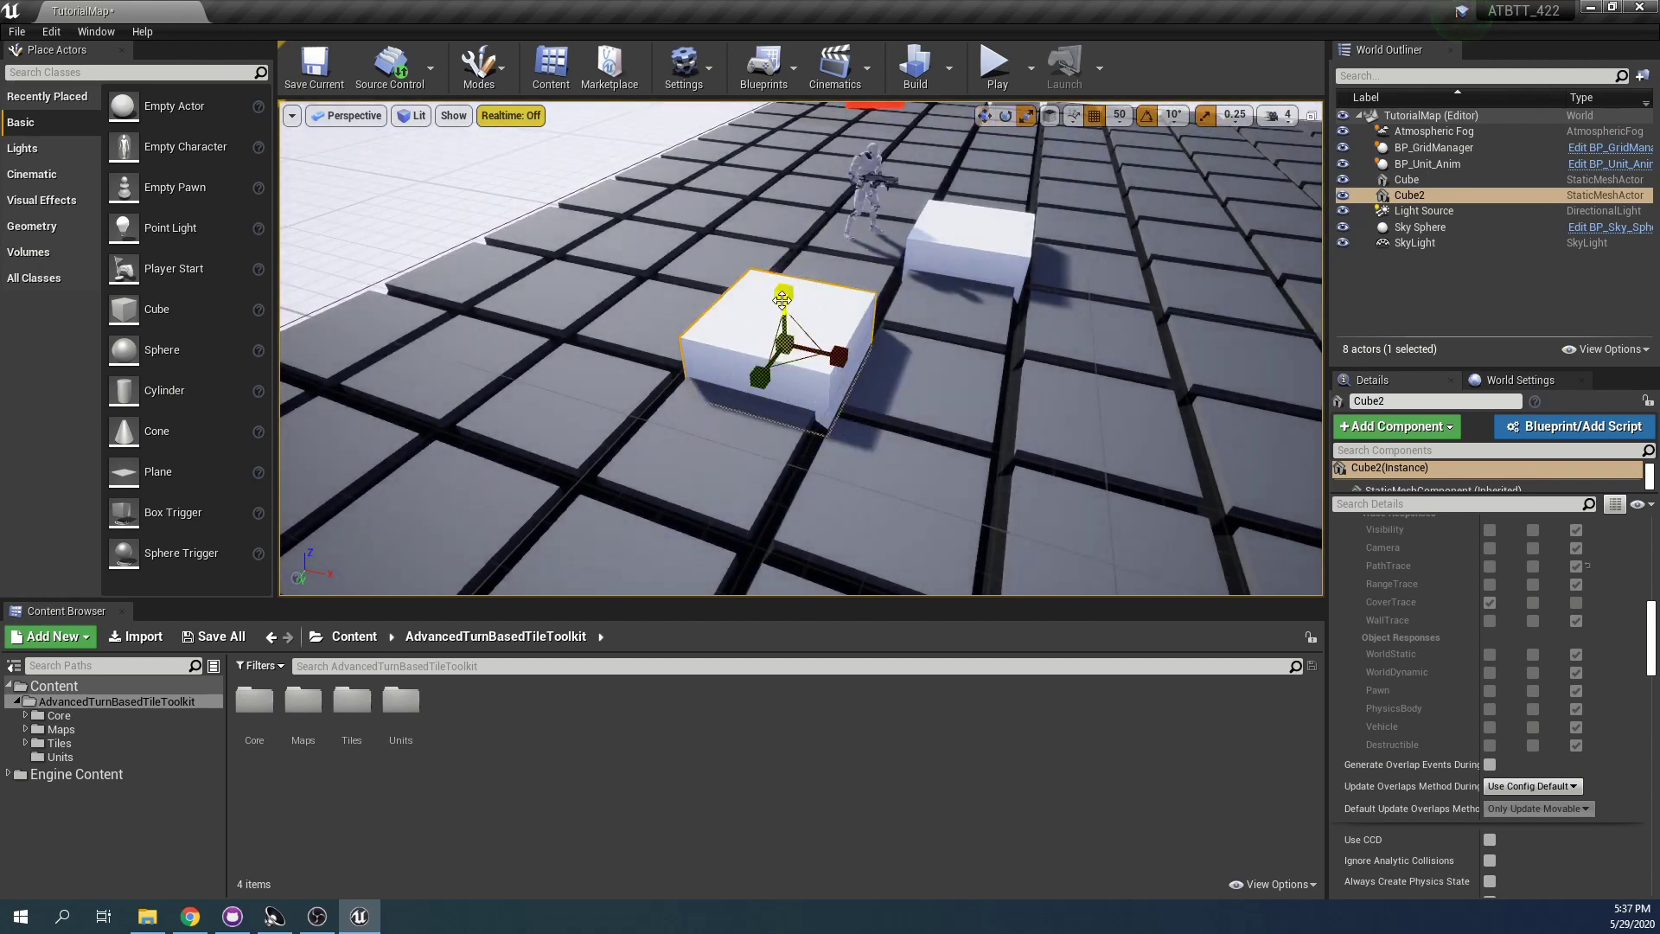
left_click_drag(781, 299, 782, 156)
Play-test the level by moving the unit next to the tall block and checking its reachable tiles
left_click(996, 65)
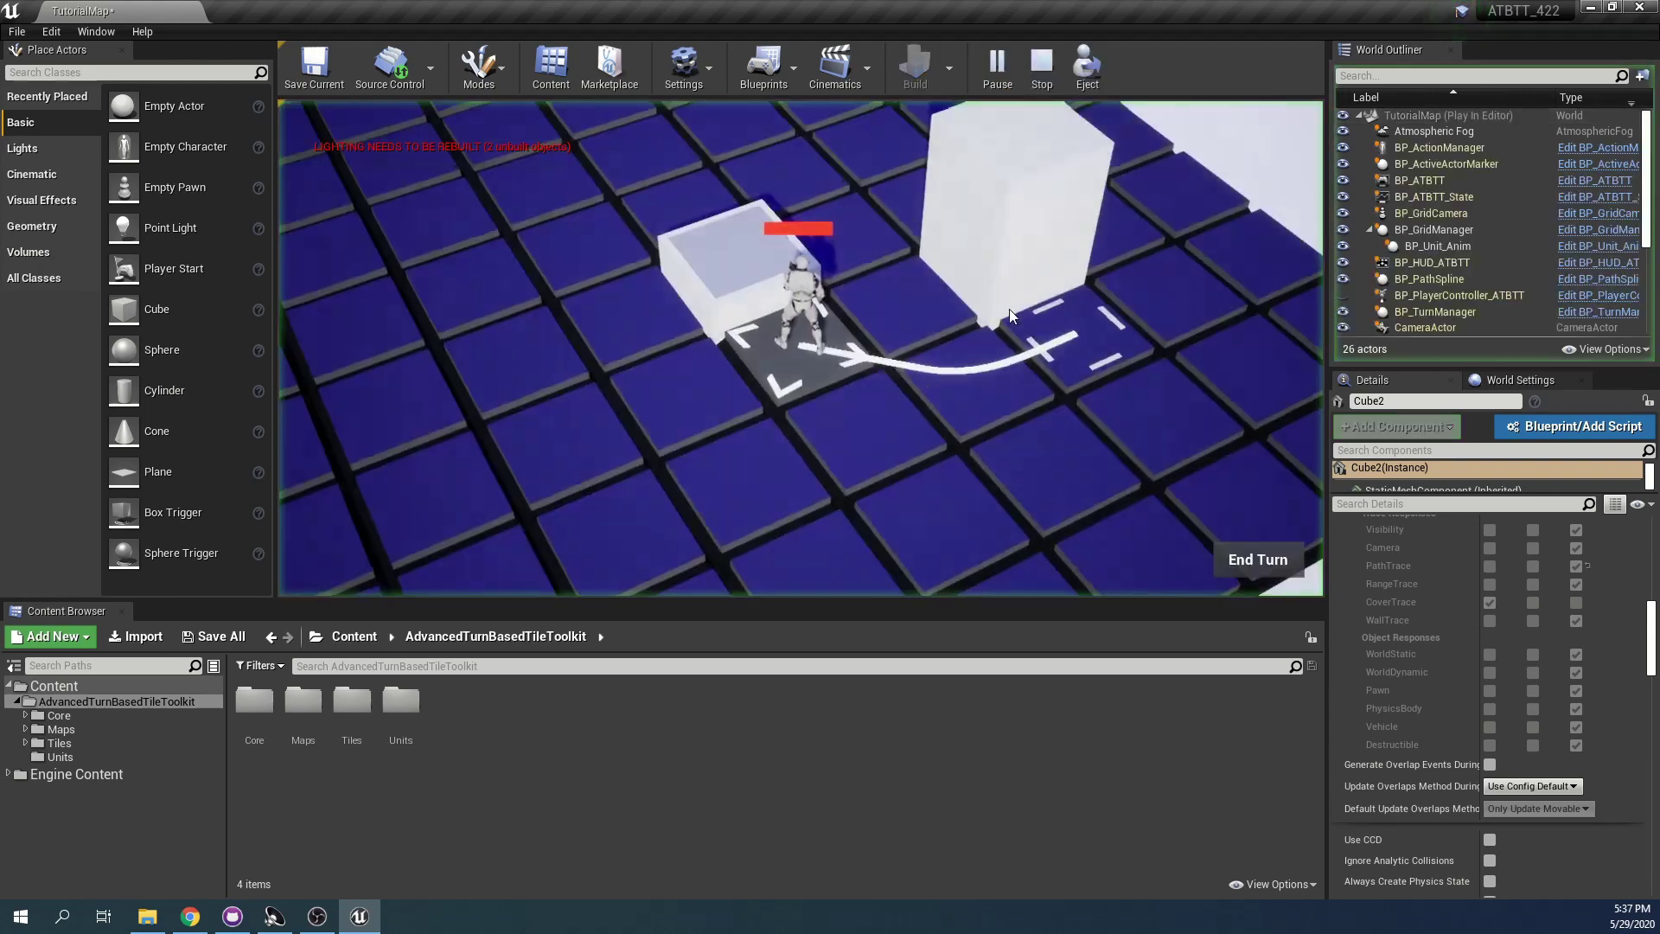
left_click(1124, 210)
key("q")
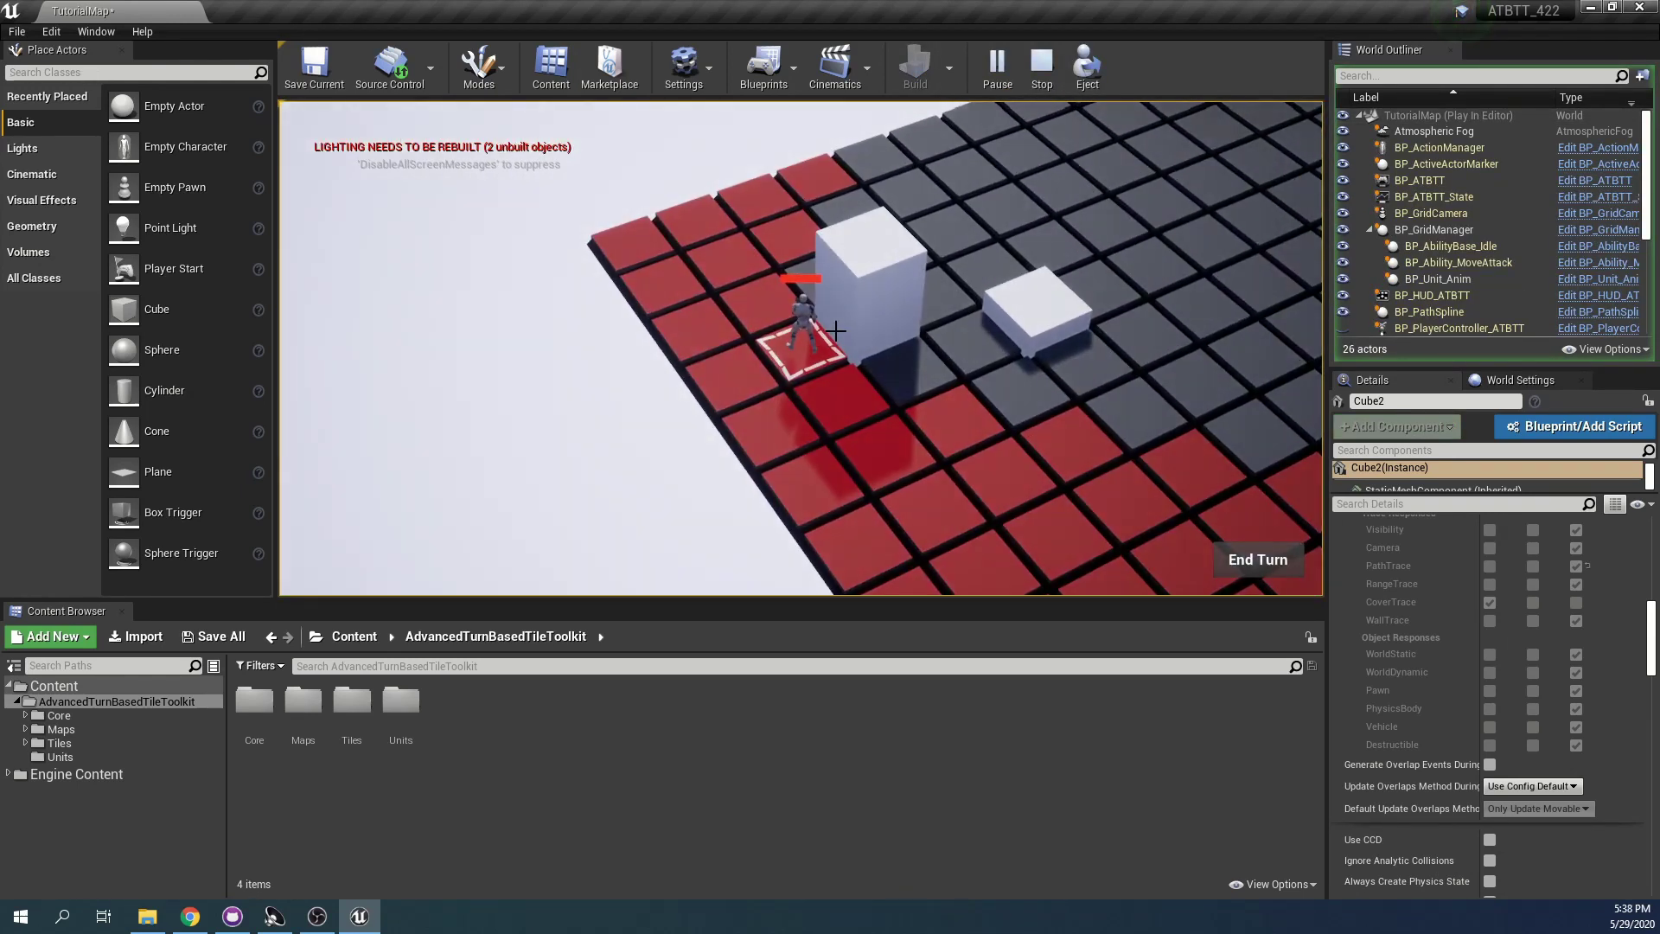
key("Escape")
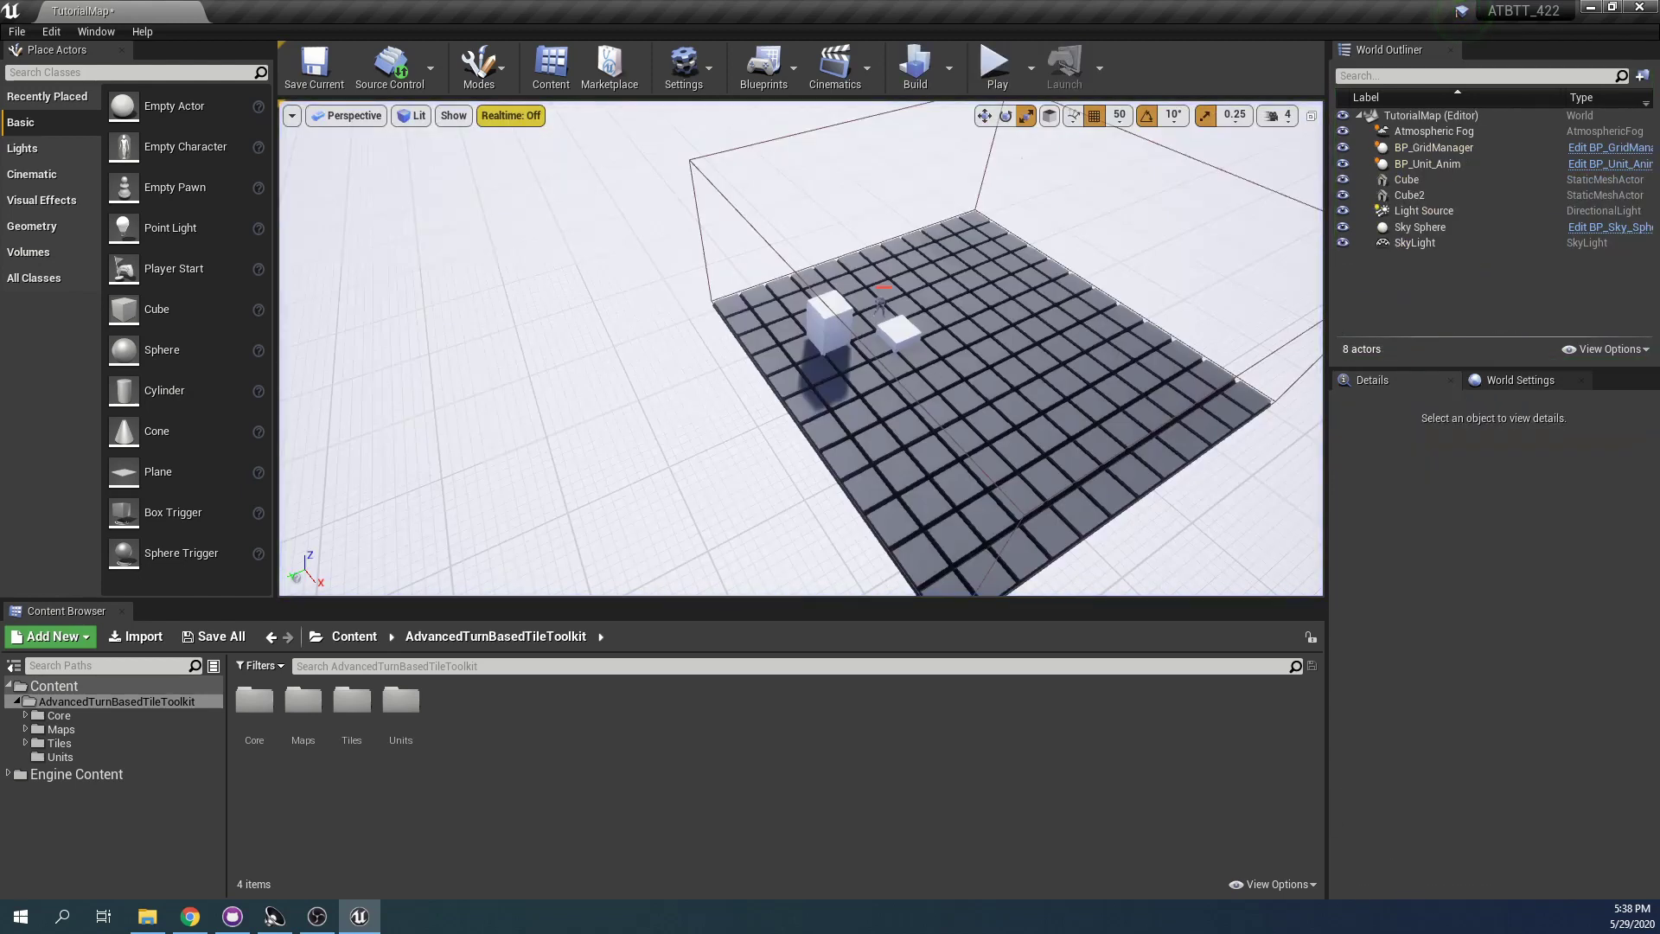
Set the grid manager's Height Impassable Cutoff and Height Slow Increment to 500
left_click(951, 389)
right_click_drag(951, 389, 1003, 372)
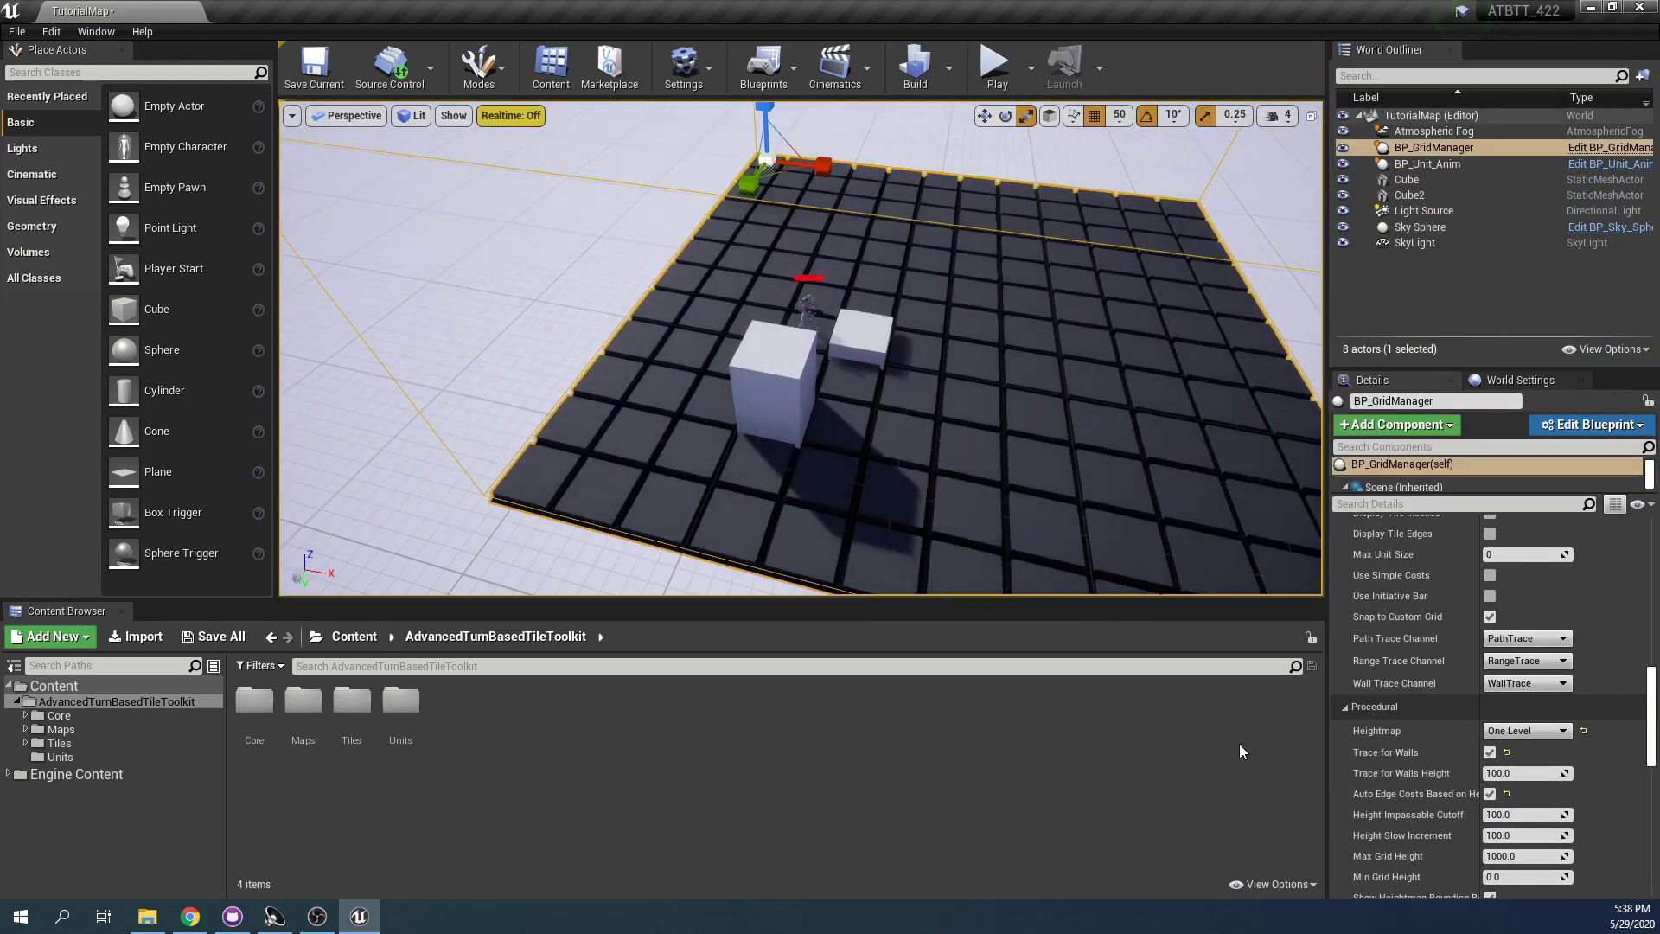
scroll(1440, 755, "down", 3)
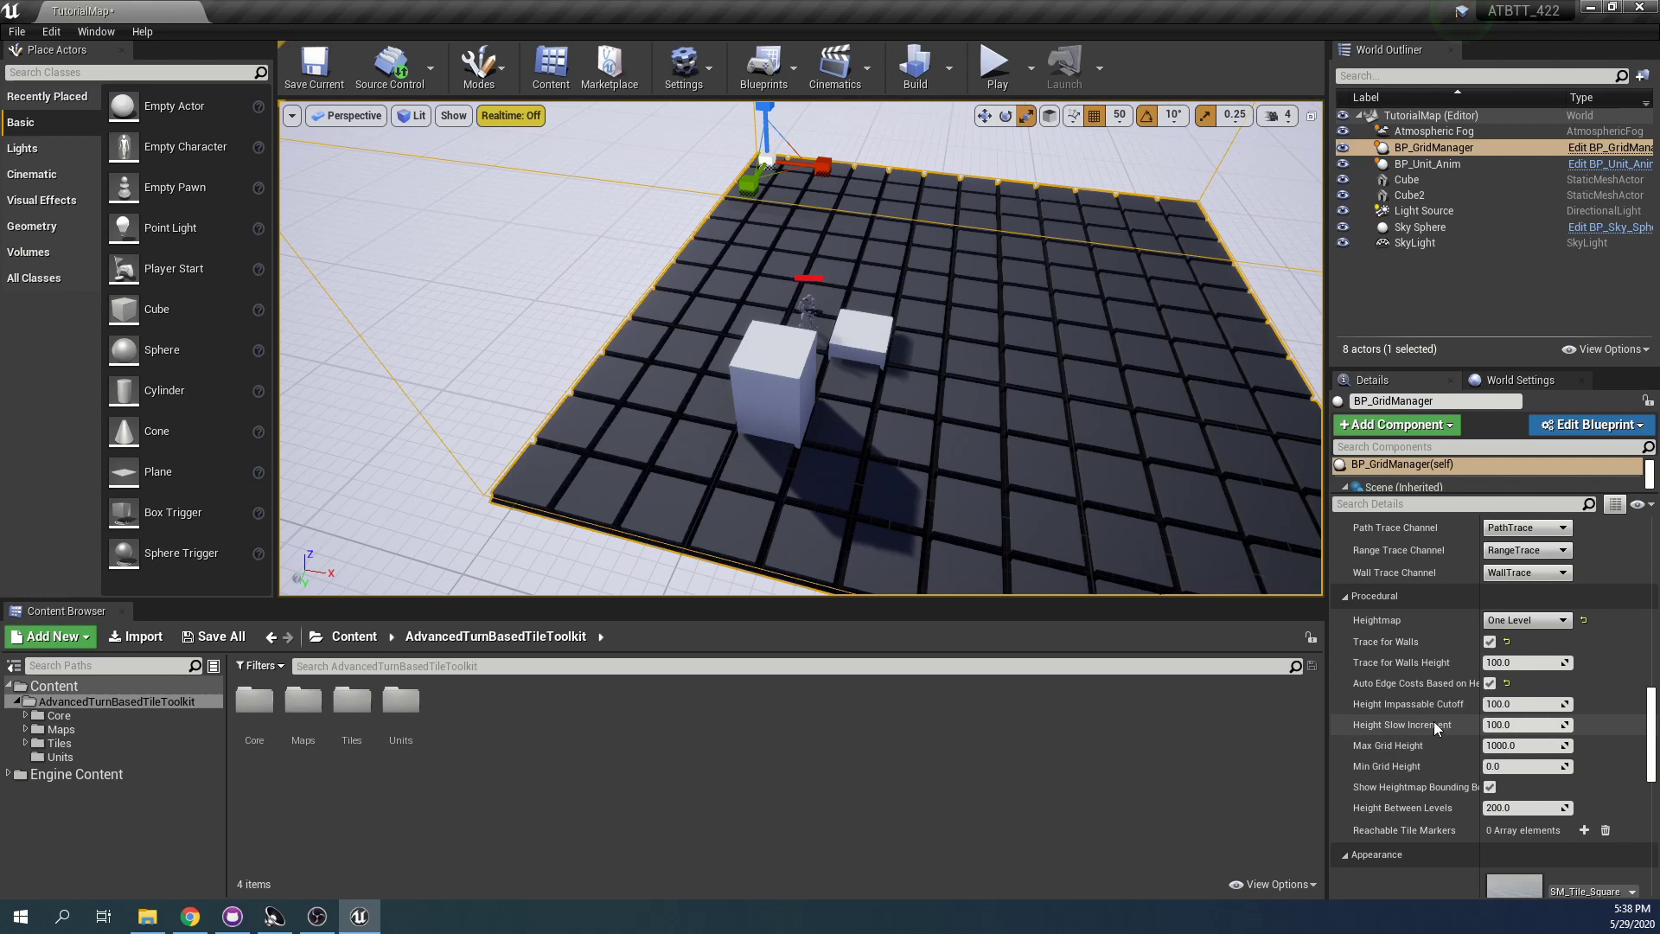
left_click(1530, 704)
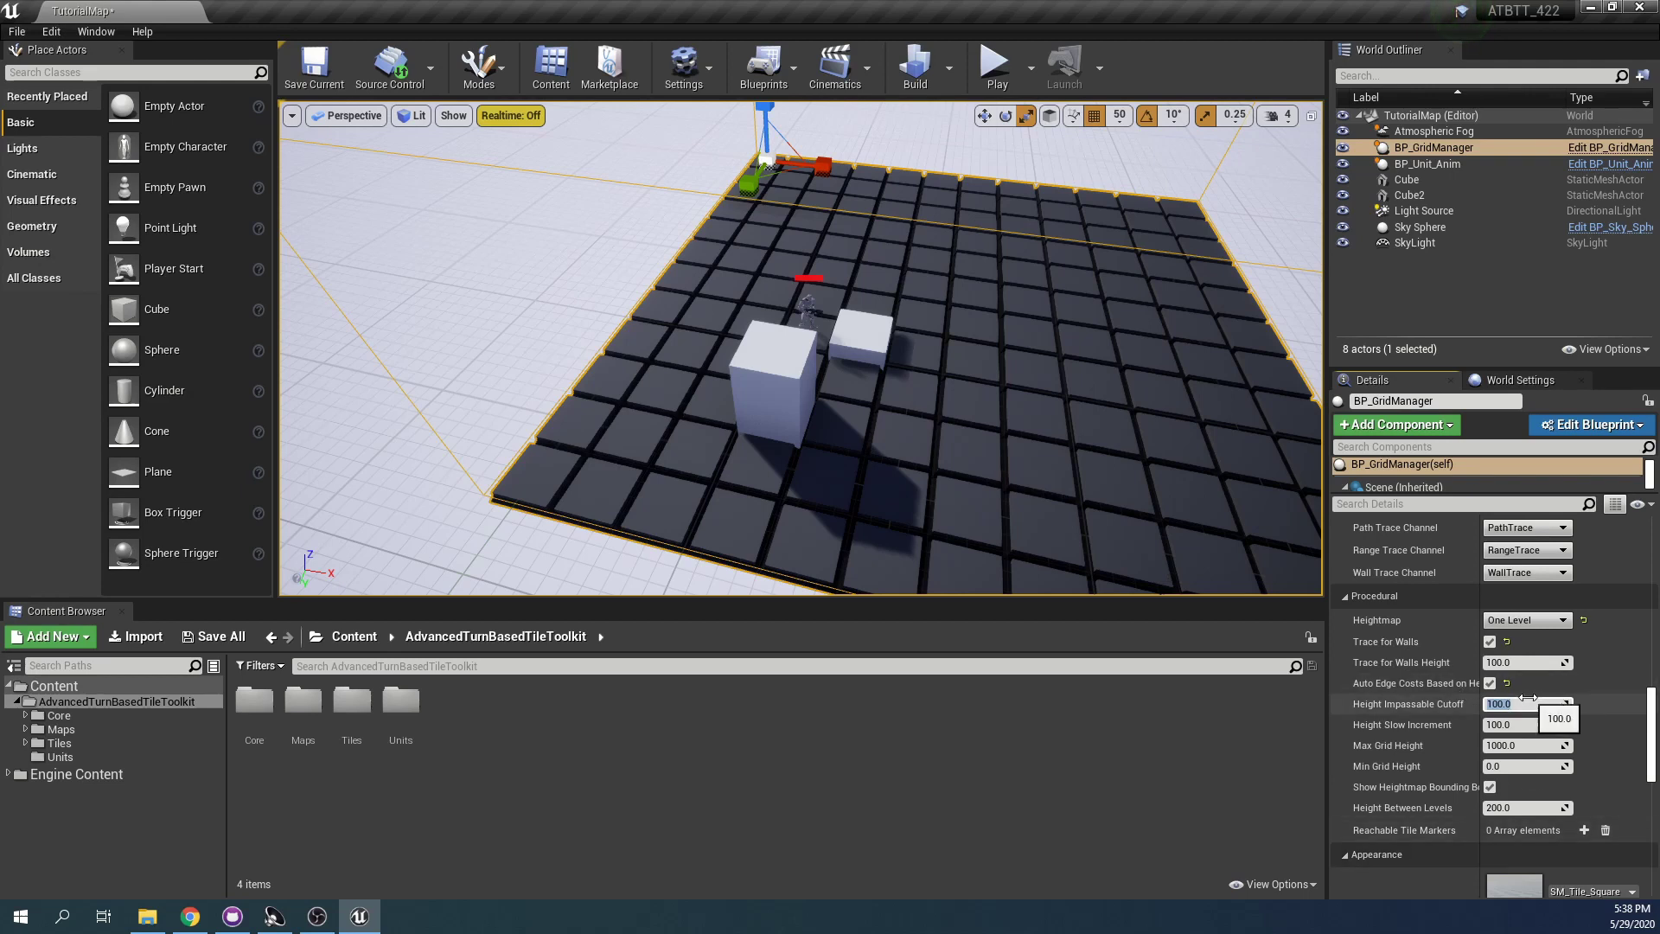
key("Tab")
type("5")
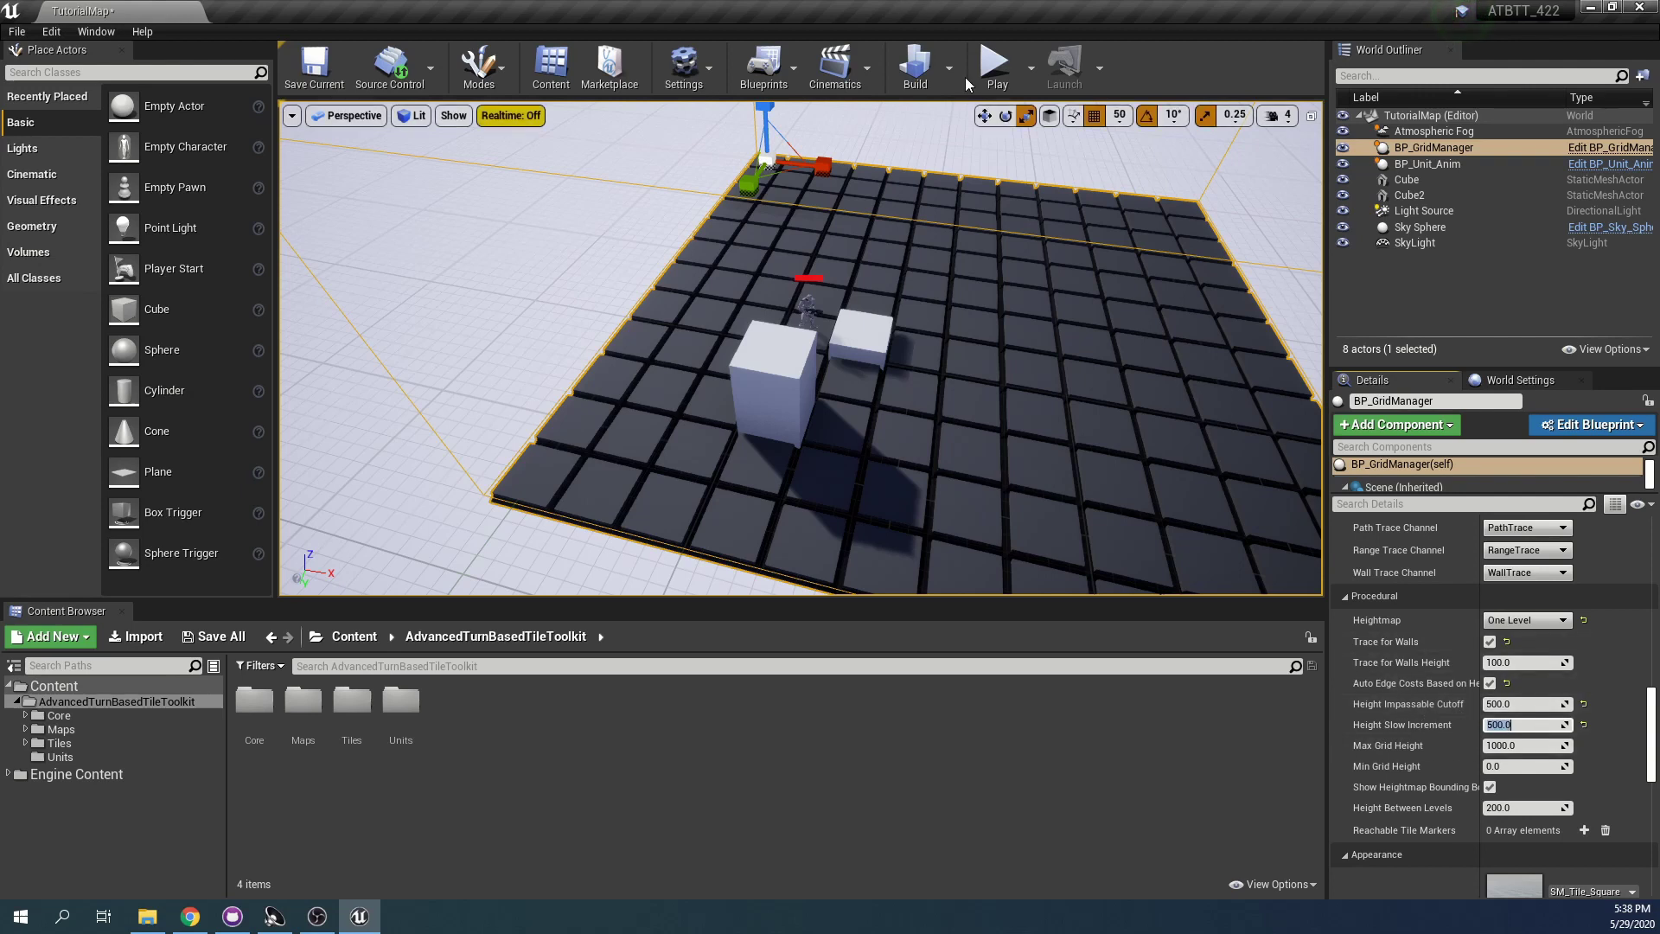
Play-test the level to check which tiles and cube tops the unit can reach with the 500 height limits
left_click(992, 70)
left_click(992, 77)
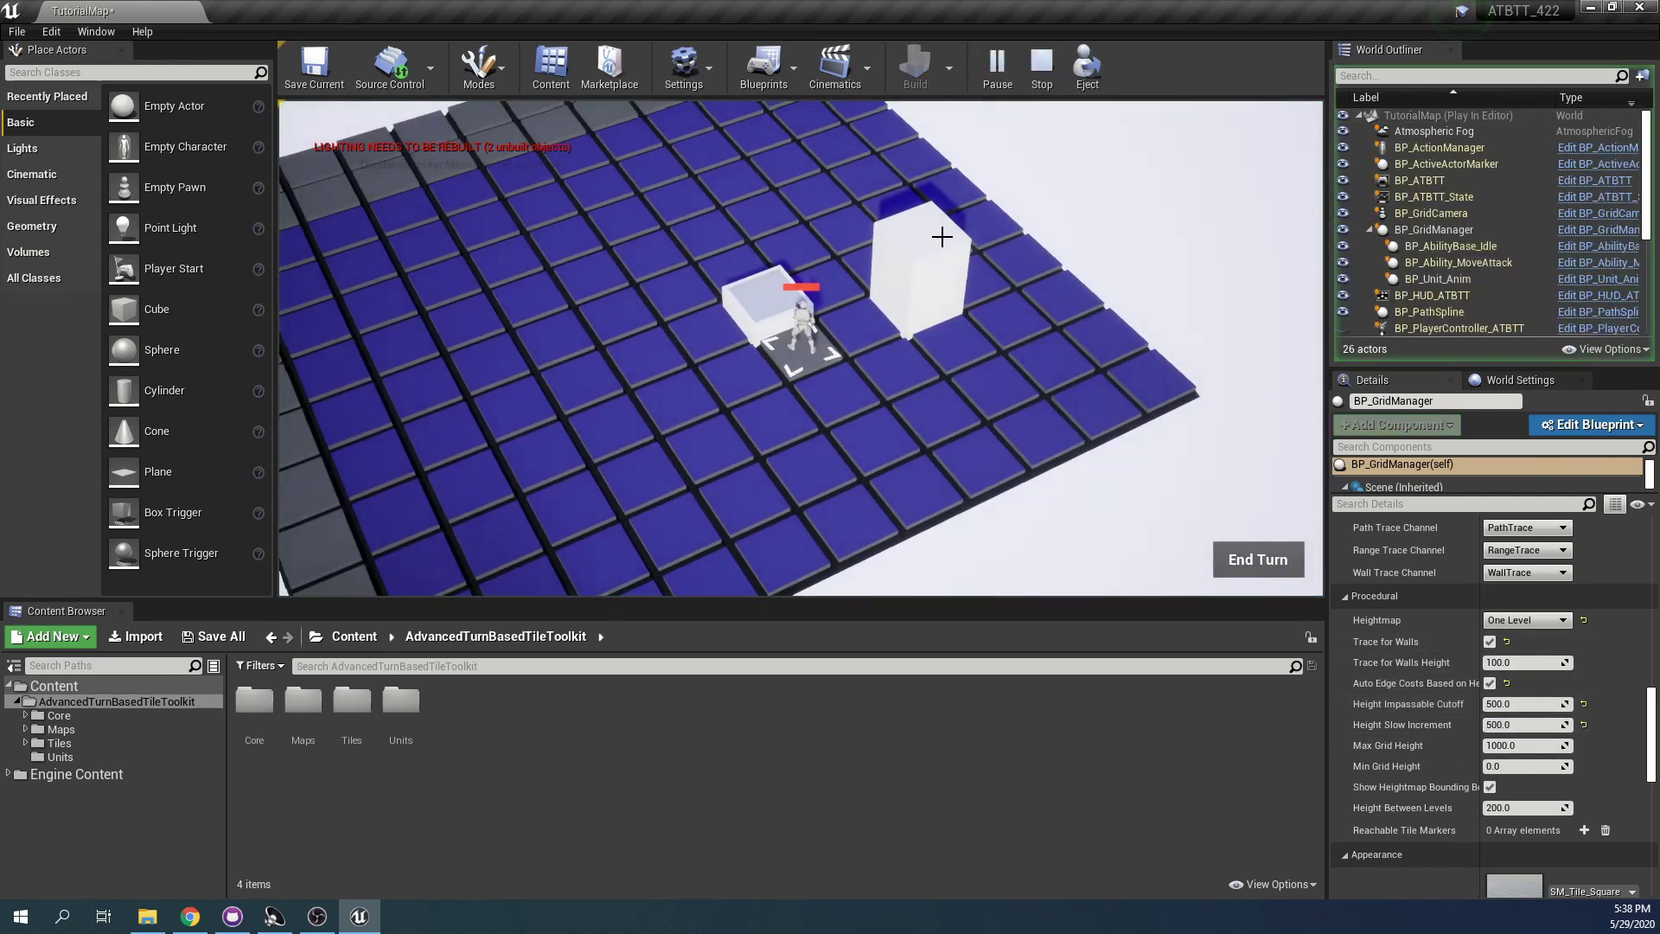
key("Escape")
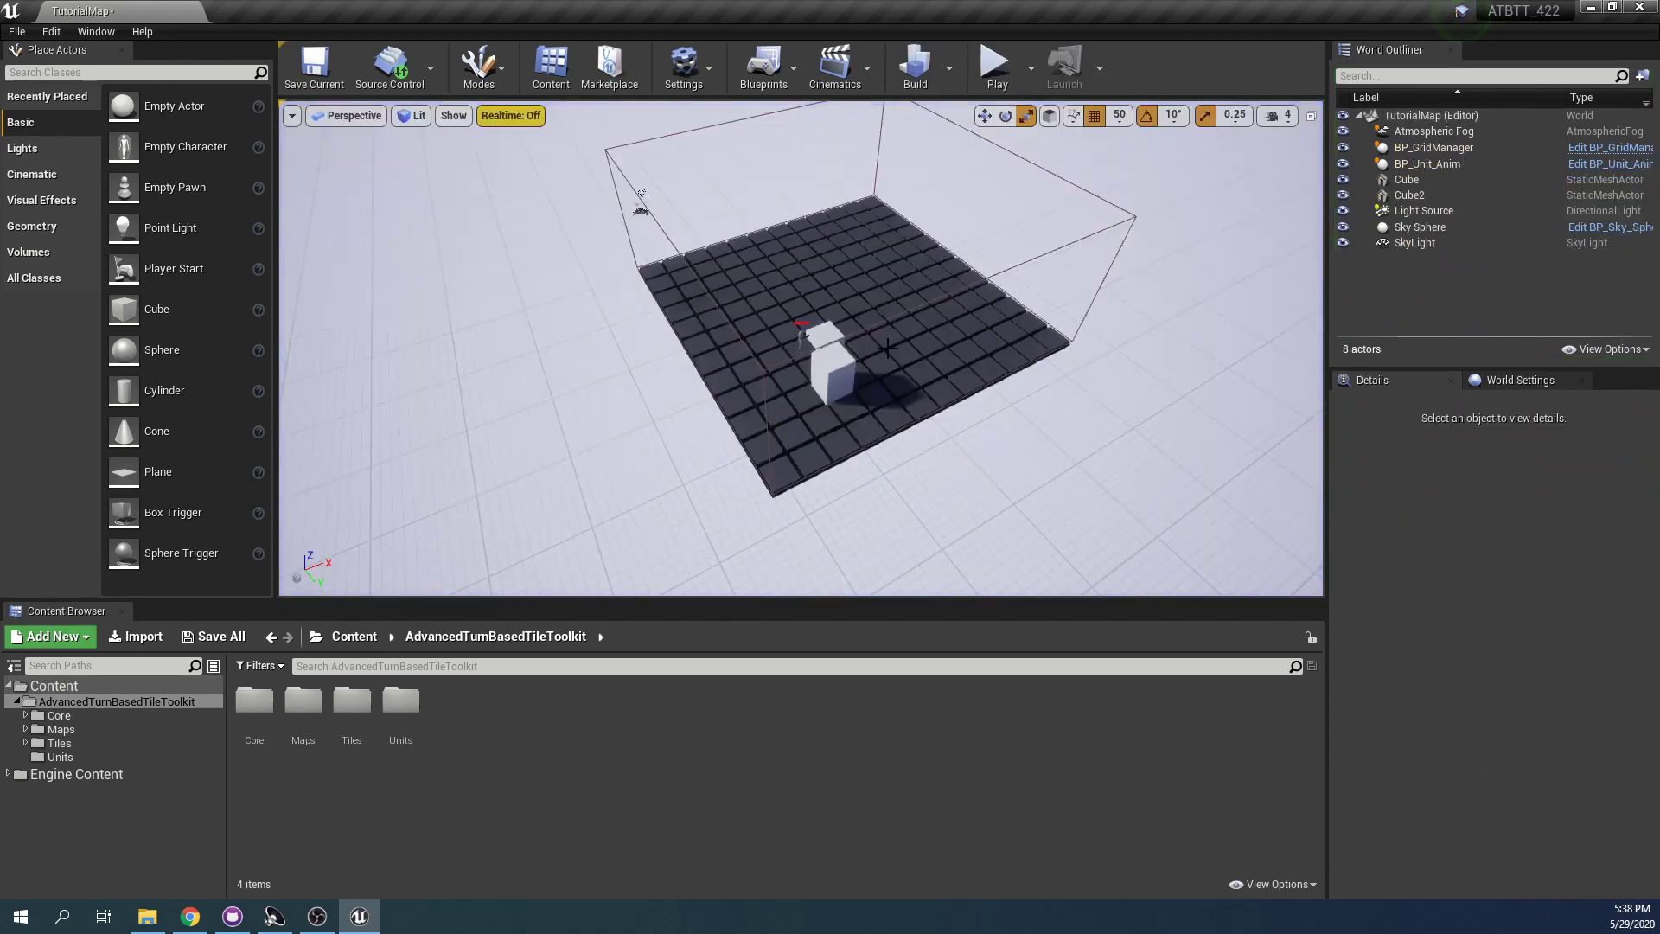
Set the grid manager's Height Impassable Cutoff to 1000 and play-test ordering the unit toward the tall block
left_click(1521, 705)
type("1000.0")
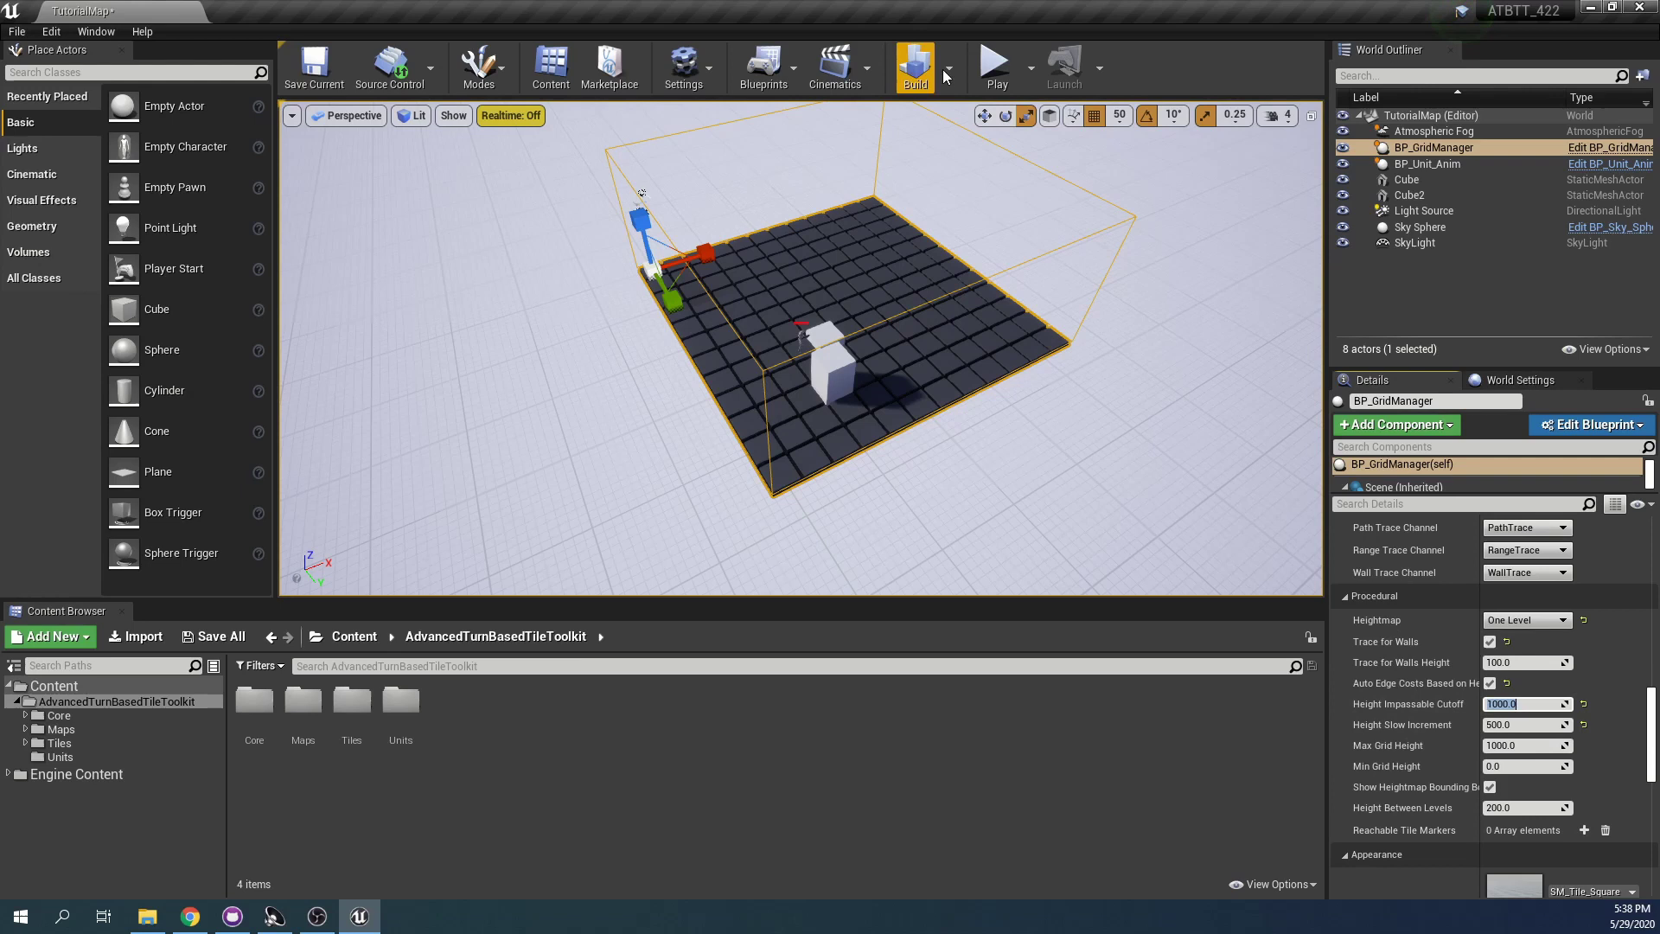
left_click(994, 69)
left_click(957, 232)
key("q")
key("q")
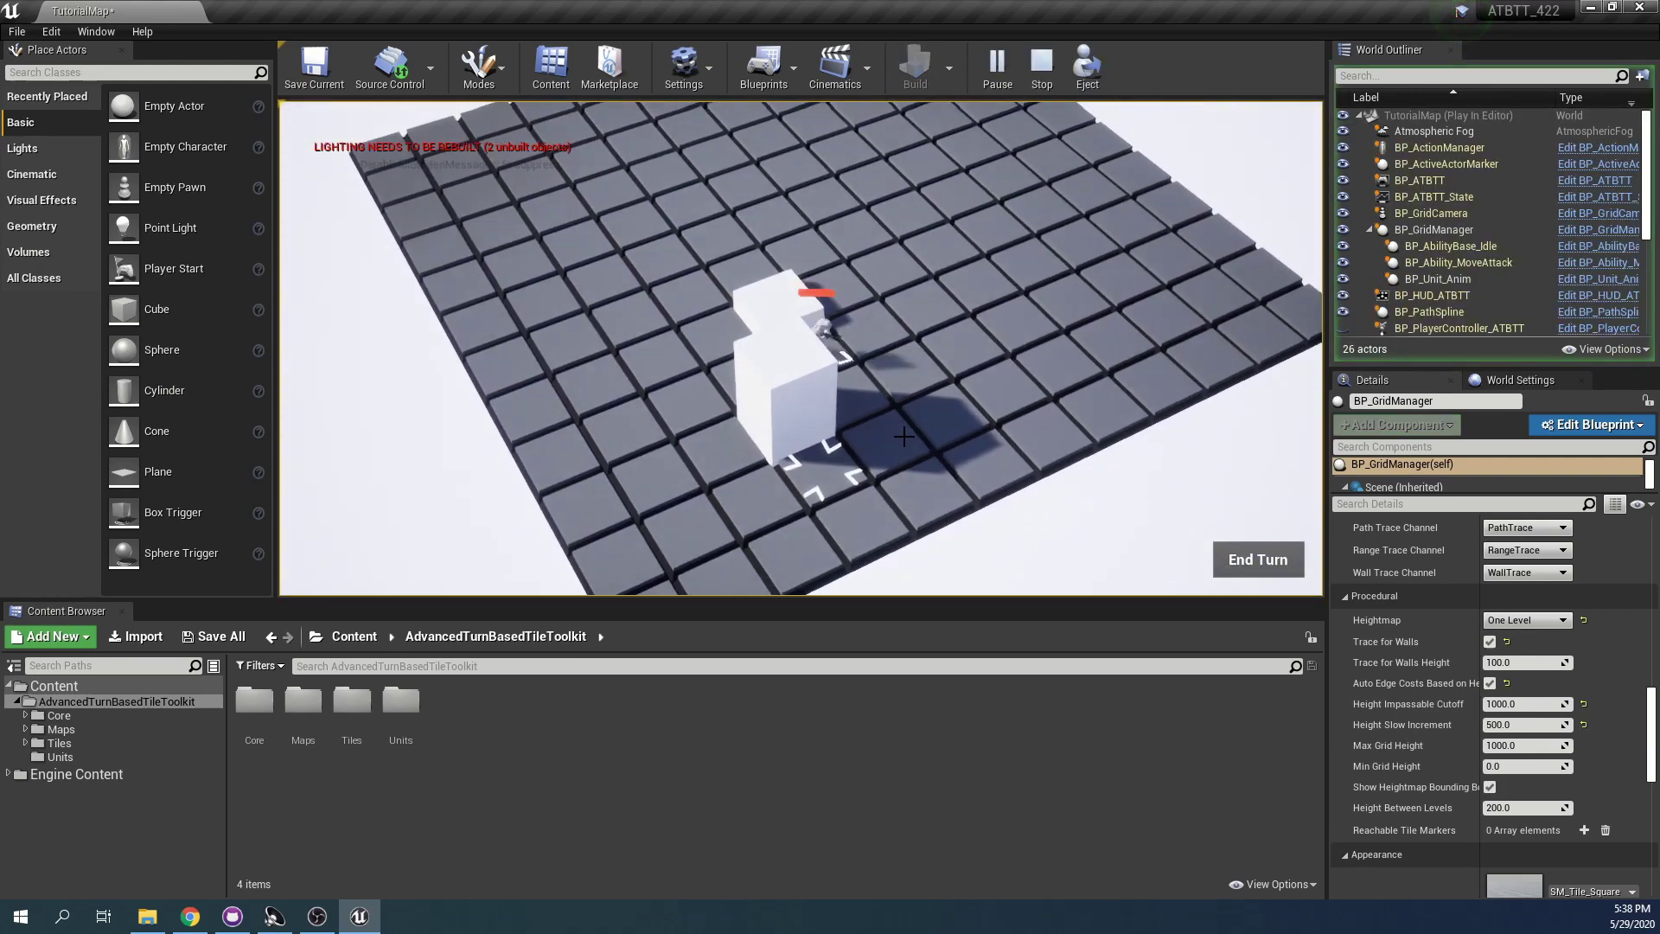
key("Escape")
Review the grid manager's grid options and Procedural settings, and examine the unit and both cubes up close
left_click(758, 418)
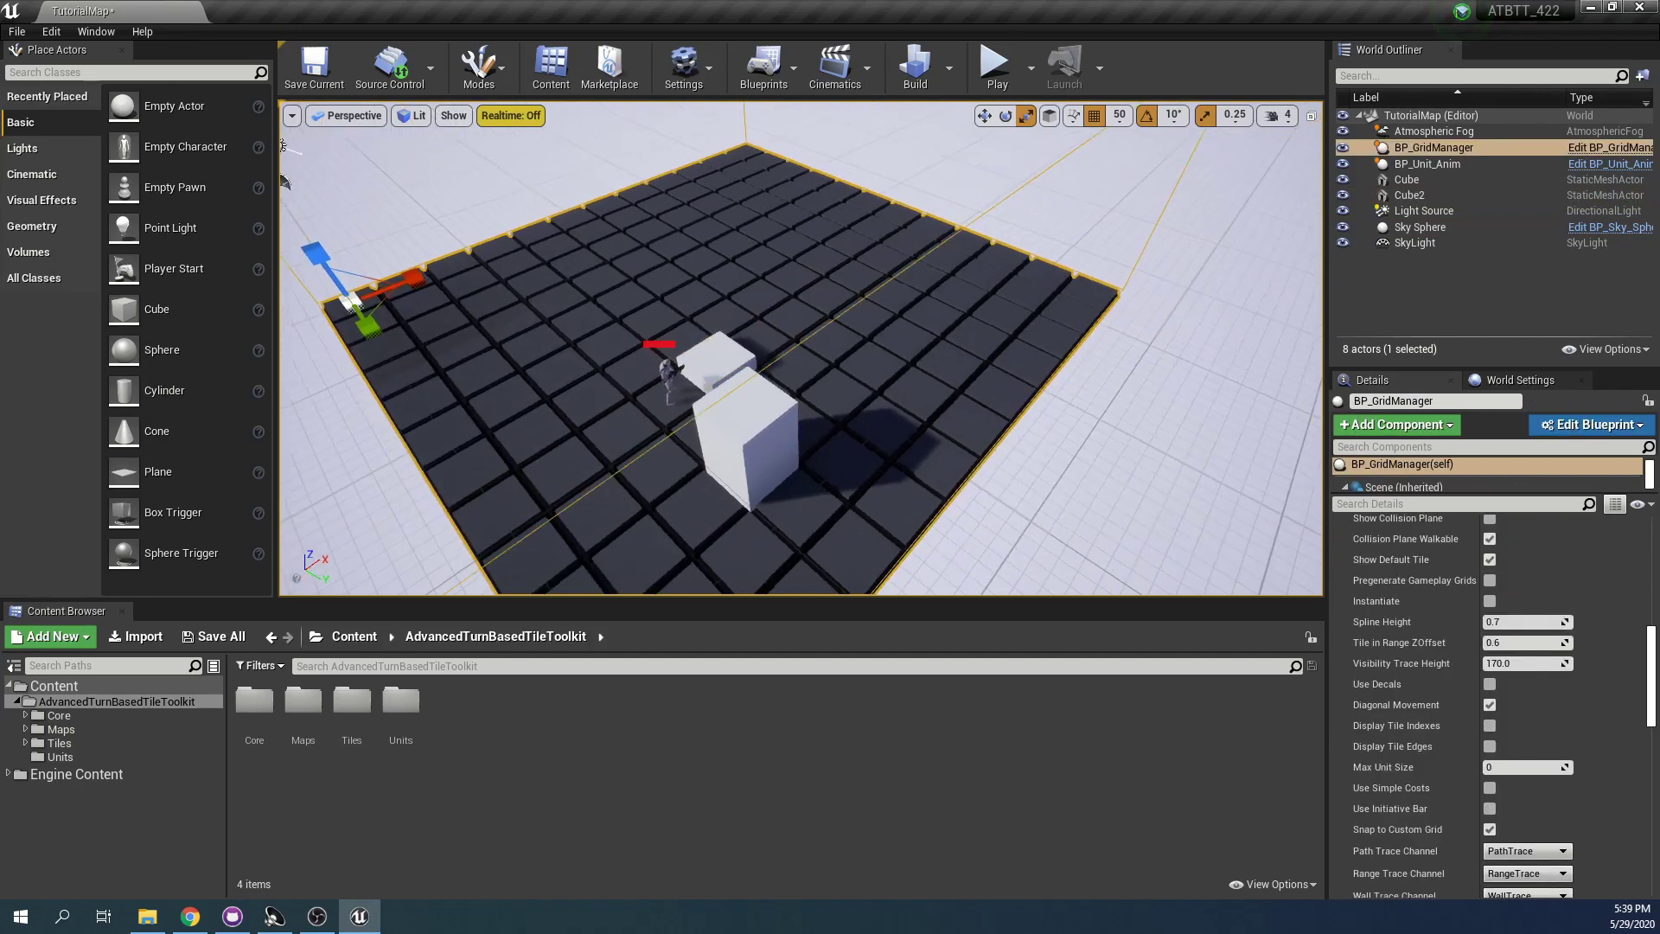
right_click_drag(933, 519, 933, 489)
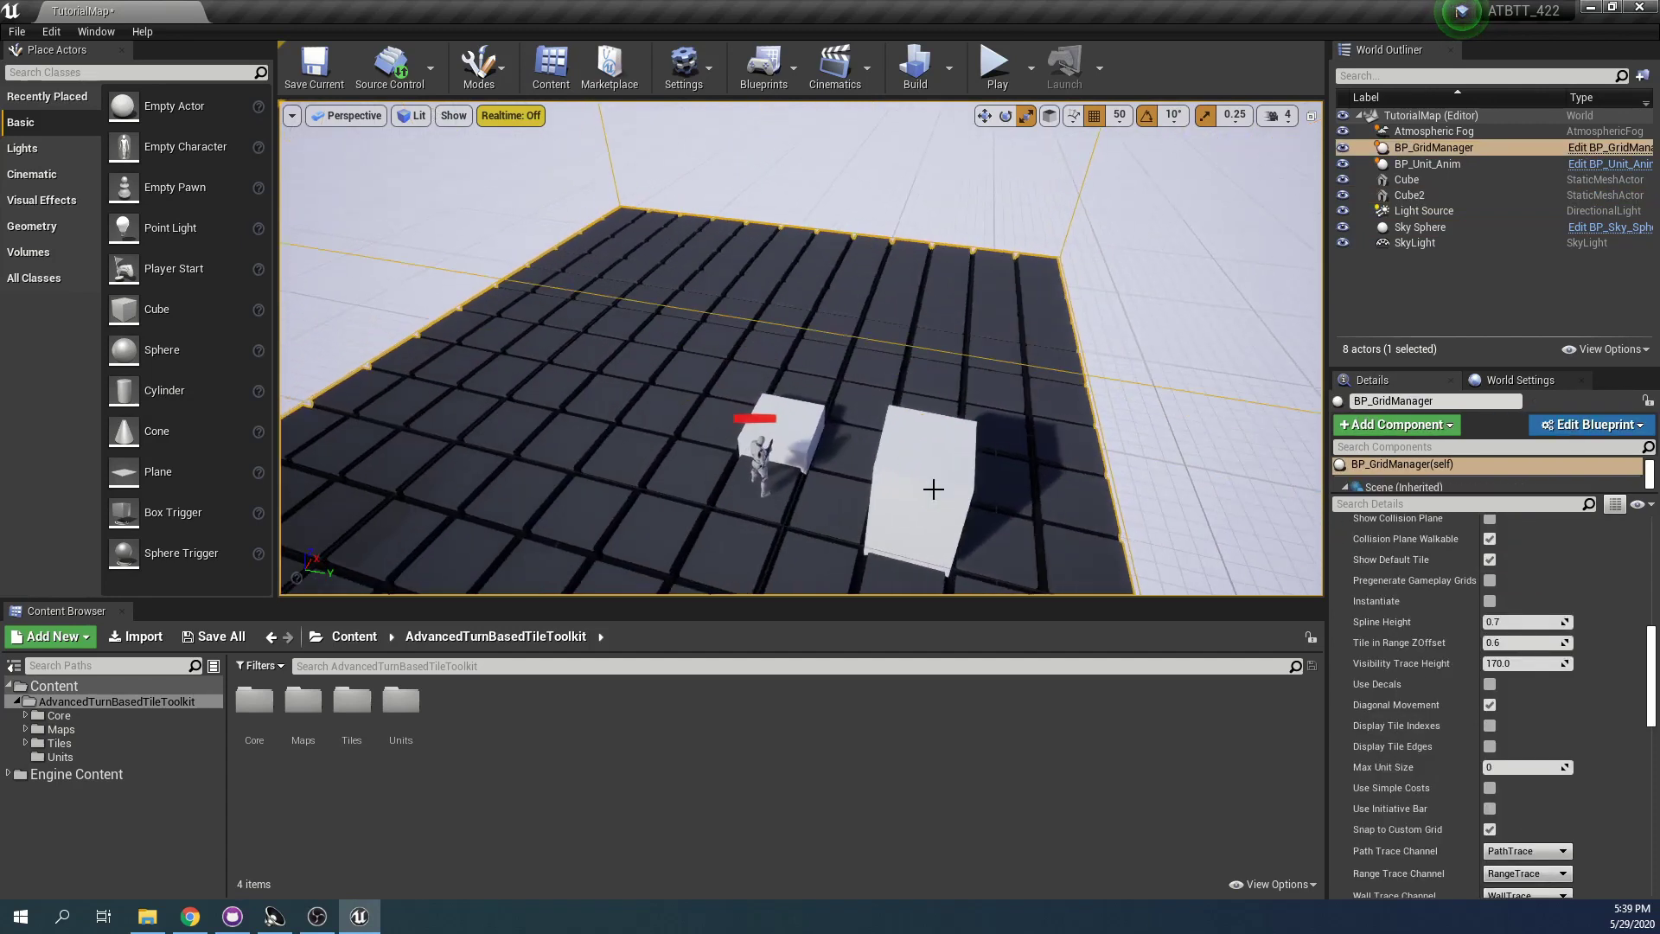
scroll(1542, 694, "up", 1)
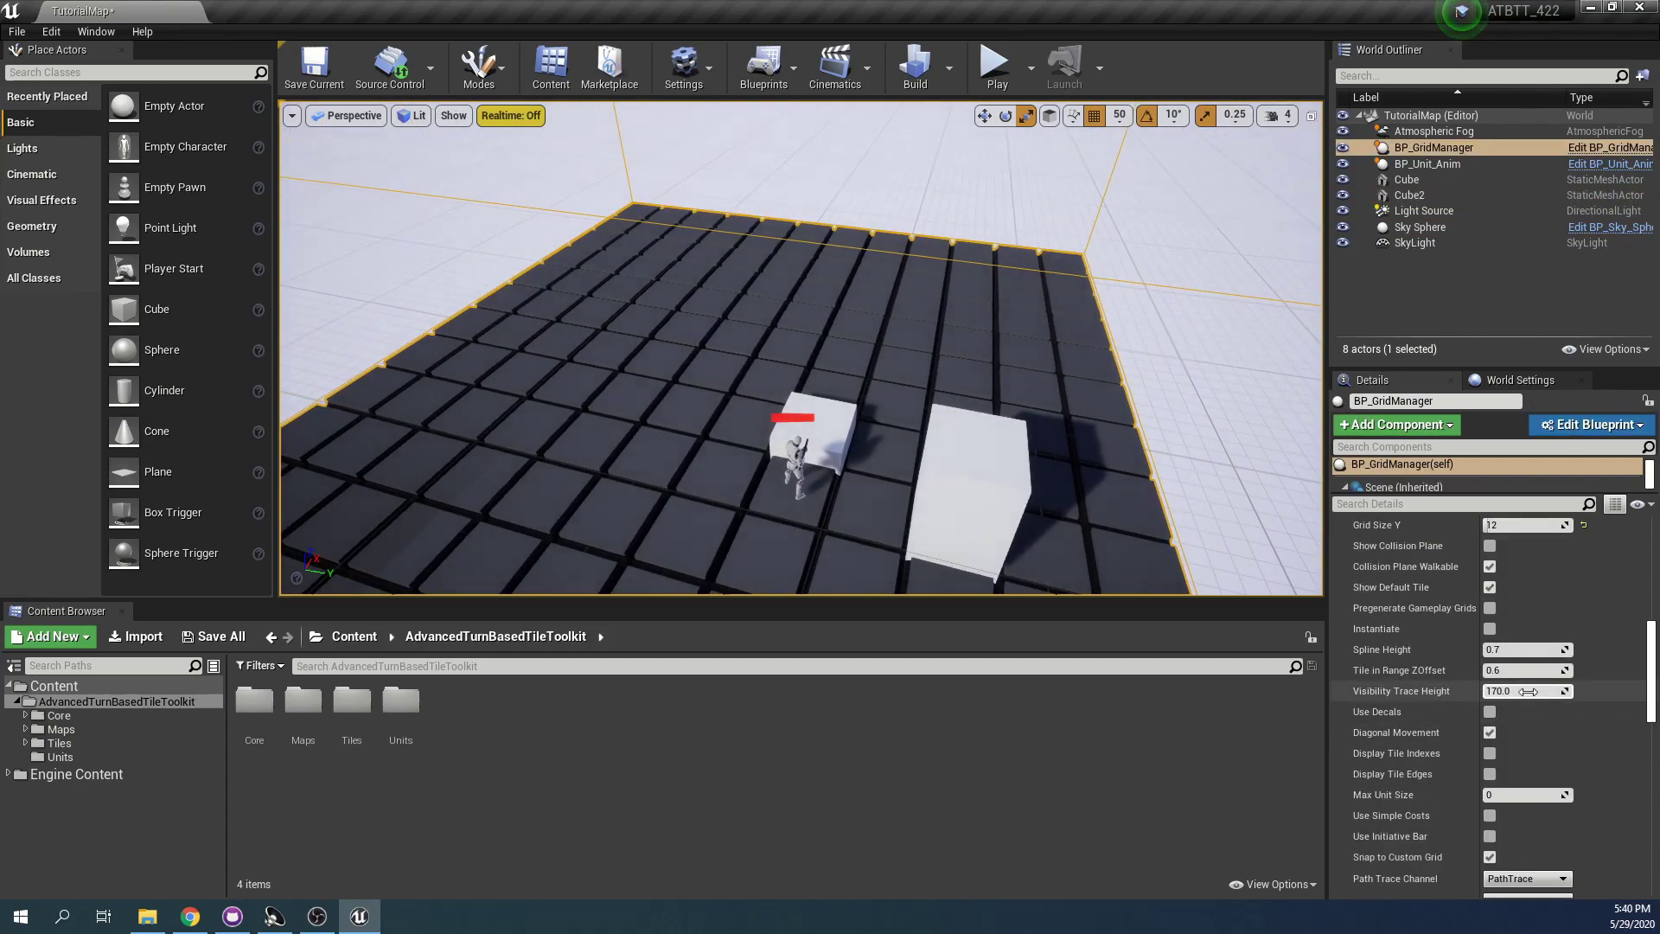
scroll(1529, 691, "down", 5)
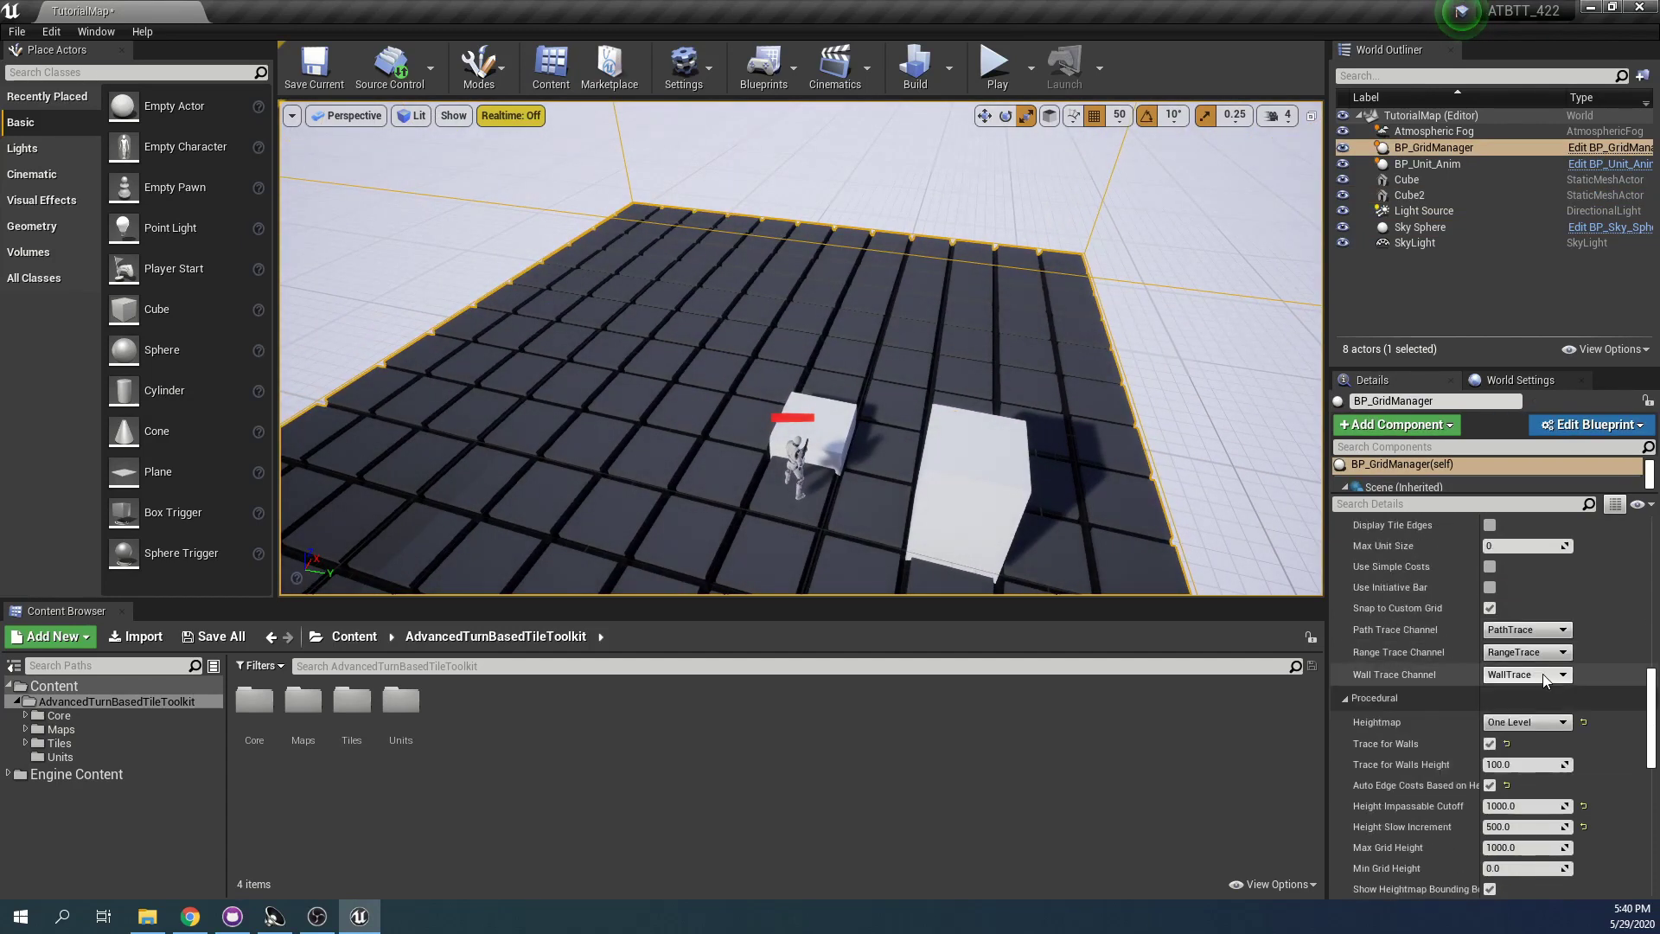
right_click_drag(1086, 450, 1241, 463)
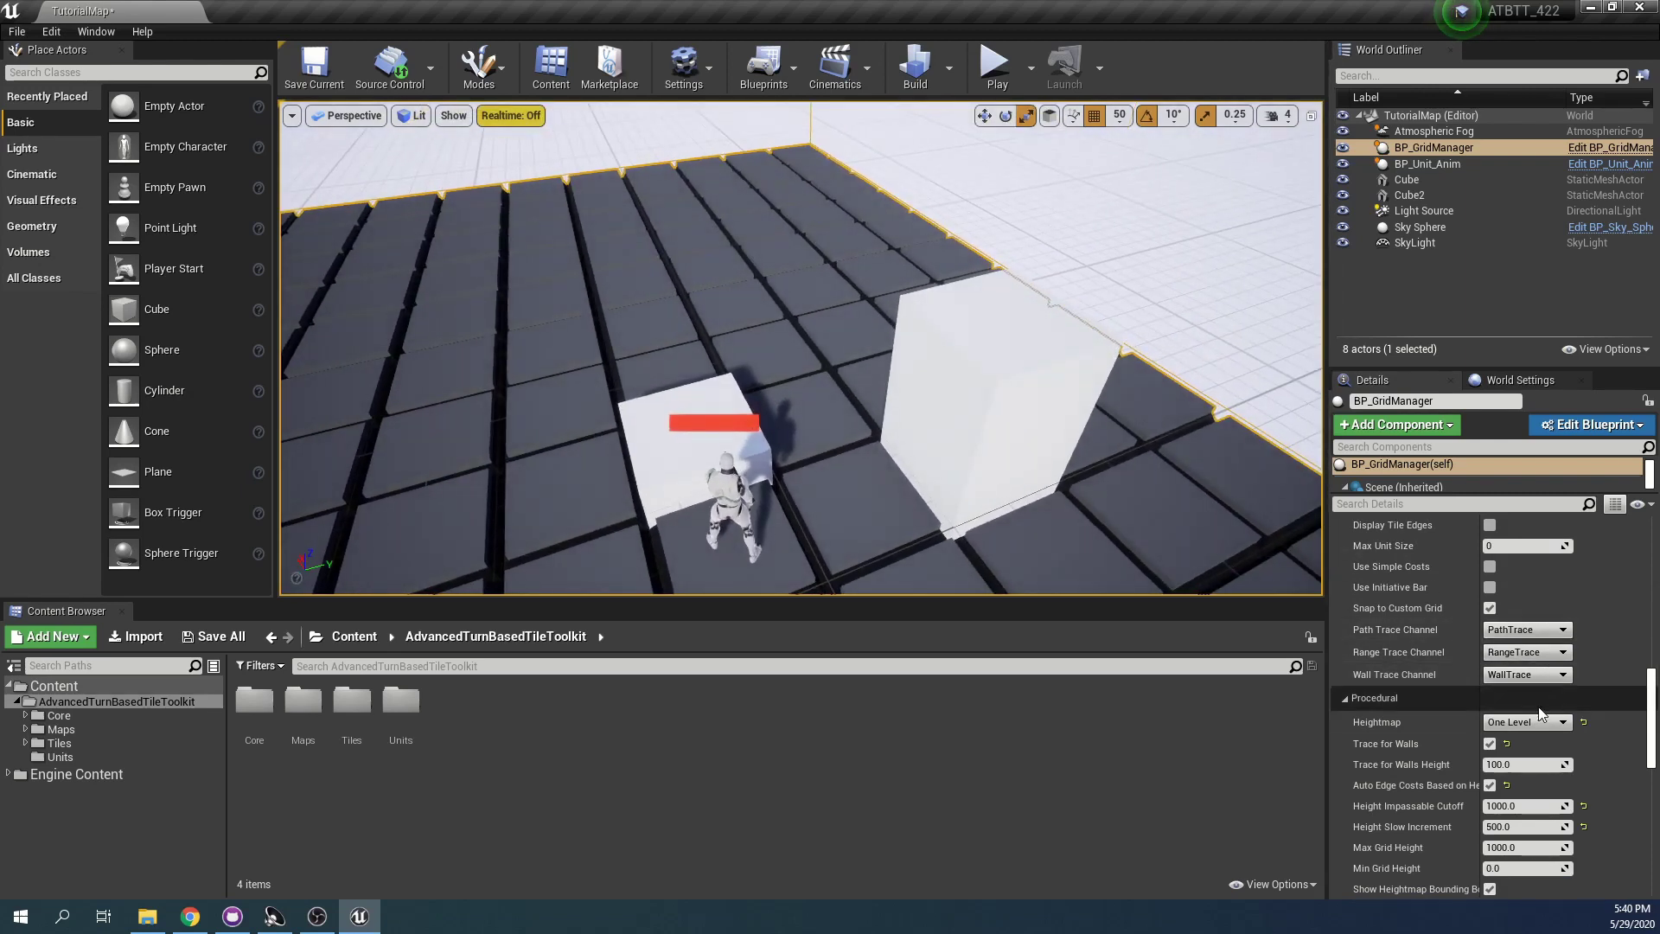
right_click_drag(963, 209, 917, 224)
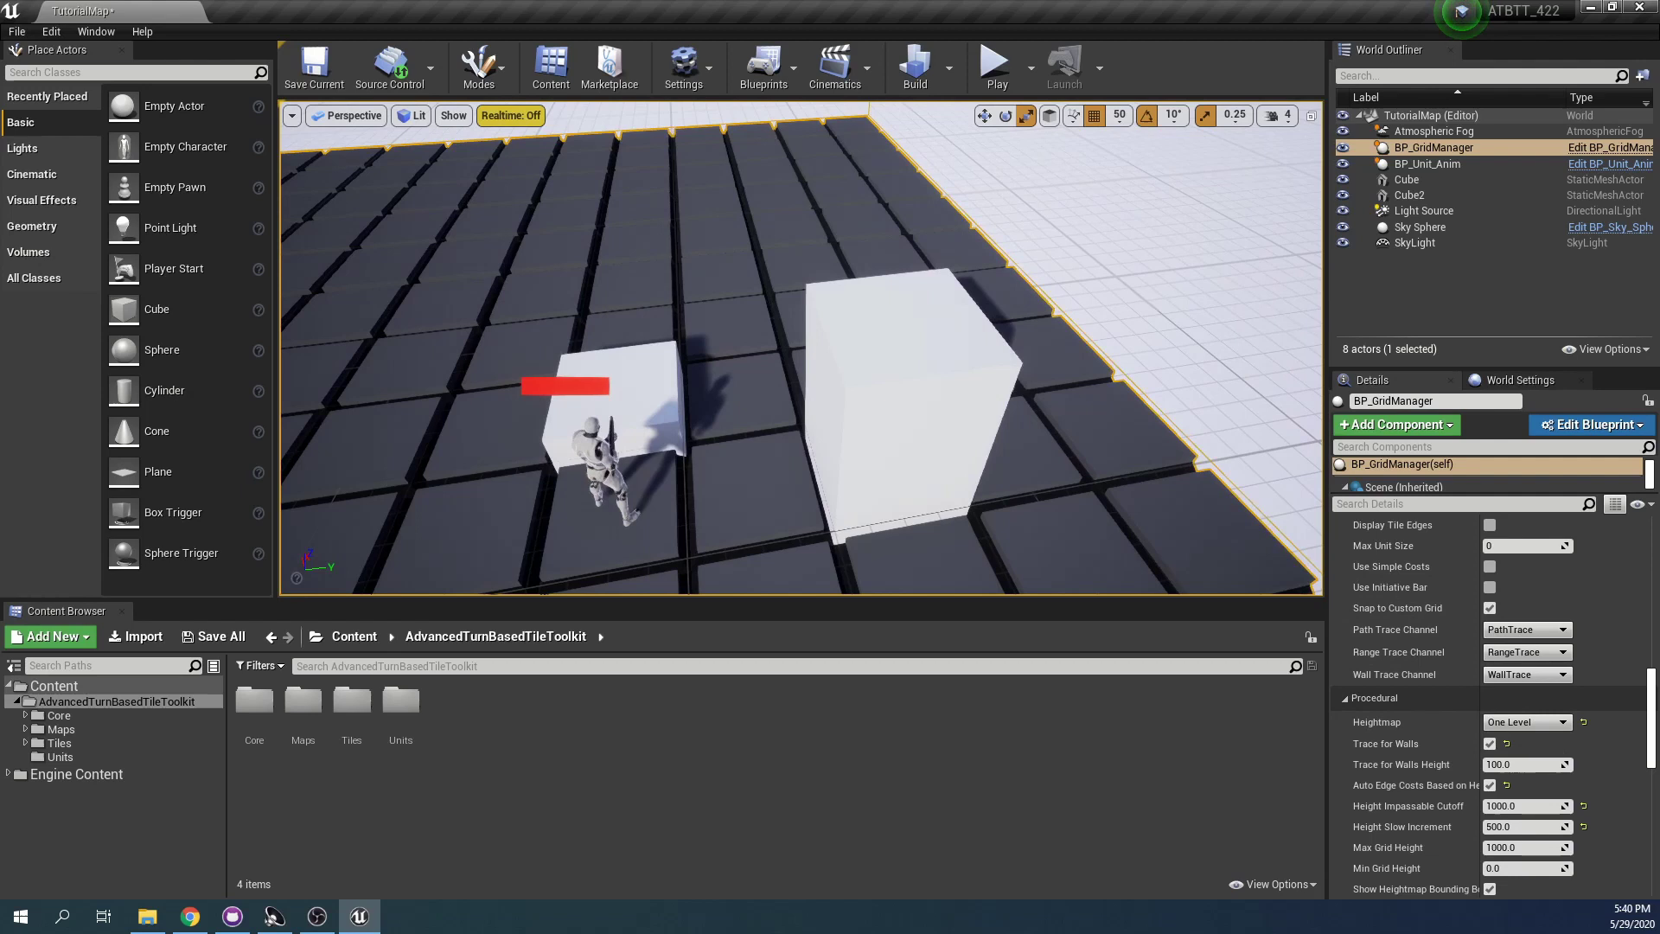
right_click_drag(906, 426, 865, 467)
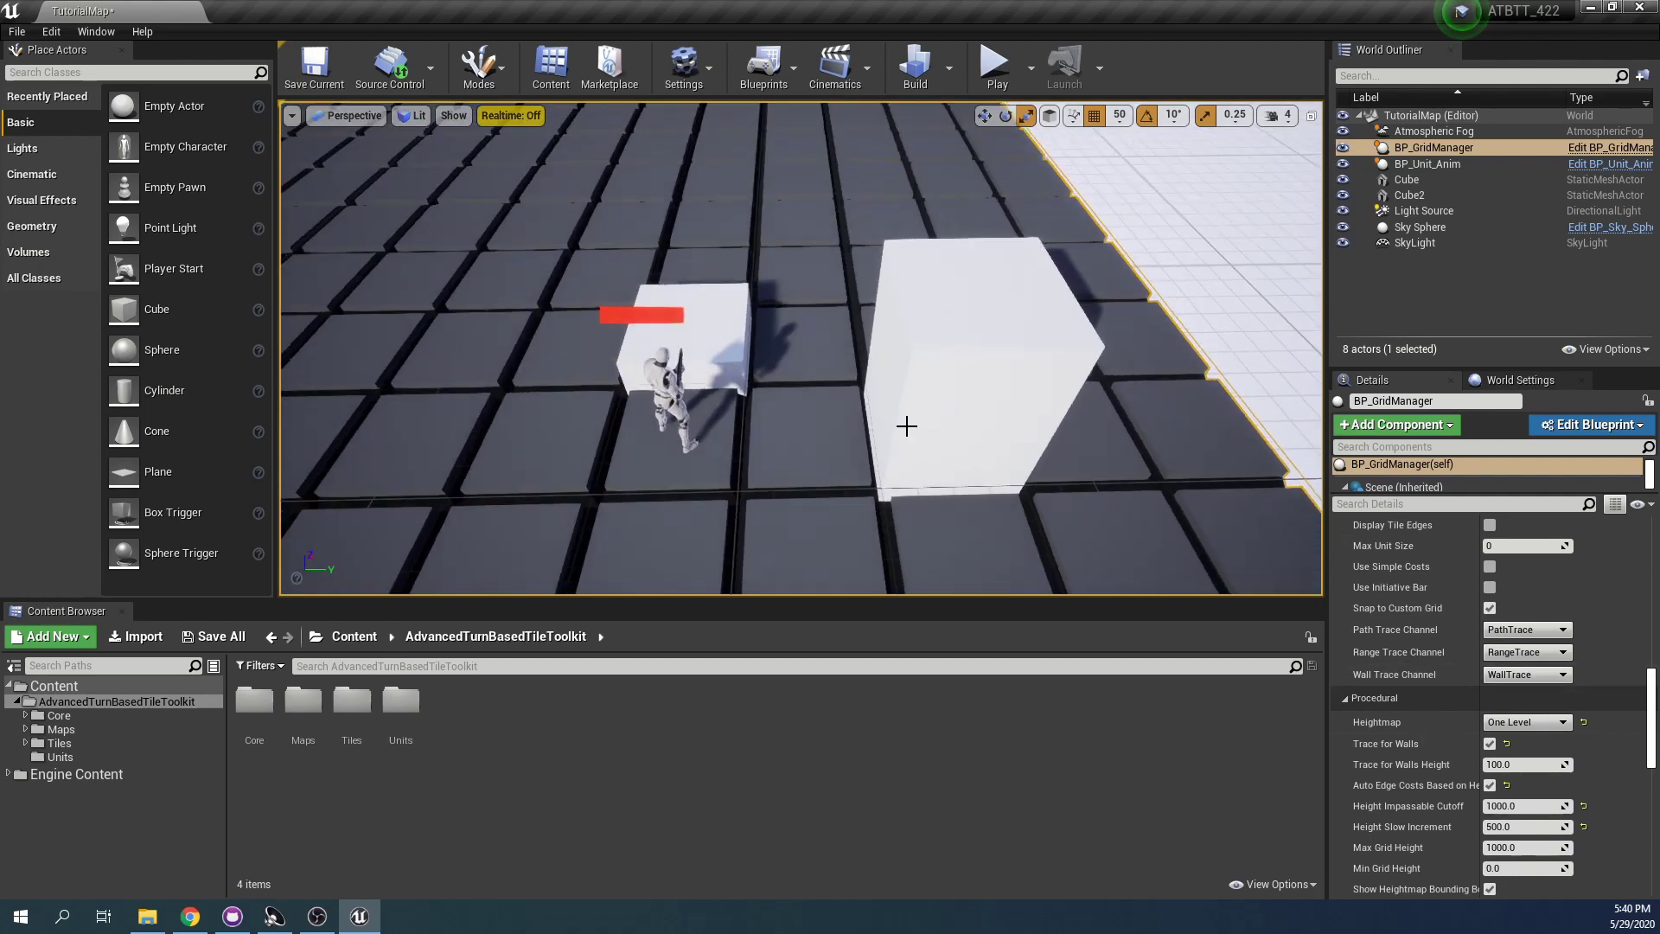
Turn off Trace for Walls in the grid manager's Procedural settings
right_click_drag(608, 468, 493, 428)
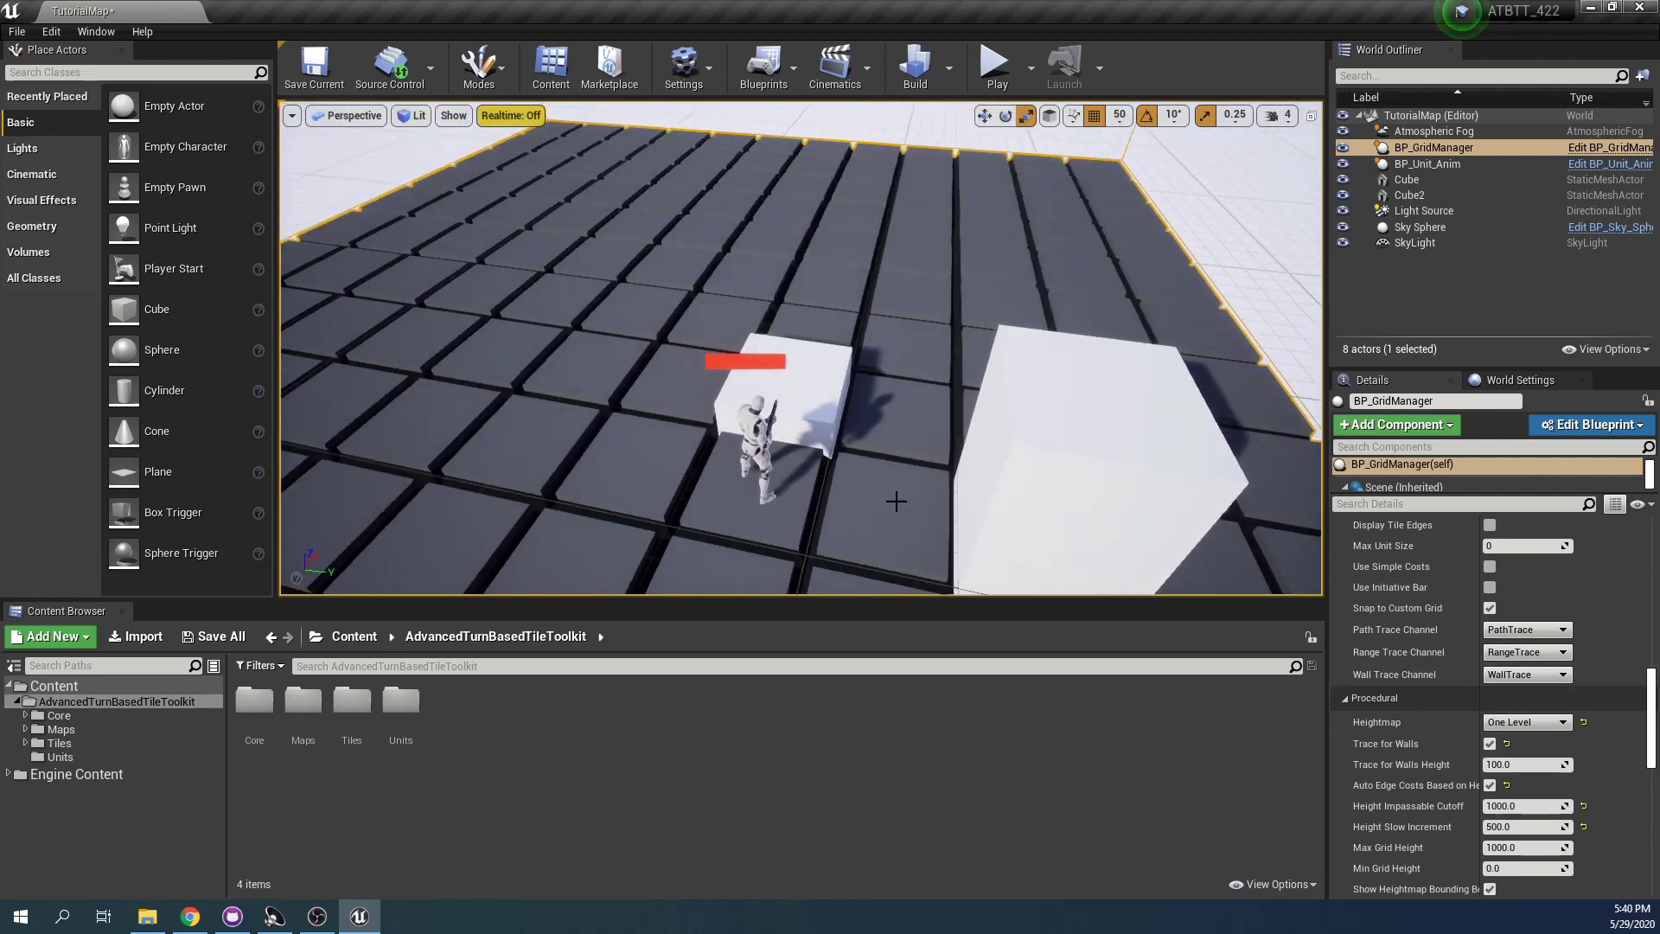
scroll(1586, 764, "down", 4)
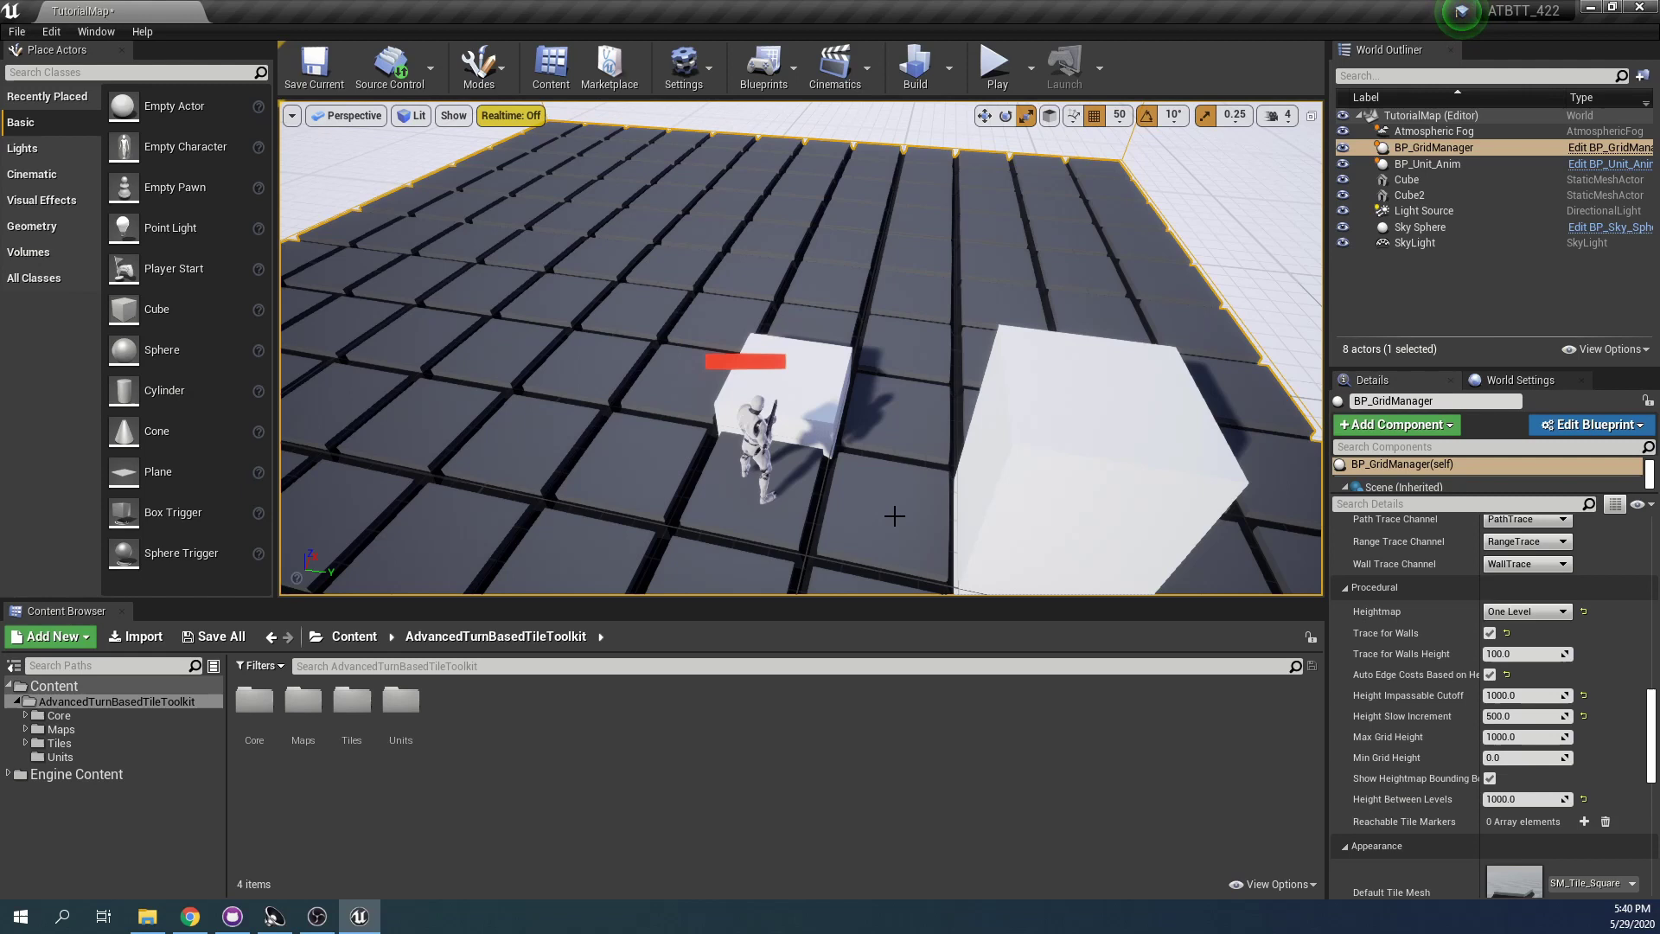
right_click_drag(1020, 396, 859, 312)
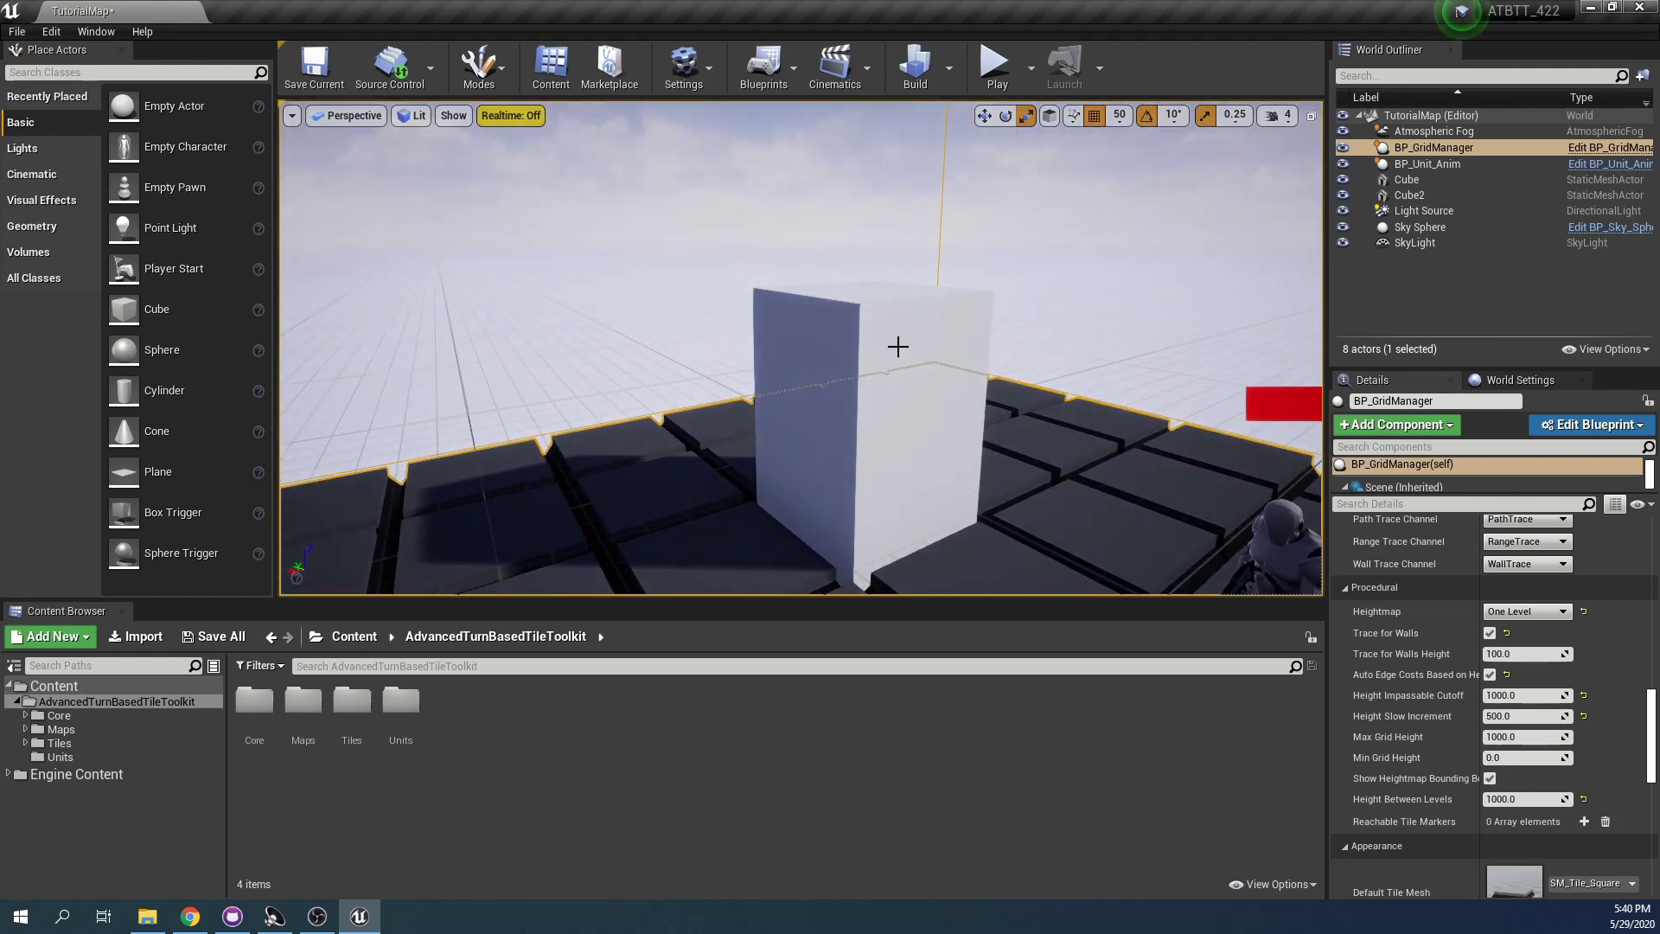
right_click_drag(1063, 381, 1170, 537)
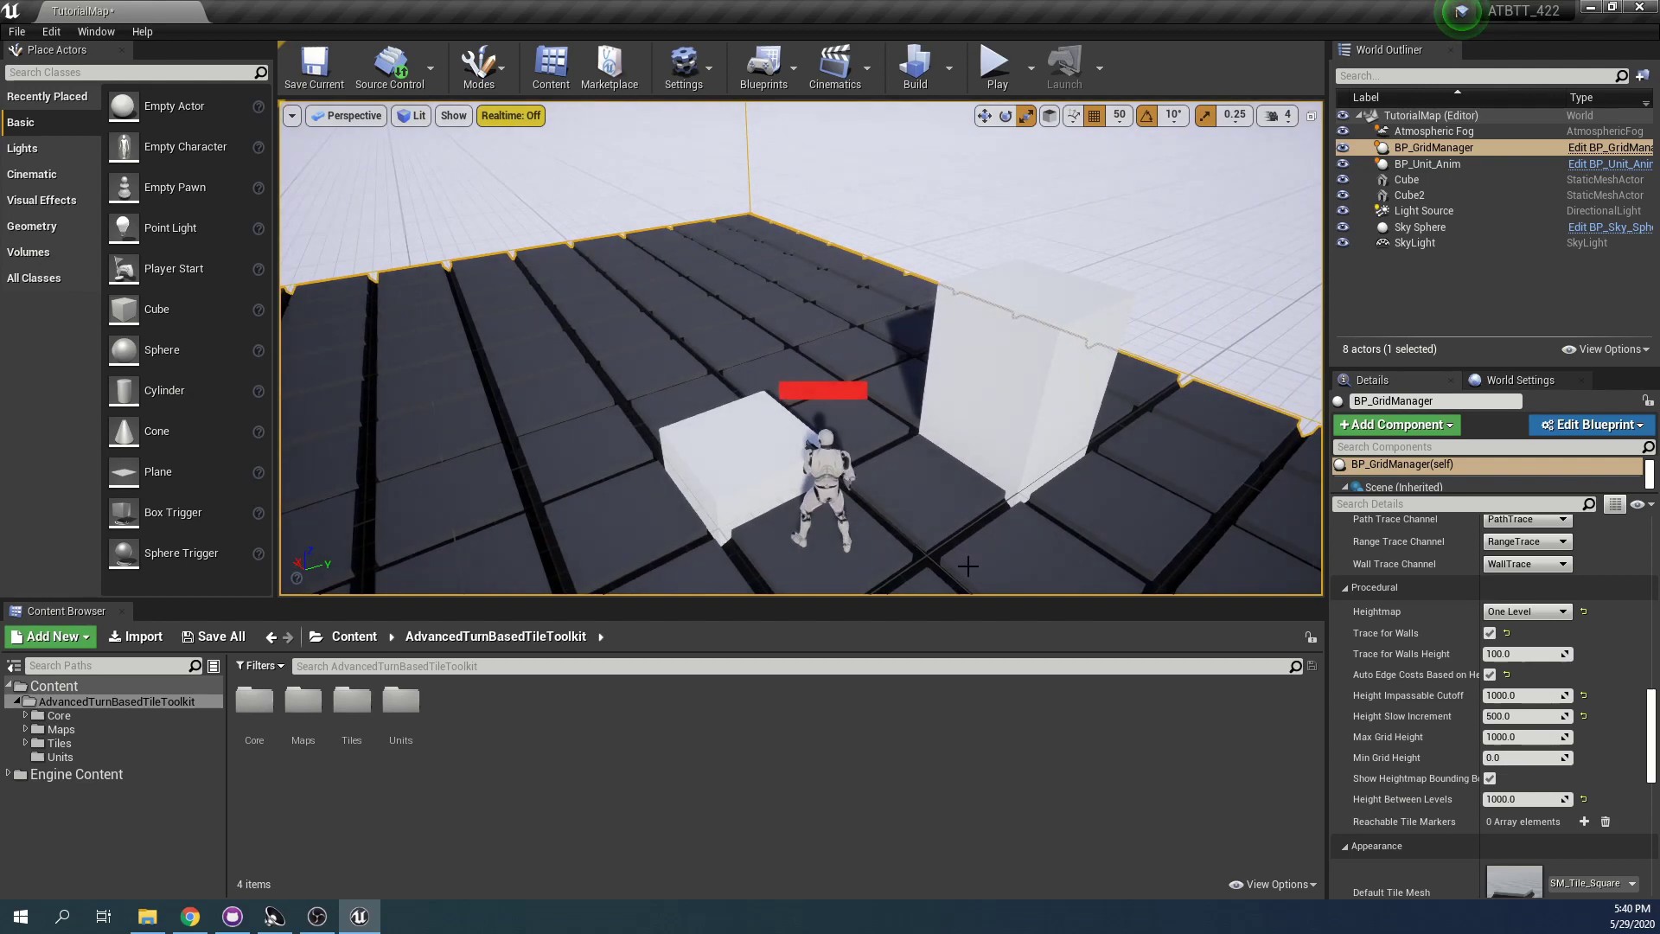
left_click(1489, 633)
Play-test moving the unit from the top of the tall block onto the low cube
left_click(996, 66)
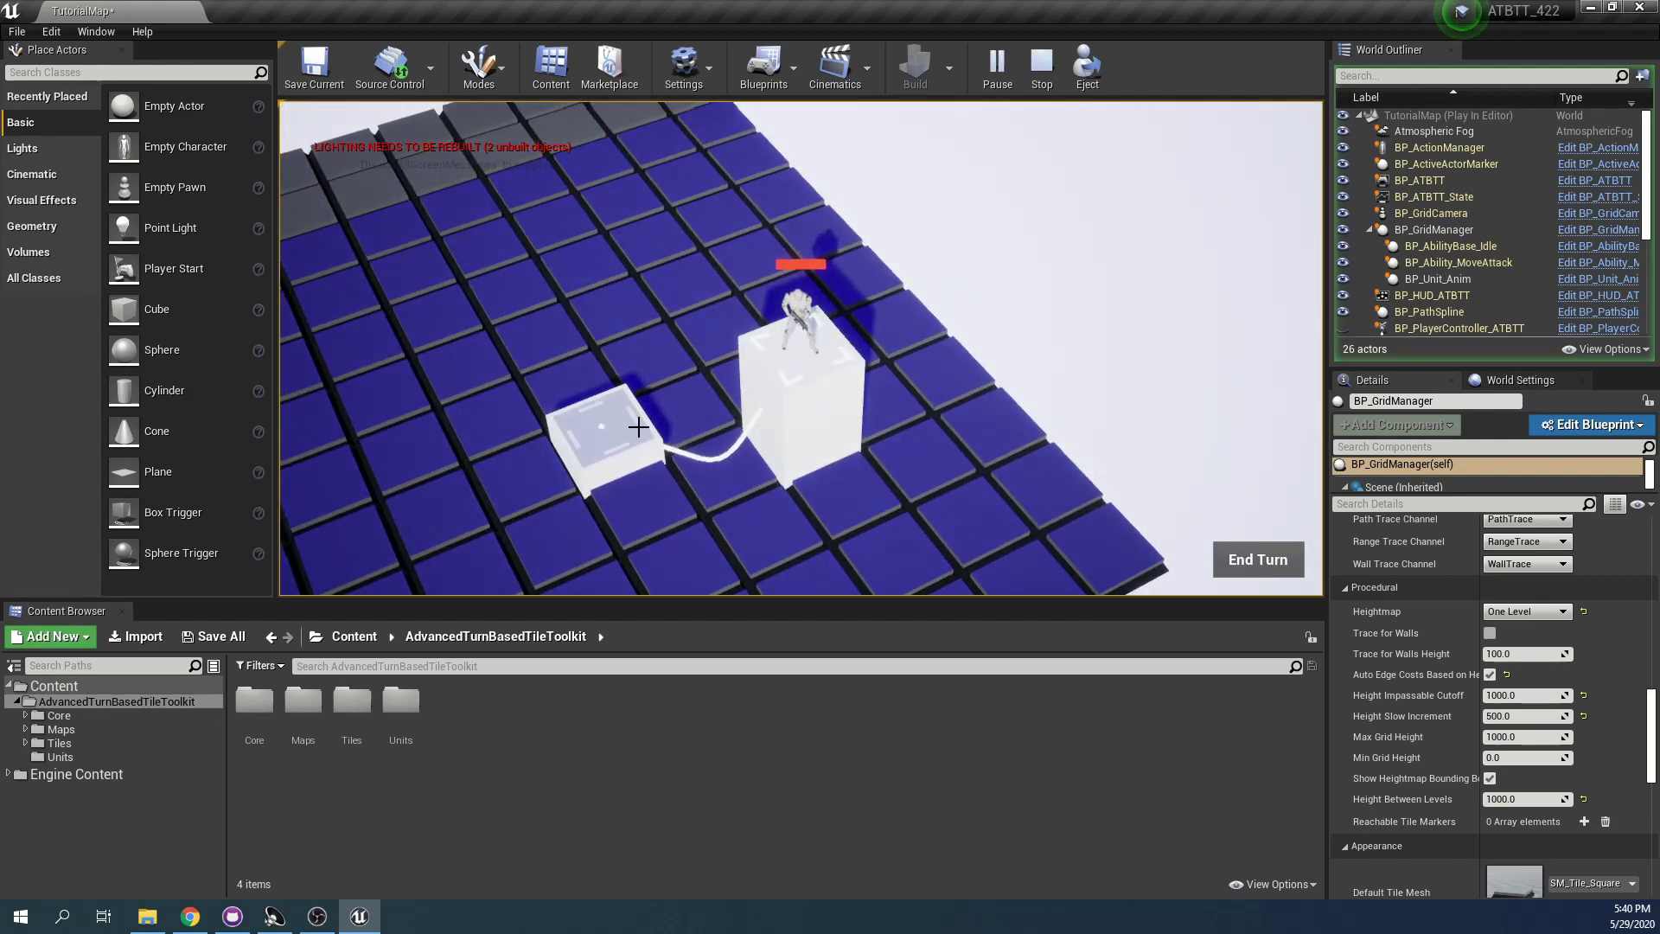
left_click(638, 426)
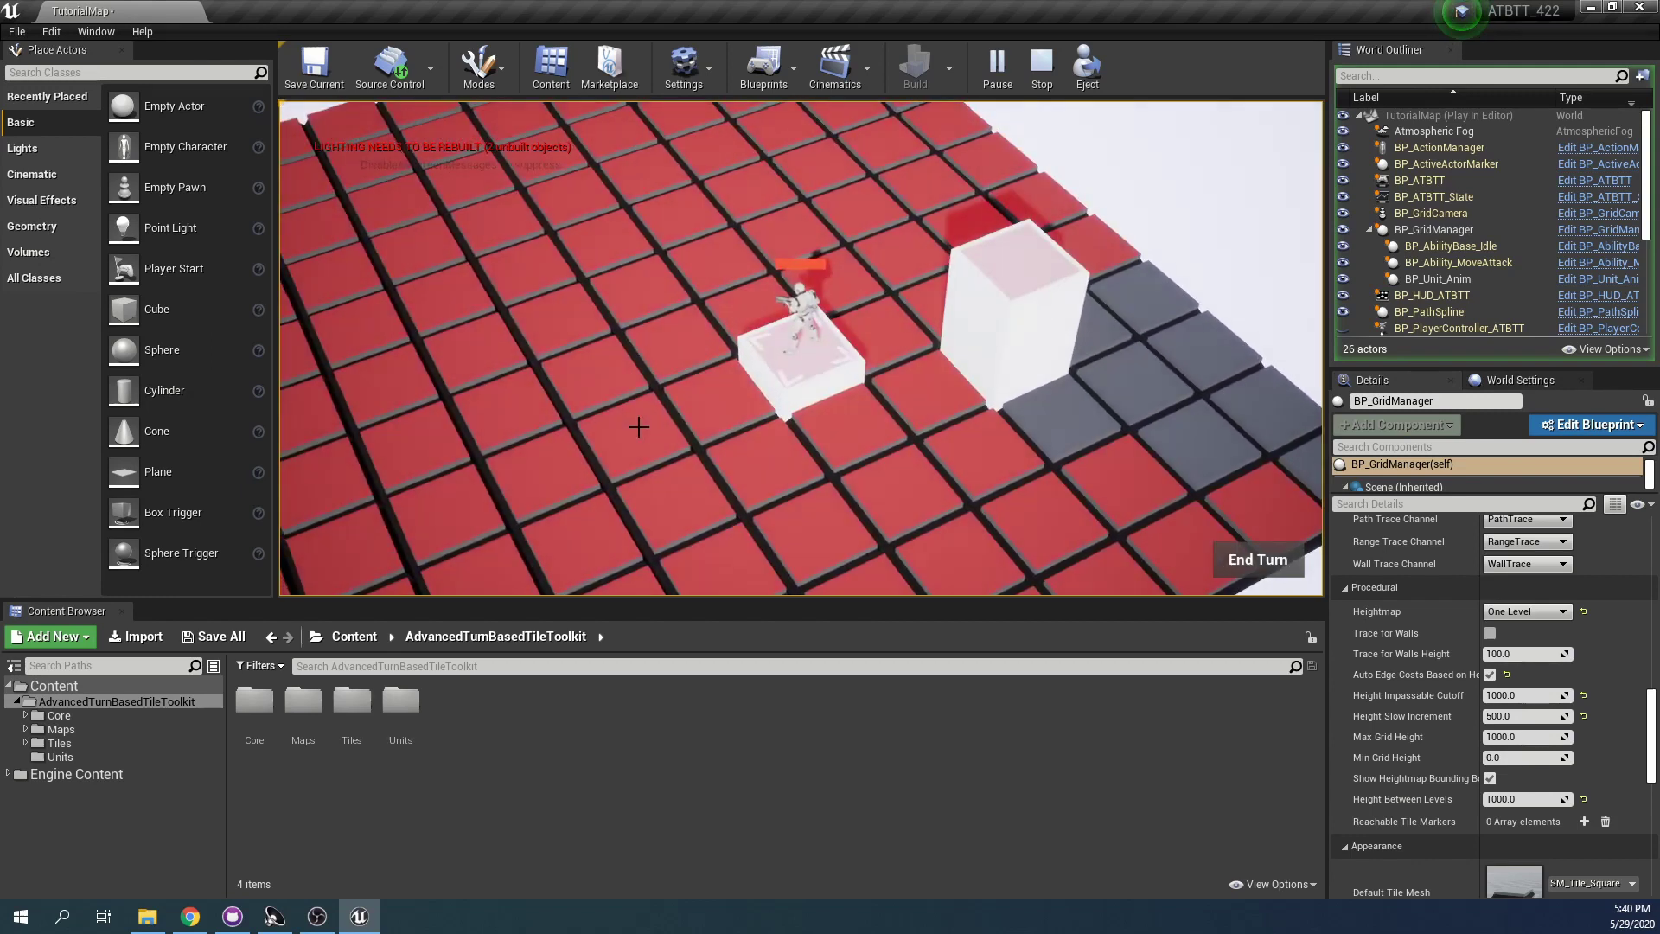
key("Escape")
Move the tall block so it stands directly beside the low cube
left_click(891, 324)
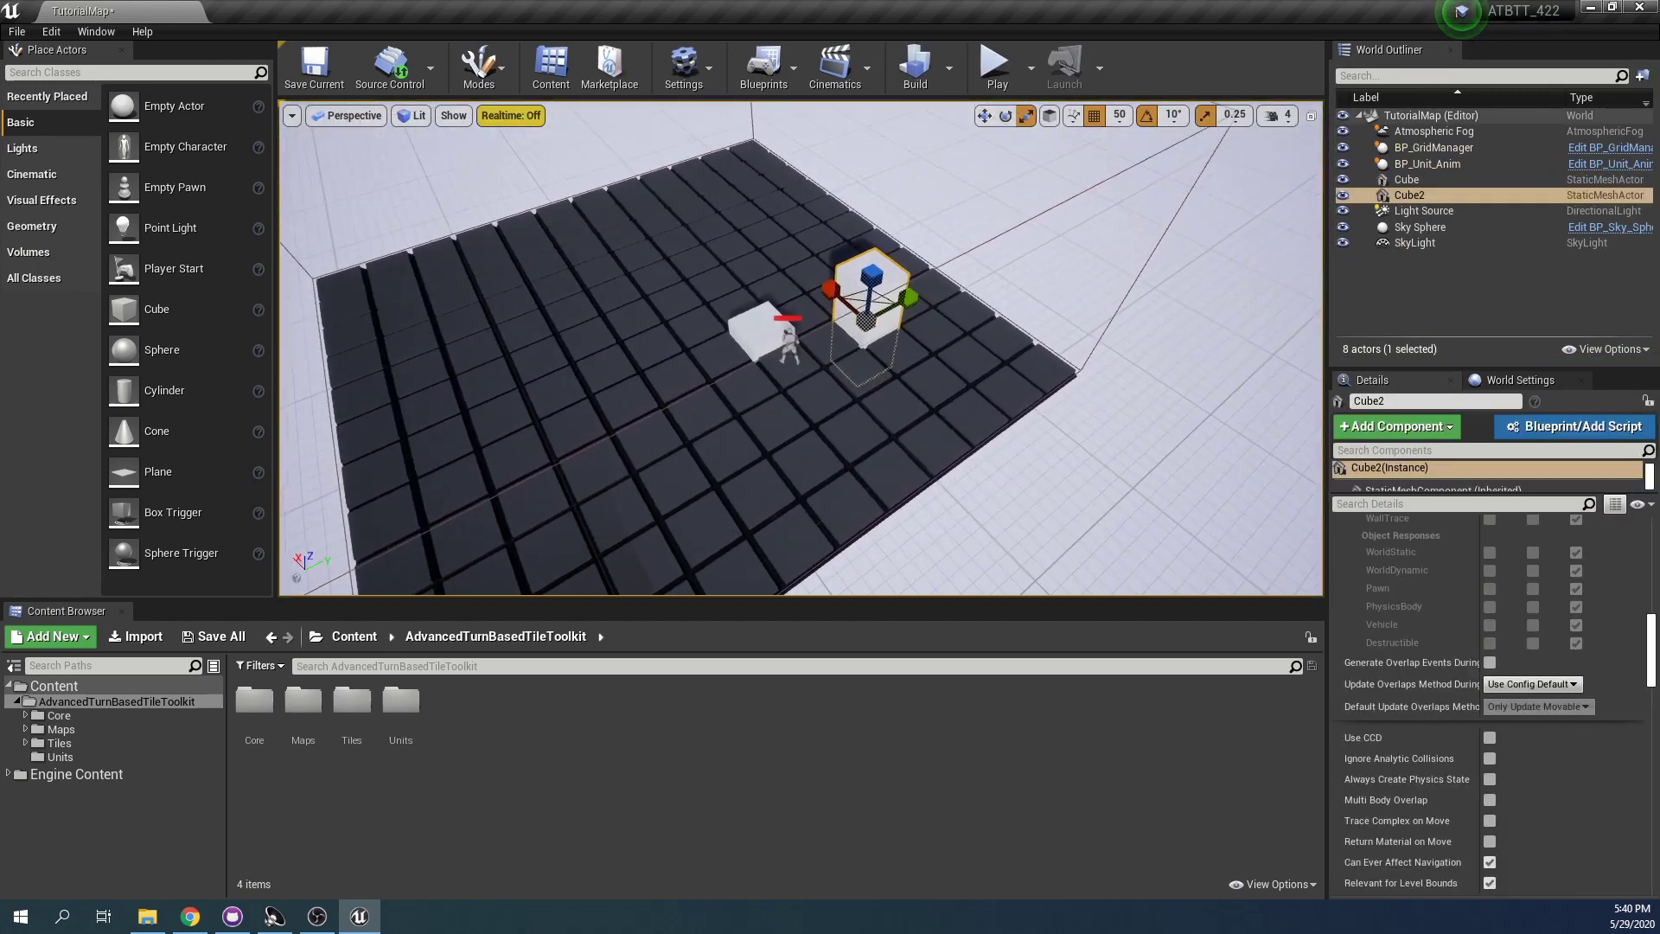
key("f")
key("w")
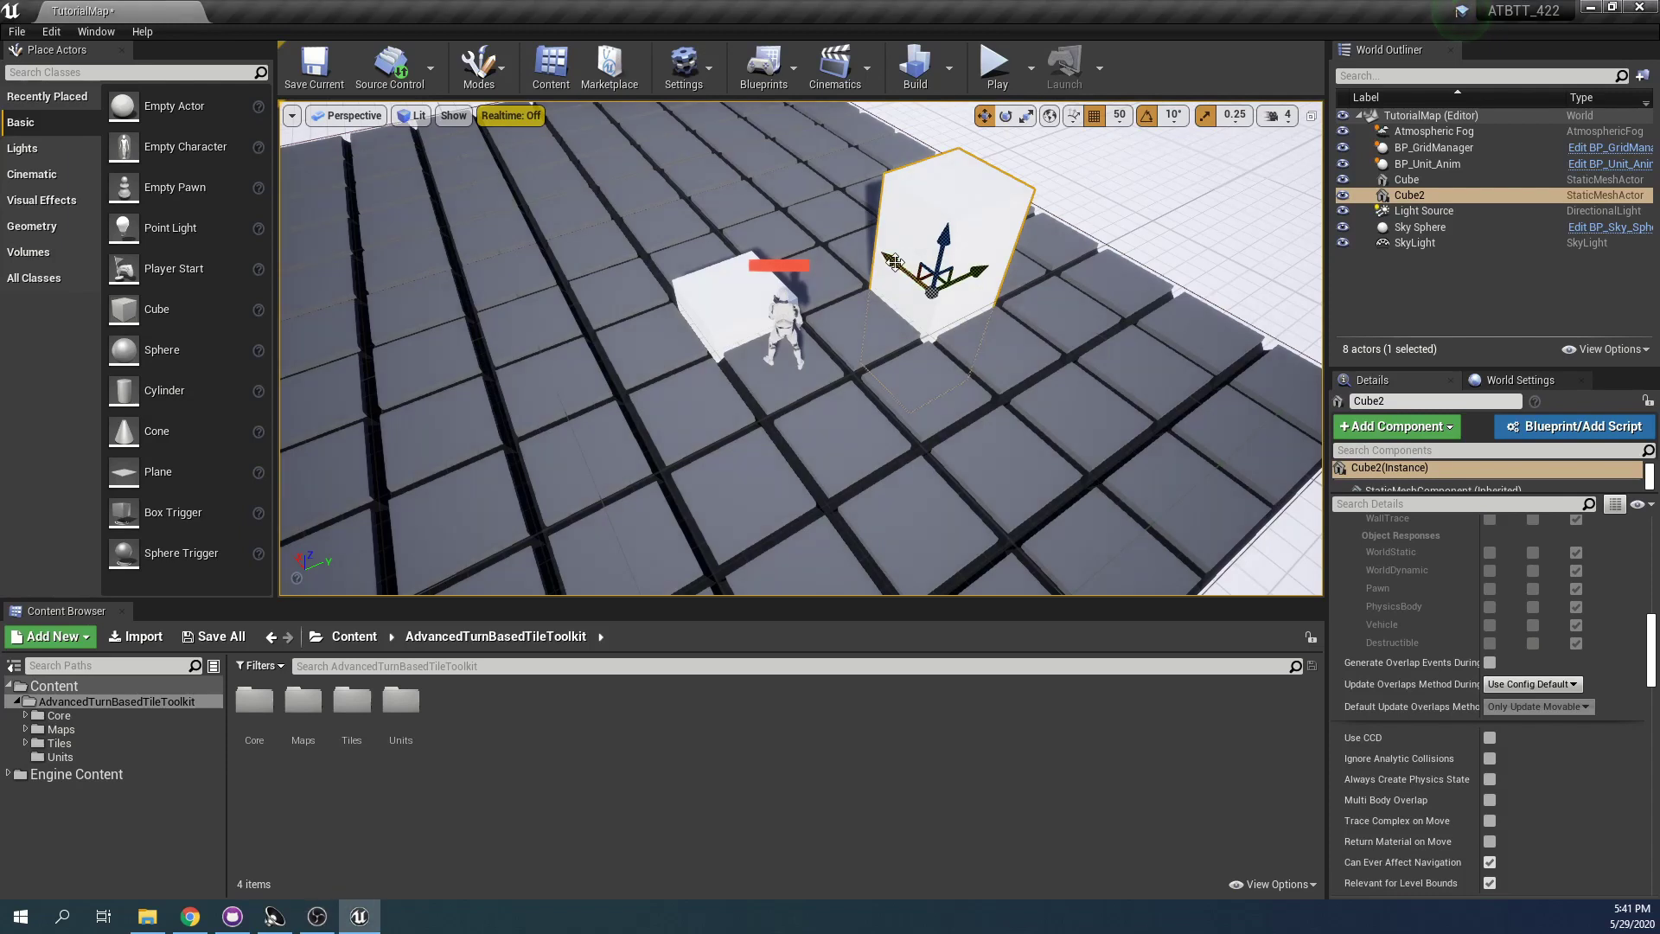
left_click_drag(977, 250, 821, 262)
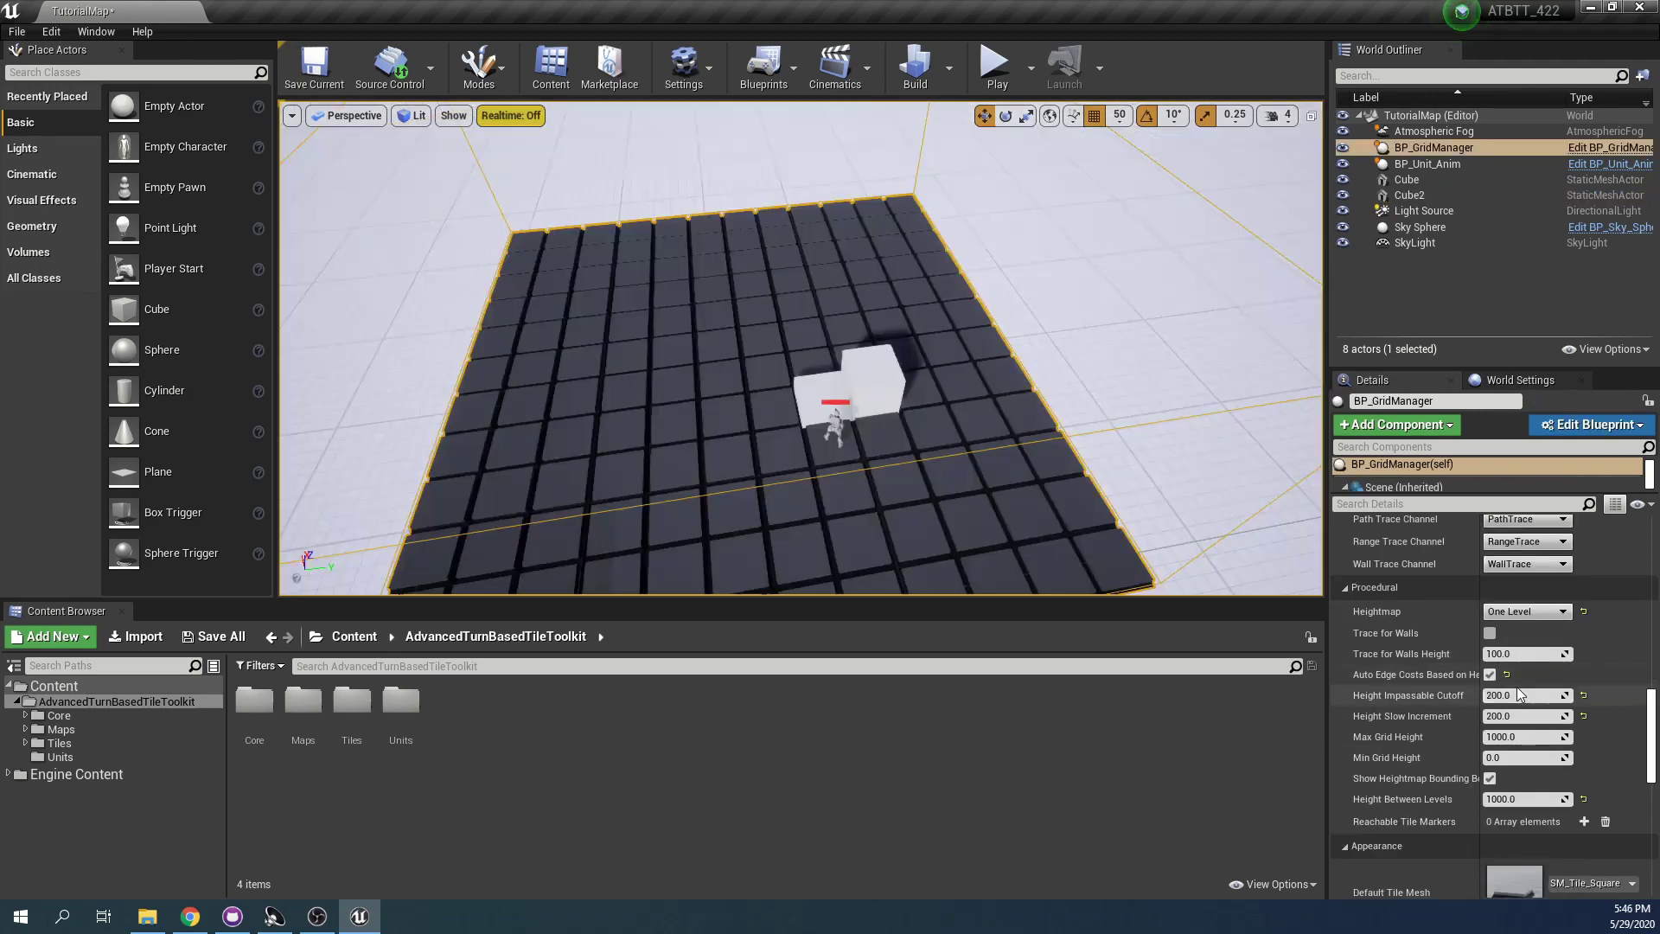
Set the grid manager's Height Impassable Cutoff and Height Slow Increment to 150
left_click(1520, 694)
type("150")
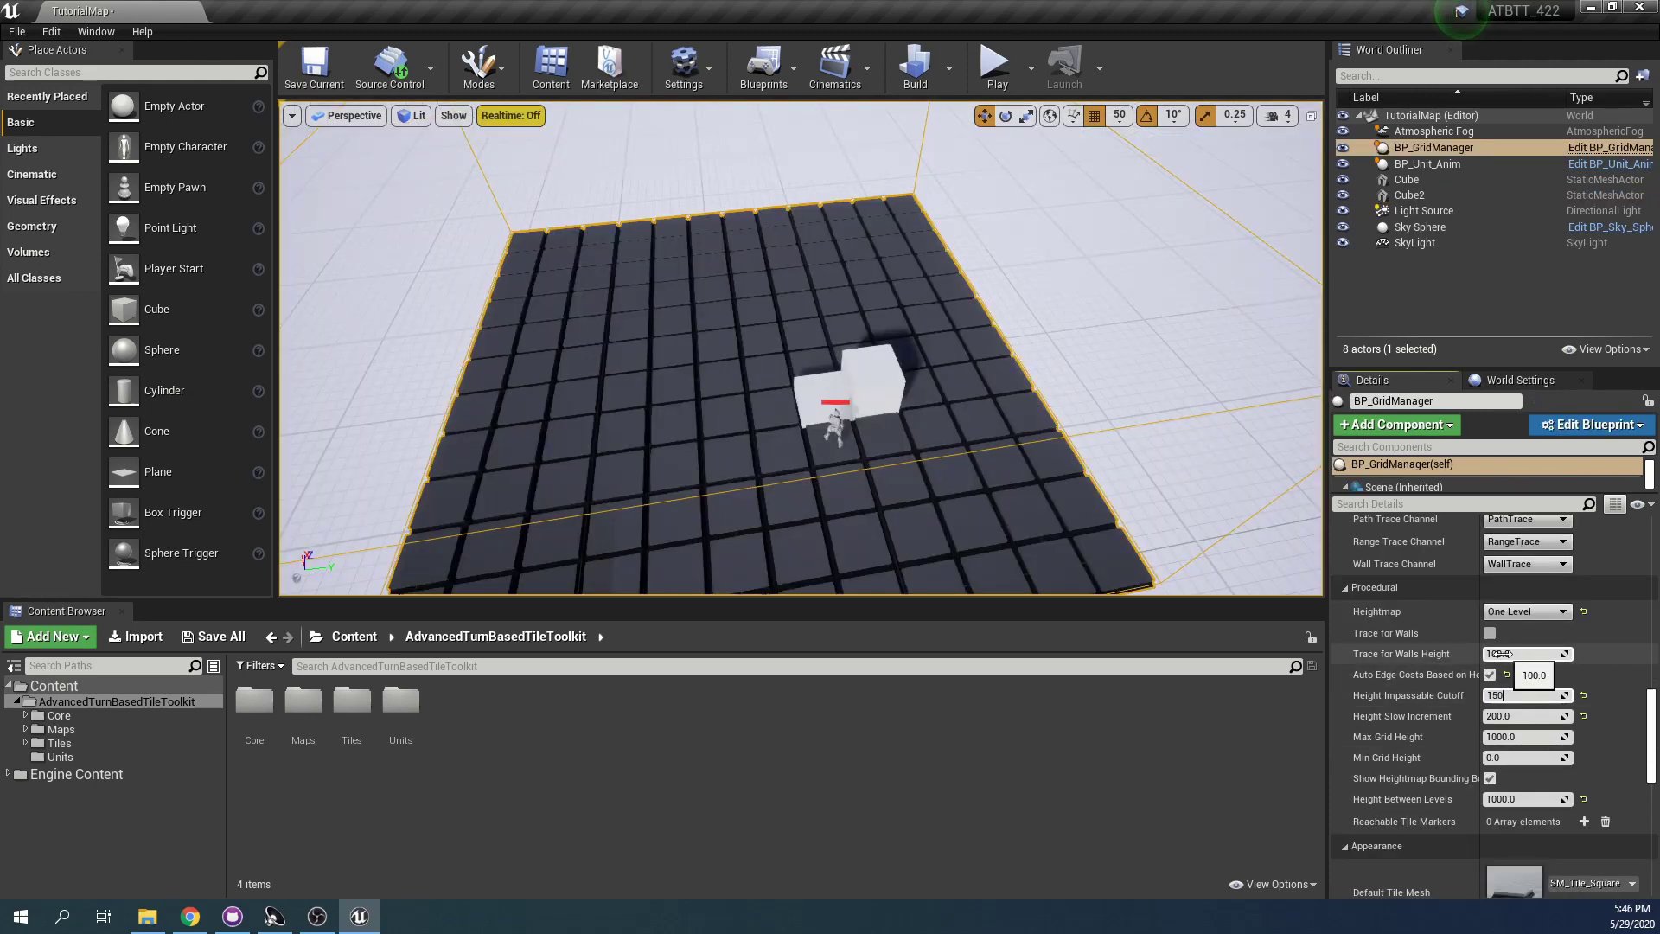
key("Tab")
type("150")
key("Return")
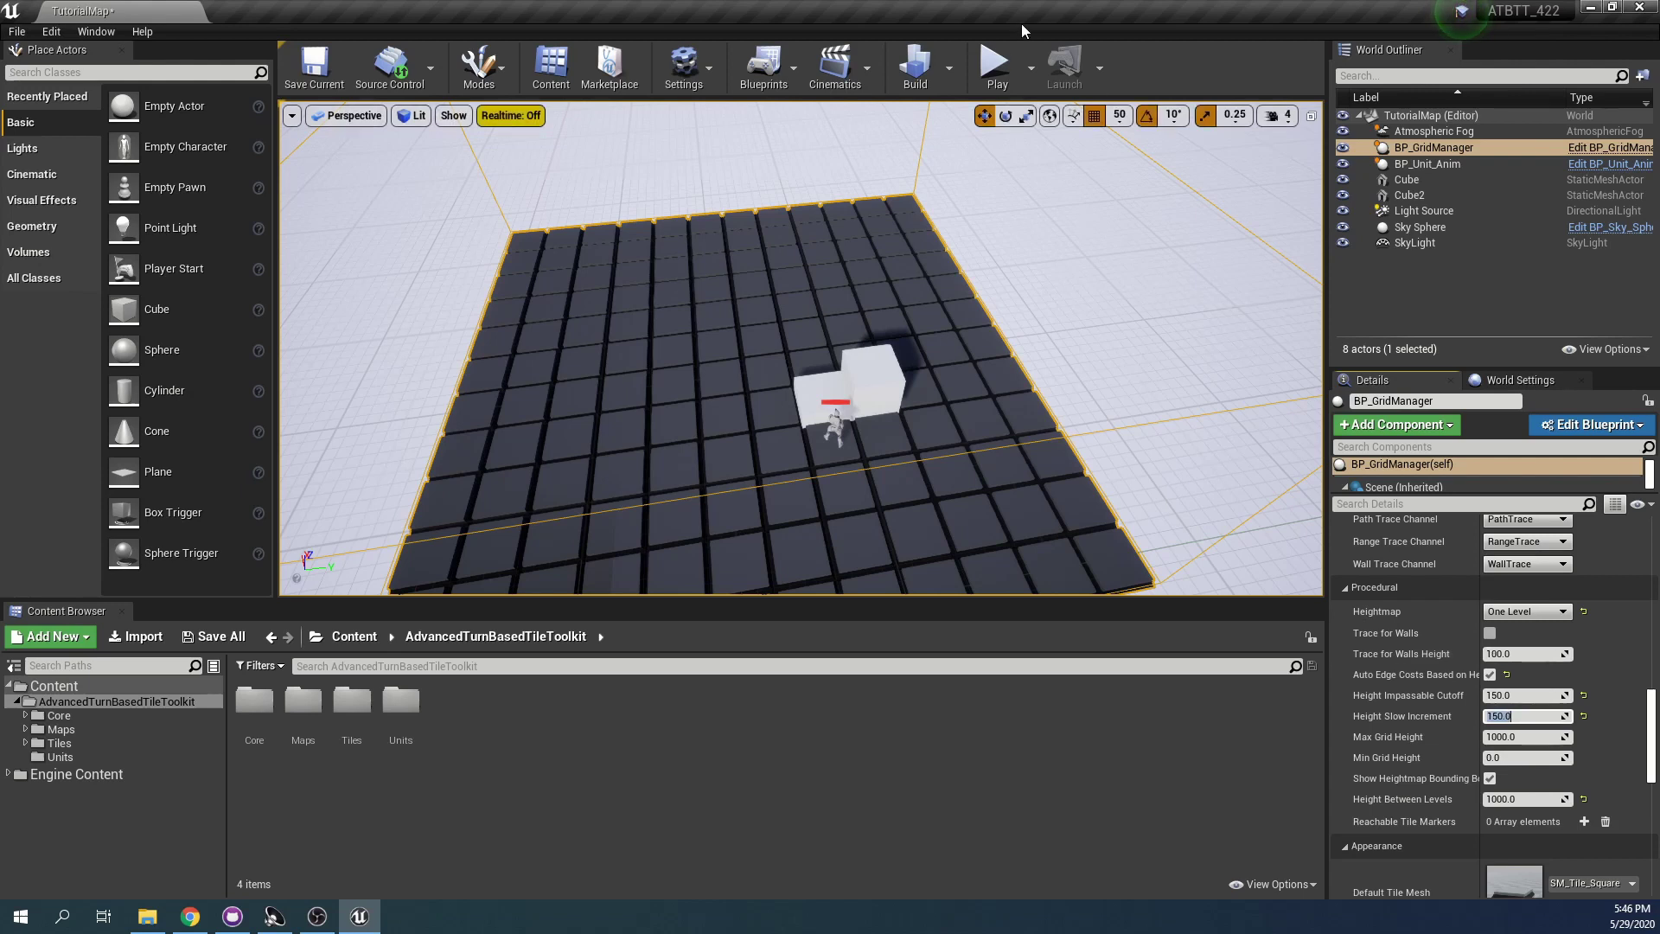
Play-test climbing the unit onto the tall block by way of the low cube, and send it back down to a ground tile
left_click(993, 82)
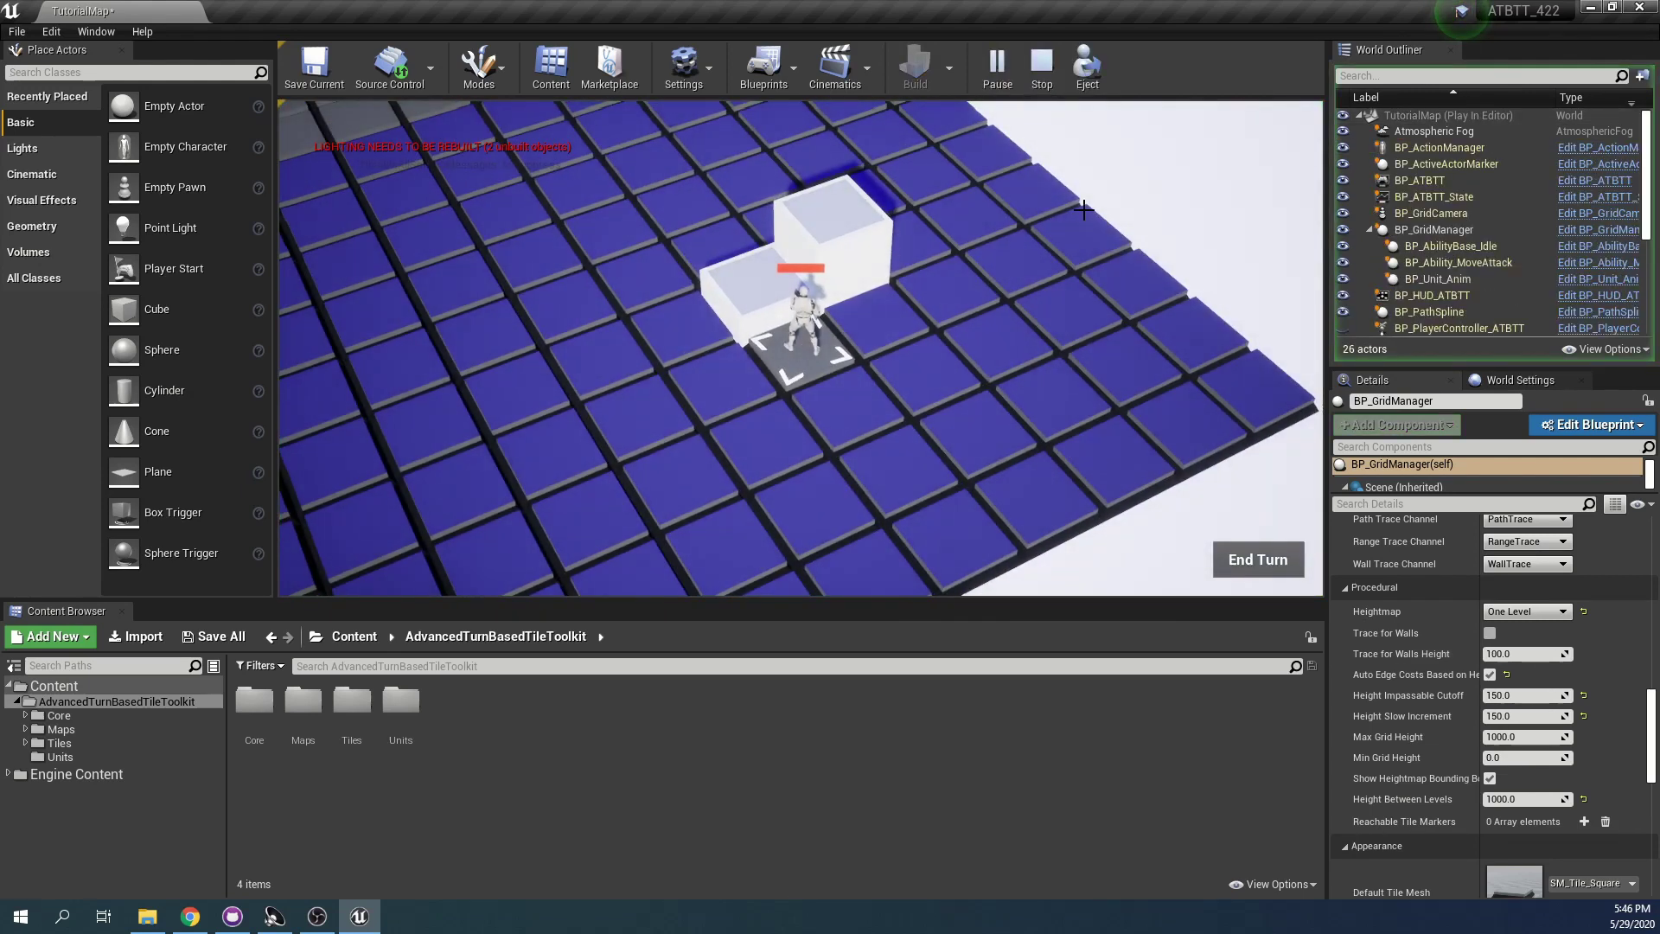
left_click(747, 275)
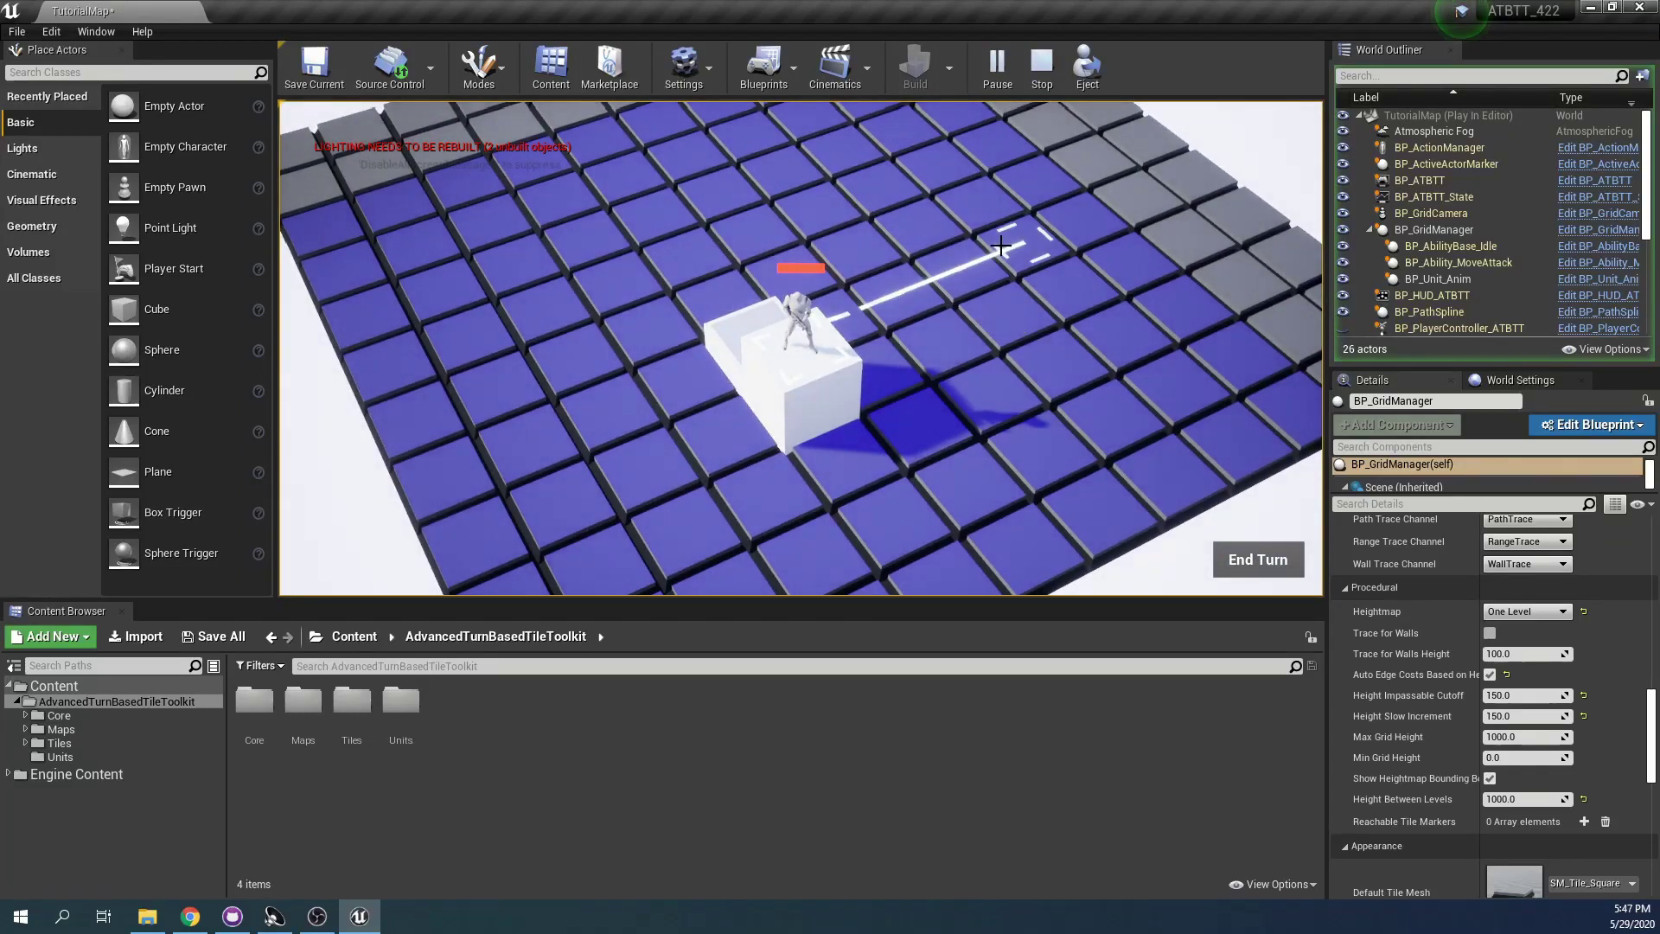
key("e")
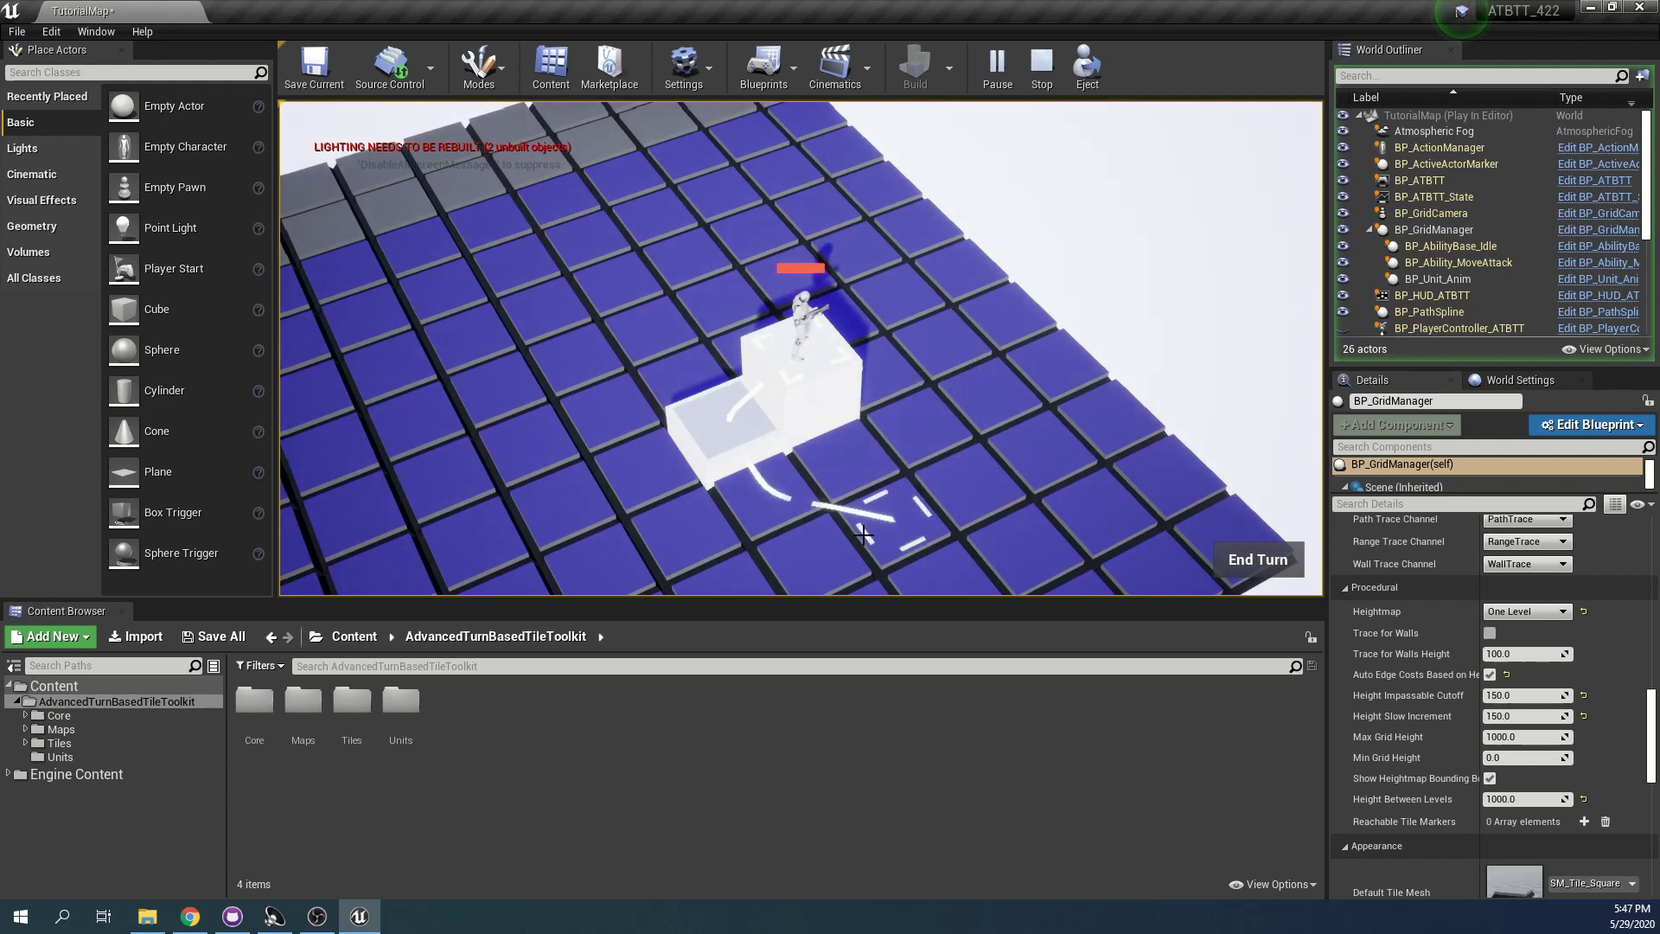
left_click(1076, 402)
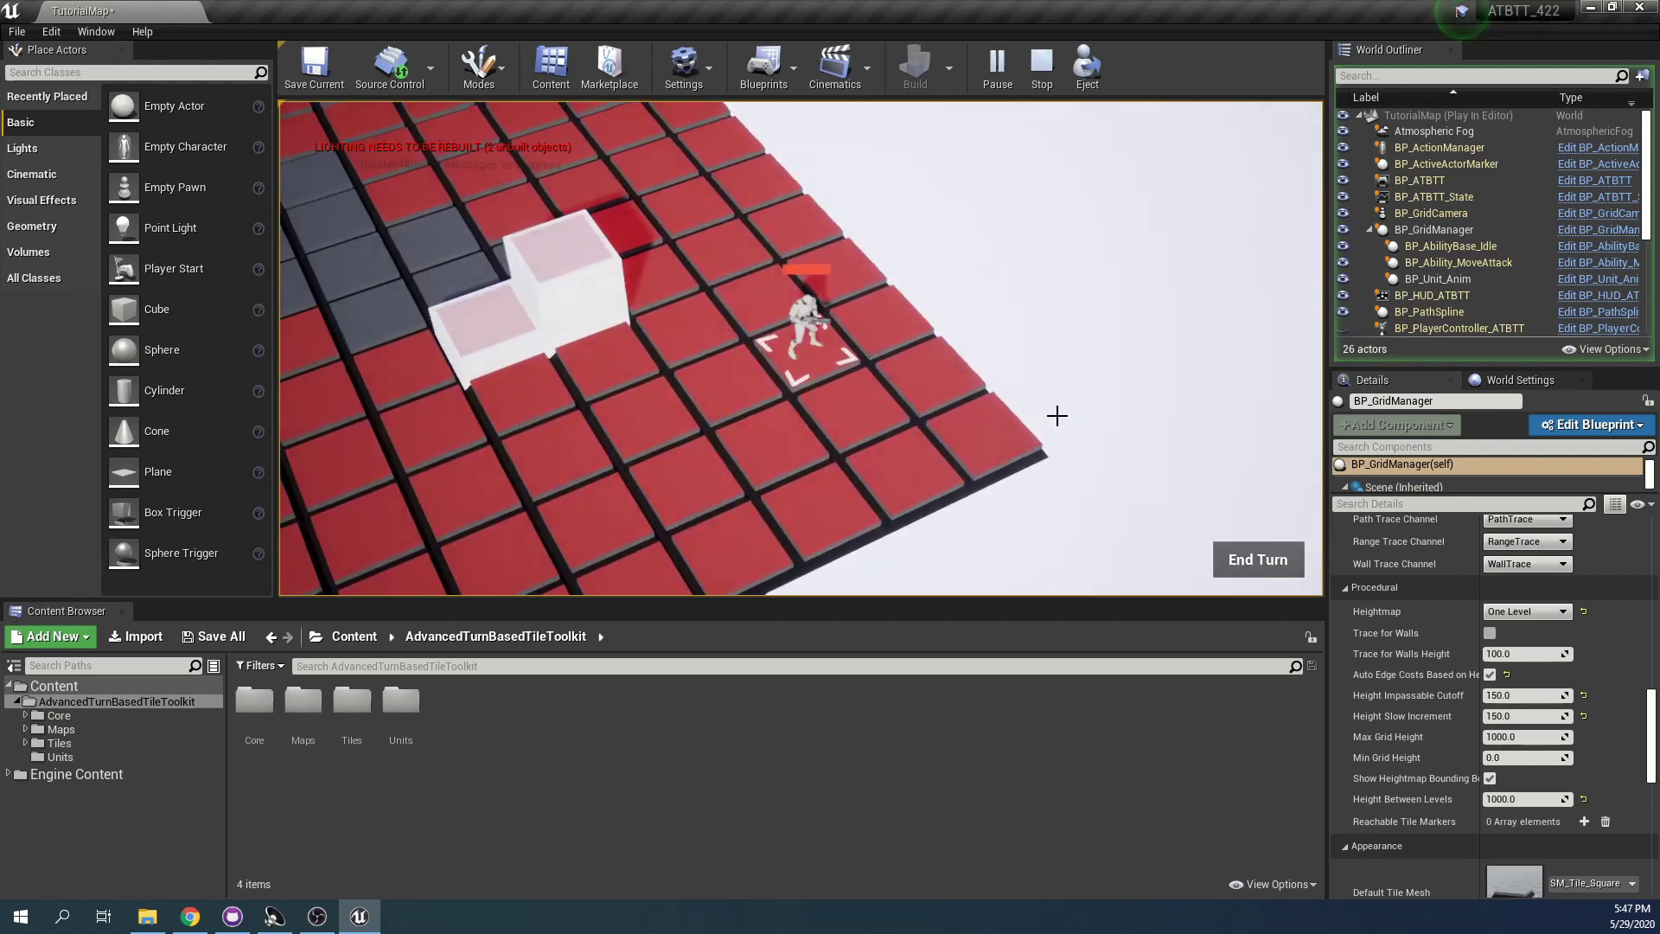
key("Escape")
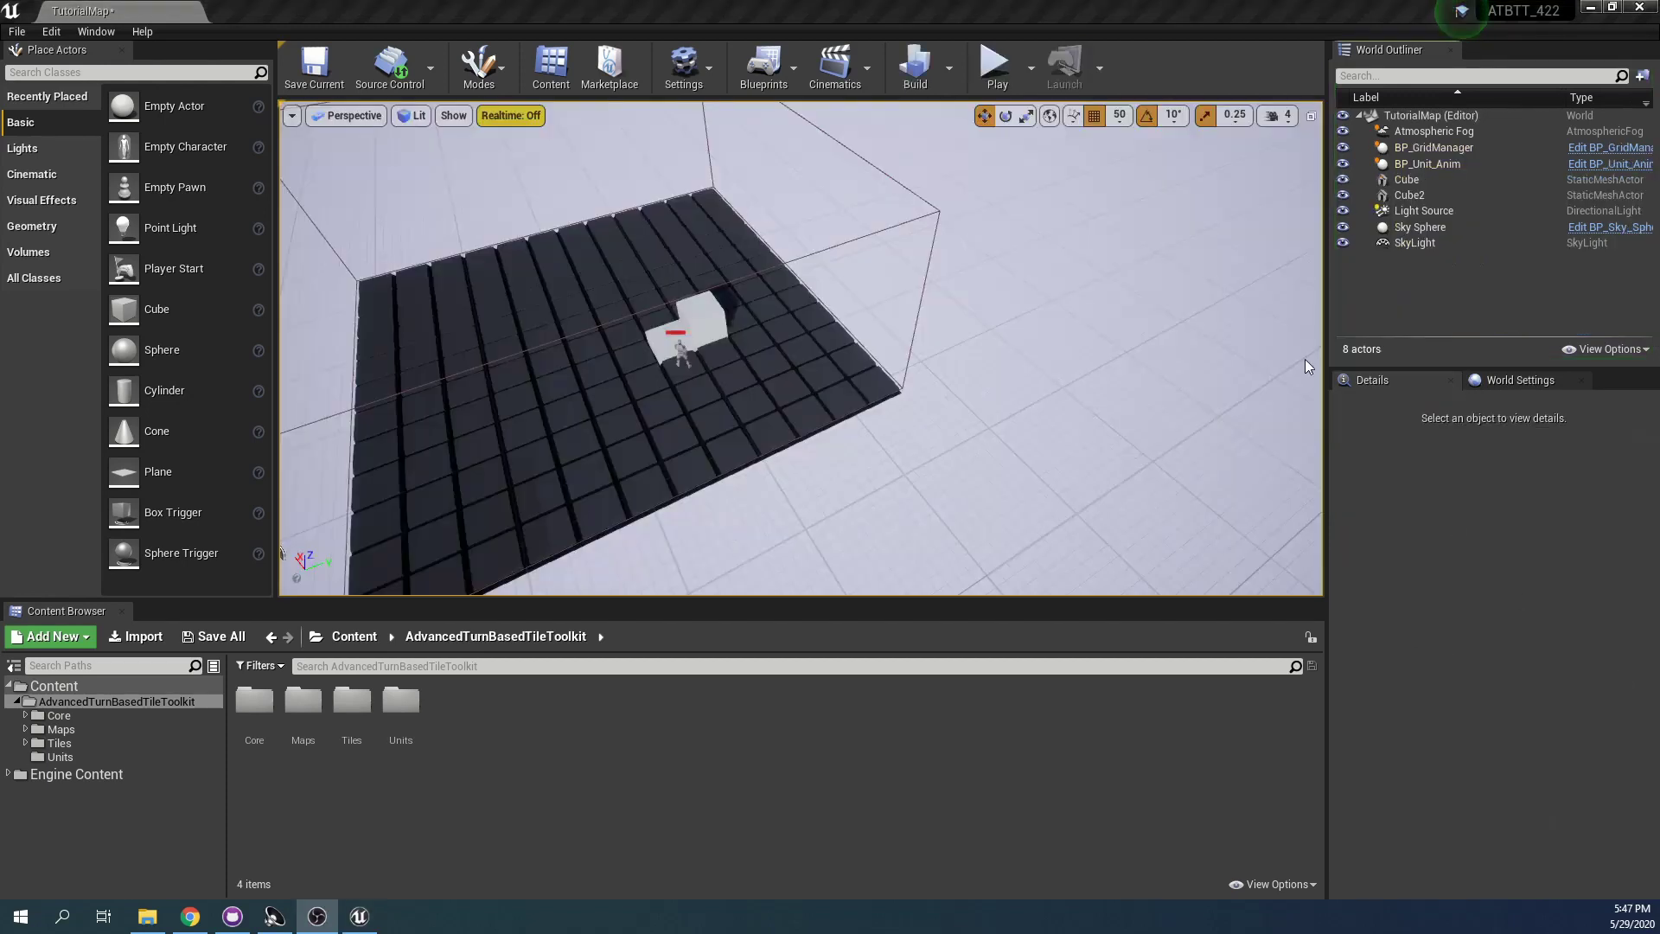
Delete the low cube and the tall block, and place and remove a trial cube on the grid
left_click(811, 390)
scroll(1604, 639, "down", 5)
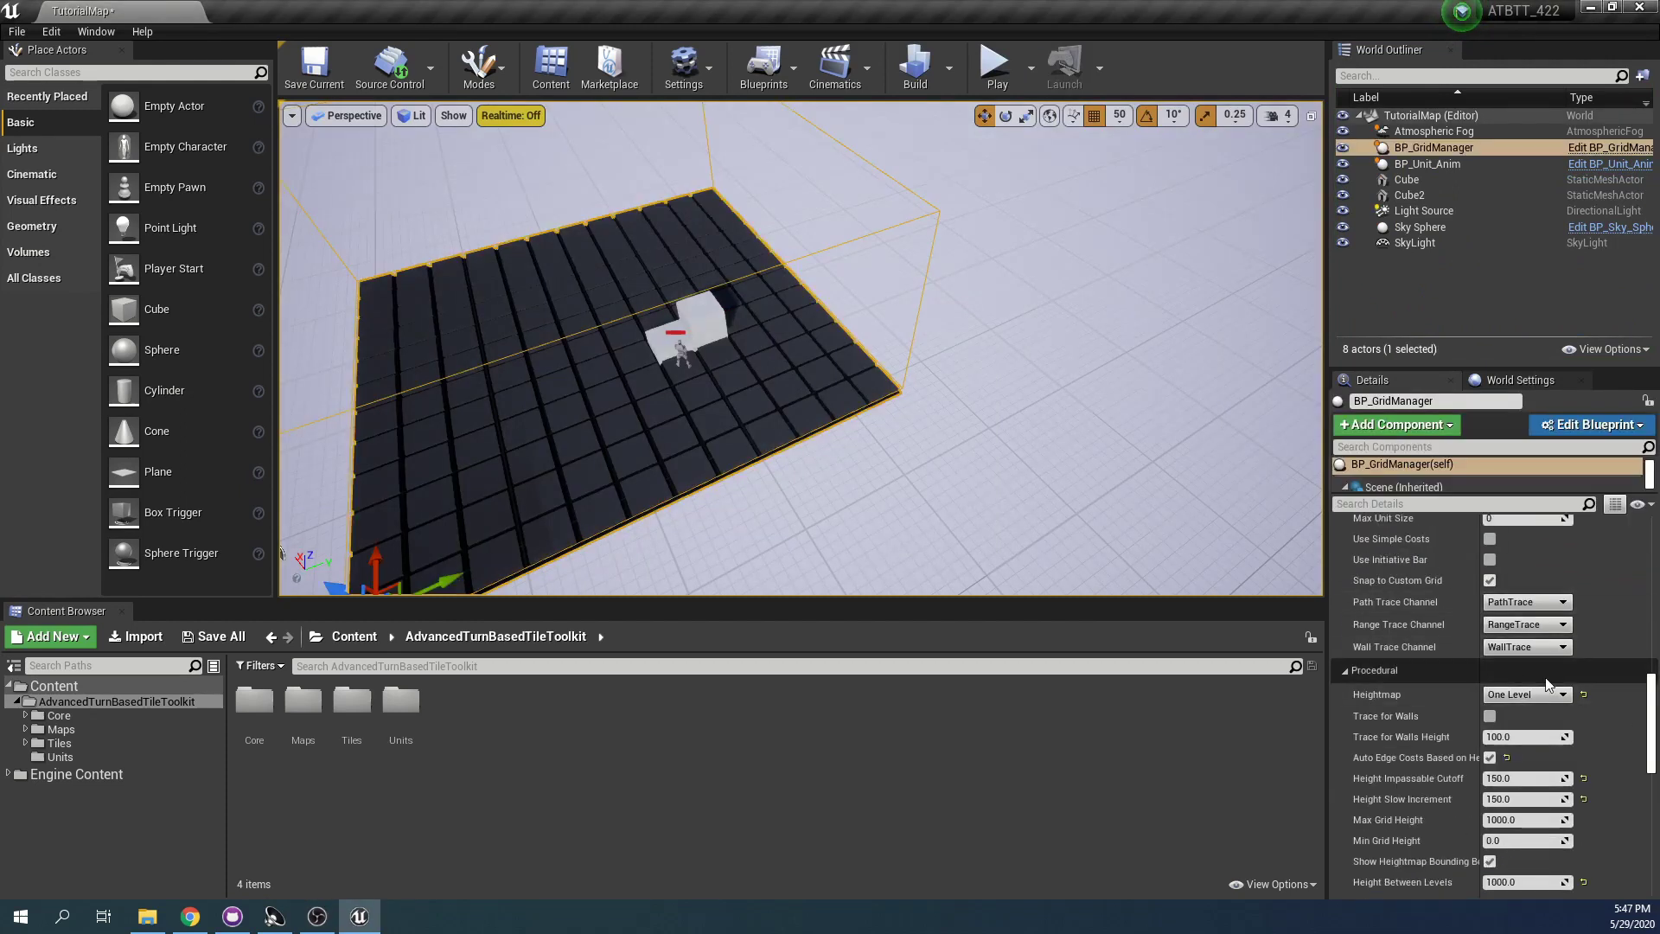
key("f")
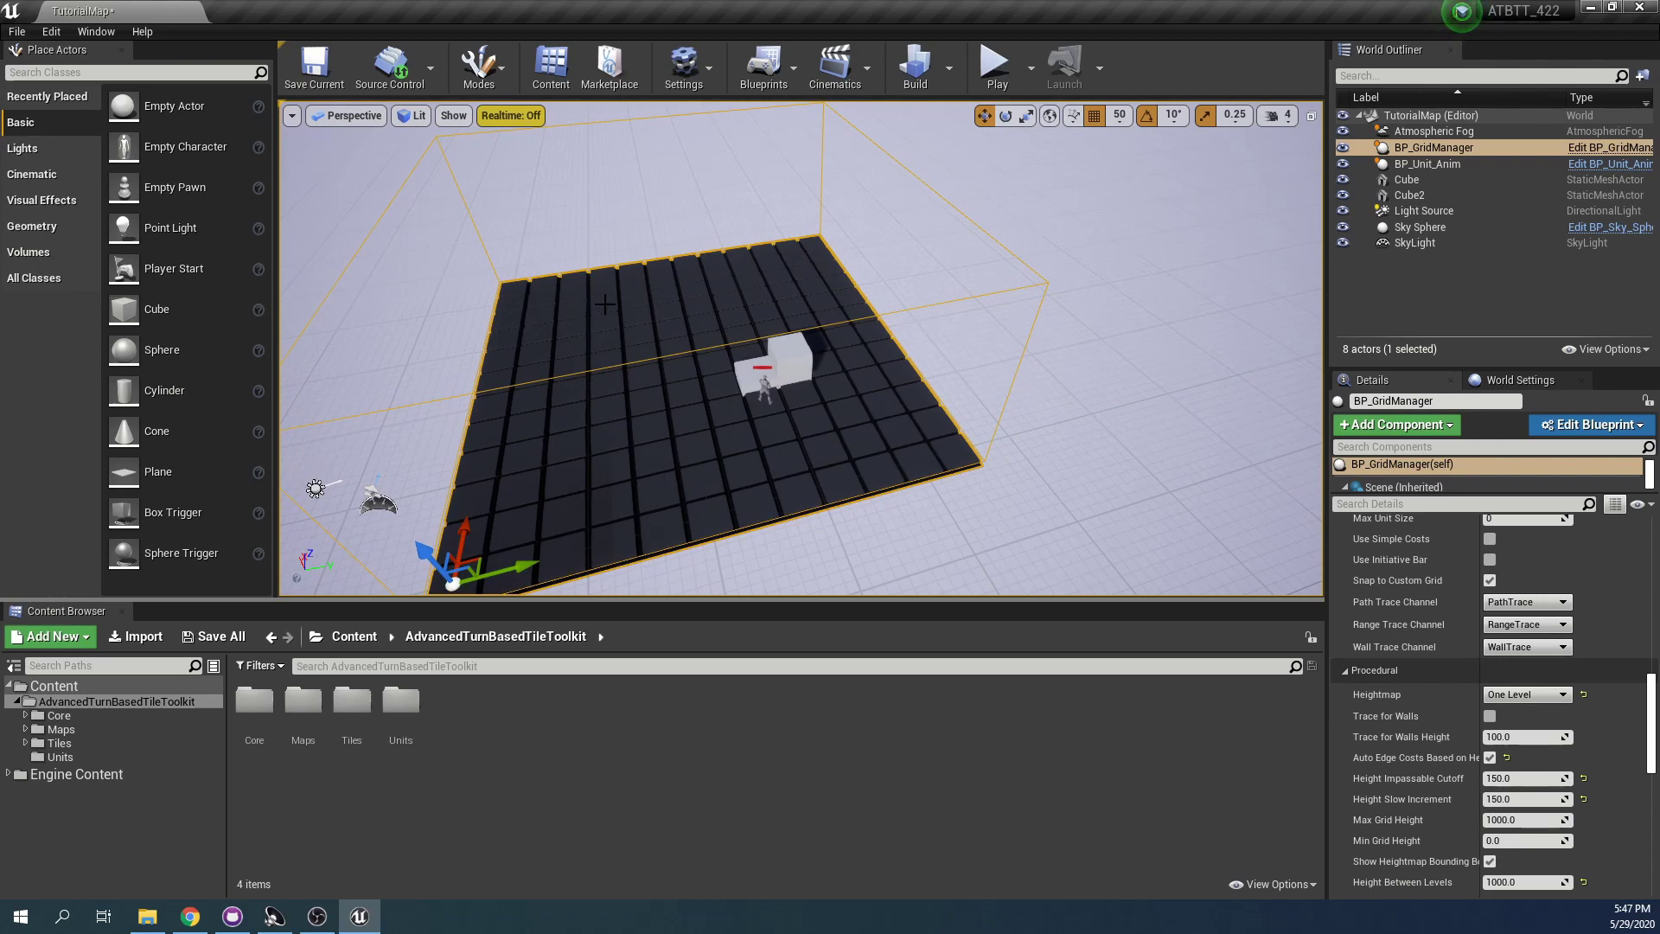
right_click_drag(1036, 364, 937, 315)
key("w")
left_click(901, 323)
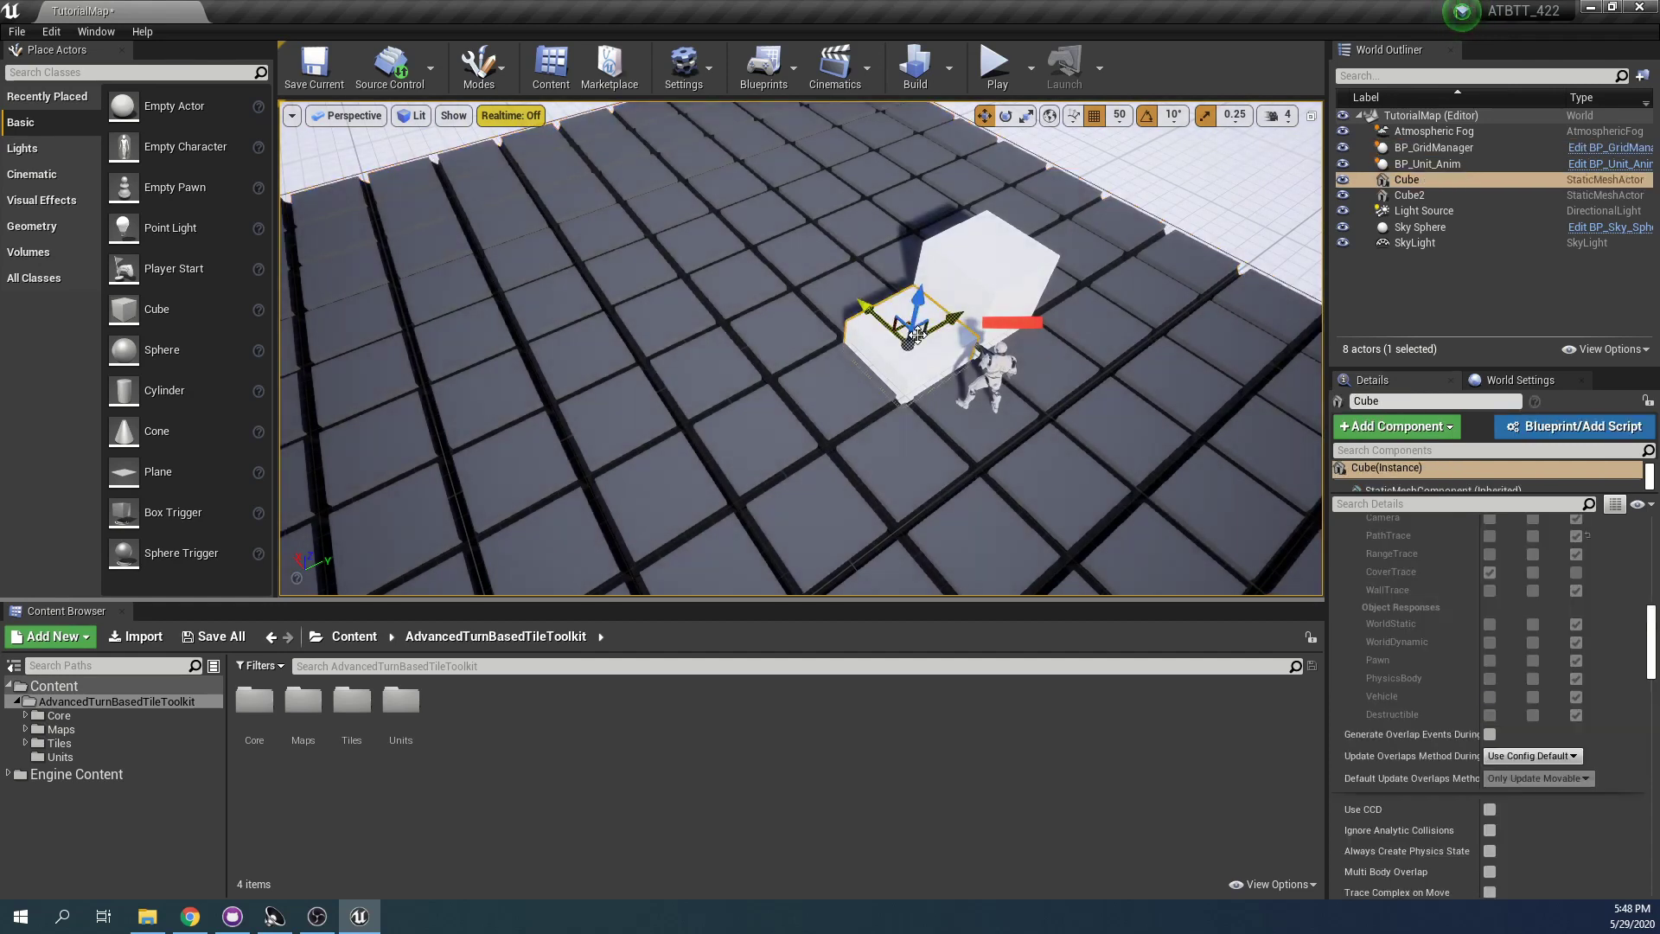
key("Delete")
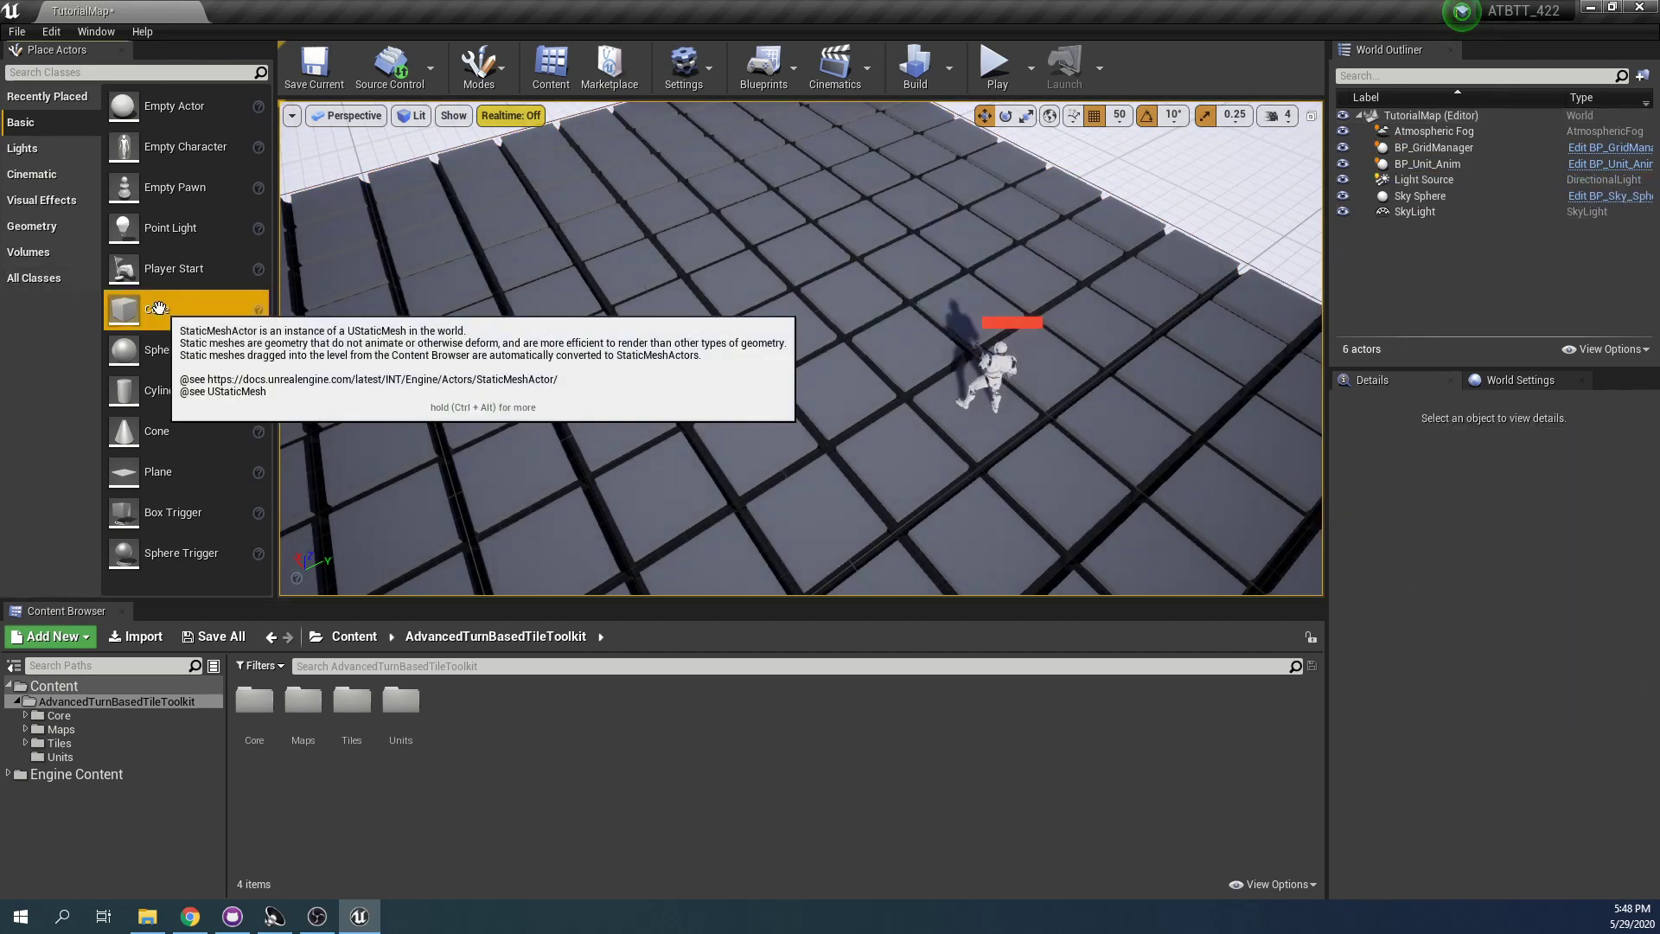
left_click_drag(130, 308, 818, 266)
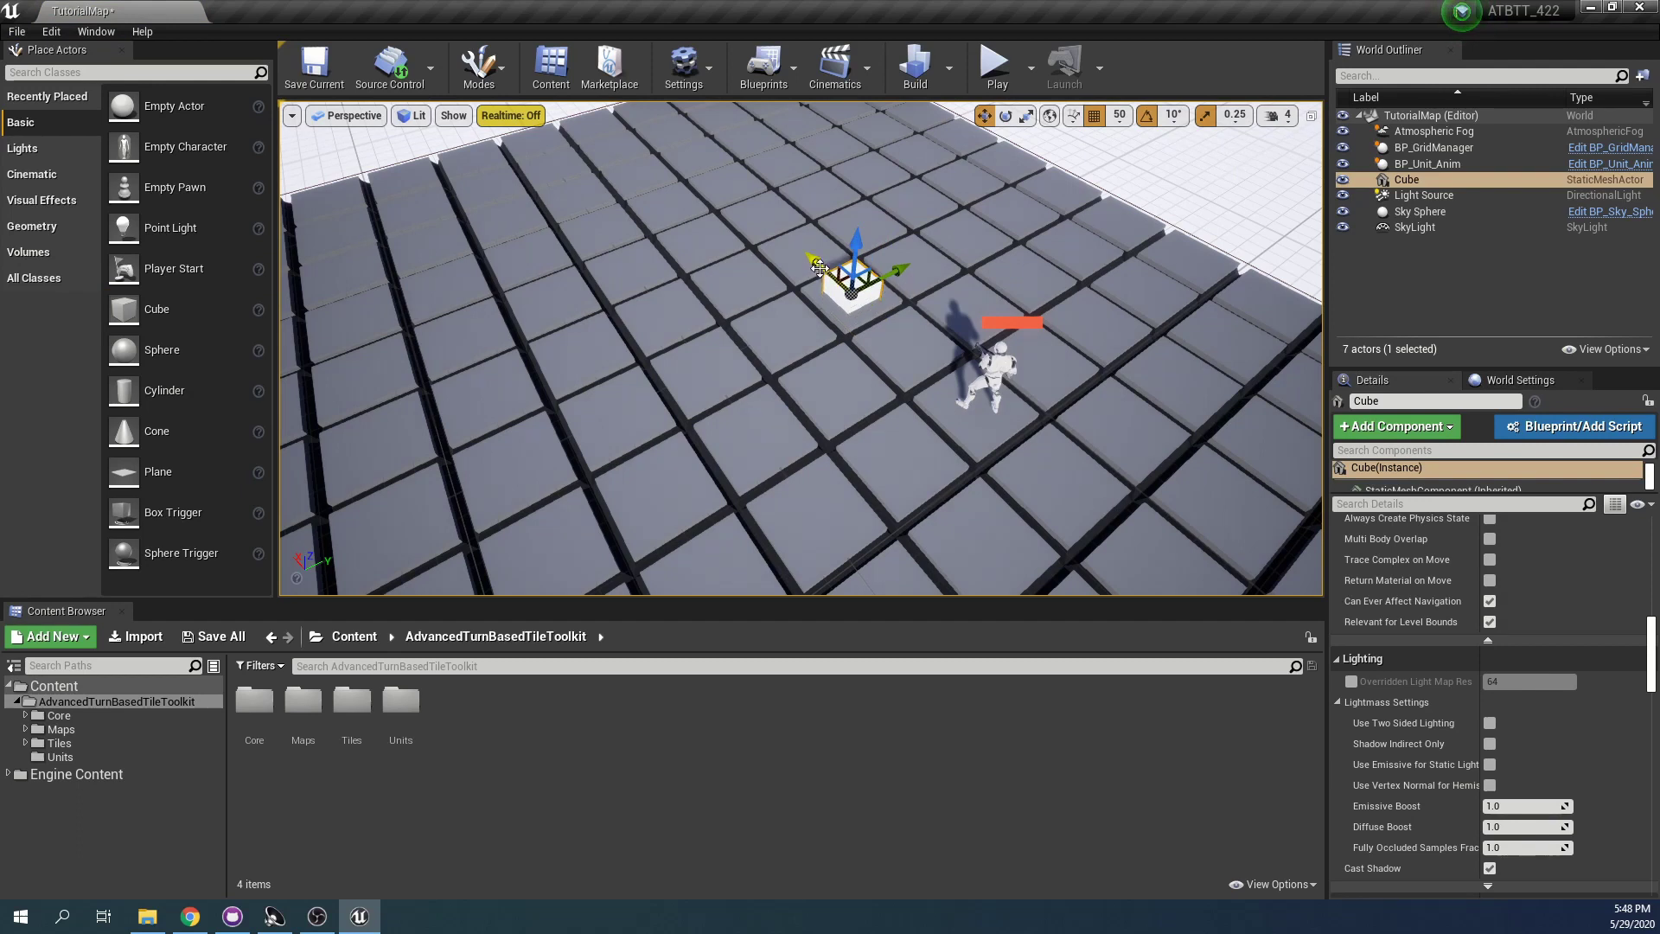
key("Delete")
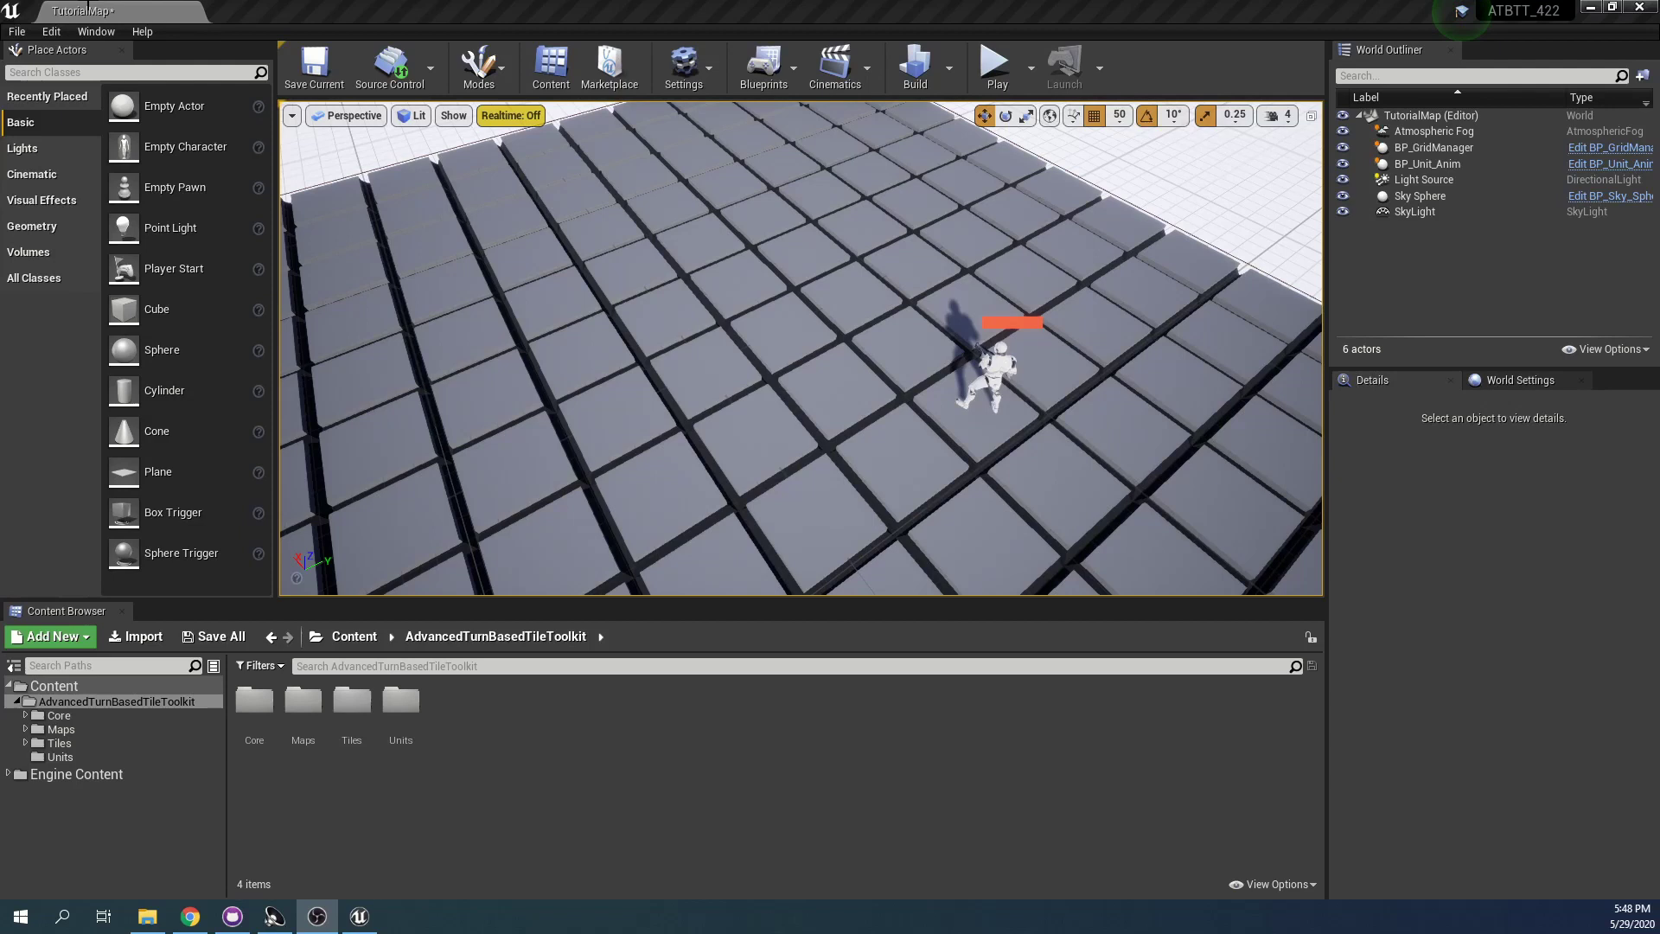
In the Editor Preferences, add a 200 entry to the viewport's Decimal Grid Sizes and order it between 100 and 500
left_click(52, 32)
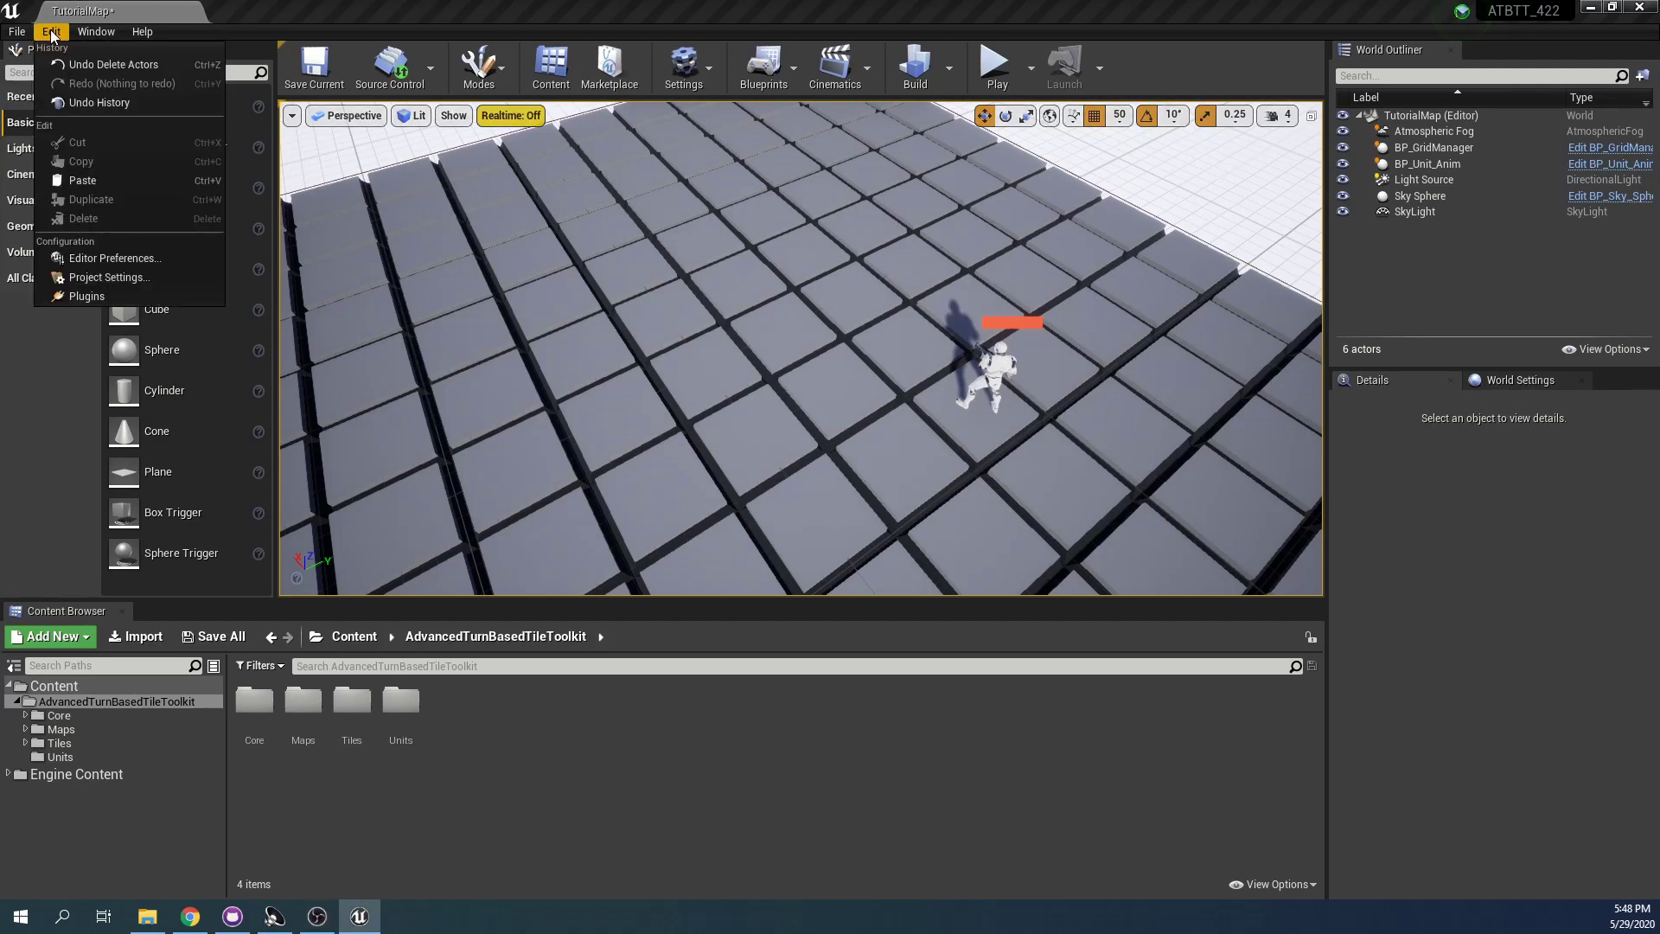
left_click(133, 258)
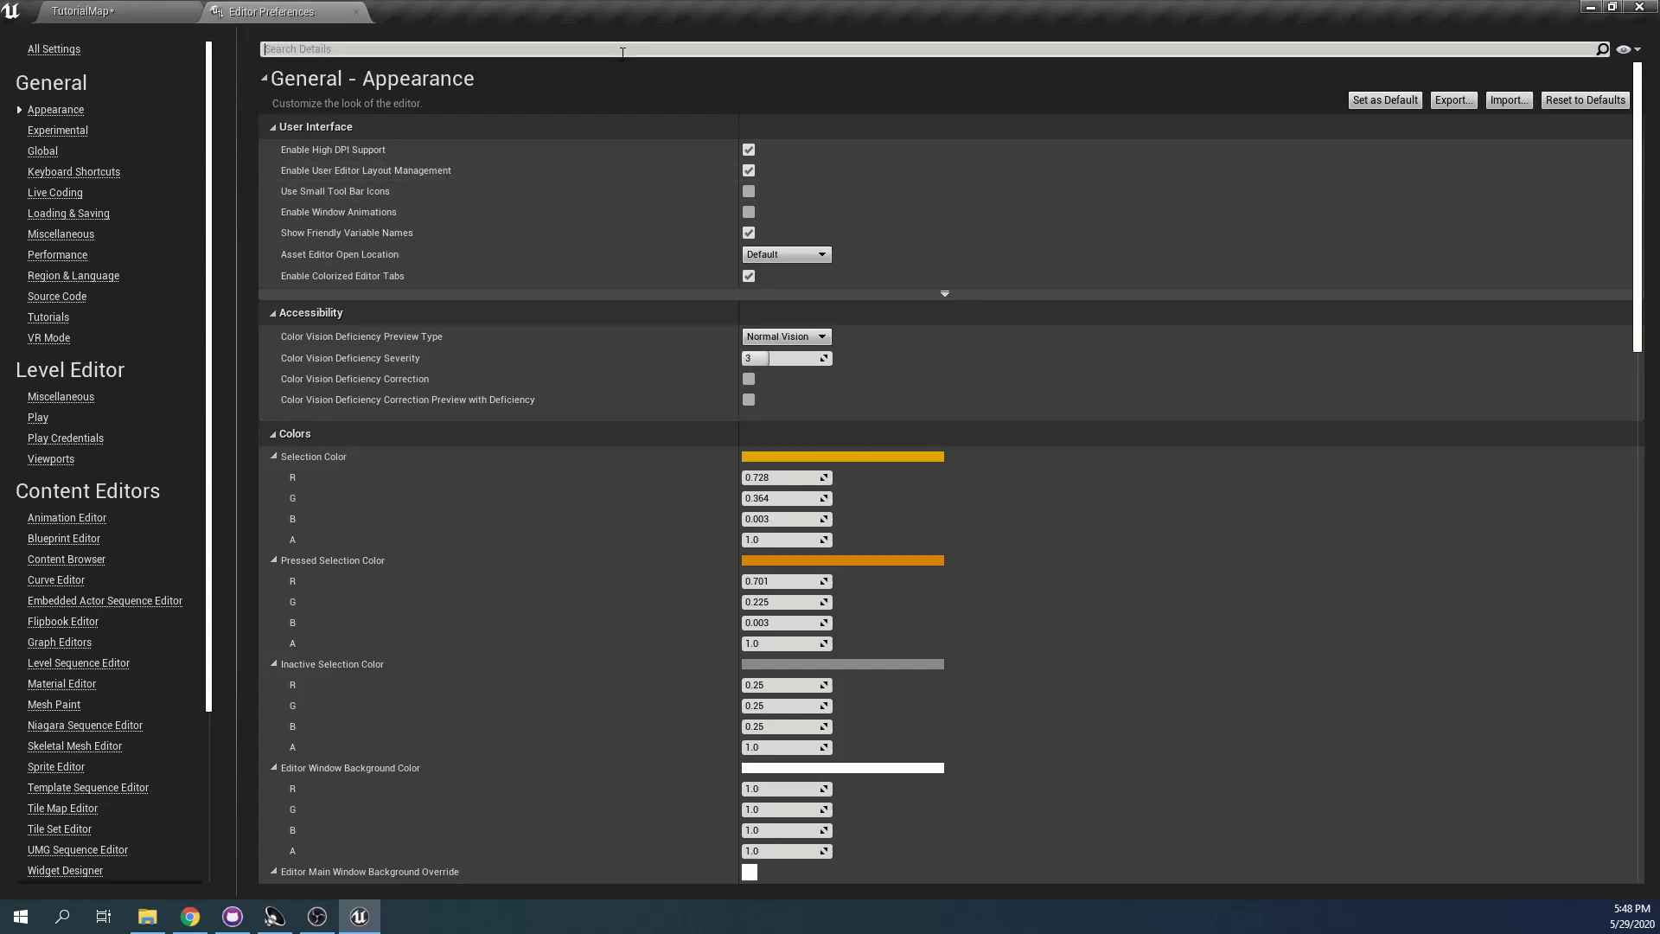
left_click(446, 49)
type("grid")
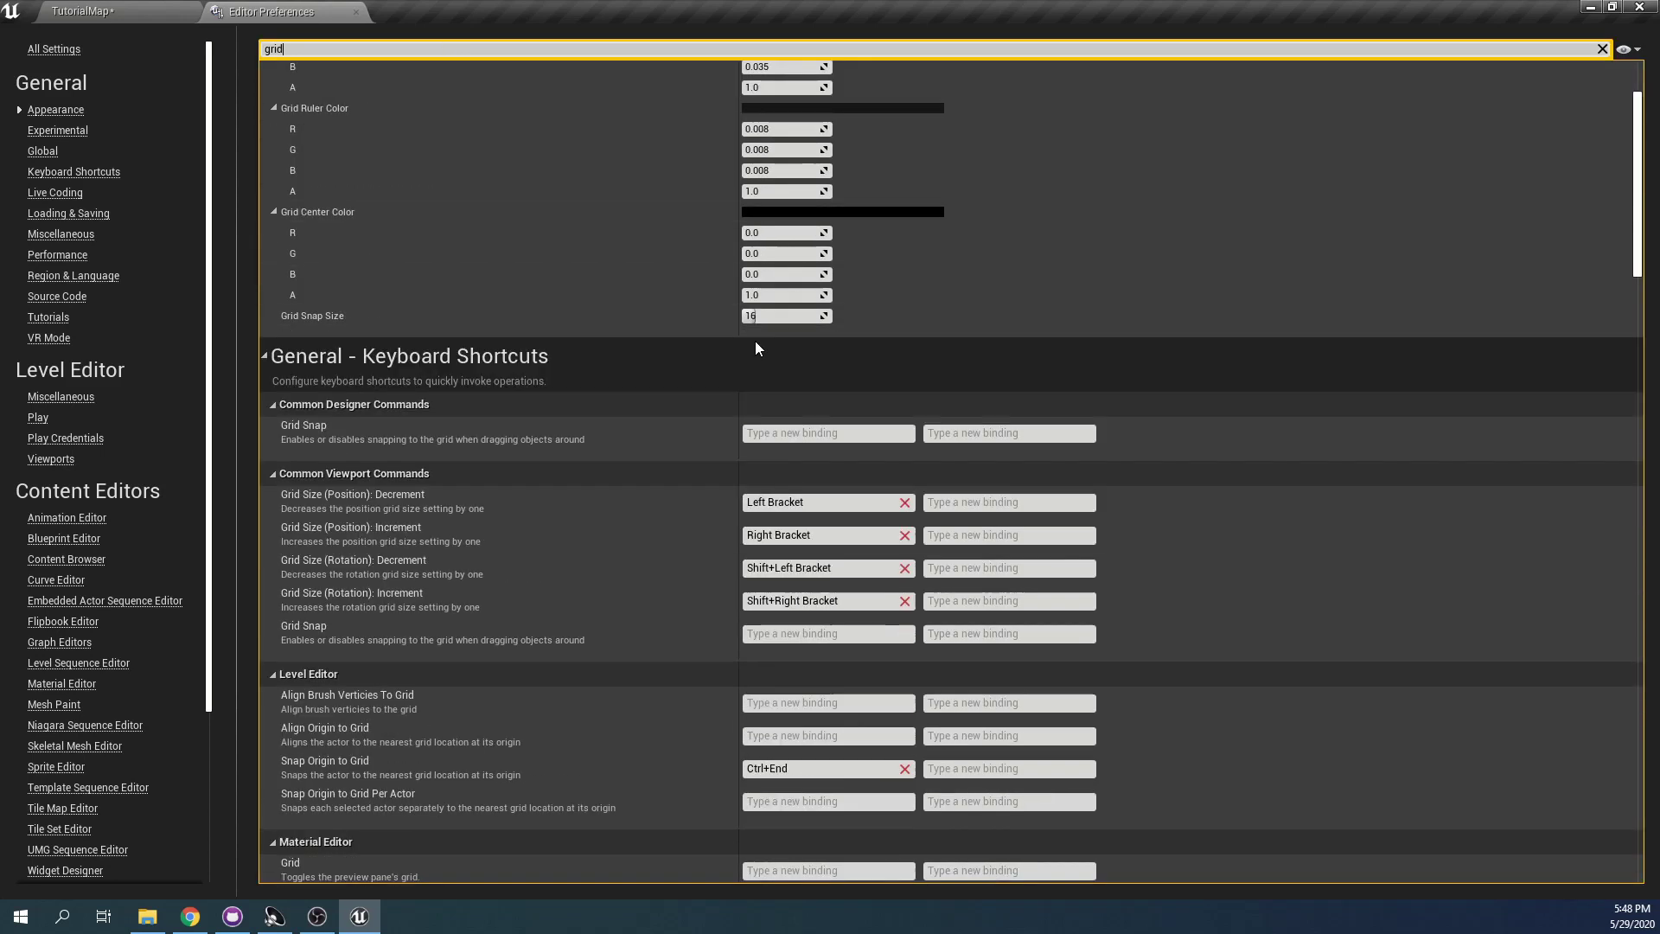
scroll(755, 340, "down", 15)
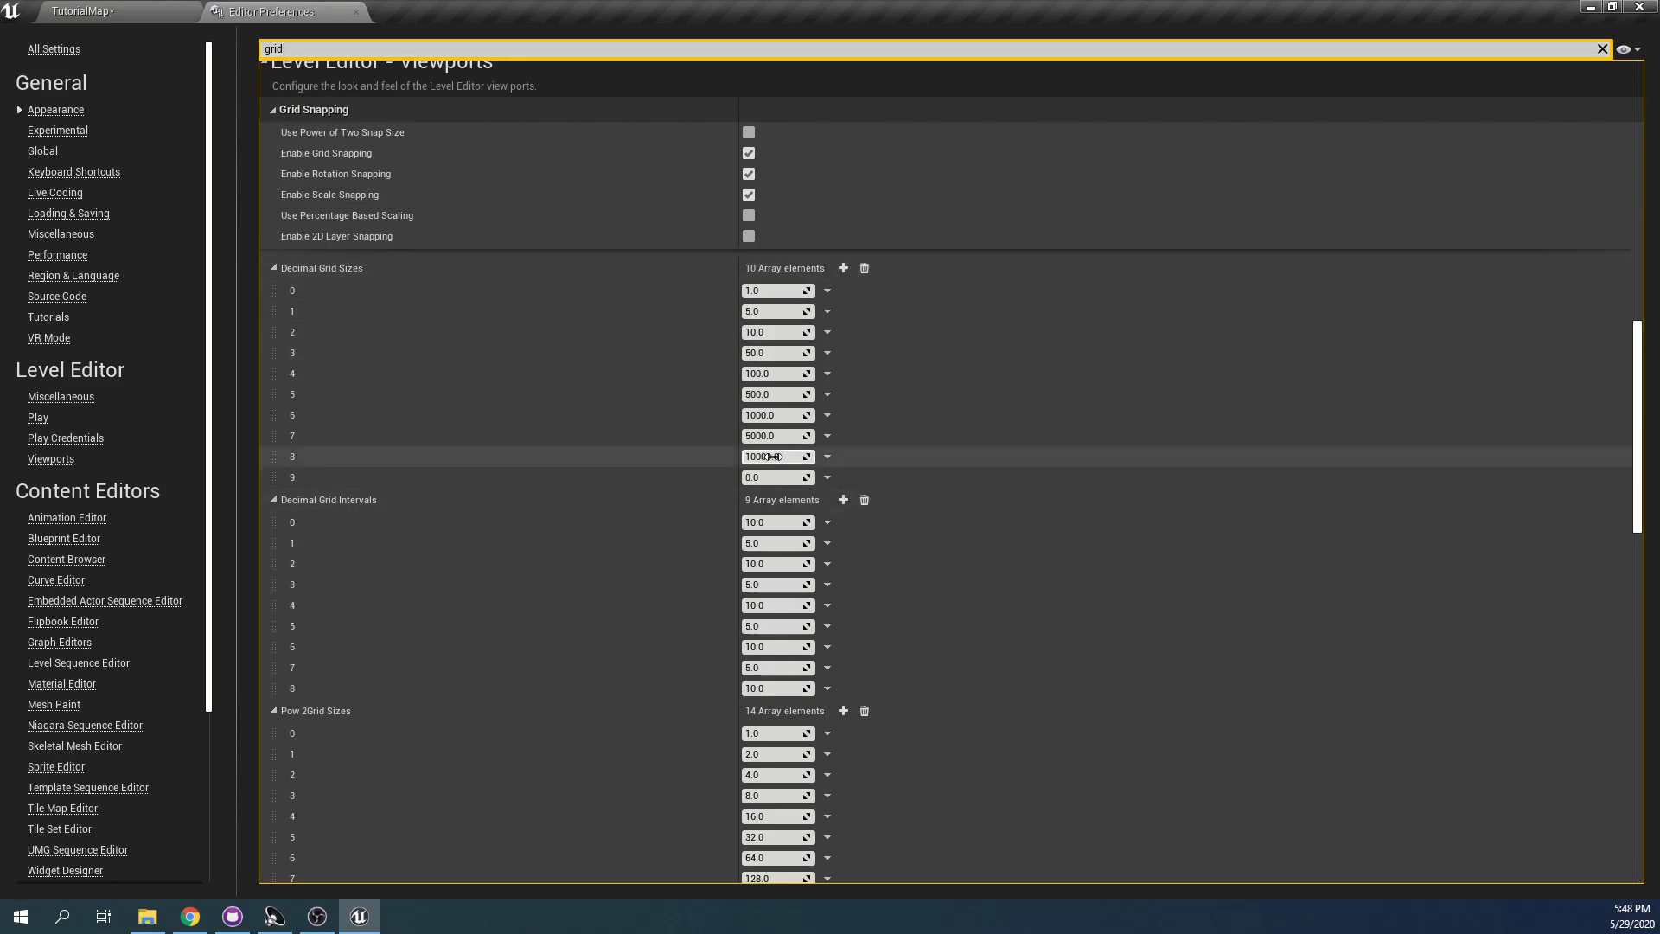
left_click(844, 269)
left_click(771, 478)
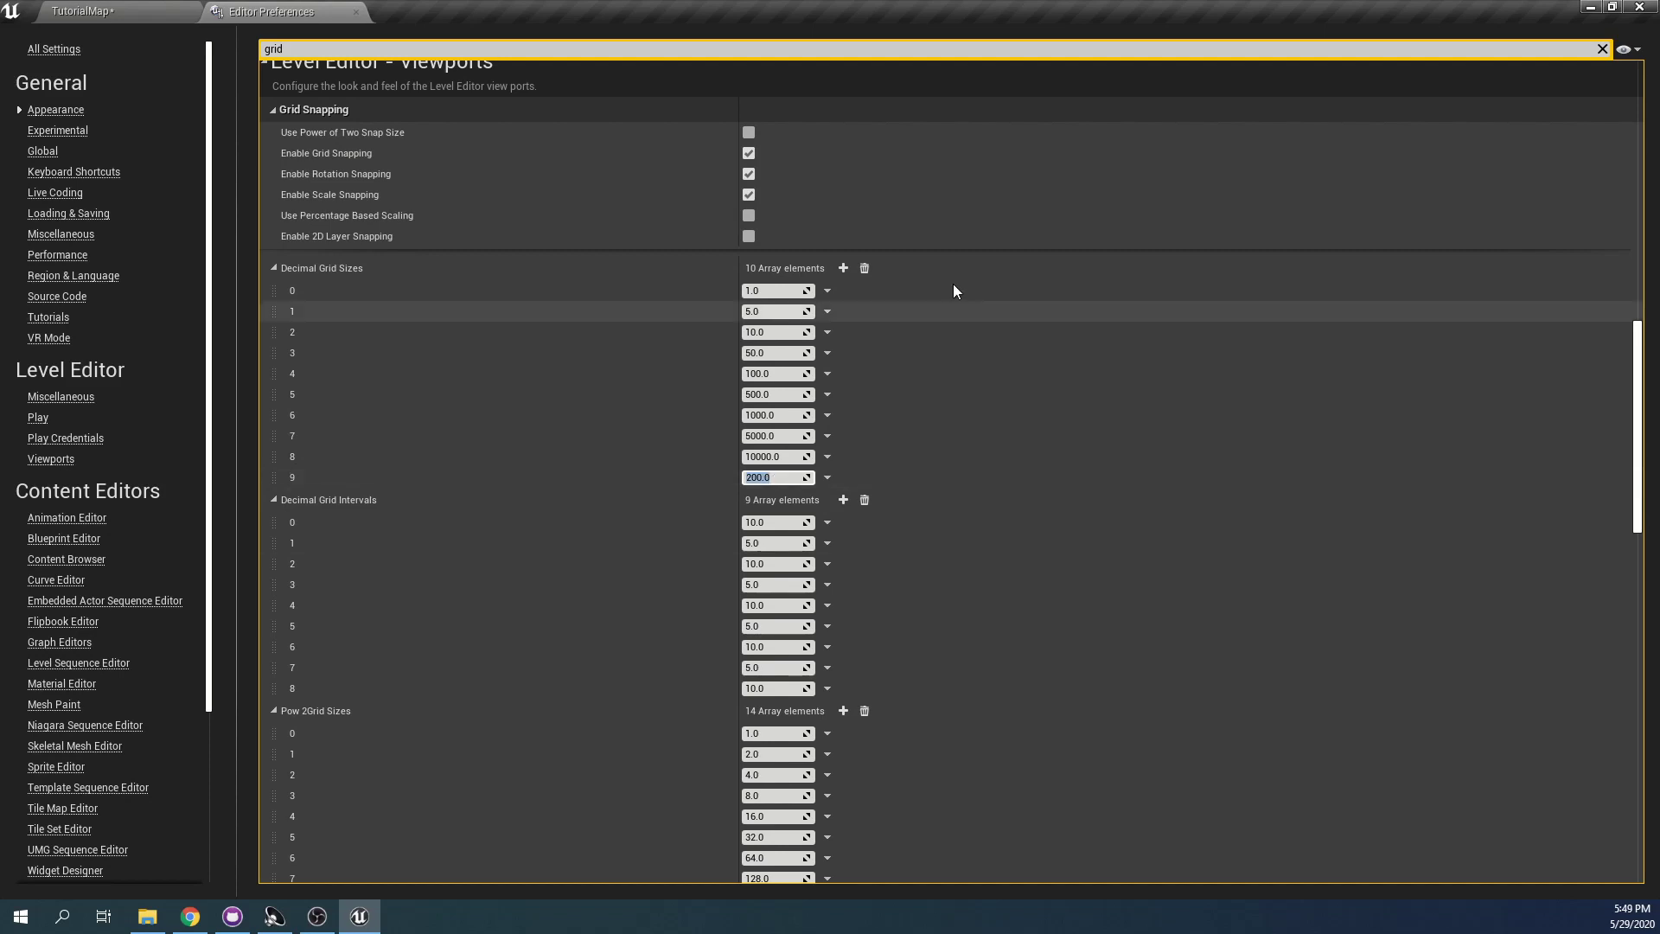
left_click_drag(271, 479, 283, 393)
Return to the TutorialMap level and set the position grid snap to 200
left_click(87, 14)
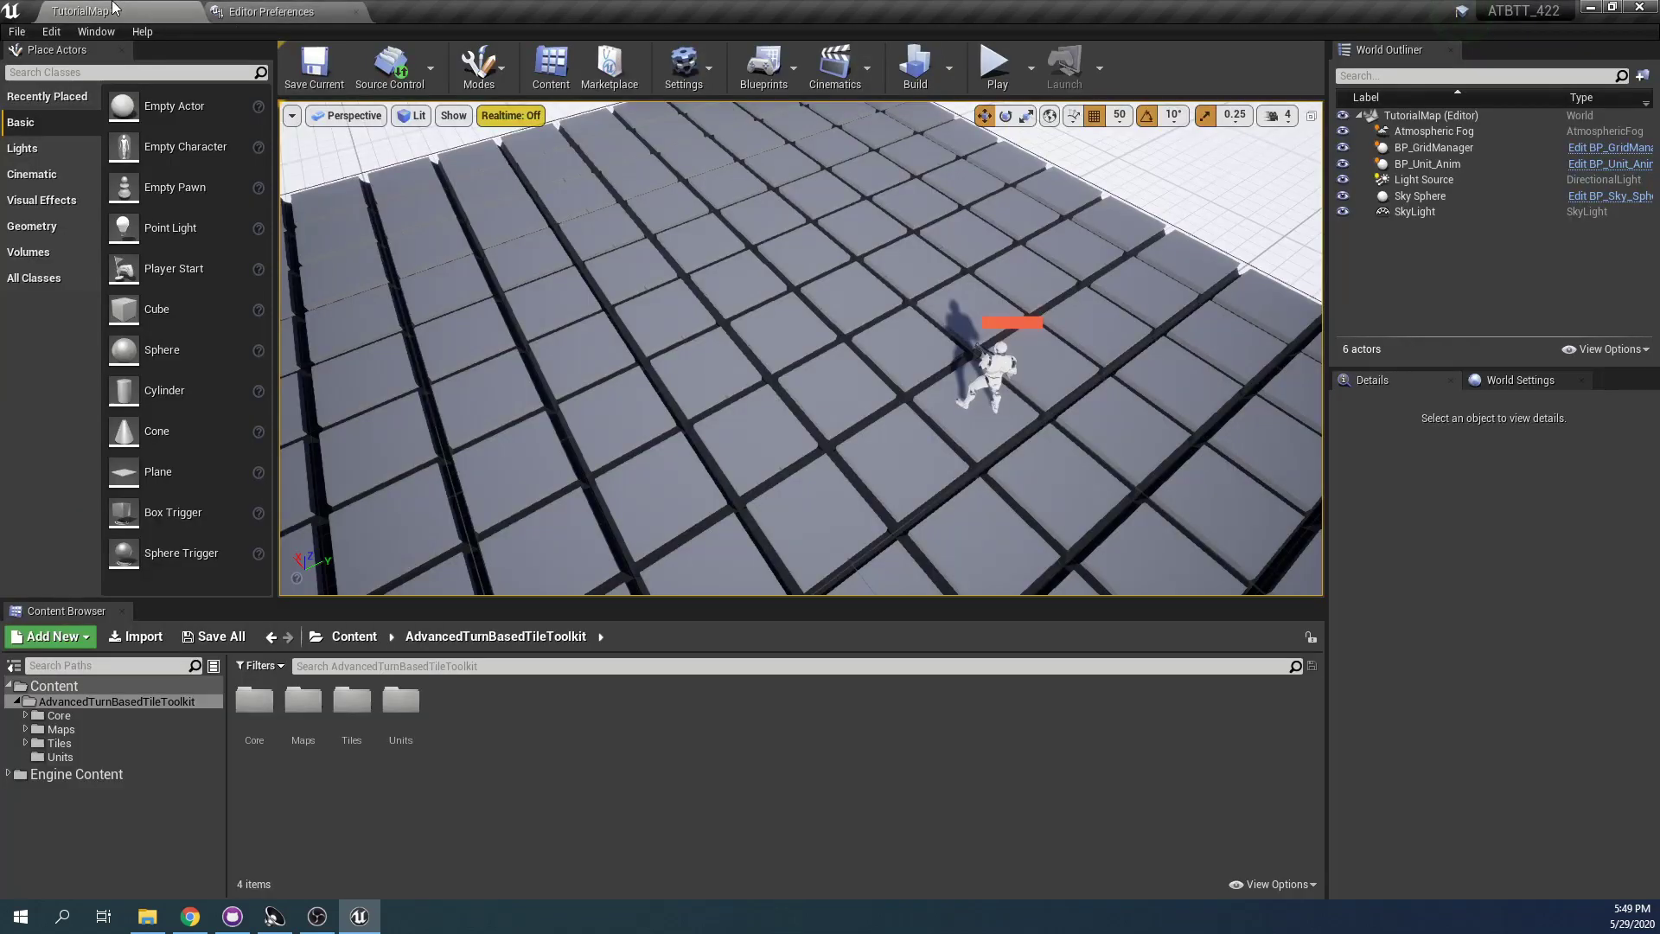
left_click(1122, 115)
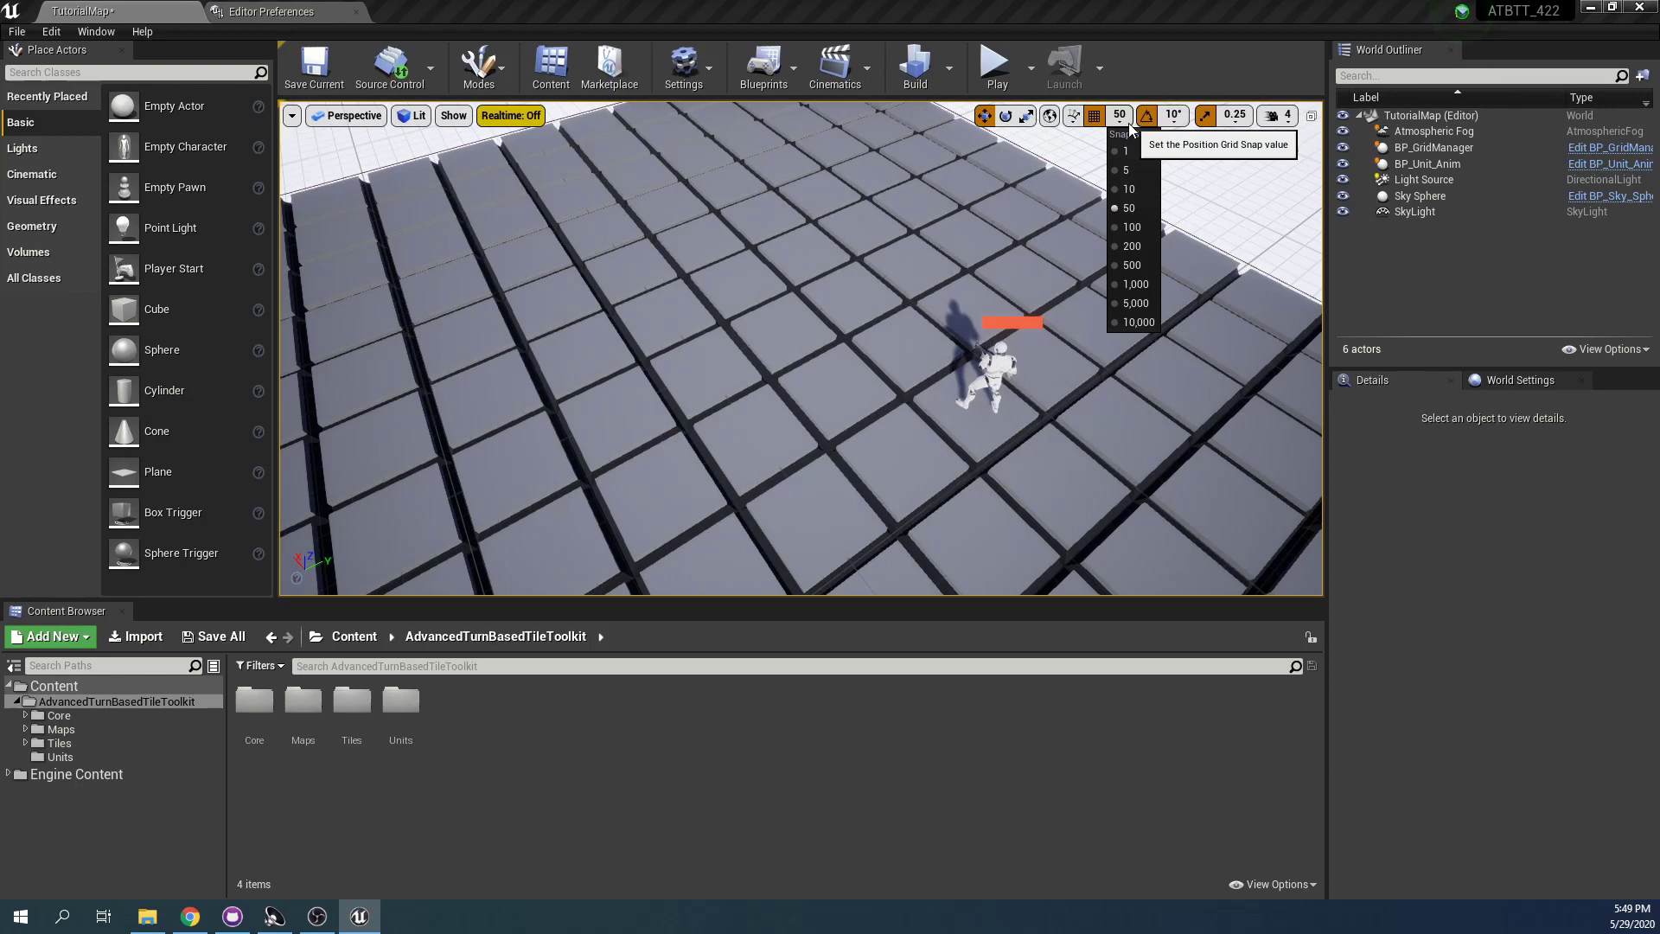
left_click(1146, 246)
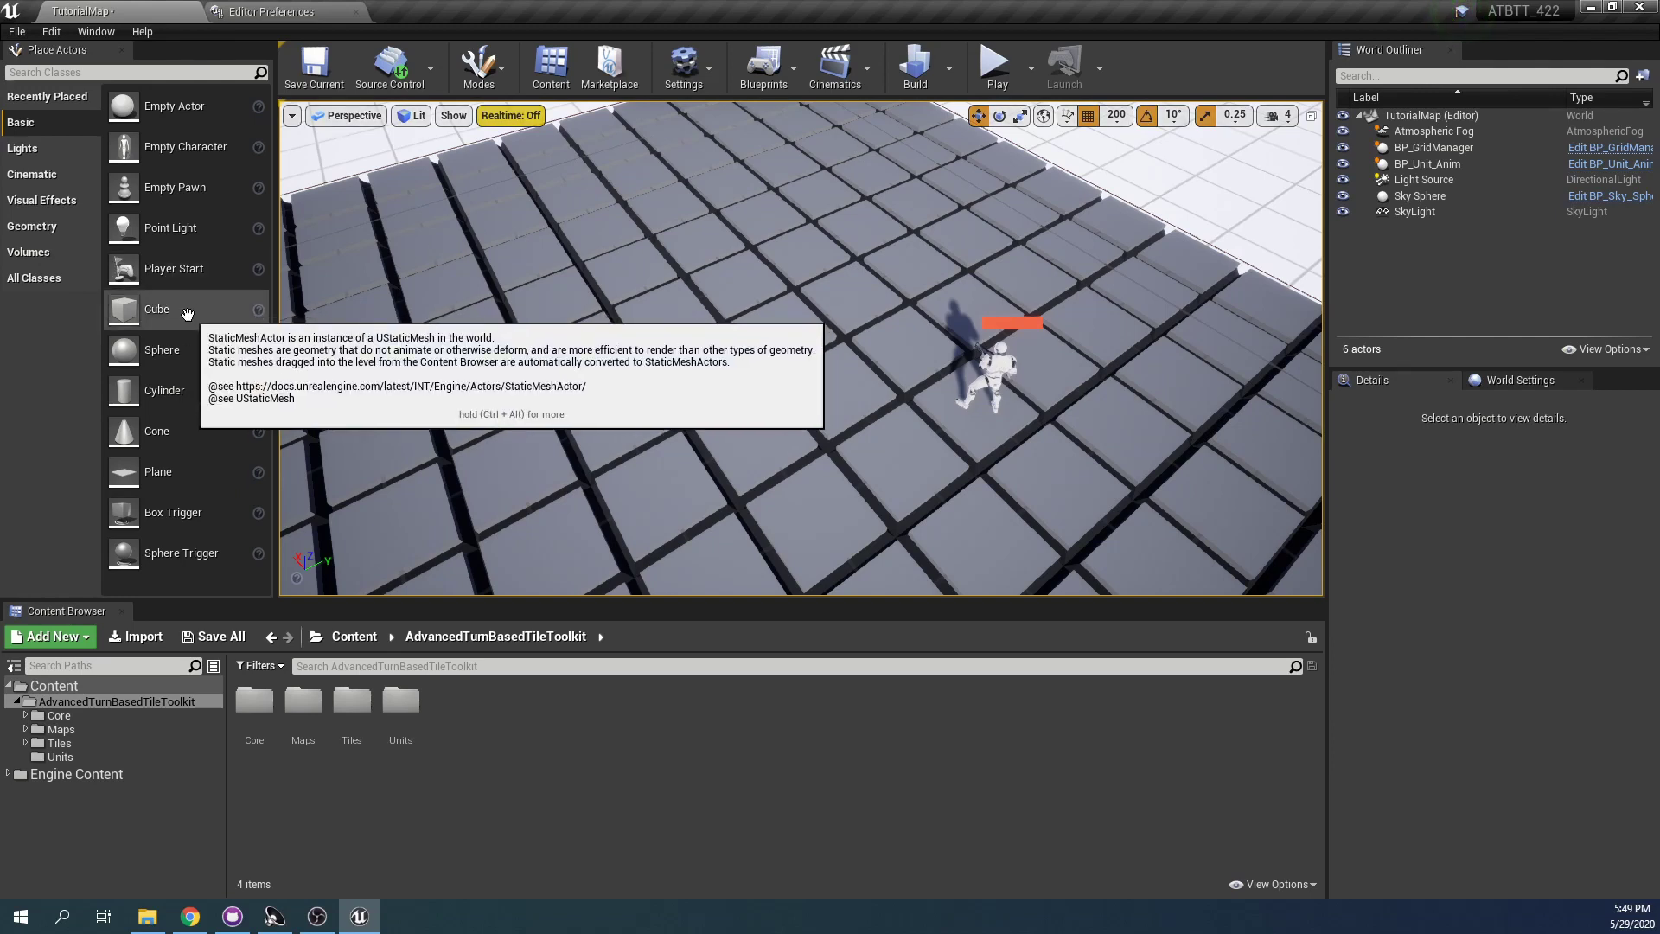
Place a cube on the grid near the unit and scale it horizontally into a flat square platform covering several tiles
left_click_drag(124, 308, 783, 327)
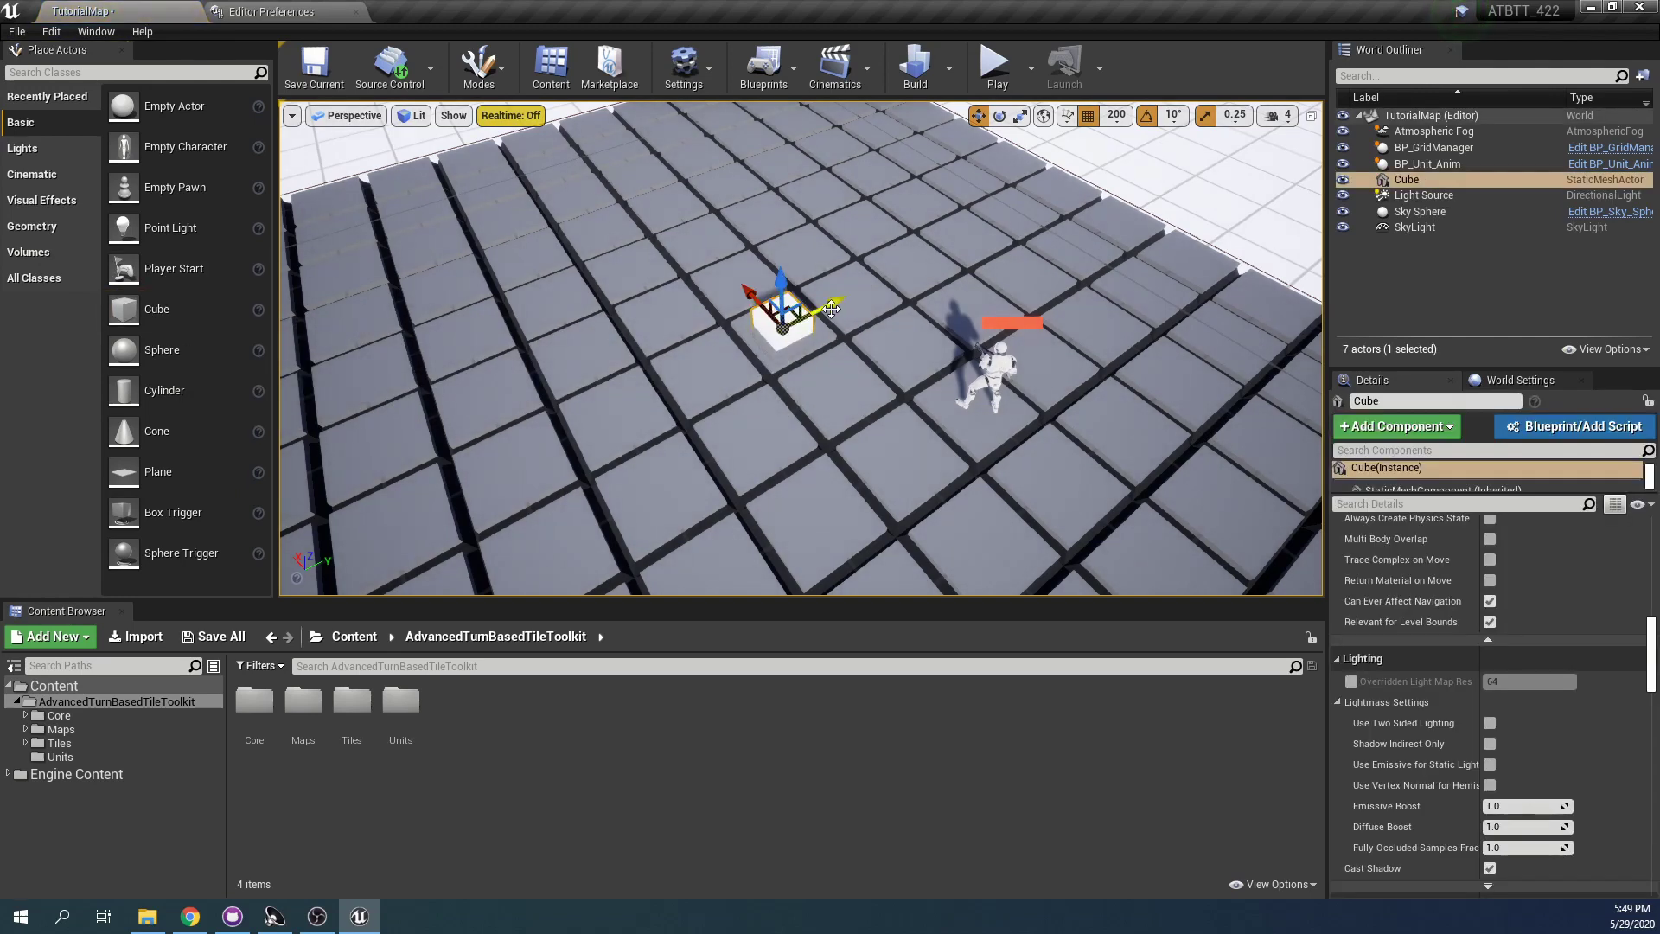
left_click_drag(893, 270, 818, 309)
left_click(791, 324)
key("r")
key("d")
right_click_drag(847, 312, 833, 342)
left_click_drag(825, 343, 890, 316)
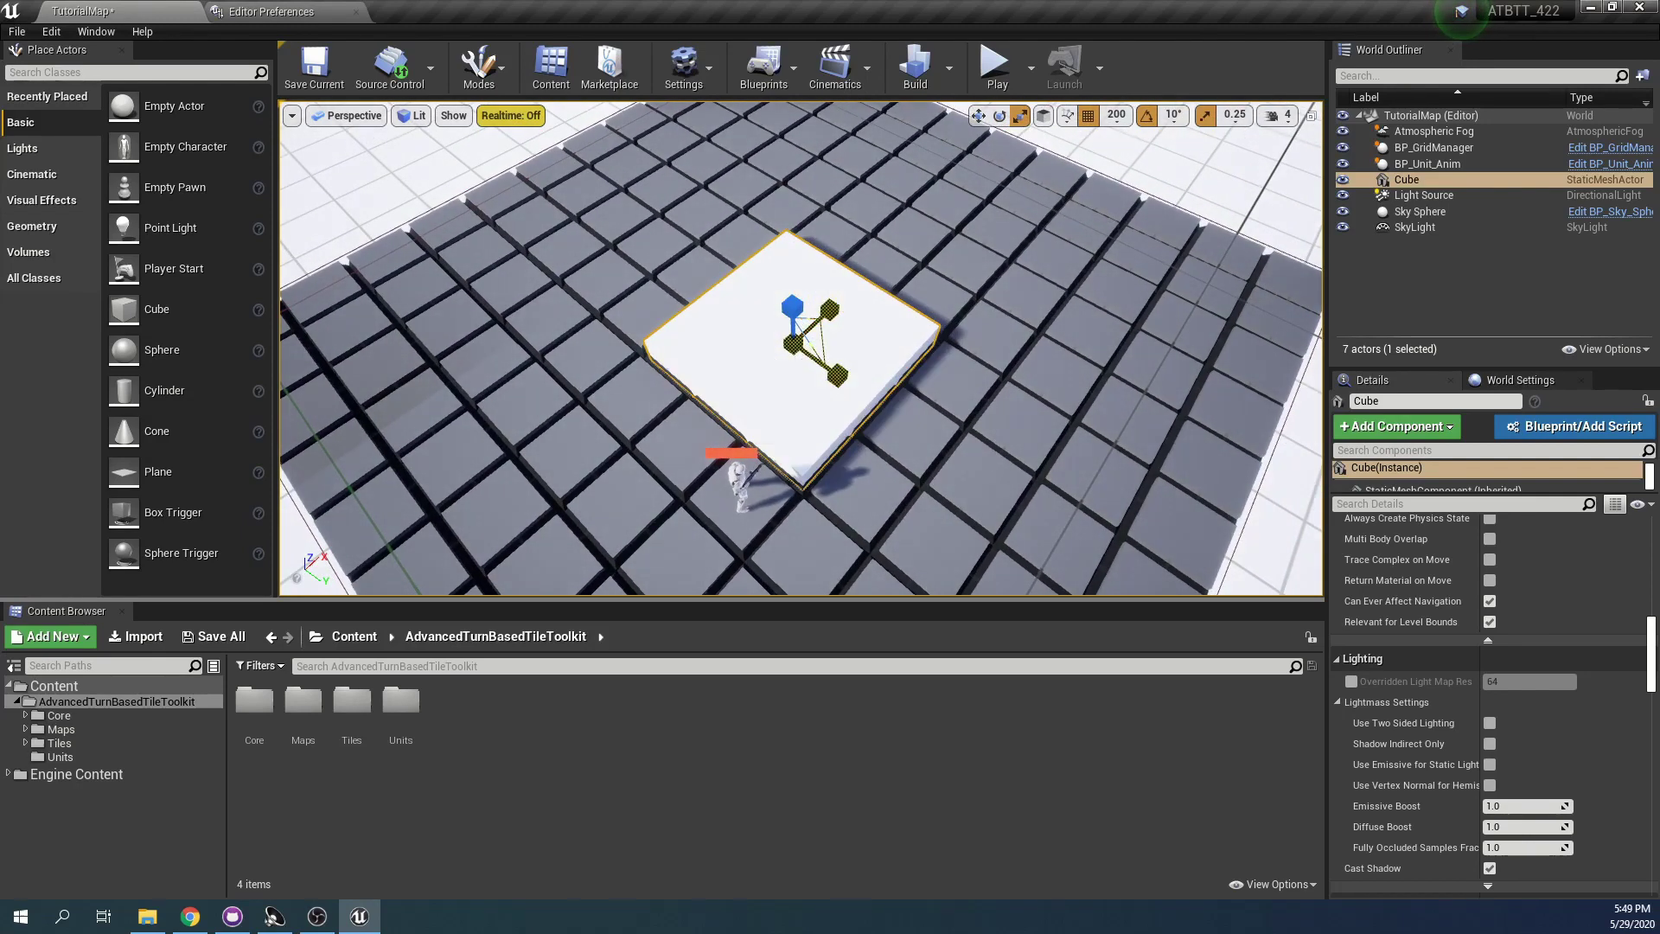
Duplicate the platform and place the copy beside the original, leaving a gap between them
key("a")
right_click_drag(837, 337, 947, 346)
key("w")
left_click_drag(791, 355, 1190, 373, "alt")
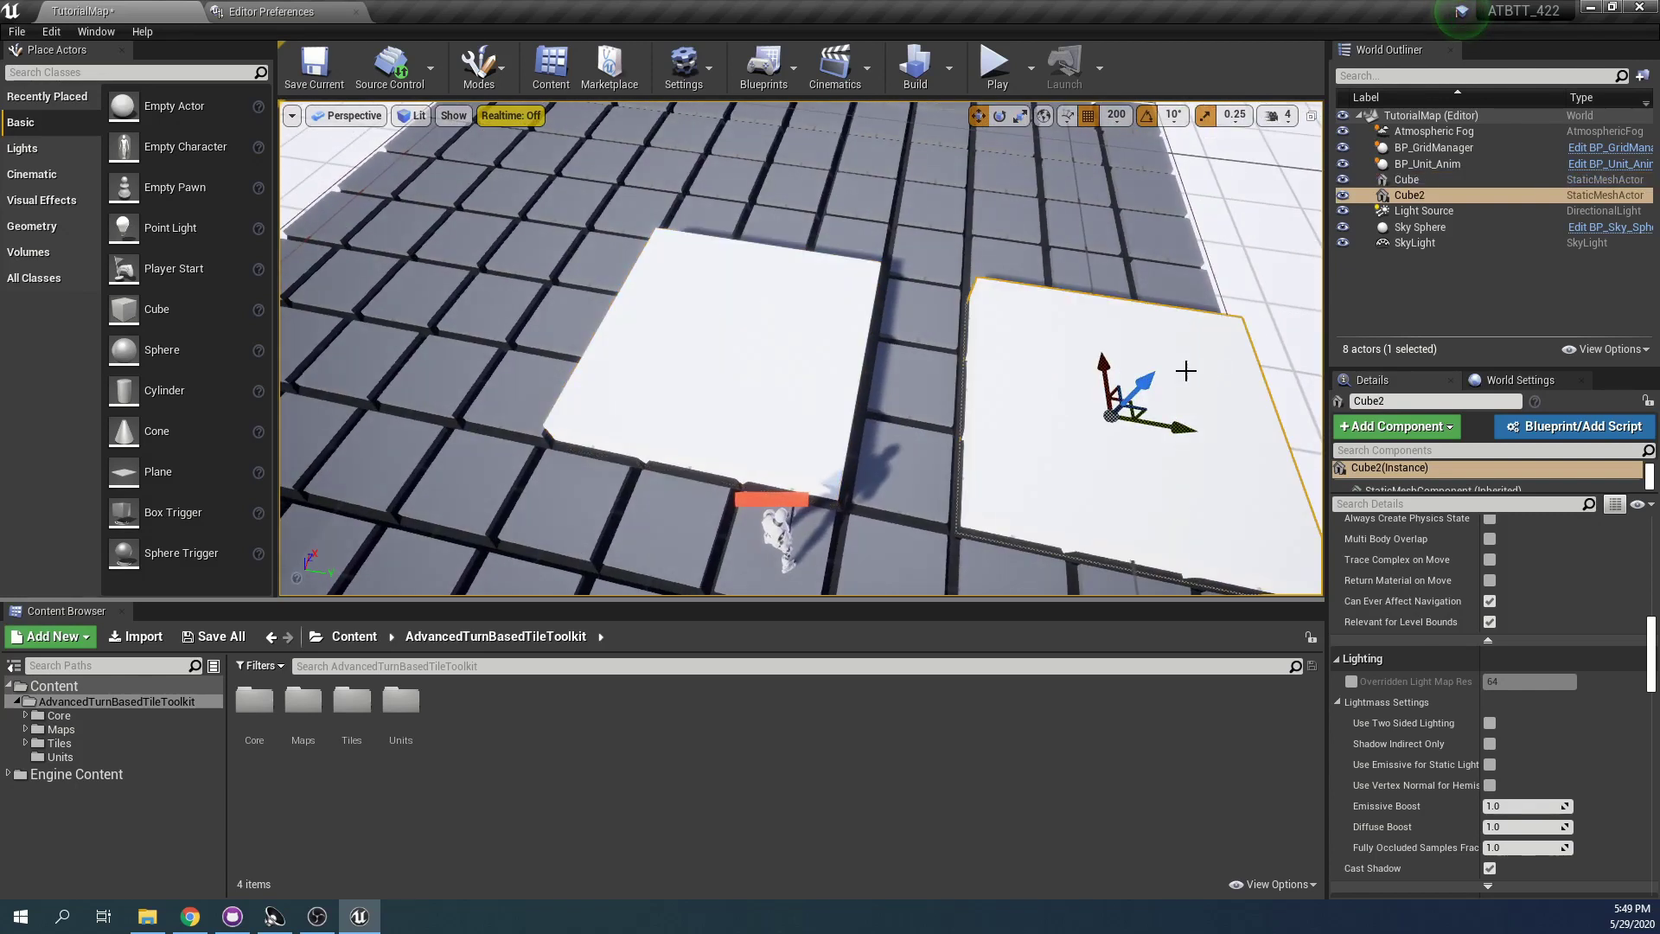
Duplicate the platform once more and place the copy in the gap between the other two
right_click_drag(1186, 371, 1227, 370)
key("s")
left_click_drag(1074, 357, 834, 372, "alt")
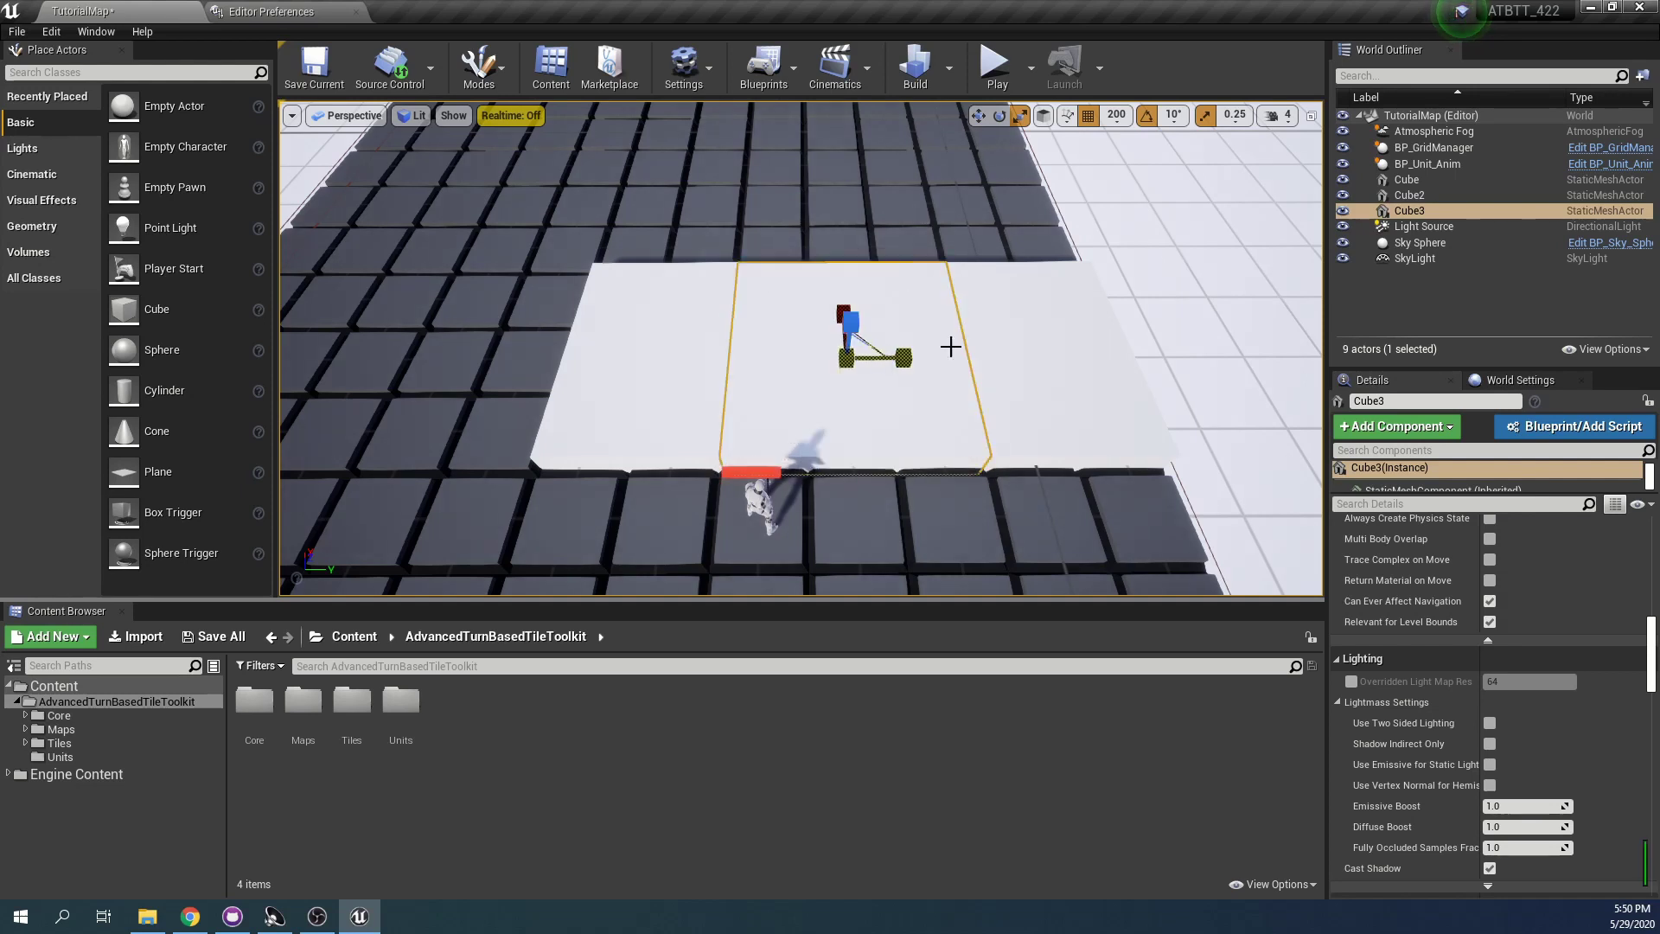
Undo the middle cube's last change and scale it down into a narrow bridge joining the two platforms
key("ctrl+z")
key("d")
right_click_drag(951, 345, 865, 351)
key("w")
mouse_move(747, 276)
left_mouse_down()
mouse_move(765, 261)
mouse_move(735, 287)
left_mouse_up()
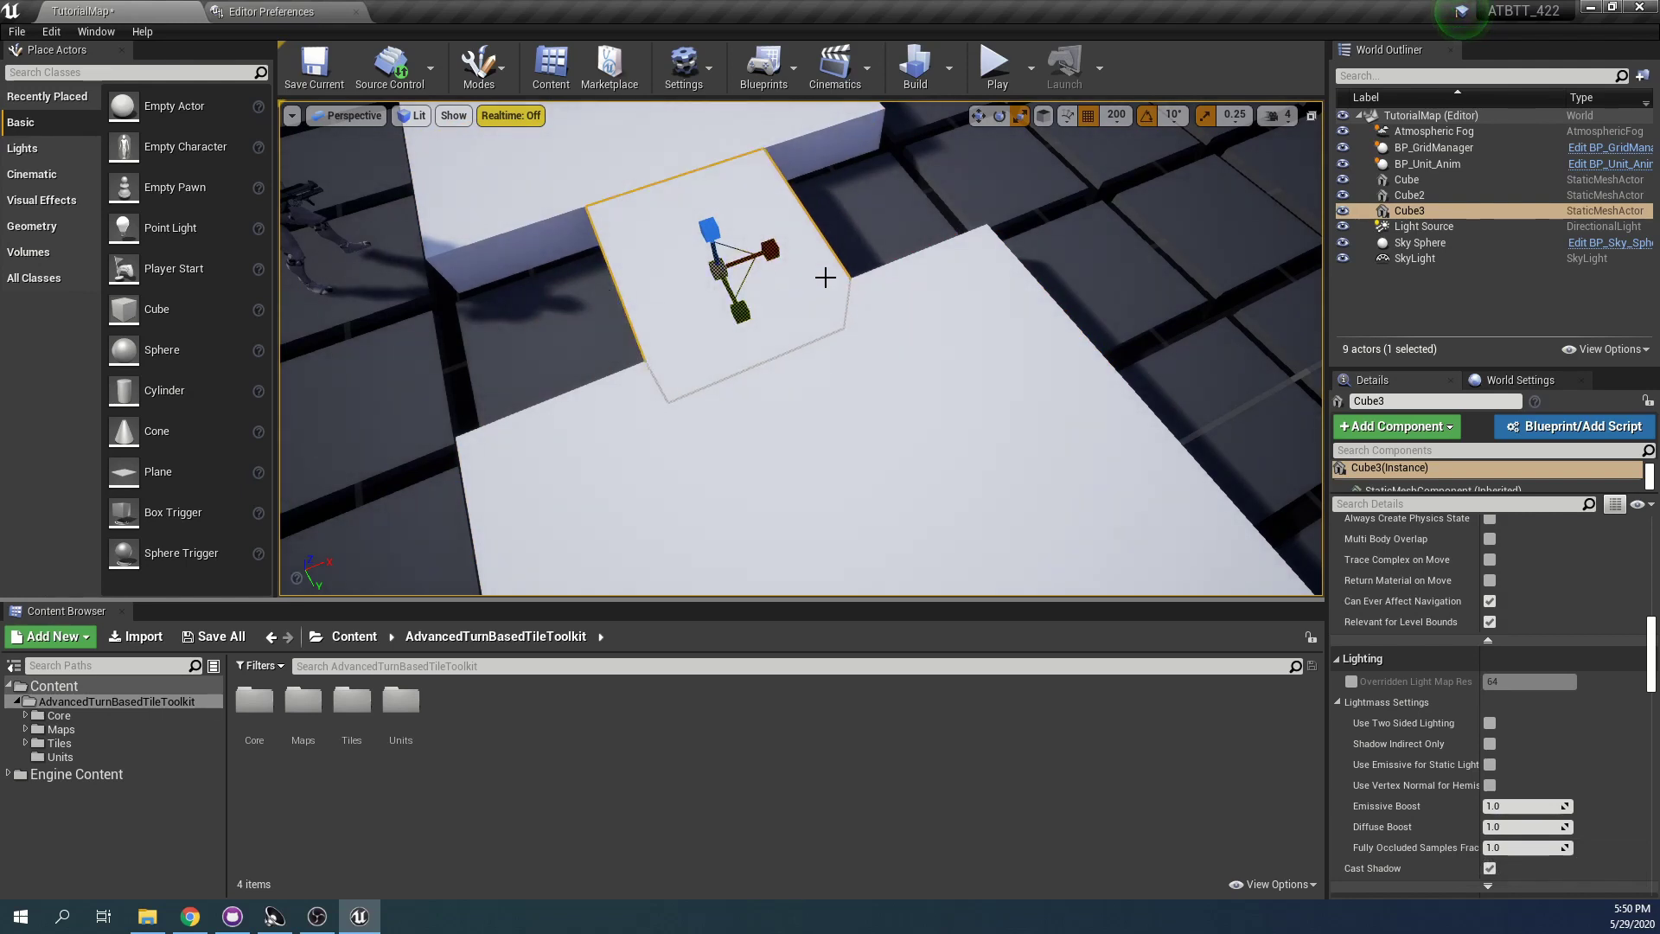
Move the unit from the lower grid tiles up onto the neighbouring cube platform, next to the bridge
key("s")
key("a")
right_click_drag(825, 278, 986, 278)
left_click(645, 396)
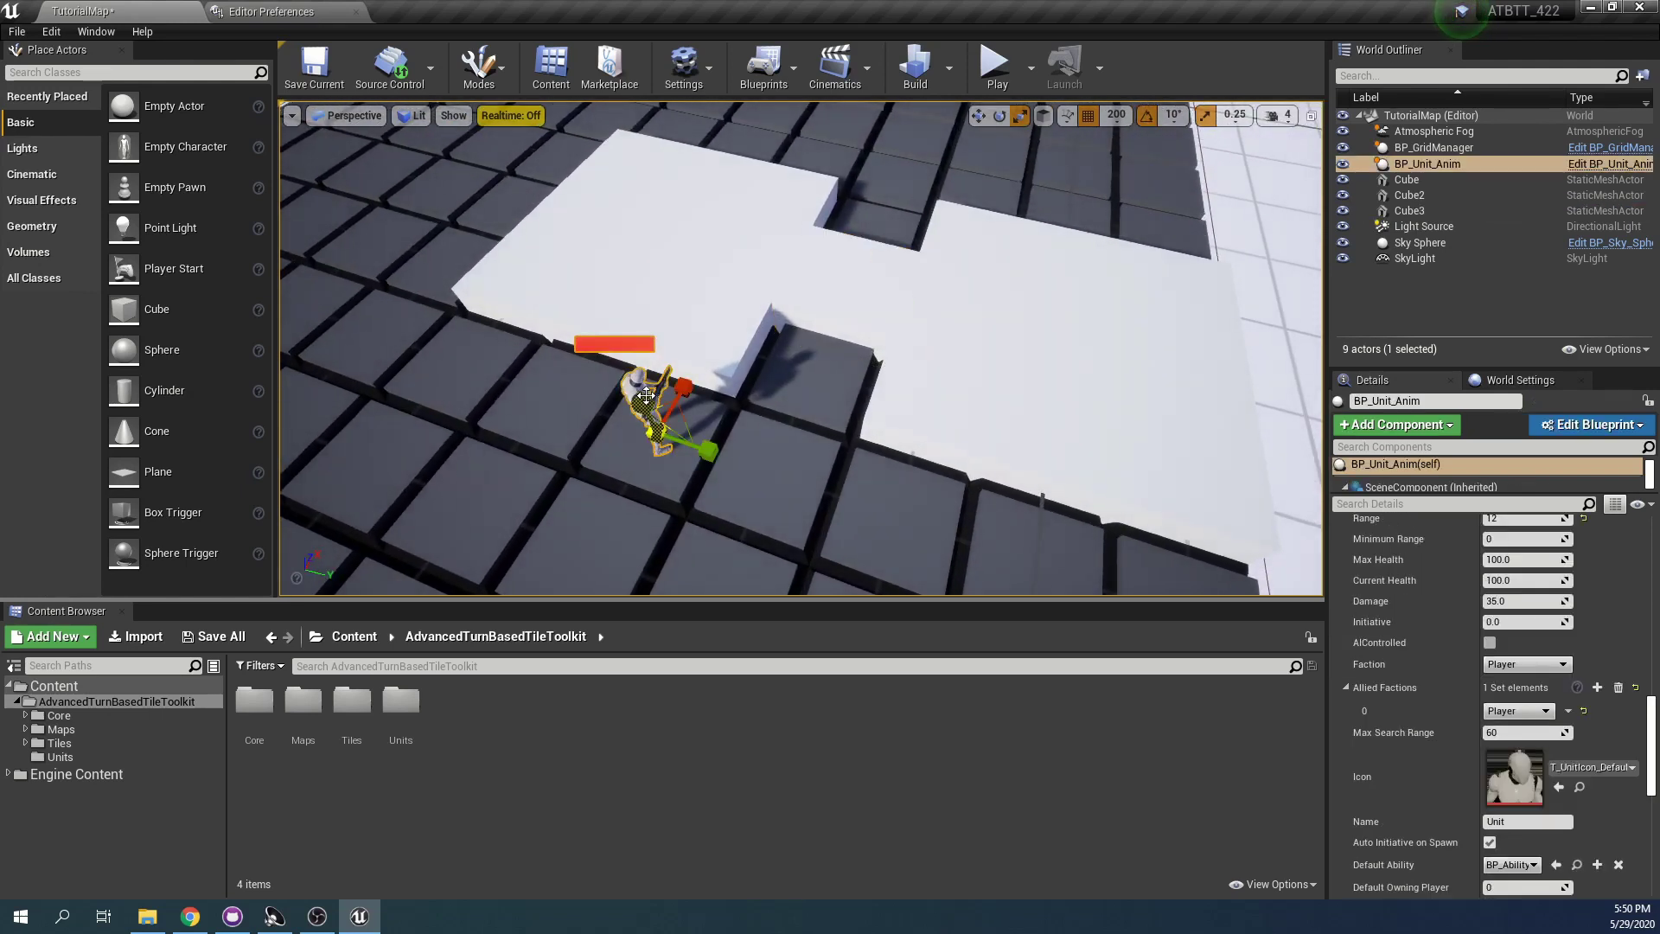
left_click_drag(699, 375, 813, 190)
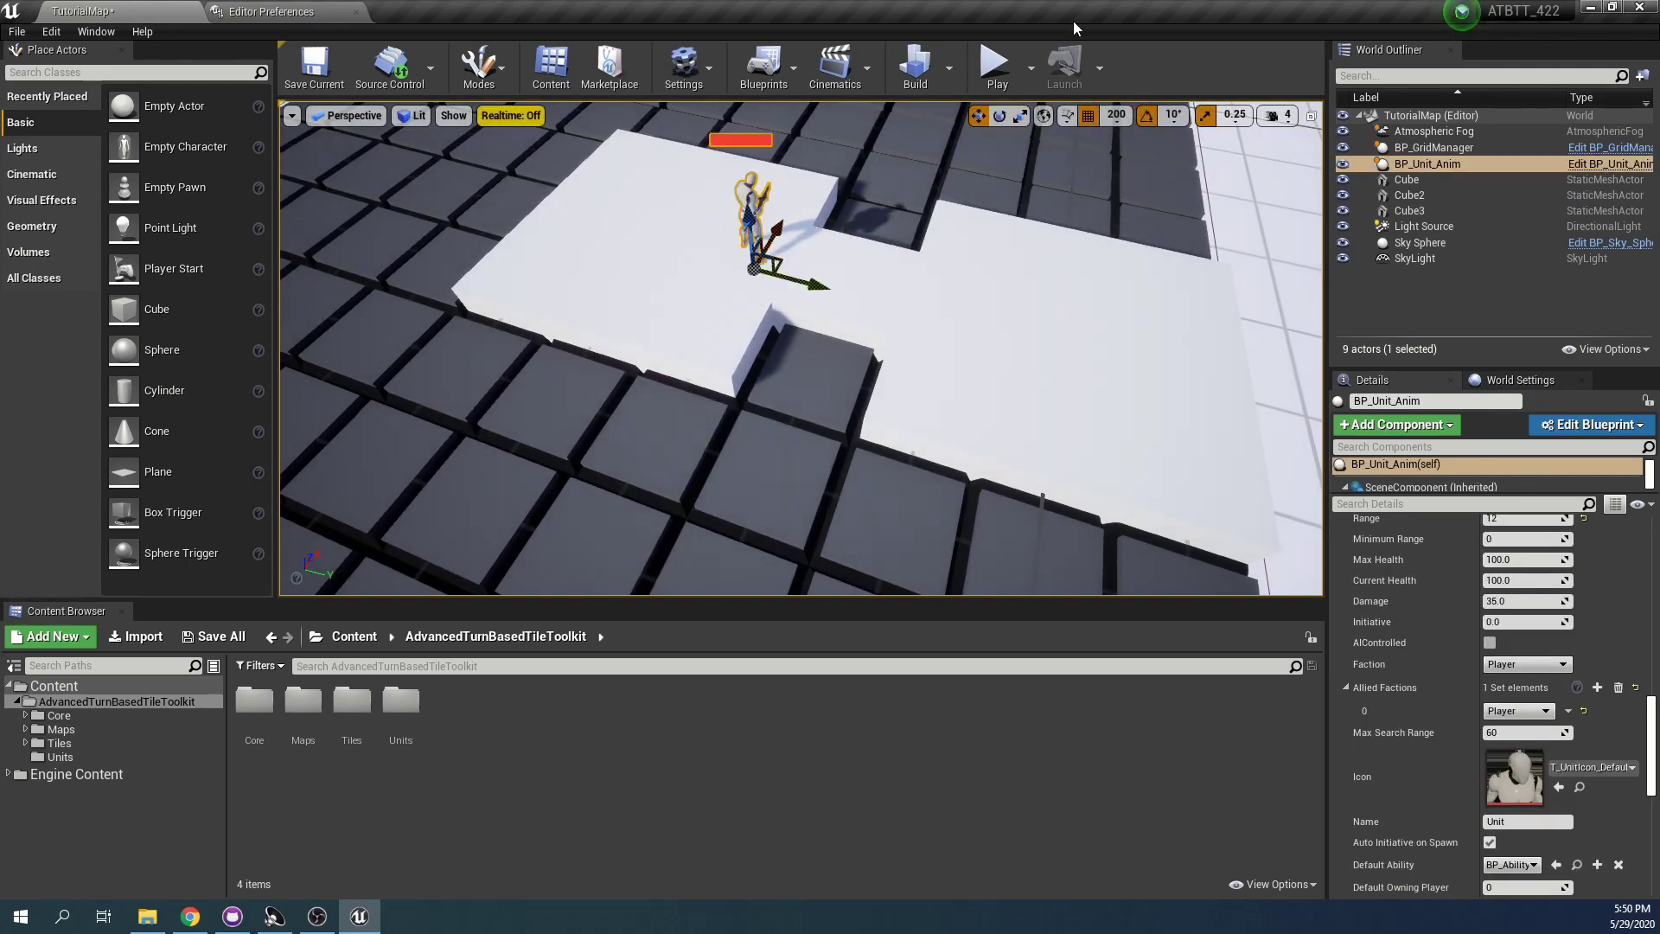
Play-test the level, checking the unit's movement range and paths over the platforms and surrounding tiles from several angles, and end the session
left_click(995, 66)
scroll(1013, 220, "down", 4)
key("q")
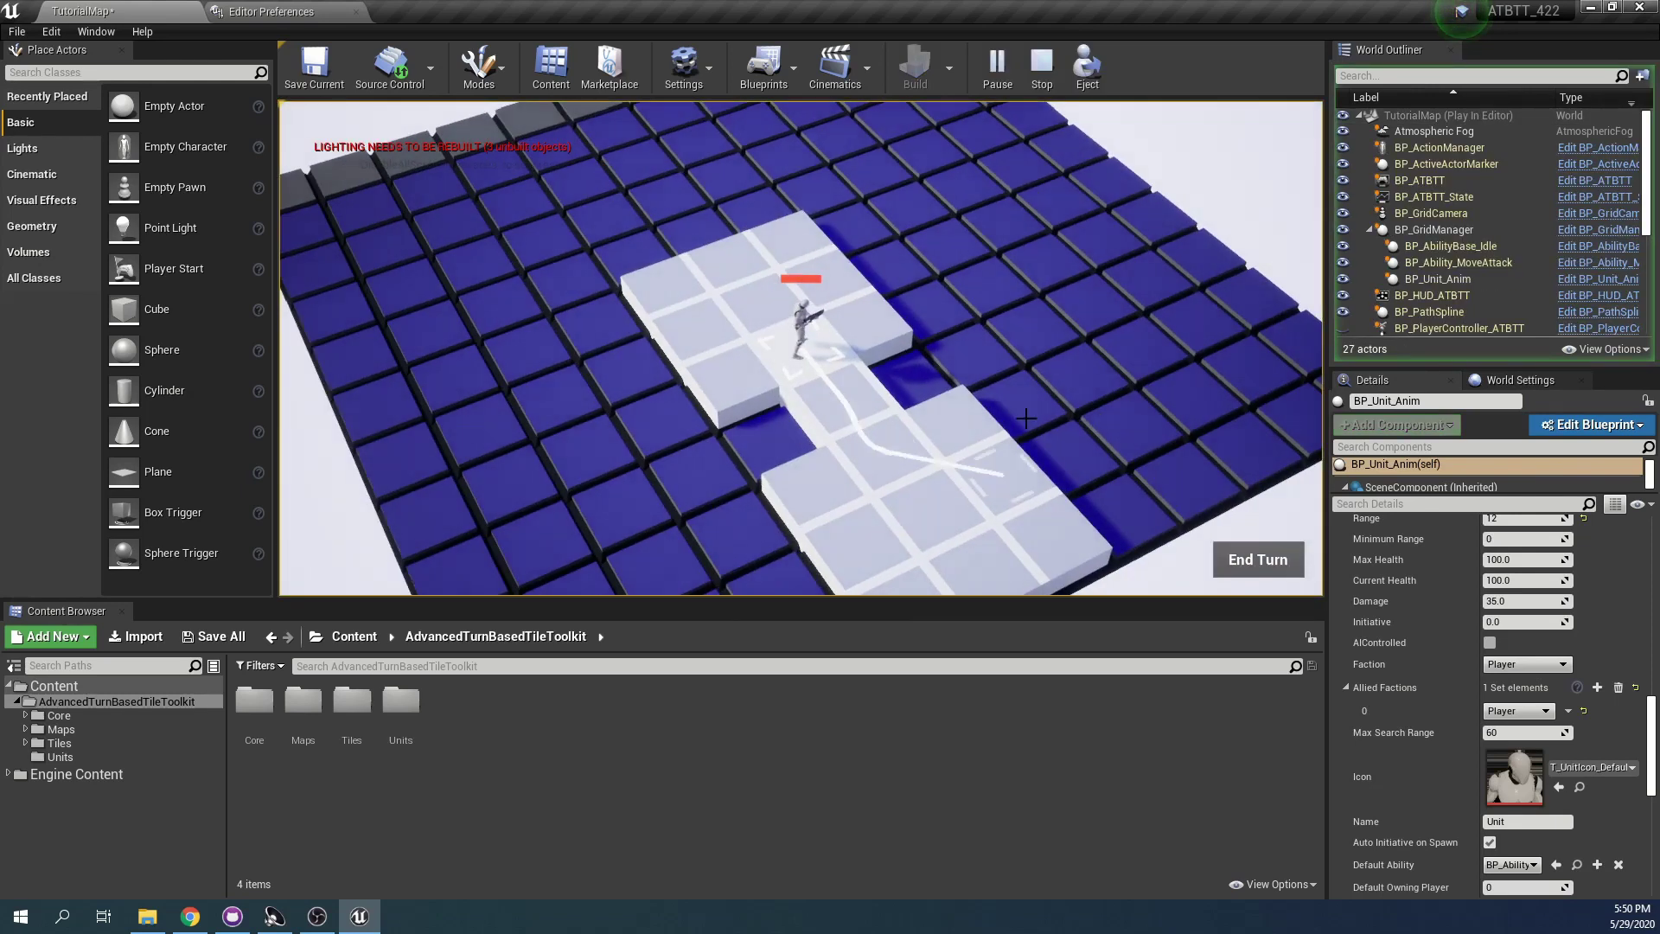
key("q")
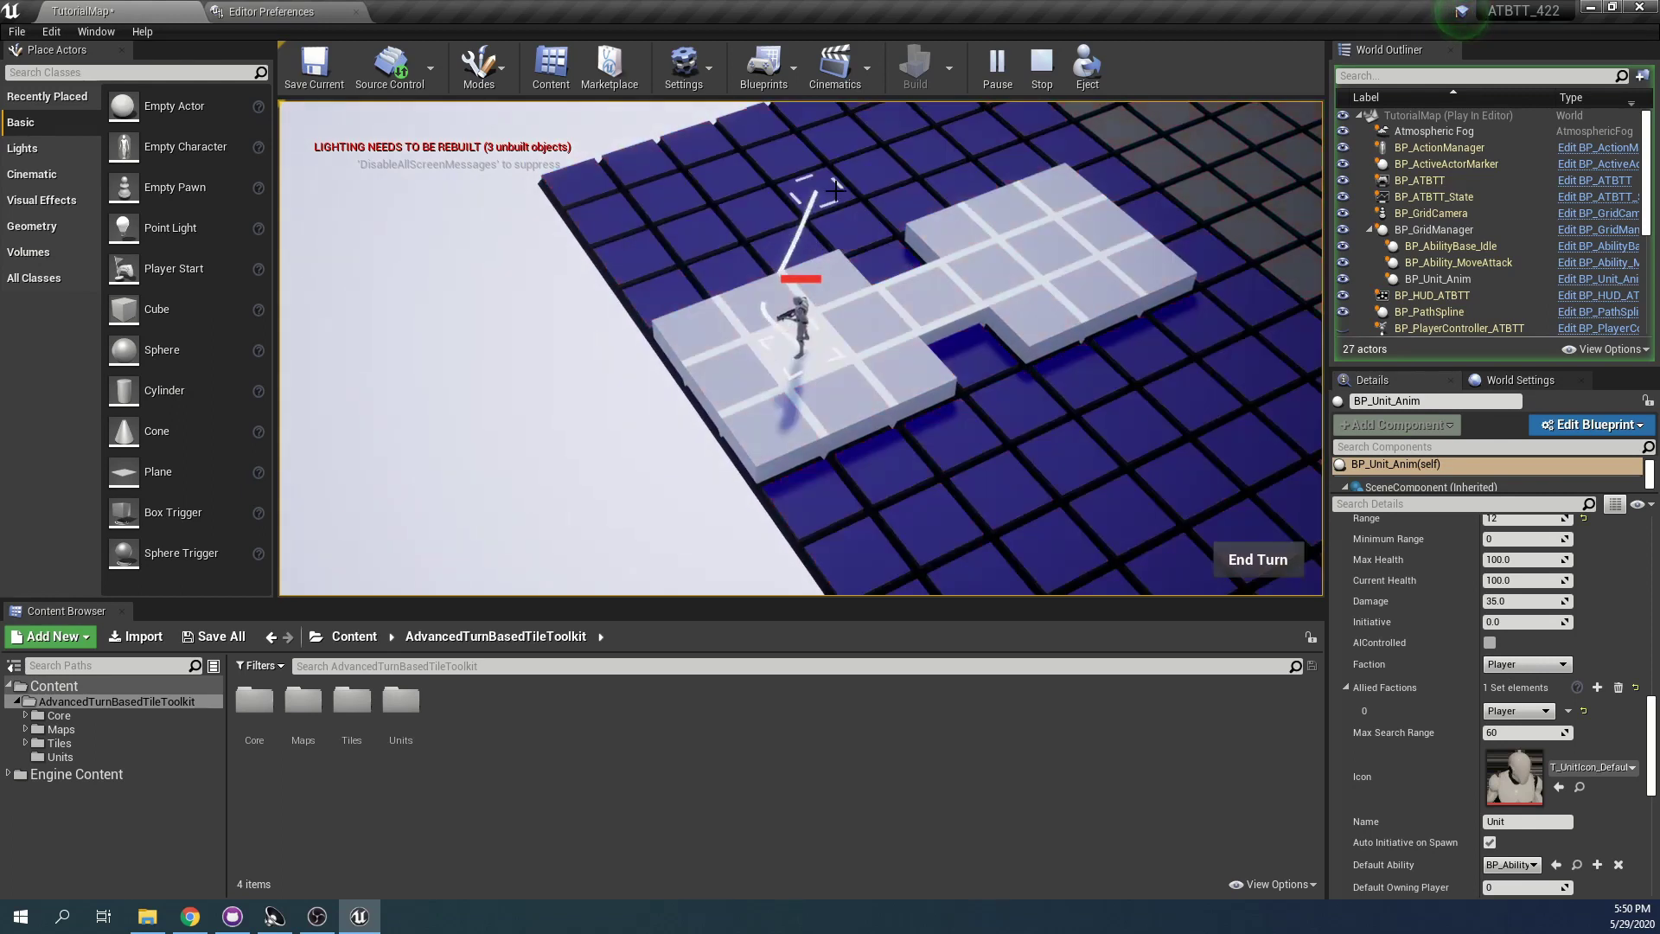
key("Escape")
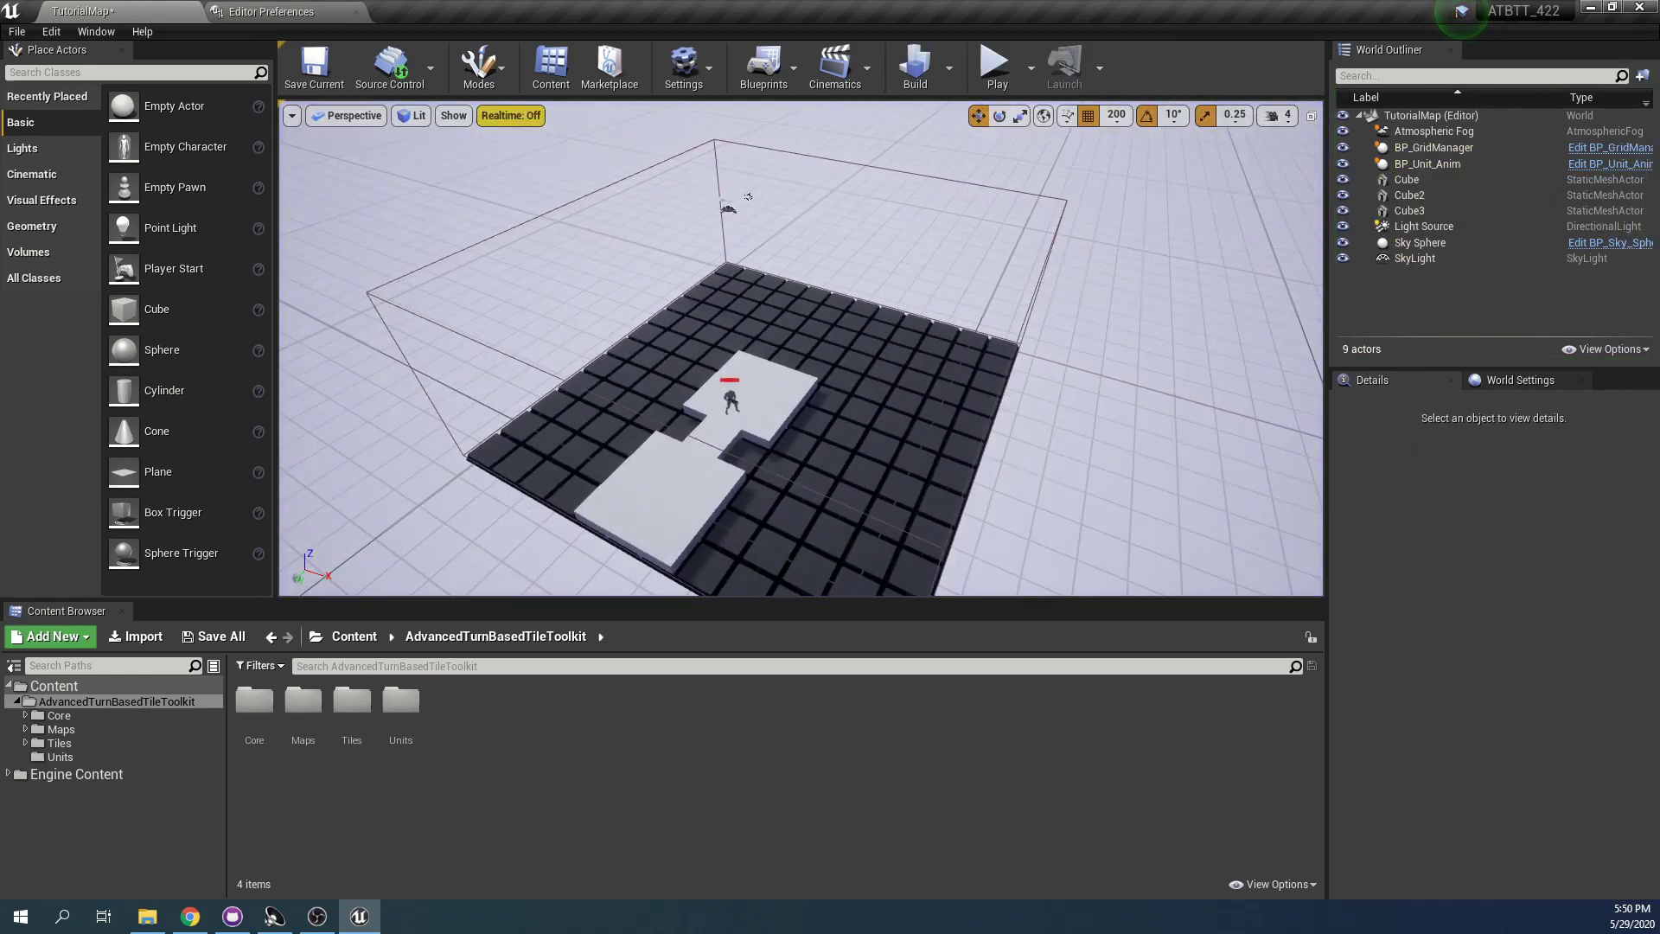
Turn off Collision Plane Walkable in the grid manager's grid options
right_click_drag(1014, 440, 1116, 451)
left_click(1014, 440)
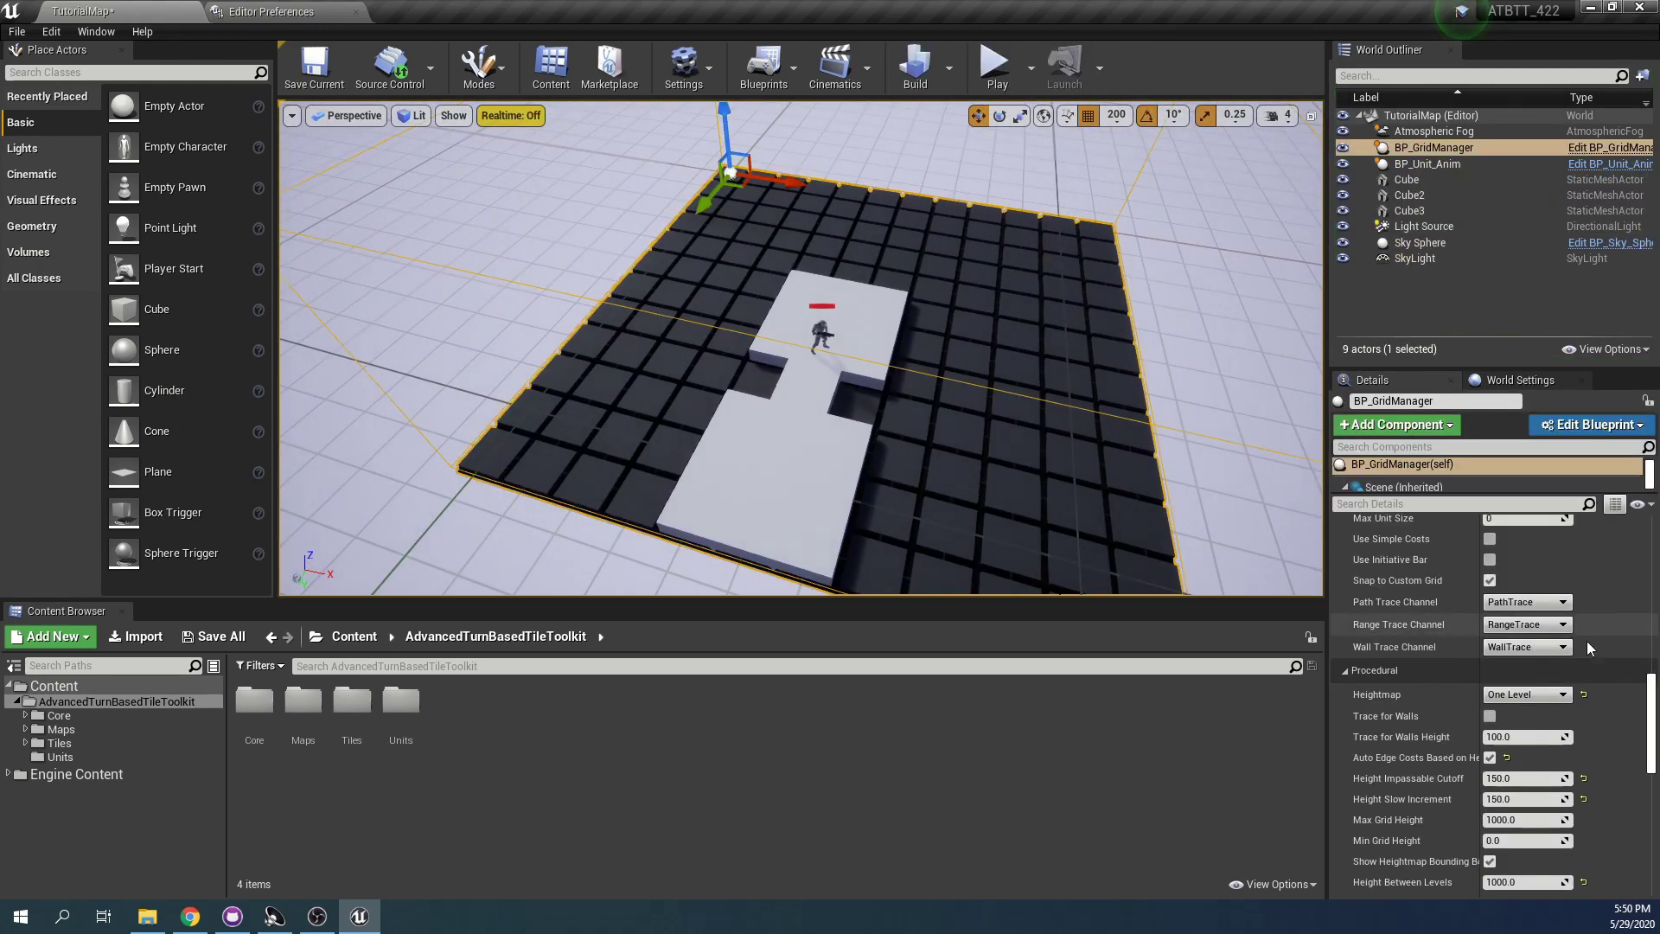
left_click_drag(1653, 698, 1653, 616)
scroll(1543, 672, "down", 2)
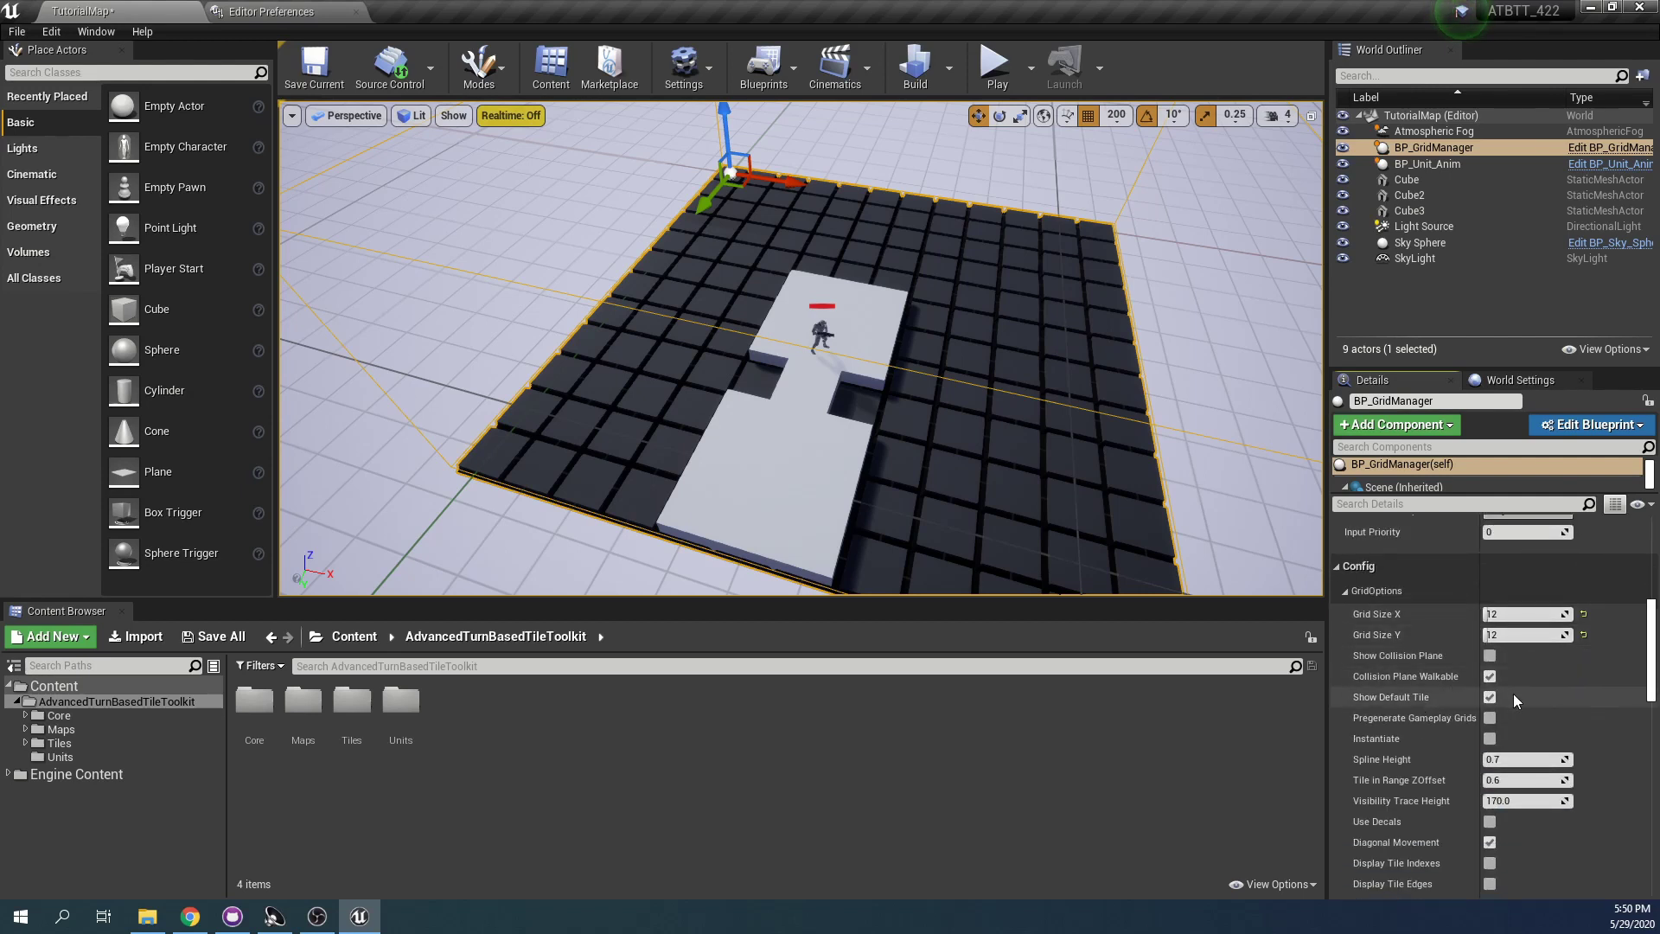
Play-test moving the unit across the bridge with the collision plane set as unwalkable, and end the session
left_click(994, 67)
middle_click_drag(1139, 193, 997, 596)
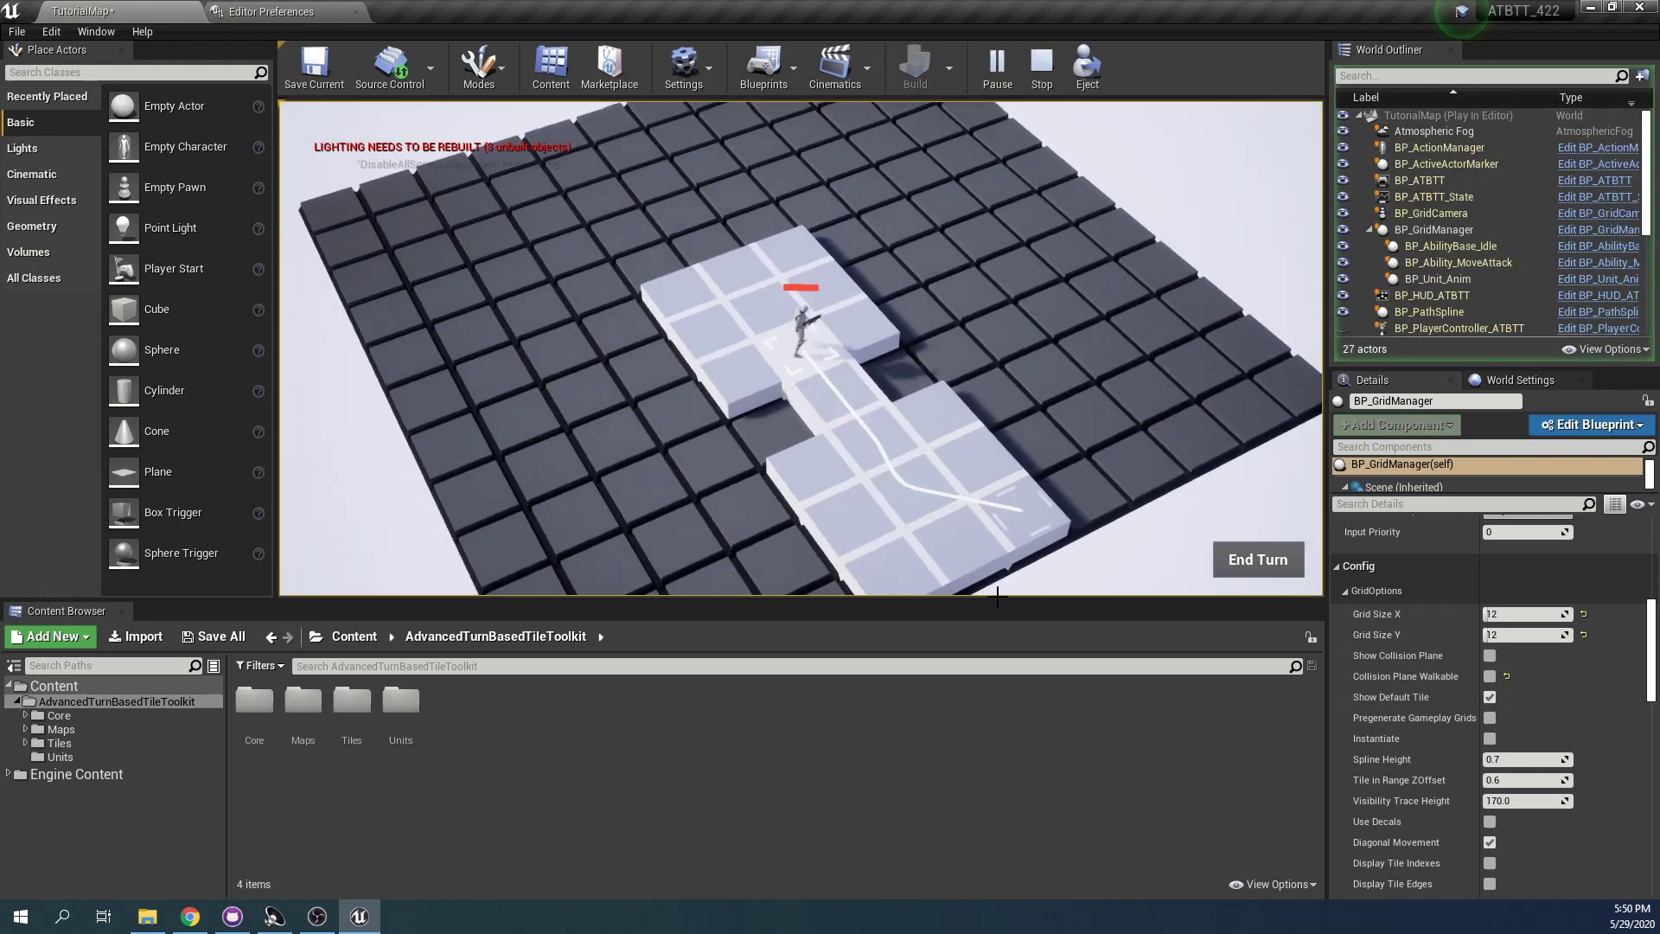
left_click(932, 454)
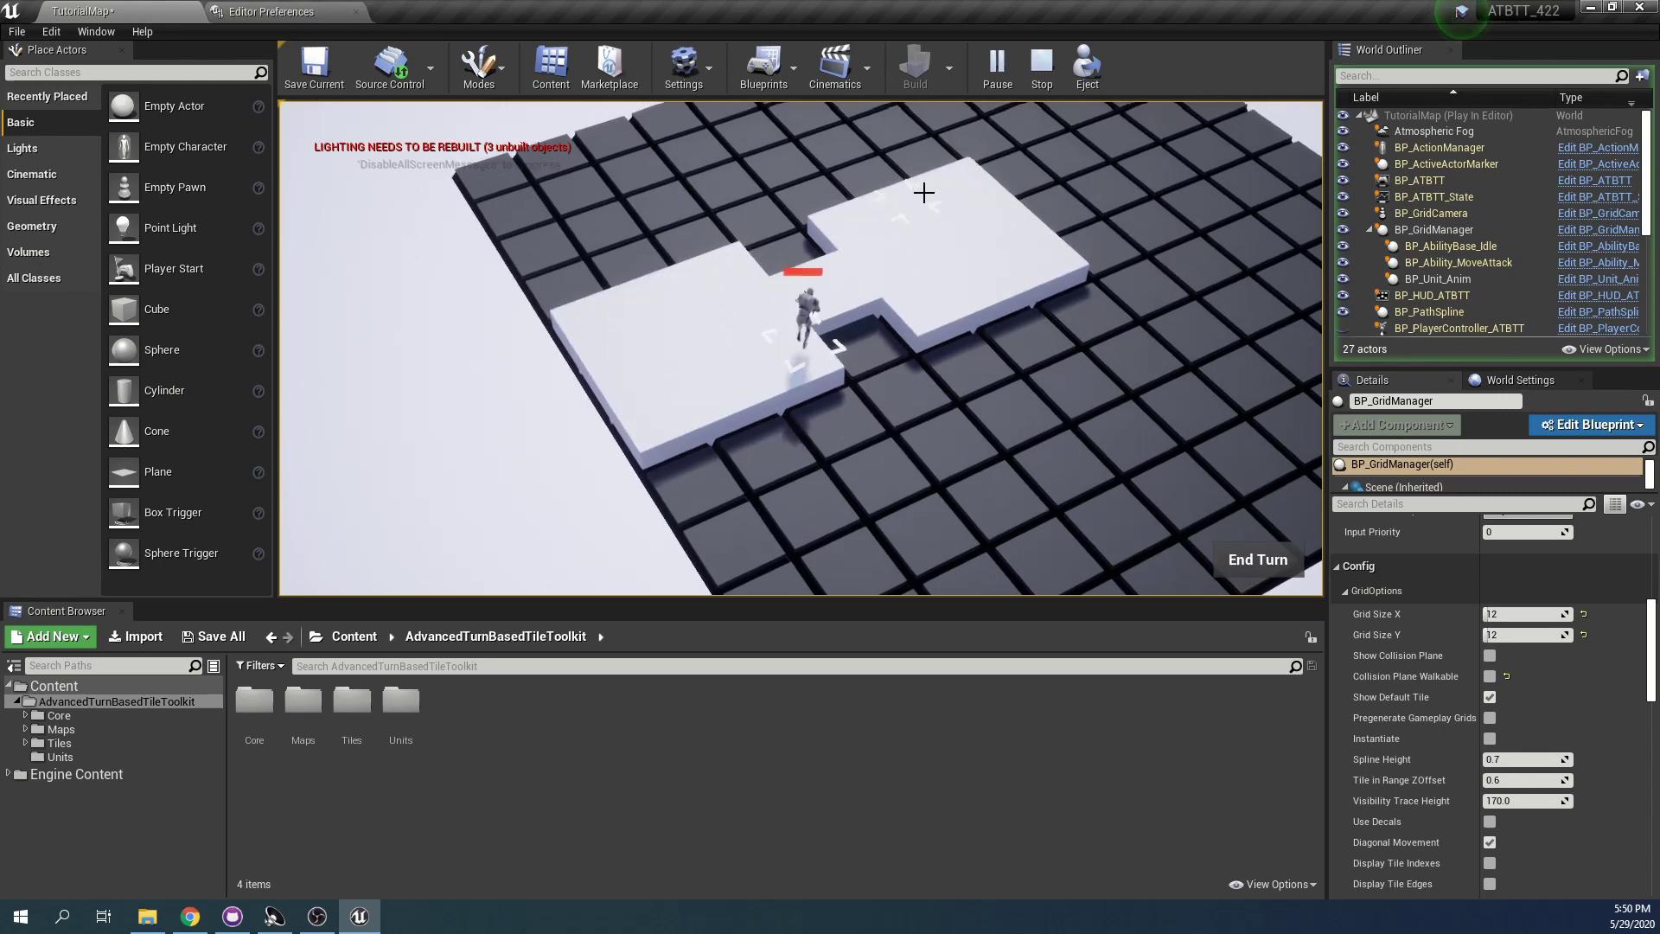
key("Escape")
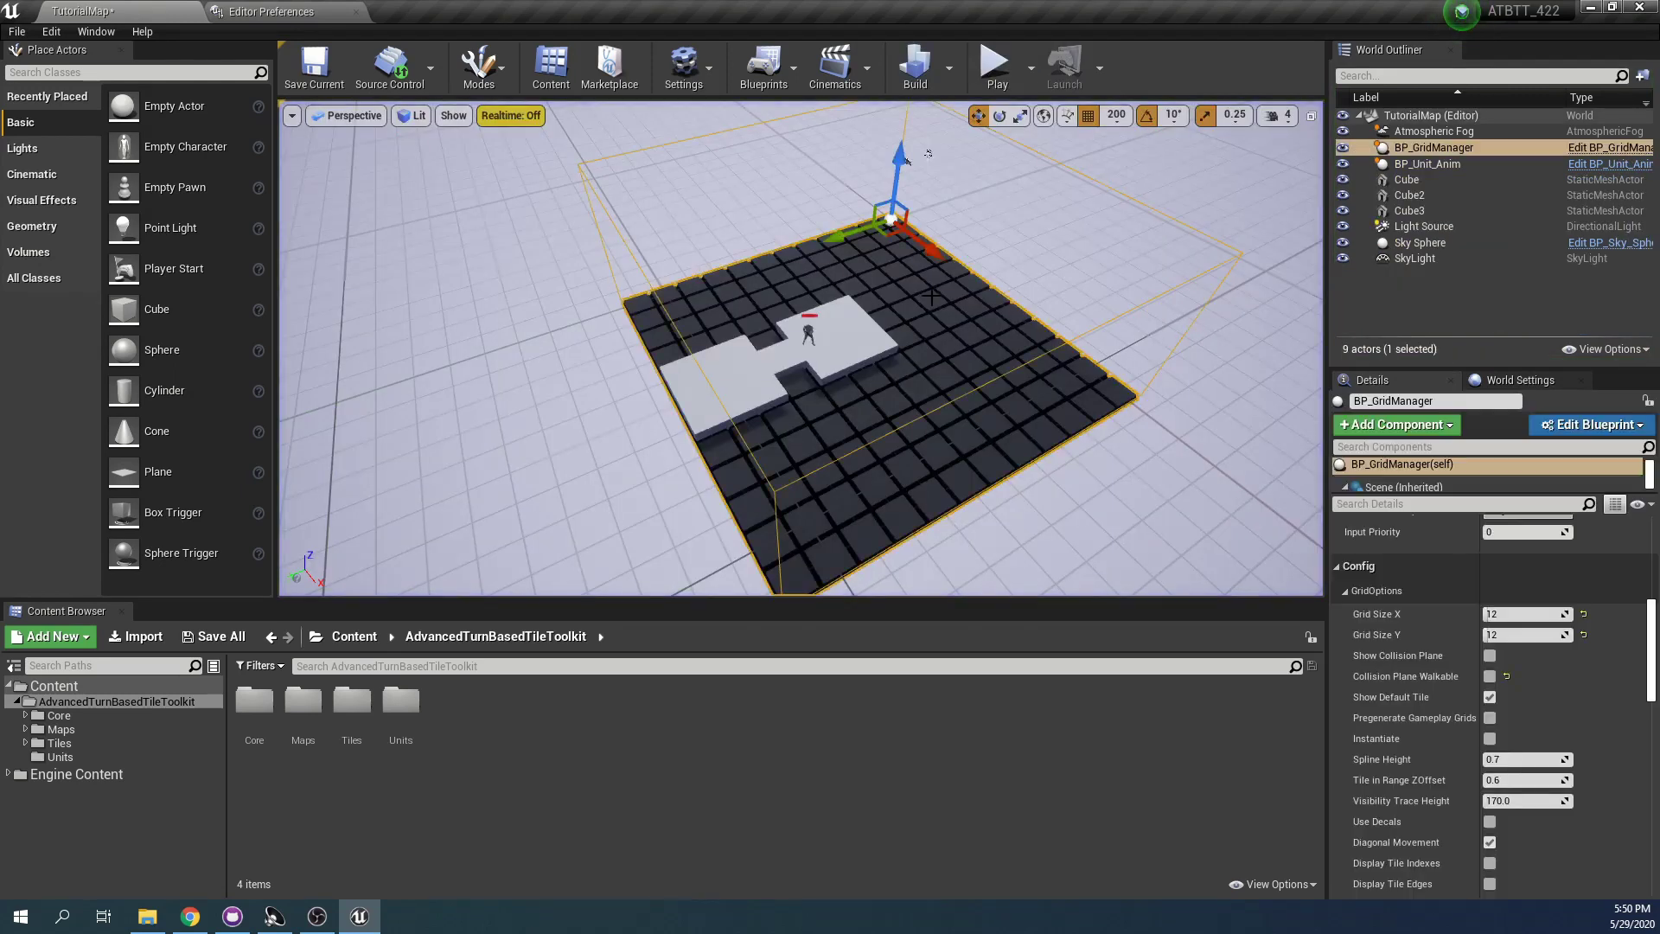
Filter the grid manager's details by "defau" and turn off Show Default Tile
key("w")
mouse_move(931, 296)
right_mouse_down()
mouse_move(965, 286)
mouse_move(917, 298)
right_mouse_up()
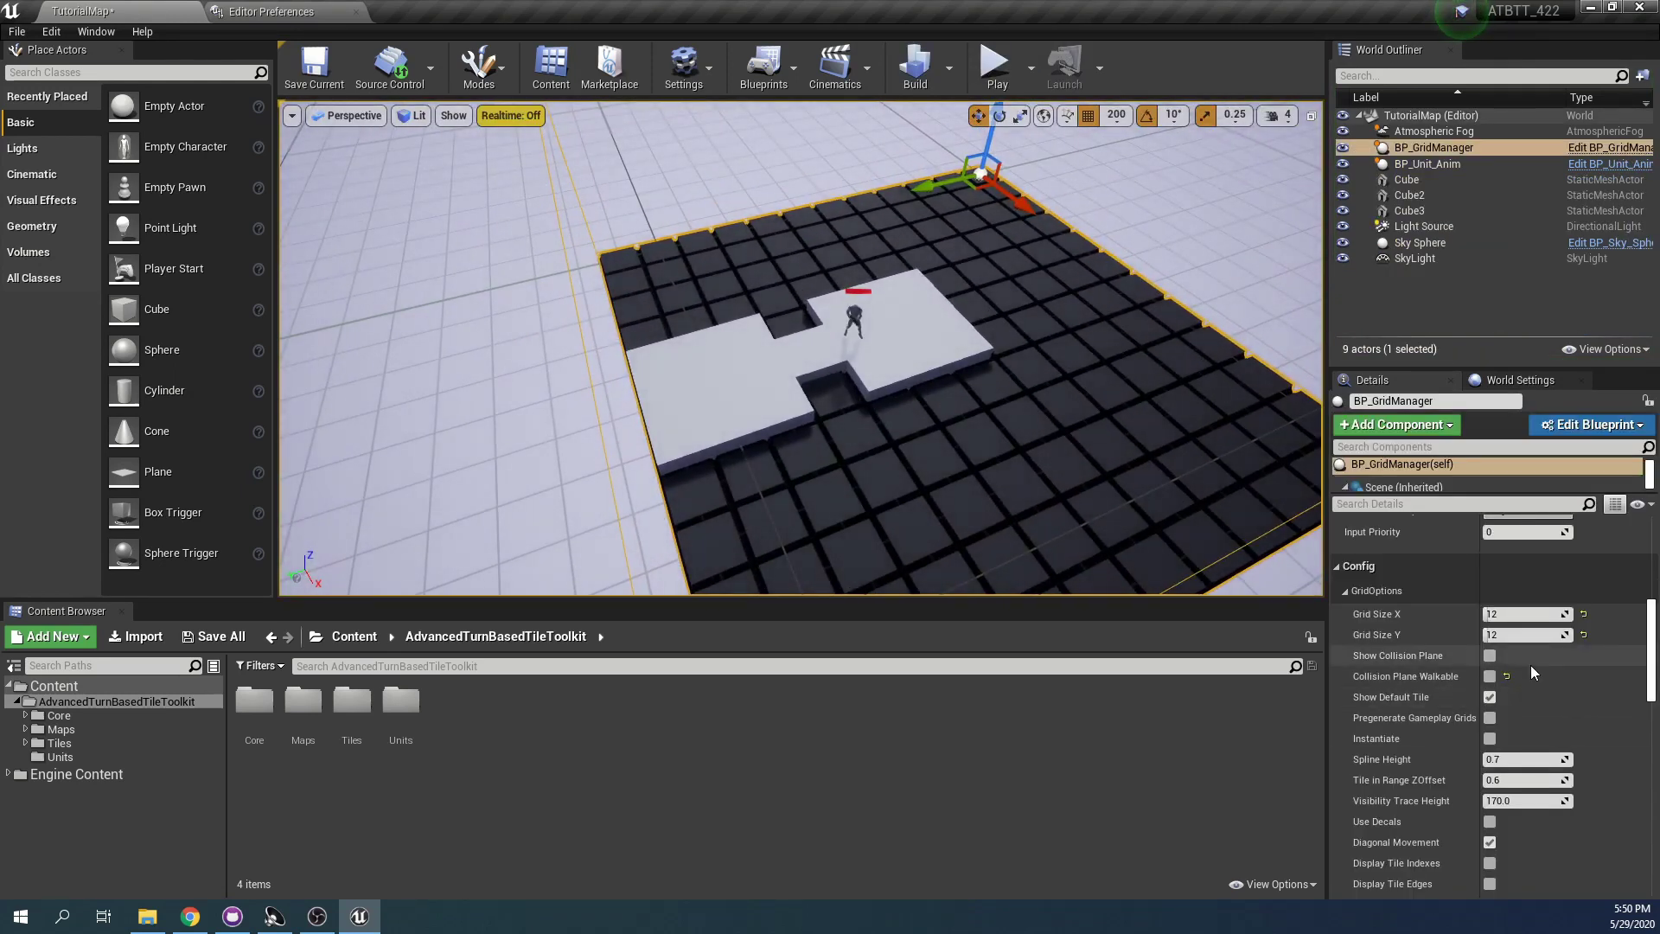
scroll(1523, 672, "down", 3)
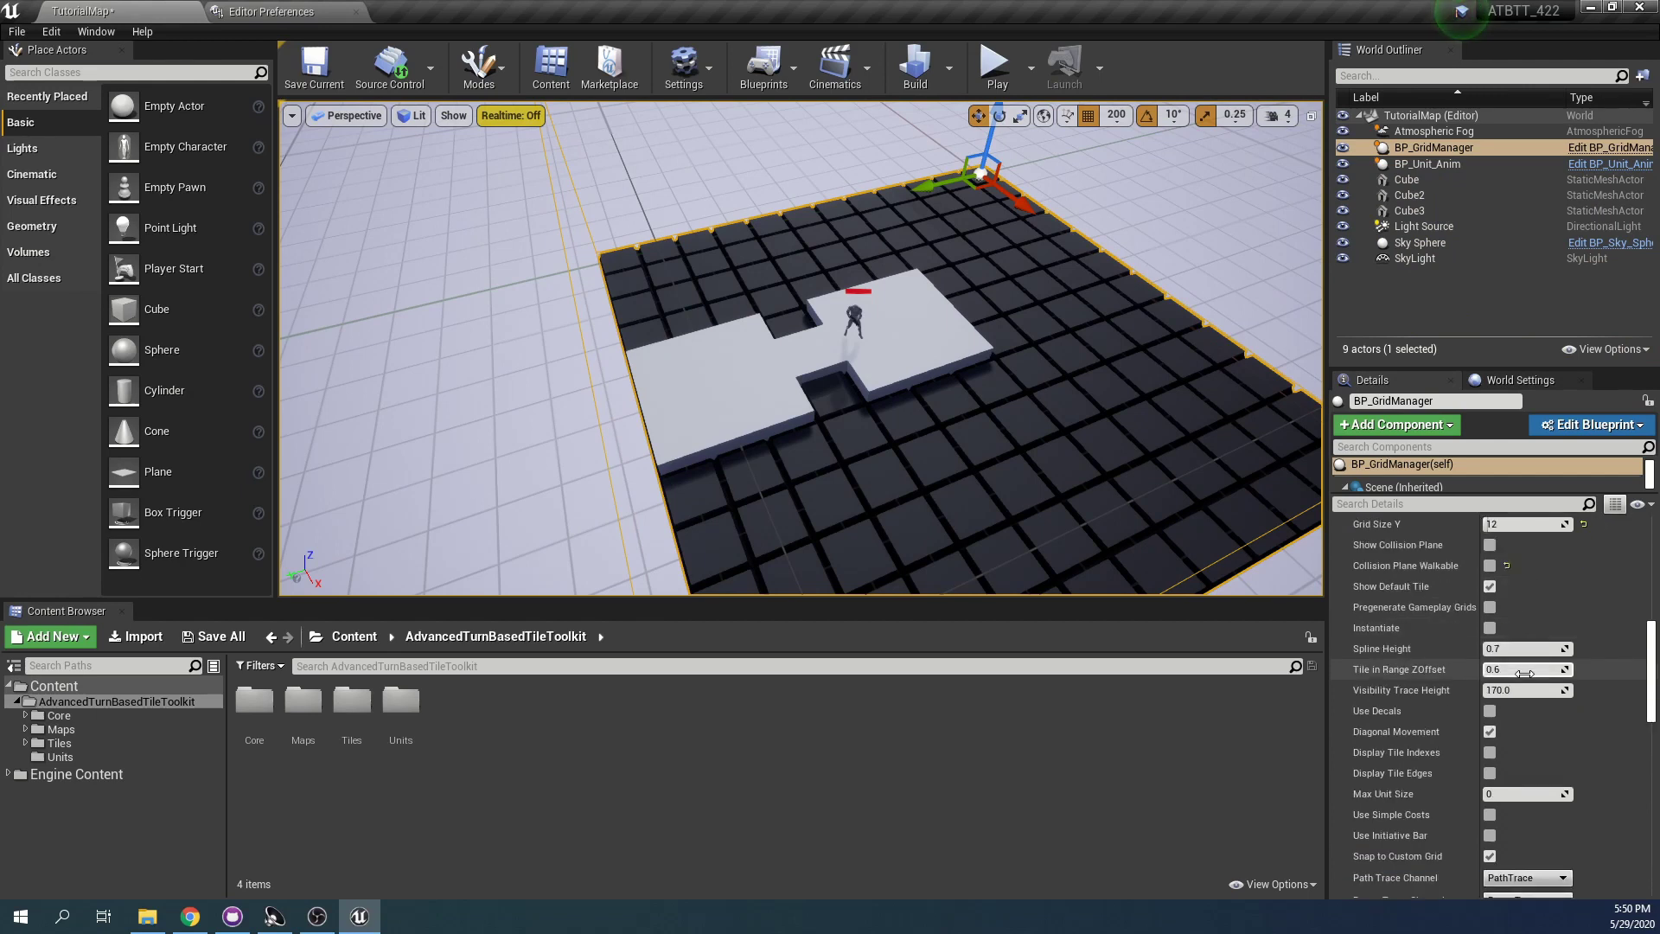
scroll(1546, 638, "down", 5)
scroll(1542, 645, "up", 5)
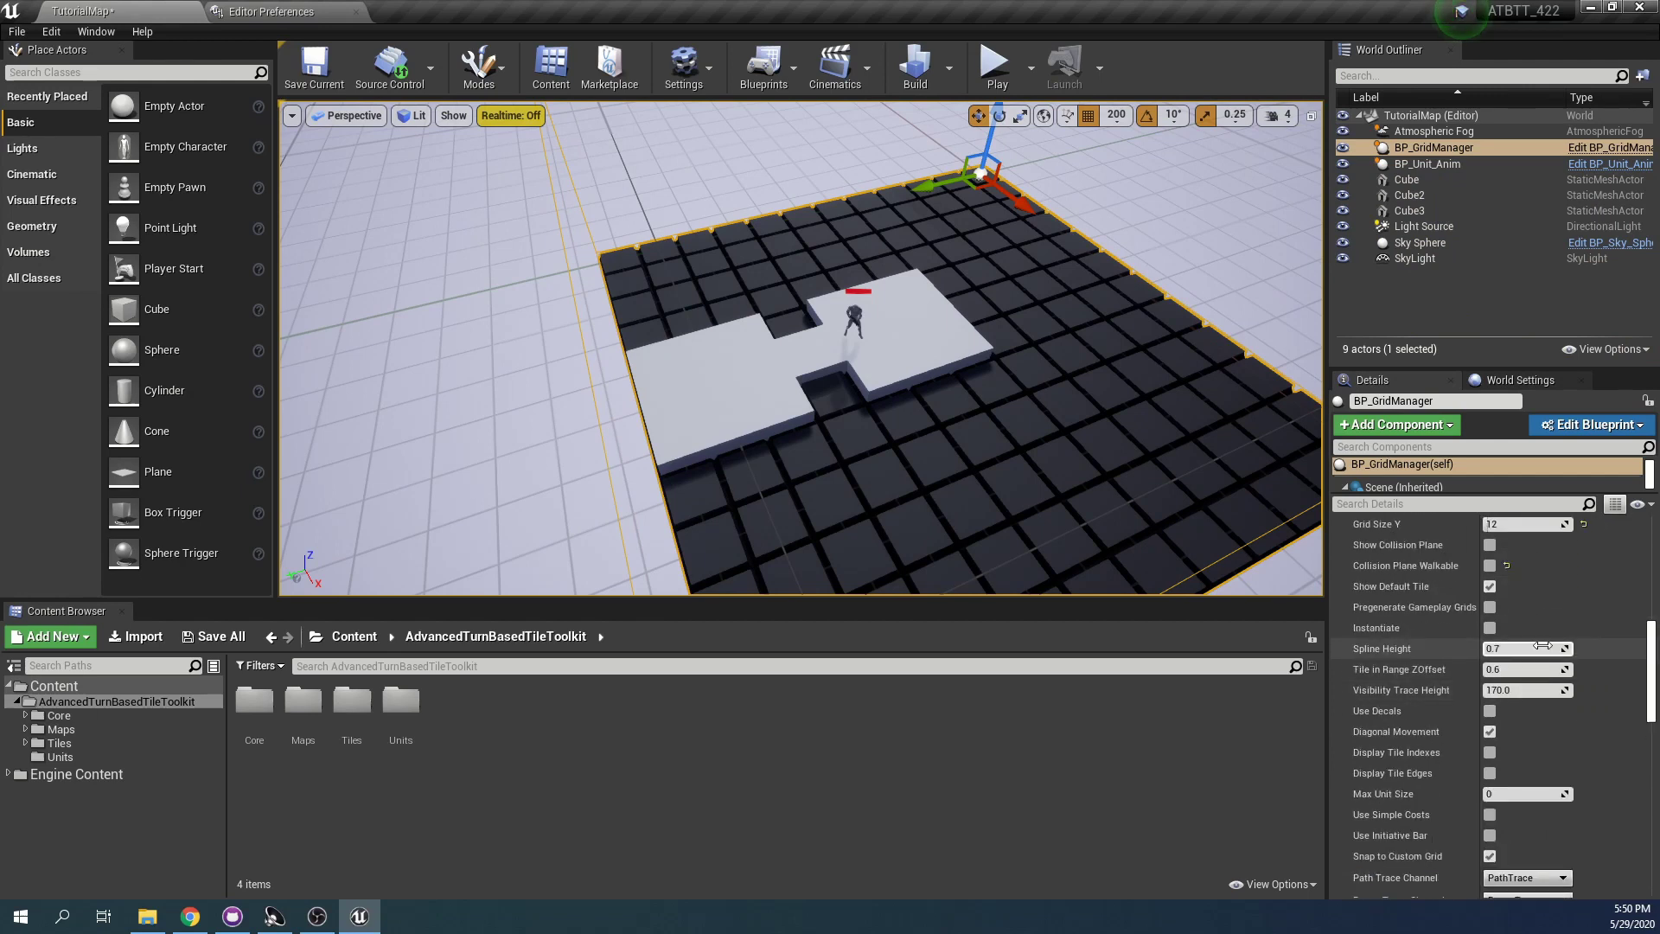
scroll(1542, 644, "up", 5)
left_click(1423, 503)
type("defau")
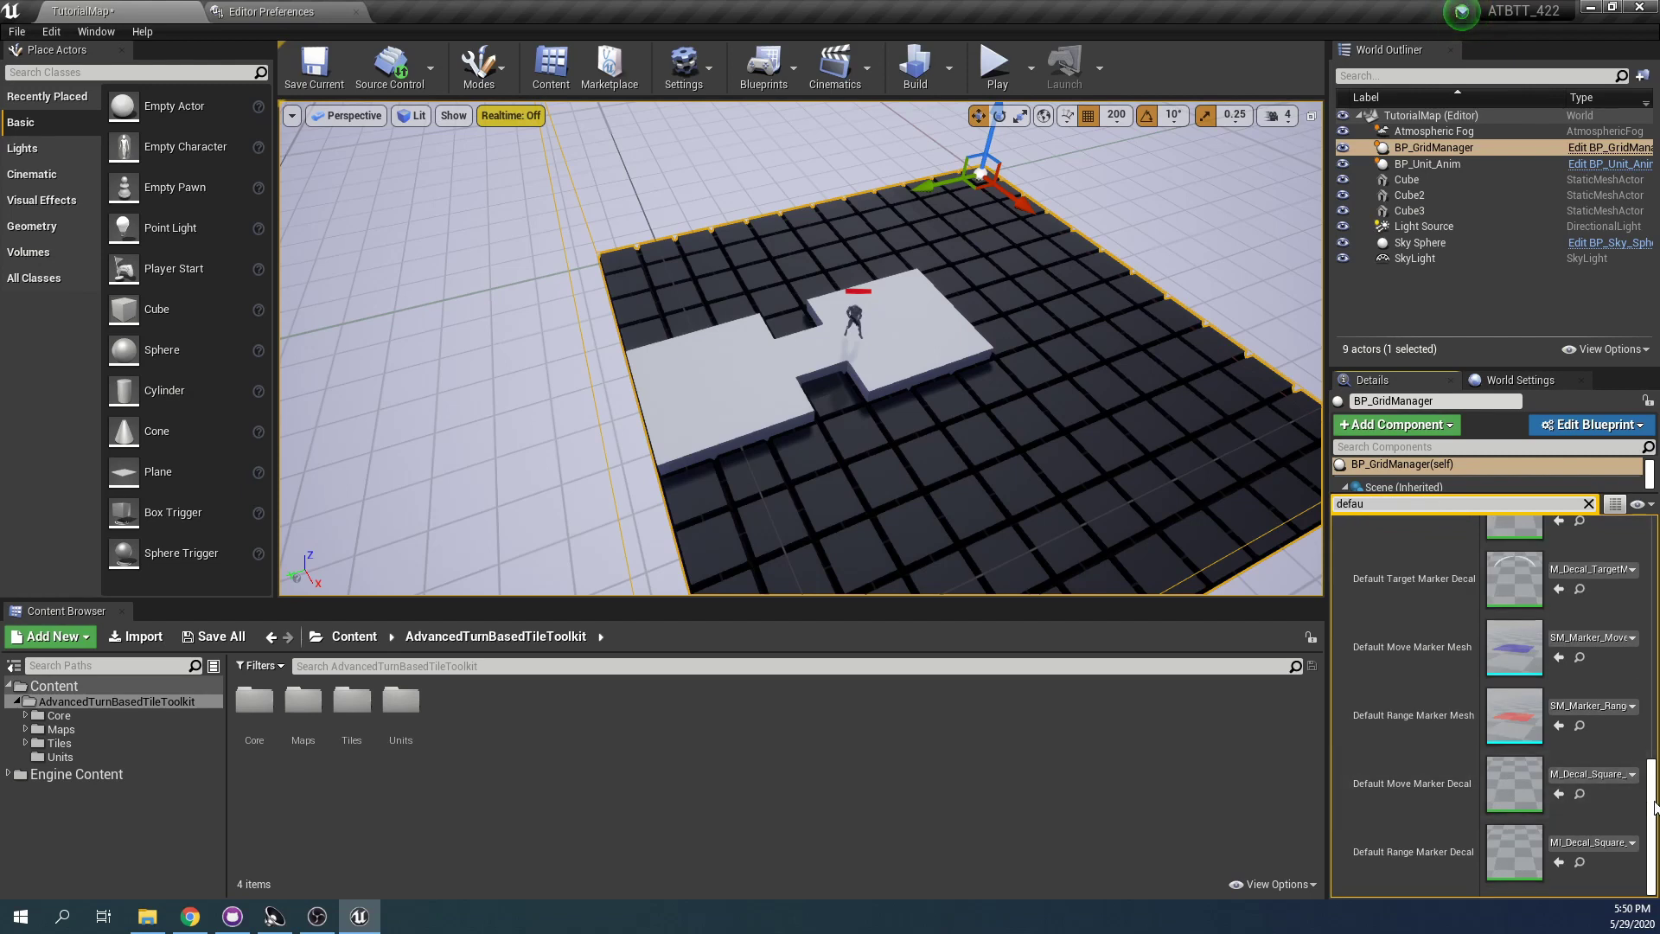
left_click_drag(1653, 806, 1653, 564)
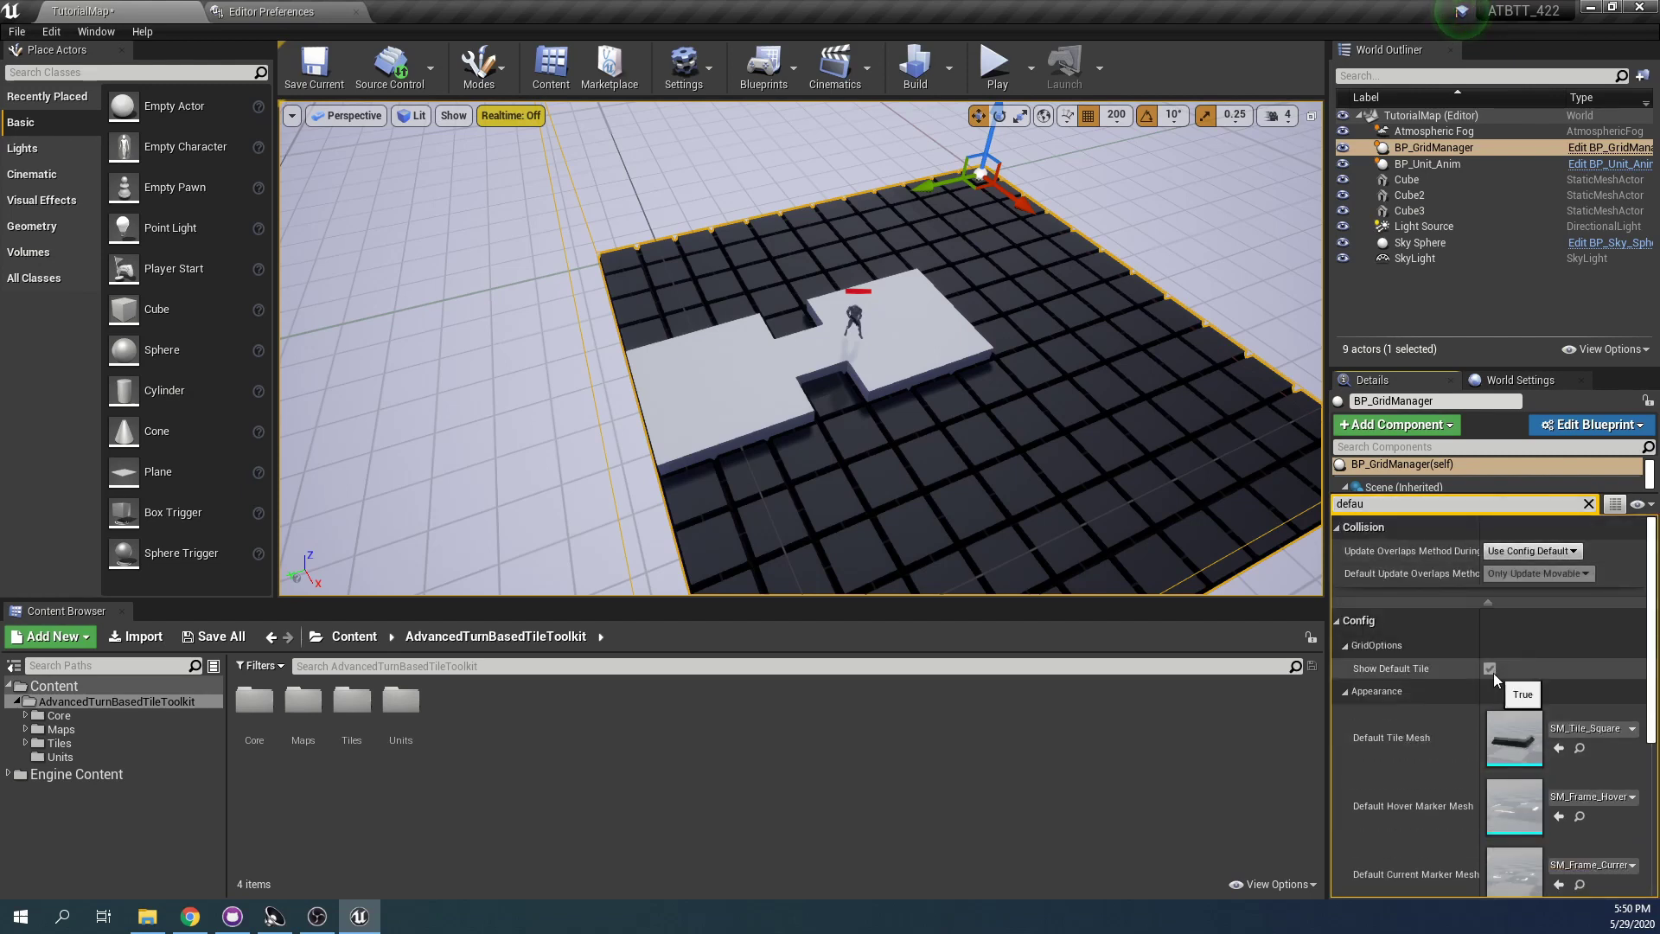
left_click(1489, 669)
Play-test the level without default tiles, moving the unit to the other platform and checking its range, and end the session
left_click(1006, 78)
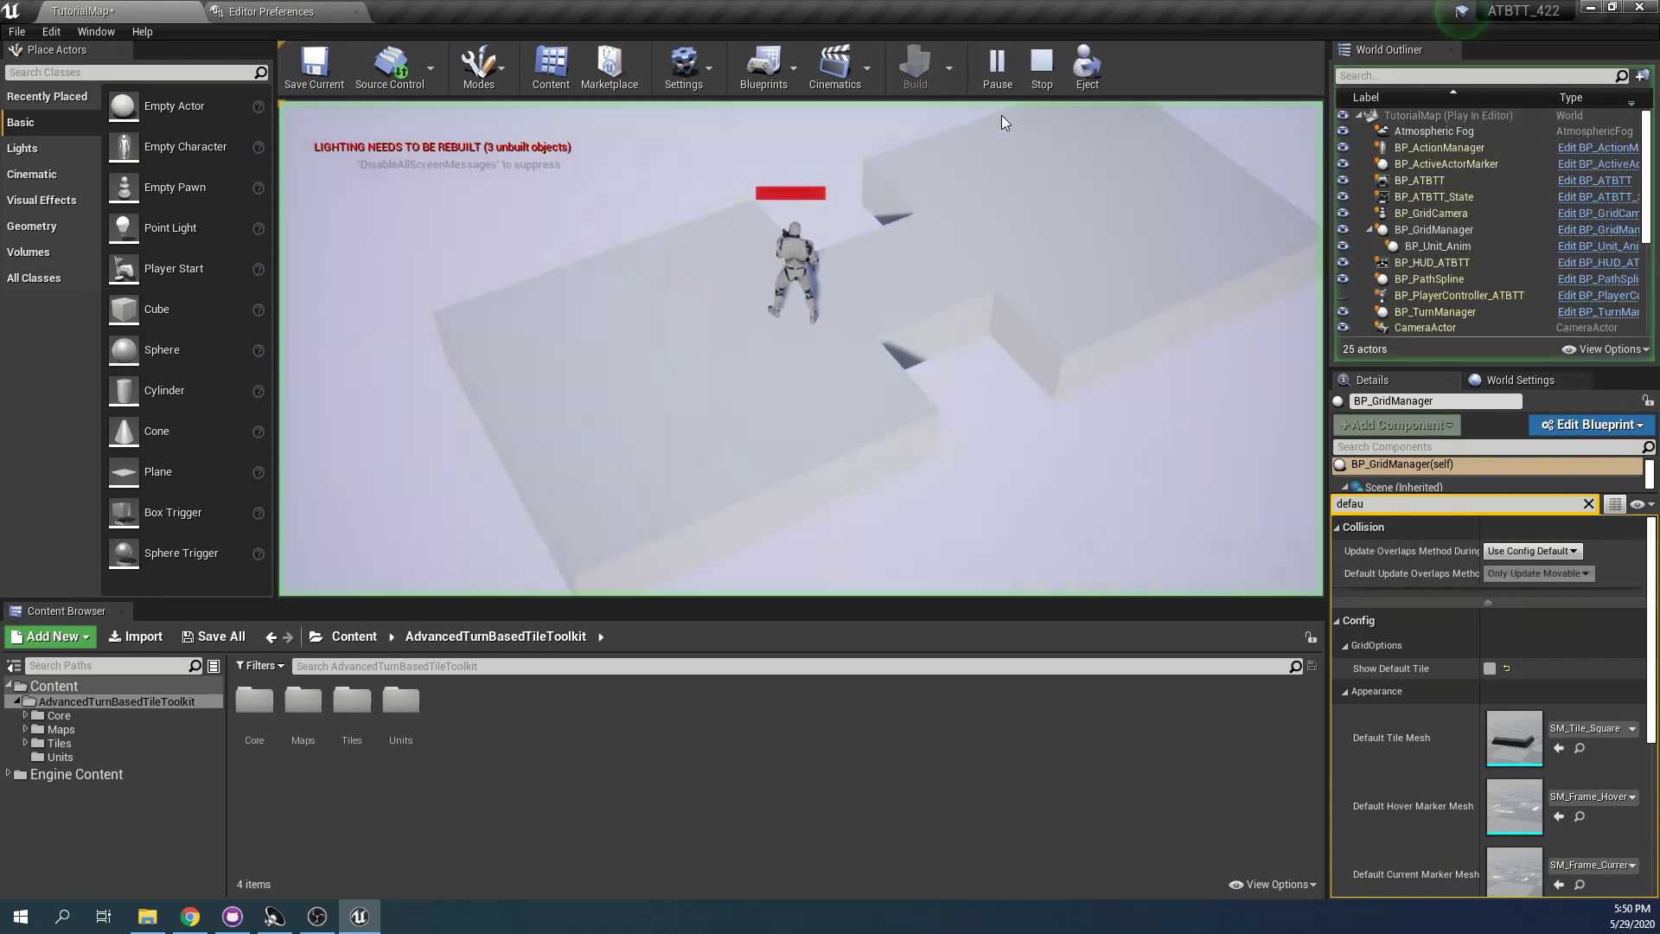
left_click(996, 309)
key("q")
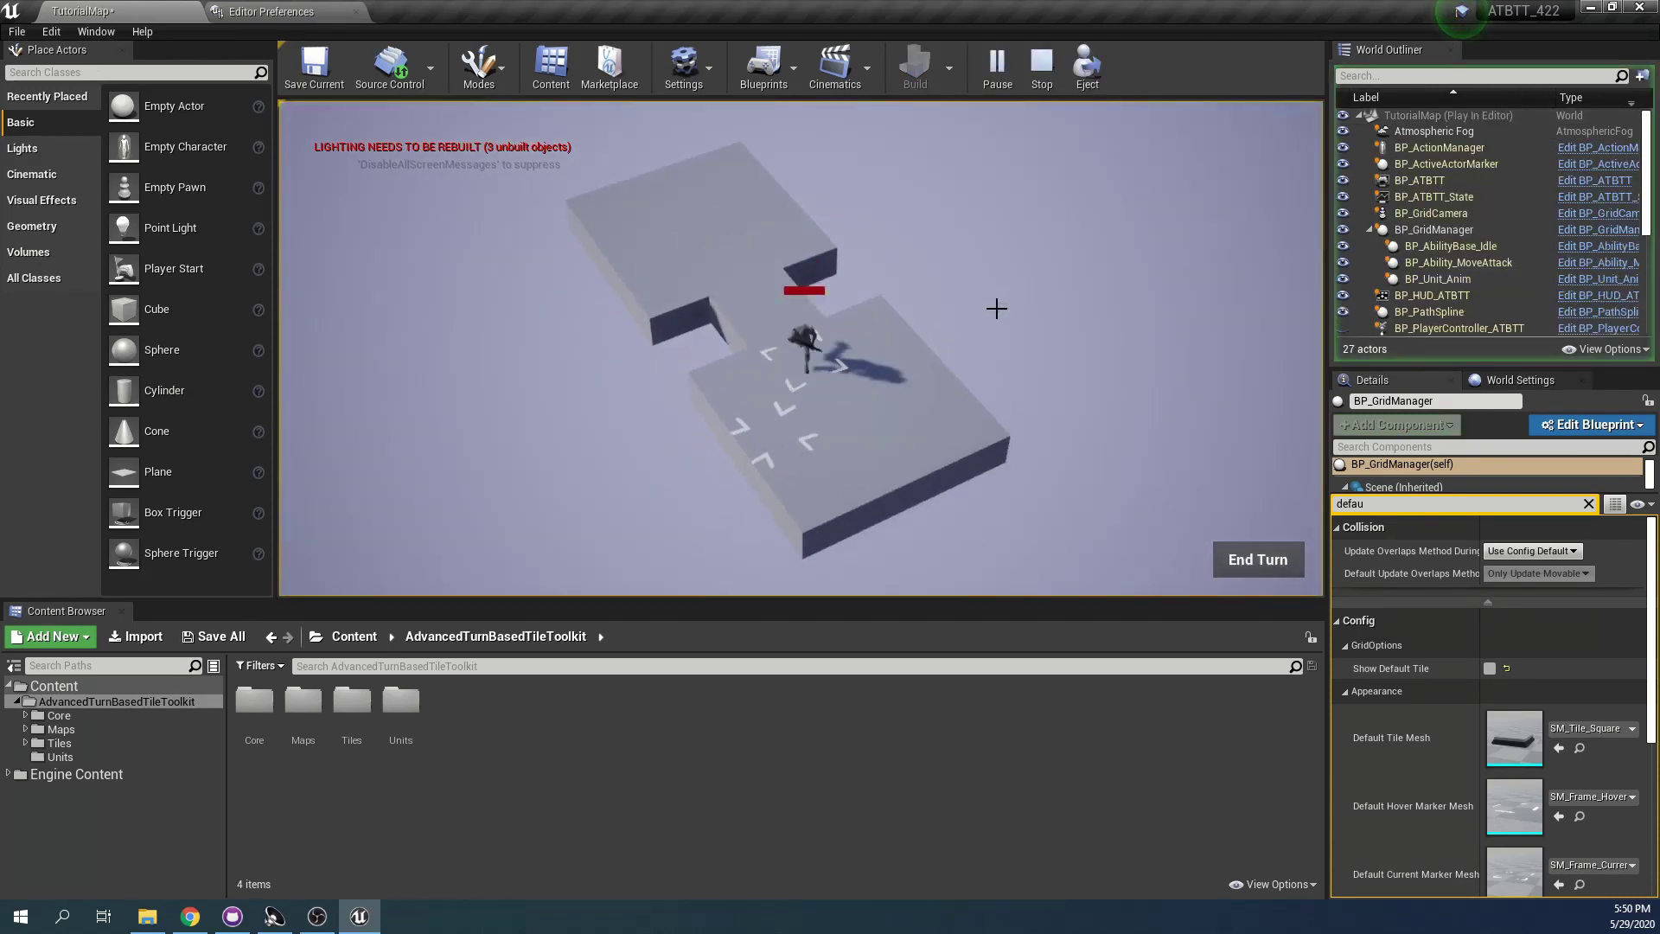
key("e")
scroll(997, 309, "down", 2)
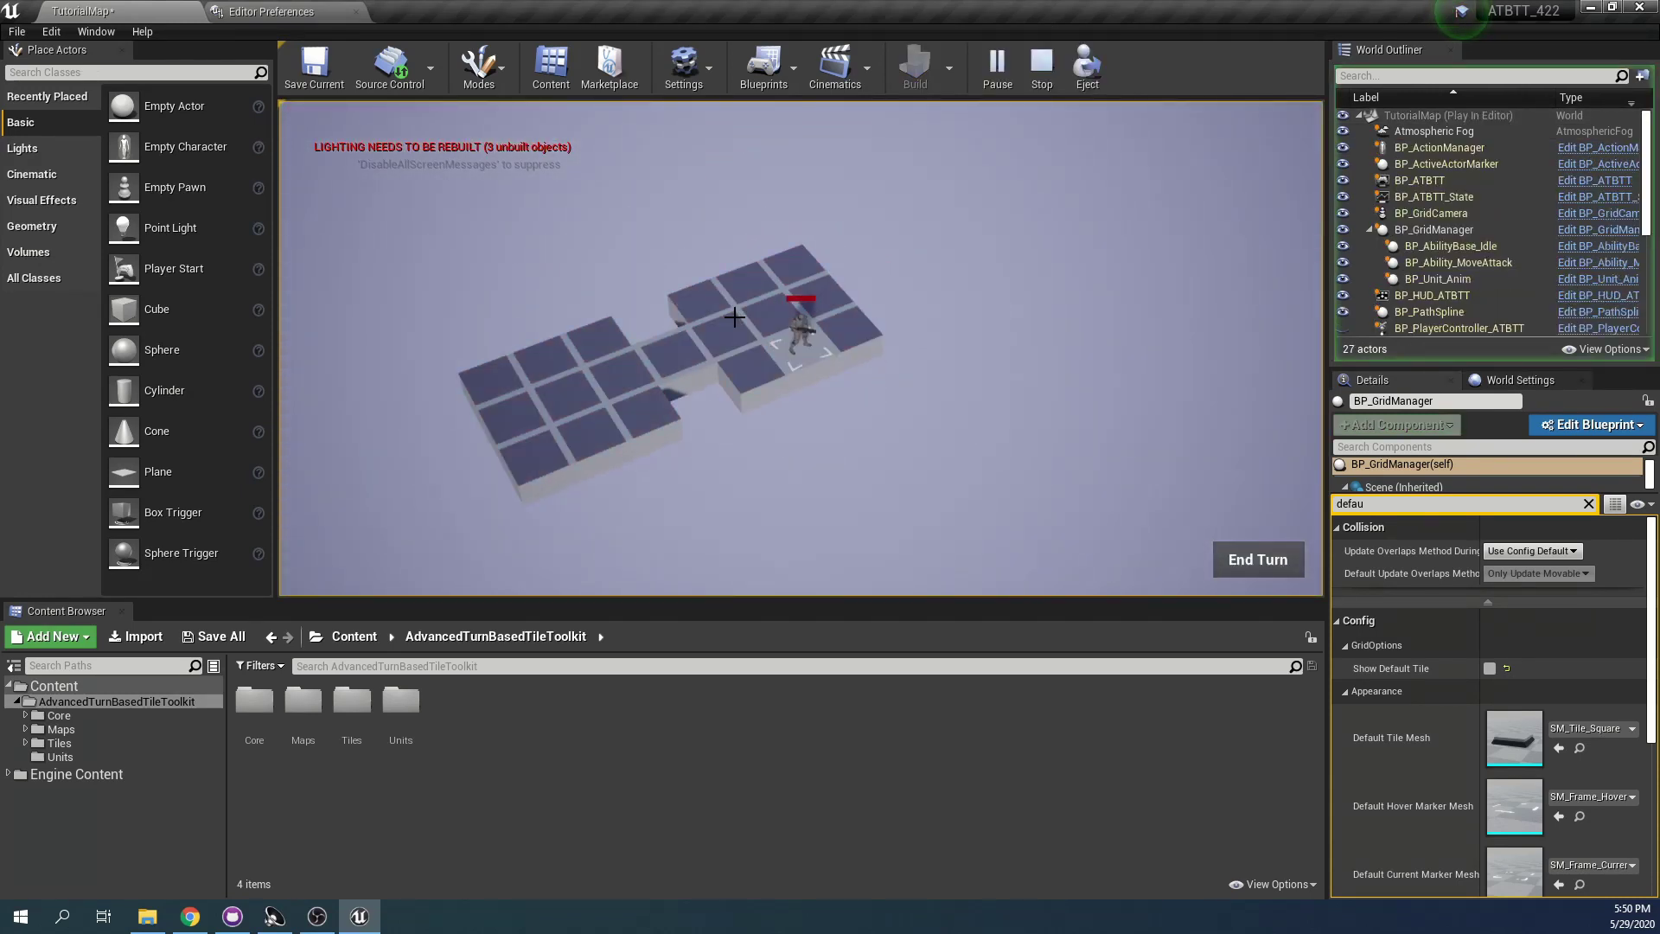
key("Escape")
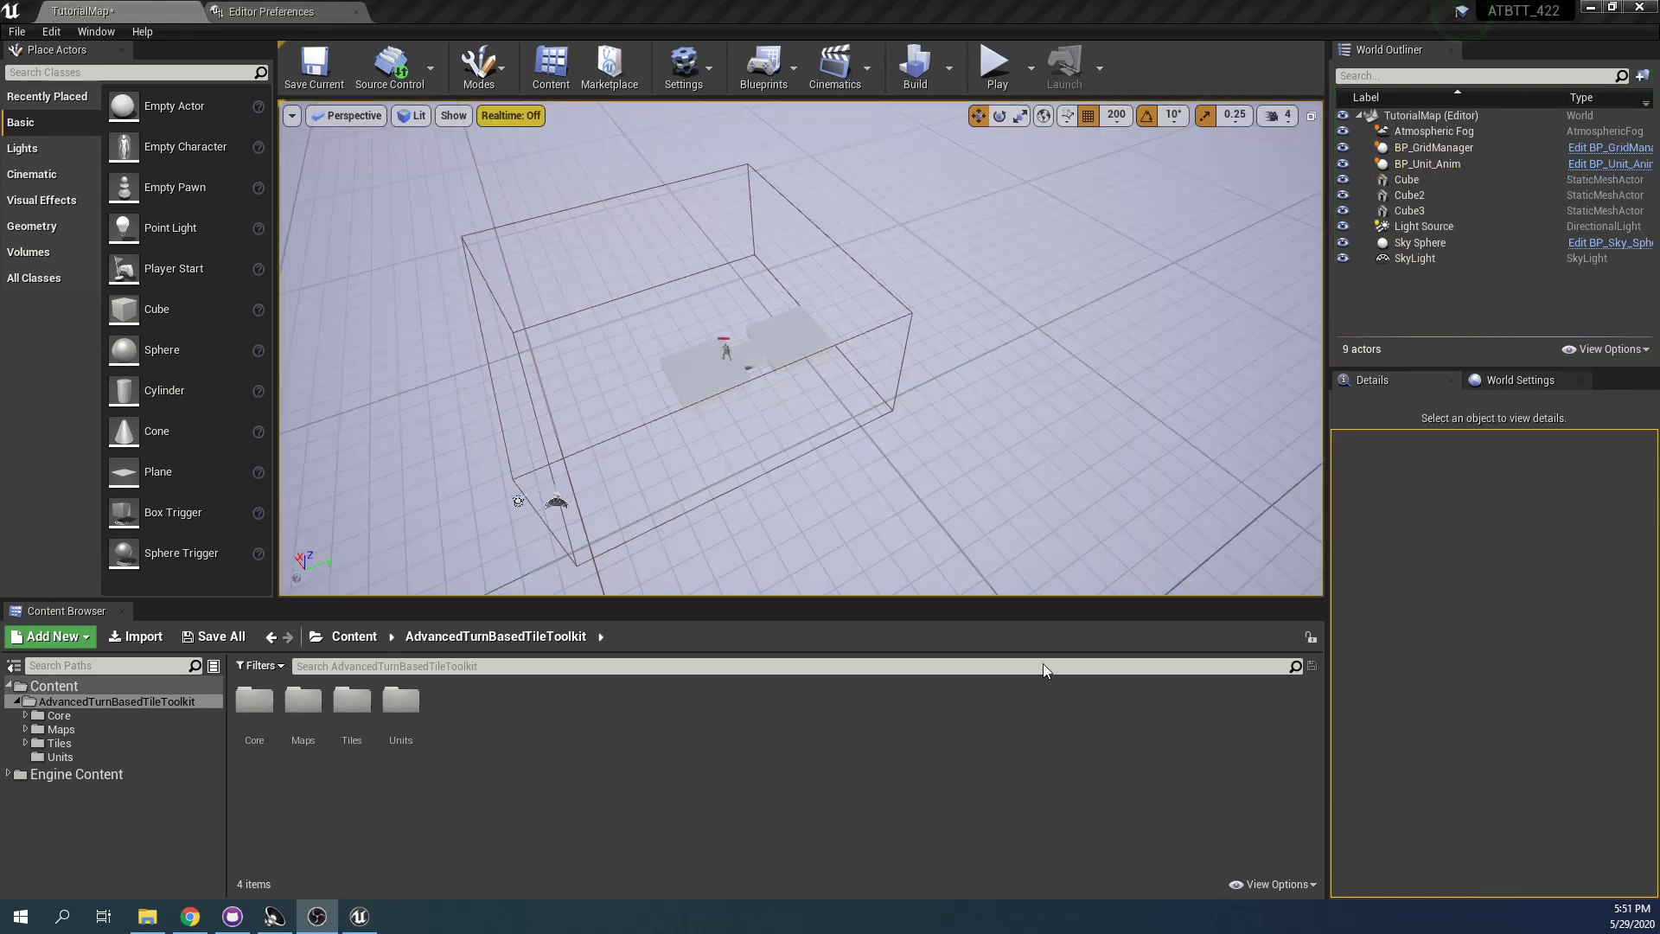
Set the position snap size to 50 and raise the bridge cube above the unit's platform
key("w")
right_click_drag(998, 352, 882, 358)
left_click(881, 357)
key("f")
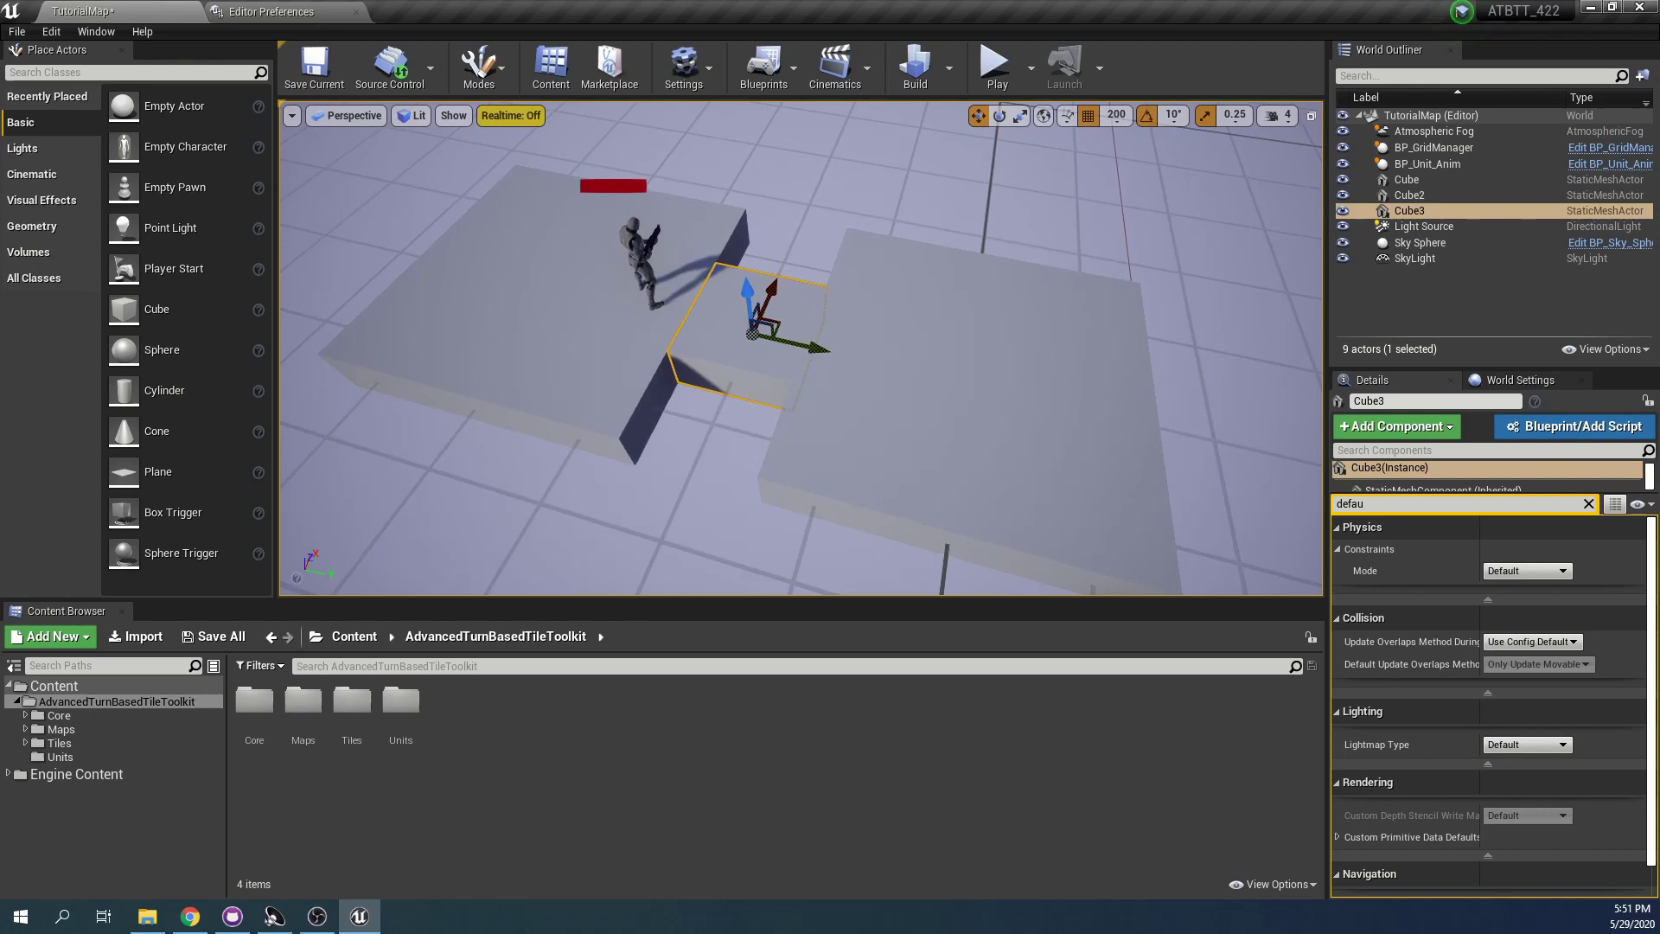
left_click(1116, 116)
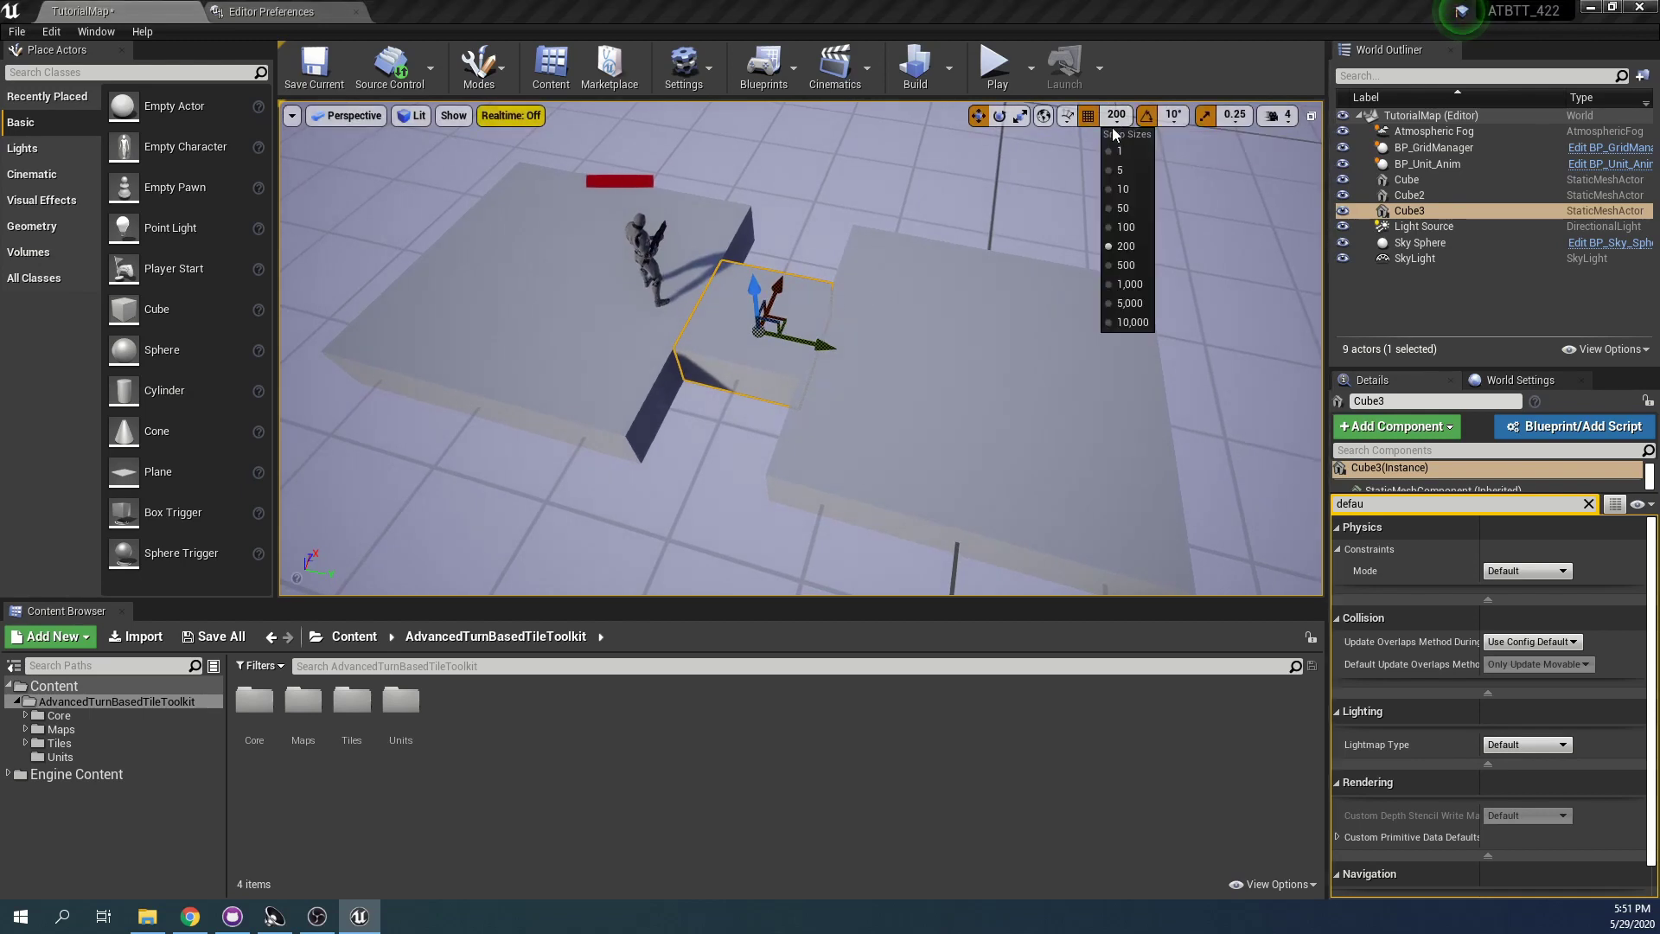
left_click(1129, 210)
left_click_drag(749, 286, 747, 267)
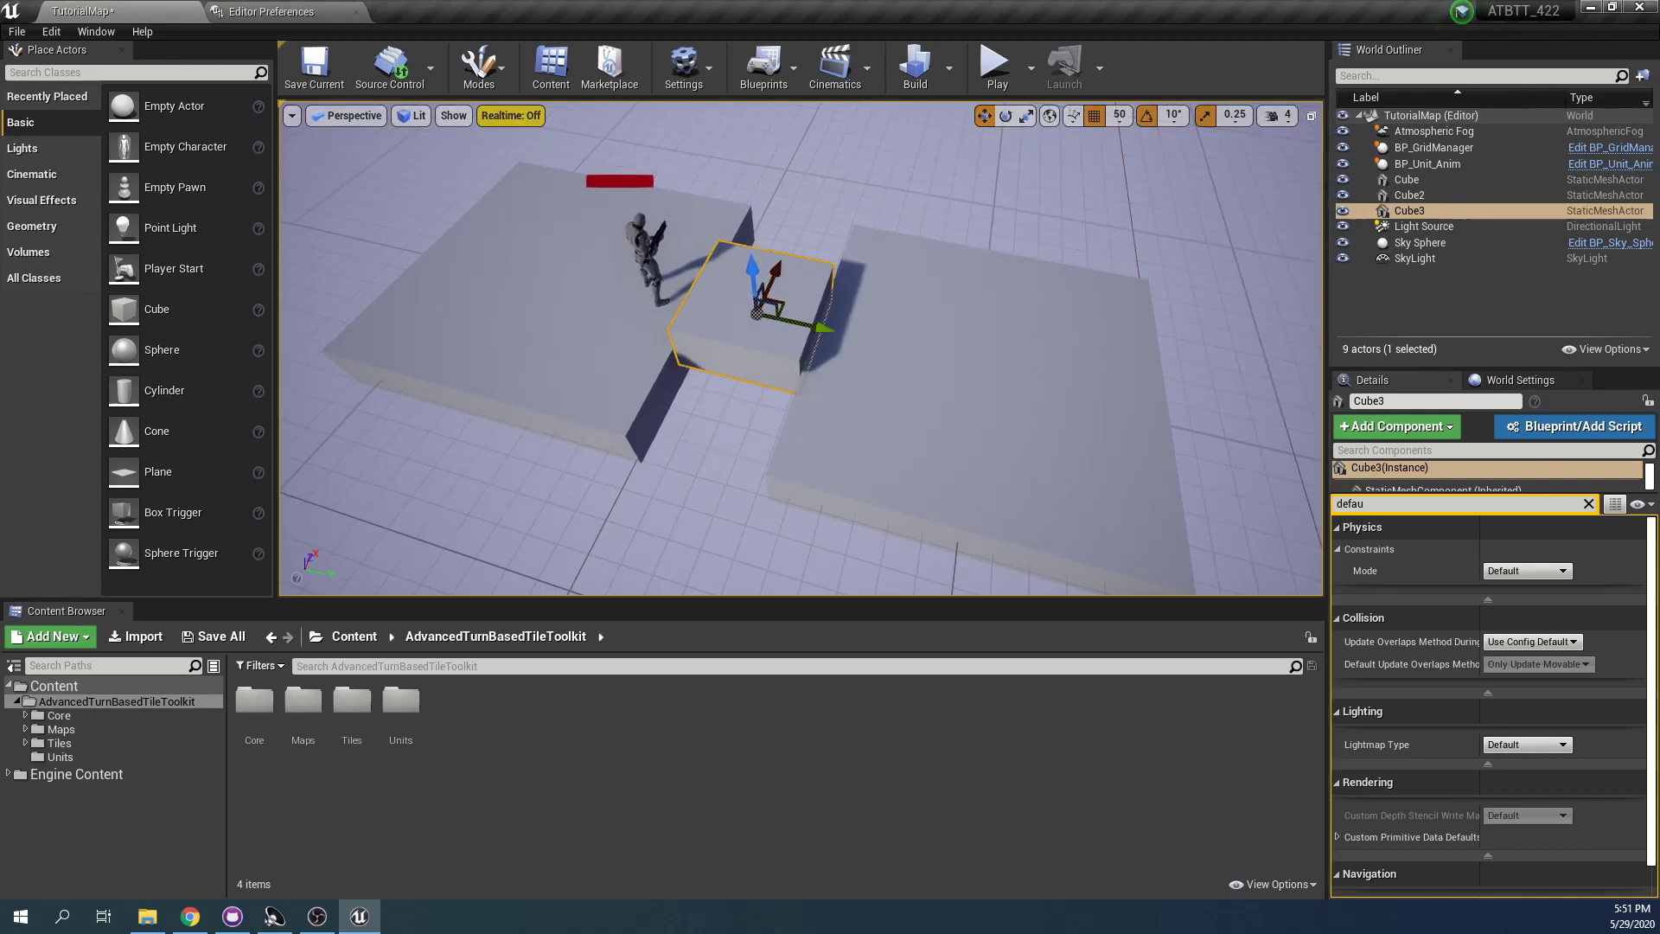
Raise the platform across the bridge from the unit above the bridge and briefly play-test the stepped levels
left_click(983, 332)
left_click_drag(999, 344, 1010, 309)
right_click_drag(1010, 309, 1180, 11)
left_click(994, 82)
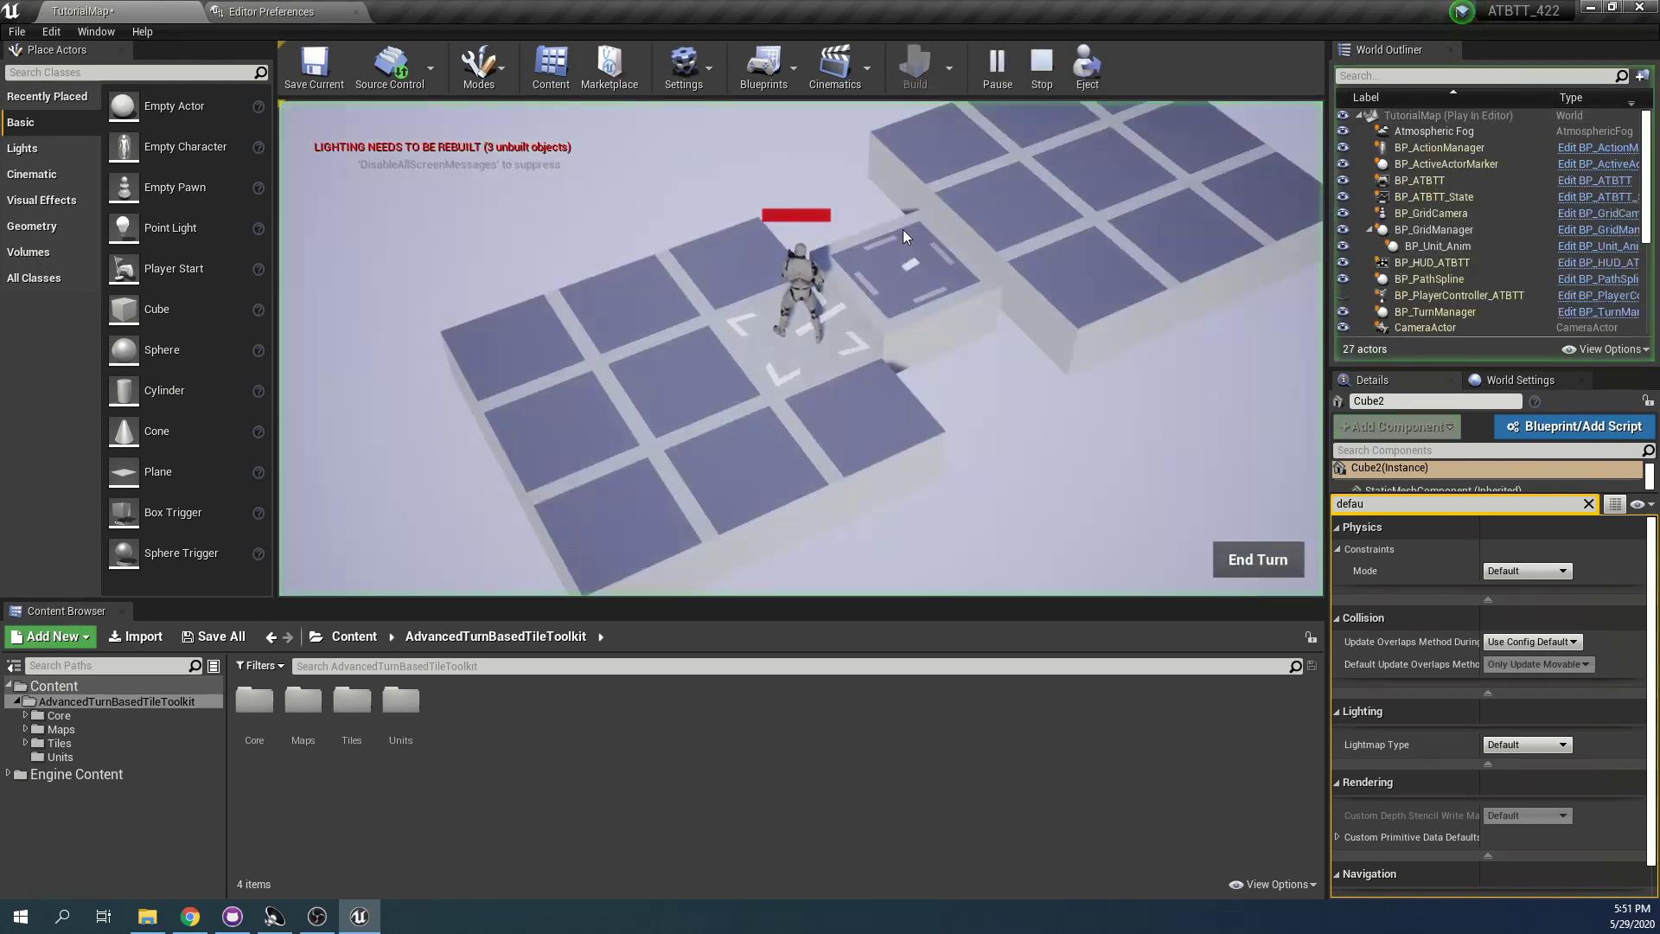
key("Escape")
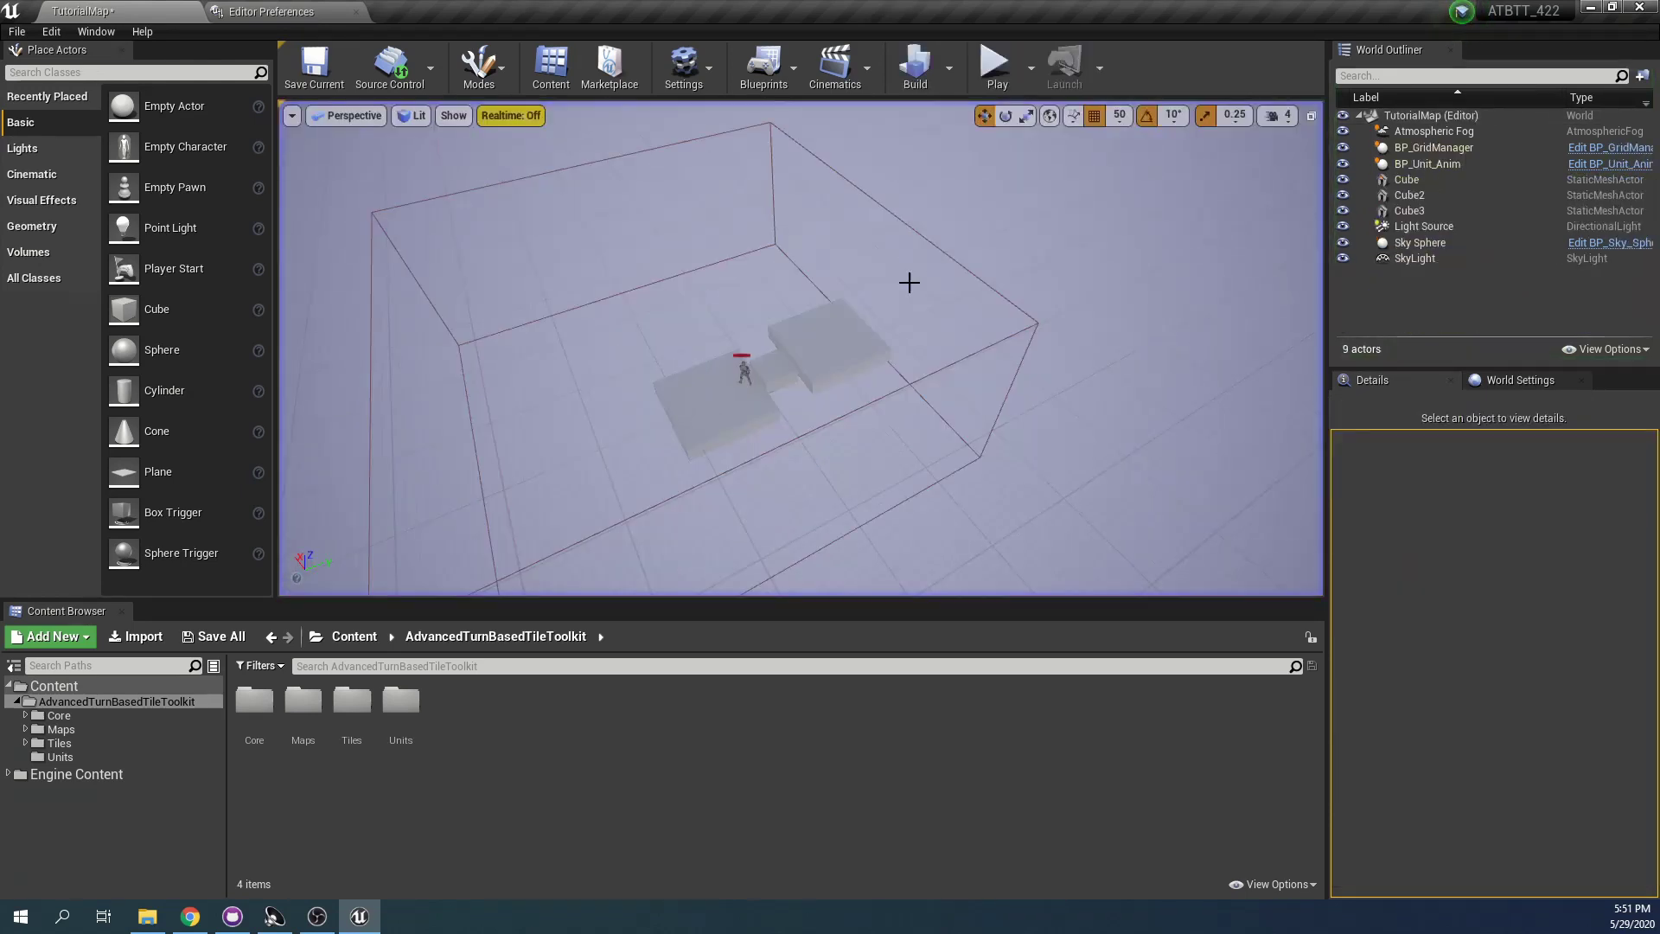
Duplicate the bridge cube to the opposite side of the unit's platform and set it lower than that platform
right_click_drag(908, 282, 851, 298)
left_click(890, 335)
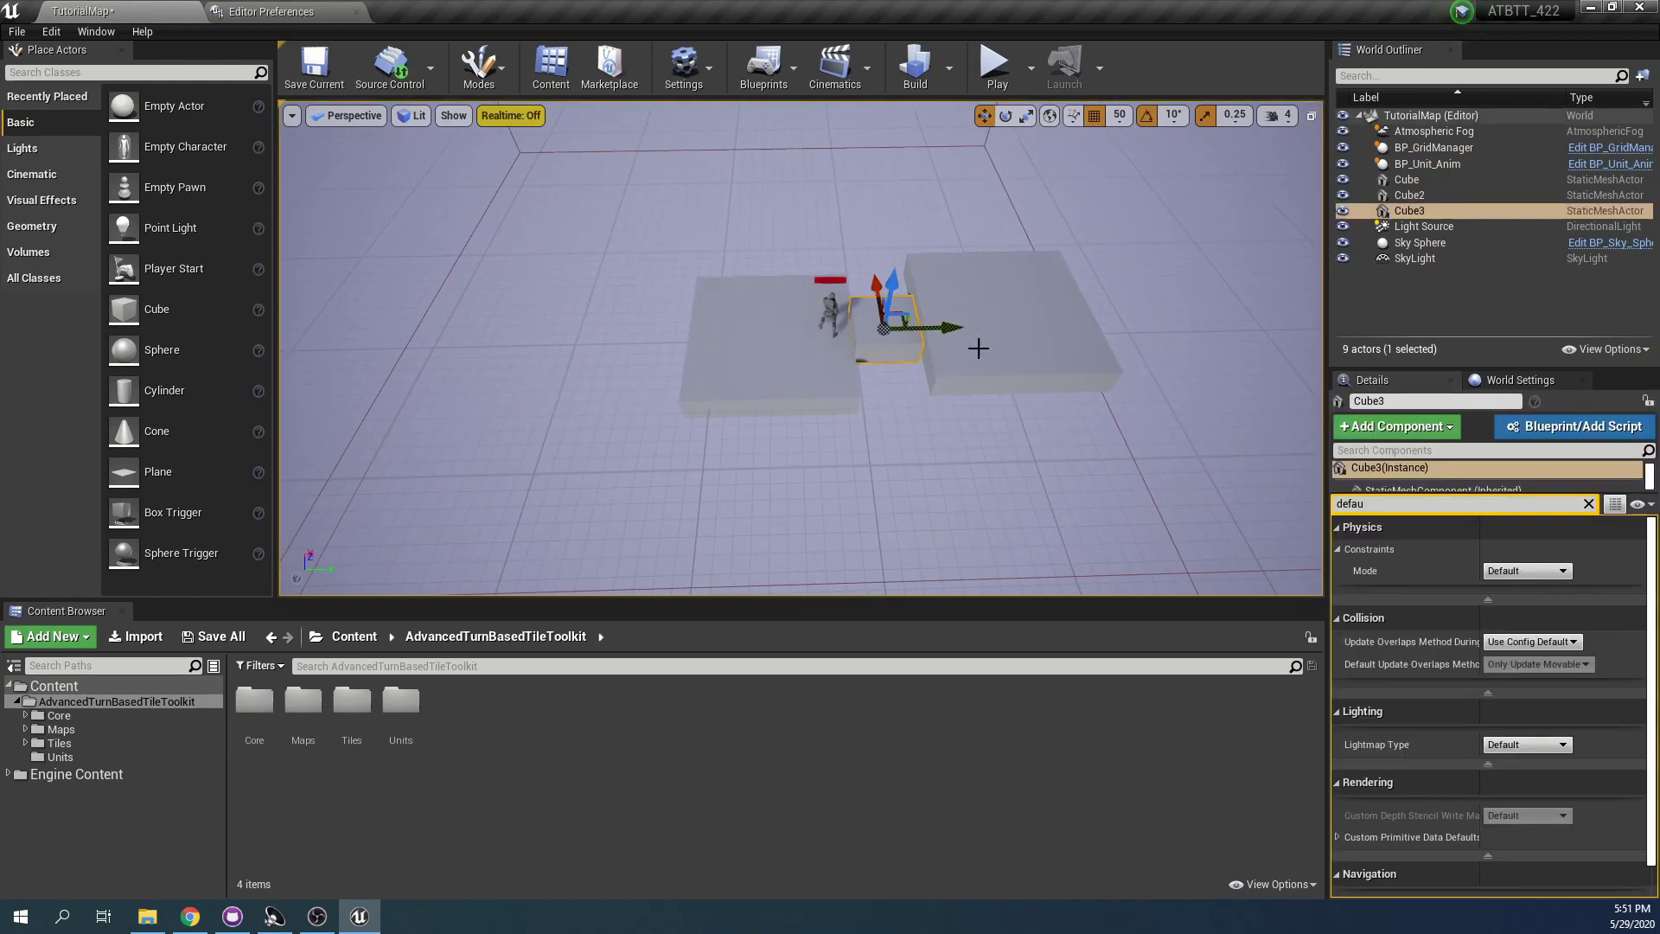
left_click_drag(950, 328, 735, 331, "alt")
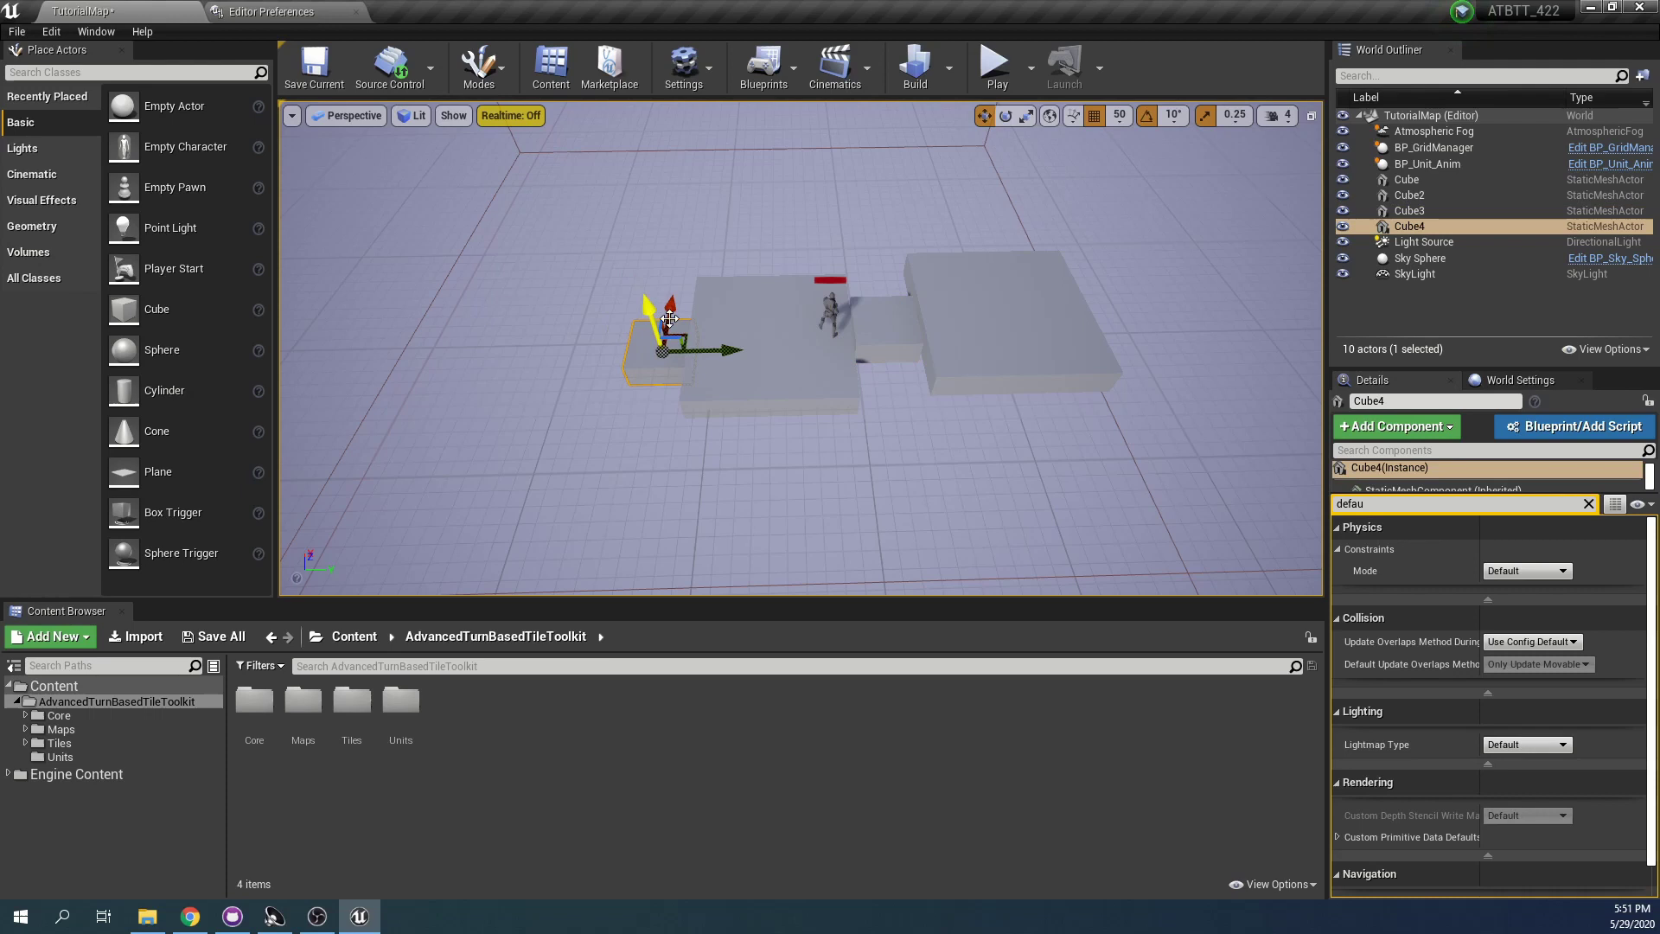
Duplicate the unit's platform beyond the new bridge cube and lower the copy to form the lowest level
left_click(824, 339)
left_click_drag(842, 338, 616, 339, "alt")
left_click_drag(513, 296, 523, 314)
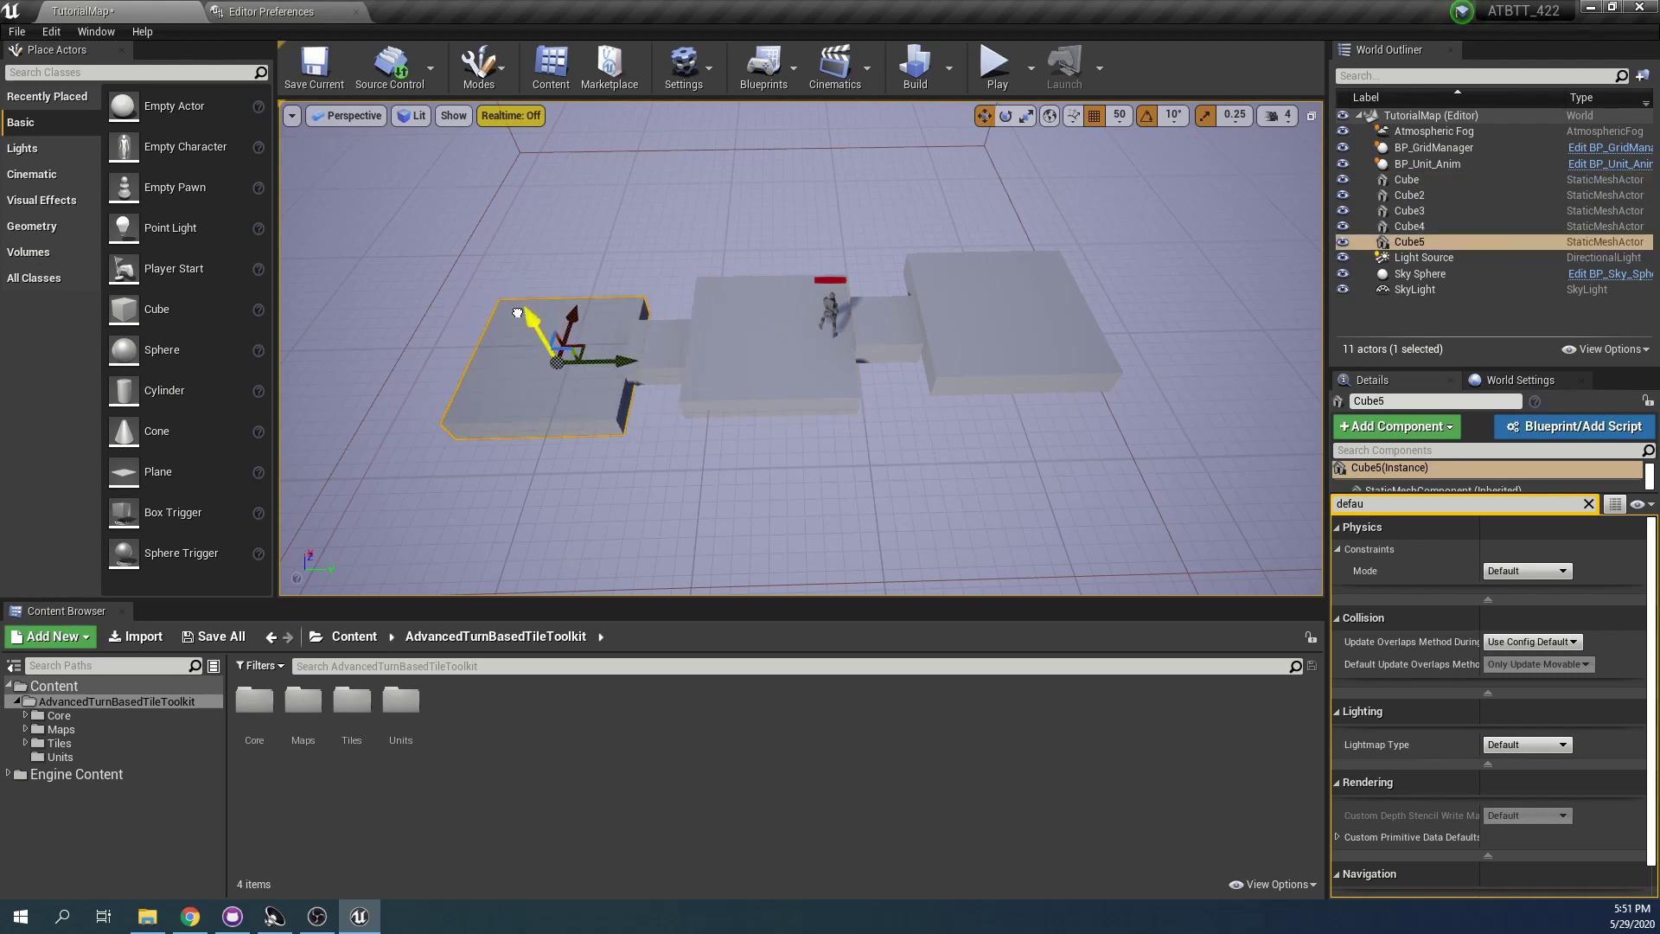
Select all five cubes and lower them together beneath the unit
key("w")
right_click_drag(523, 315, 554, 259)
right_click_drag(608, 401, 607, 401)
left_click(605, 381, "ctrl")
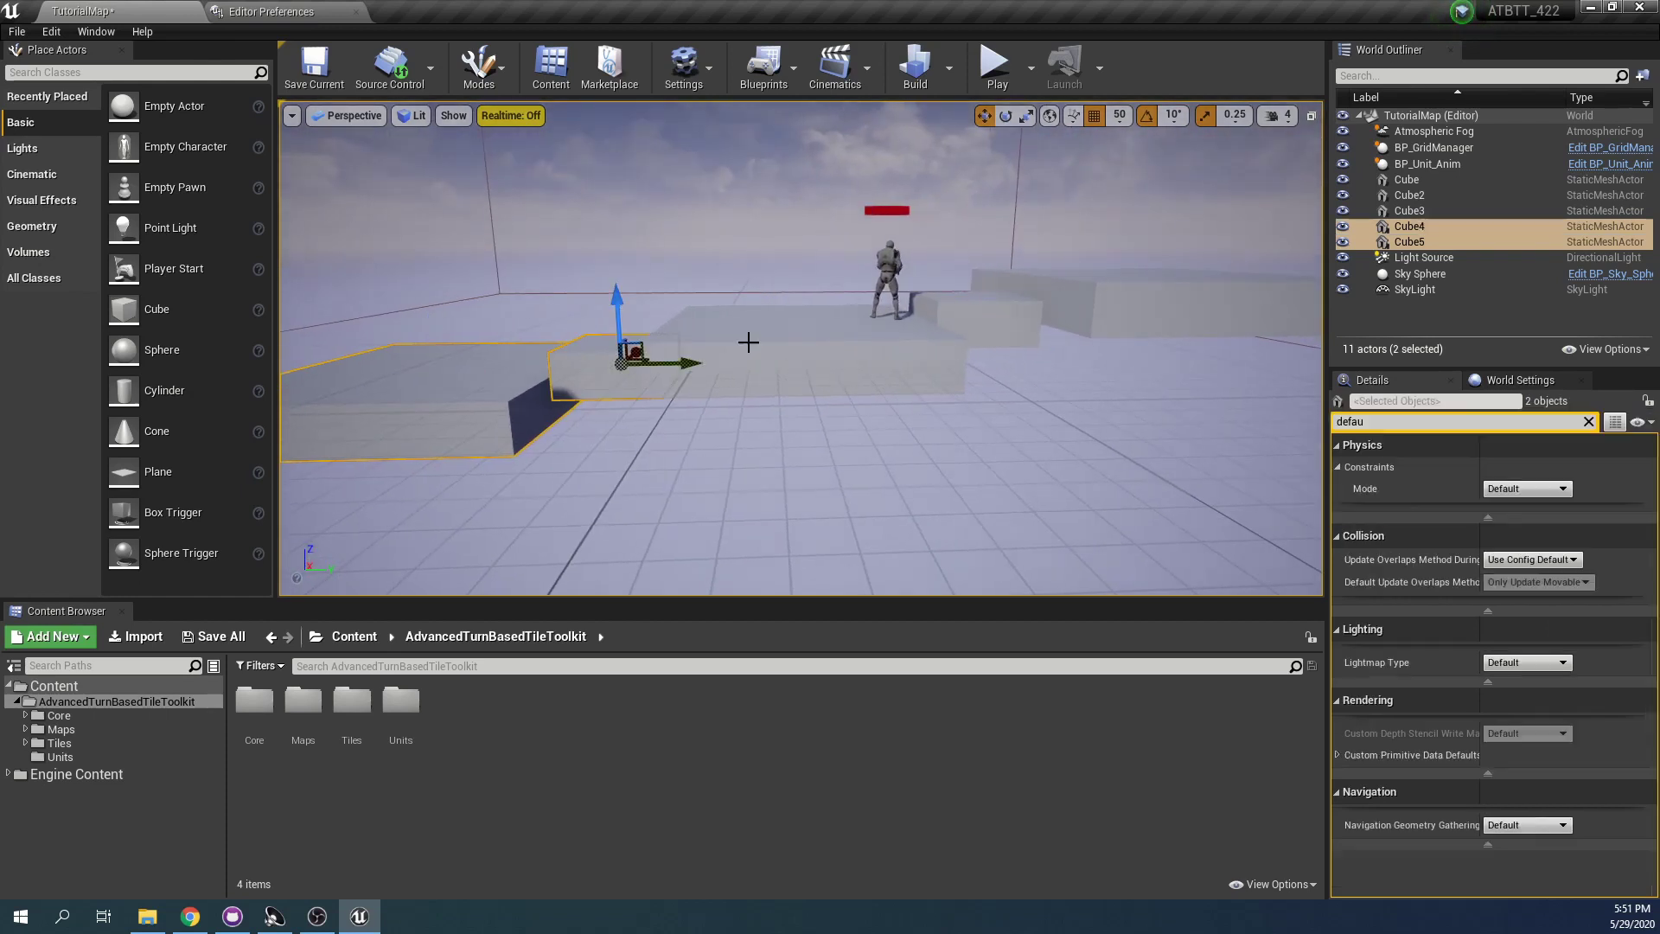
left_click(749, 341, "ctrl")
left_click(983, 311, "ctrl")
left_click(1107, 308, "ctrl")
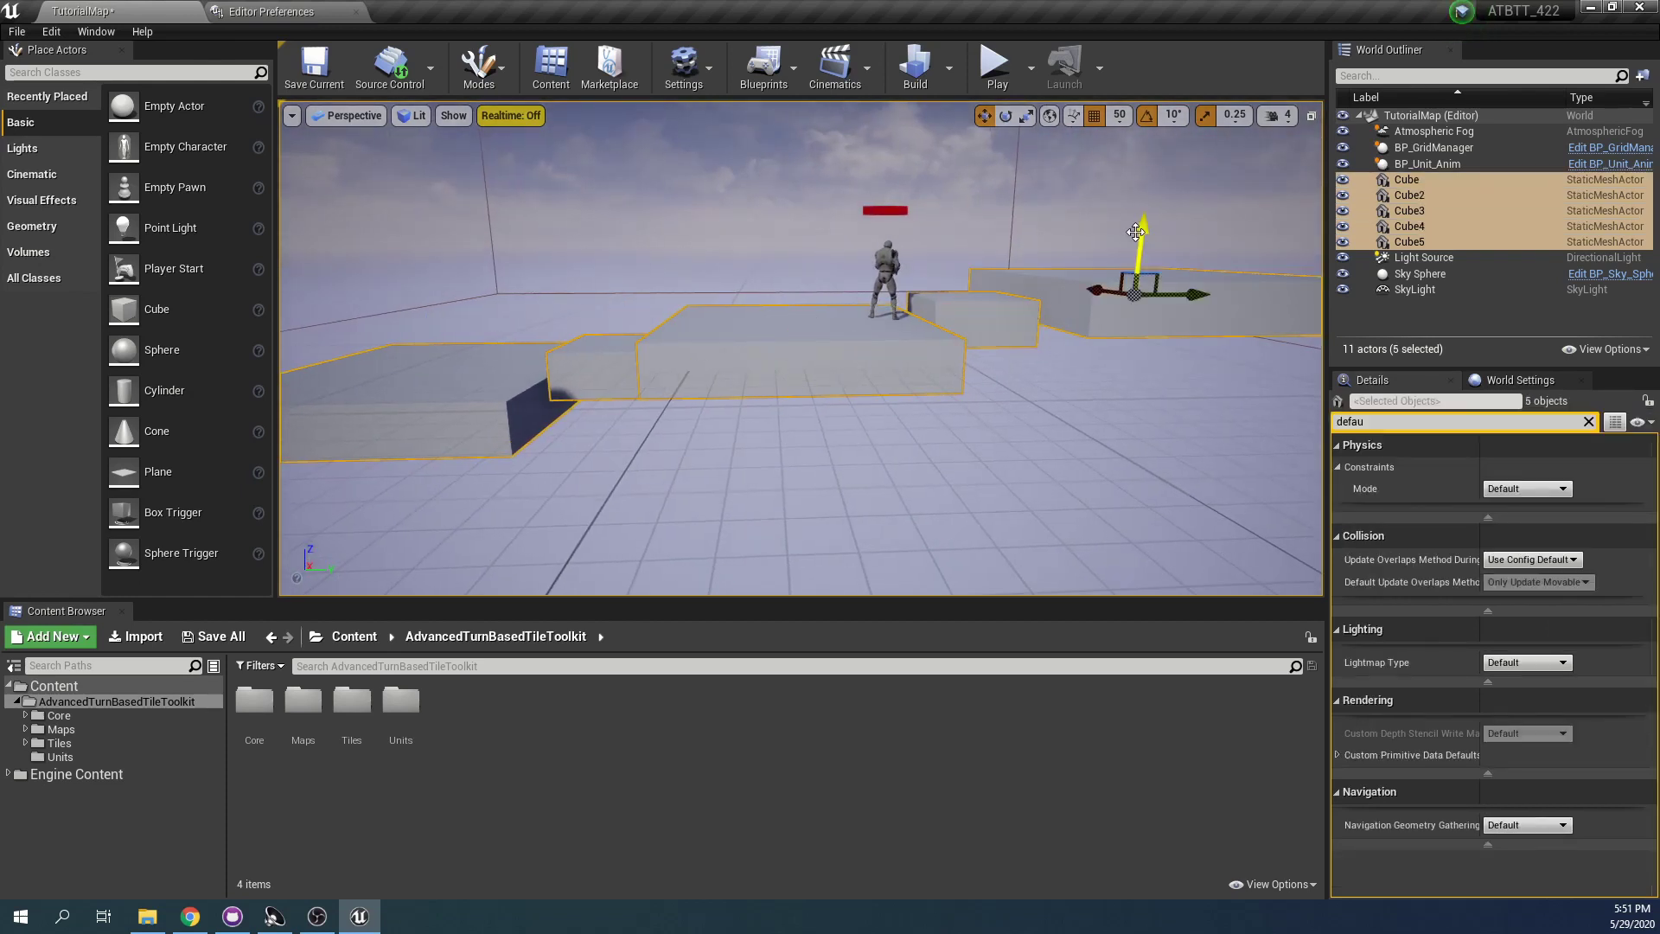
left_click_drag(1135, 231, 1133, 257)
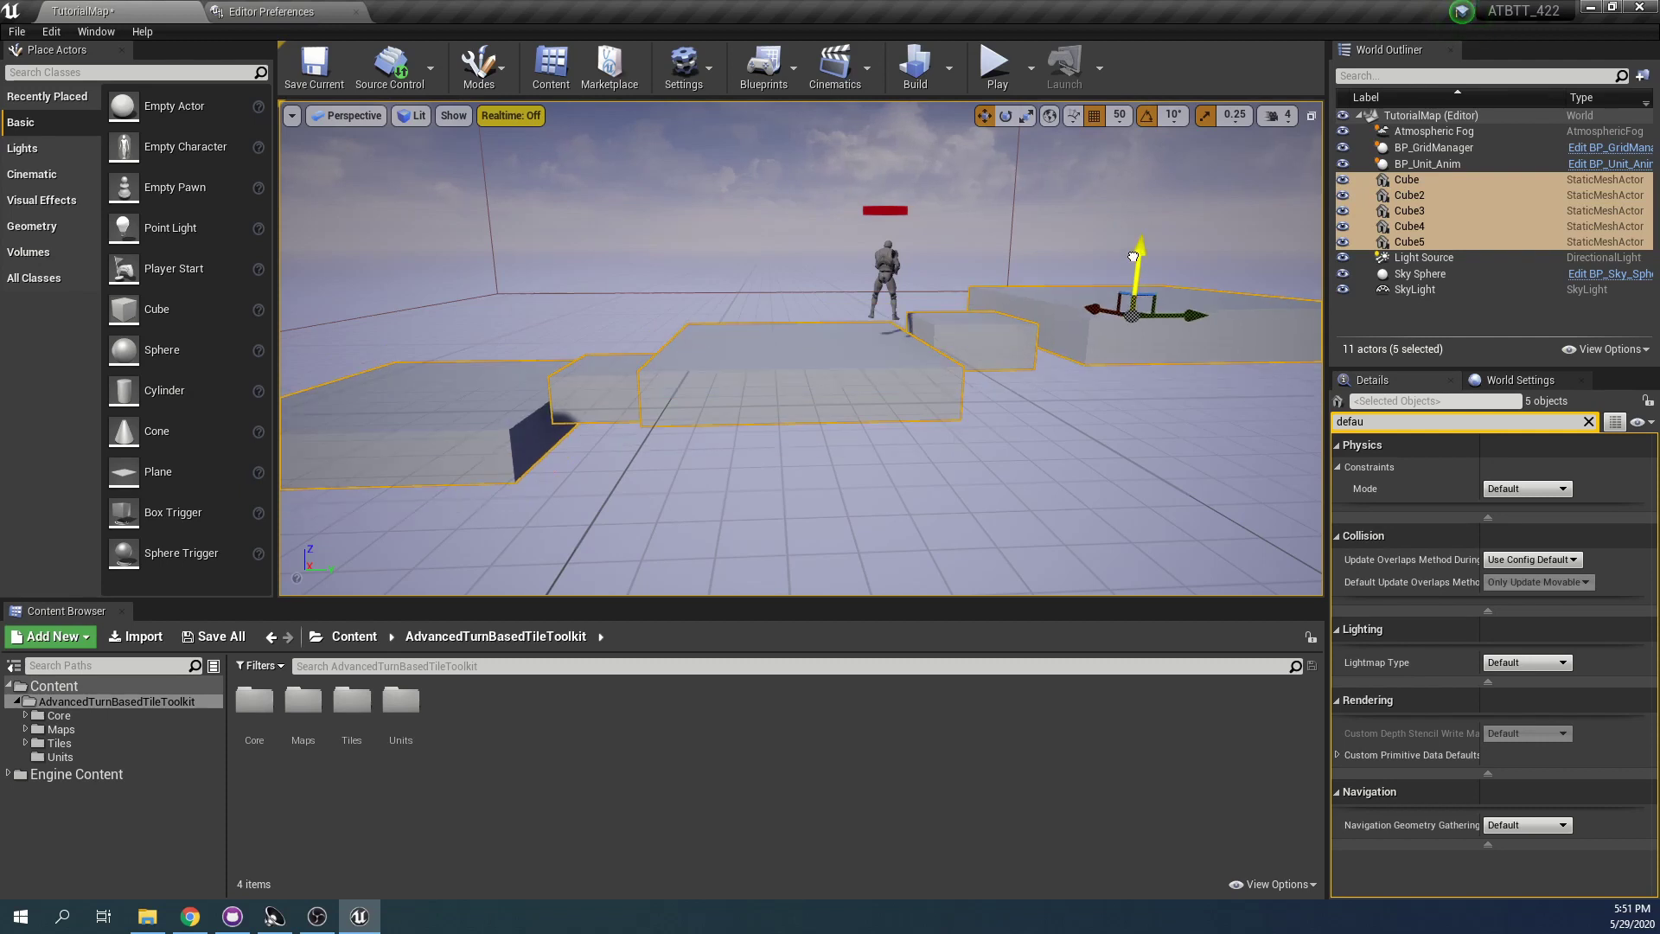
Snap the unit down onto the lowered middle platform and play-test its movement and range across the levels
left_click(886, 281)
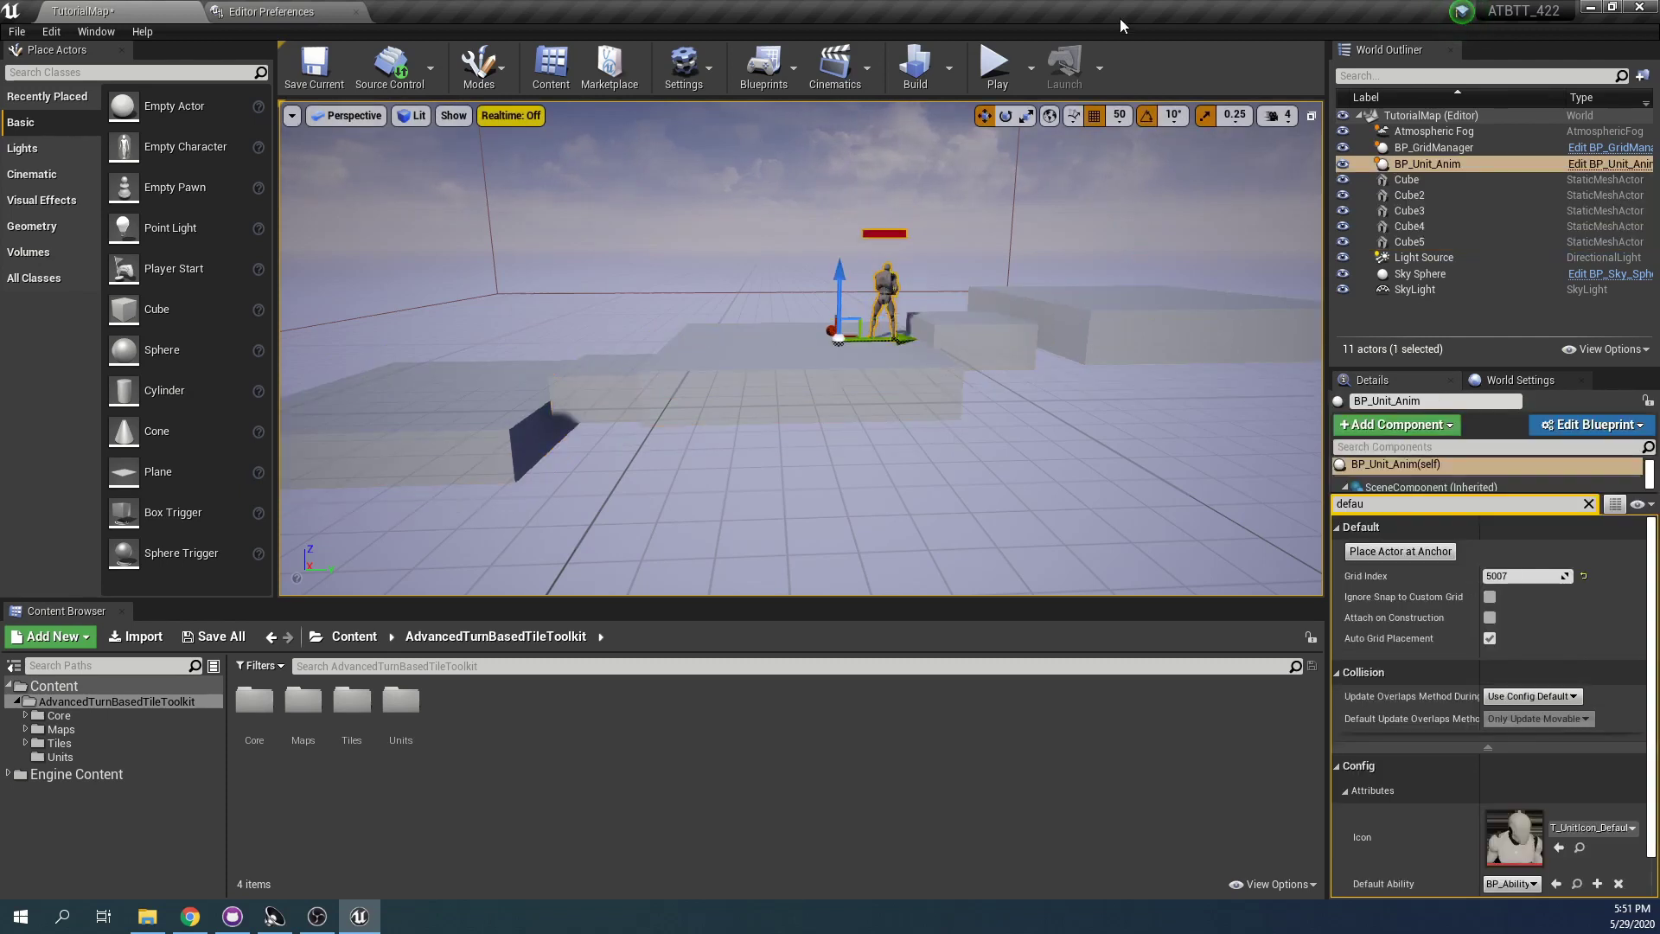
left_click(994, 64)
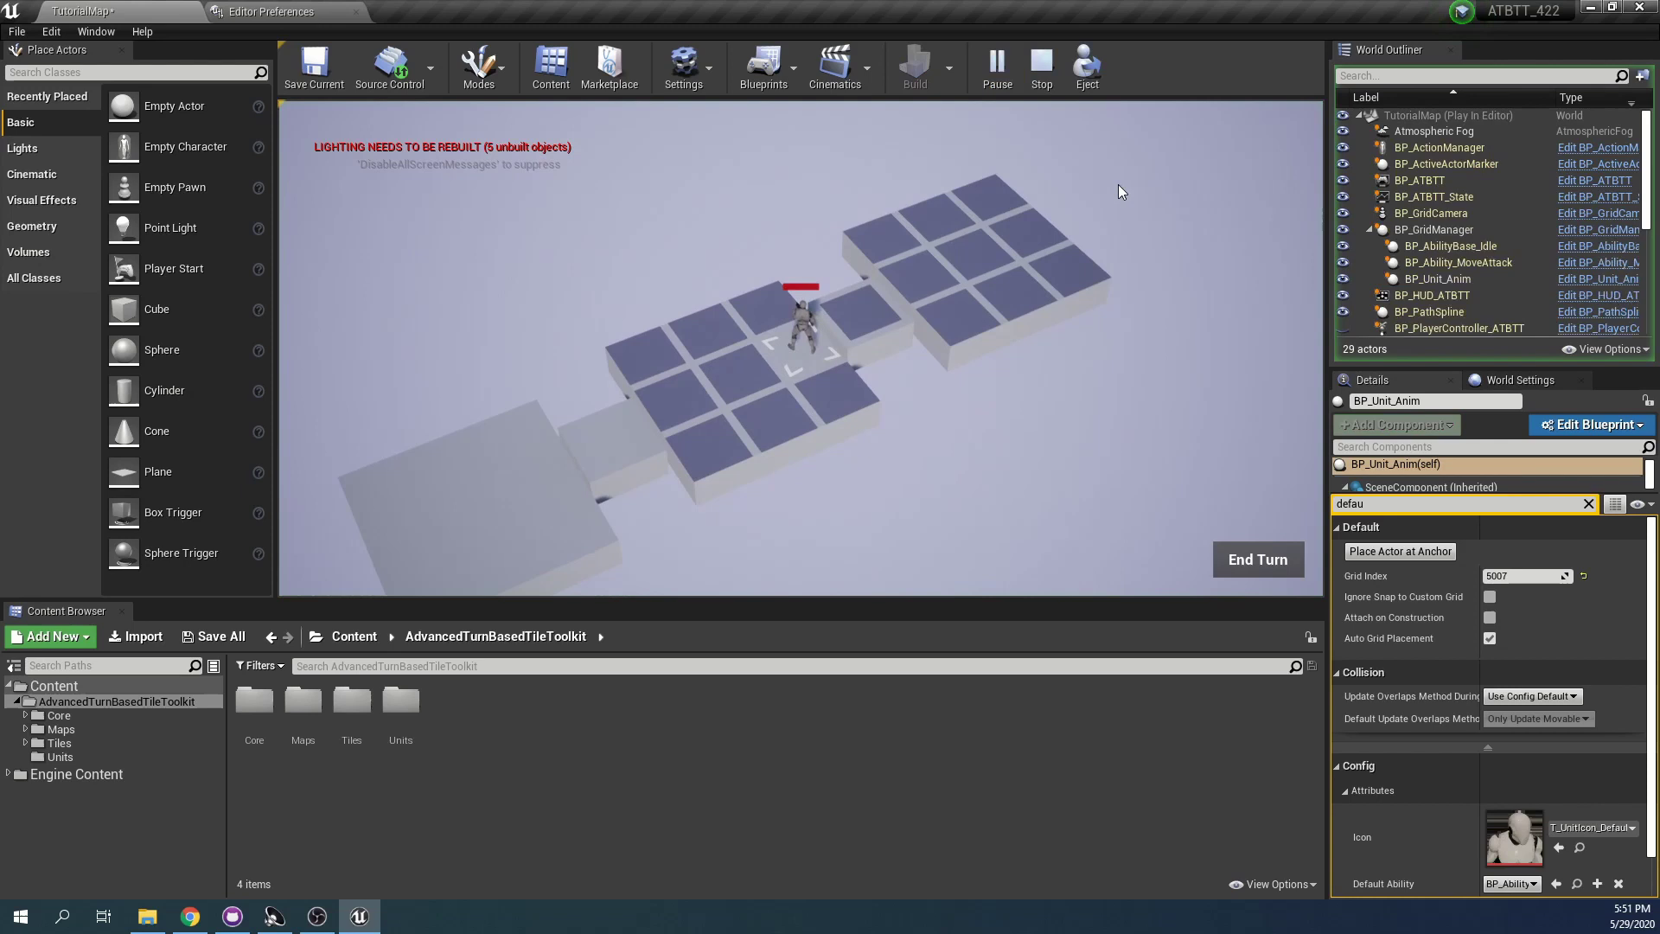
middle_click_drag(1016, 263, 855, 310)
middle_click_drag(659, 315, 806, 394)
left_click(865, 396)
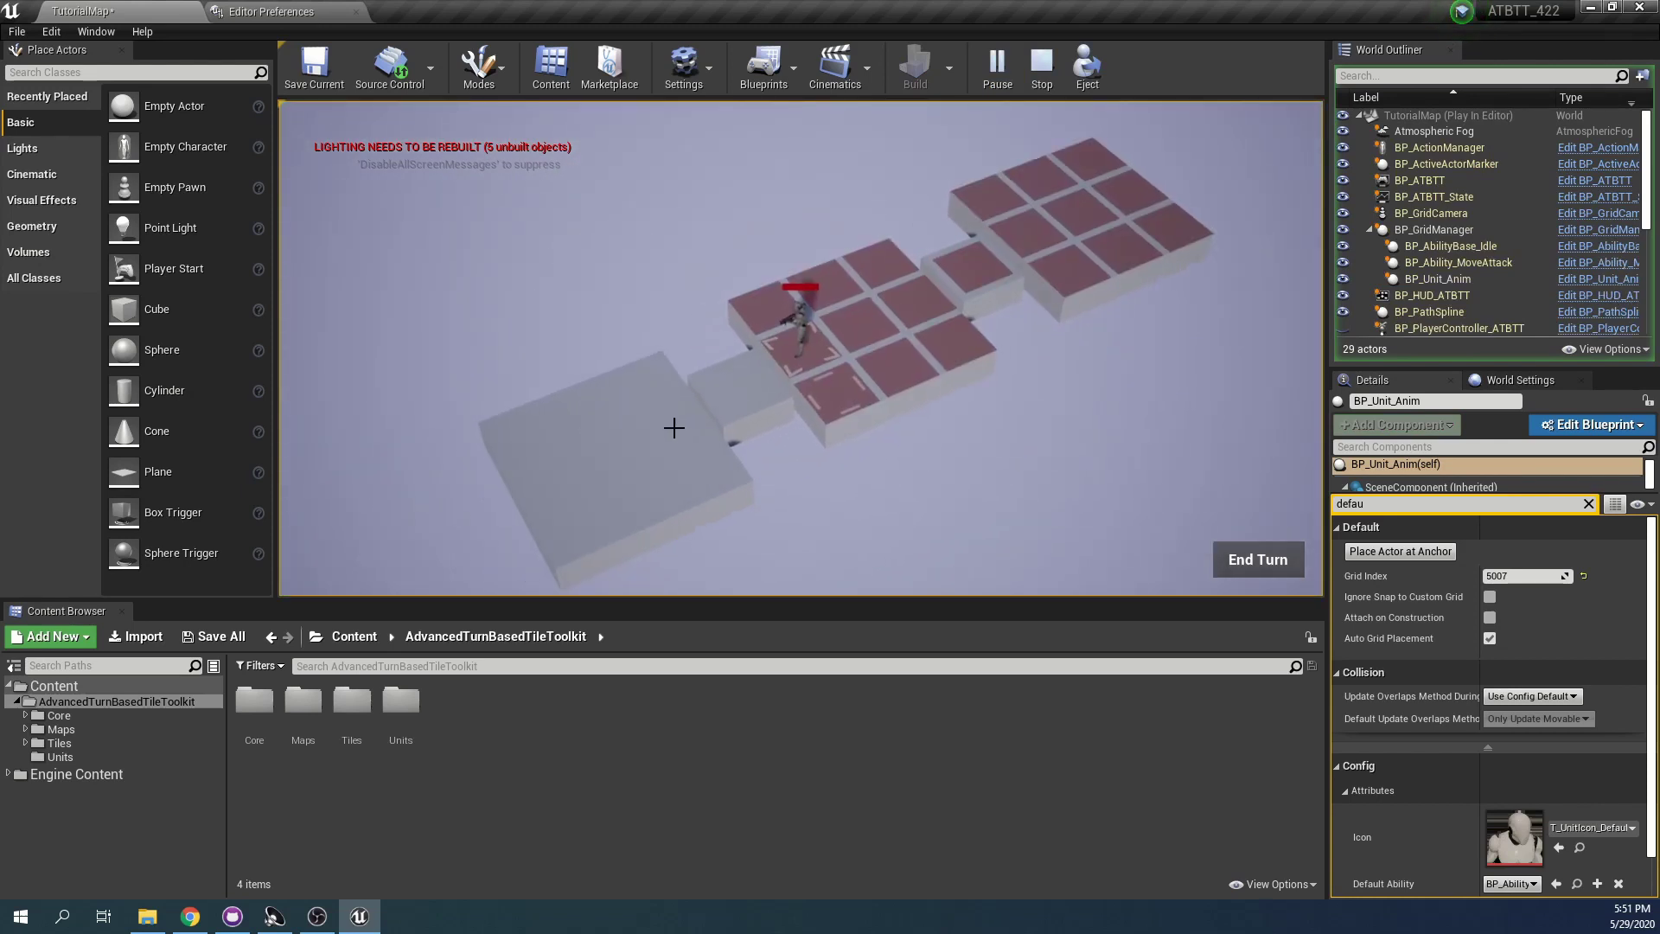
key("Escape")
Set the grid manager's Min Grid Height to -400 in its procedural settings
right_click_drag(963, 178, 1012, 290)
right_click_drag(922, 389, 922, 309)
double_click(1433, 147)
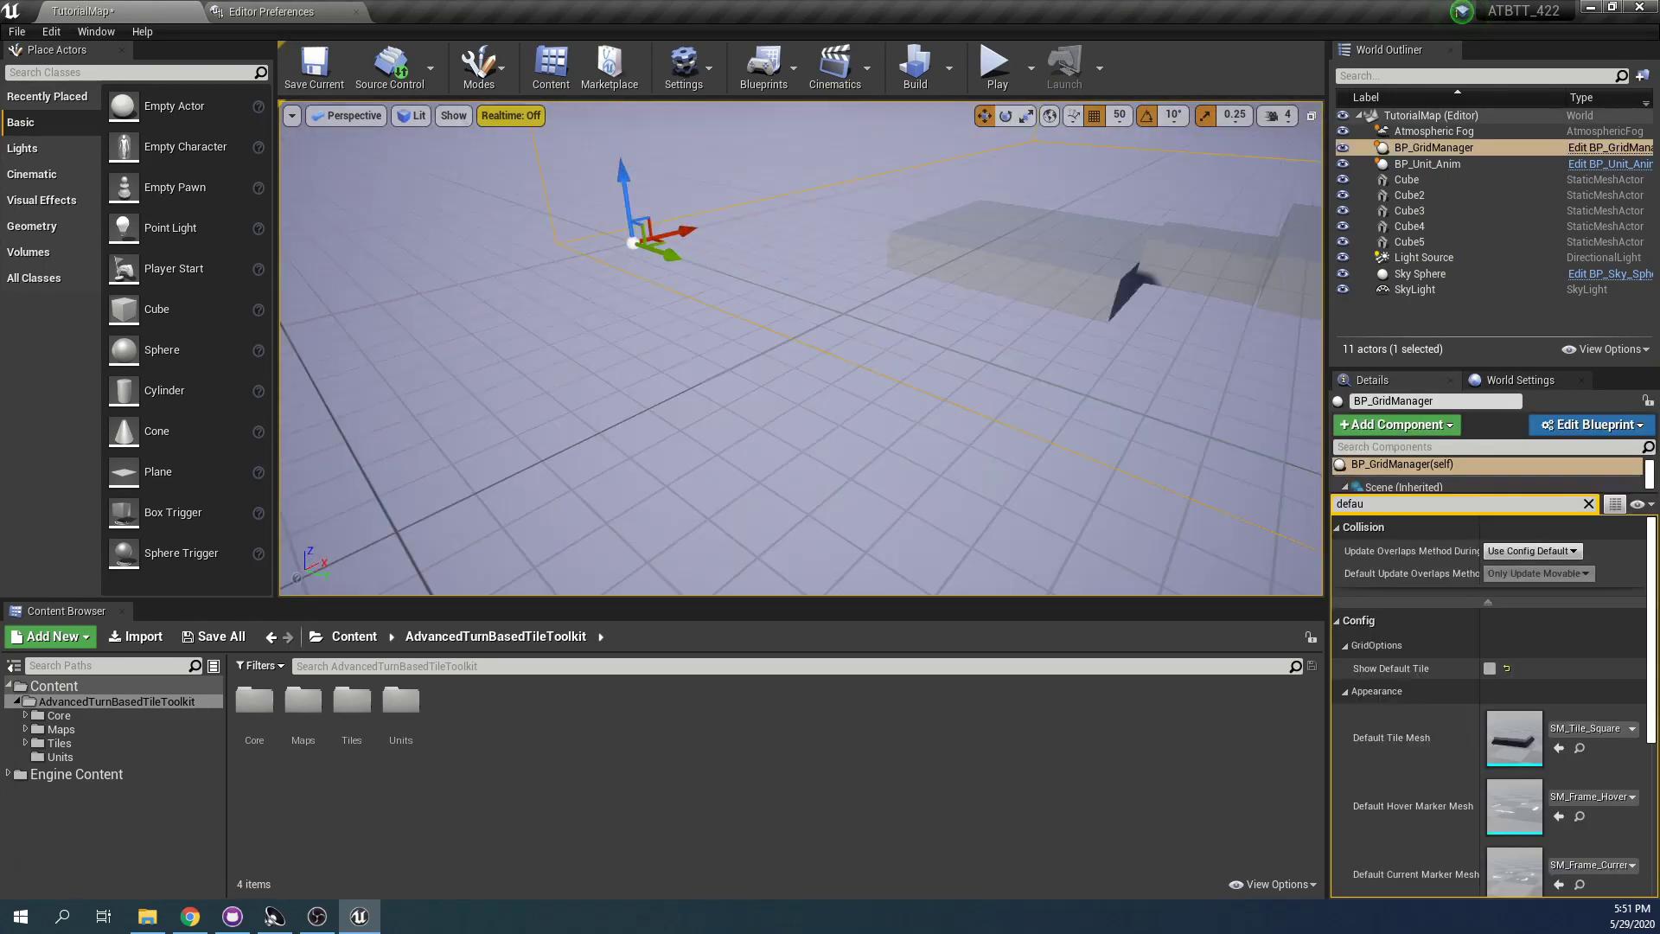
left_click(1588, 503)
scroll(1567, 747, "down", 6)
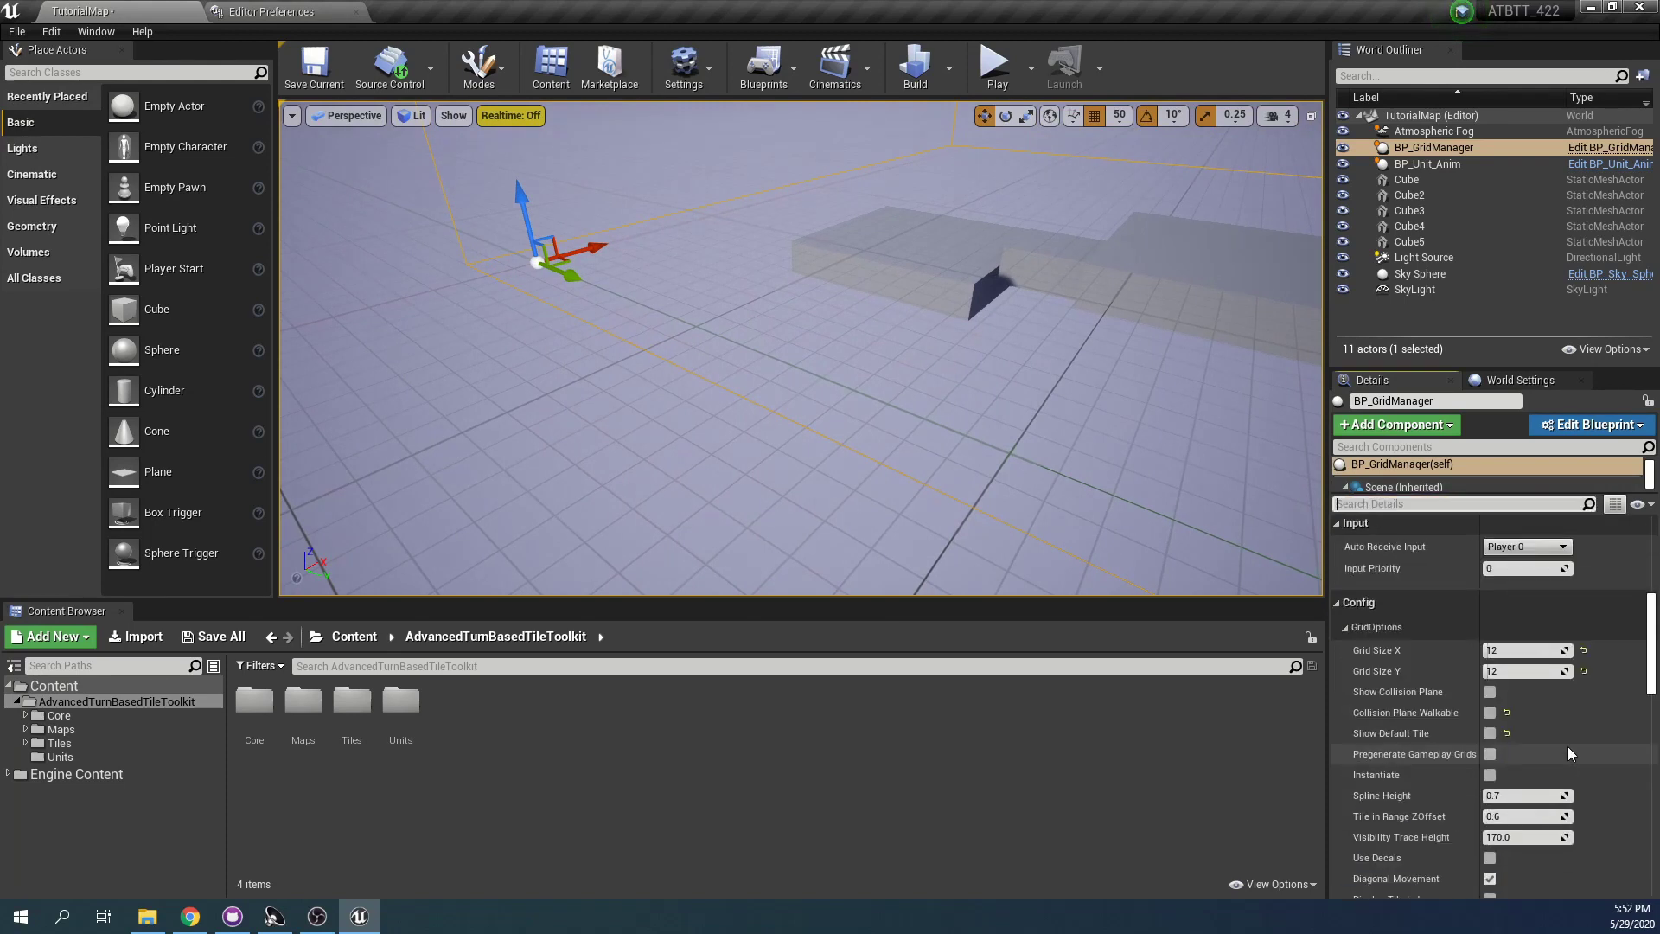
scroll(1570, 730, "down", 5)
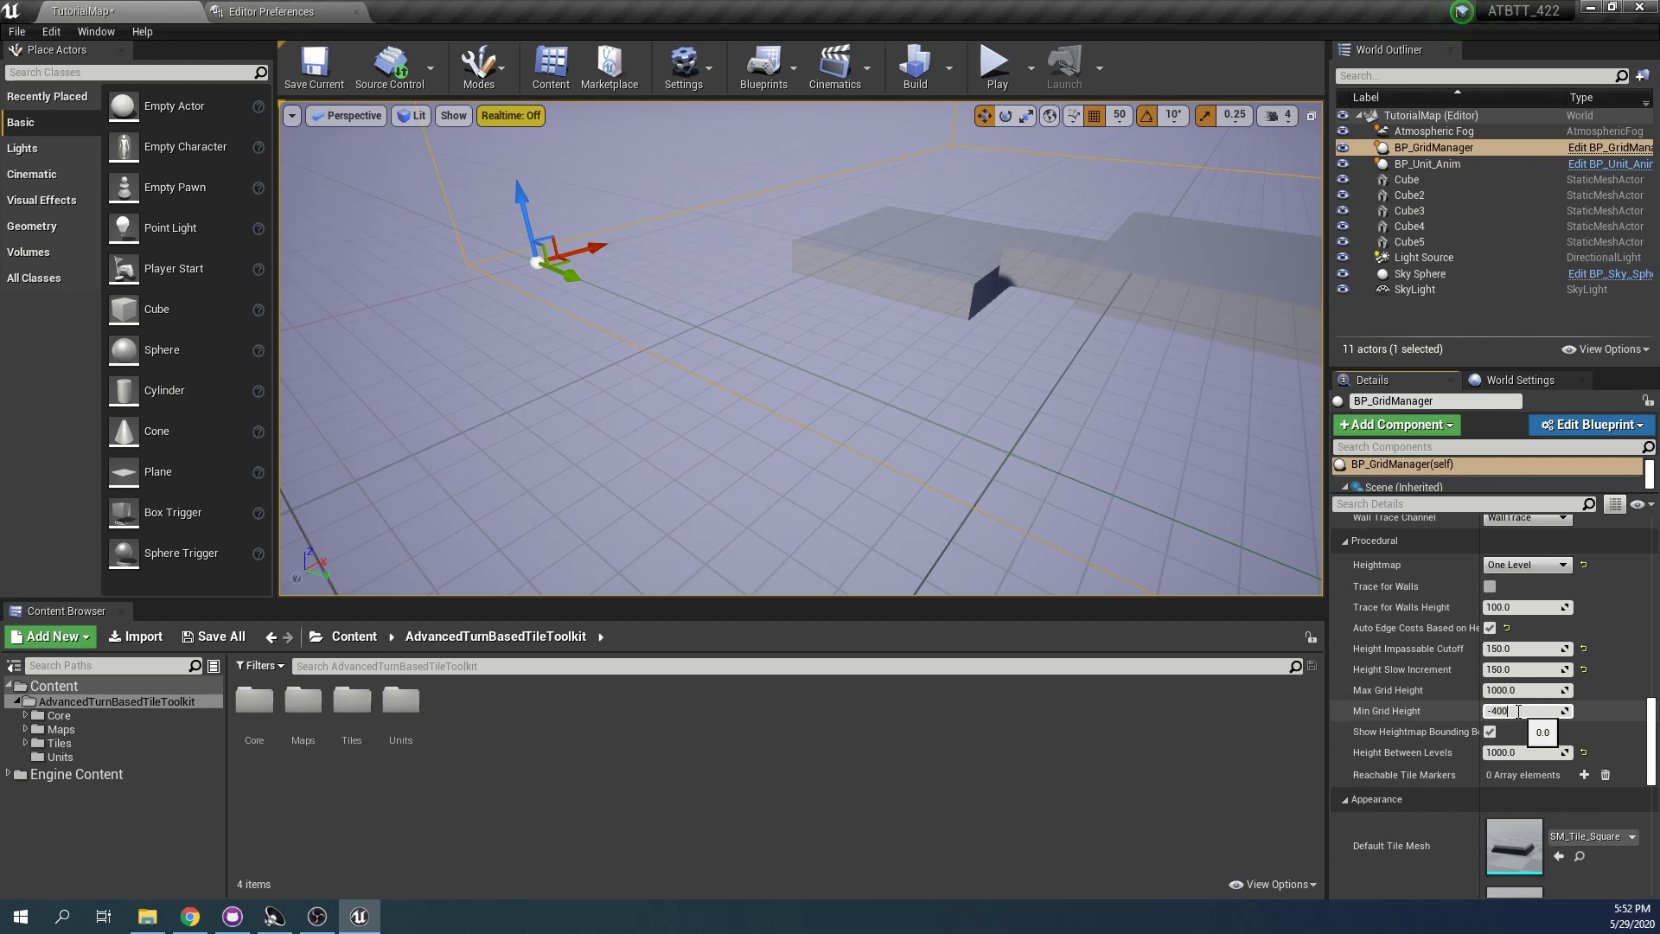
right_click_drag(974, 393, 1115, 351)
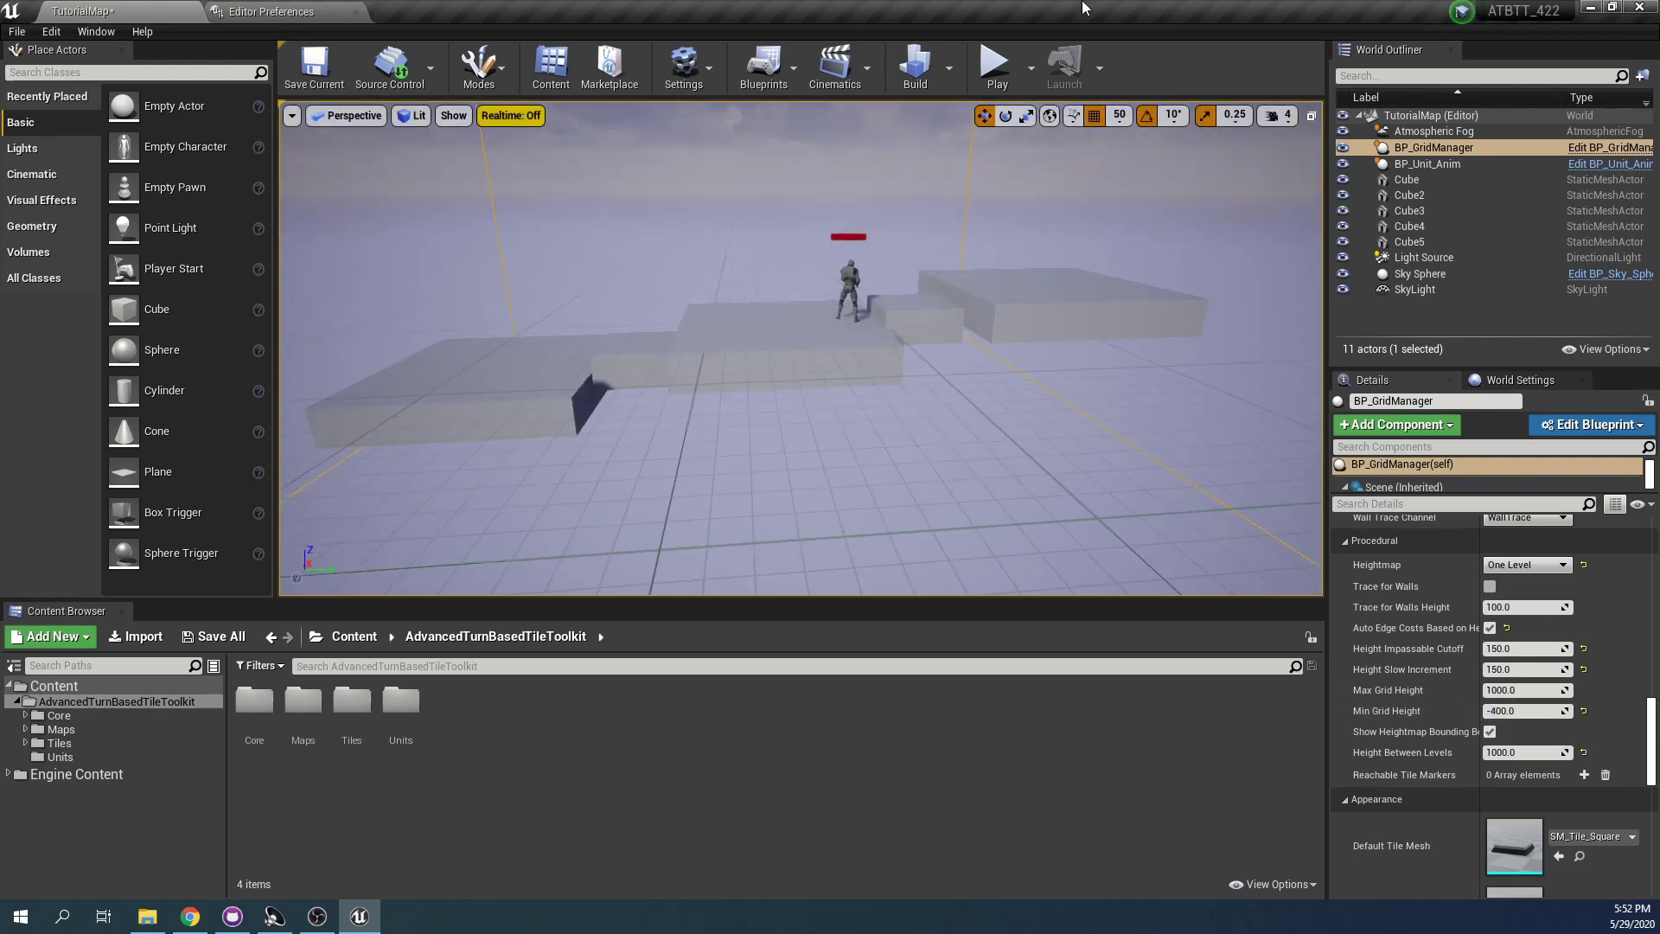
Play-test moving the unit down to the lowest platform and back to the middle one, then end the session
left_click(994, 65)
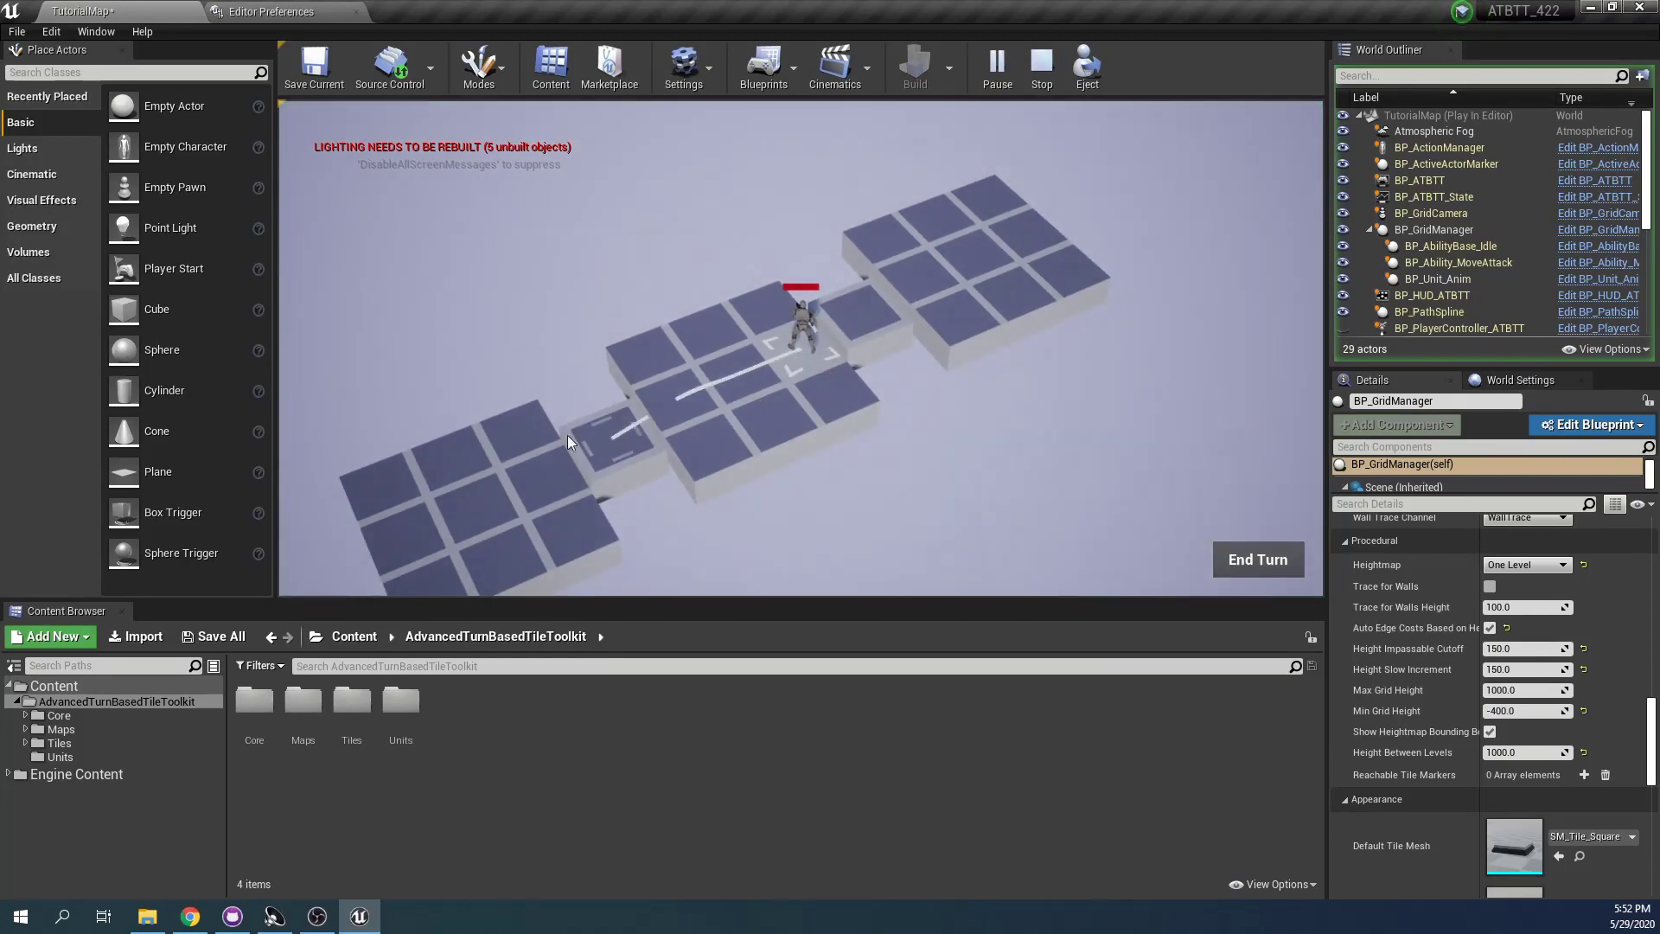
left_click(529, 510)
key("q")
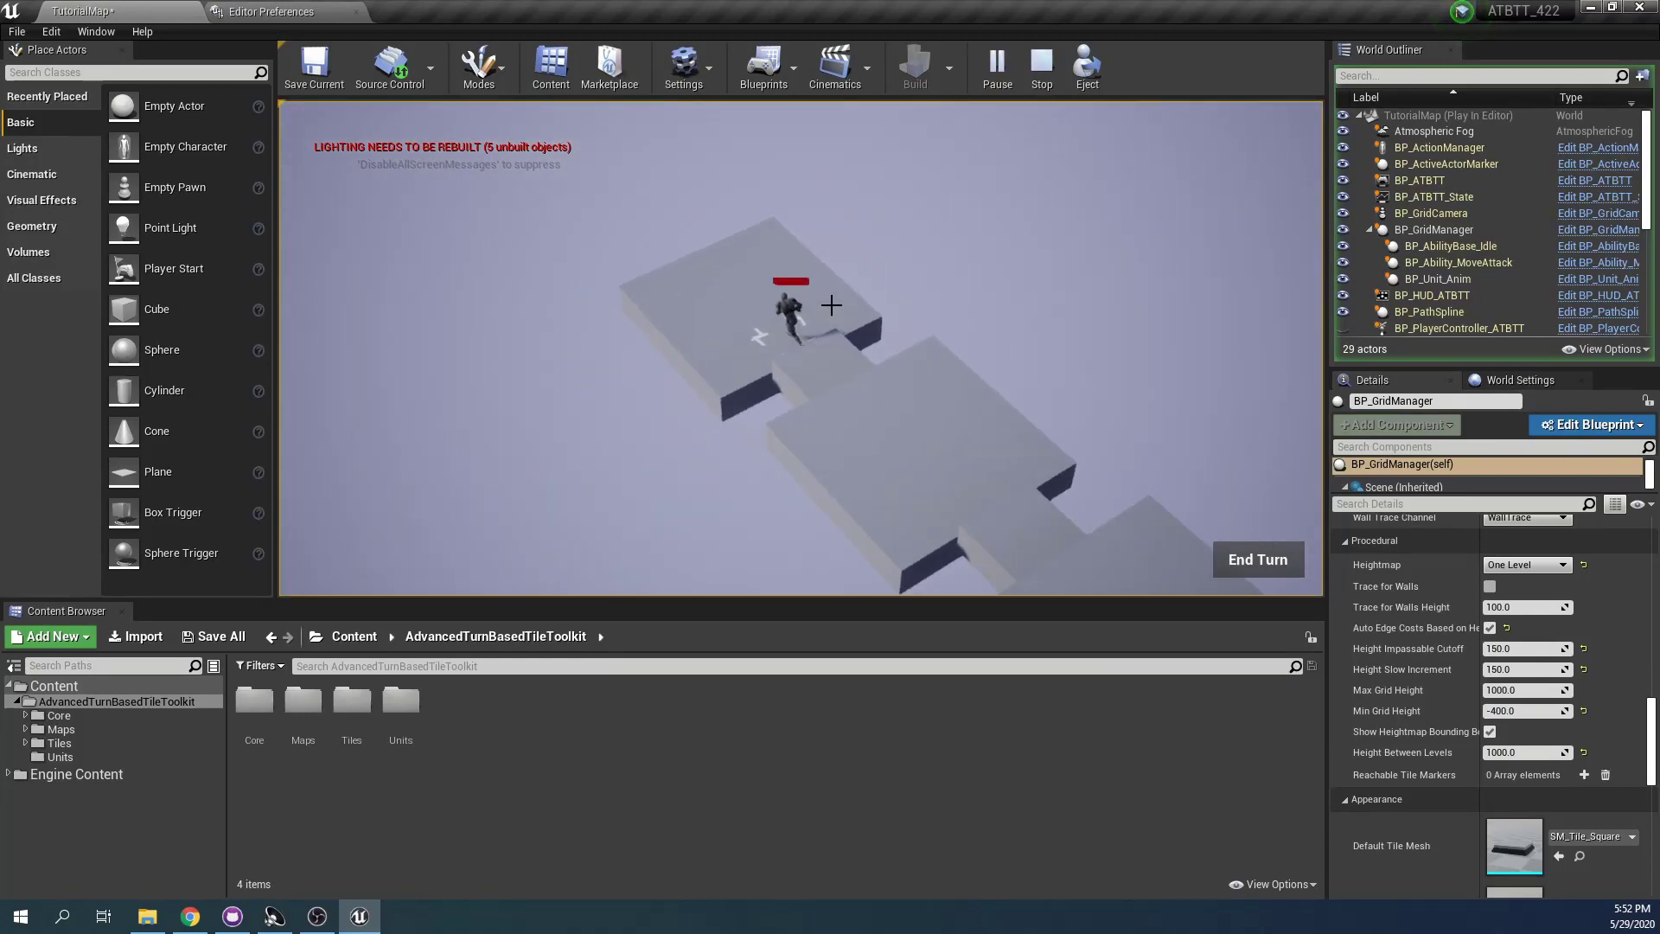
key("e")
key("e")
scroll(942, 344, "up", 3)
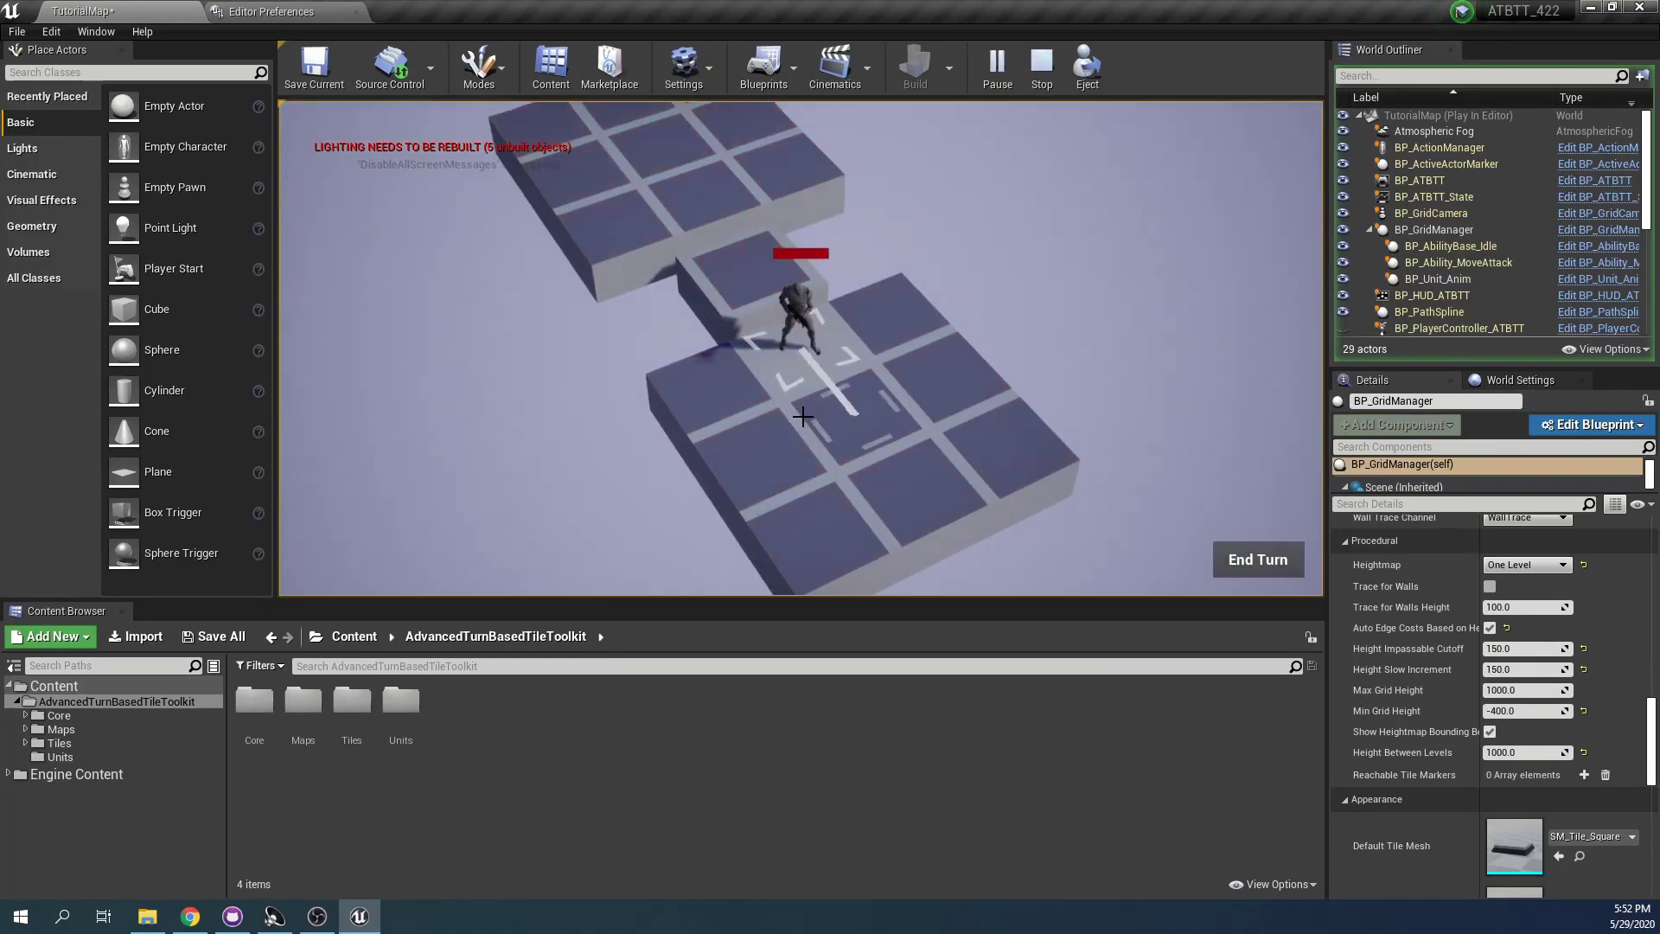
key("q")
scroll(969, 230, "down", 2)
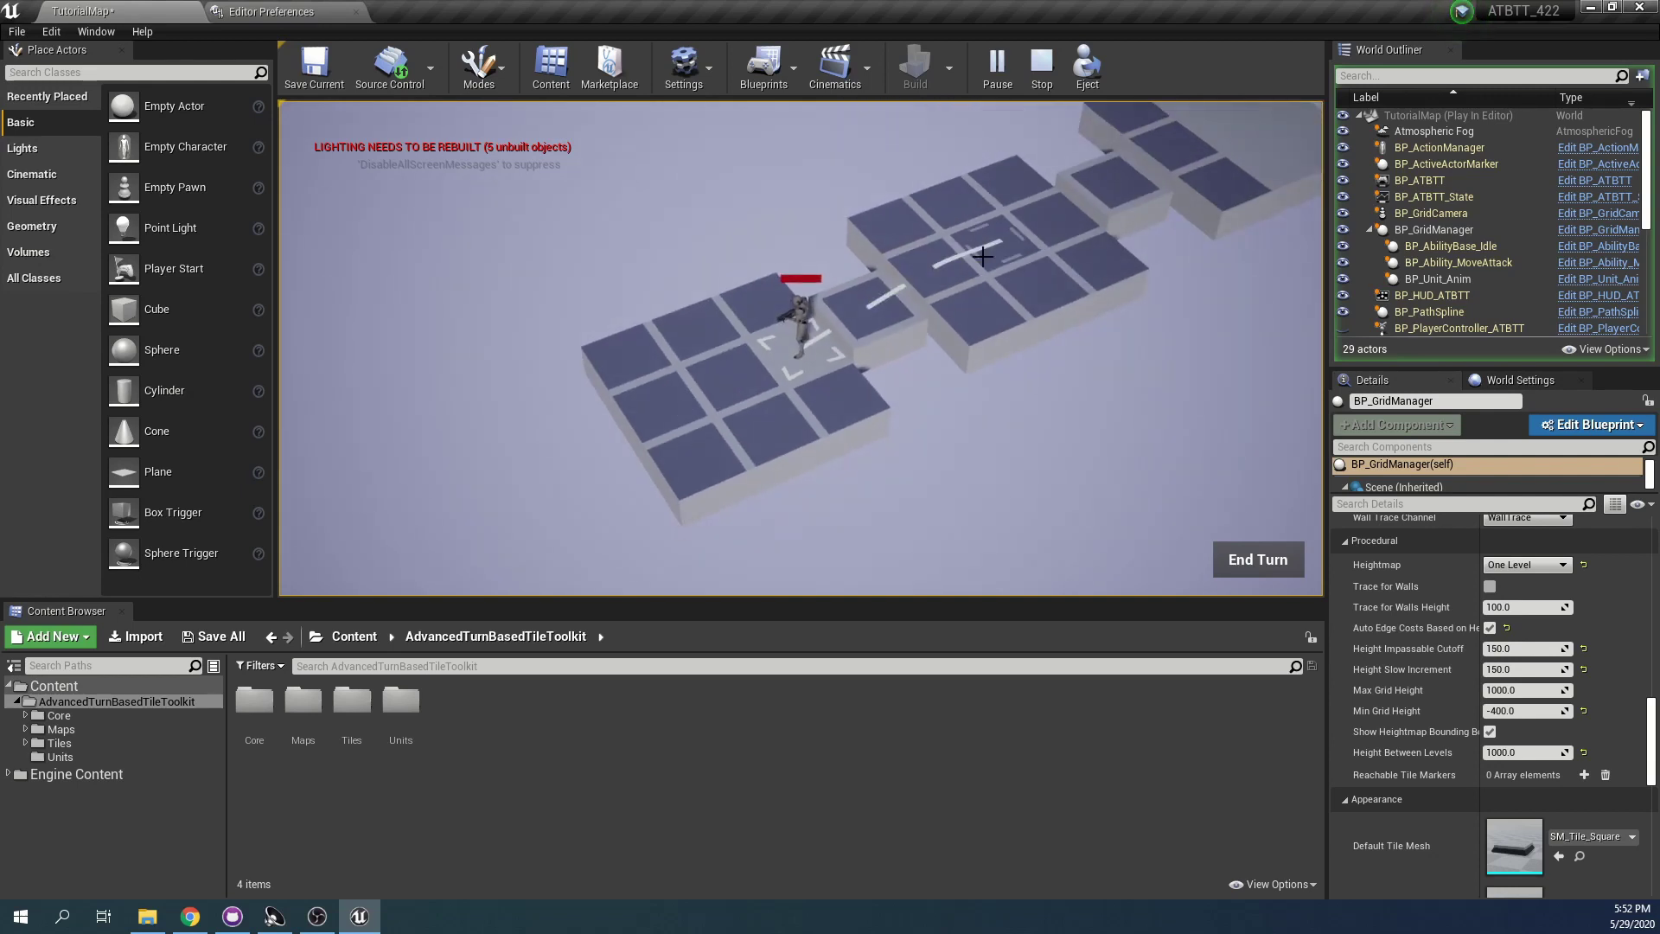
left_click(983, 257)
scroll(983, 257, "down", 3)
key("Escape")
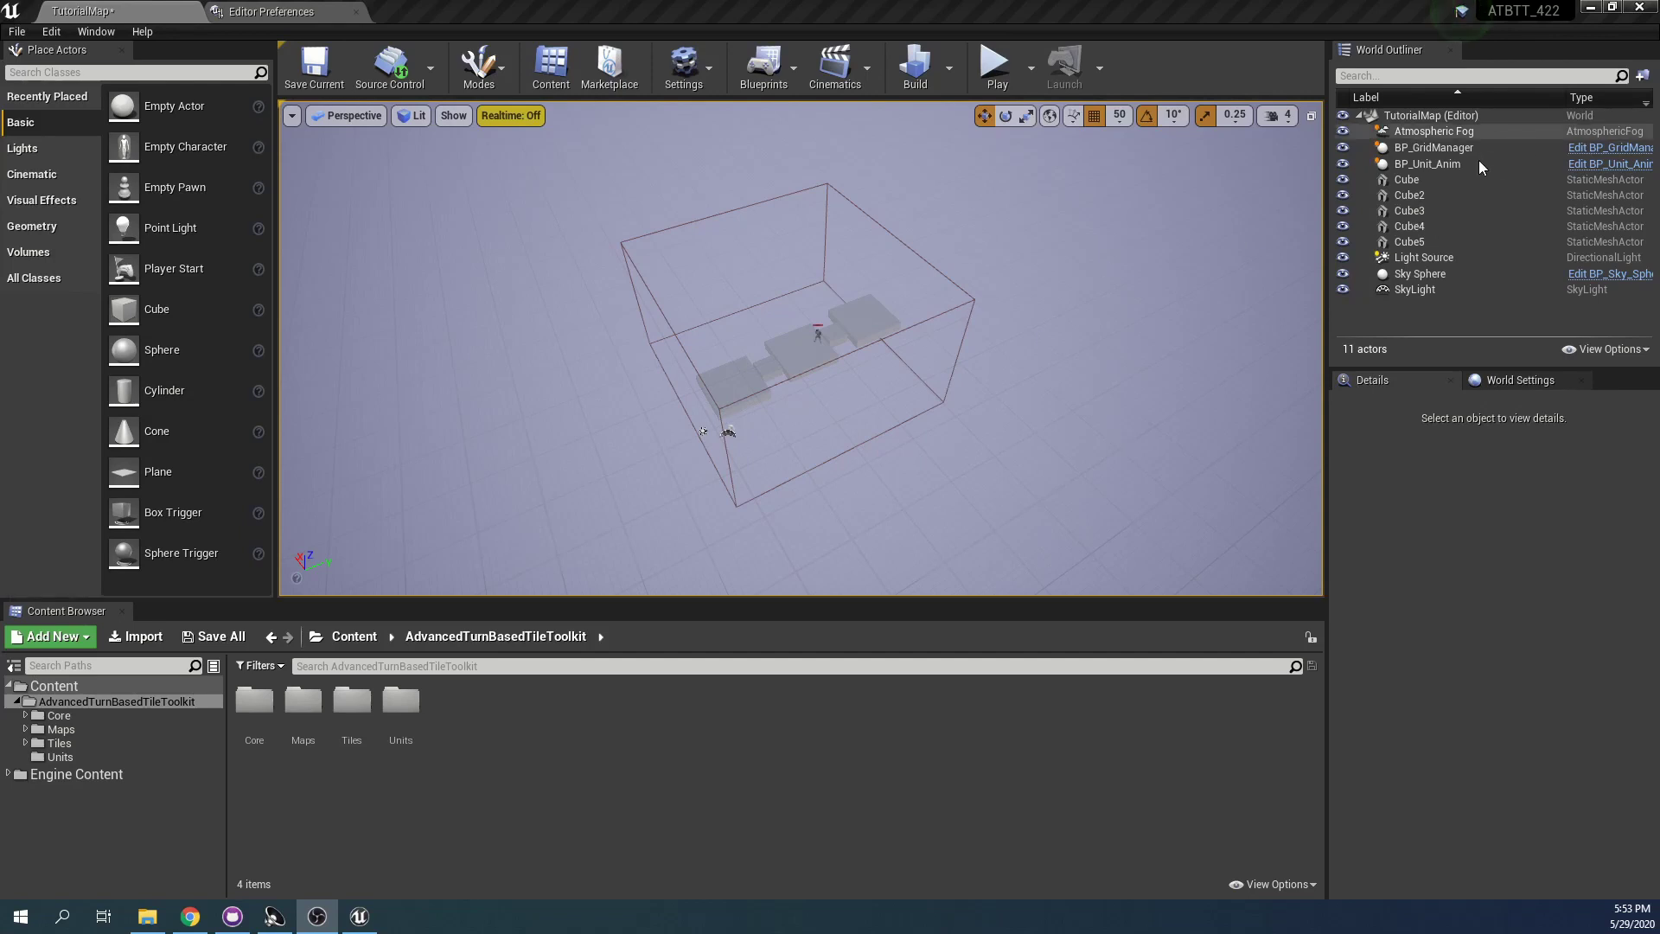
Open the BP_GridManager blueprint and find the Setup Grid Arrays call in its Event Graph
left_click(1638, 148)
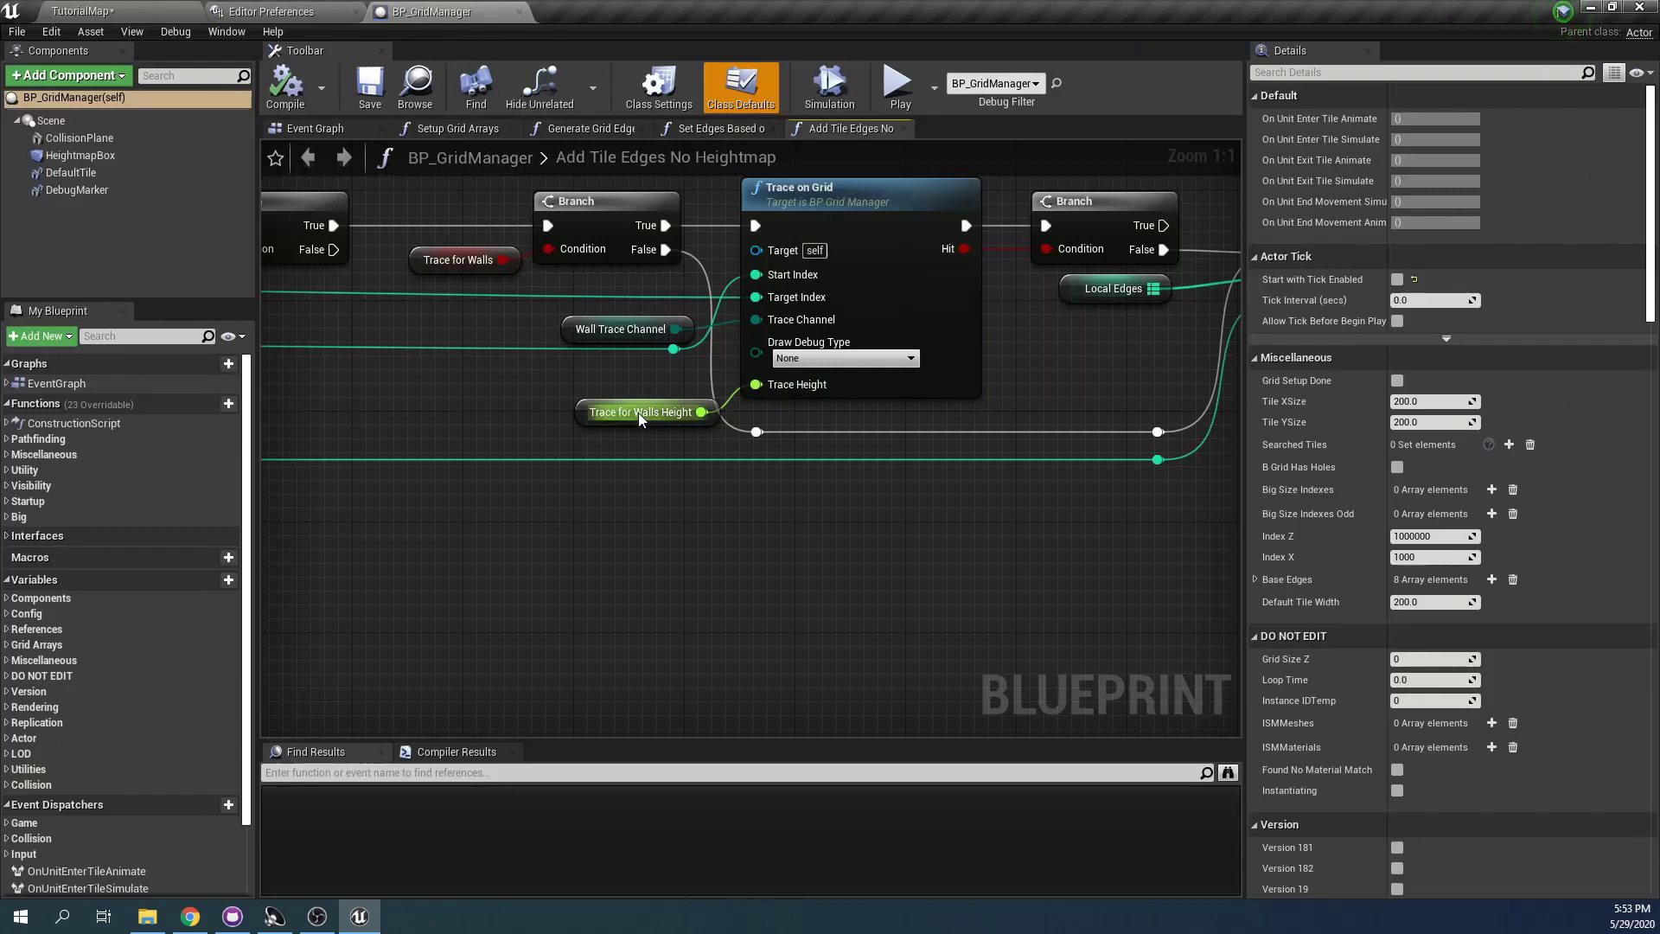
scroll(638, 412, "down", 3)
left_click(319, 128)
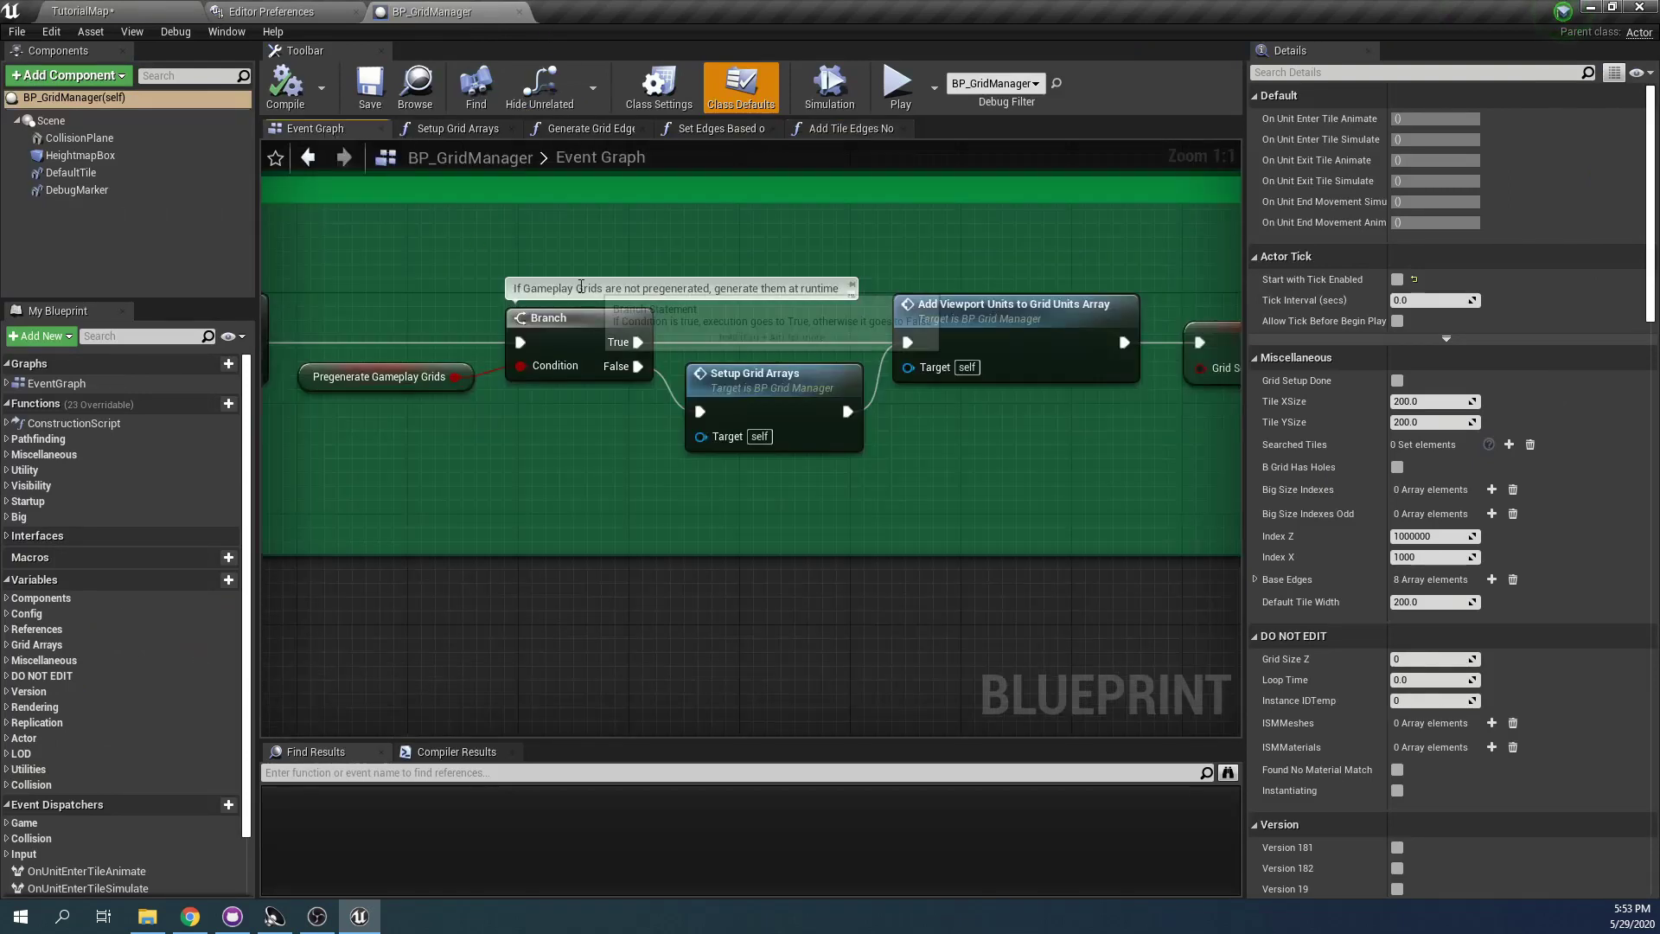
scroll(581, 287, "down", 3)
right_click_drag(484, 323, 956, 360)
scroll(908, 485, "up", 2)
right_click_drag(908, 485, 298, 495)
scroll(805, 473, "up", 1)
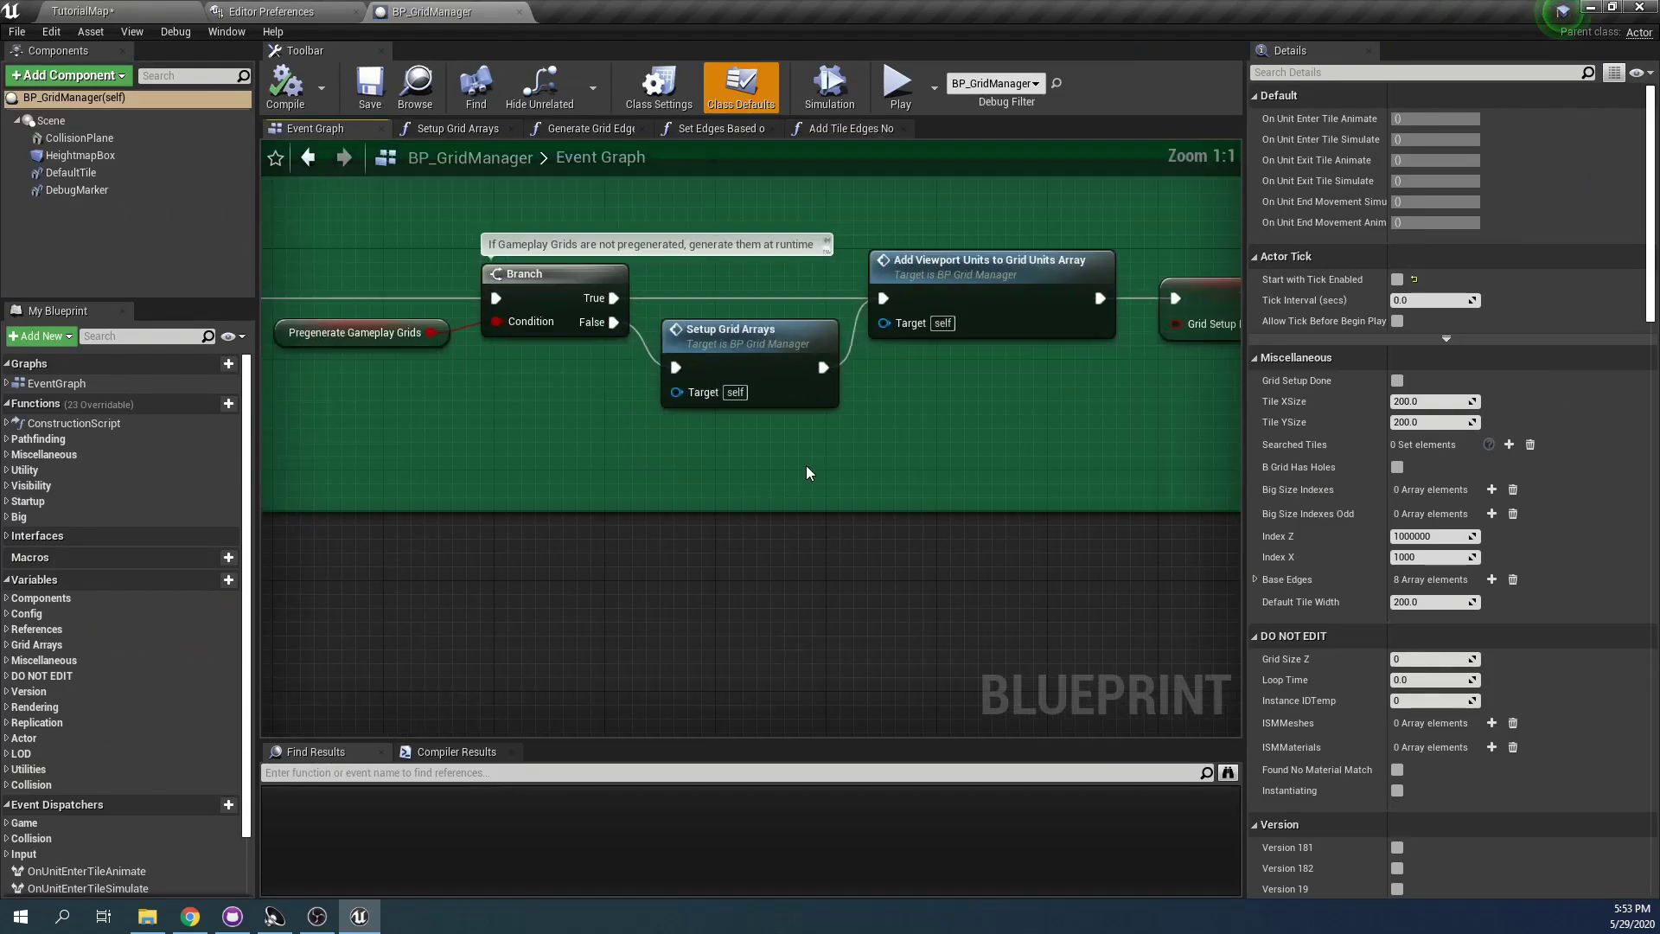
Open the Setup Grid Arrays function and go into its Create Grid Locations function
double_click(813, 342)
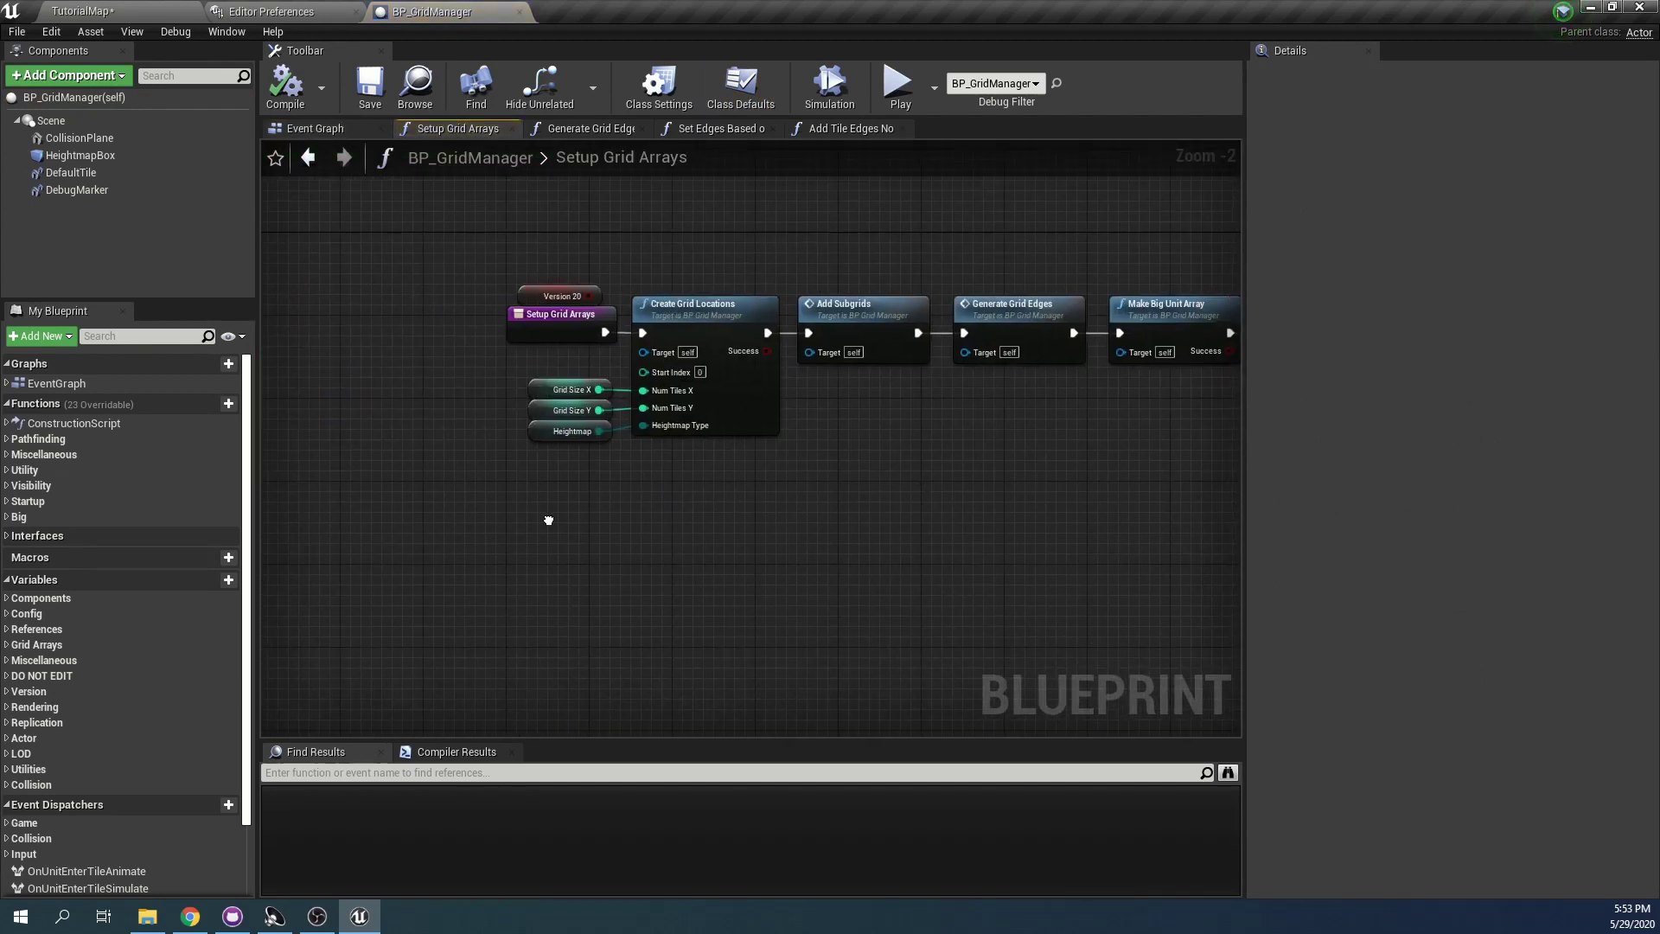
right_click_drag(548, 520, 375, 543)
scroll(717, 473, "up", 2)
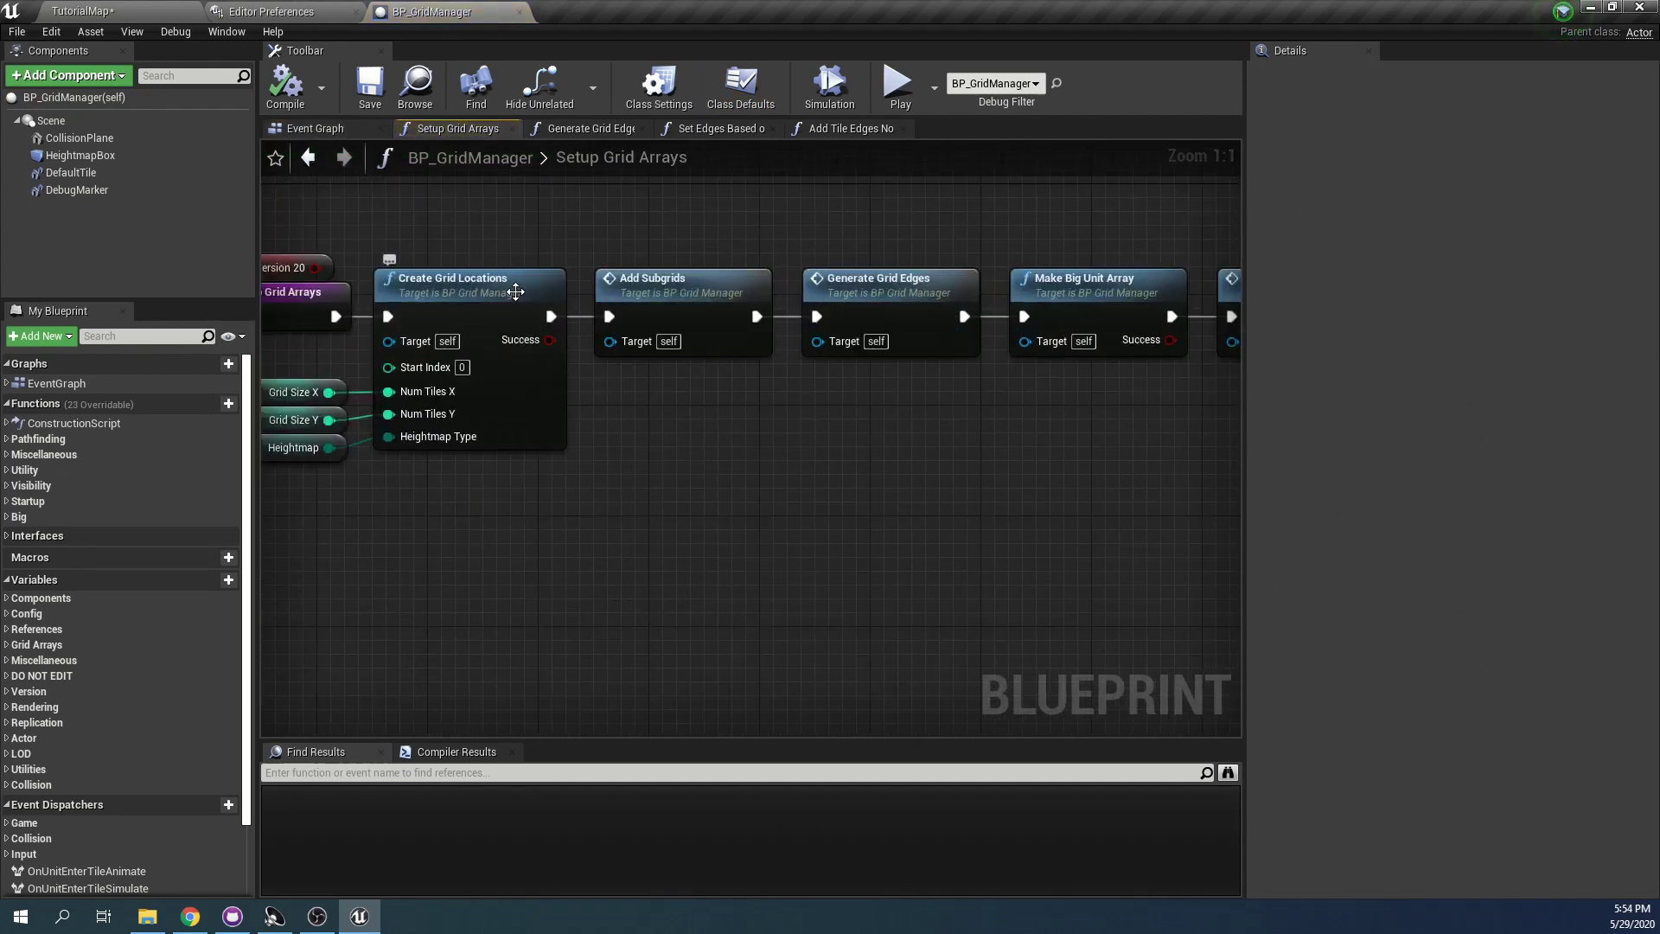
double_click(515, 292)
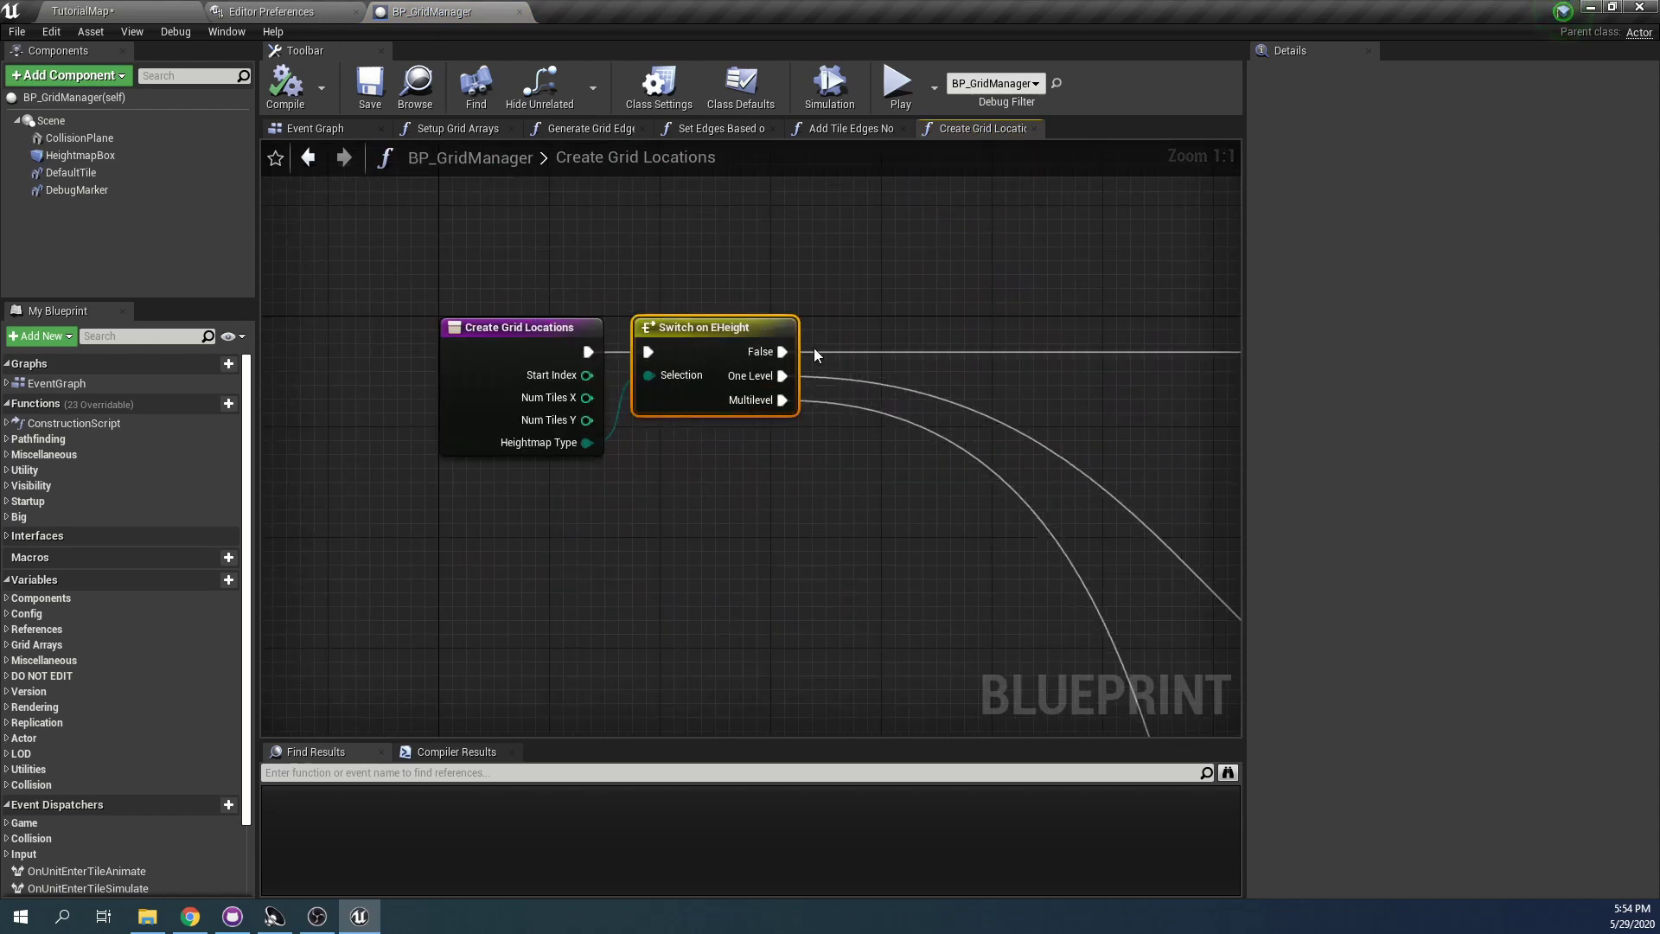
Examine the One Level branch of Create Grid Locations, from its loops to the line trace between maximum and minimum grid height
right_click_drag(859, 445, 645, 358)
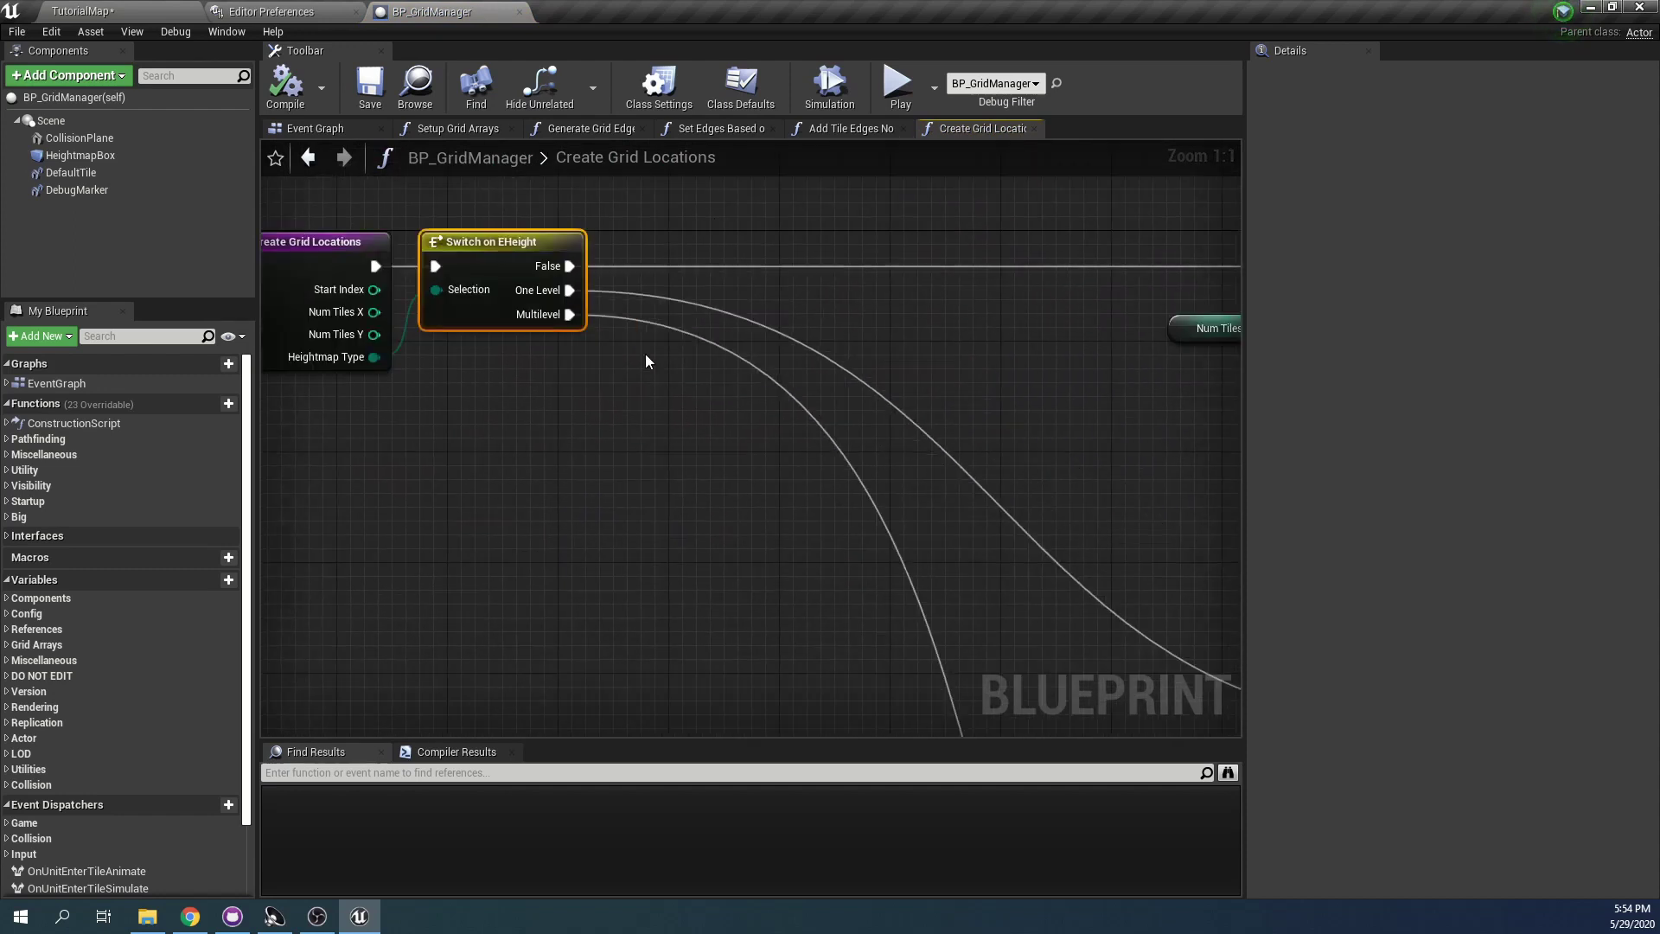
scroll(913, 454, "down", 4)
right_click_drag(1056, 505, 260, 400)
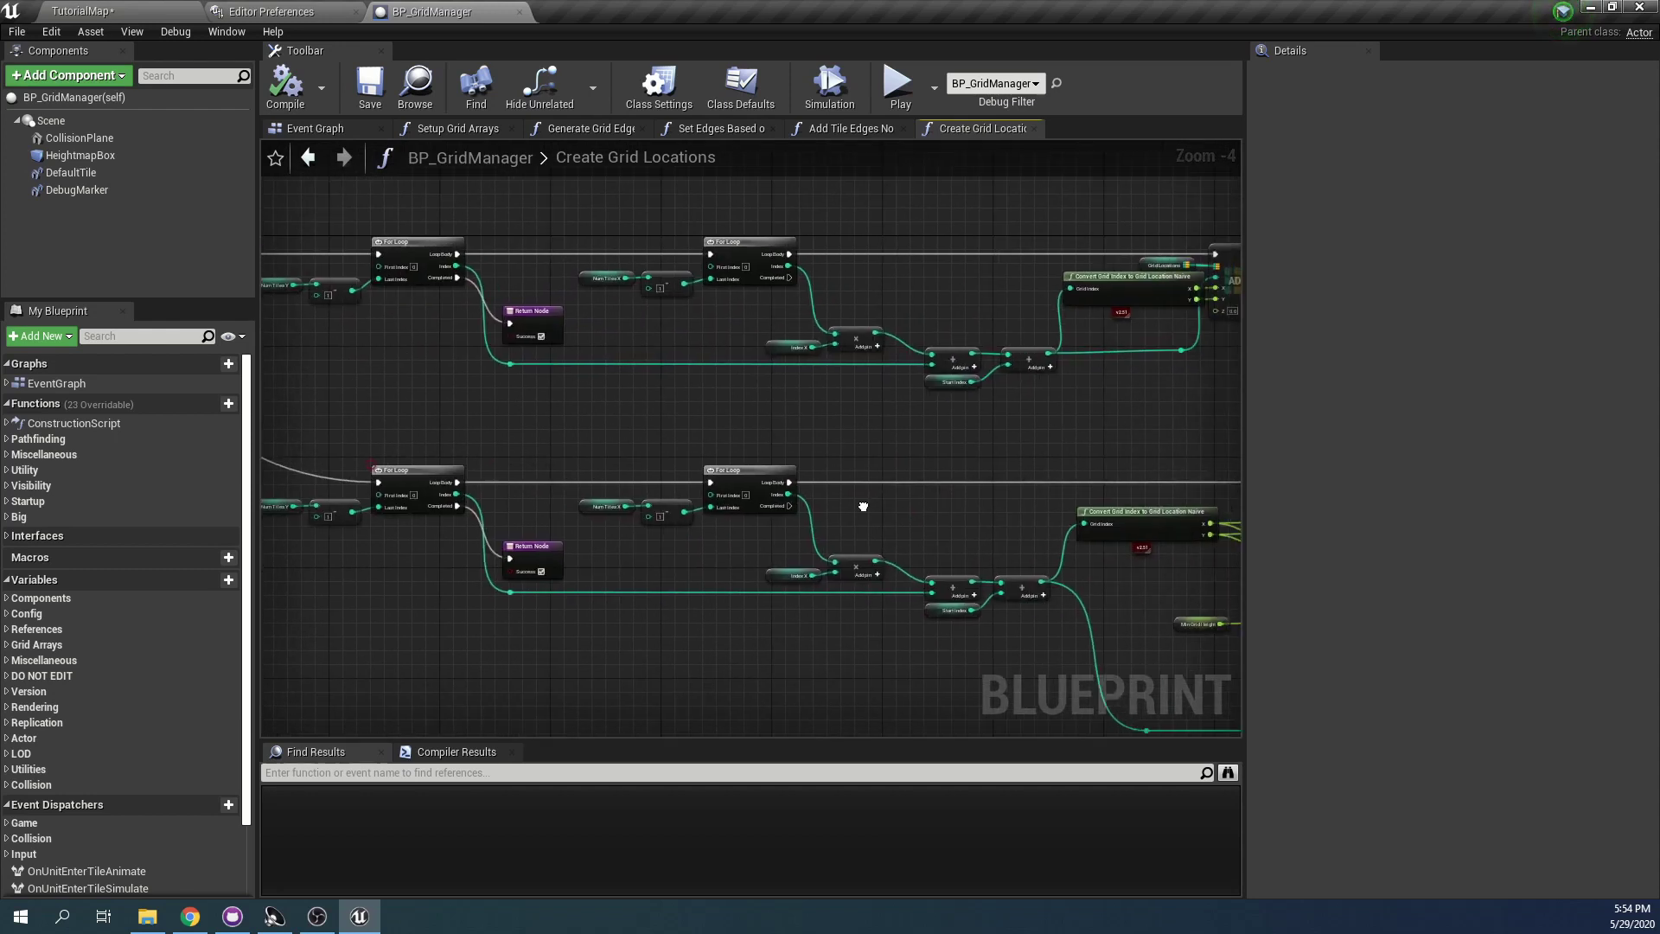
right_click_drag(951, 510, 312, 432)
right_click_drag(785, 481, 410, 441)
scroll(904, 467, "up", 3)
right_click_drag(657, 480, 1010, 498)
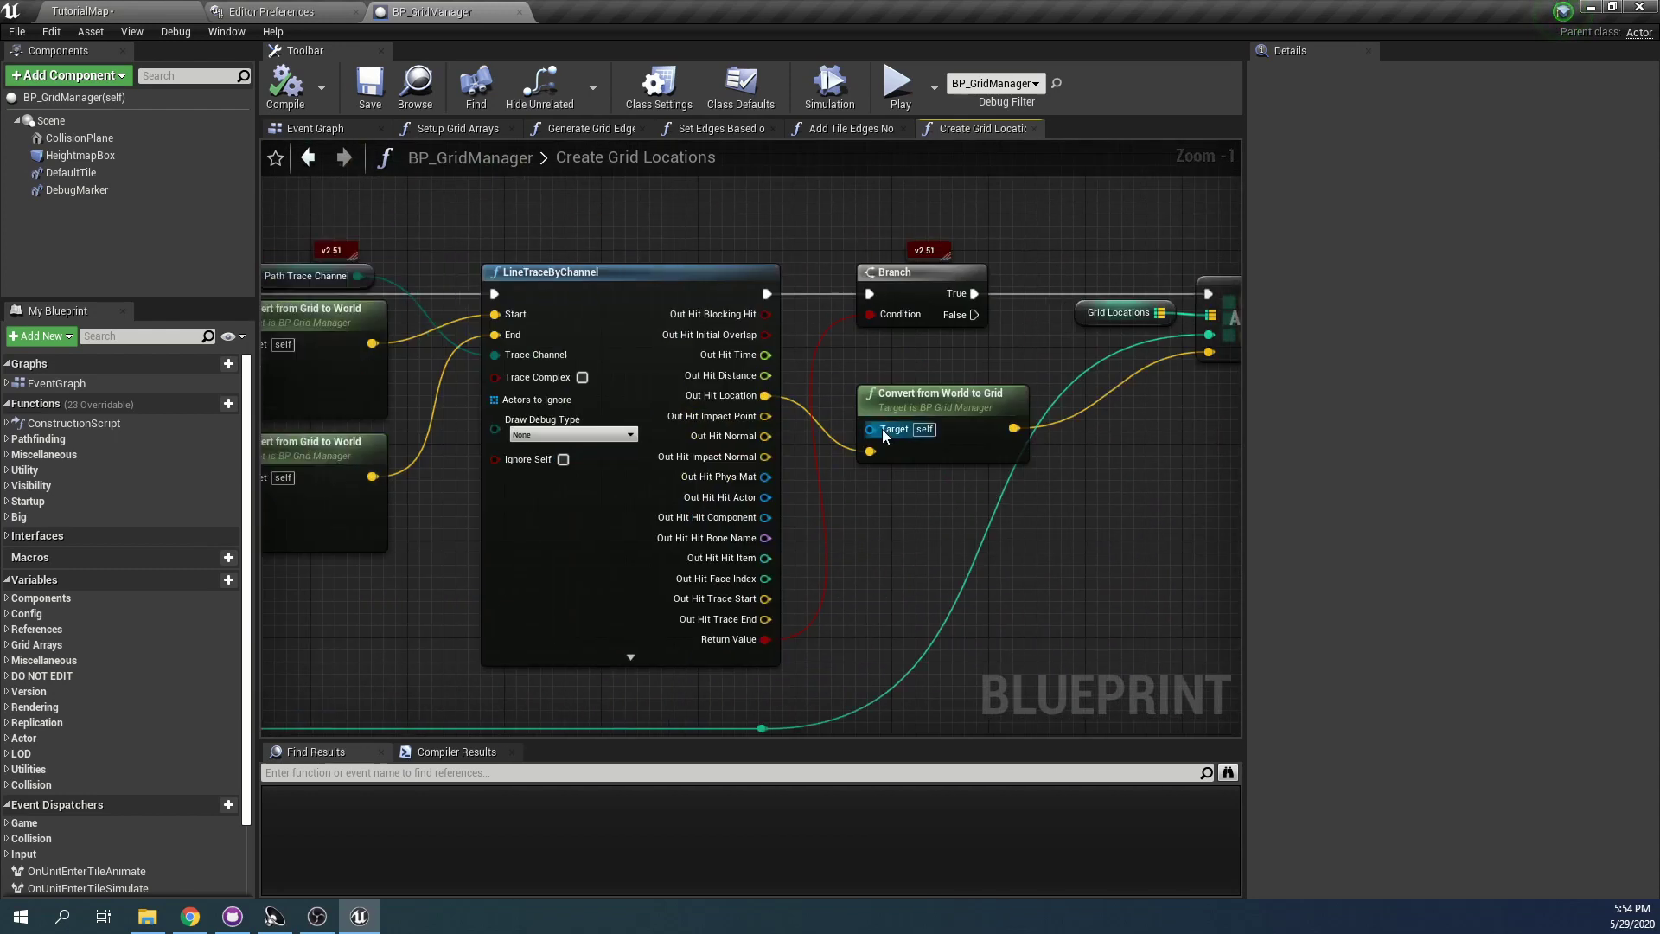
scroll(778, 454, "down", 1)
right_click_drag(553, 474, 815, 398)
right_click_drag(506, 251, 516, 315)
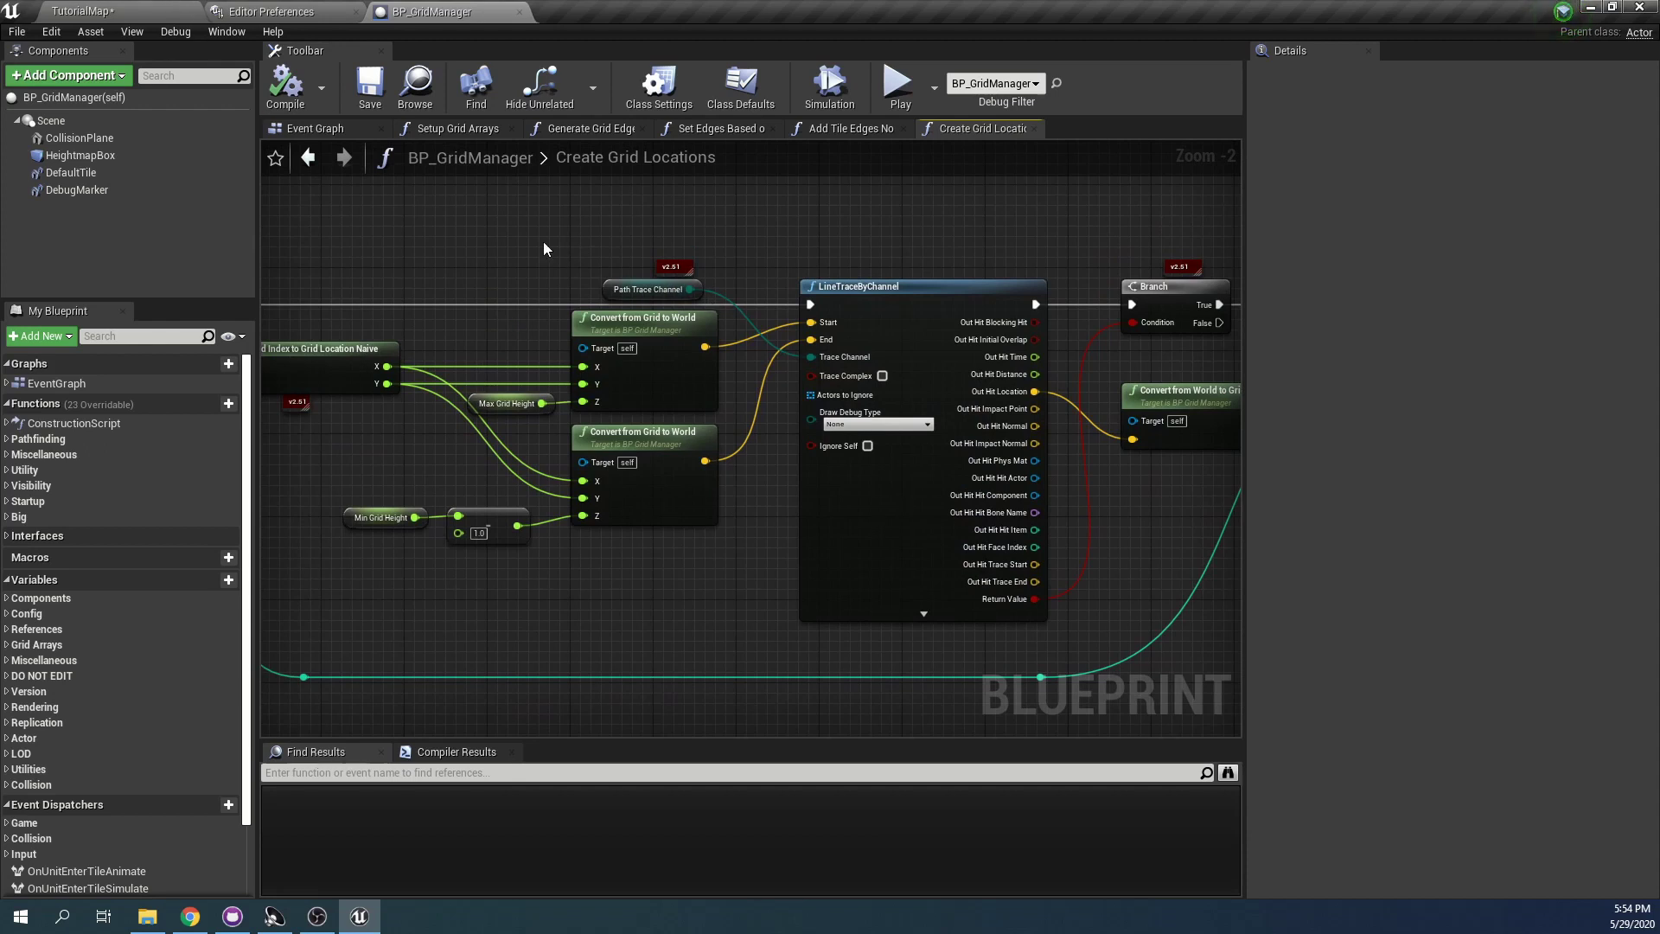
Set the Draw Debug Type of the One Level branch's LineTraceByChannel node to Persistent
left_click(115, 8)
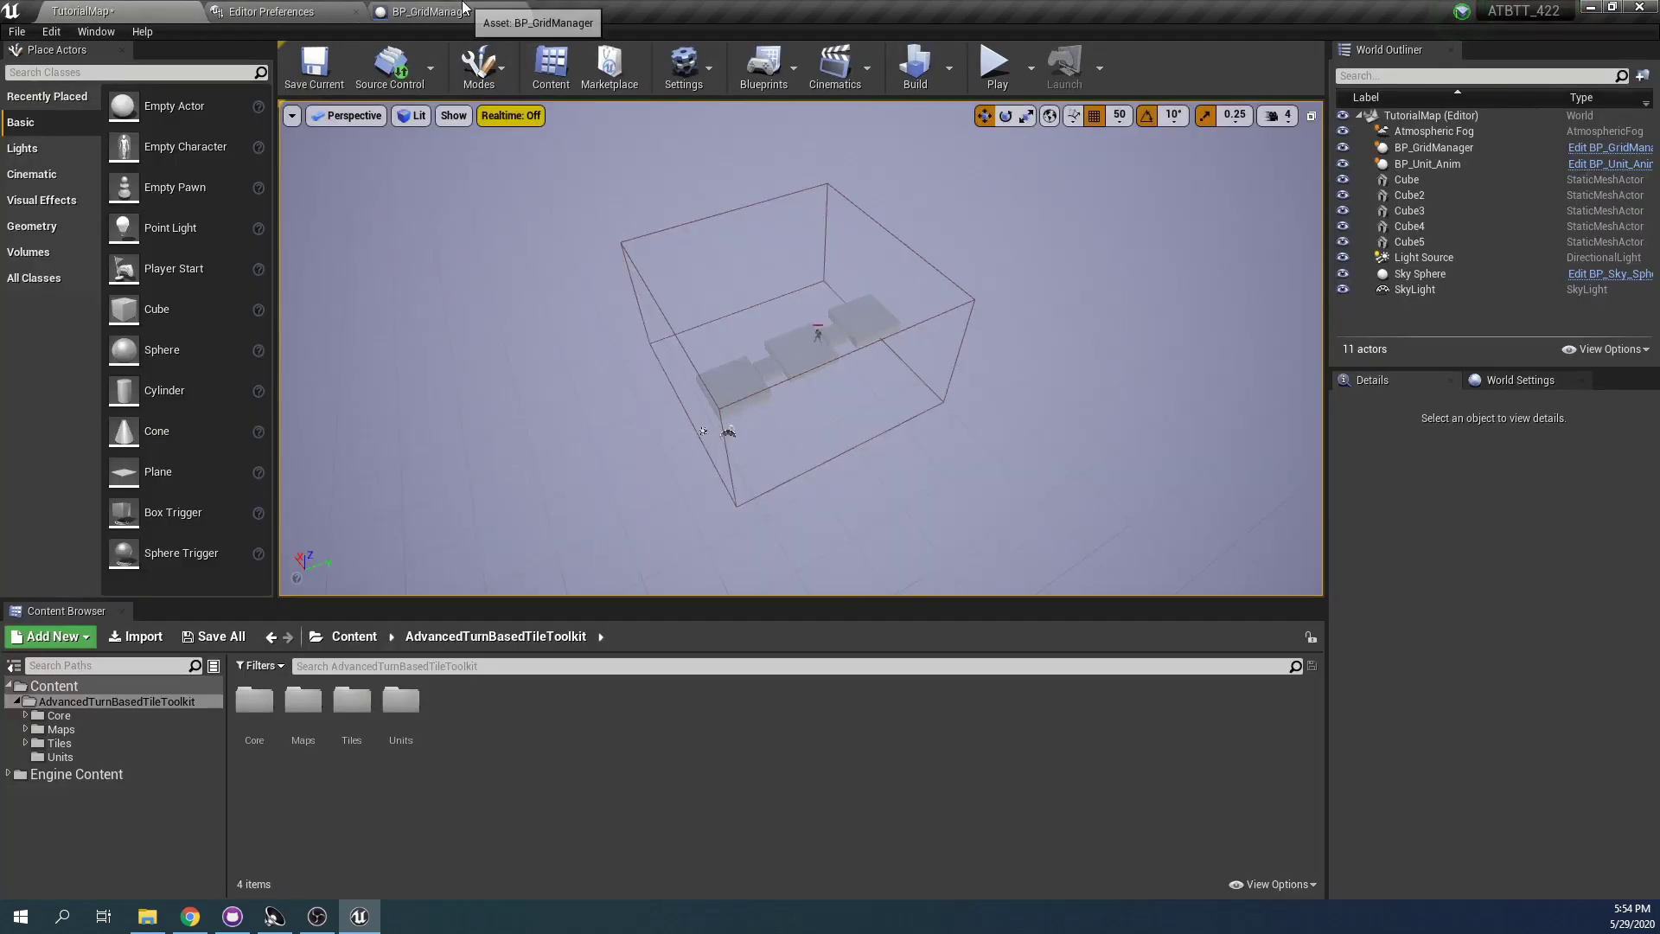
left_click(428, 11)
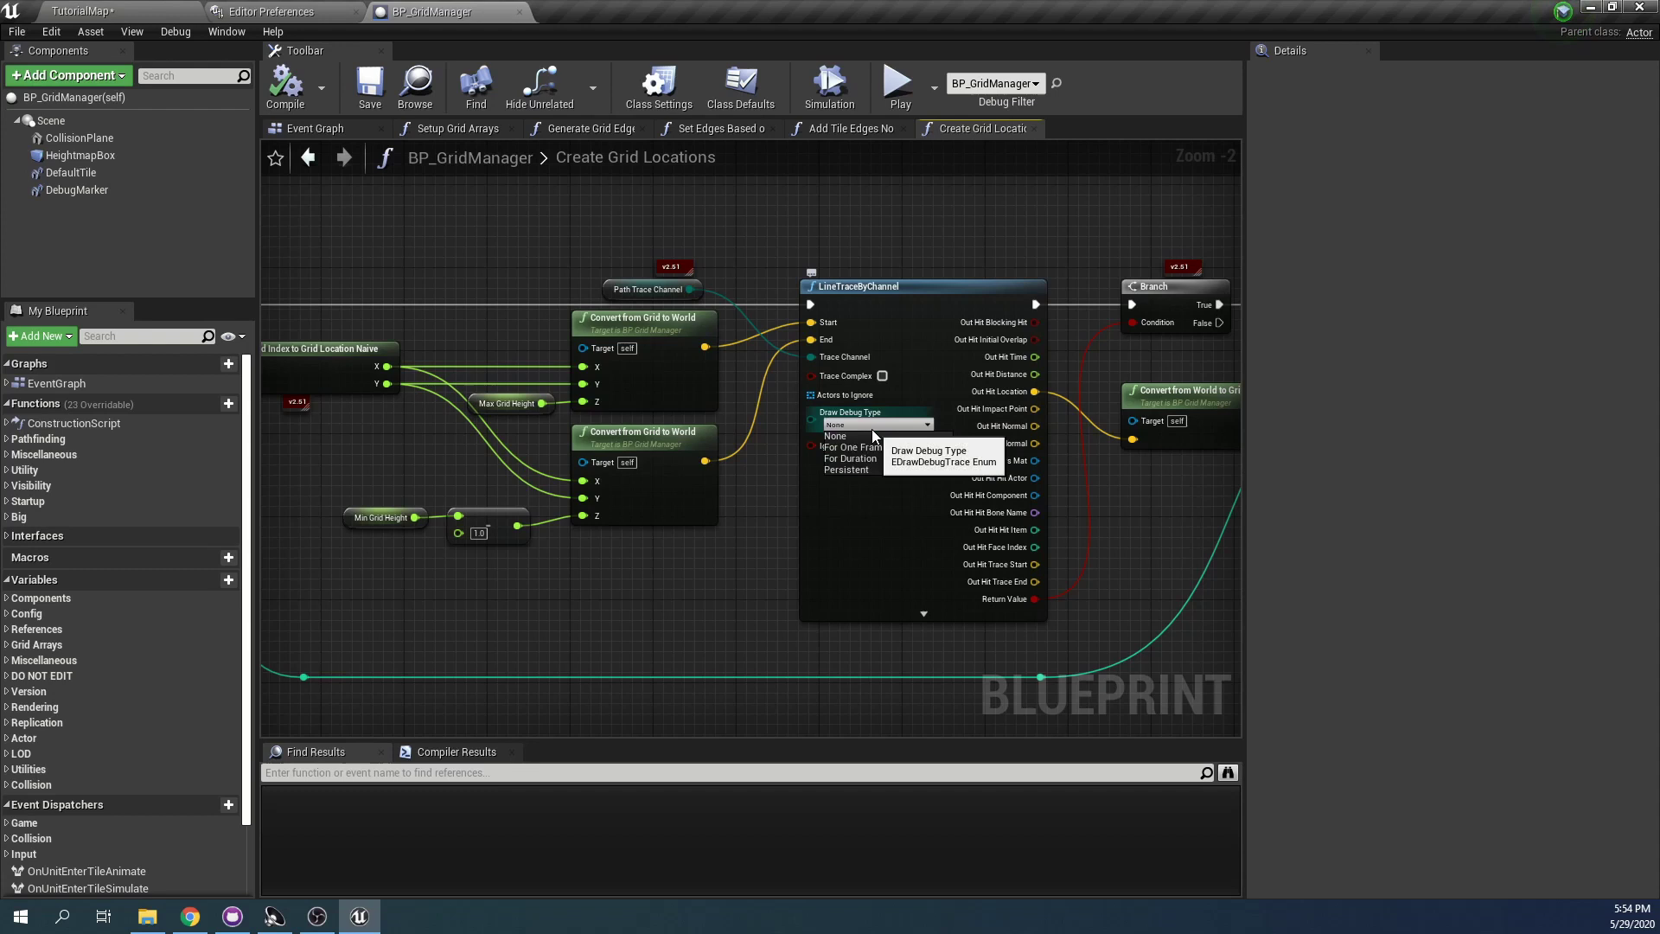
left_click(868, 471)
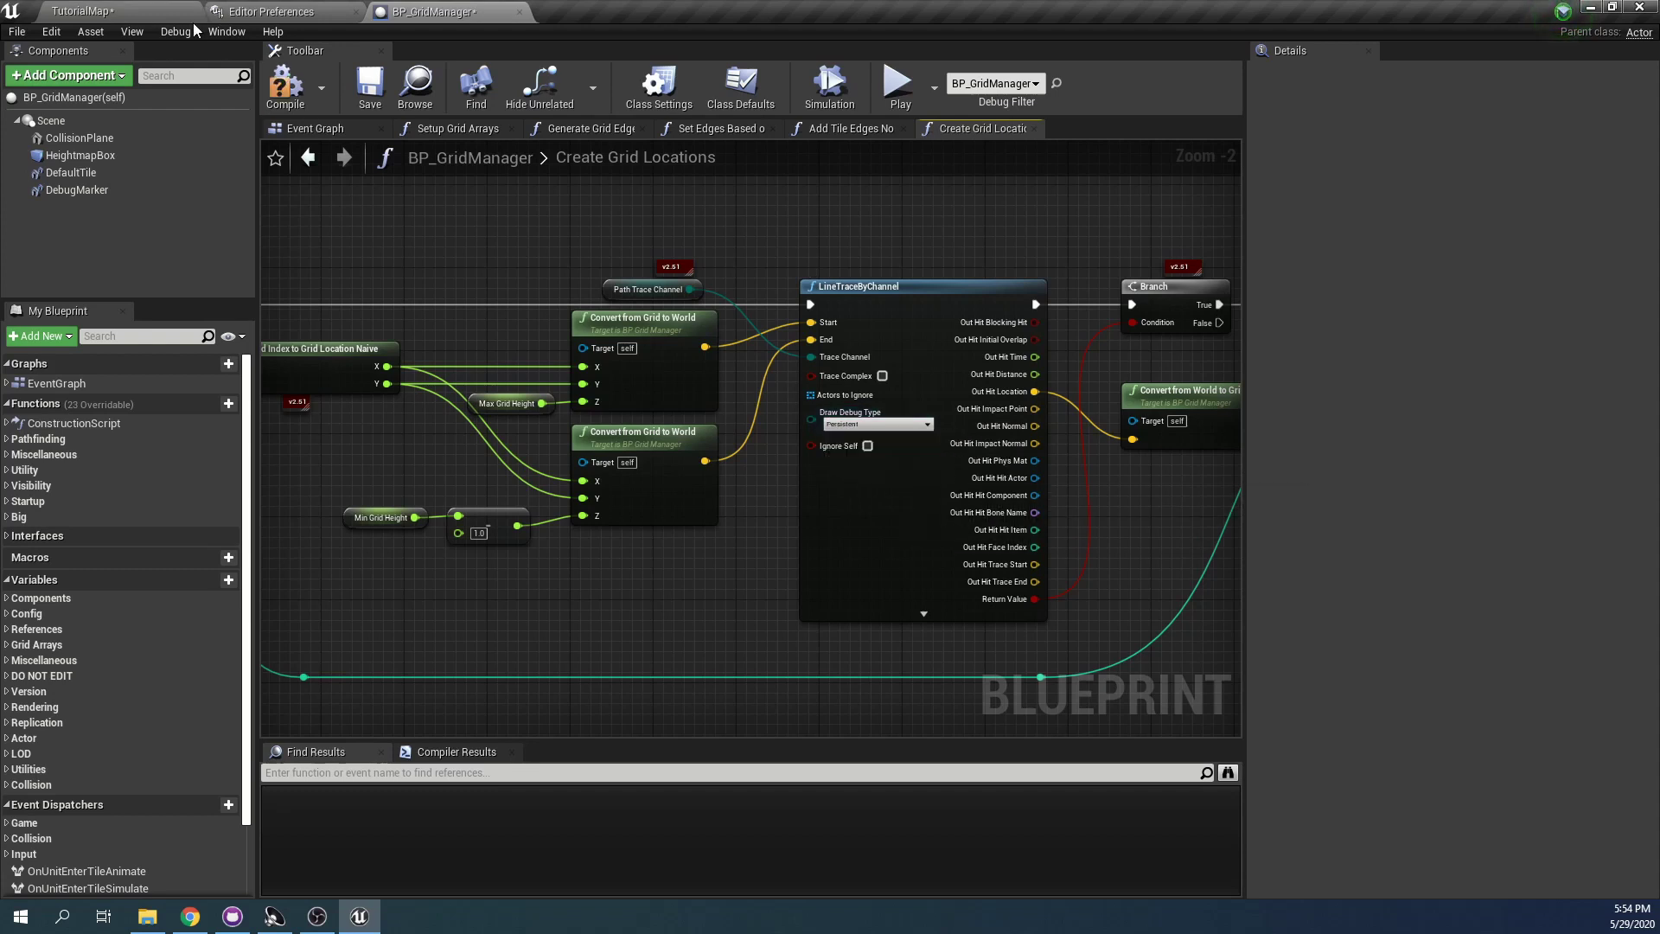
Play-test TutorialMap and inspect the drawn height traces over the platforms from several angles, then end the session
left_click(87, 8)
left_click(989, 74)
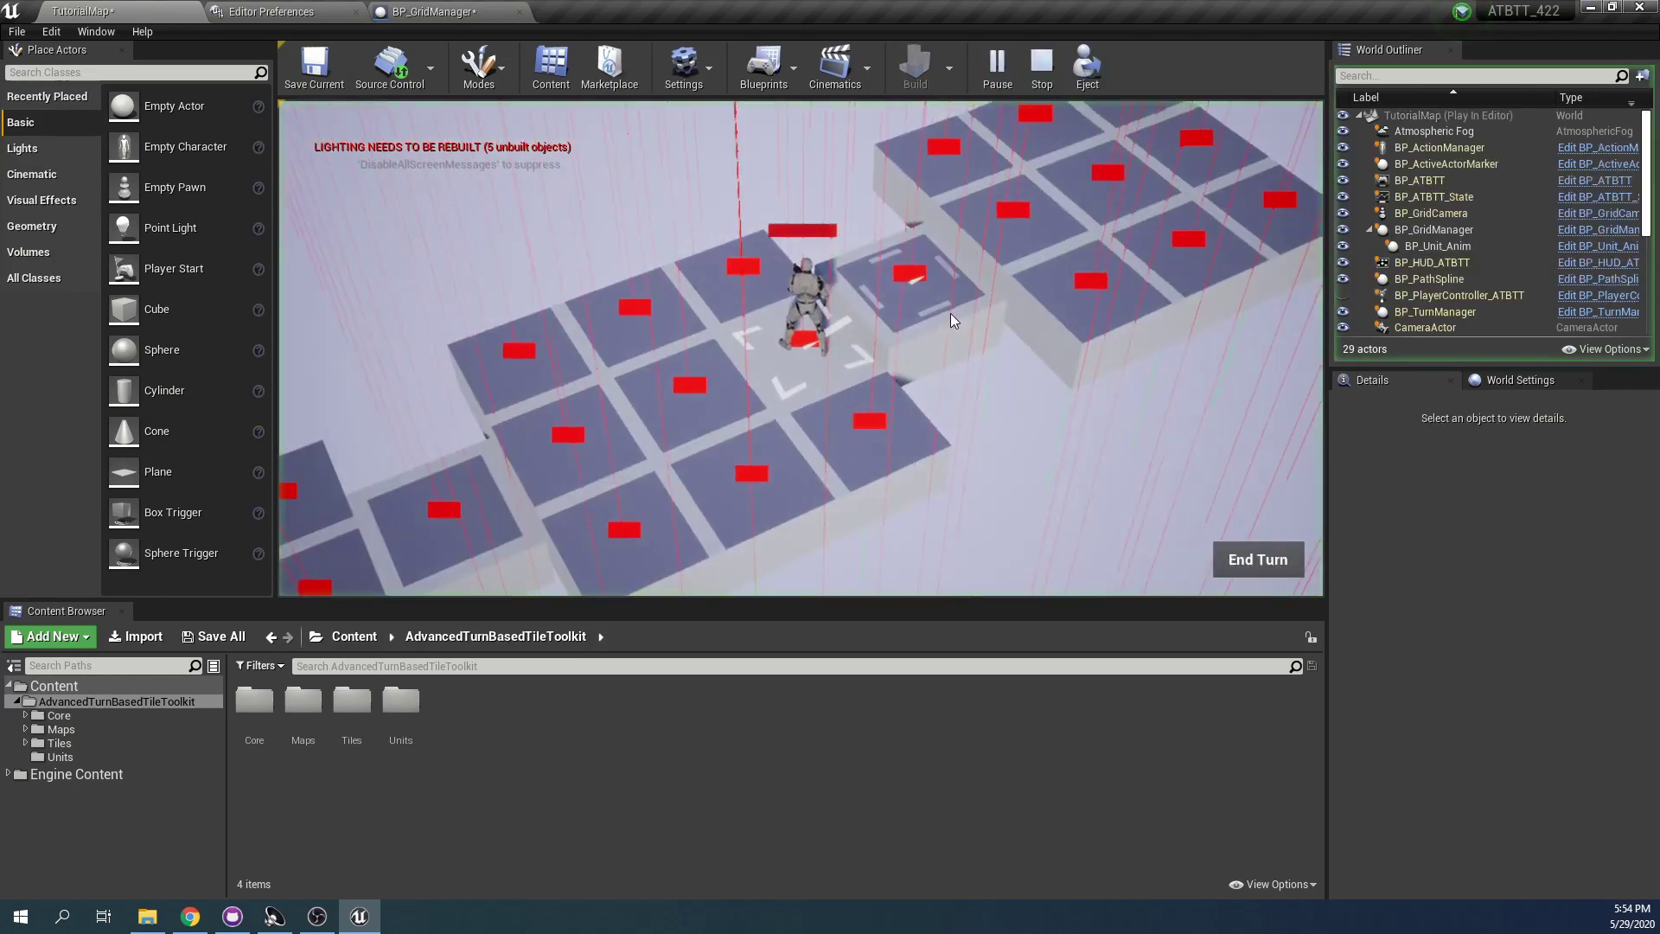
key("q")
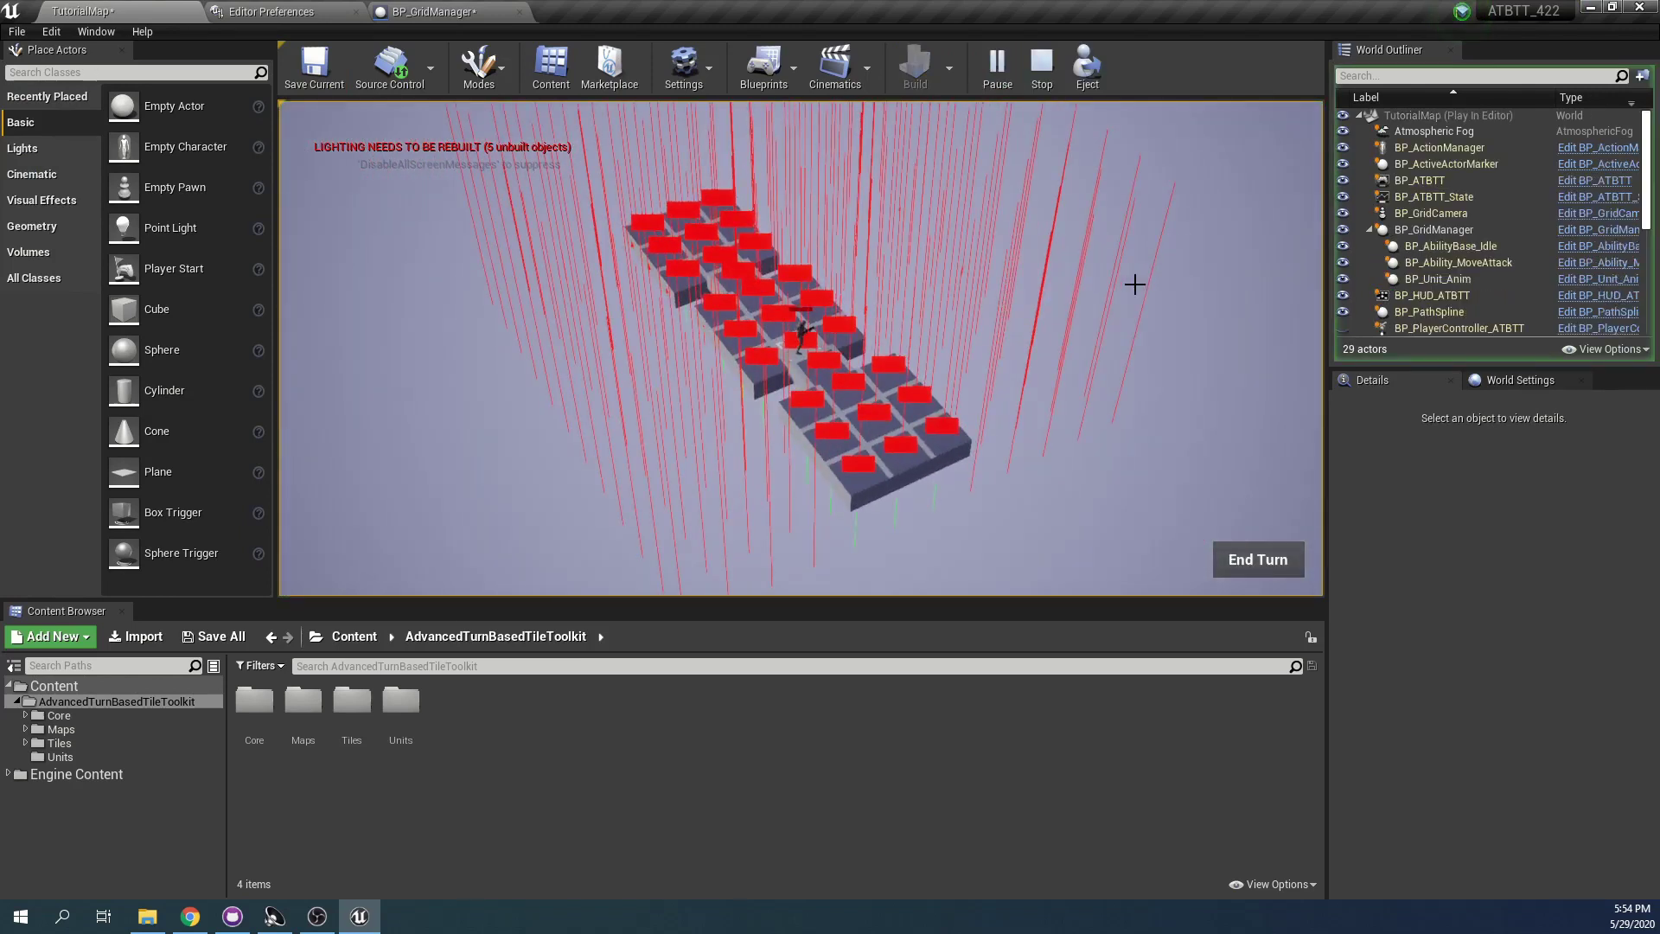
scroll(1115, 287, "up", 3)
key("d")
key("q")
key("q")
scroll(893, 312, "down", 2)
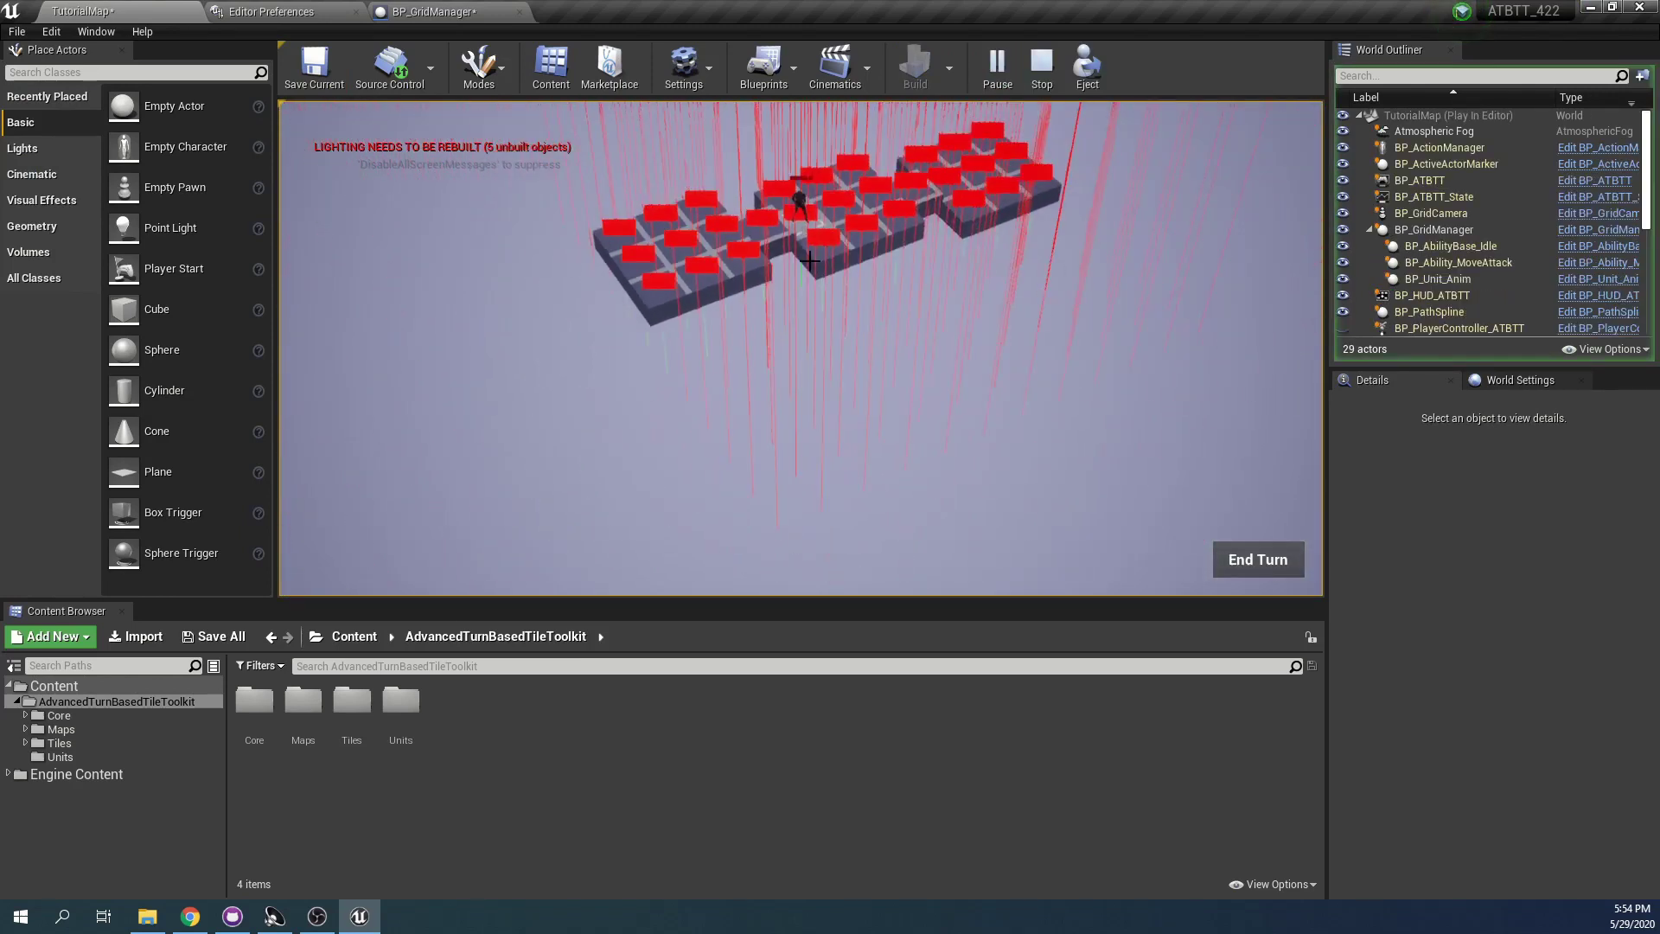
key("w")
key("q")
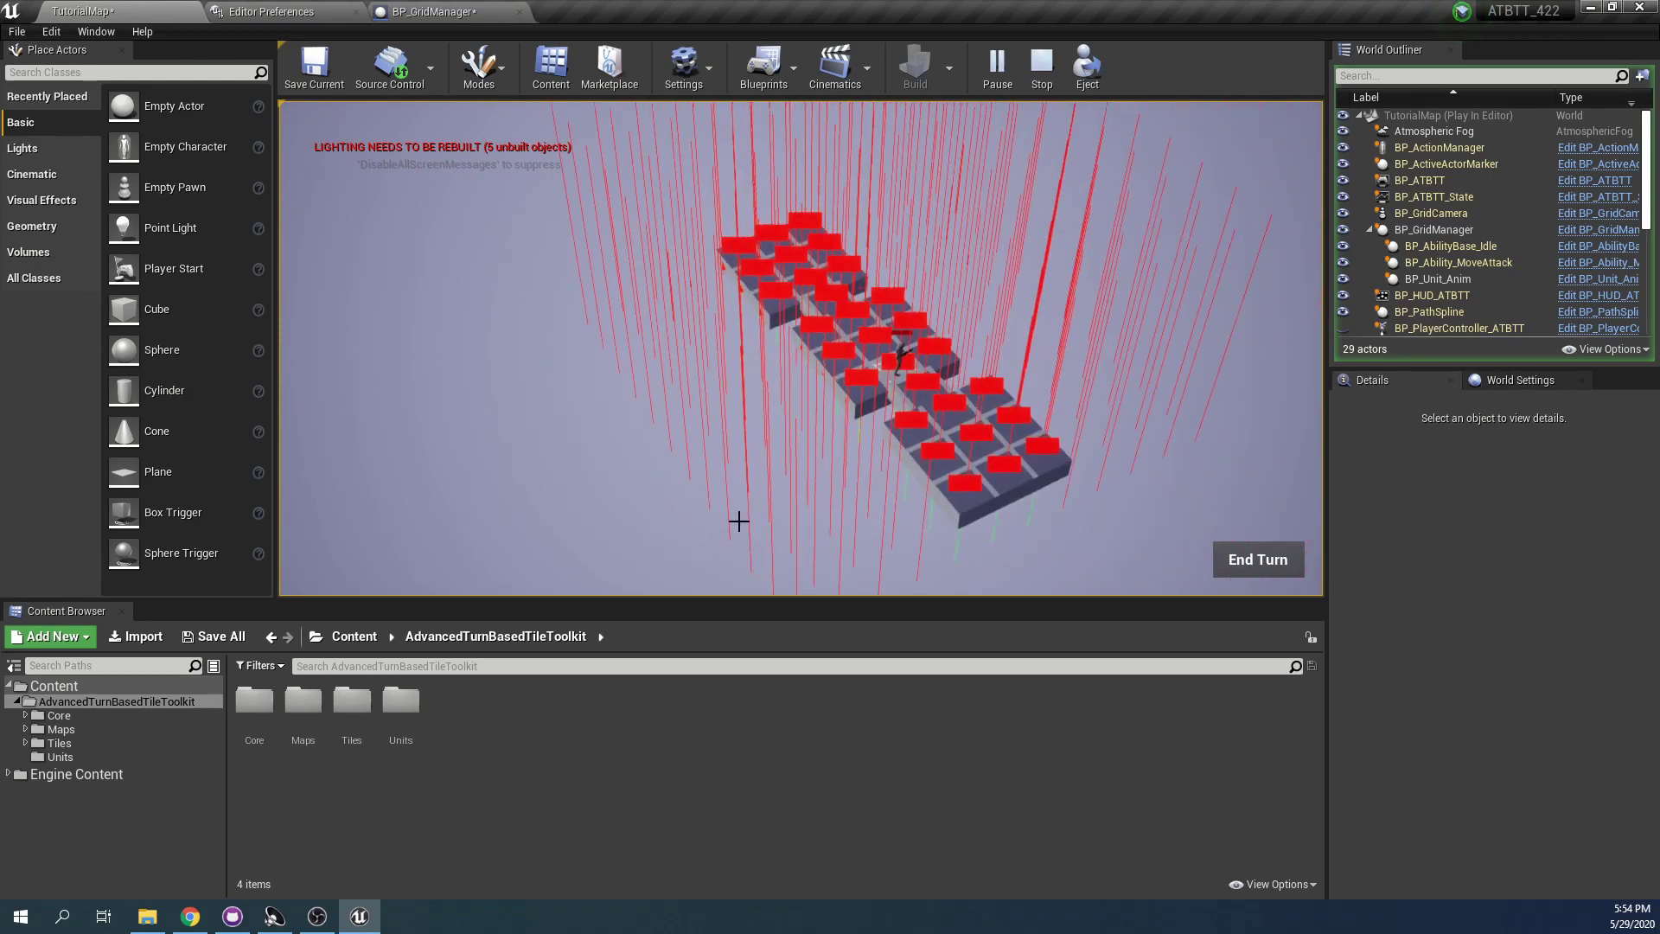
key("q")
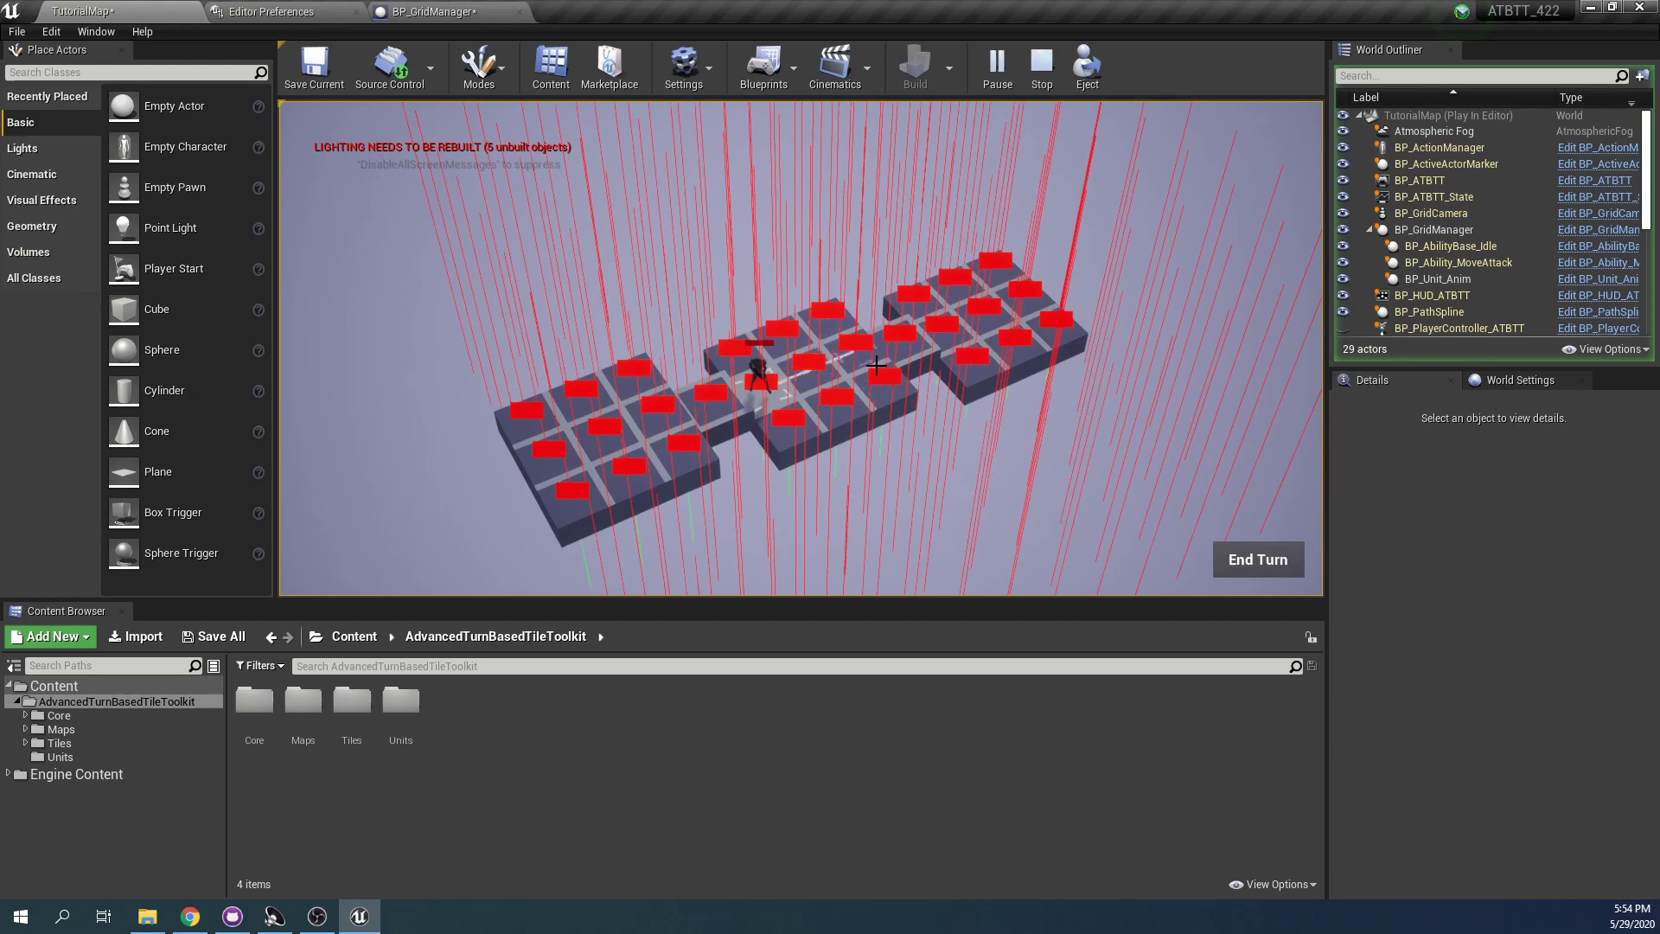
key("q")
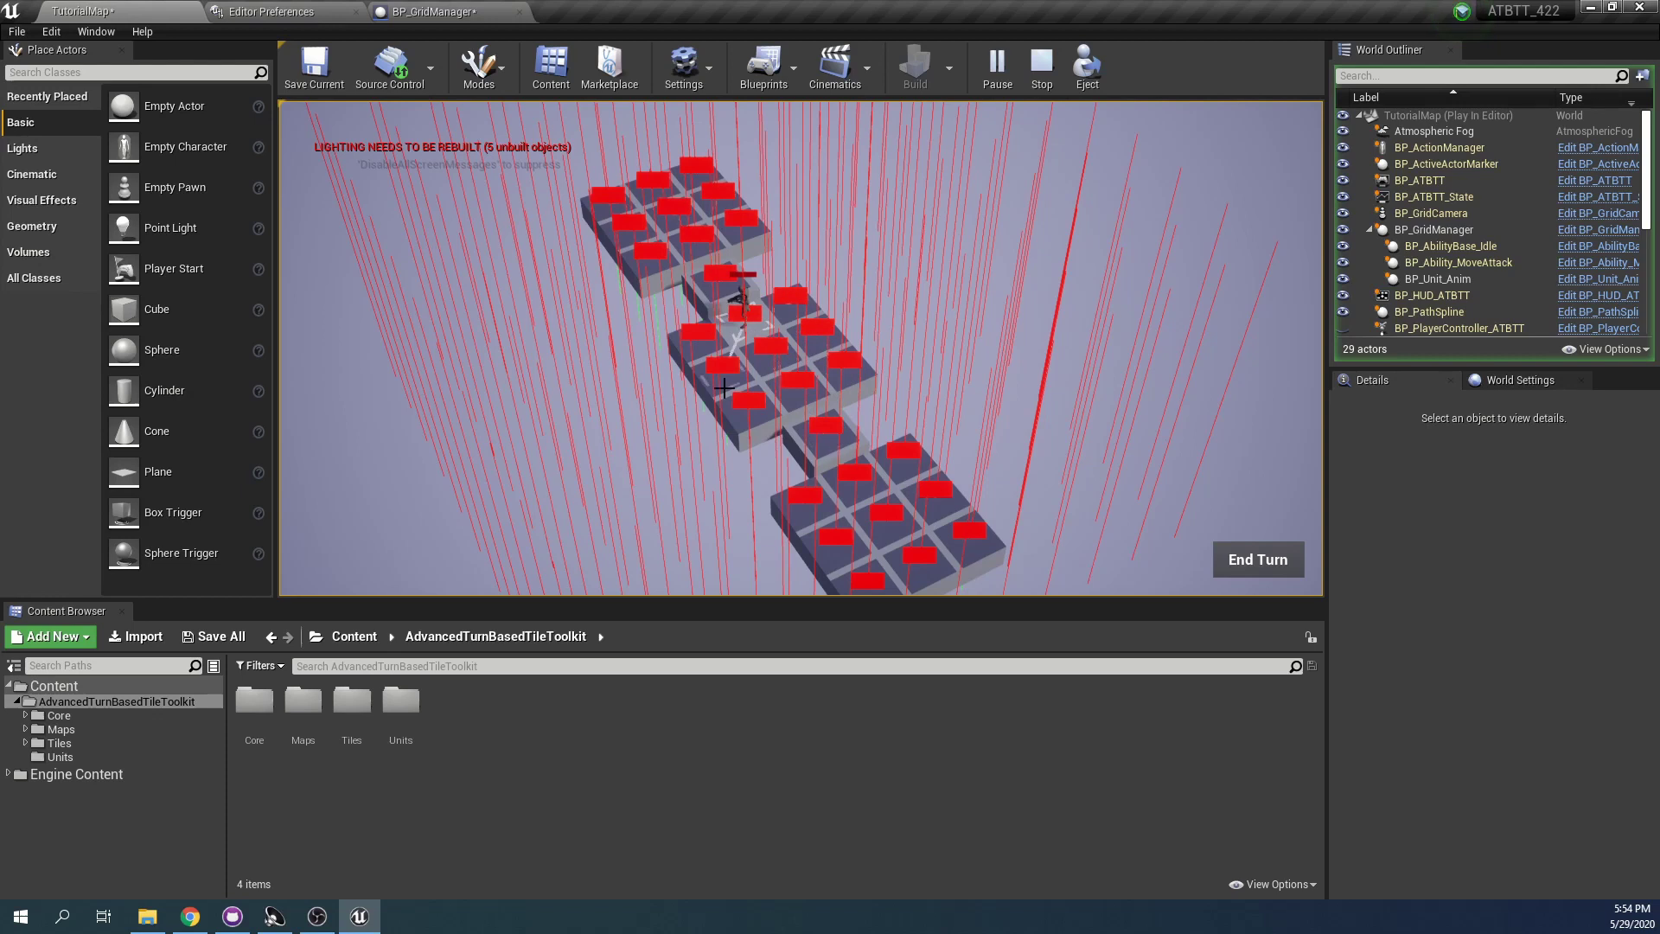
middle_click_drag(897, 383, 896, 383)
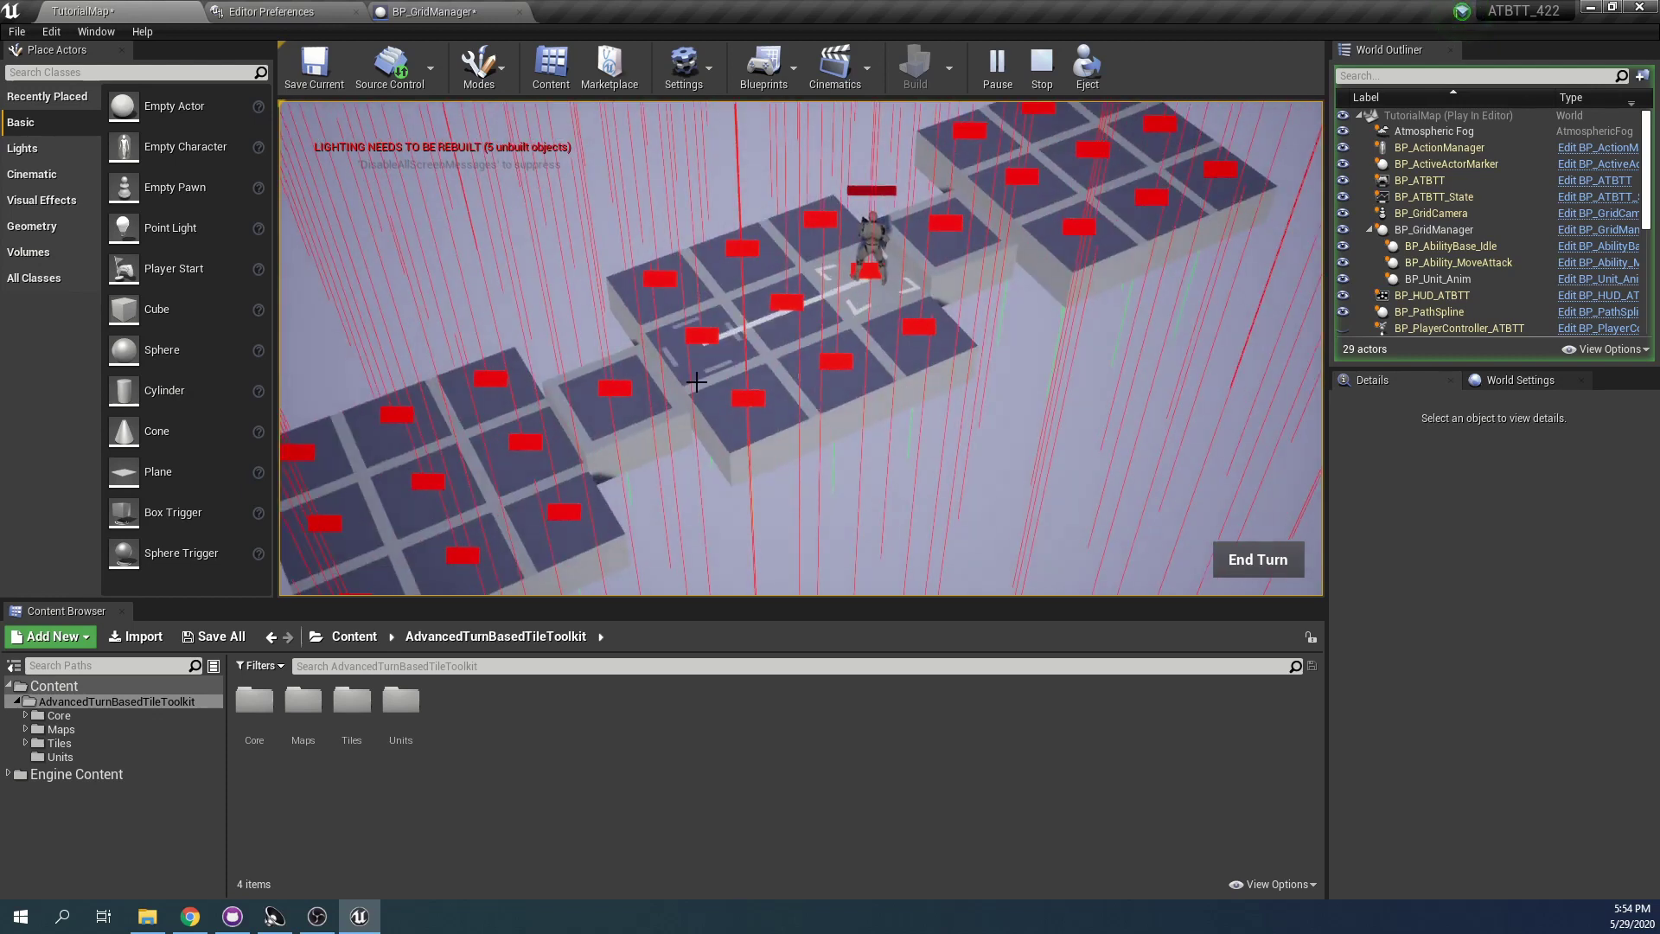
key("Escape")
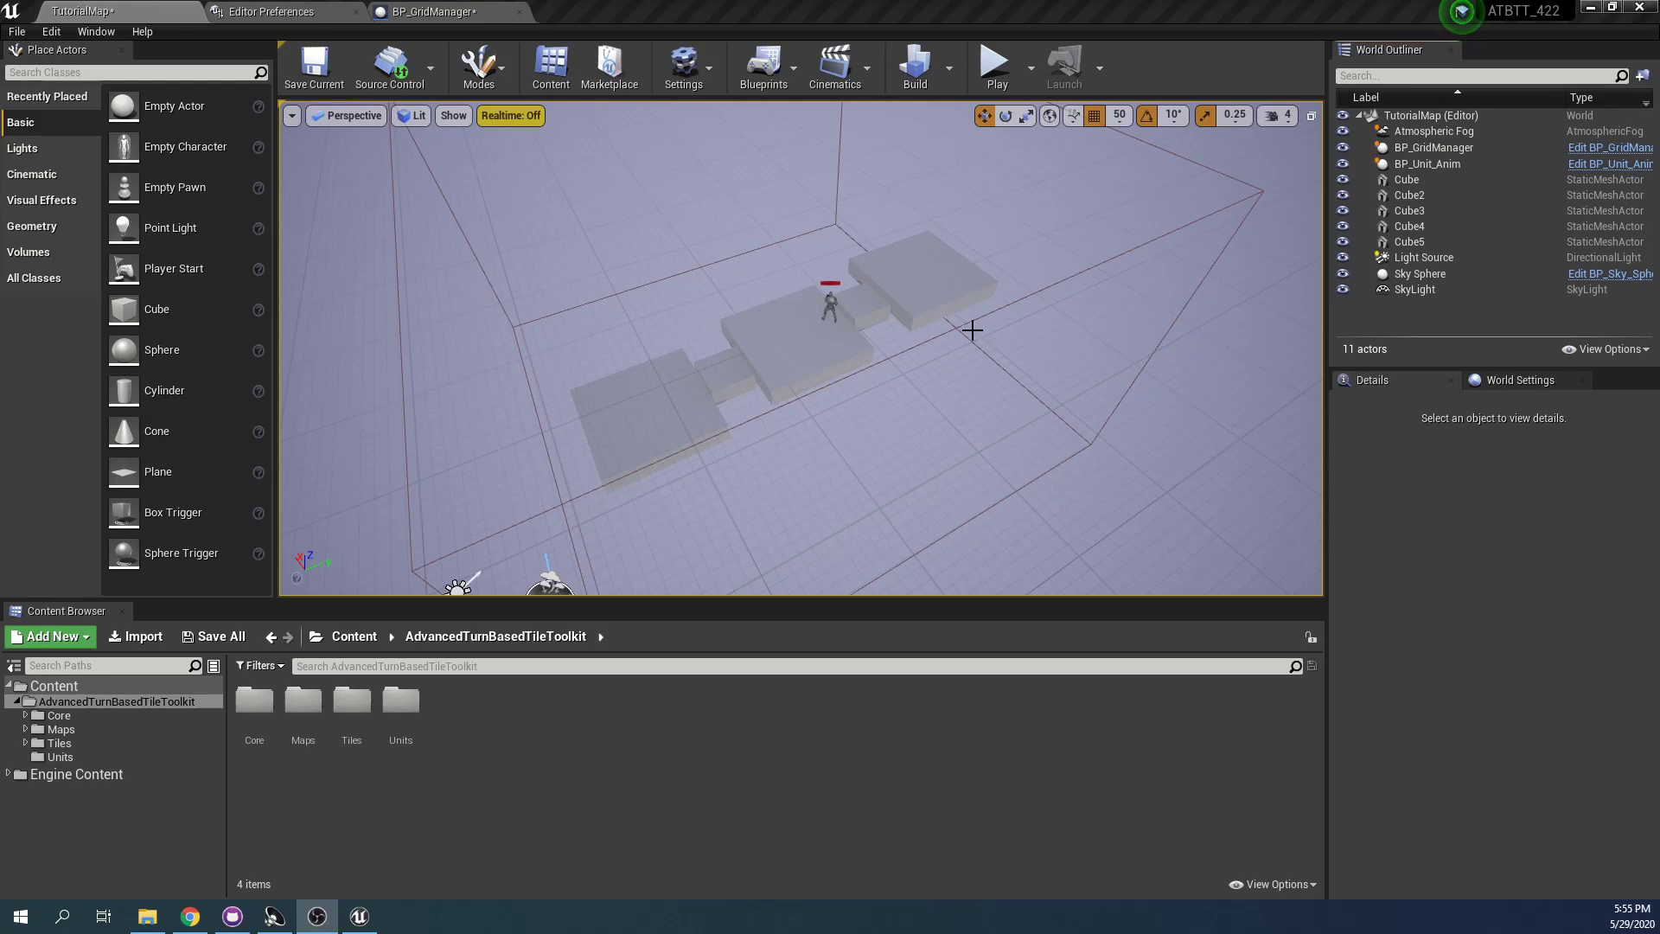
Duplicate the lowest platform cube and raise the copy high above the original
left_click(678, 400)
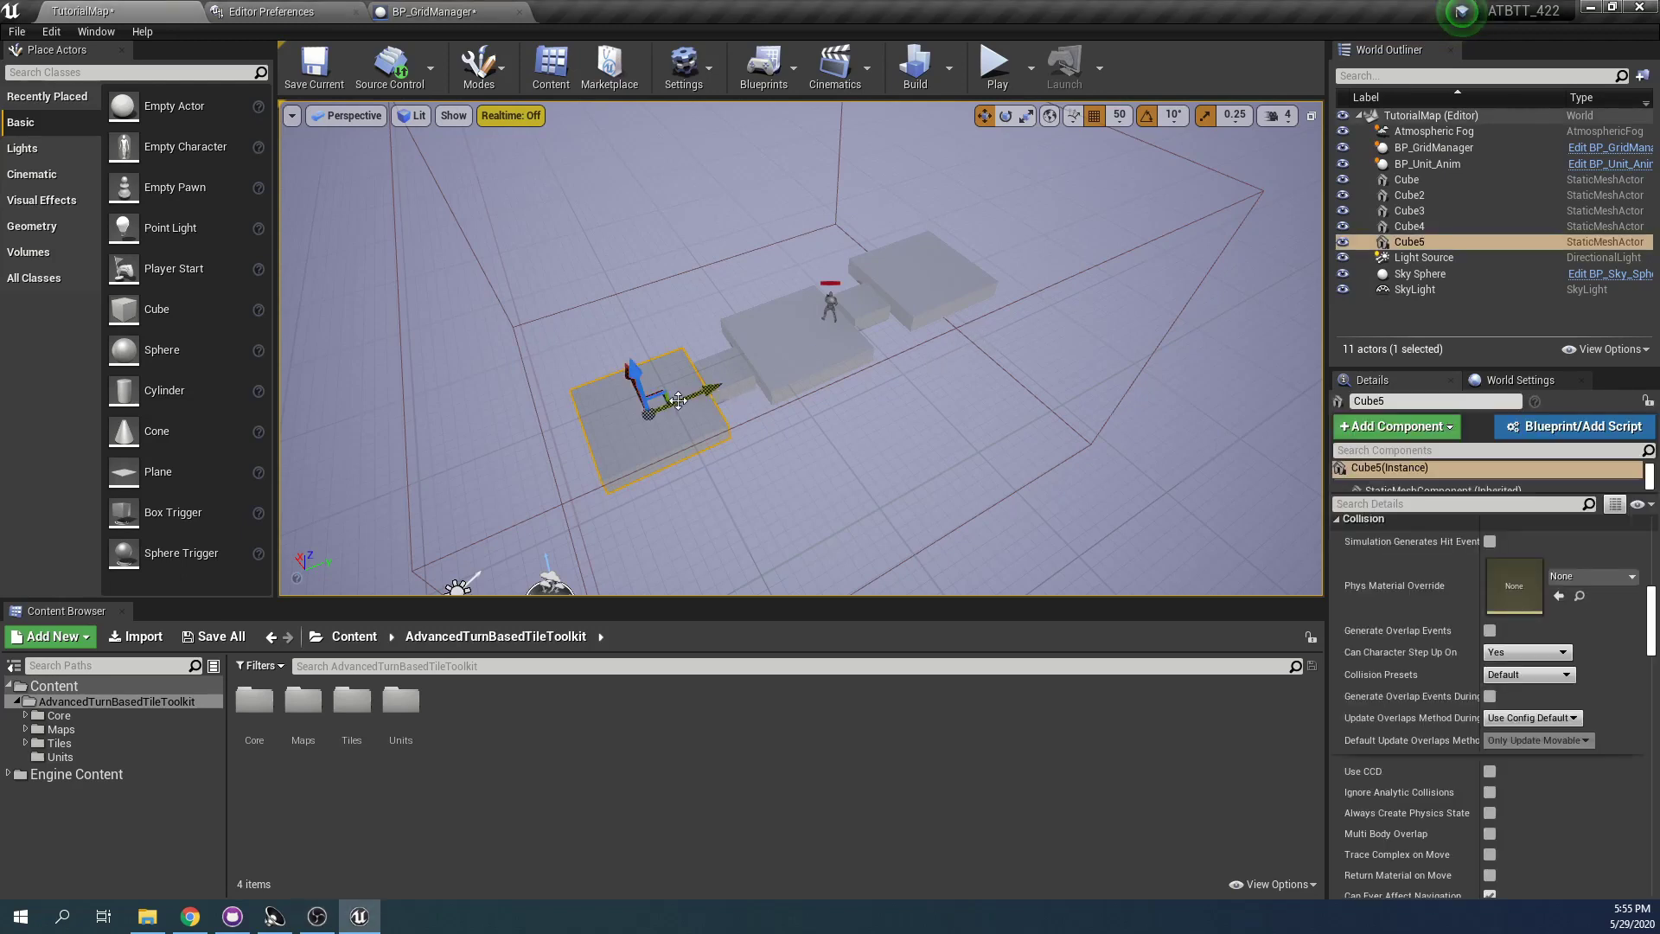
right_click_drag(678, 400, 678, 401)
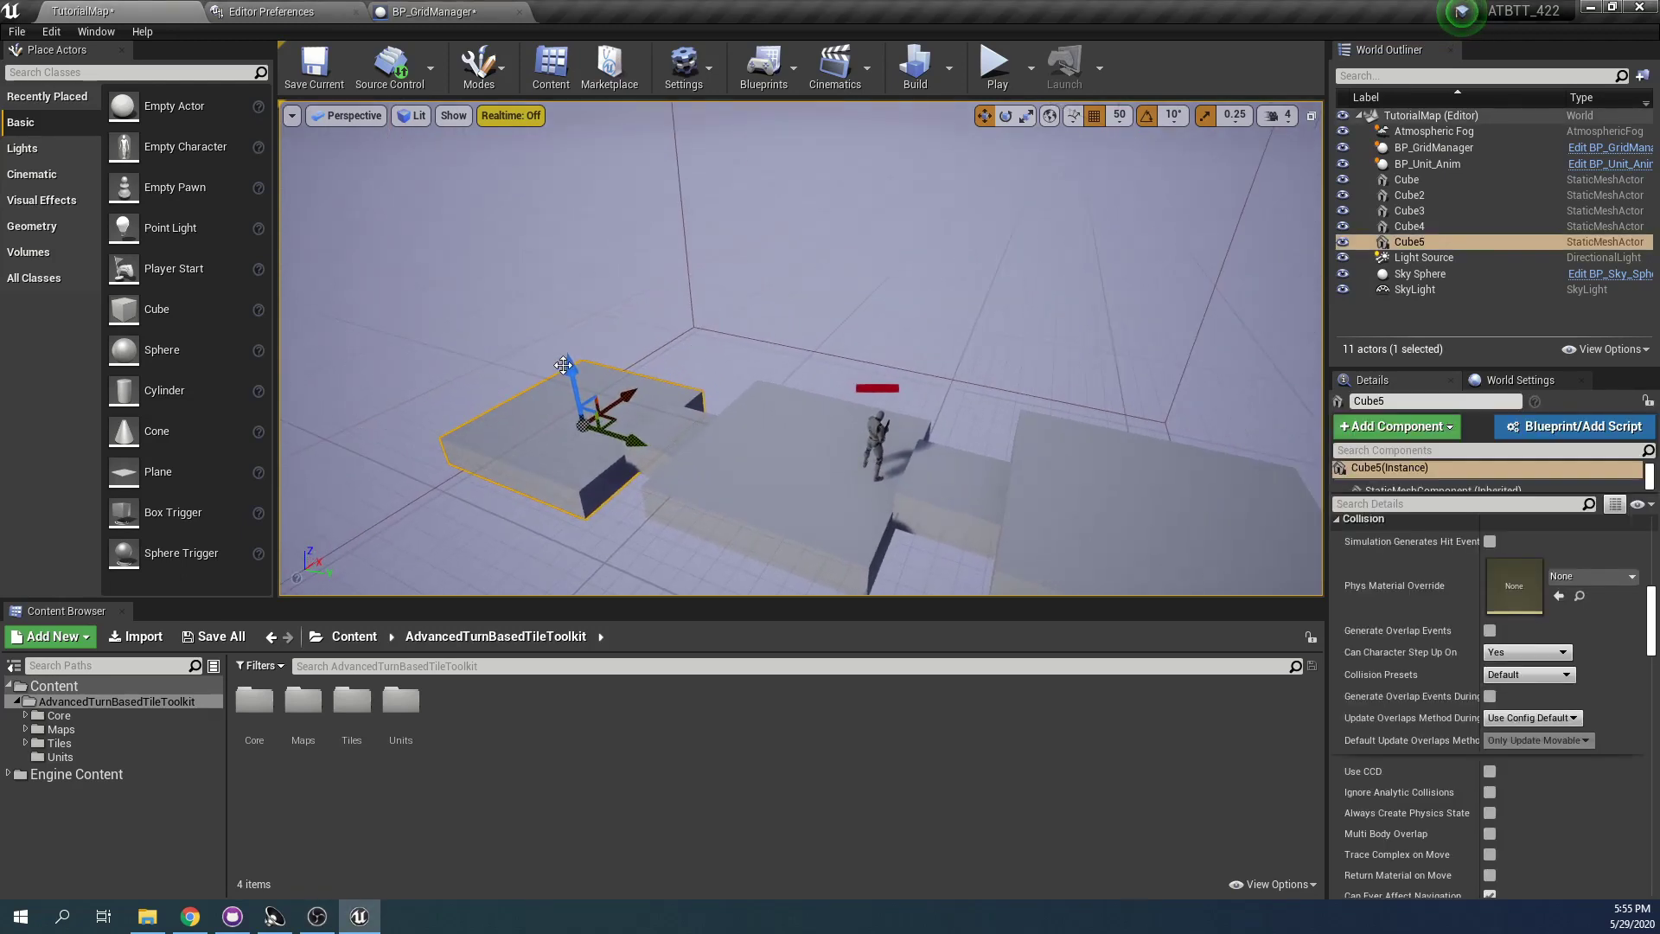
left_click_drag(570, 361, 546, 162, "alt")
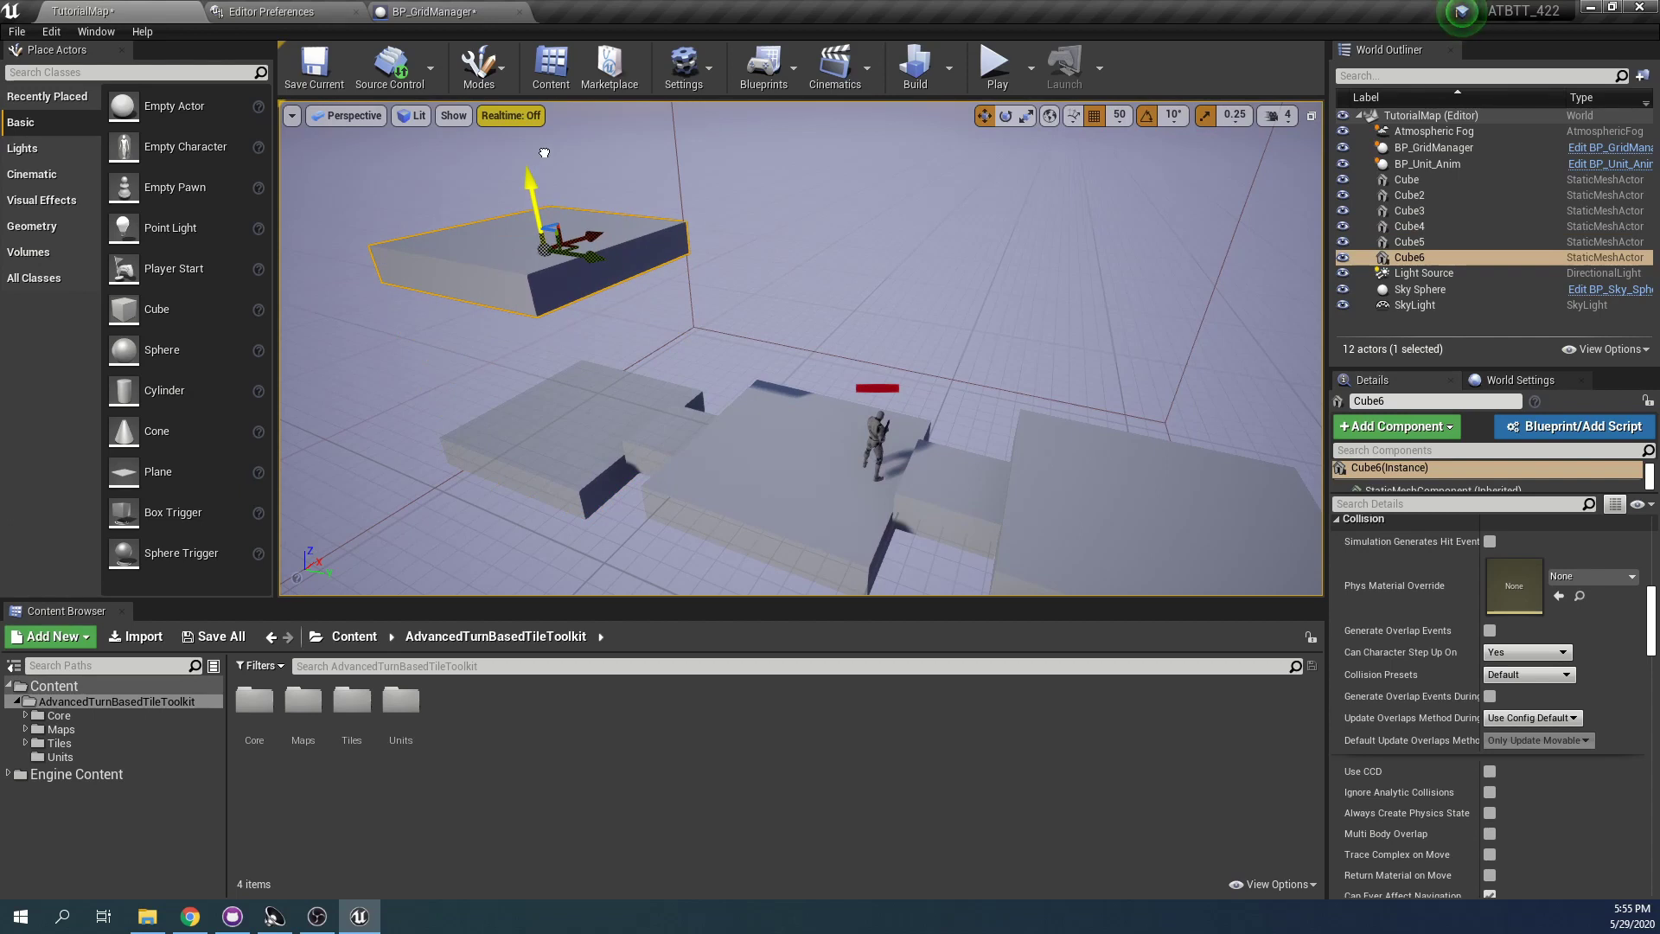
right_click_drag(608, 264, 607, 294)
Play-test TutorialMap, inspect the height traces around the raised and lower platforms from several angles, and end the session
left_click(997, 70)
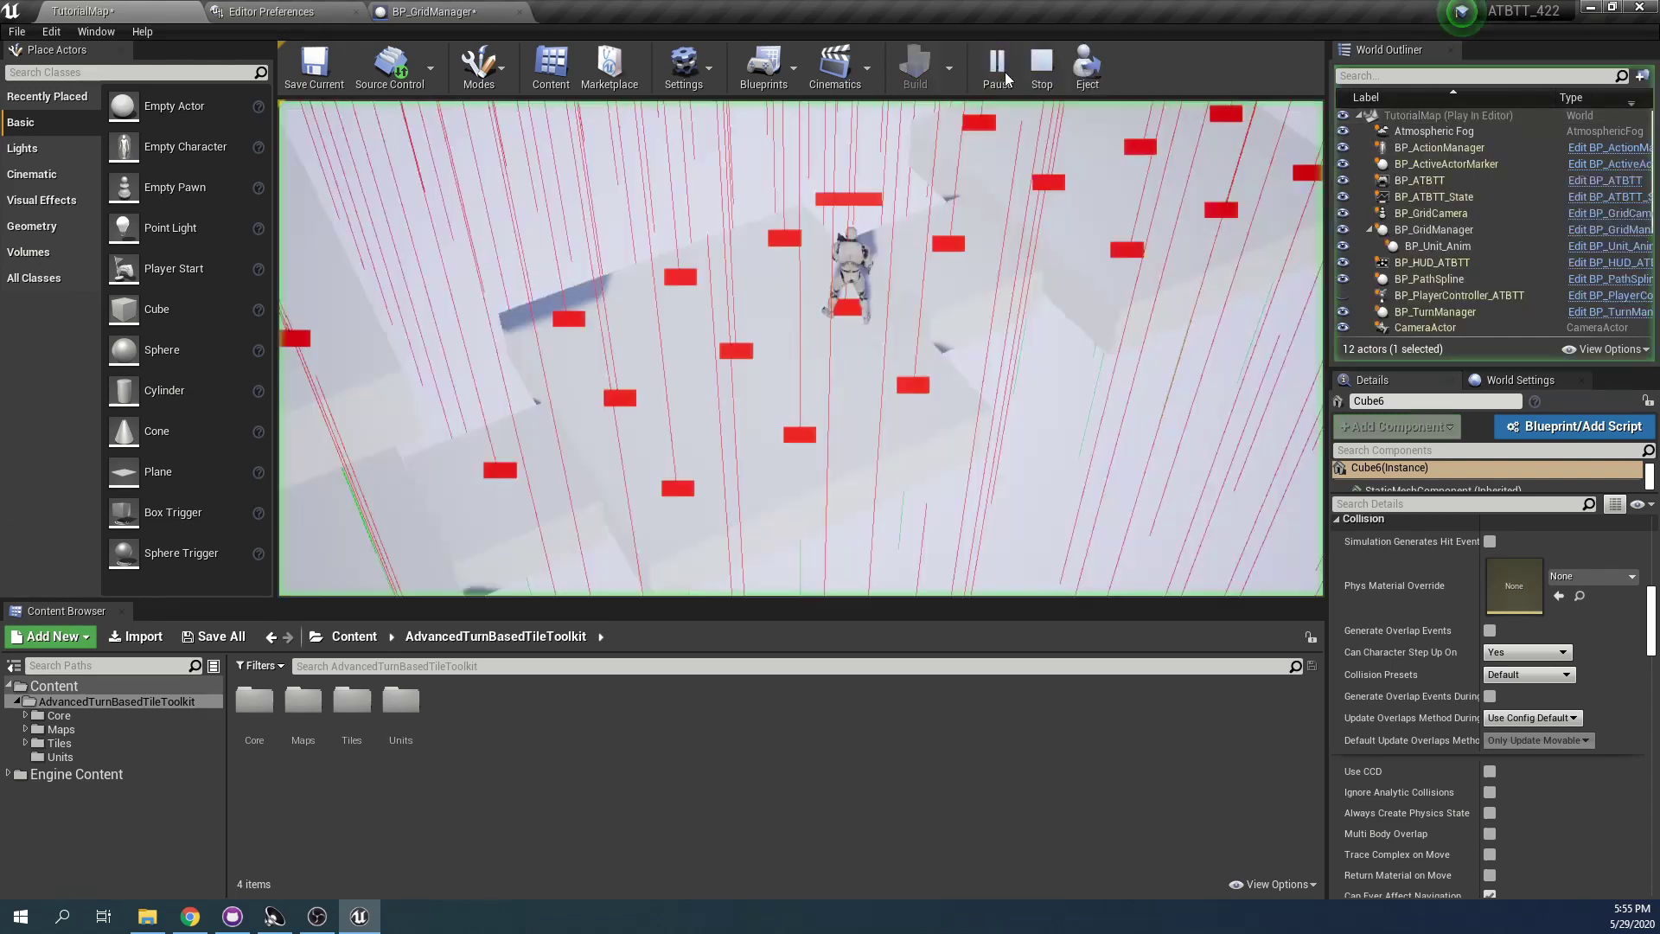
scroll(1005, 215, "down", 4)
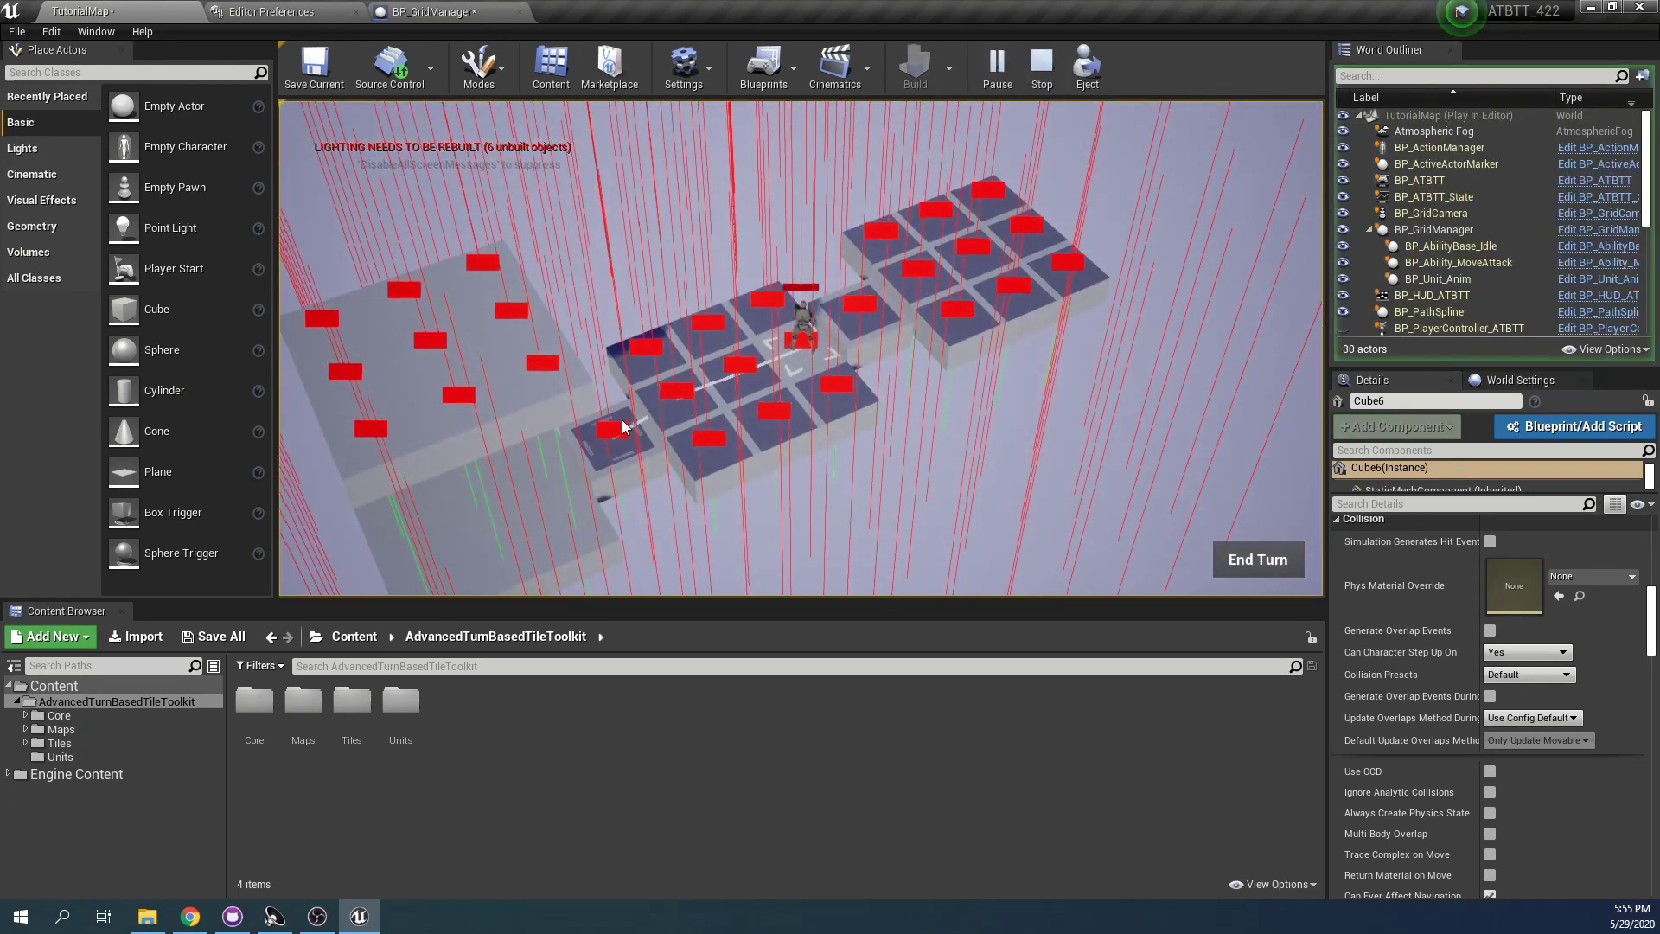
middle_click_drag(664, 421, 656, 383)
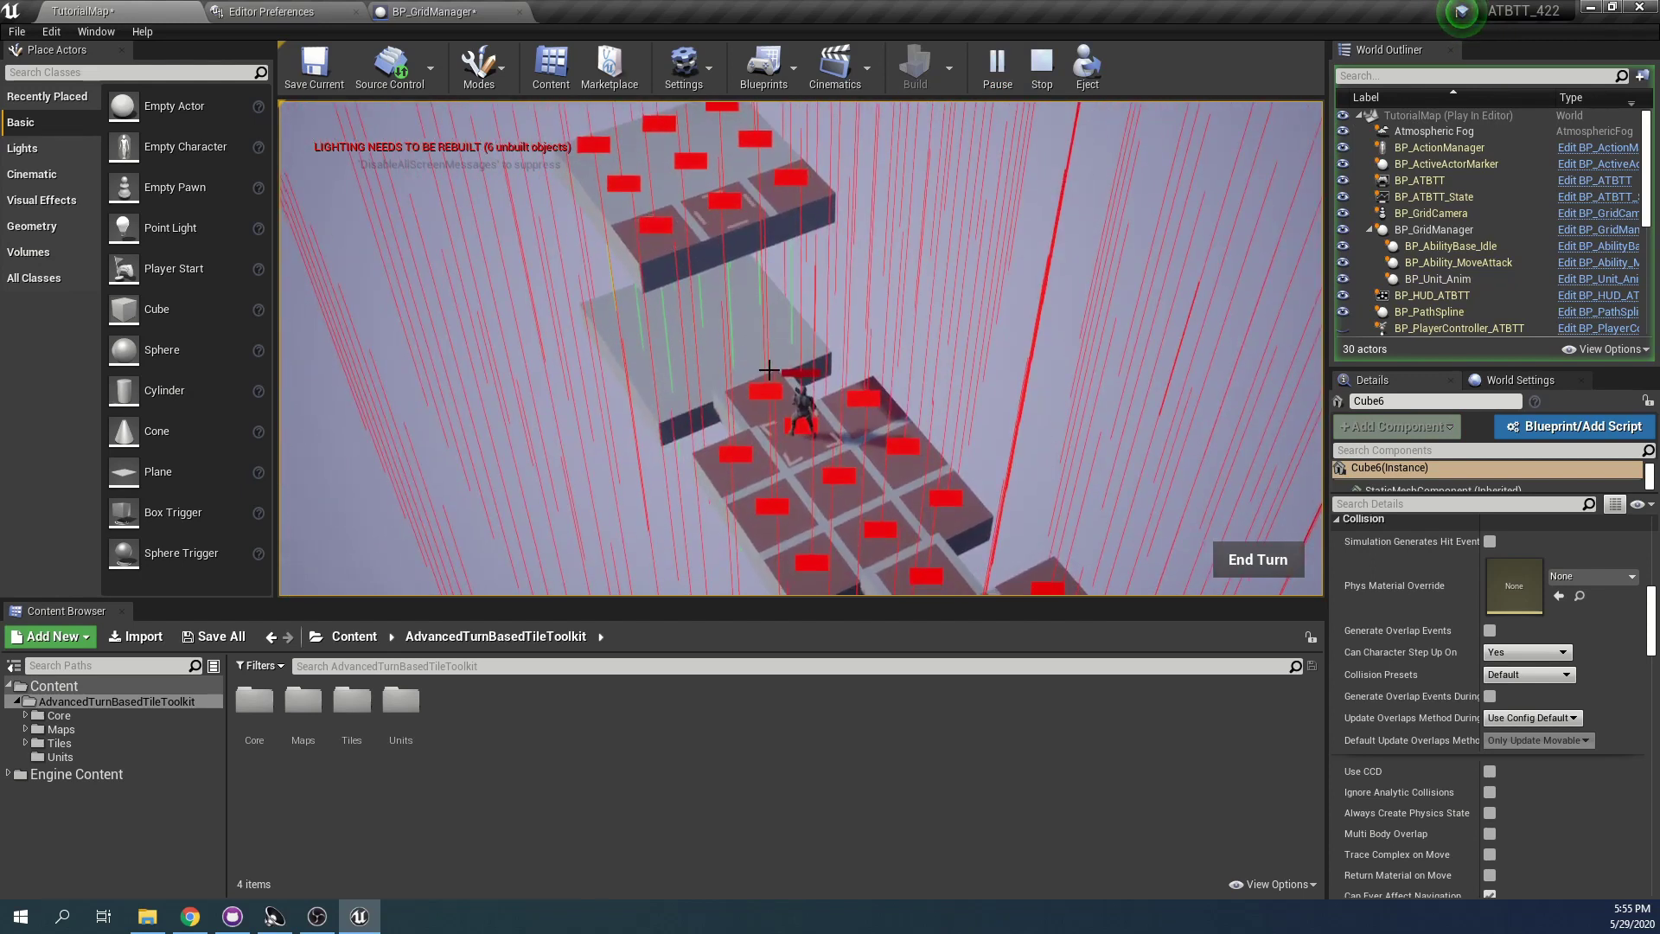
scroll(808, 166, "down", 3)
middle_click_drag(871, 450, 695, 156)
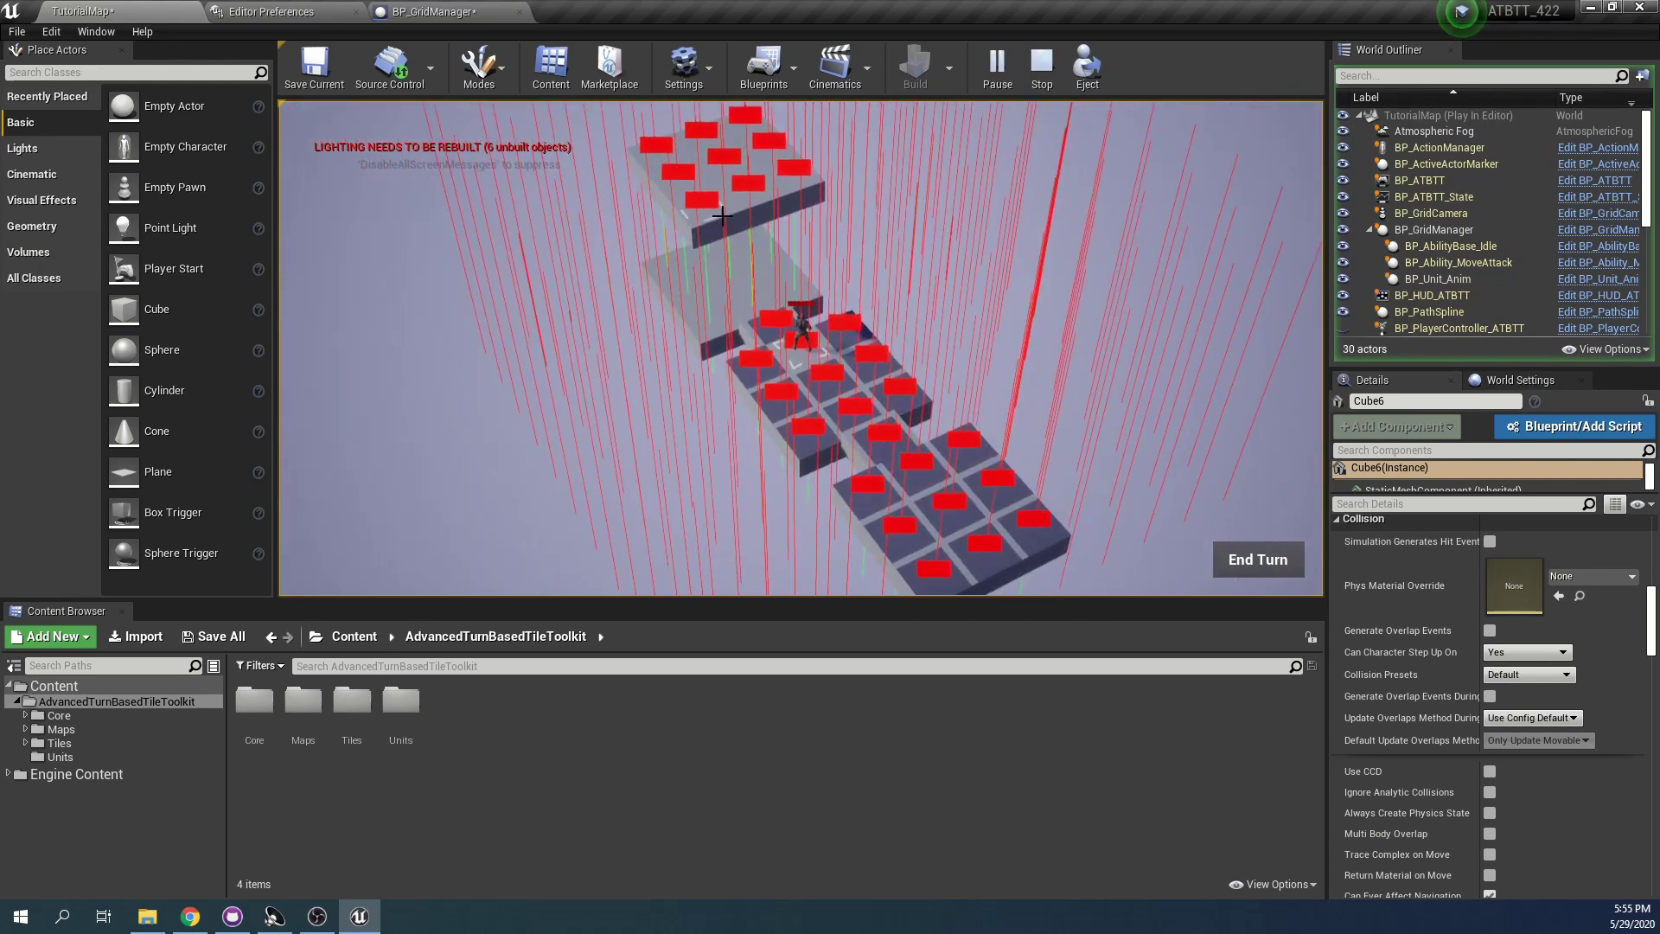
middle_click_drag(719, 213, 863, 321)
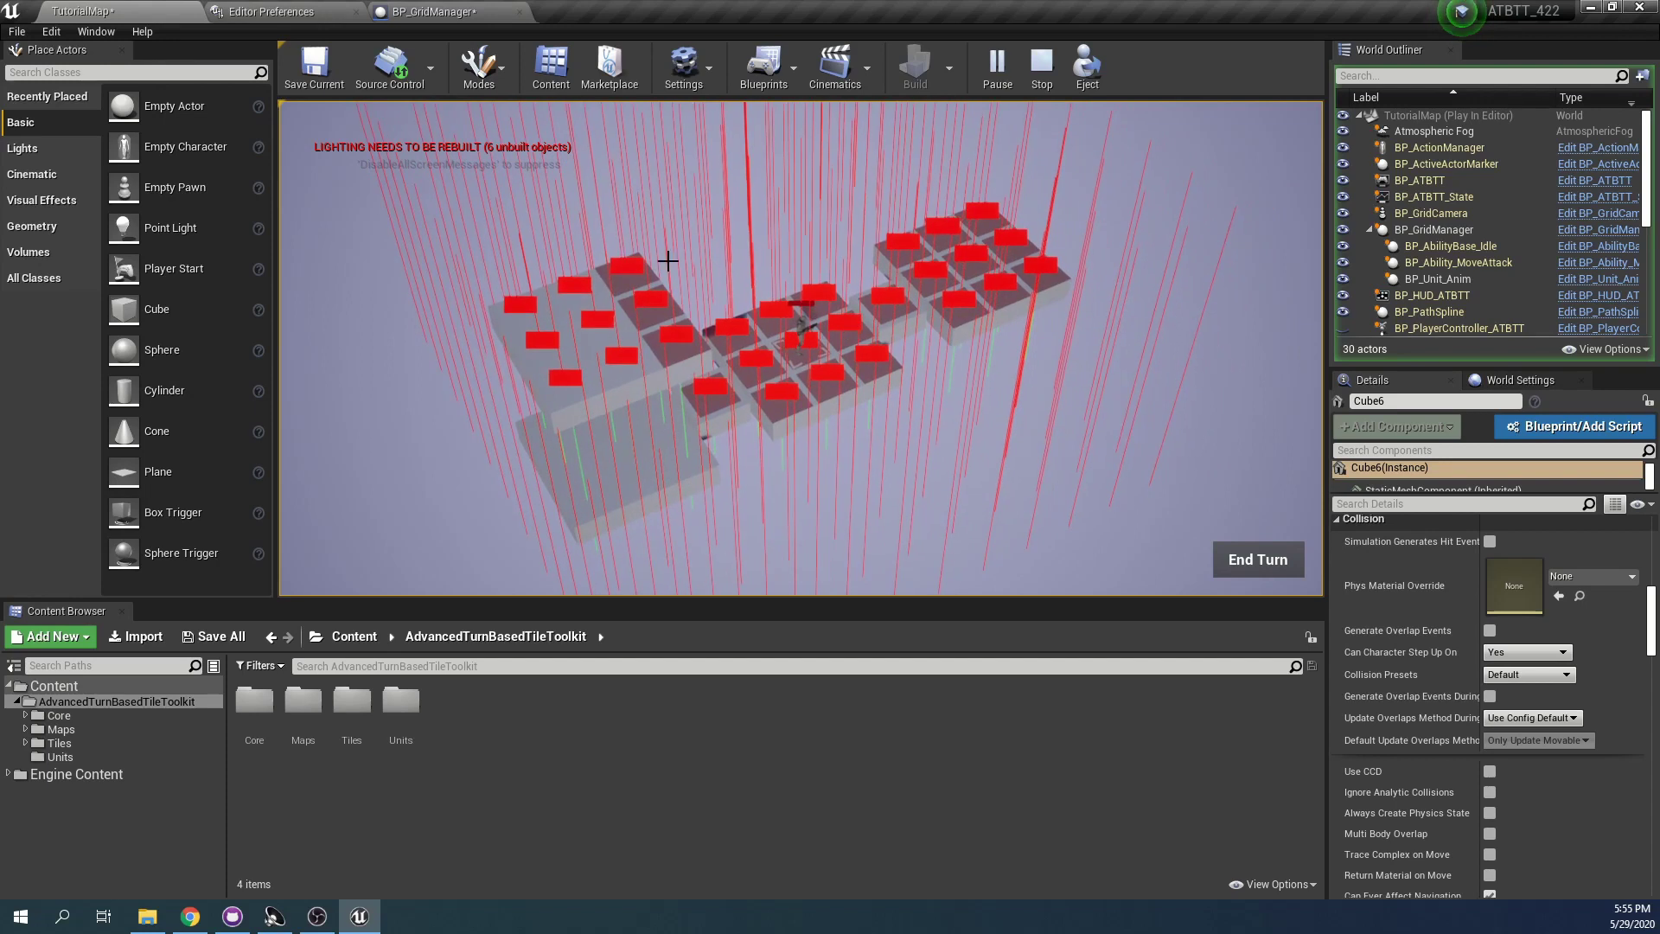
key("e")
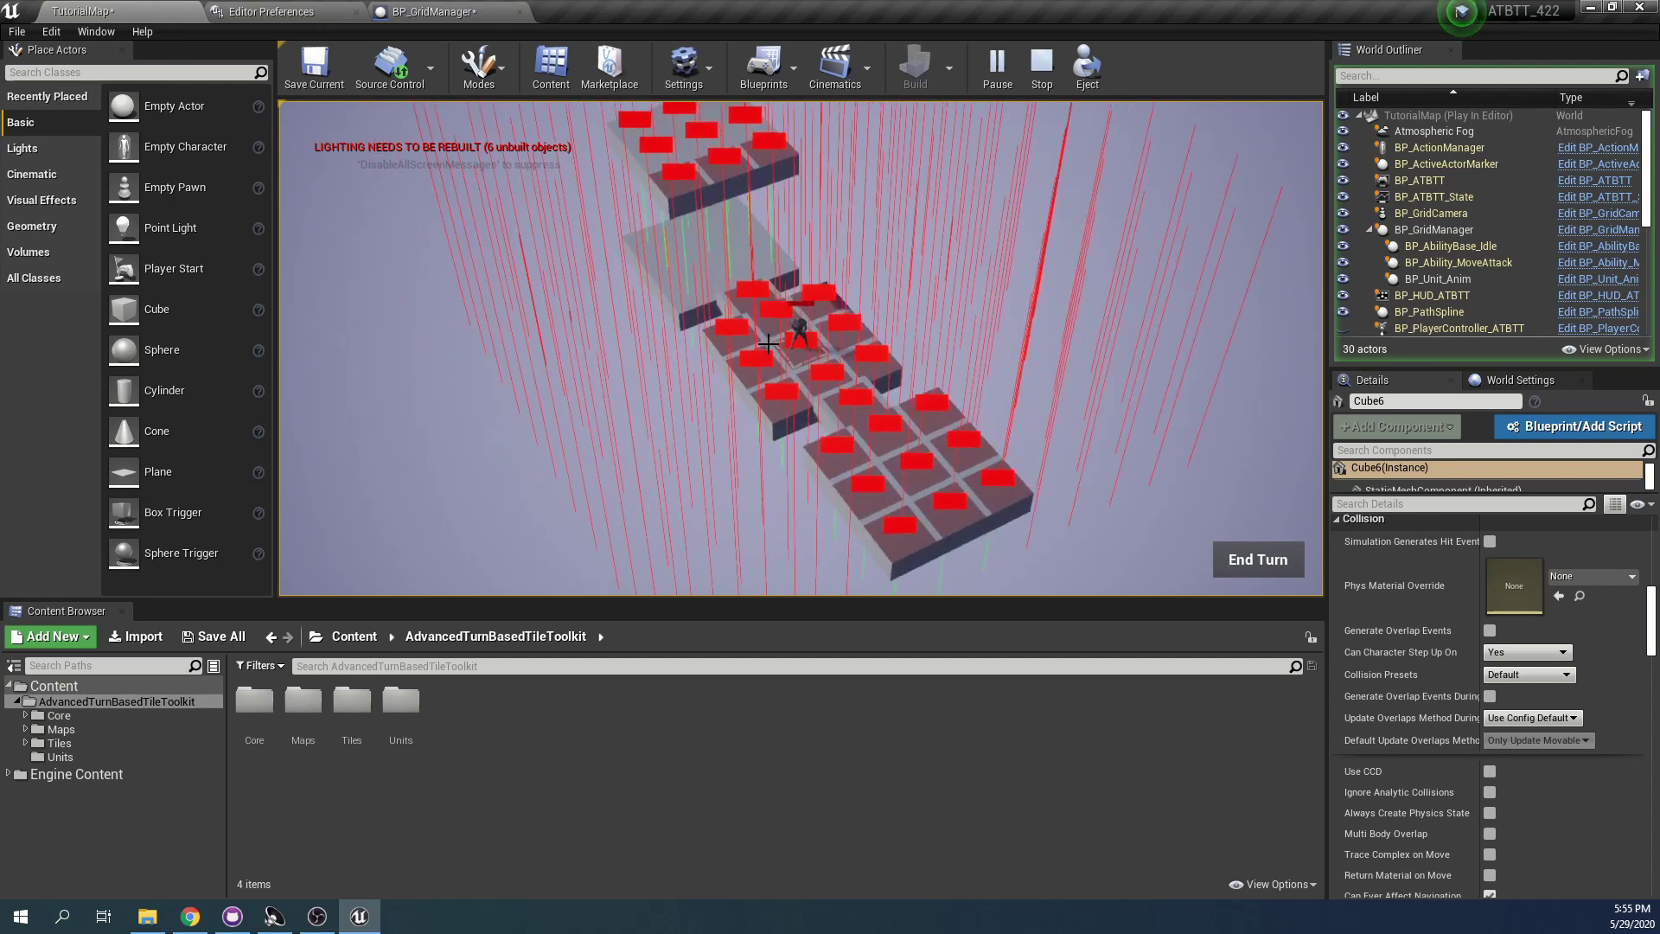
key("e")
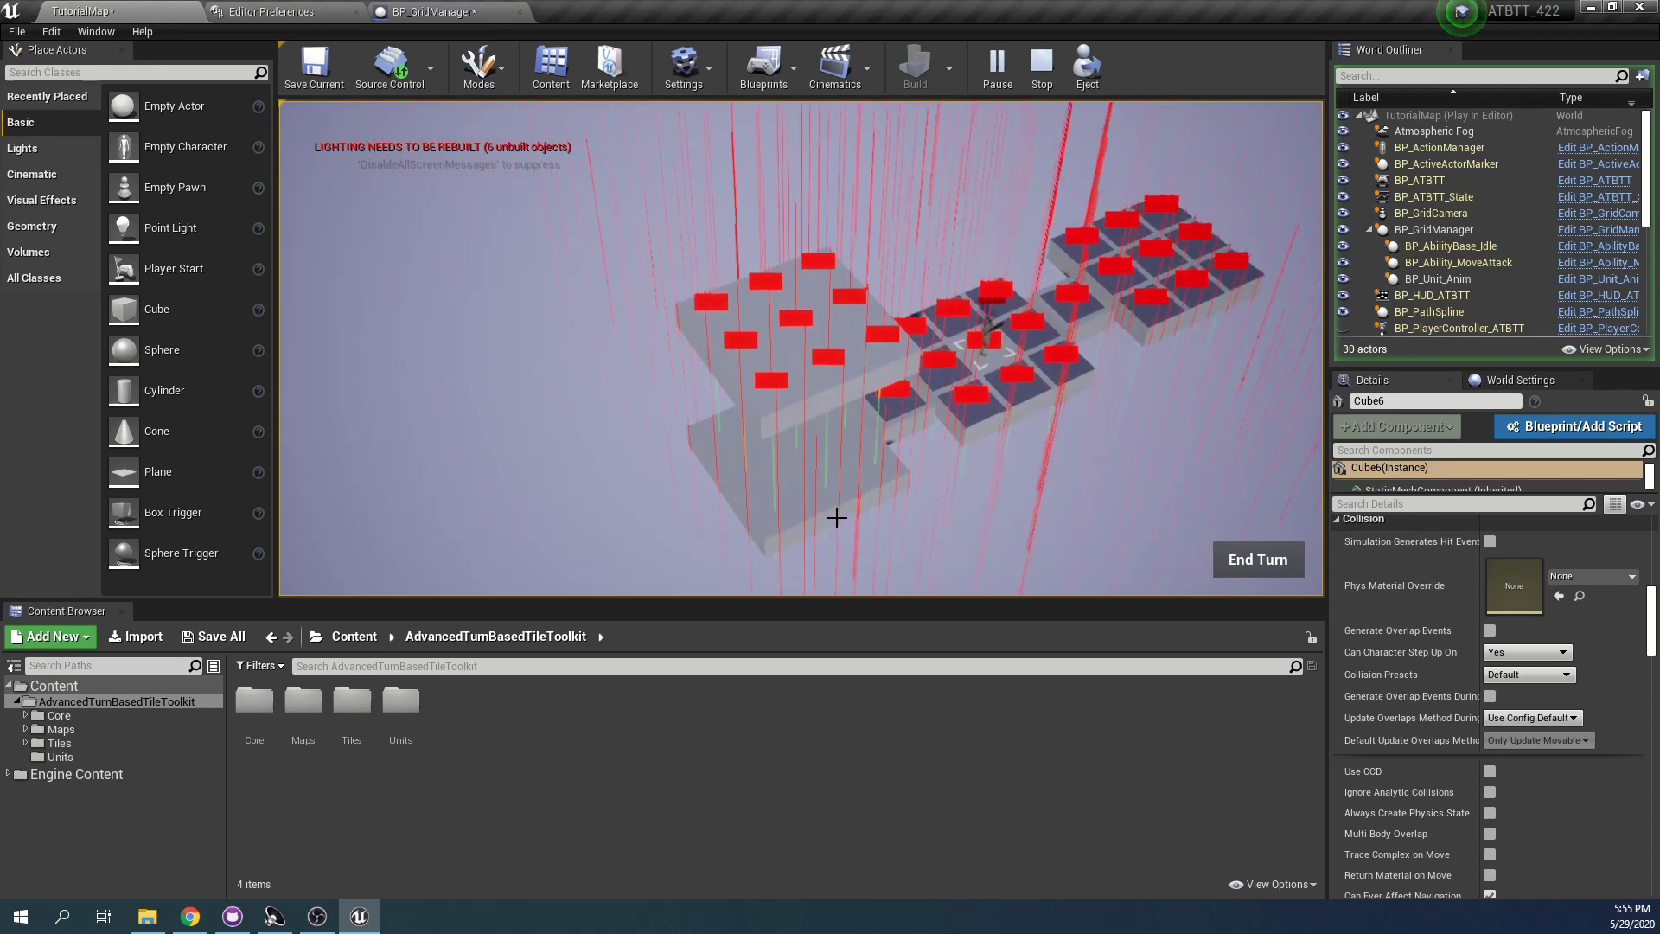
scroll(837, 517, "up", 2)
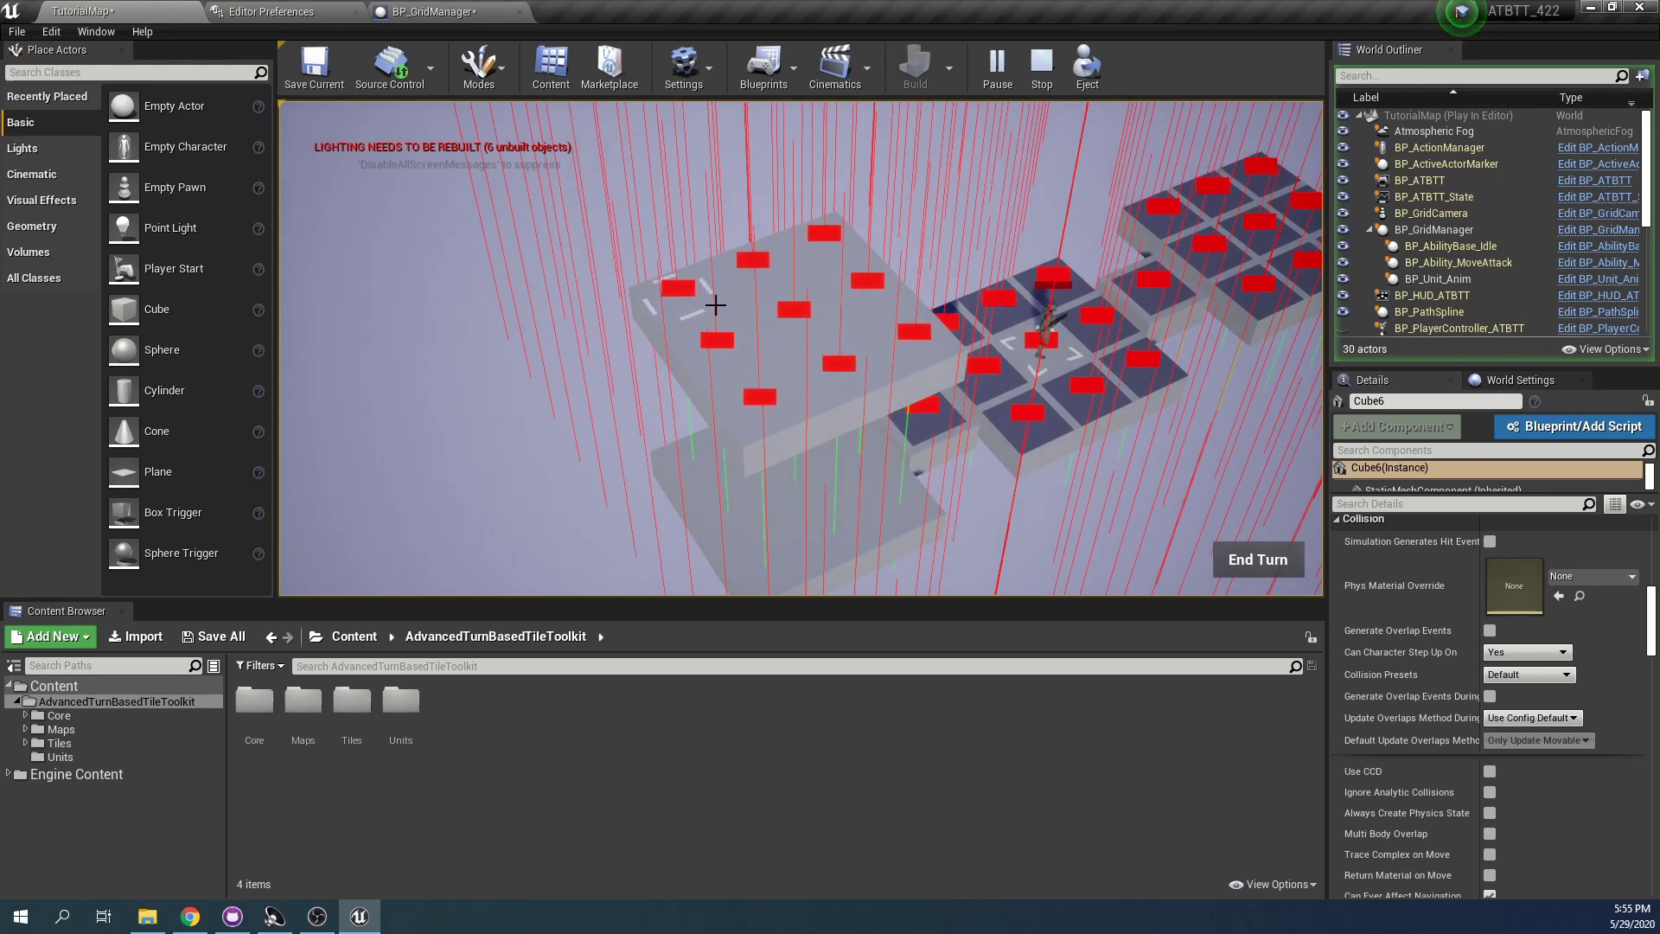
key("e")
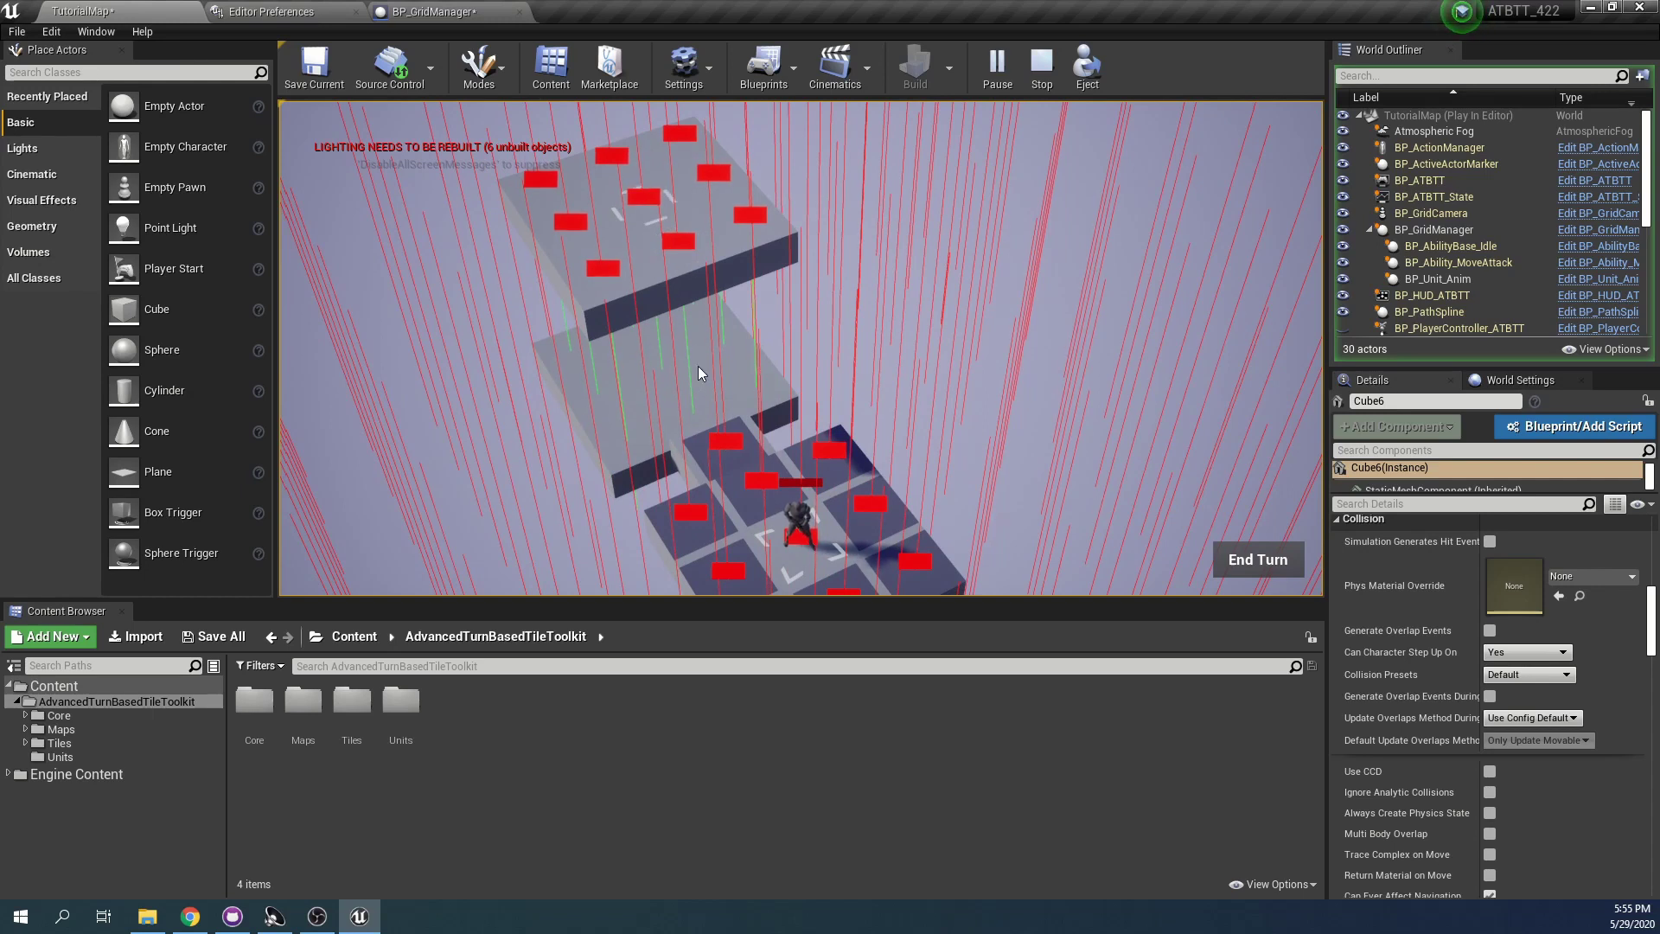
key("Escape")
Set the raised cube's collision preset to NoCollision and play-test the level briefly
right_click_drag(727, 343, 727, 343)
key("a")
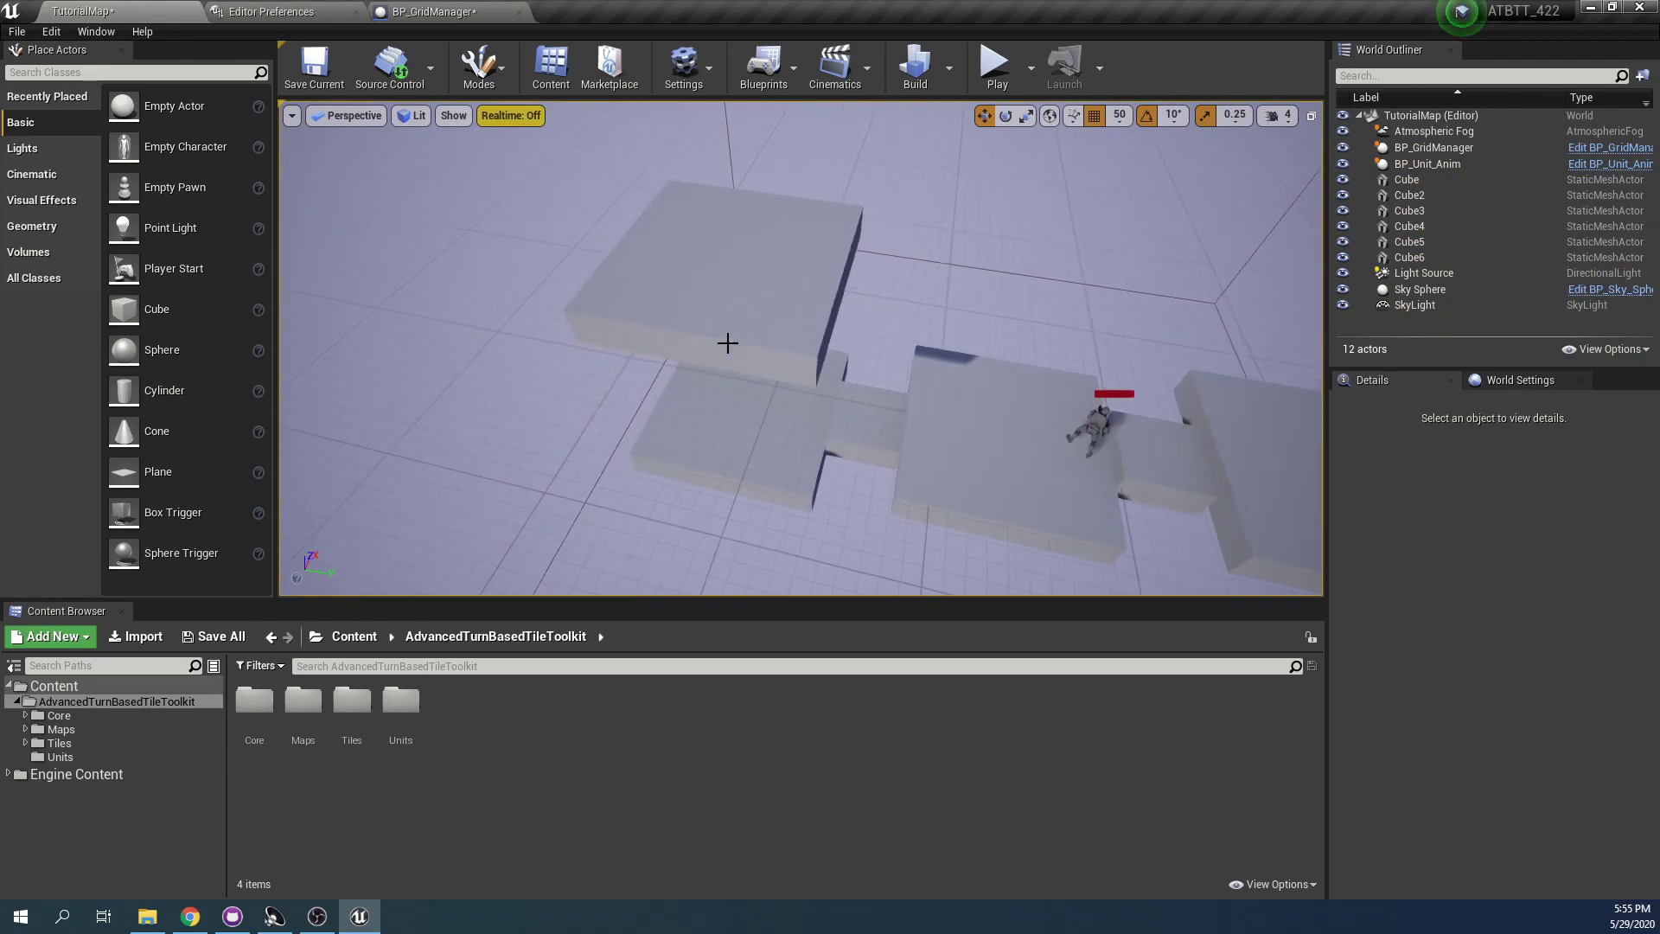
left_click(863, 250)
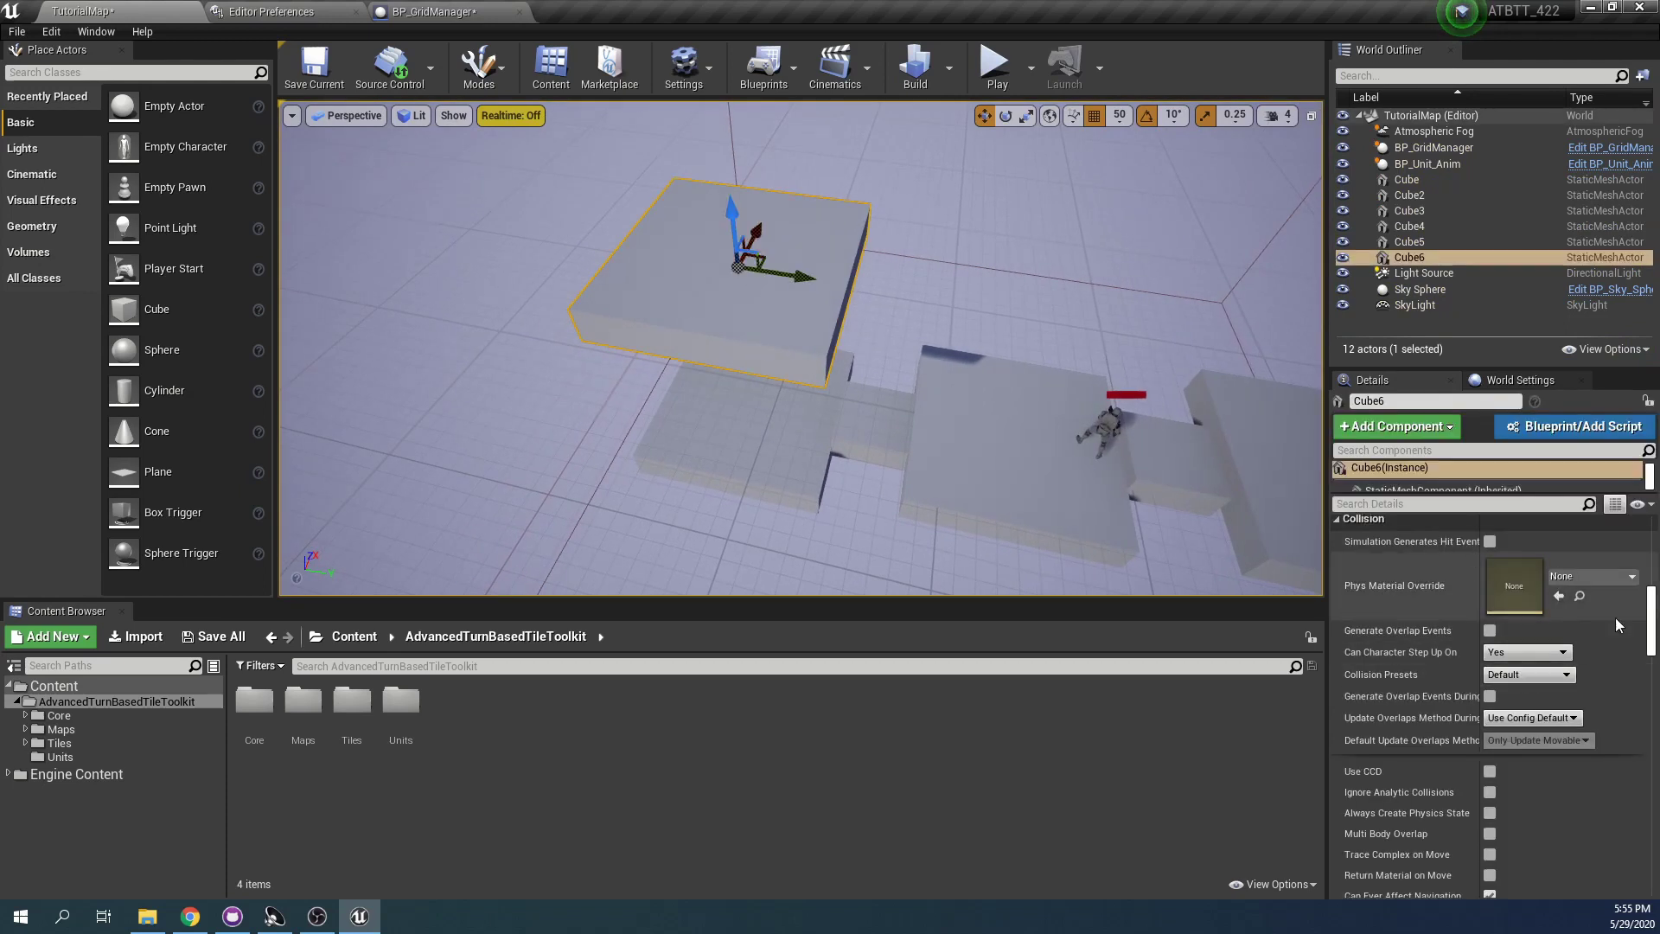
left_click(1547, 675)
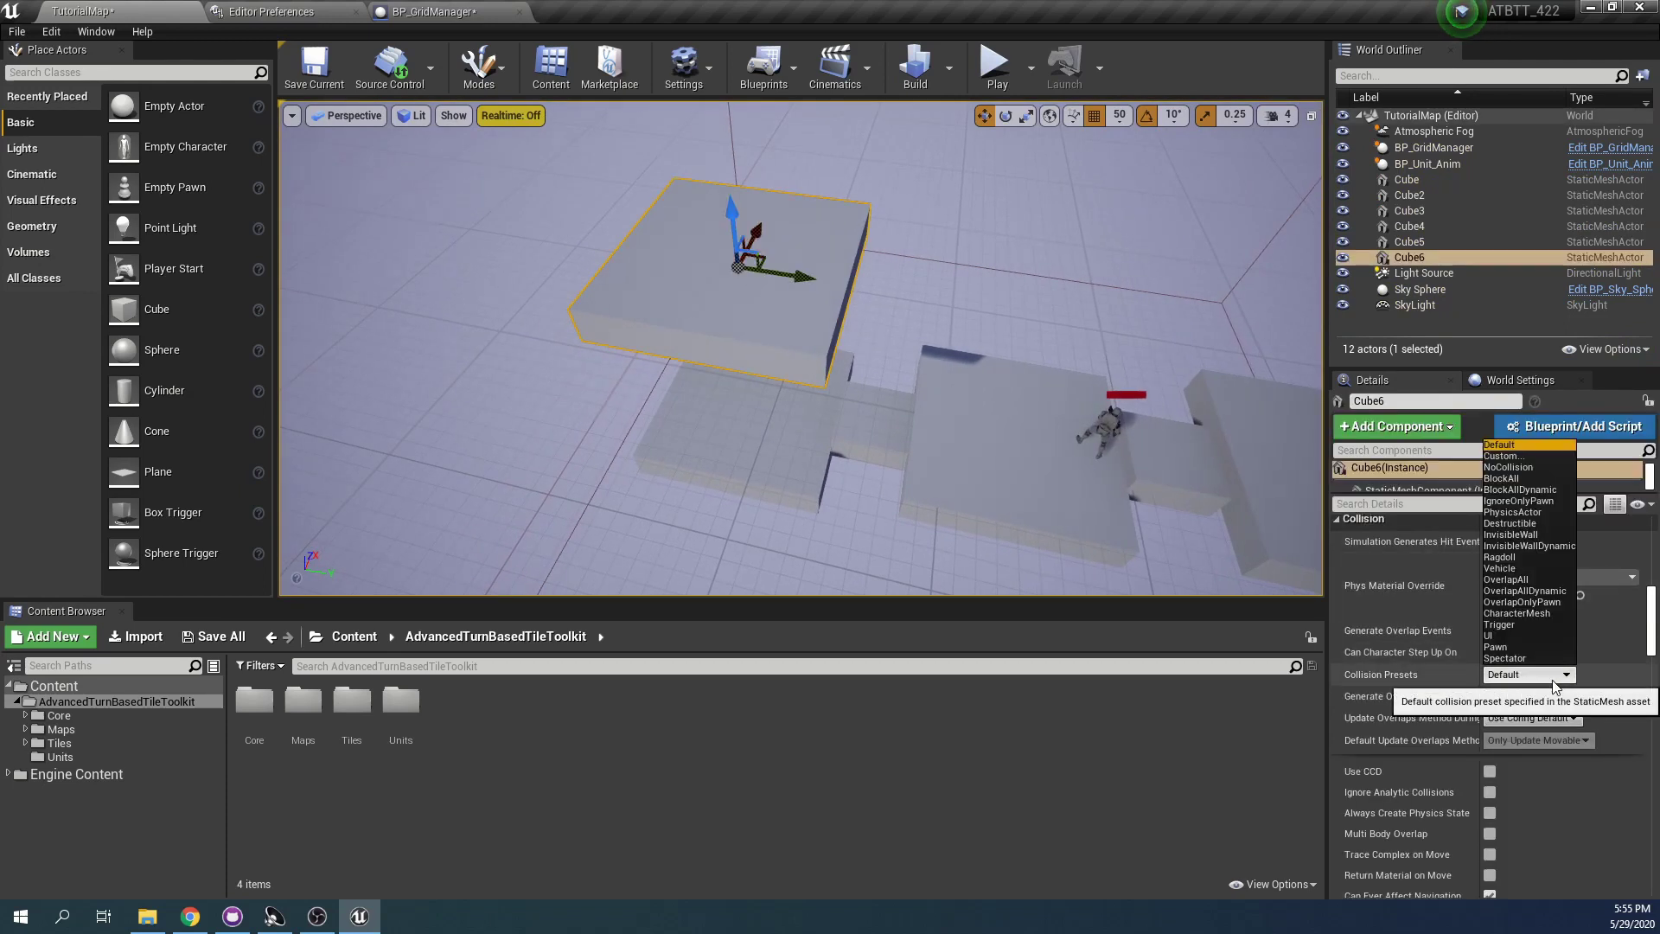
left_click(1534, 470)
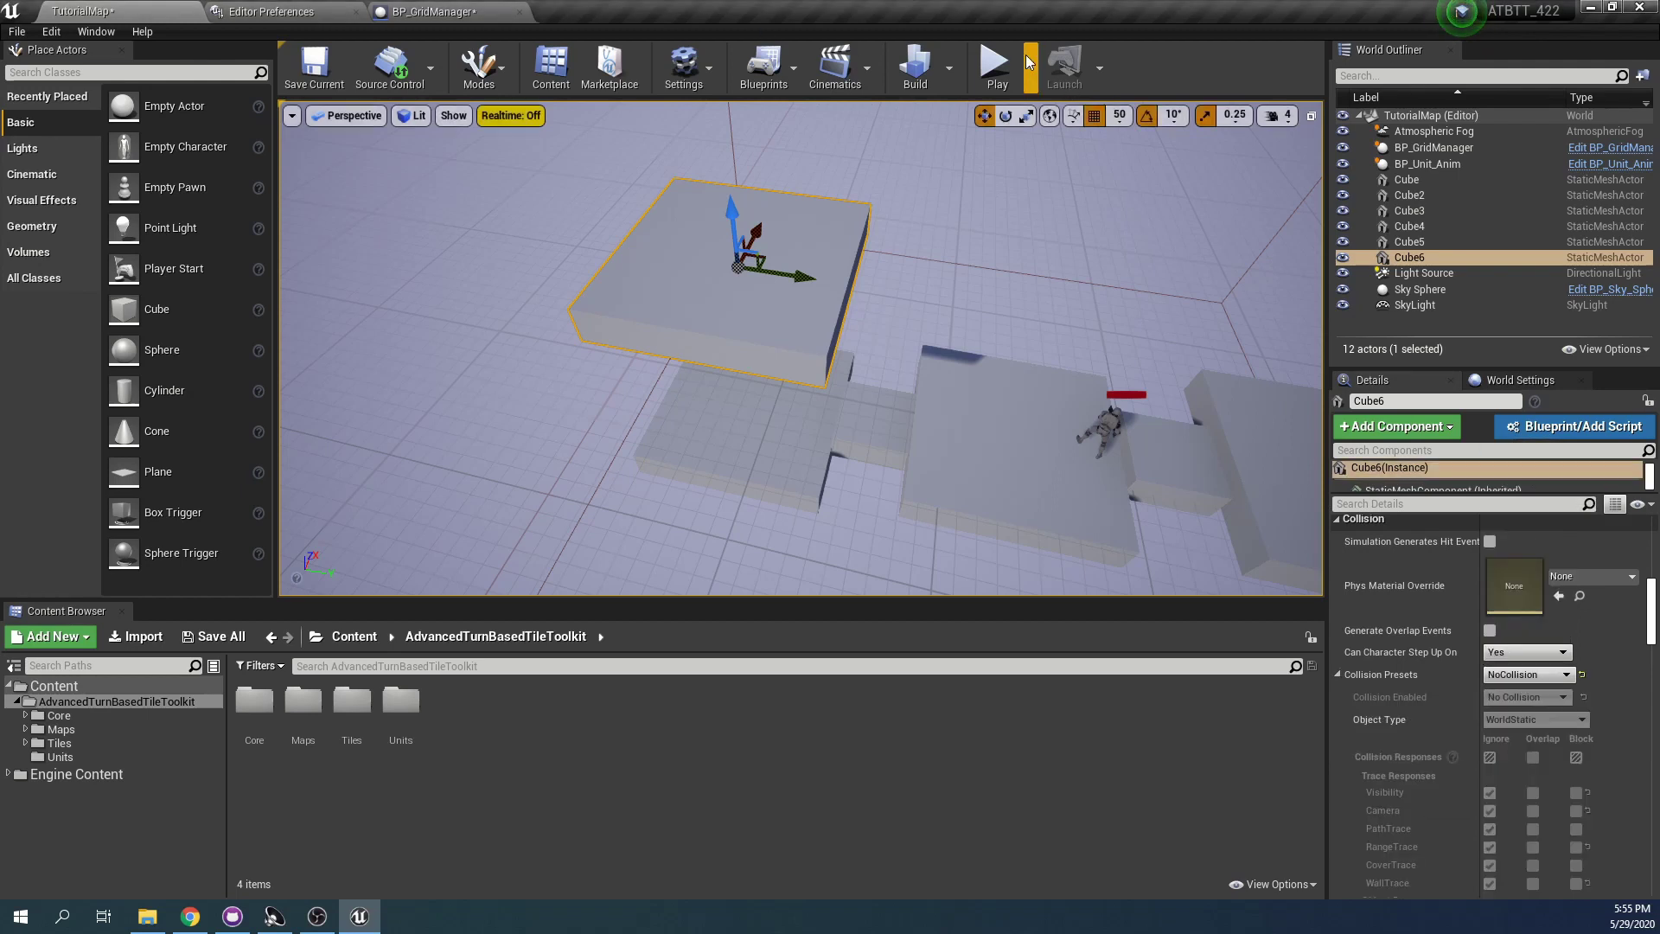
left_click(994, 65)
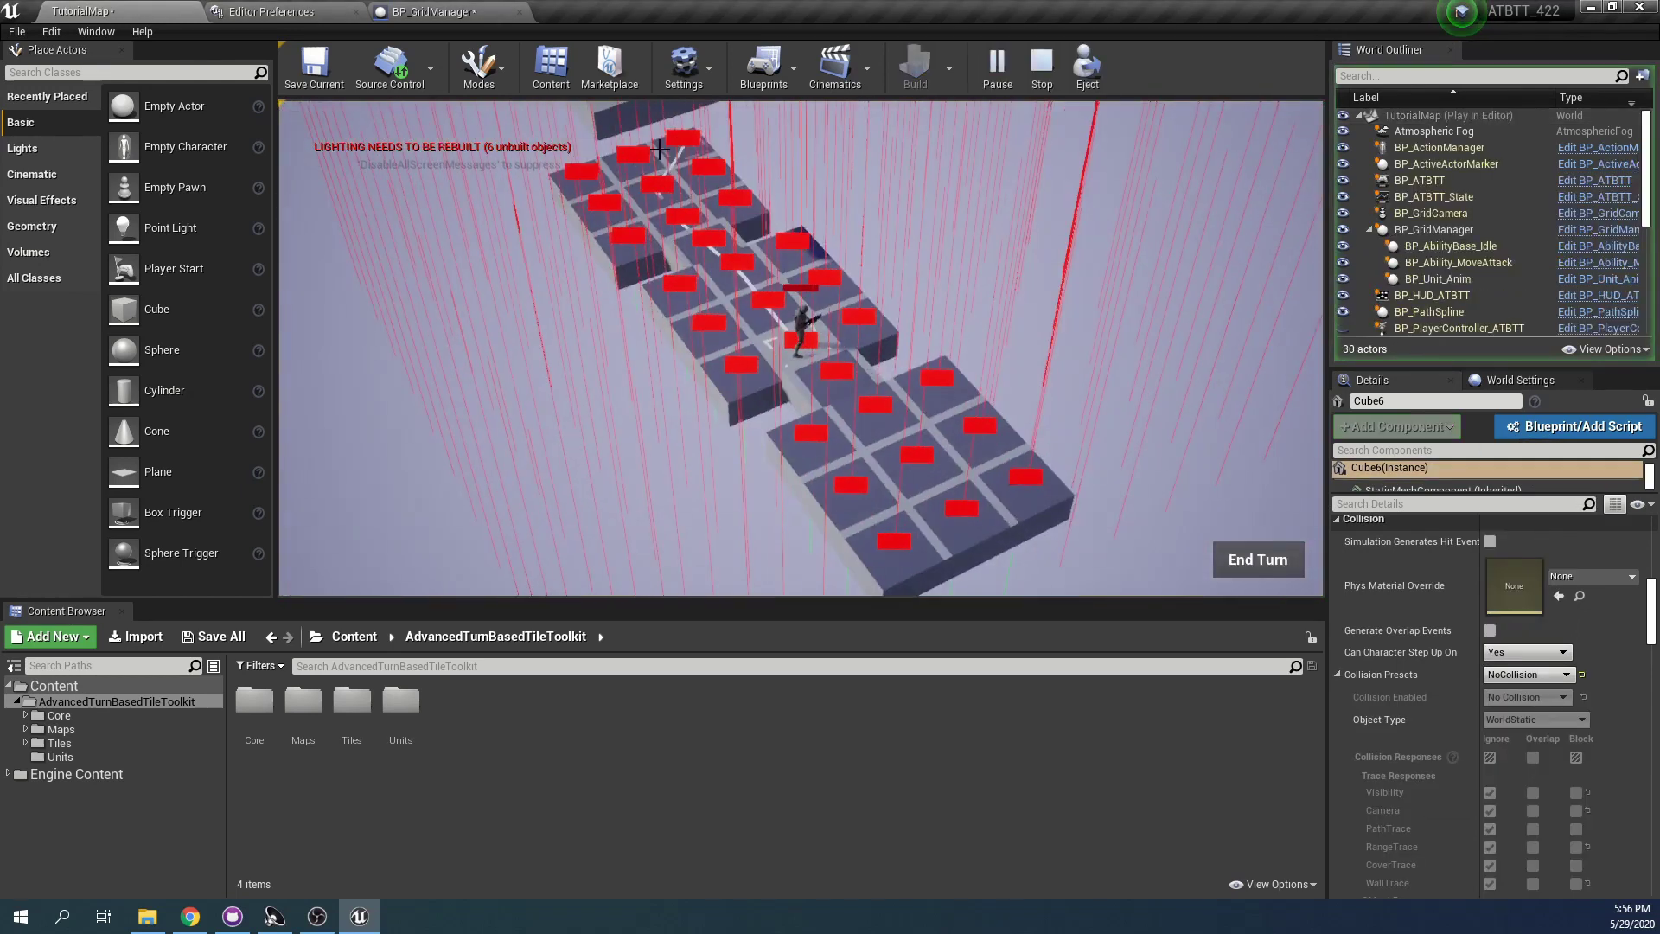
key("Escape")
Set the Draw Debug Type of the LineTraceByChannel node in BP_GridManager to None and save all files
left_click(432, 12)
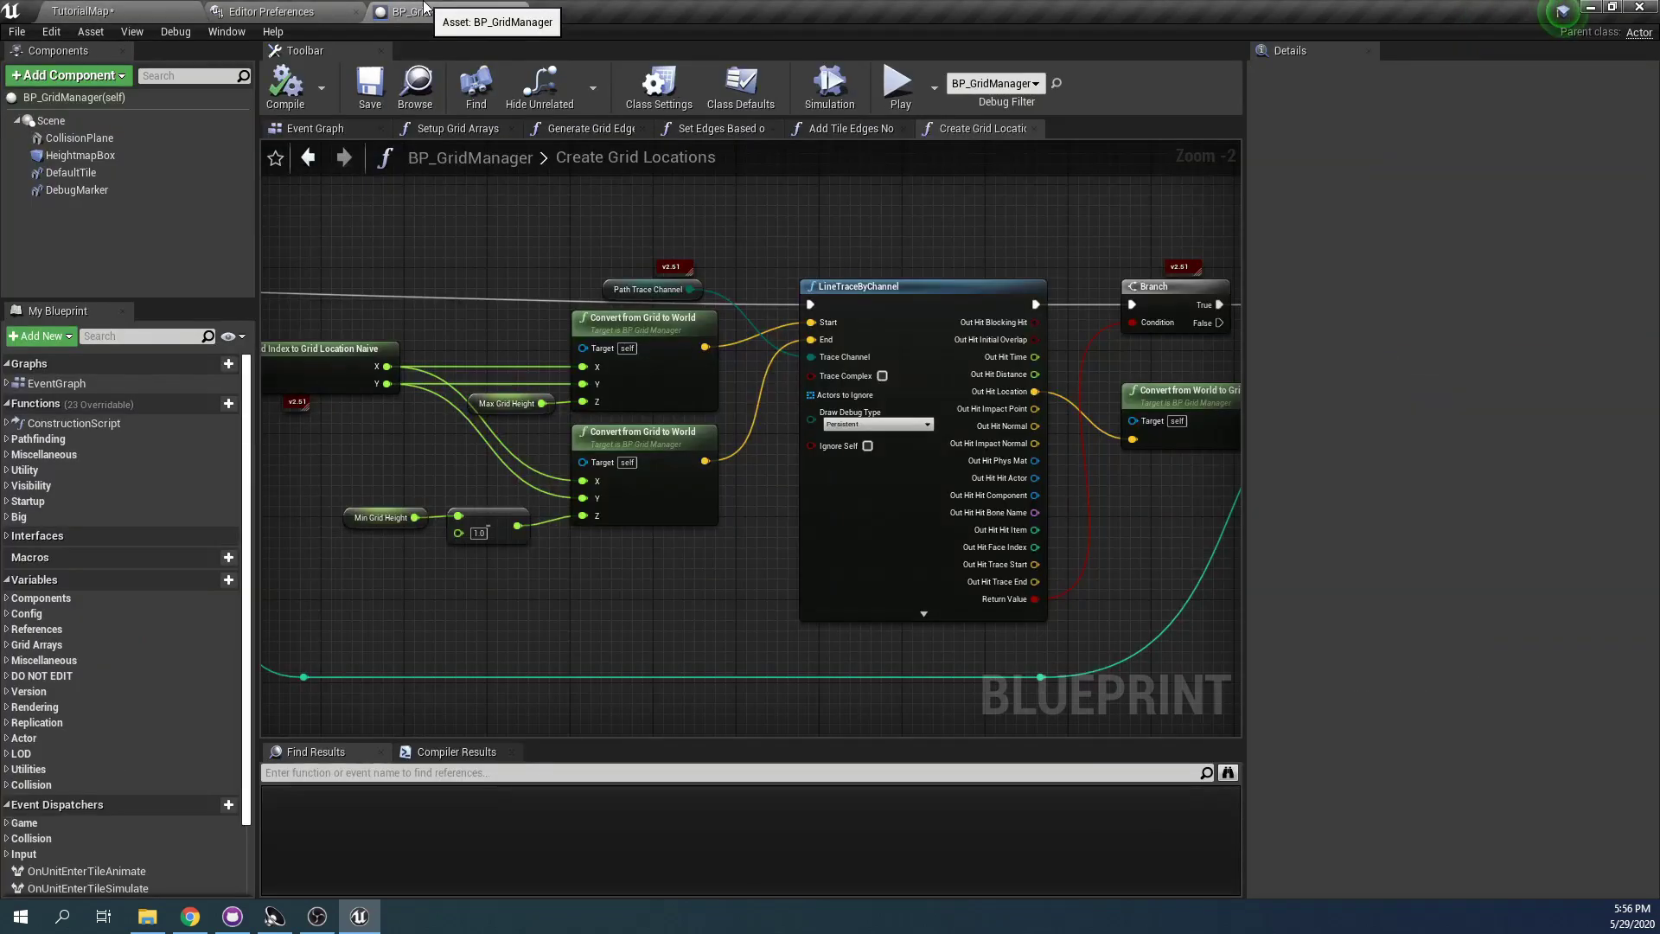
left_click(885, 425)
left_click(856, 435)
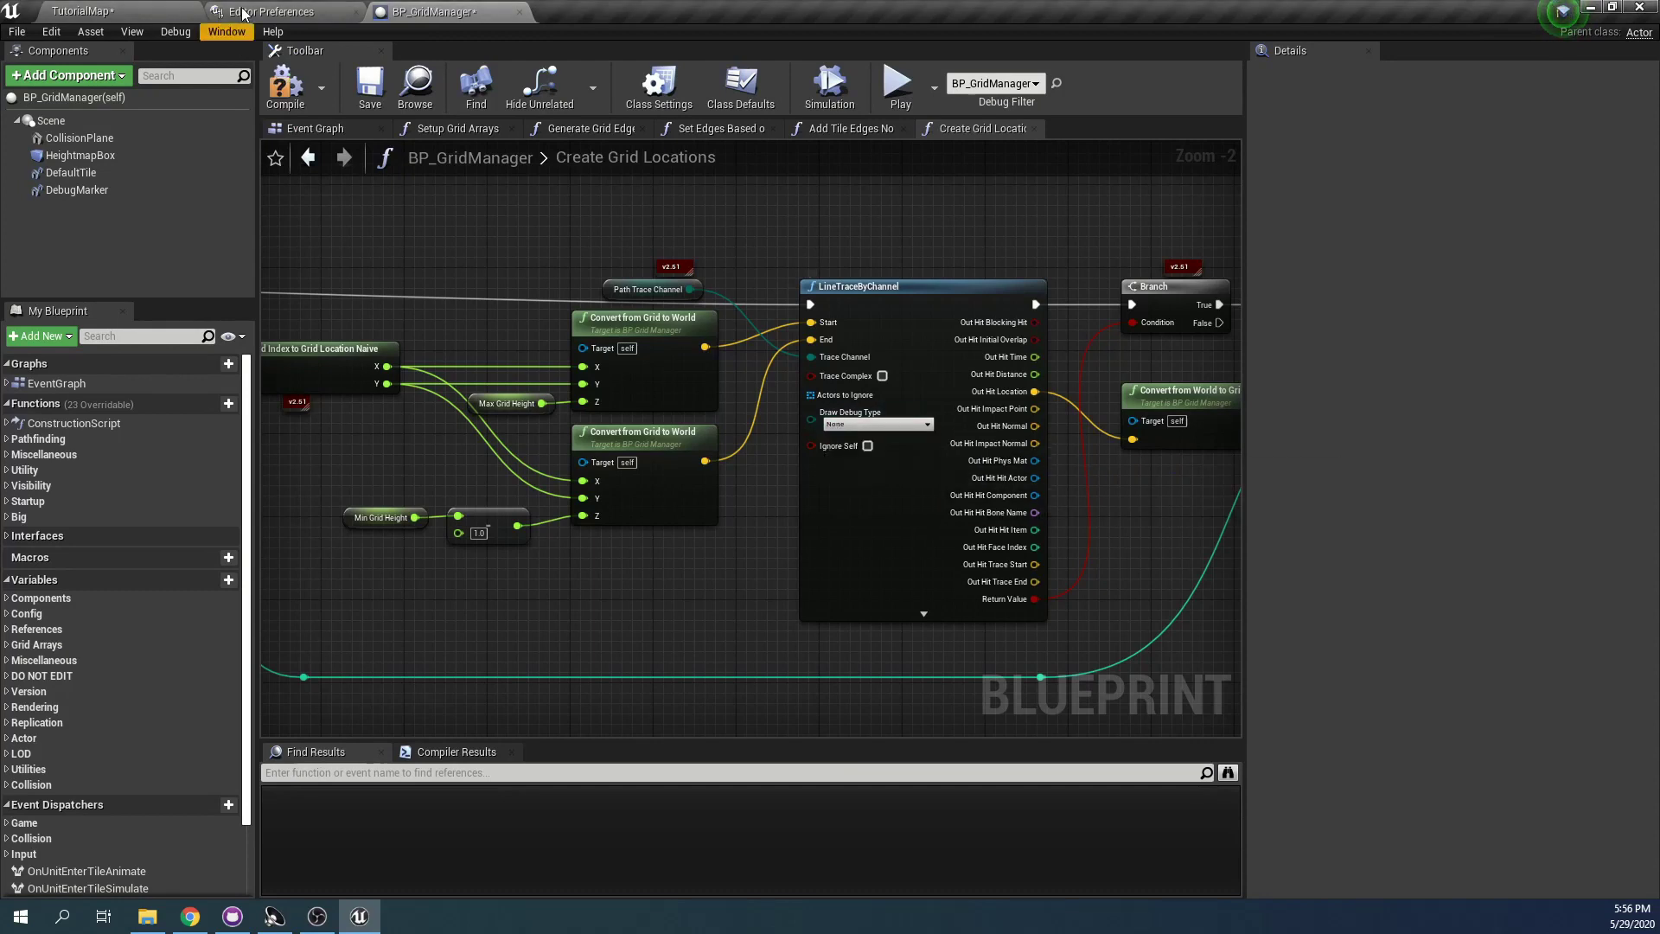
left_click(19, 33)
left_click(47, 127)
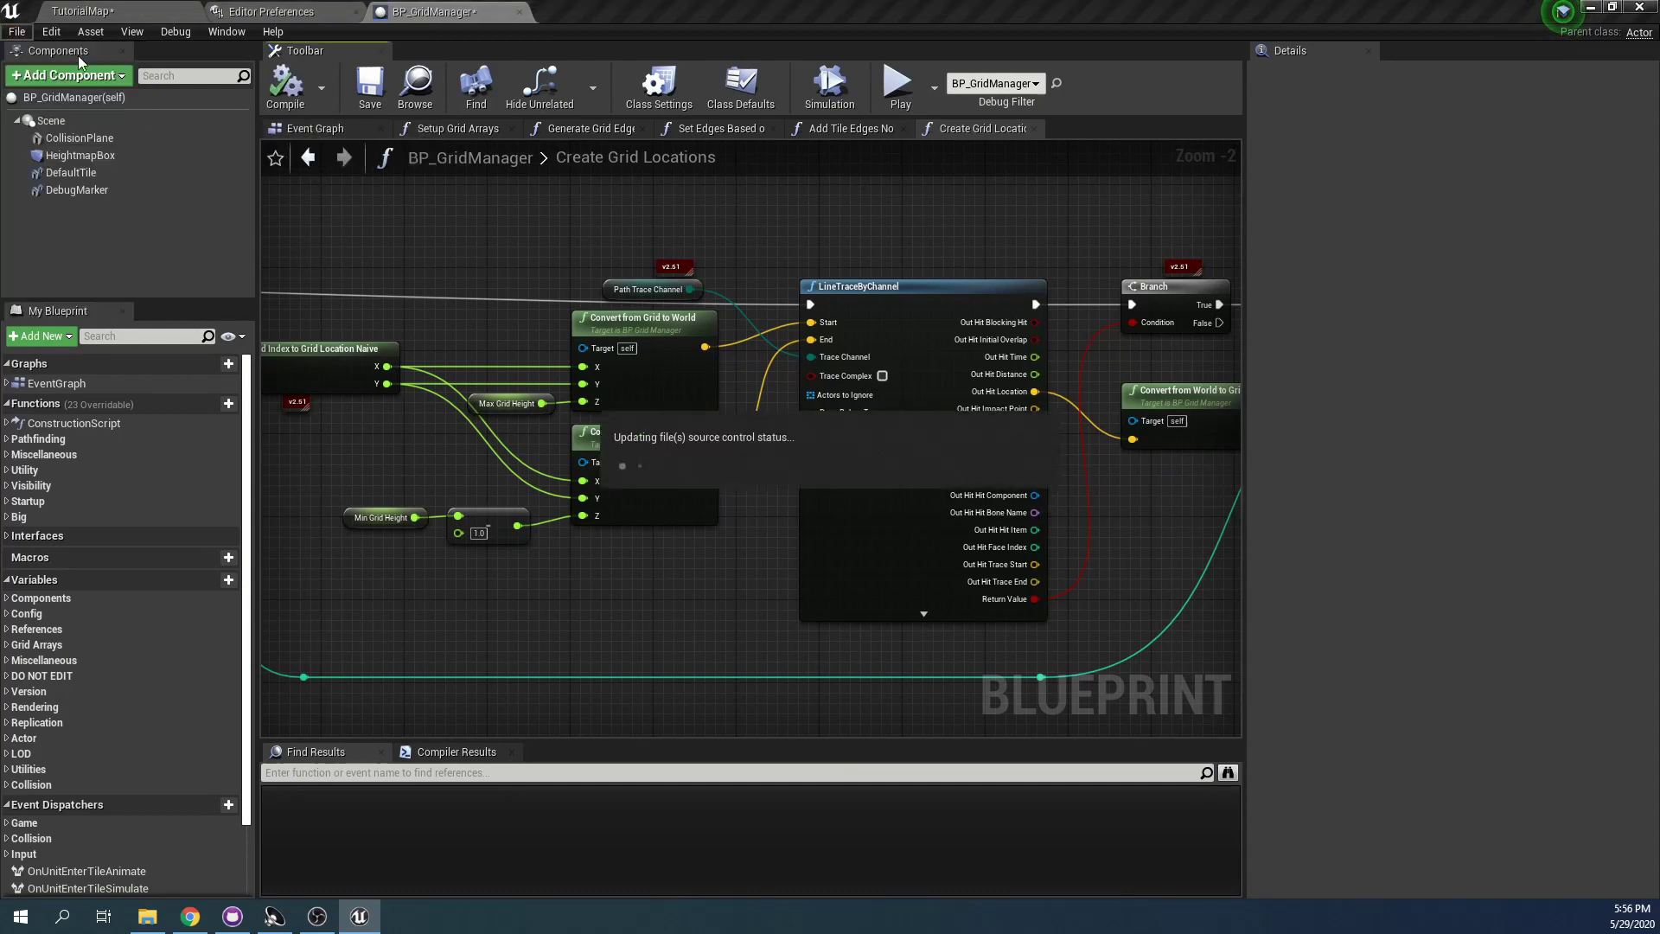
Back in TutorialMap, restore the raised cube's collision preset to BlockAll
left_click(111, 10)
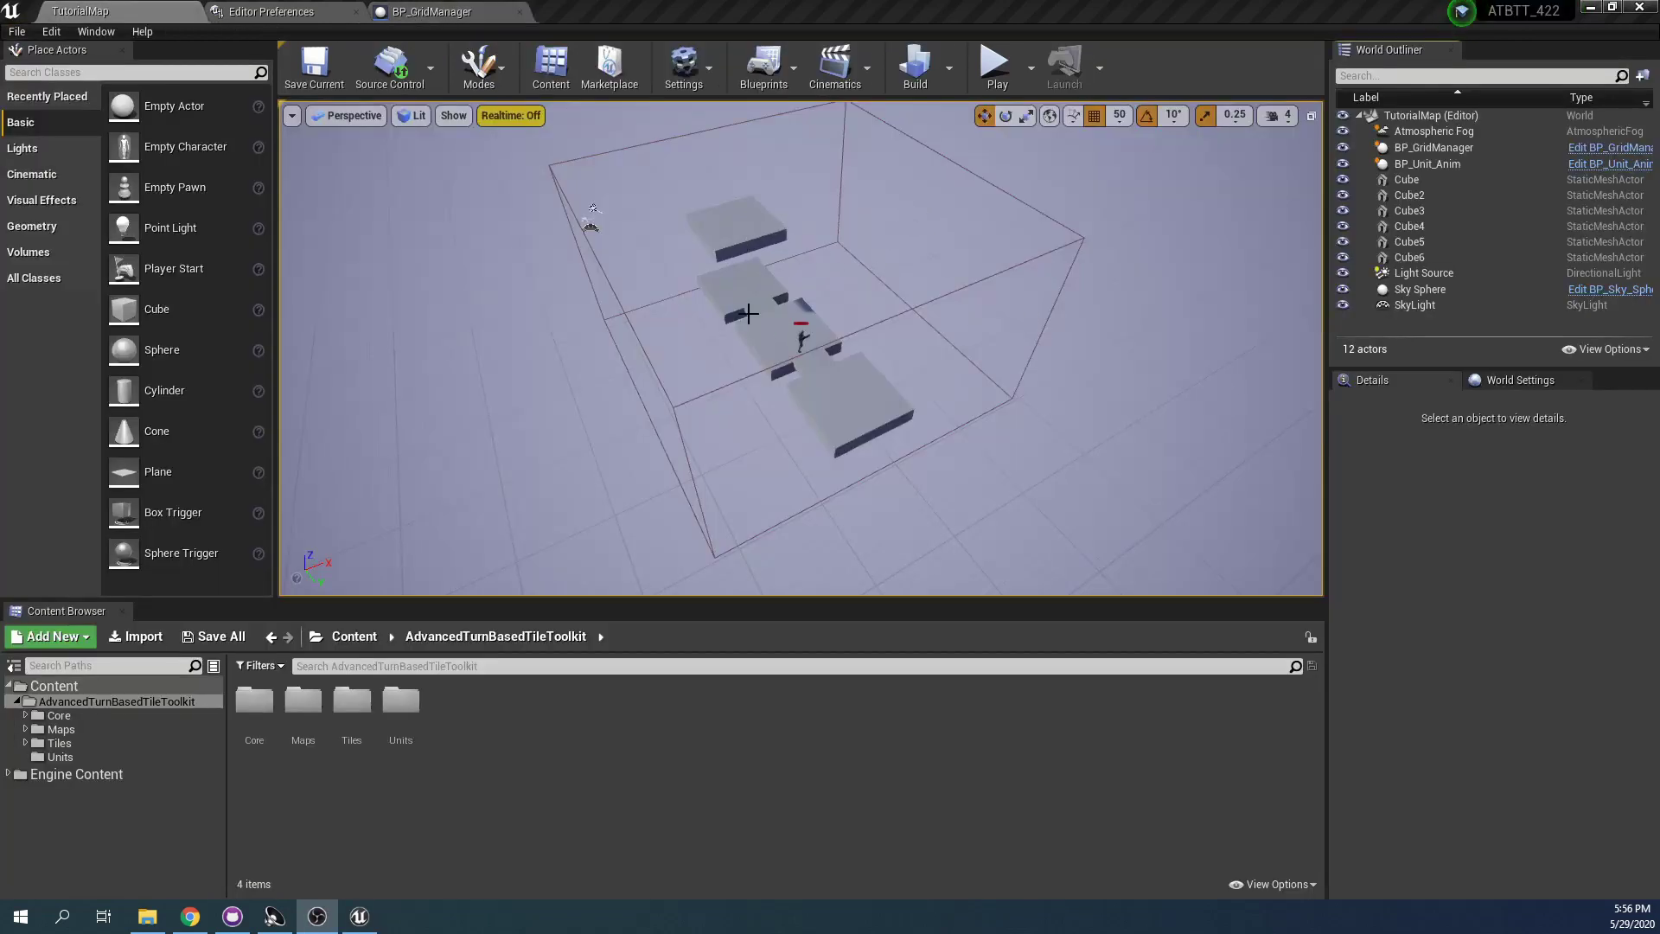
left_click(750, 230)
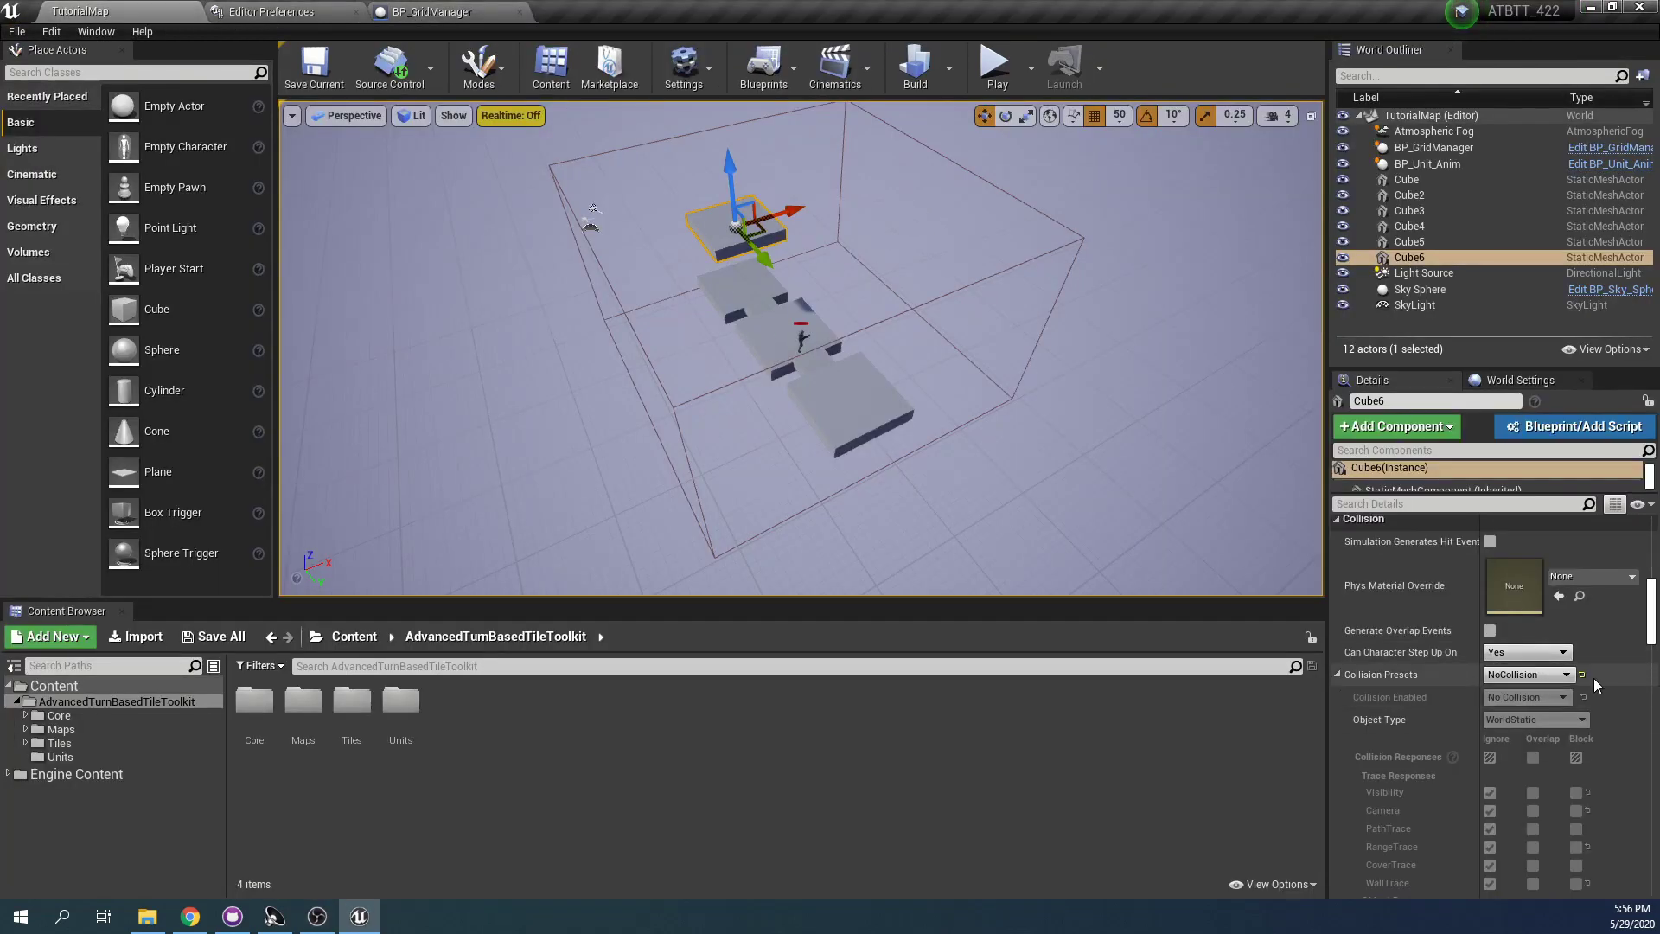
right_click_drag(797, 260, 916, 251)
scroll(822, 297, "up", 3)
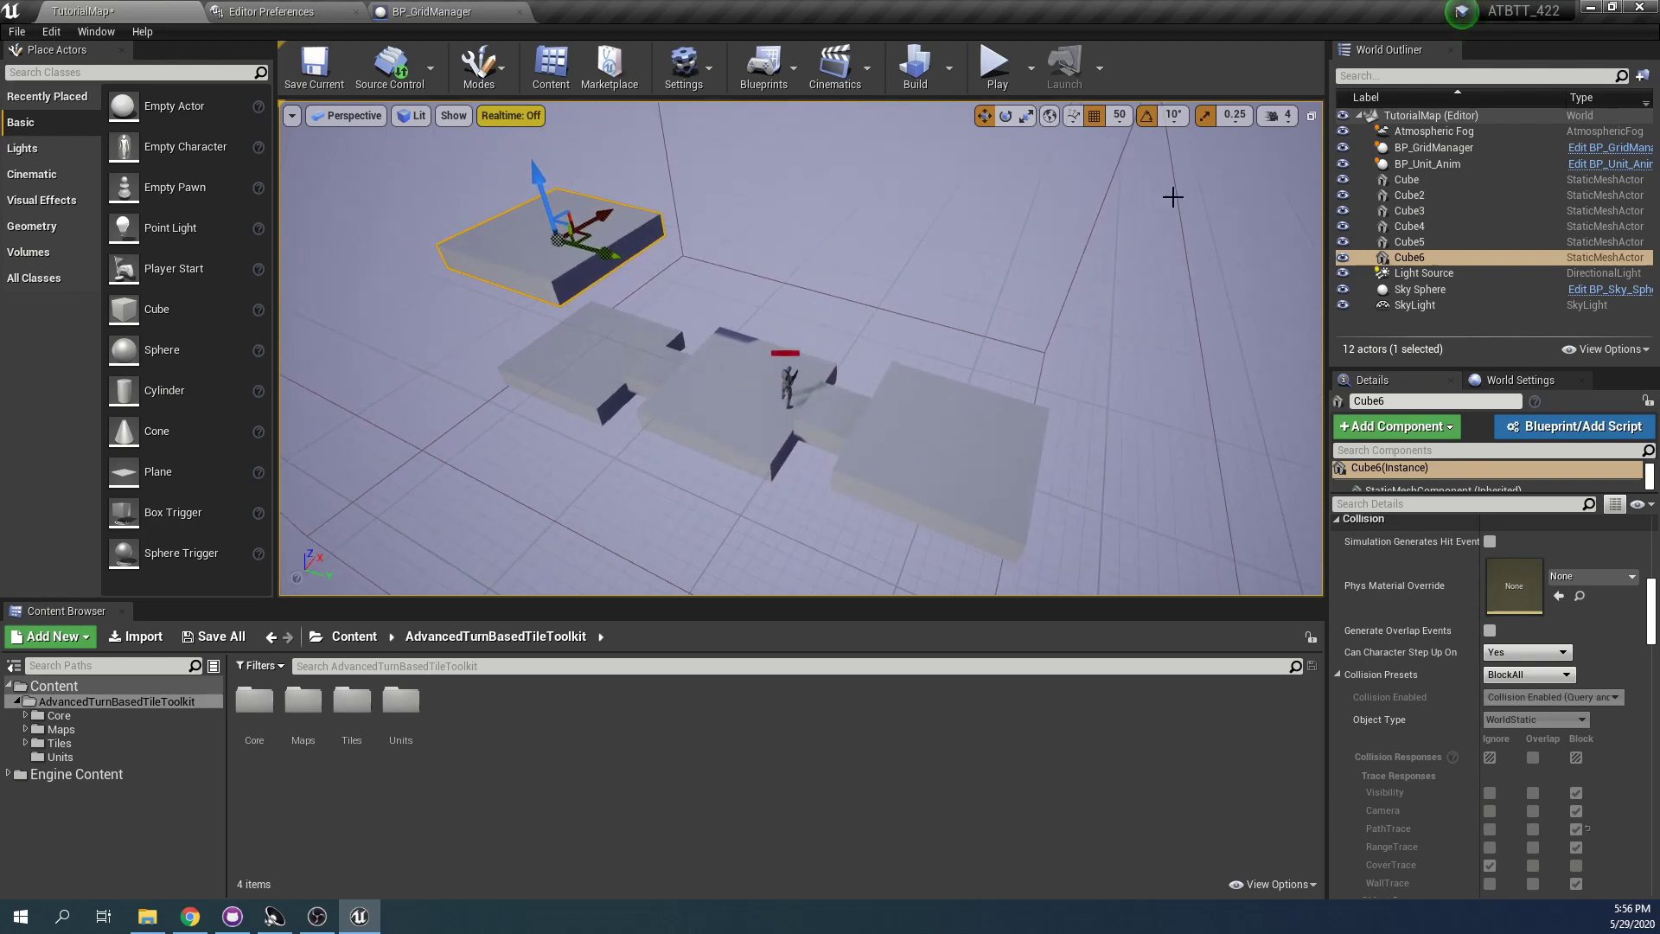
Set the Heightmap option of BP_GridManager to Multilevel and start a play-test
left_click(1433, 146)
scroll(1548, 683, "down", 10)
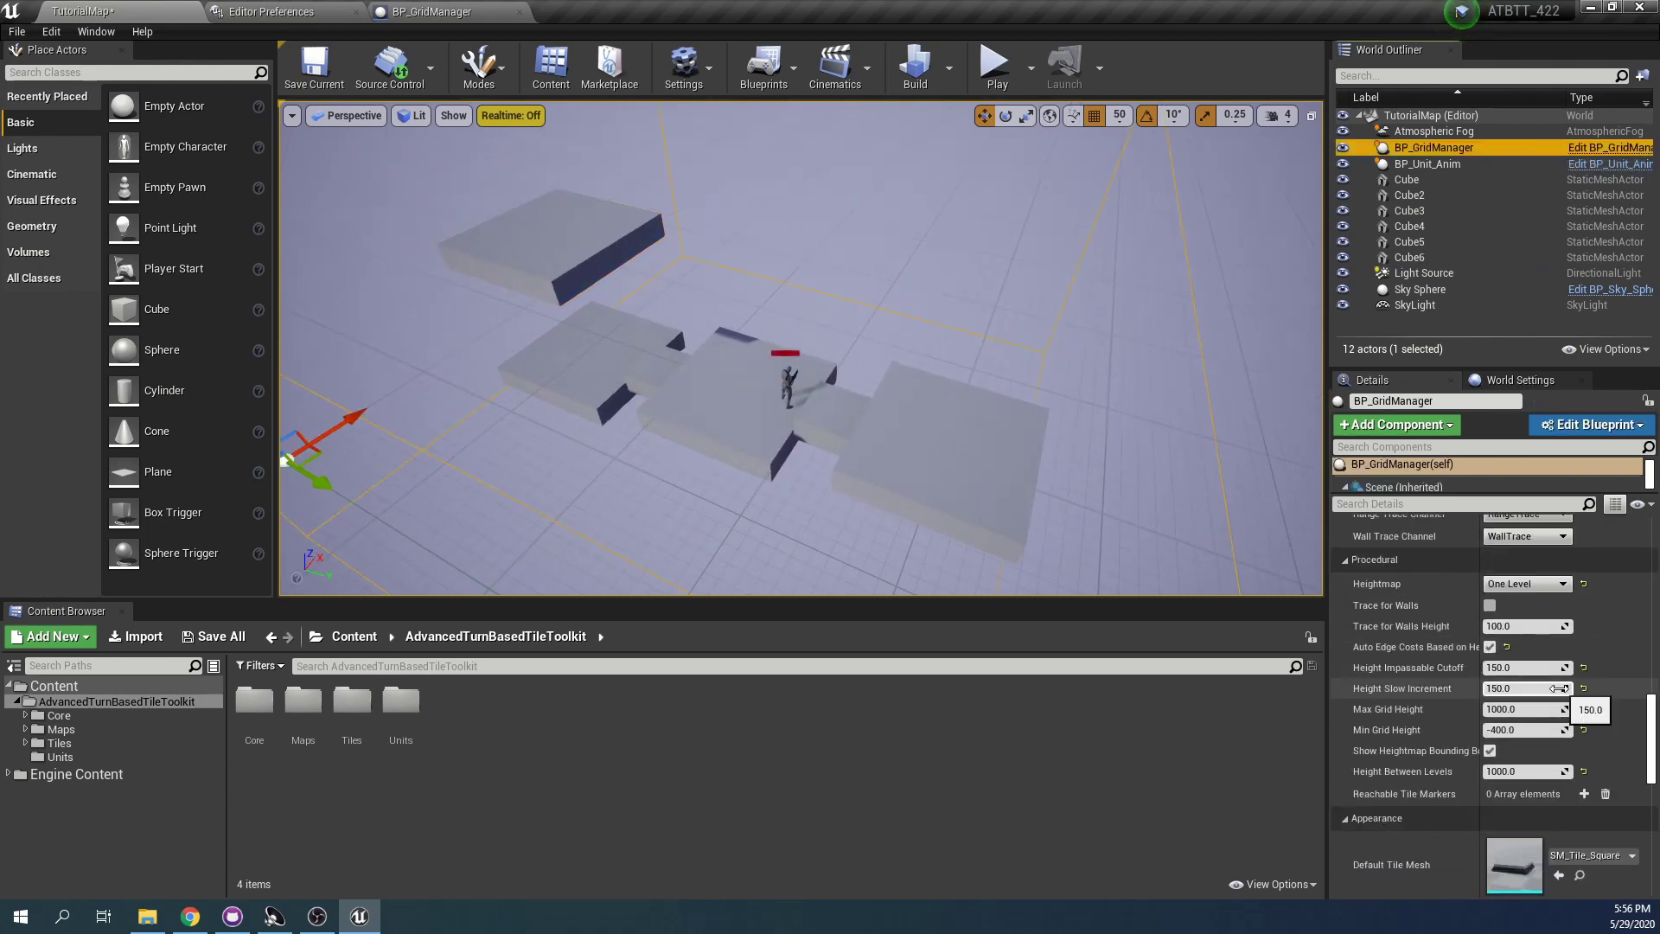
left_click(1527, 583)
left_click(1522, 624)
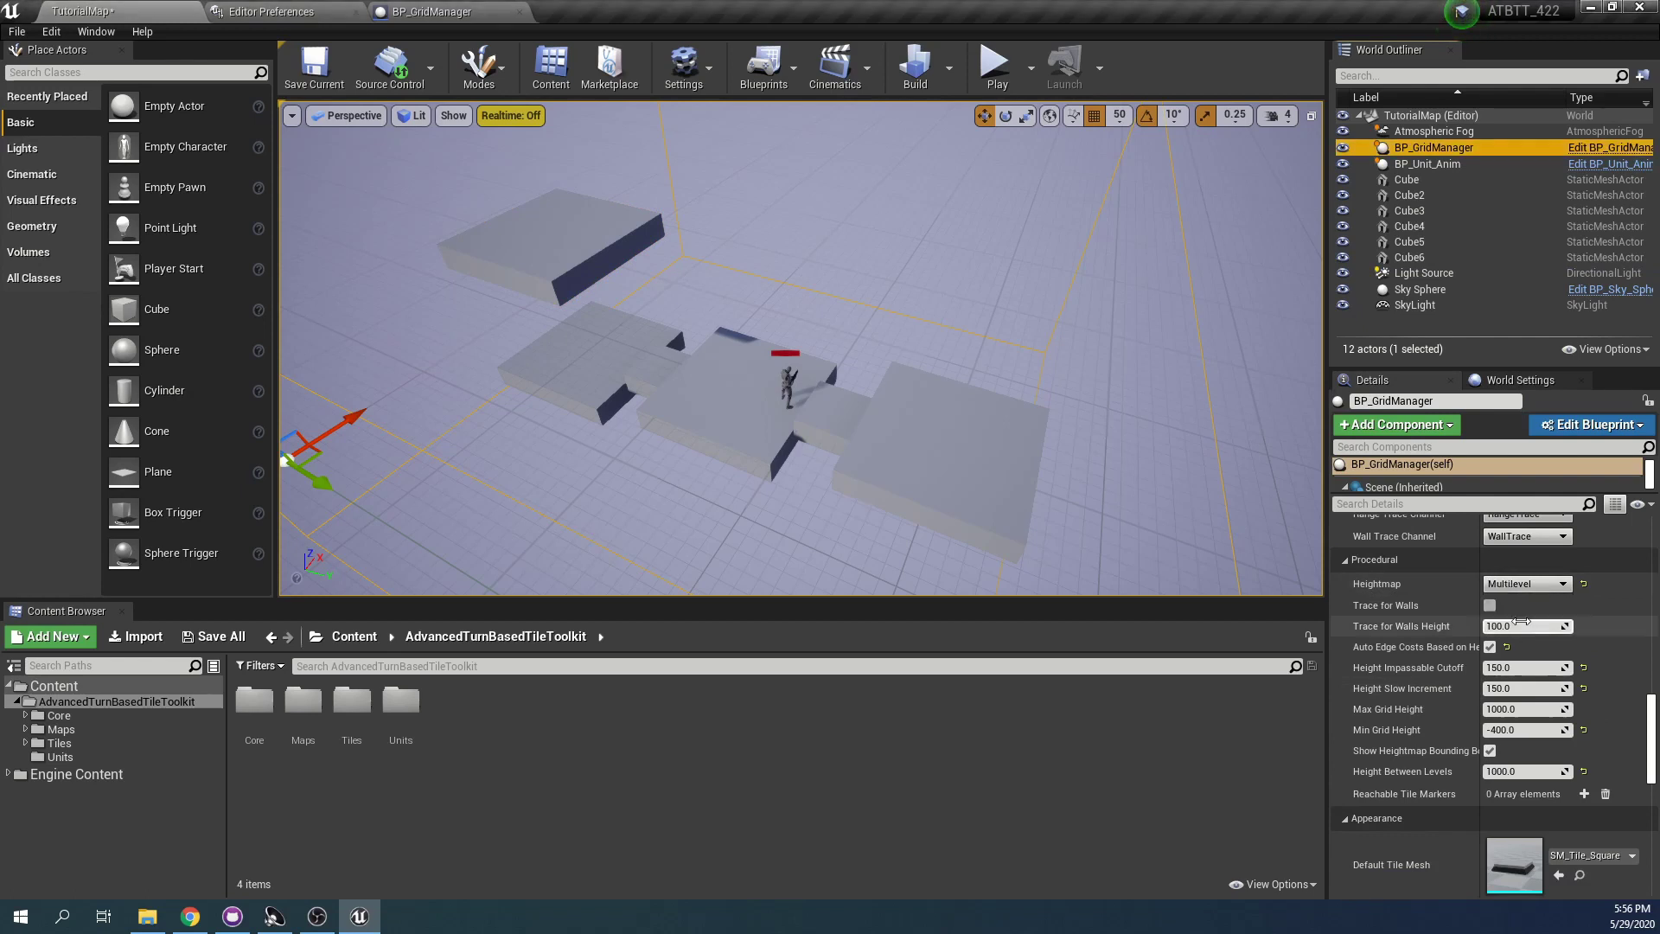
left_click(995, 68)
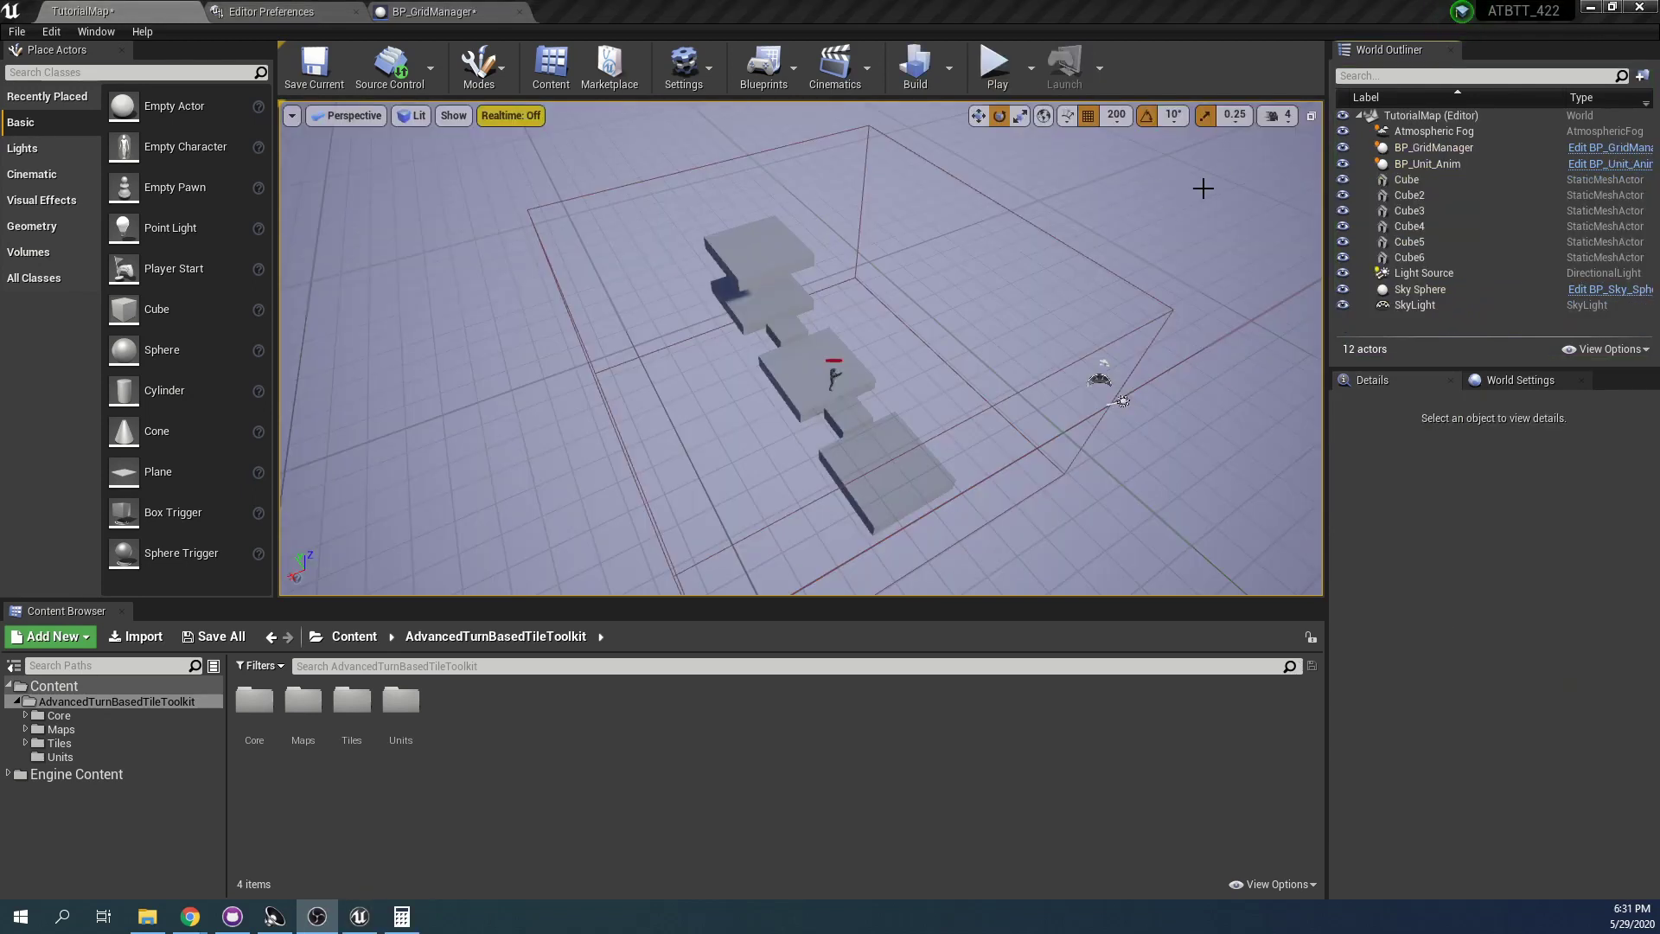
Reset BP_GridManager's Height Between Levels to its default of 200
left_click(1433, 147)
scroll(1486, 614, "down", 10)
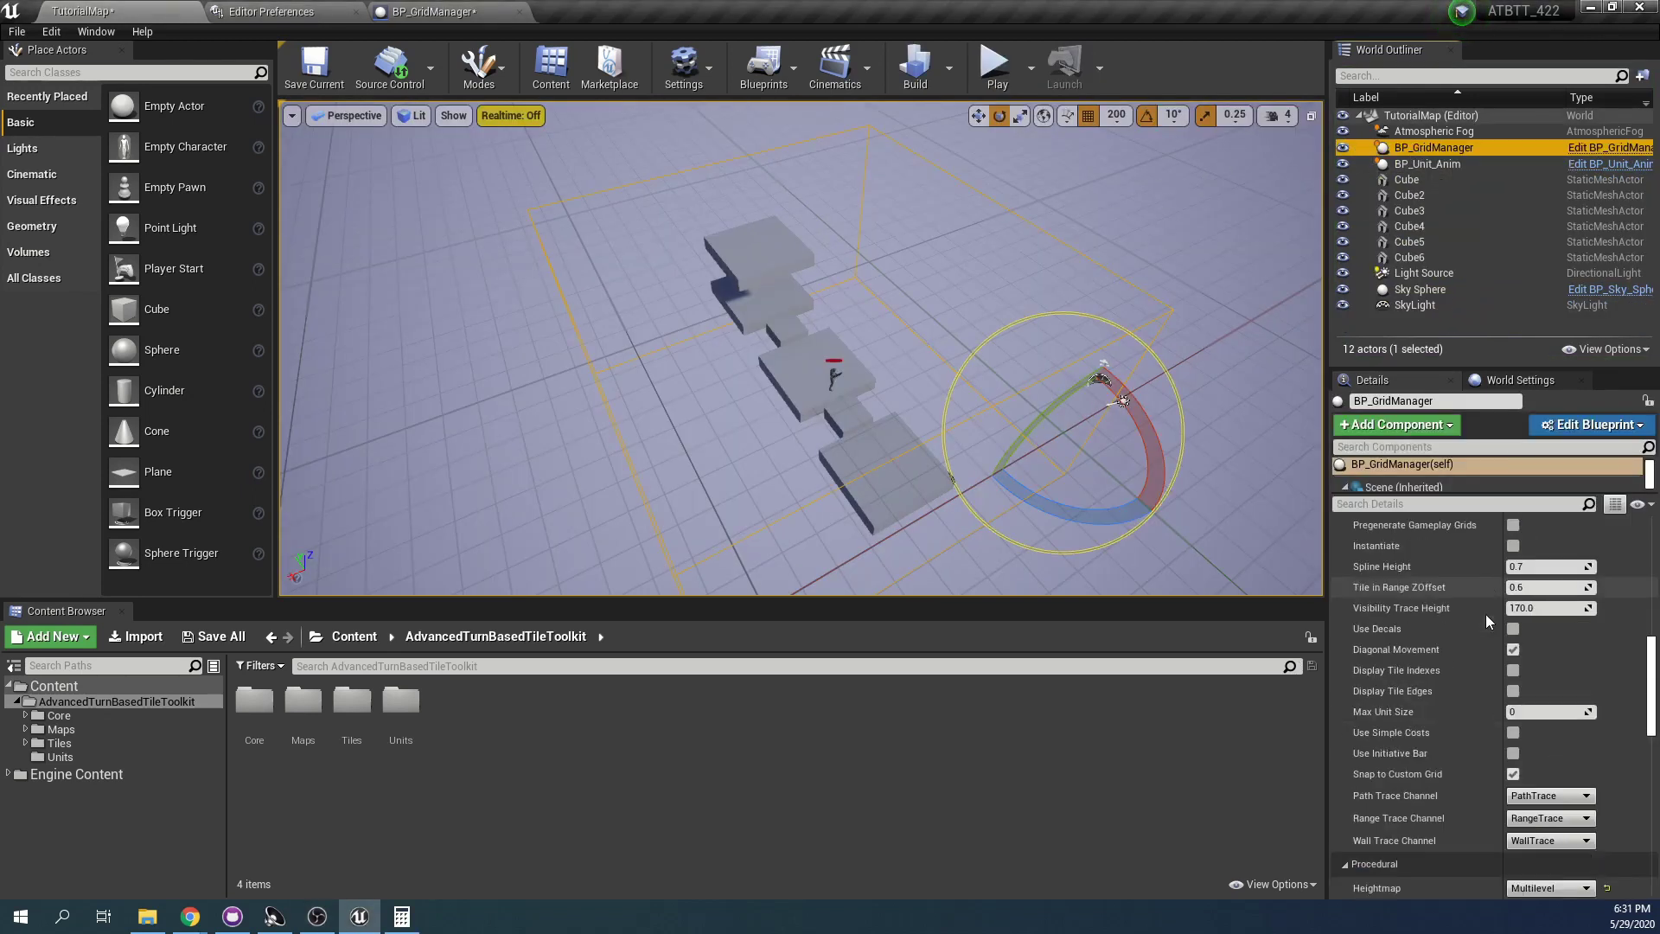
scroll(1485, 613, "down", 2)
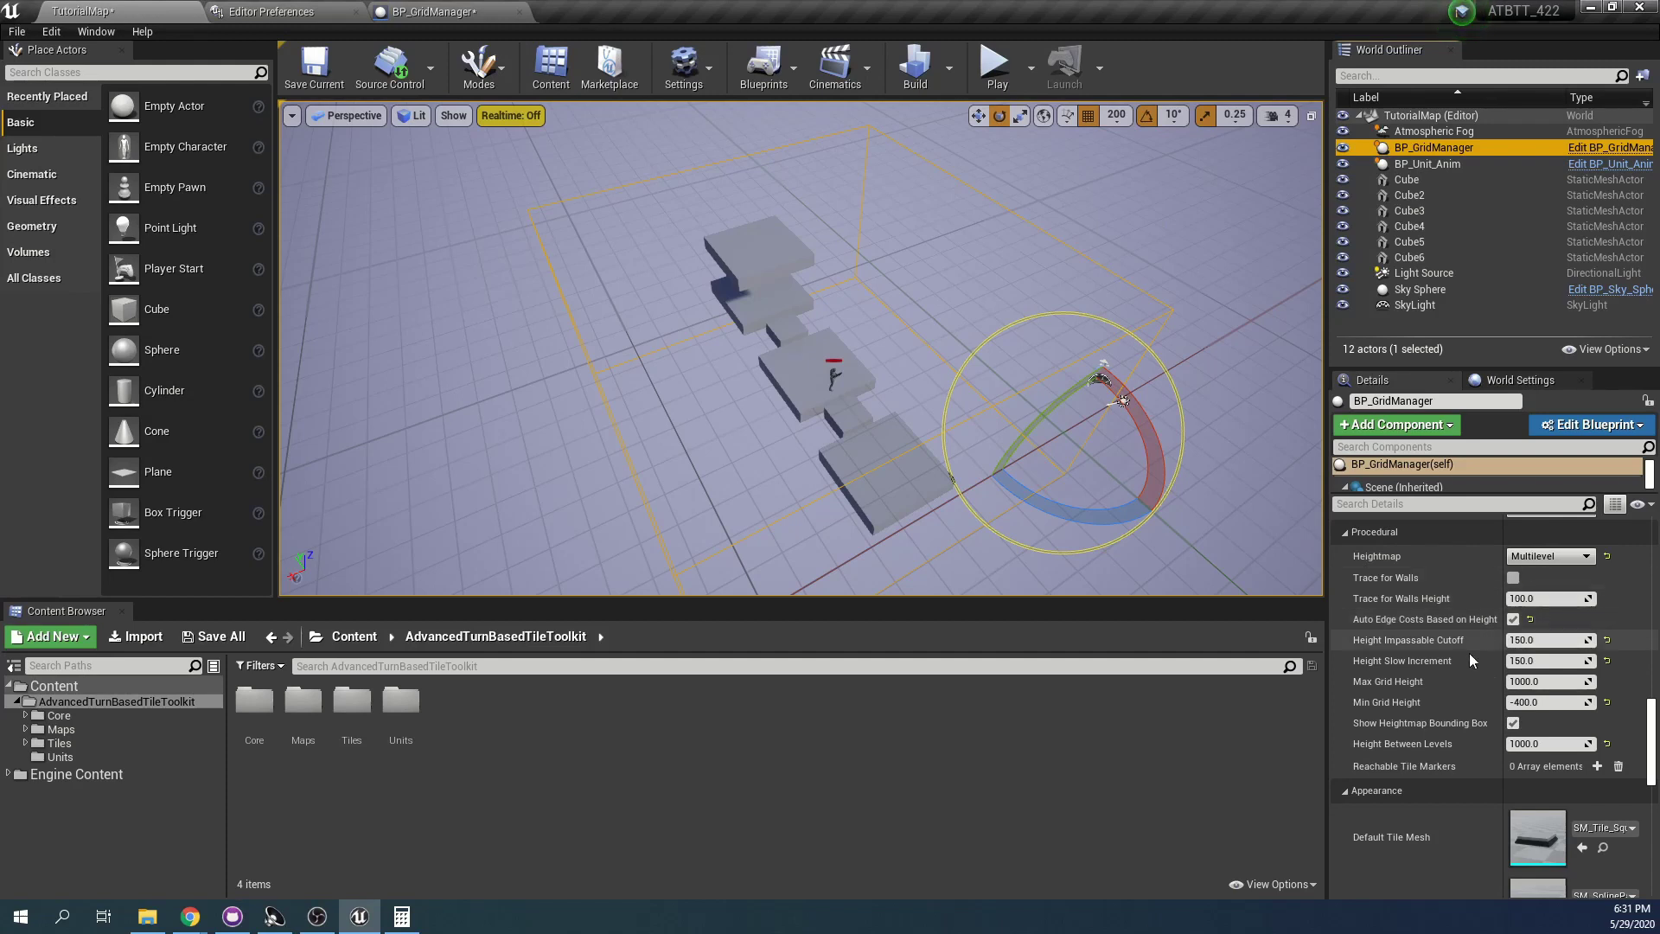
left_click(1610, 748)
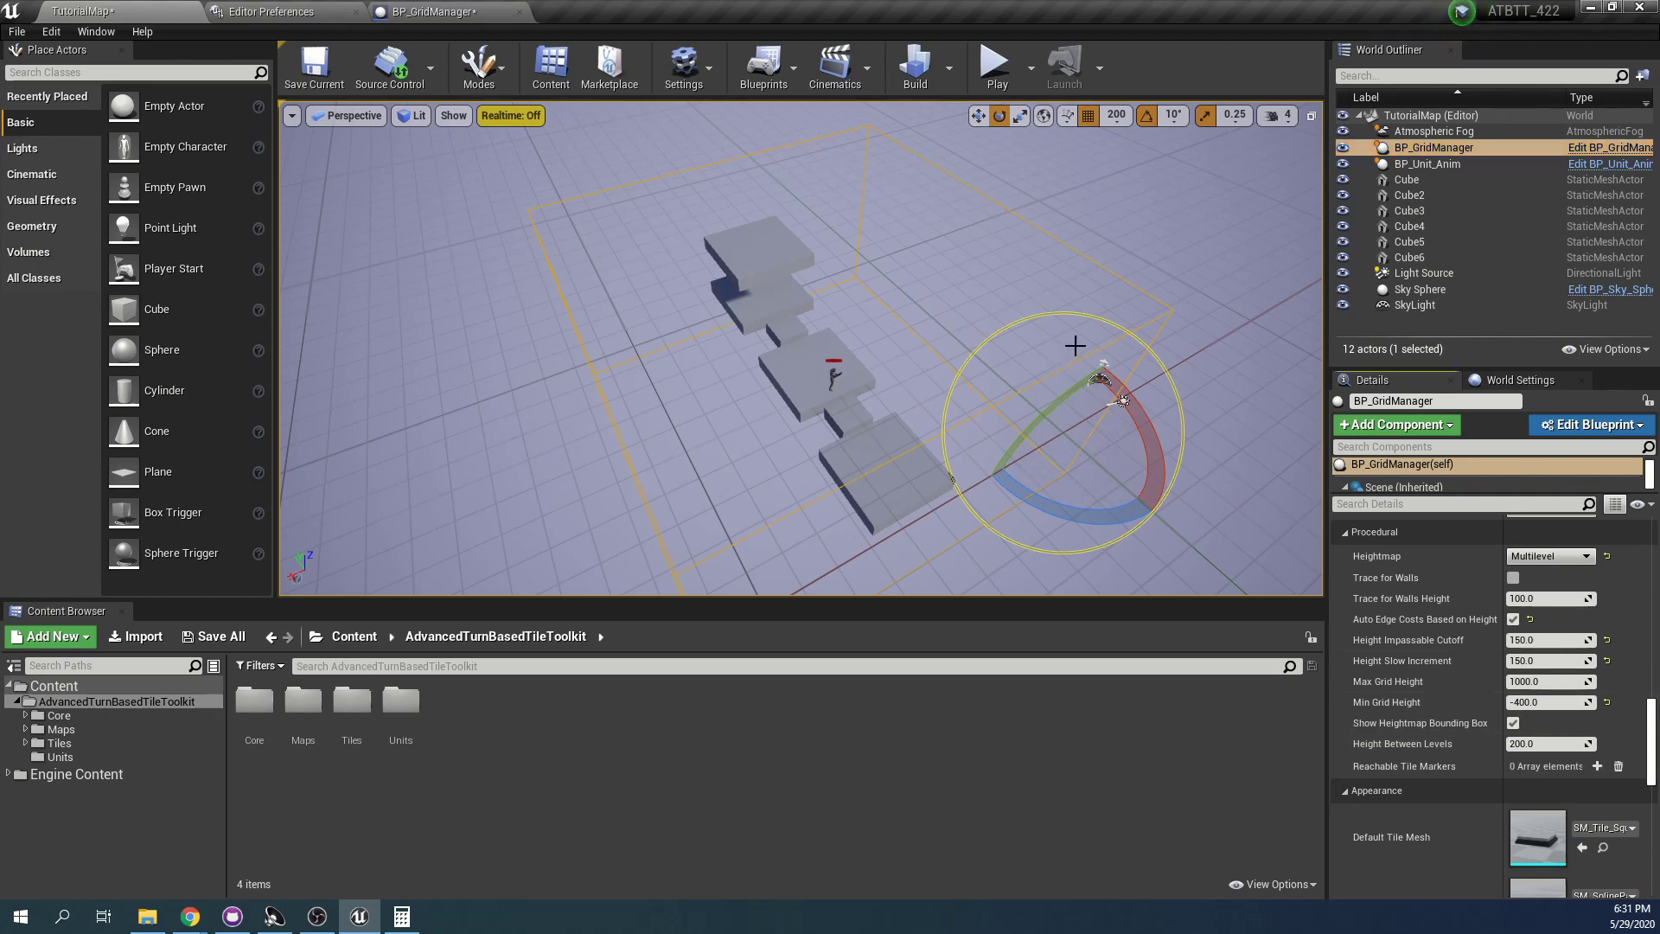
Examine the vertical gap between the raised platform and the platform beneath it from several angles
right_click_drag(1108, 332, 647, 350)
key("d")
key("w")
key("s")
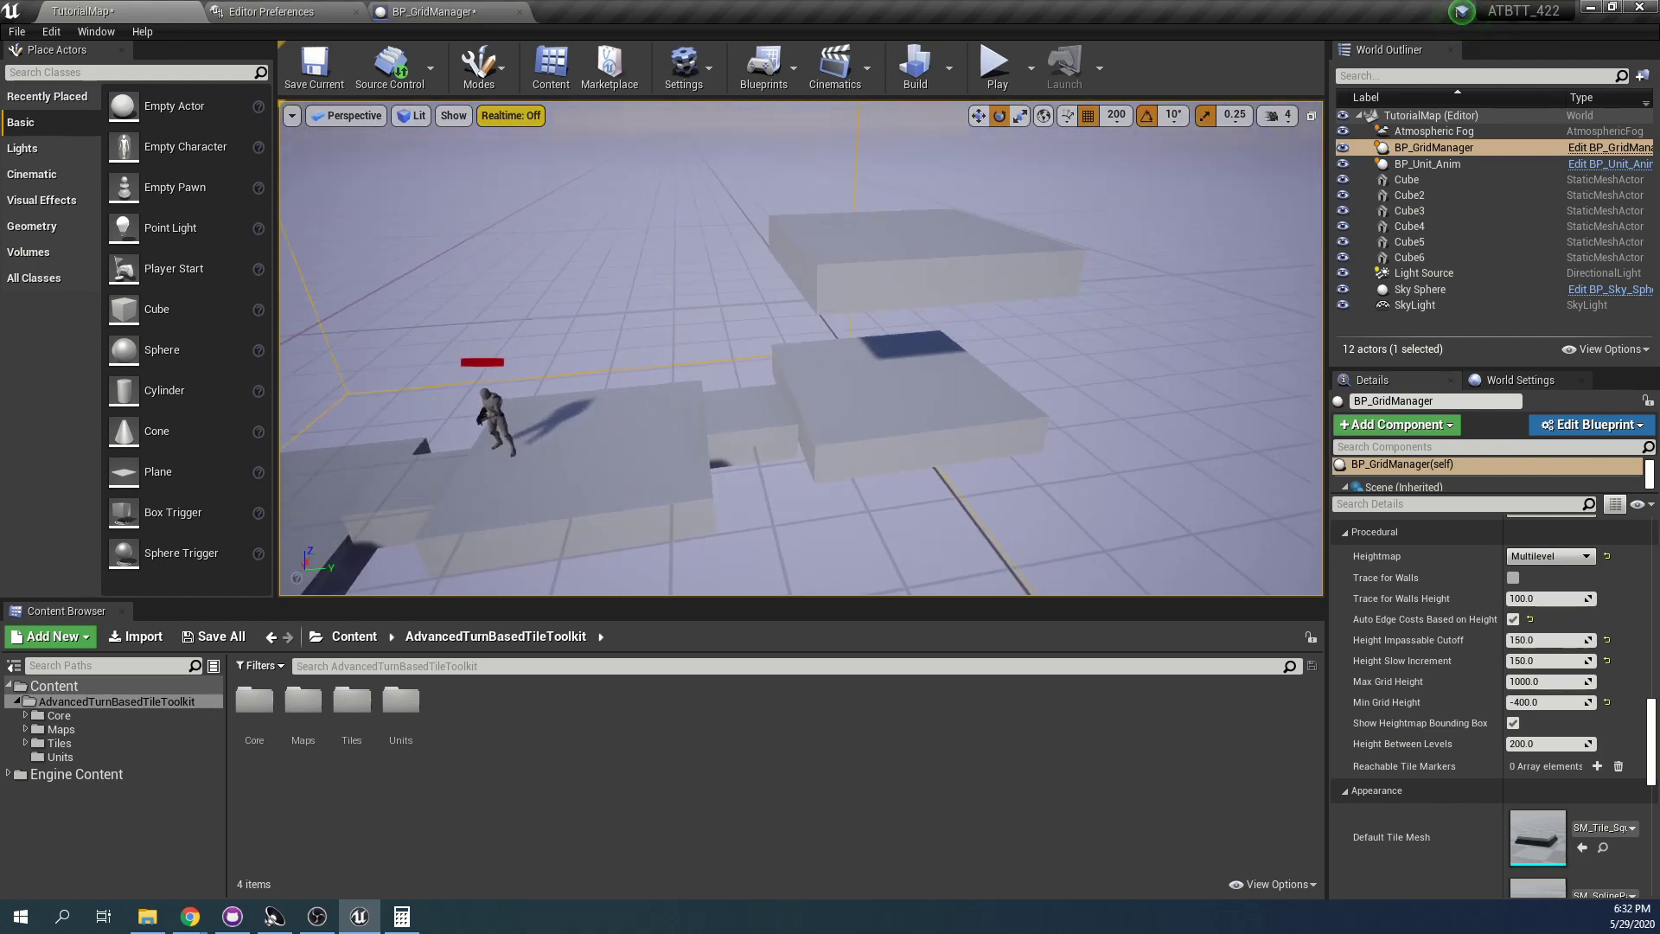
key("w")
right_click_drag(1000, 412, 1000, 412)
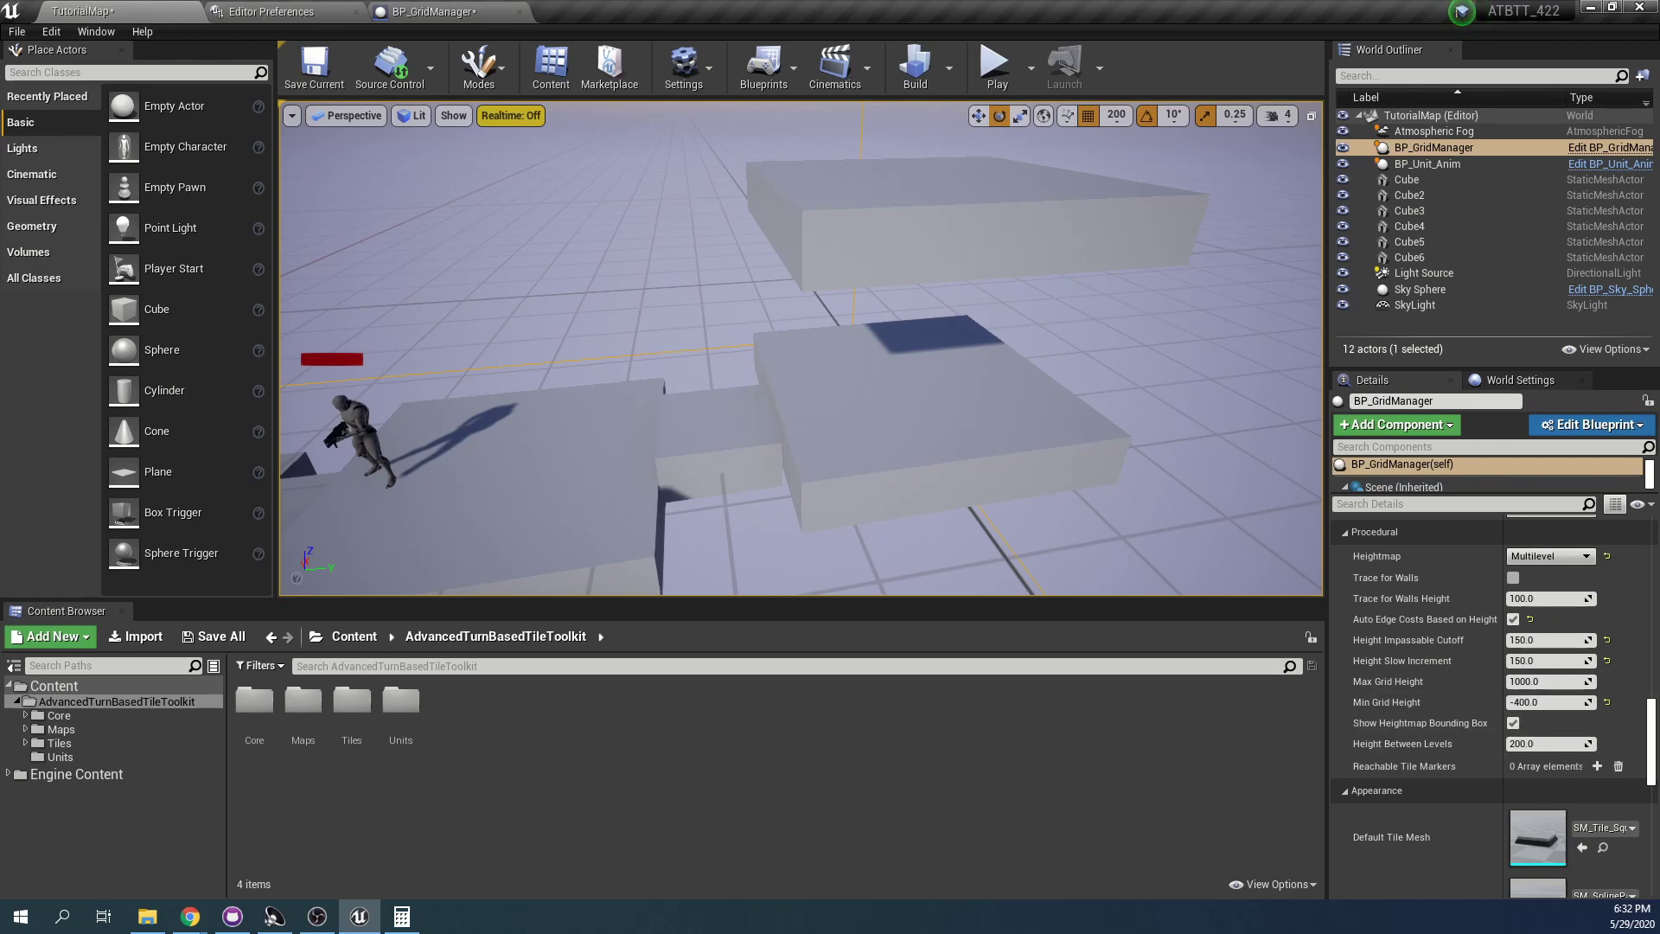
right_click_drag(1124, 415, 1189, 433)
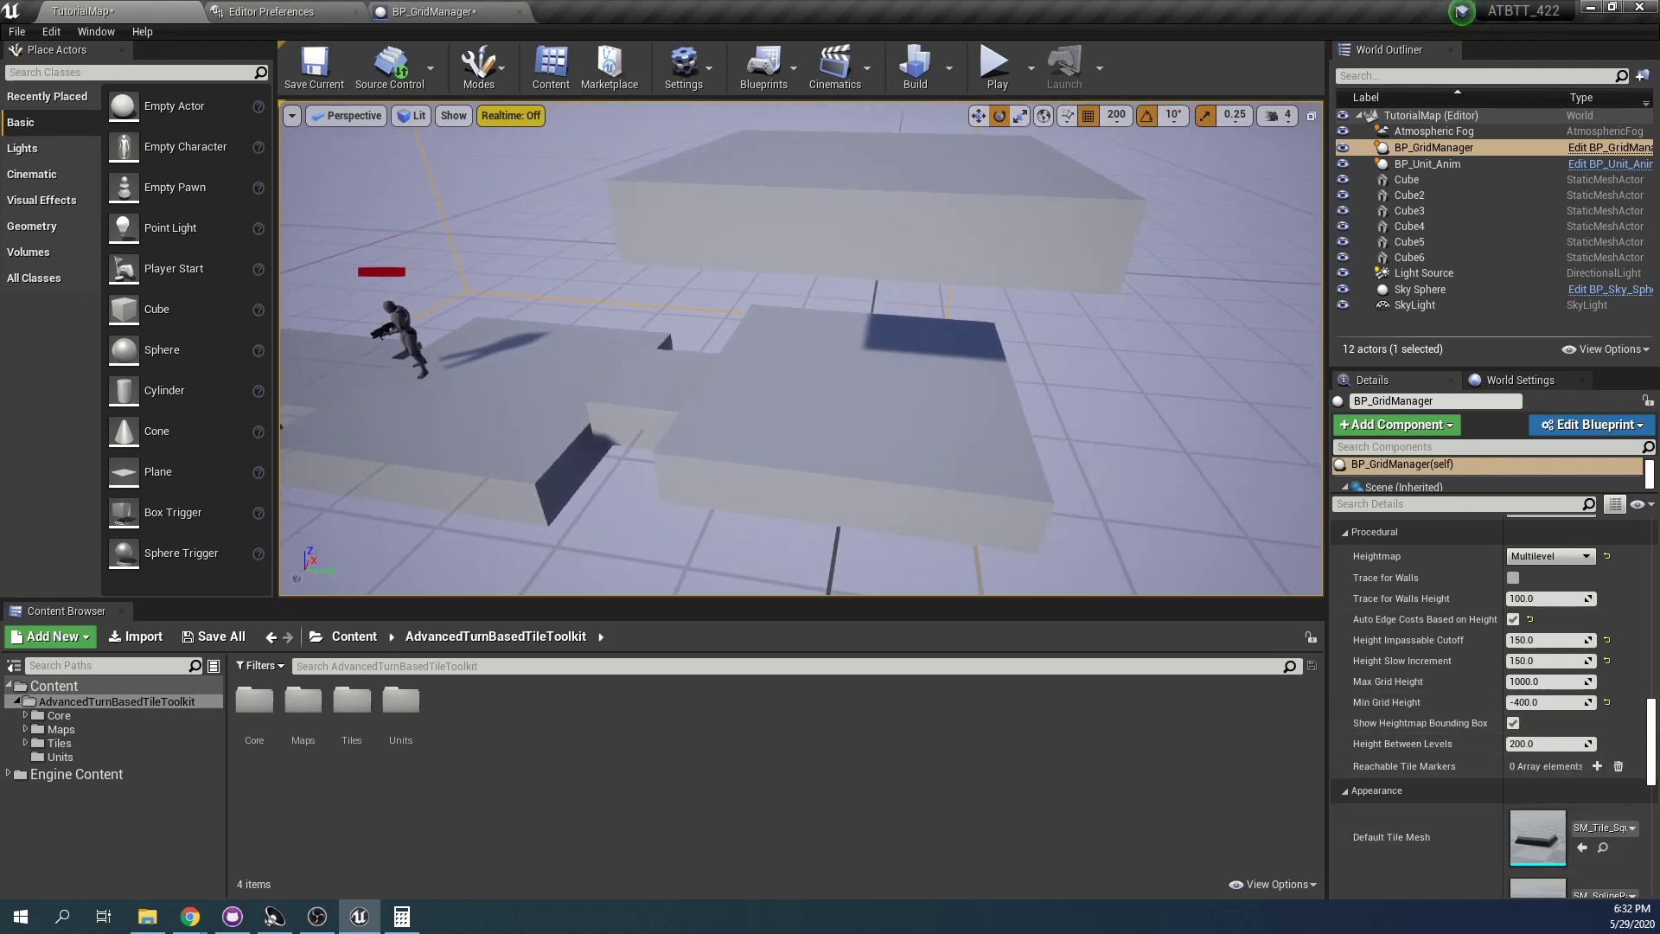
right_click_drag(802, 432, 802, 432)
right_click_drag(829, 335, 1039, 382)
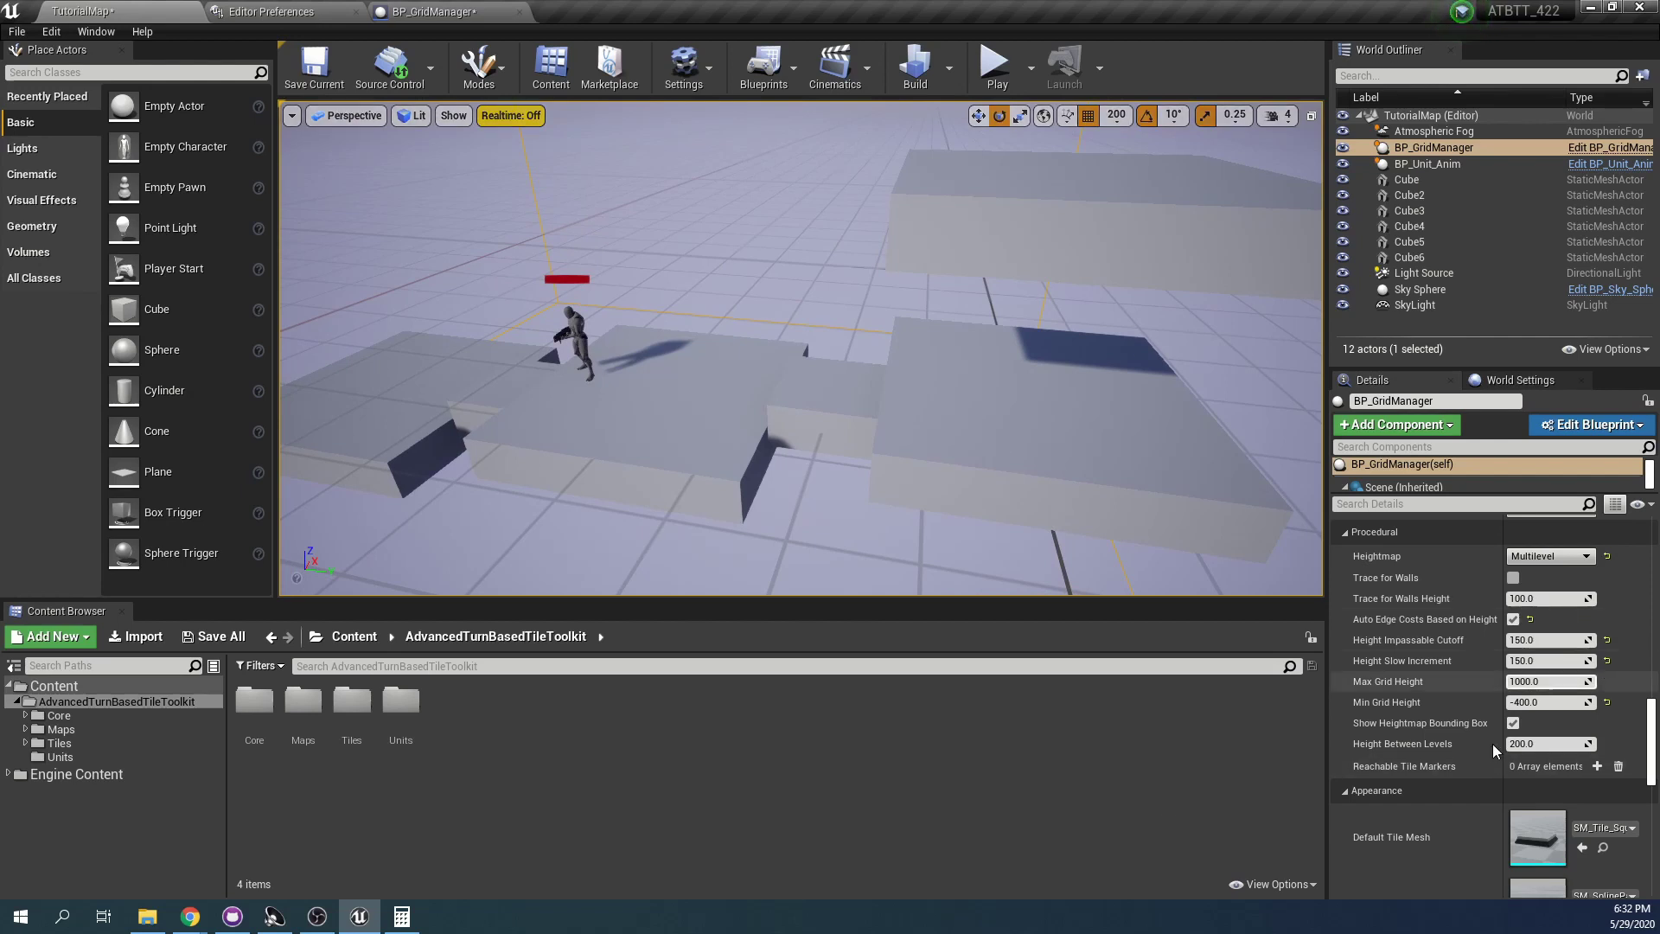
right_click_drag(1003, 507, 1003, 507)
Play-test the multilevel grid, moving the unit to the connecting block by the overlapping platforms and back to the middle platform
left_click(994, 68)
scroll(1035, 184, "down", 4)
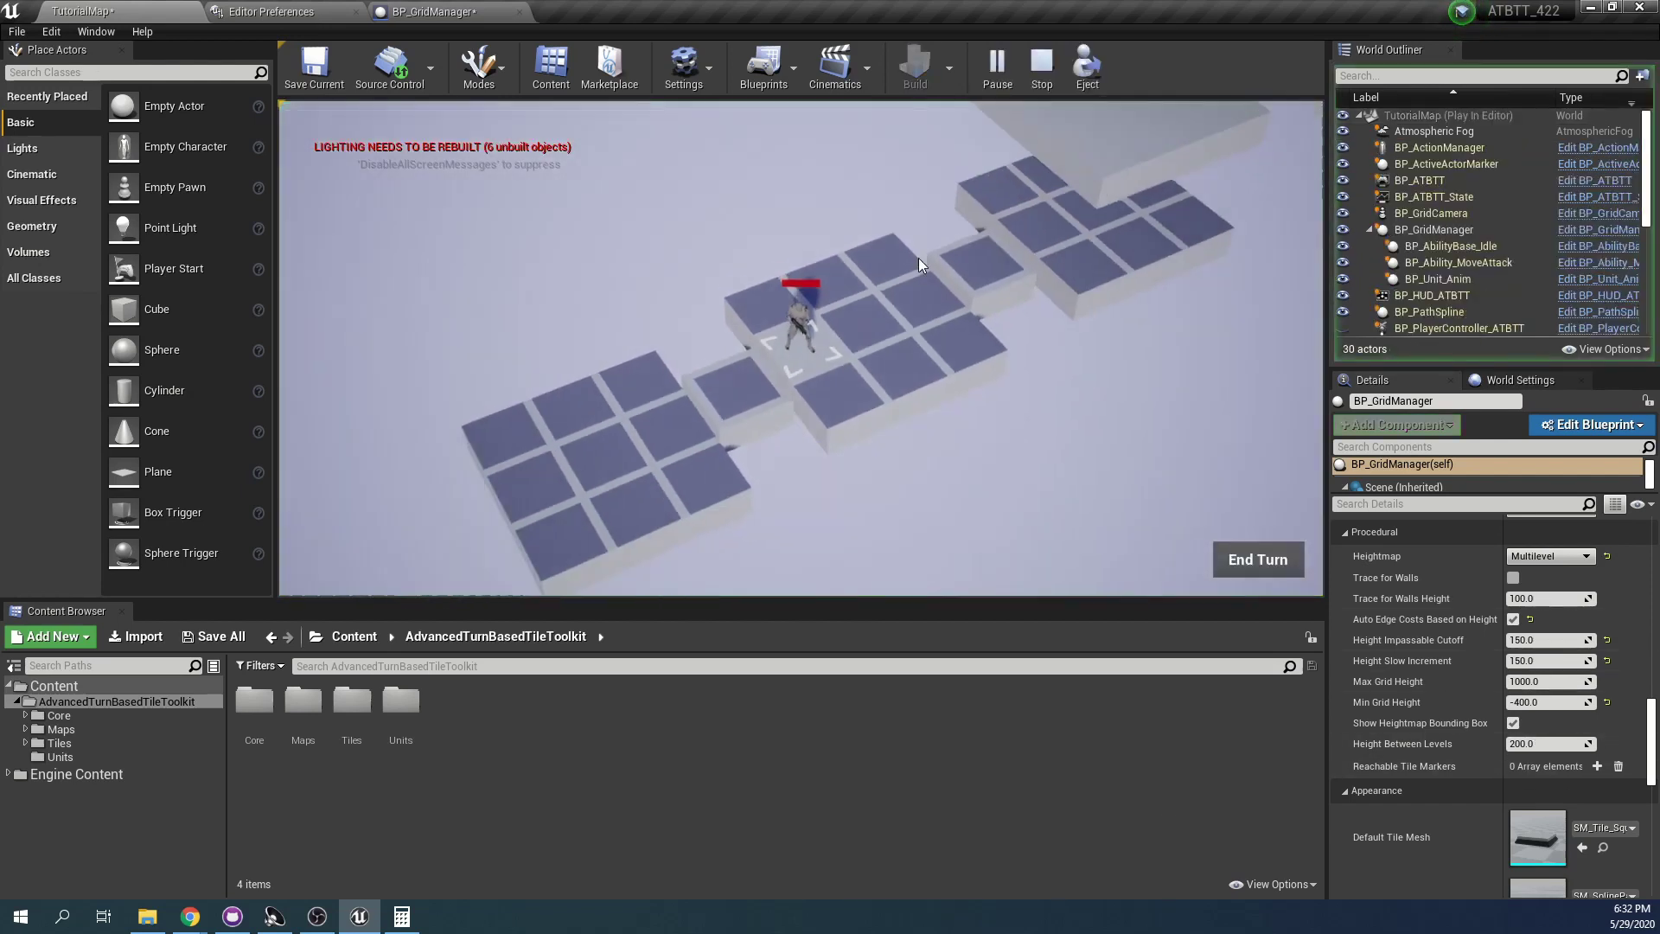
left_click(1017, 257)
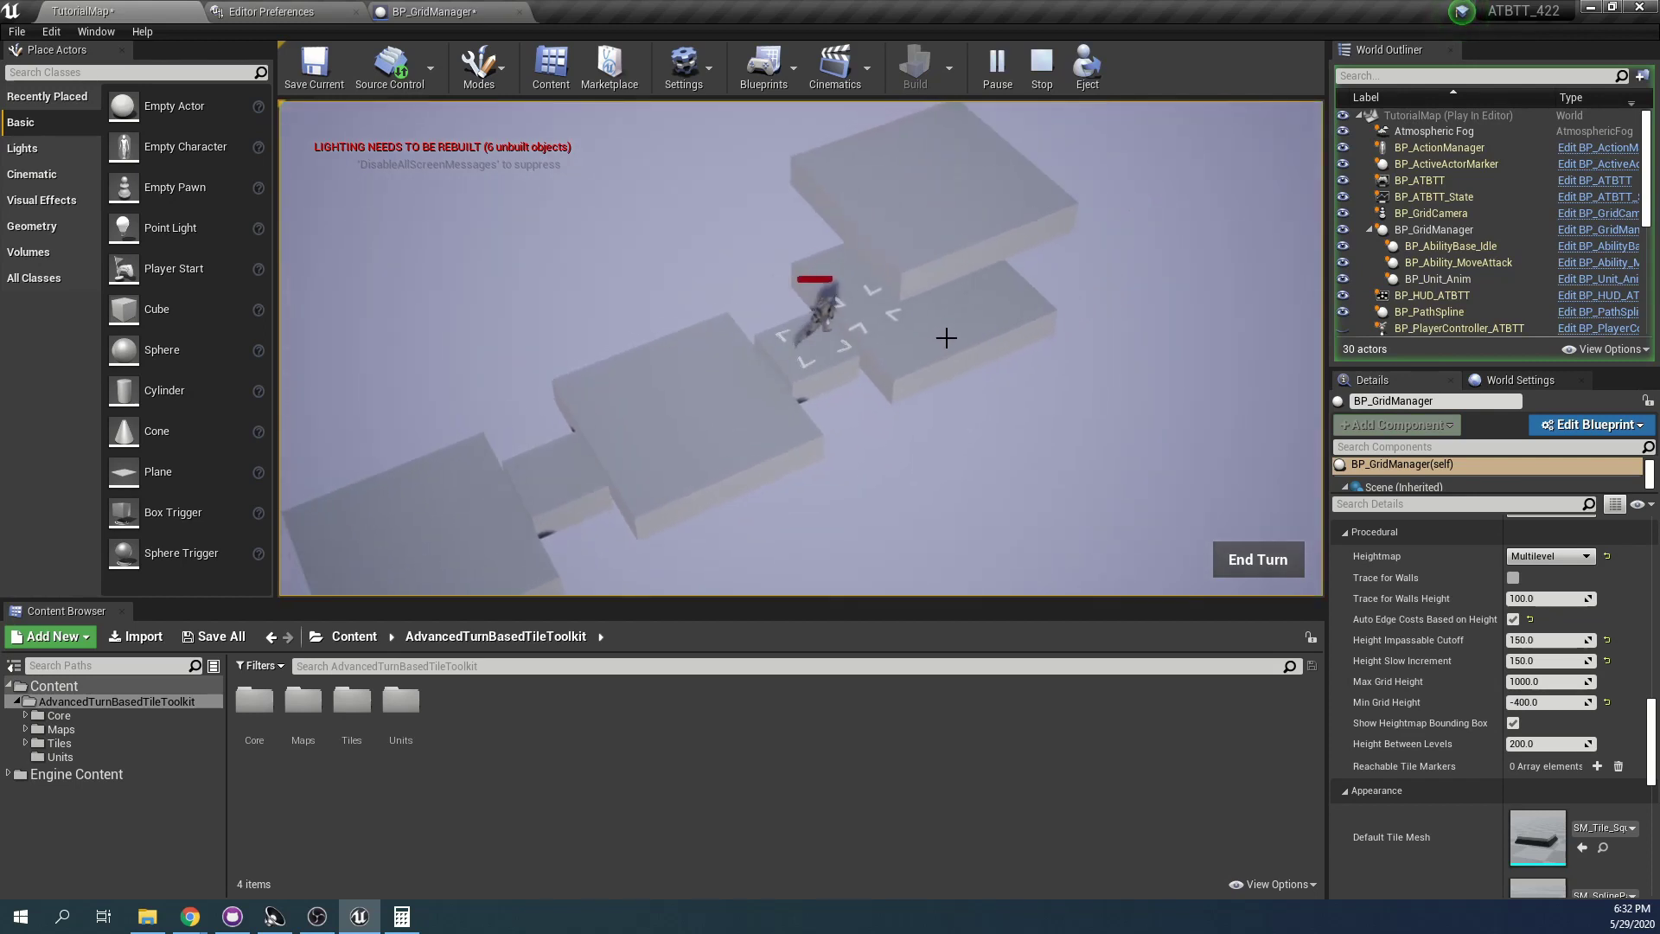
left_click(634, 436)
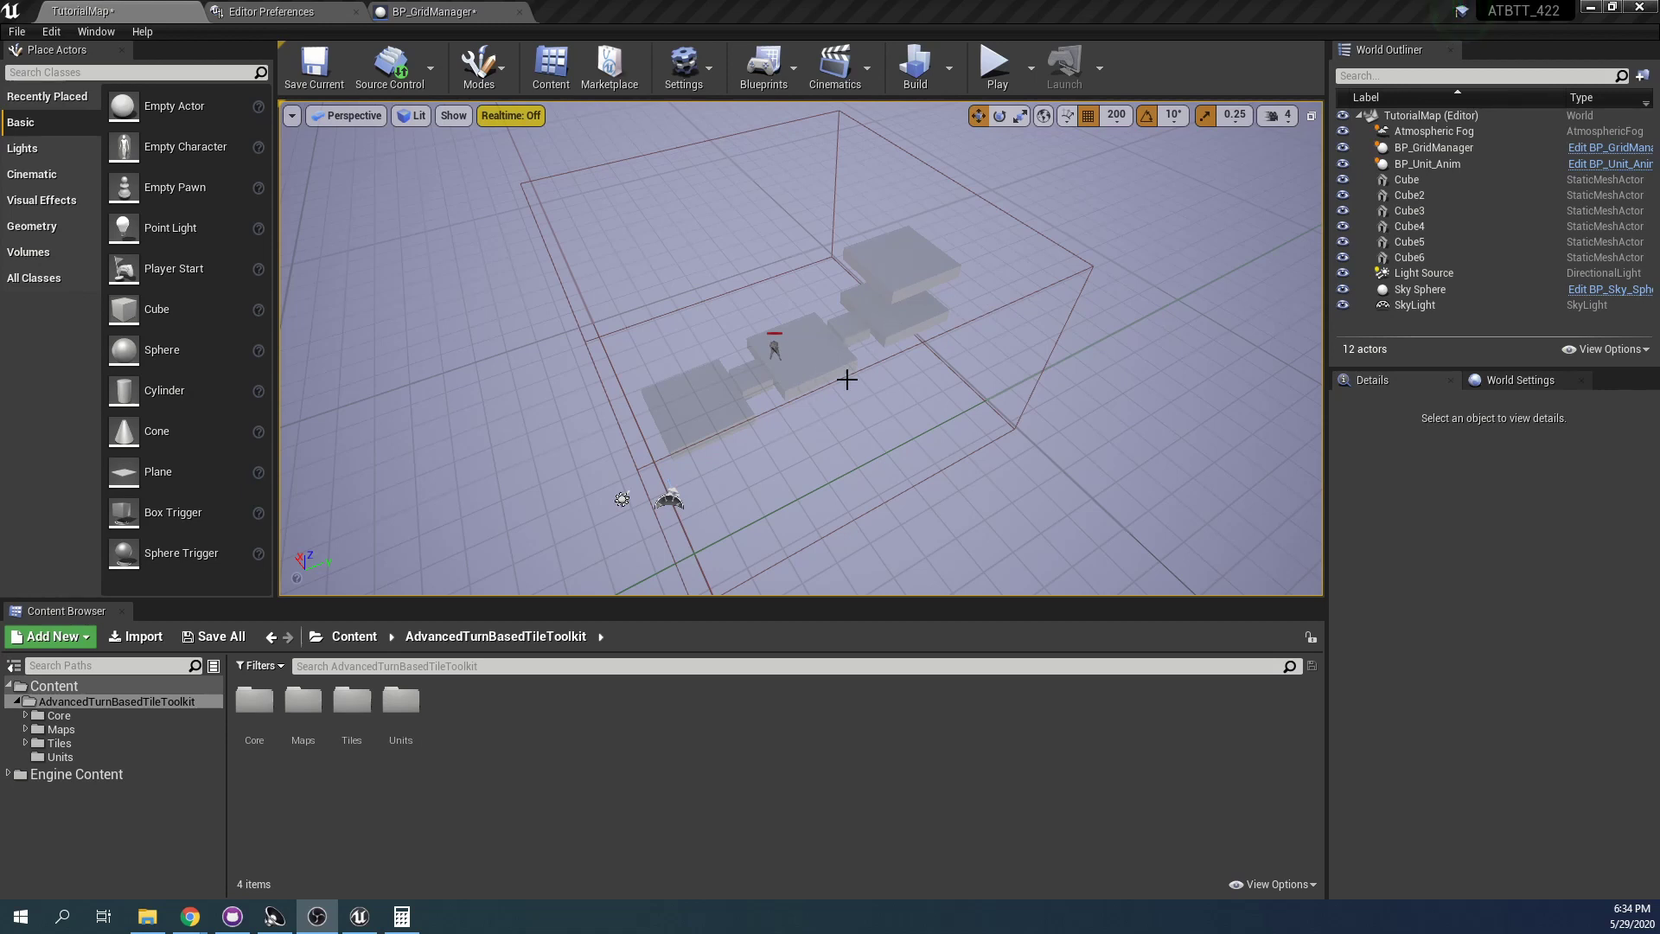
Add a Linear Stair geometry brush beside the middle platform and move it off the platform's edge
right_click_drag(847, 378, 977, 382)
key("w")
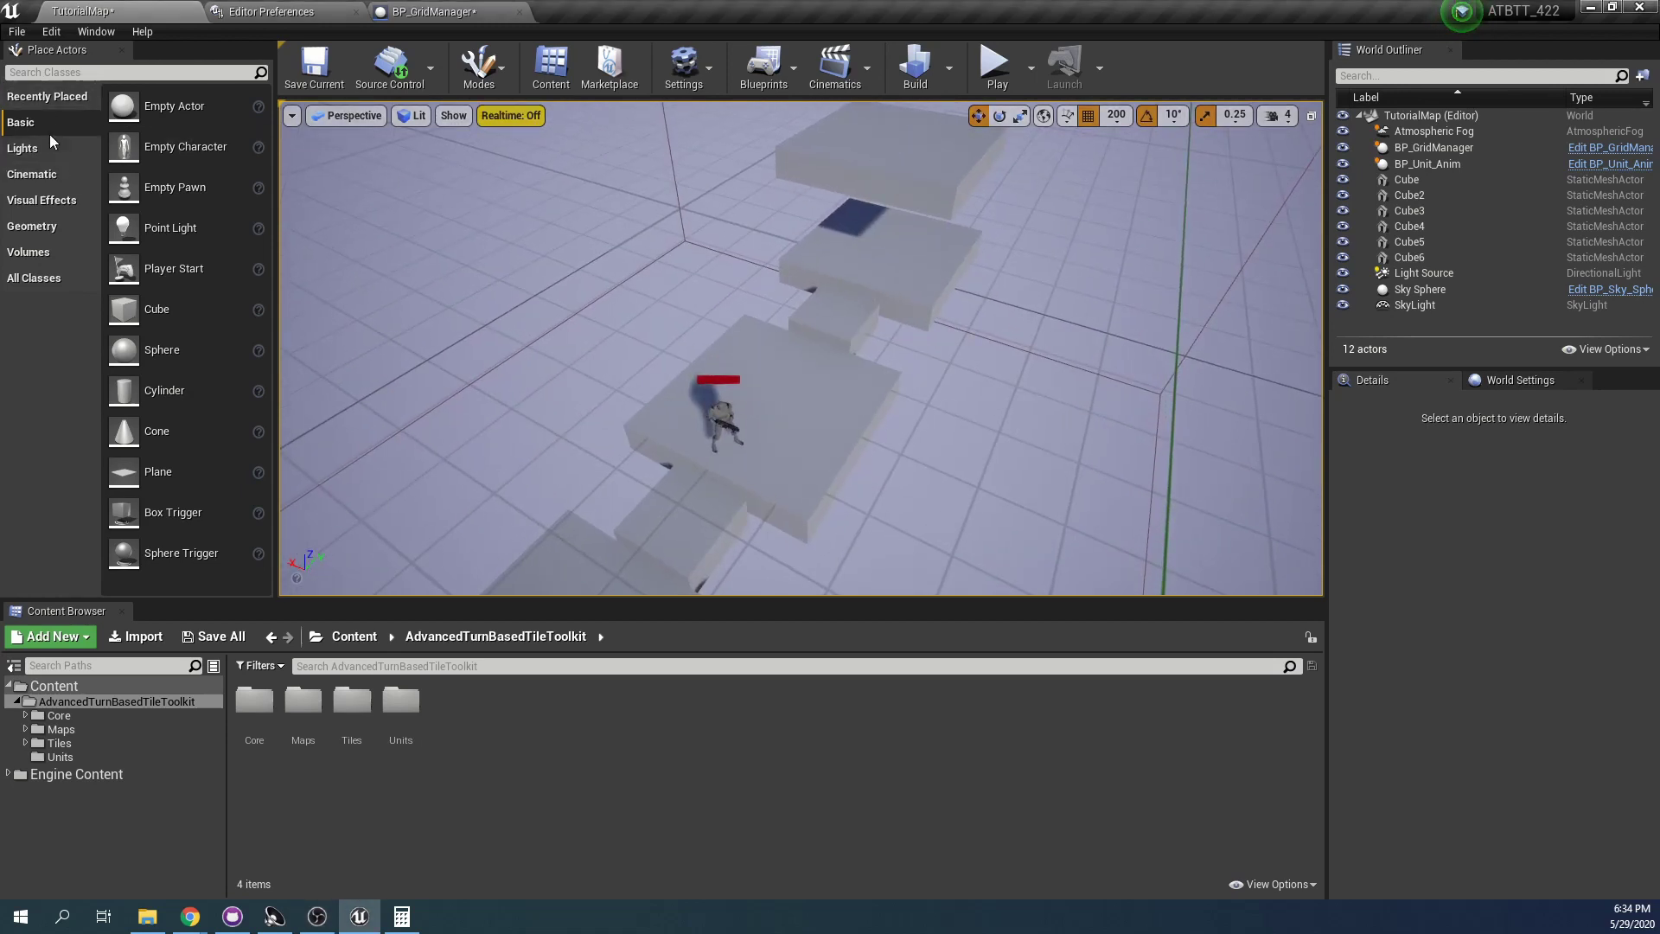
left_click(34, 226)
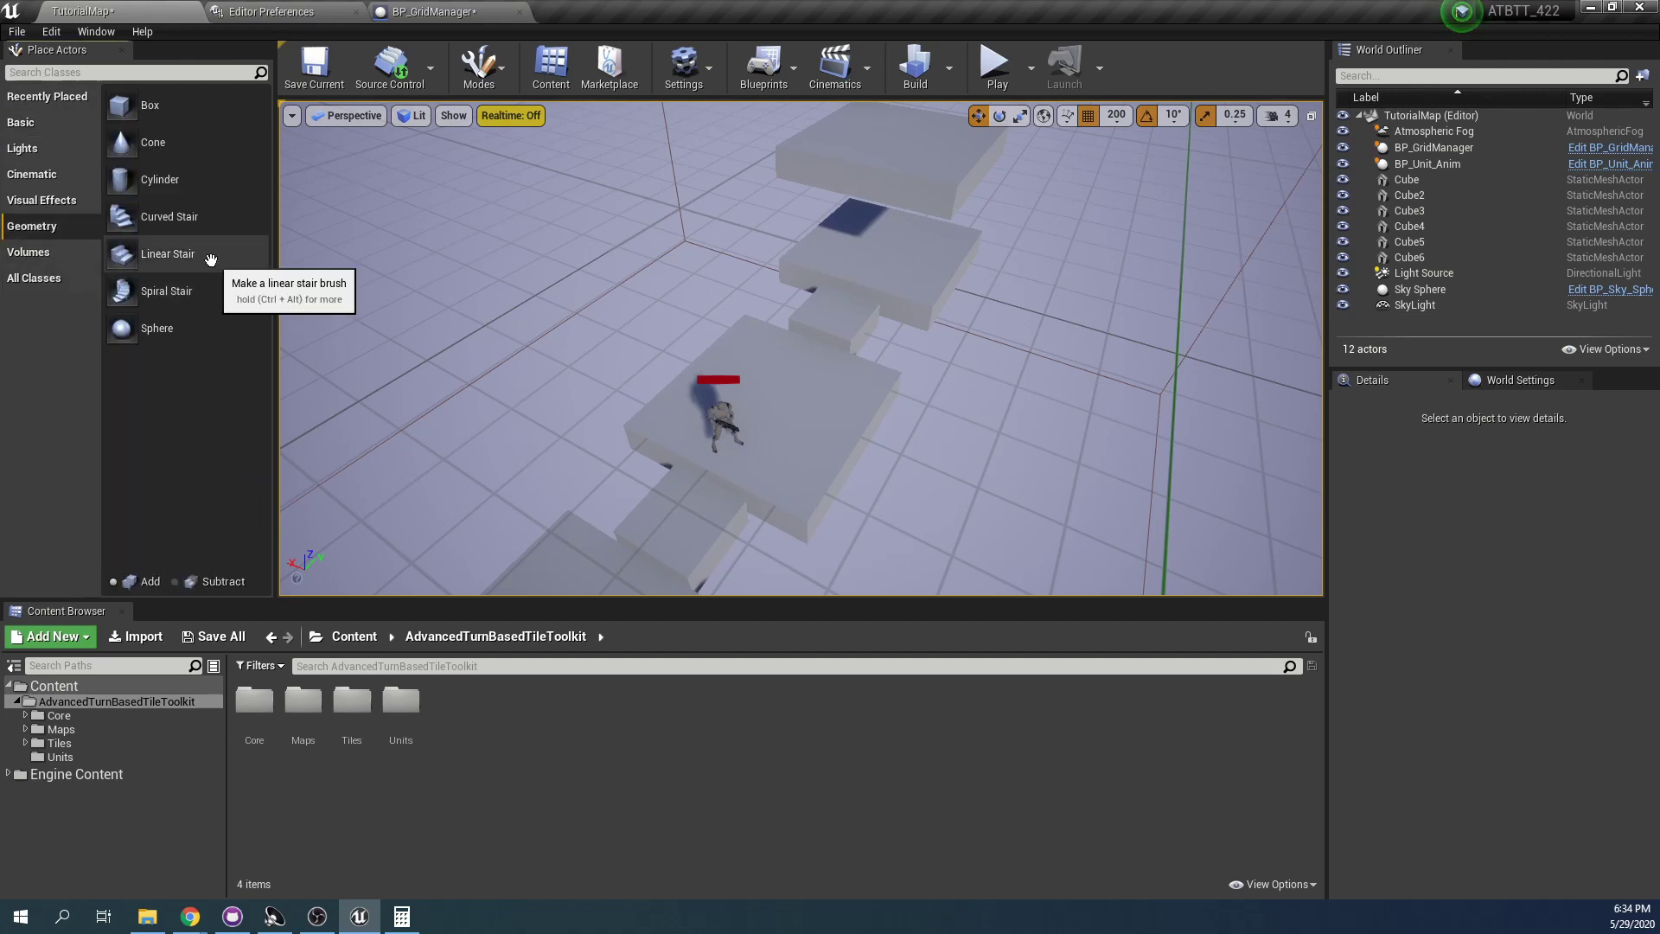
mouse_move(209, 261)
left_mouse_down()
mouse_move(519, 222)
mouse_move(696, 363)
left_mouse_up()
key("f")
left_click_drag(895, 377, 780, 370)
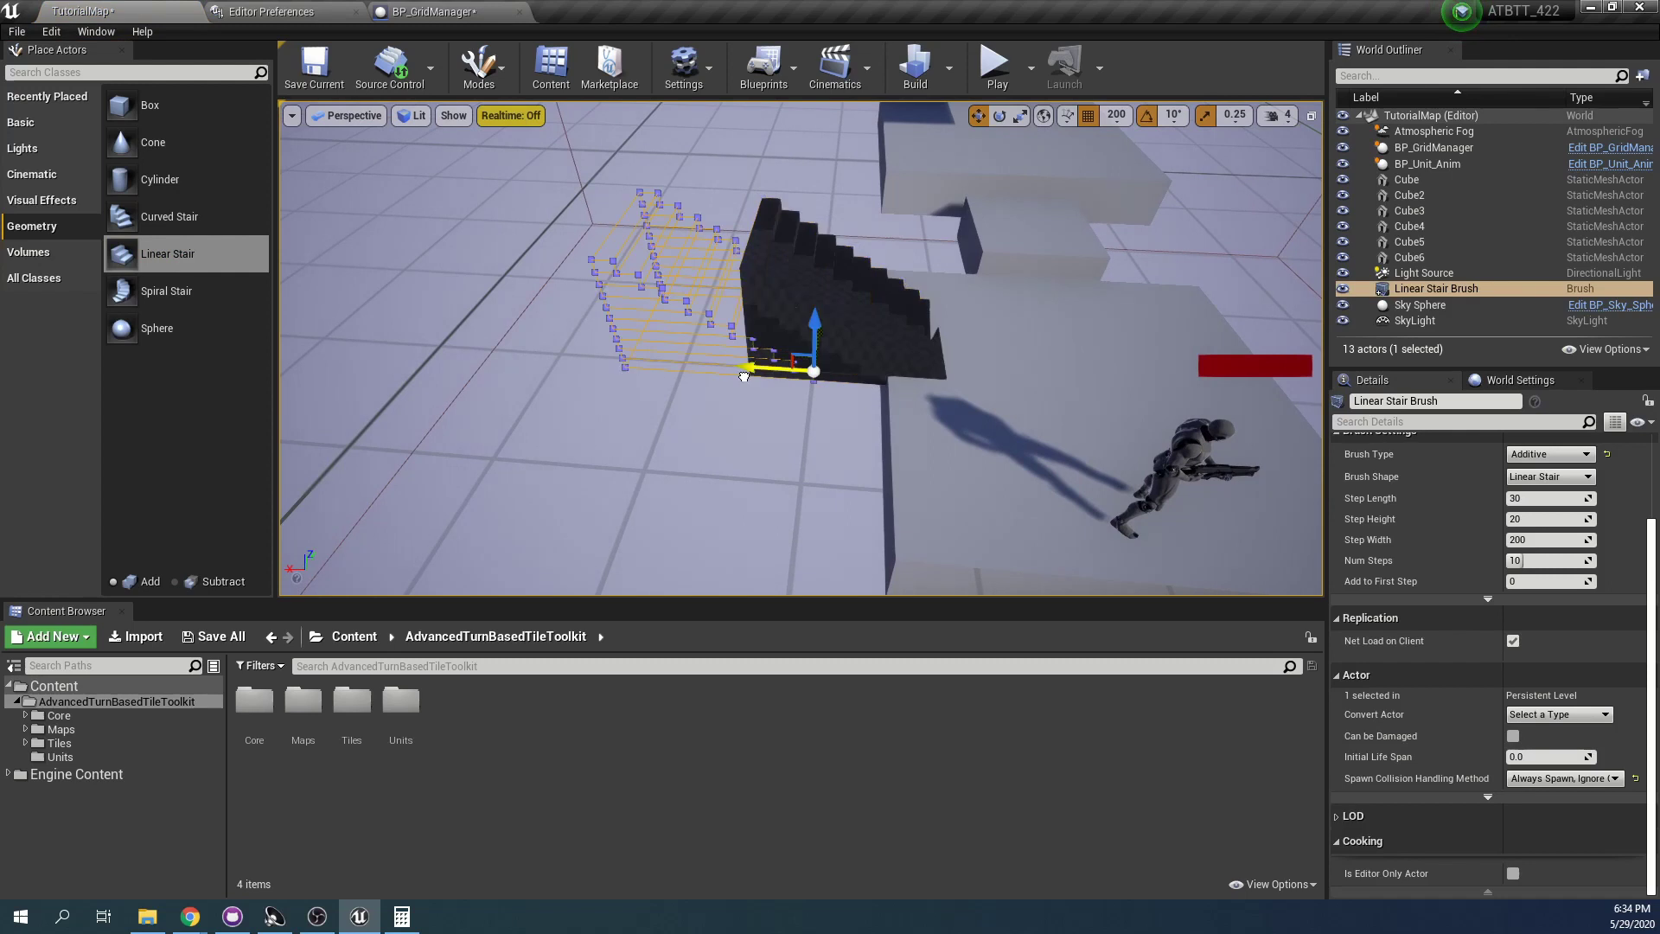
Set the position grid snap to 100, shift the stair brush against the middle platform and rotate it to climb toward the raised platform
left_click(1117, 115)
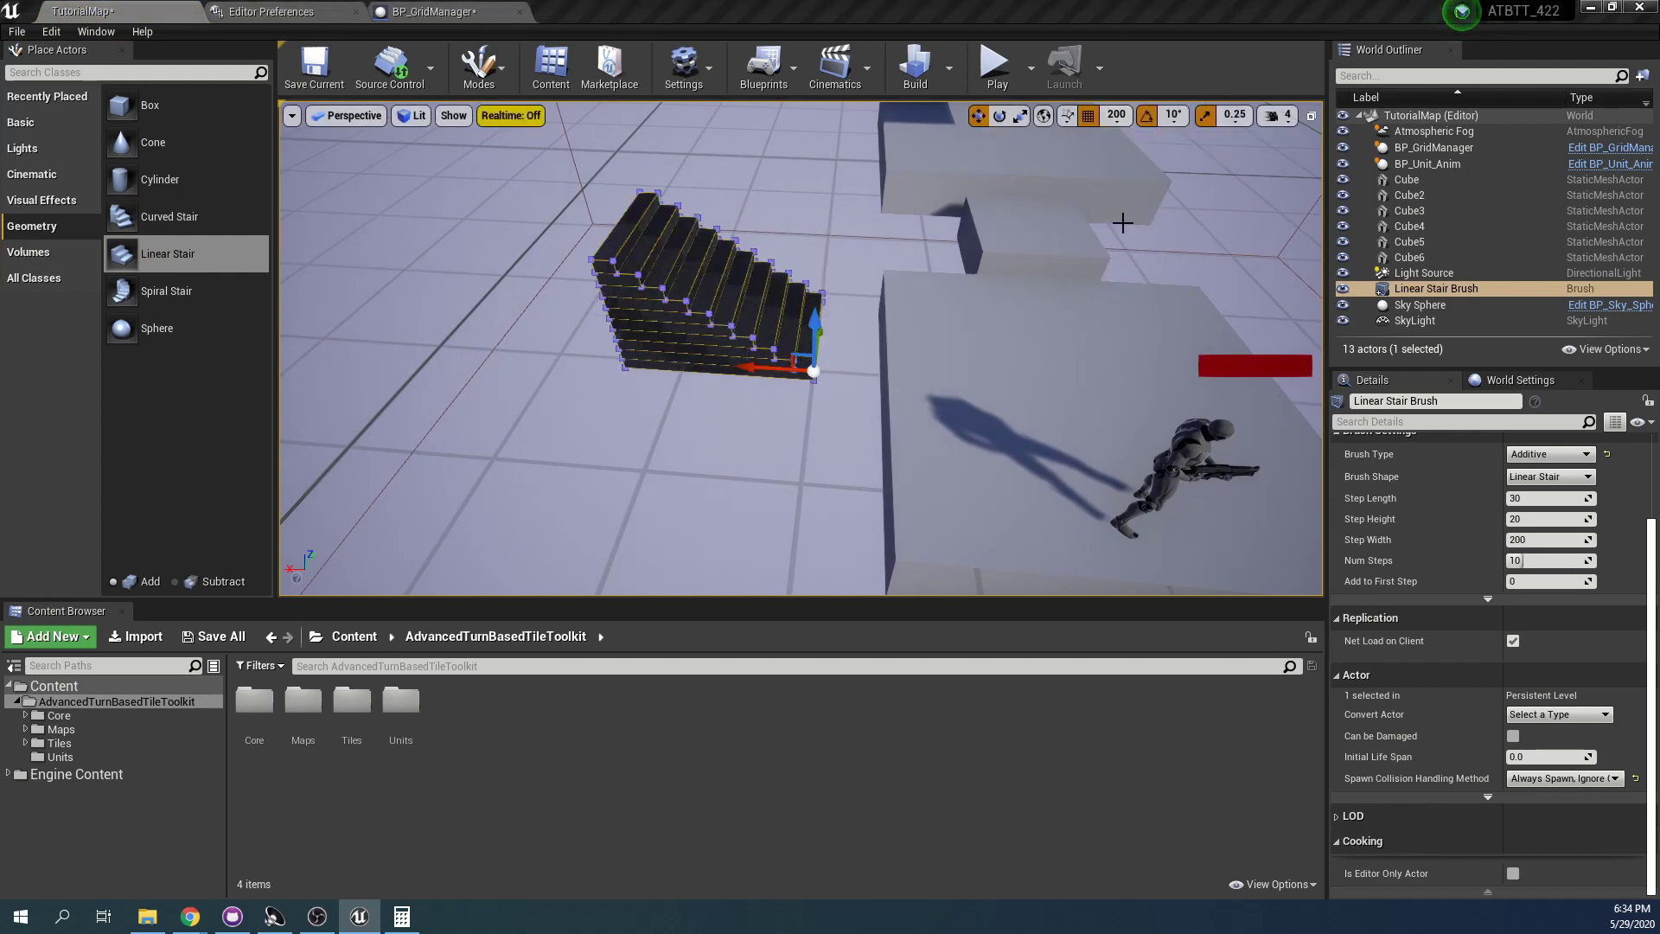
left_click(1128, 220)
left_click_drag(752, 367, 794, 361)
key("e")
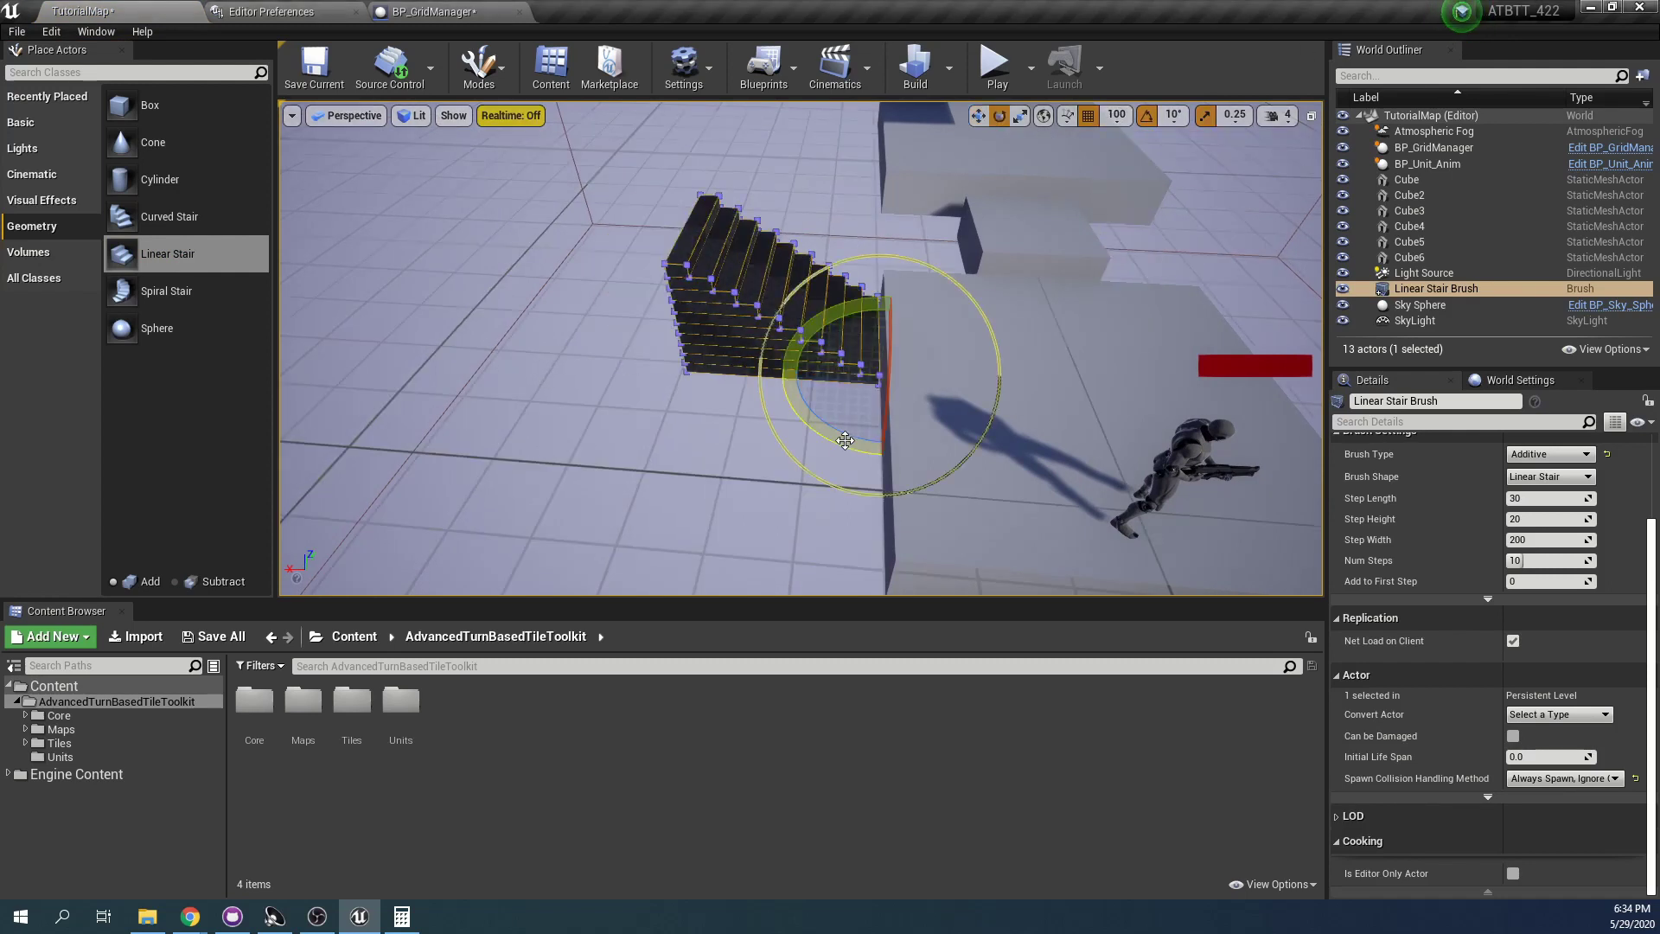
left_click_drag(845, 442, 690, 363)
key("w")
mouse_move(692, 363)
right_mouse_down()
mouse_move(864, 450)
mouse_move(1020, 572)
right_mouse_up()
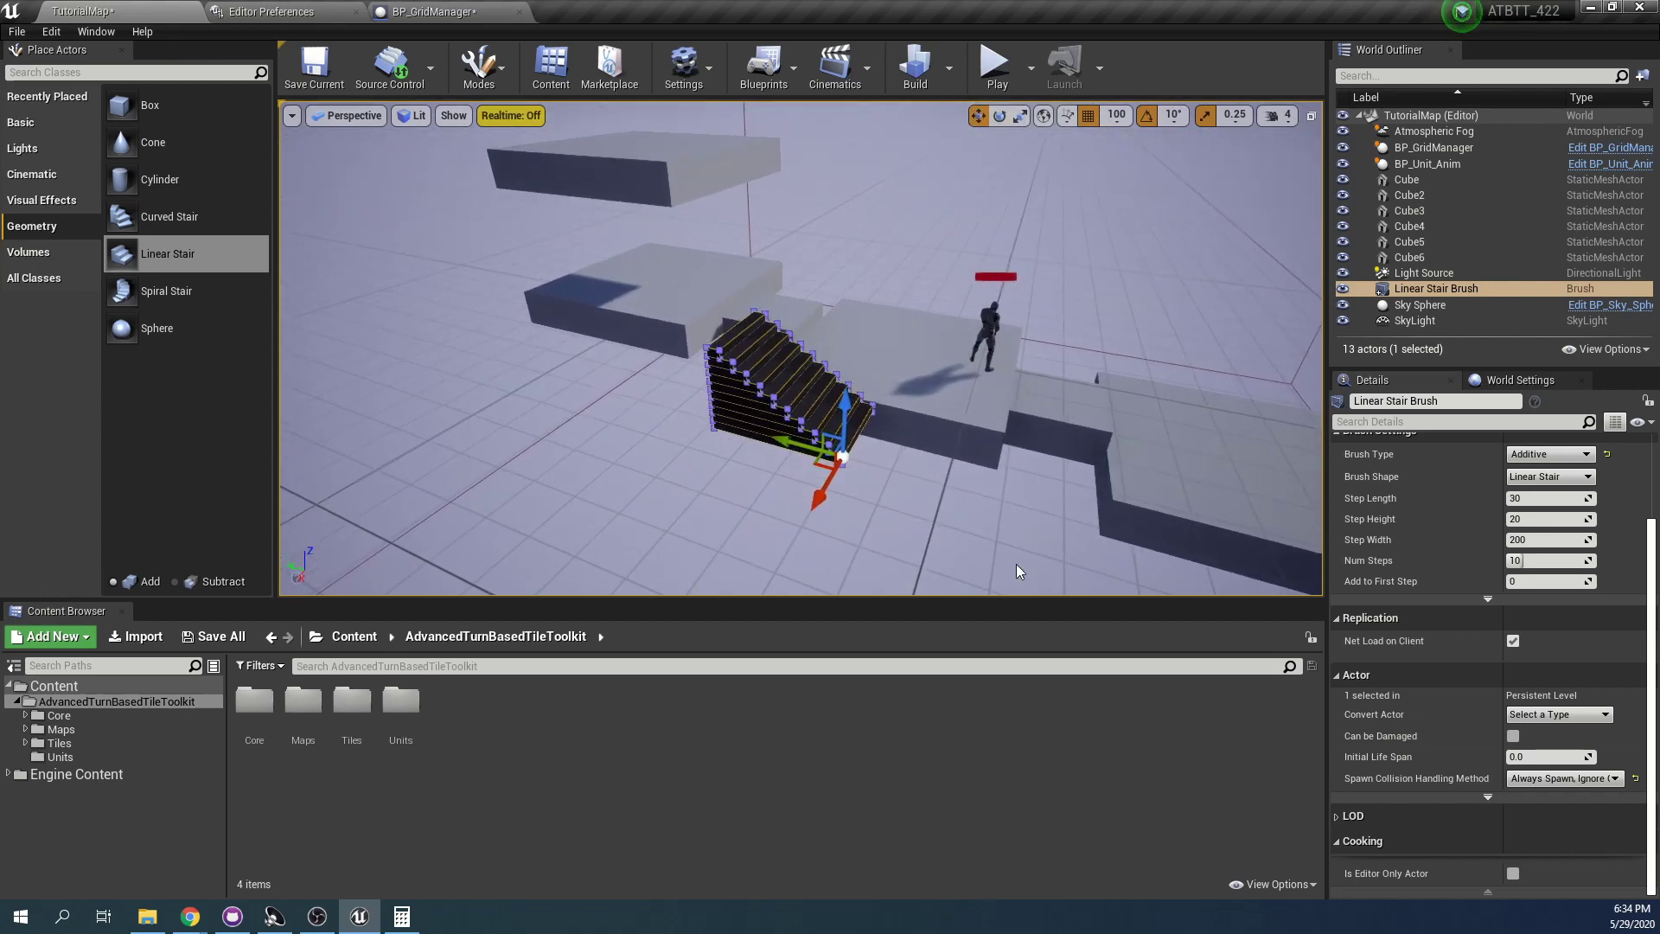
Set the stair brush's Num Steps to 30 and slide it along its run, away from the raised platform
type("20")
key("Return")
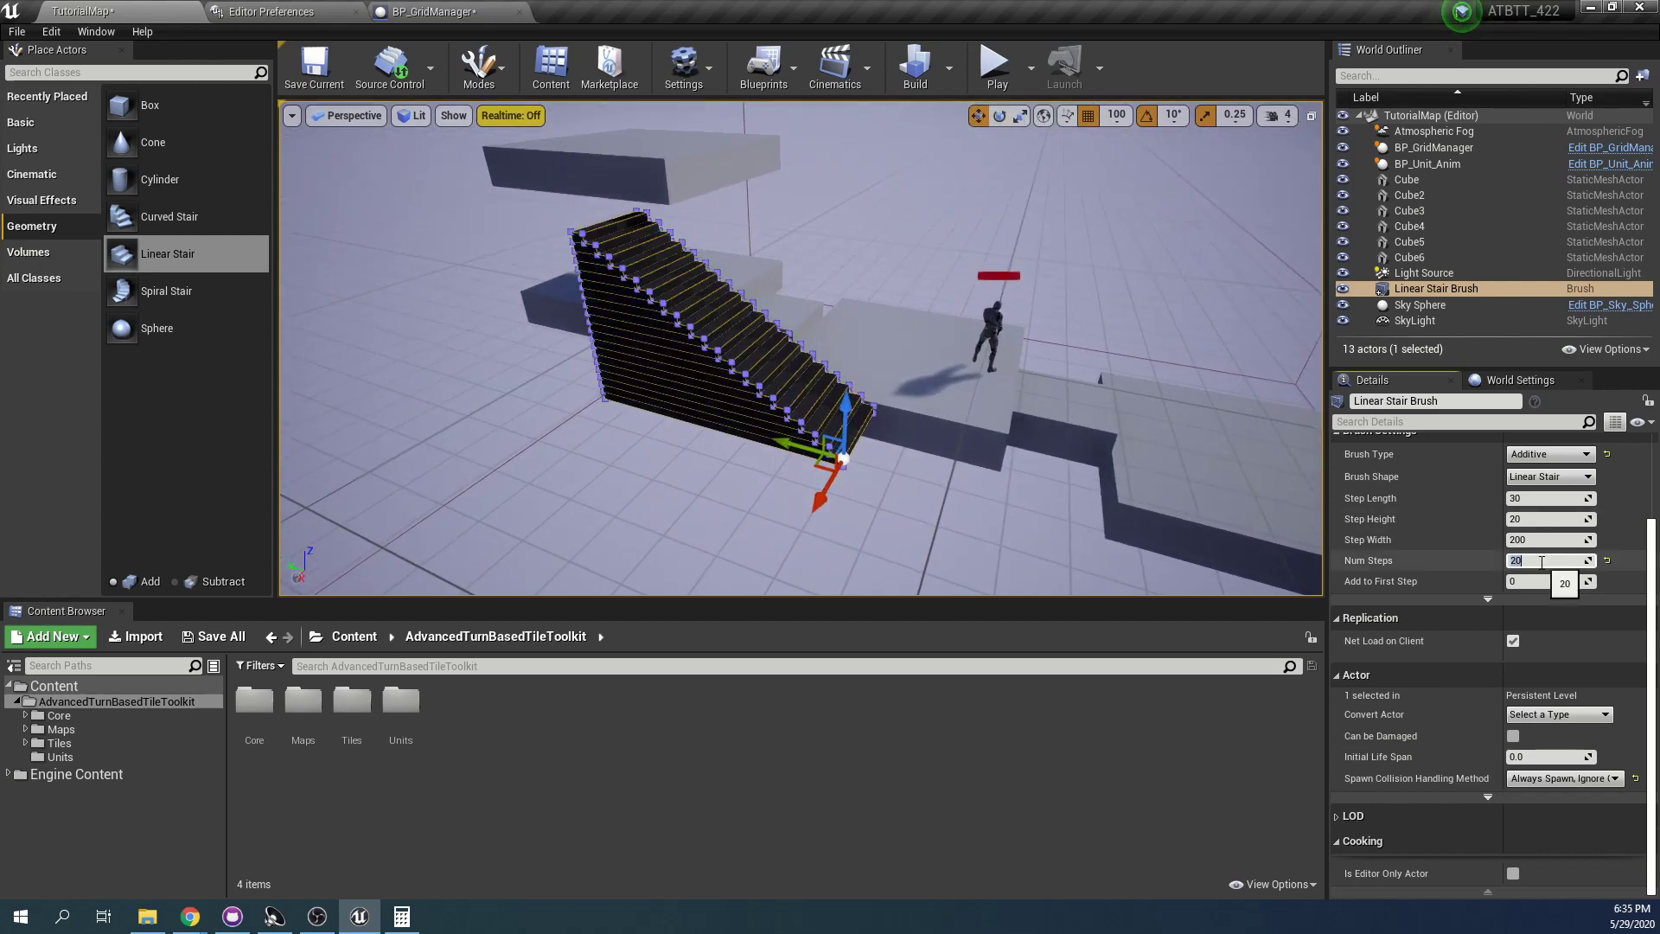
type("30")
key("Return")
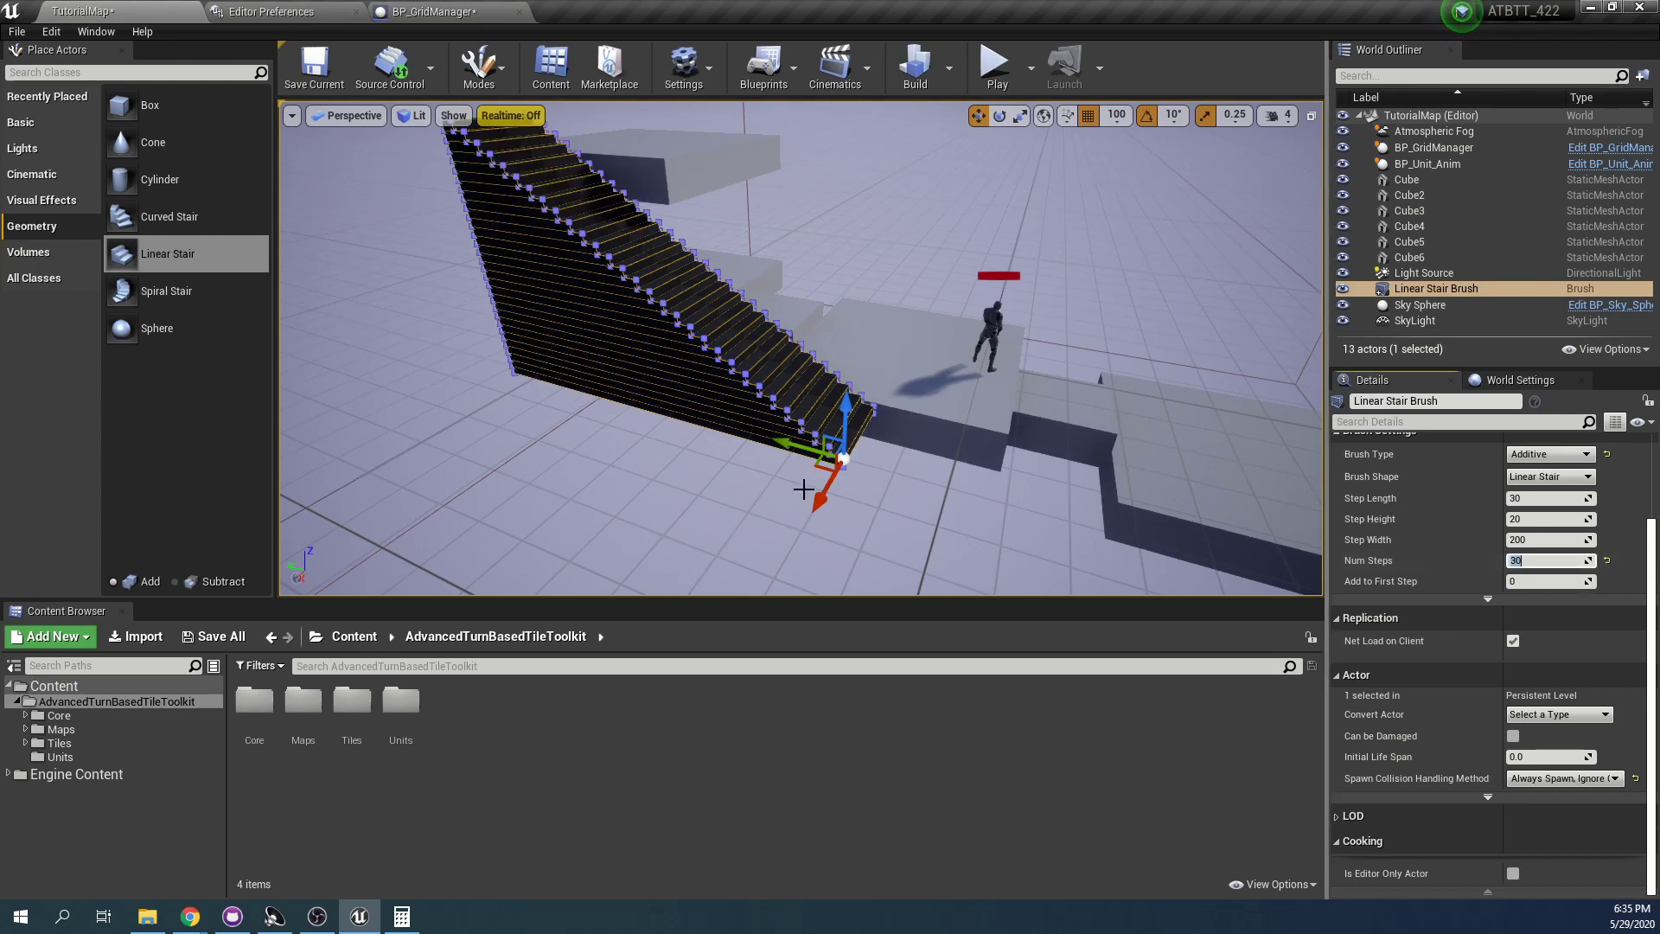
left_click_drag(776, 443, 800, 442)
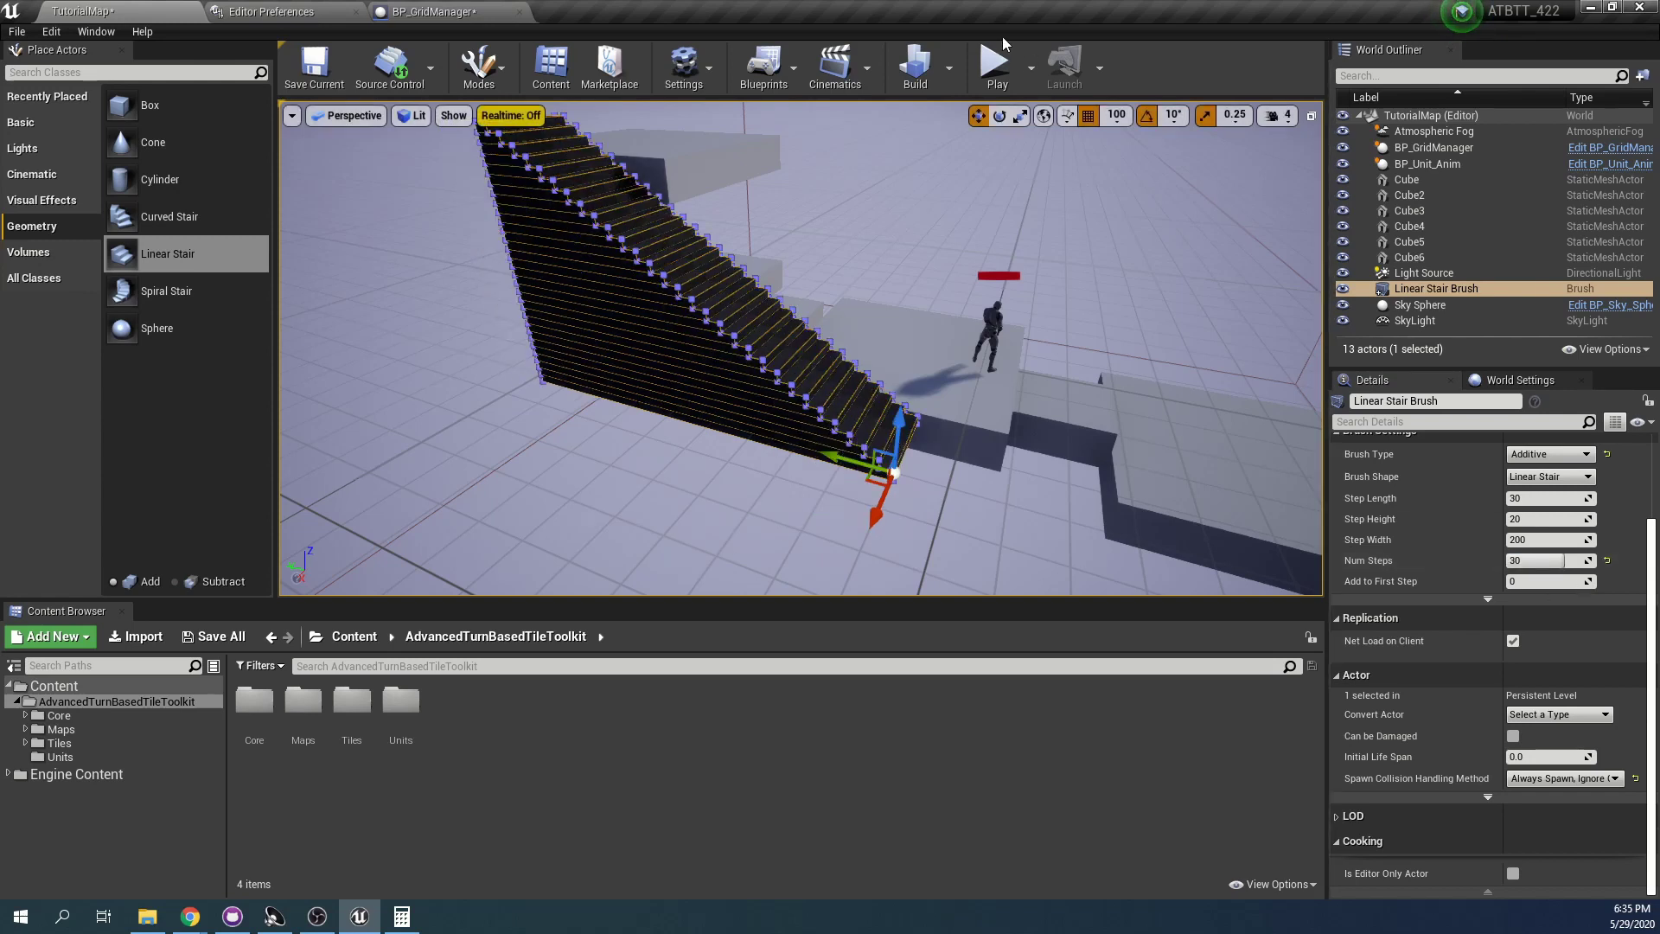
Play-test the stairs, moving the unit up to the raised platform and back down toward the connecting block
left_click(994, 68)
scroll(1003, 243, "down", 5)
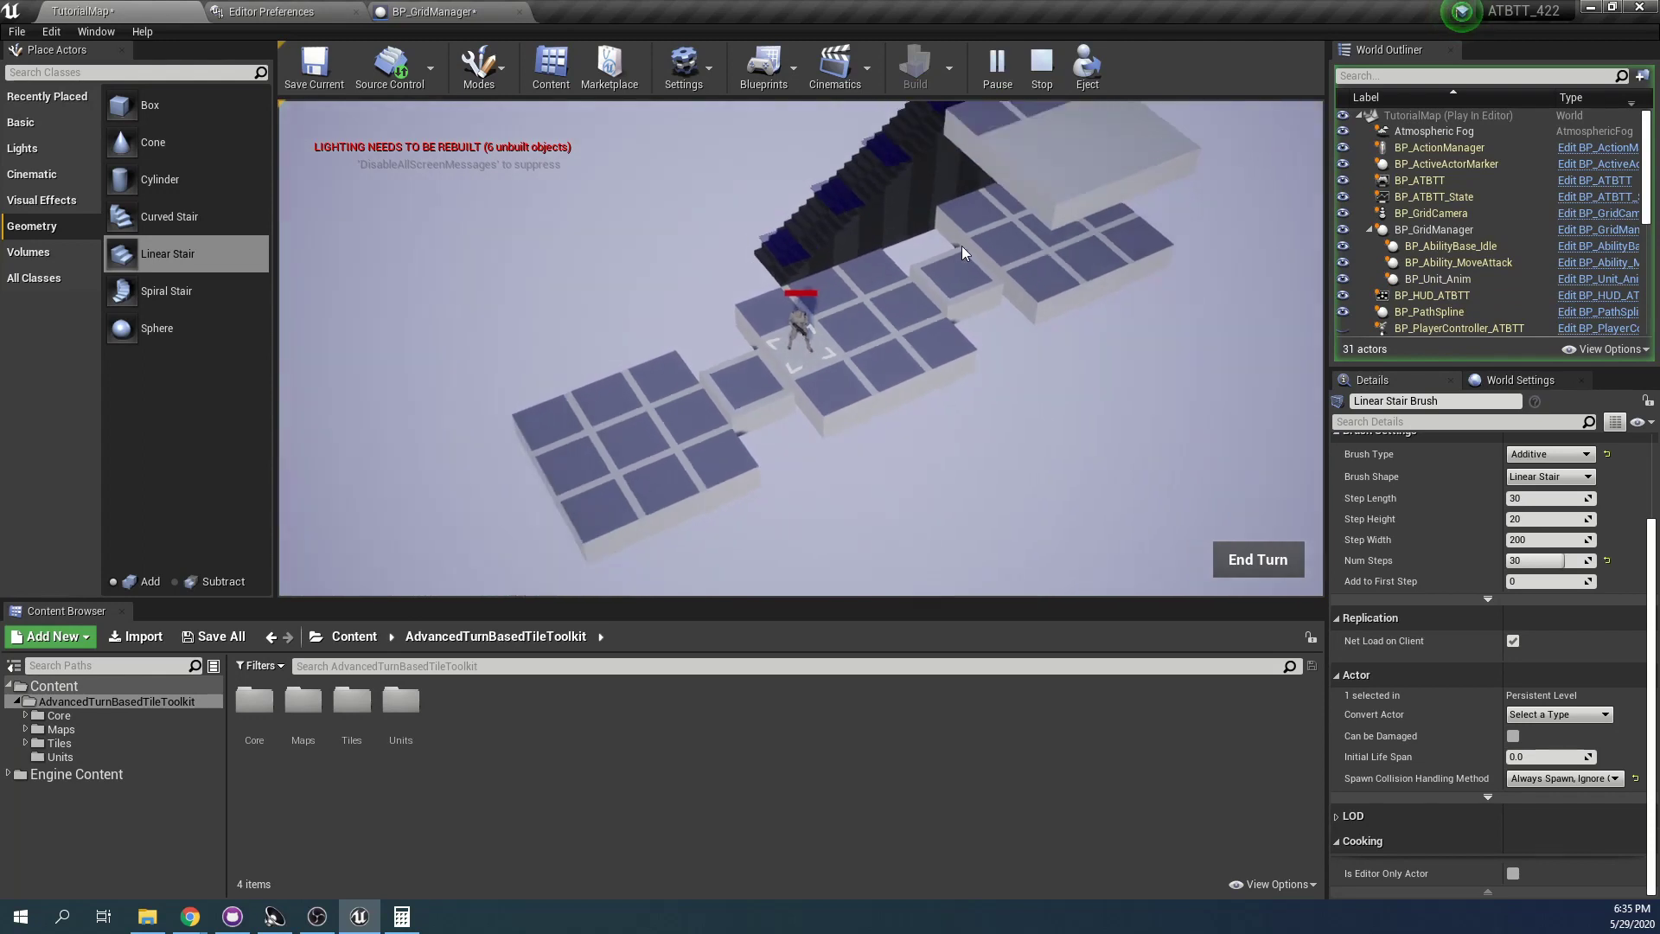
key("w")
left_click(1027, 252)
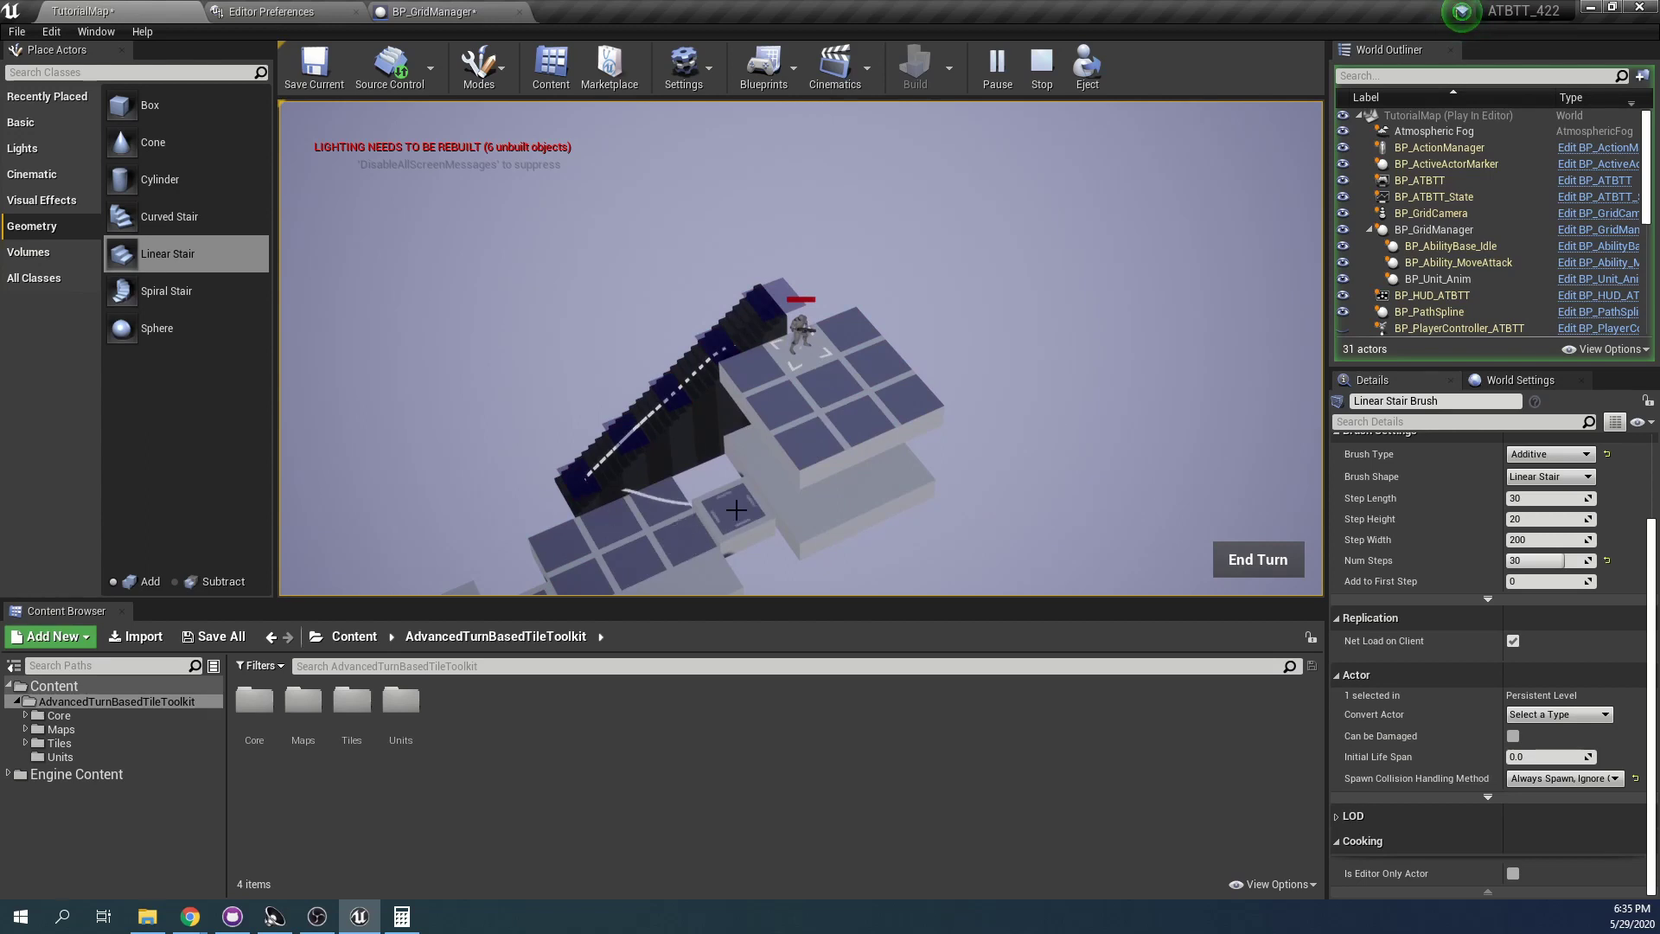
left_click(735, 510)
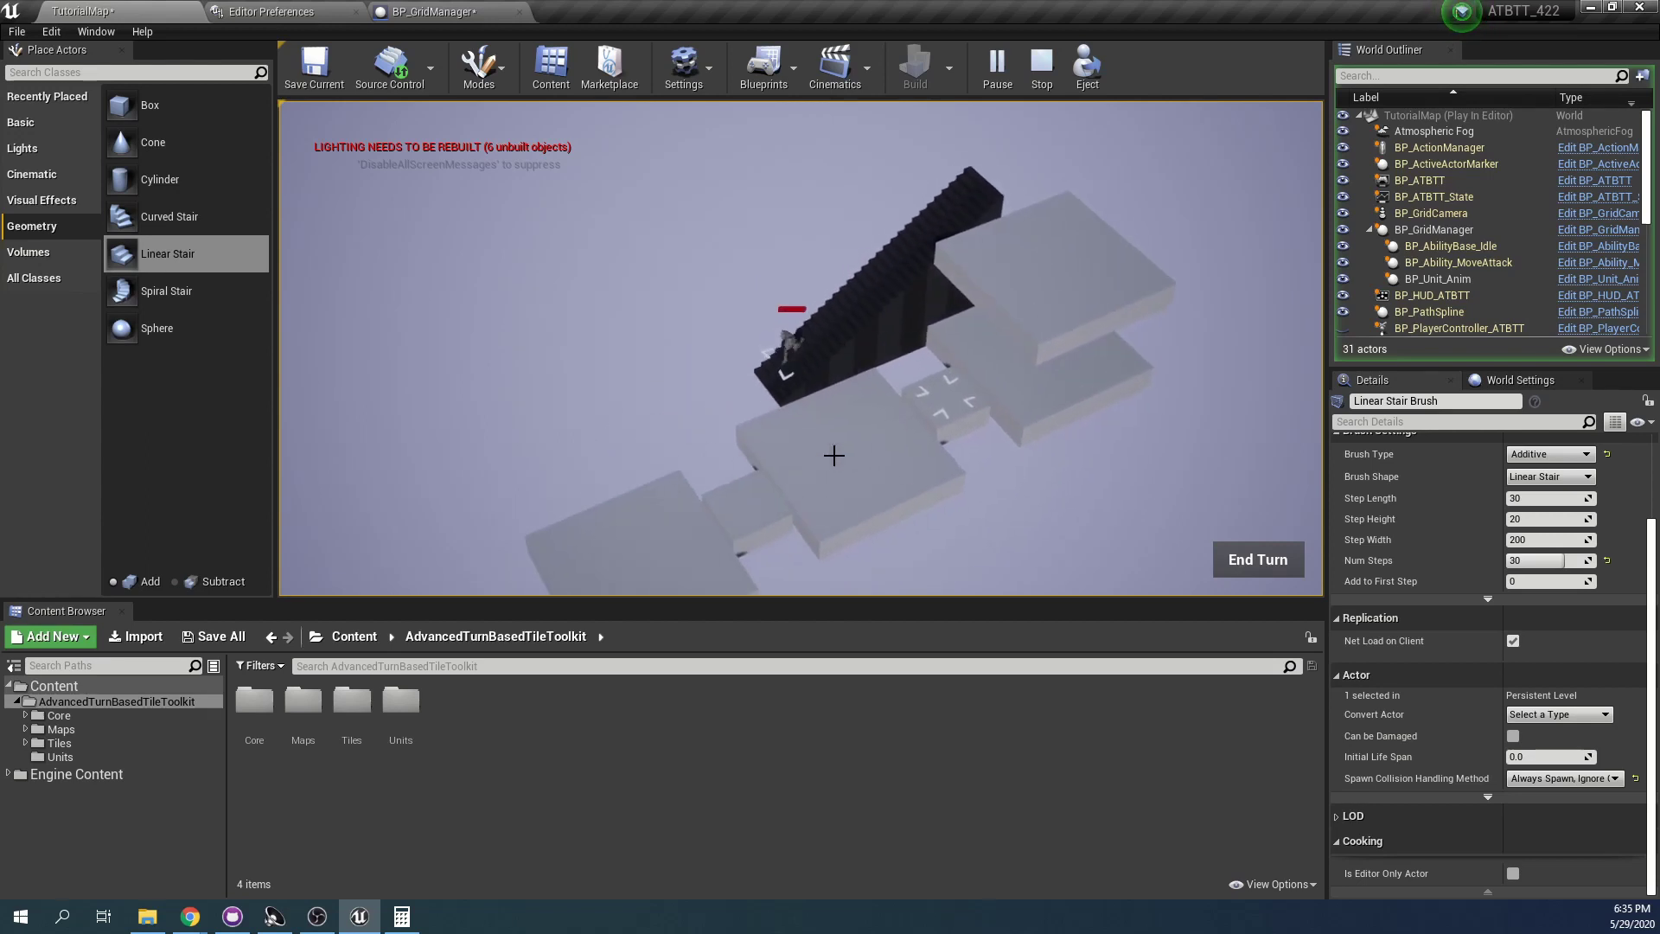
key("Escape")
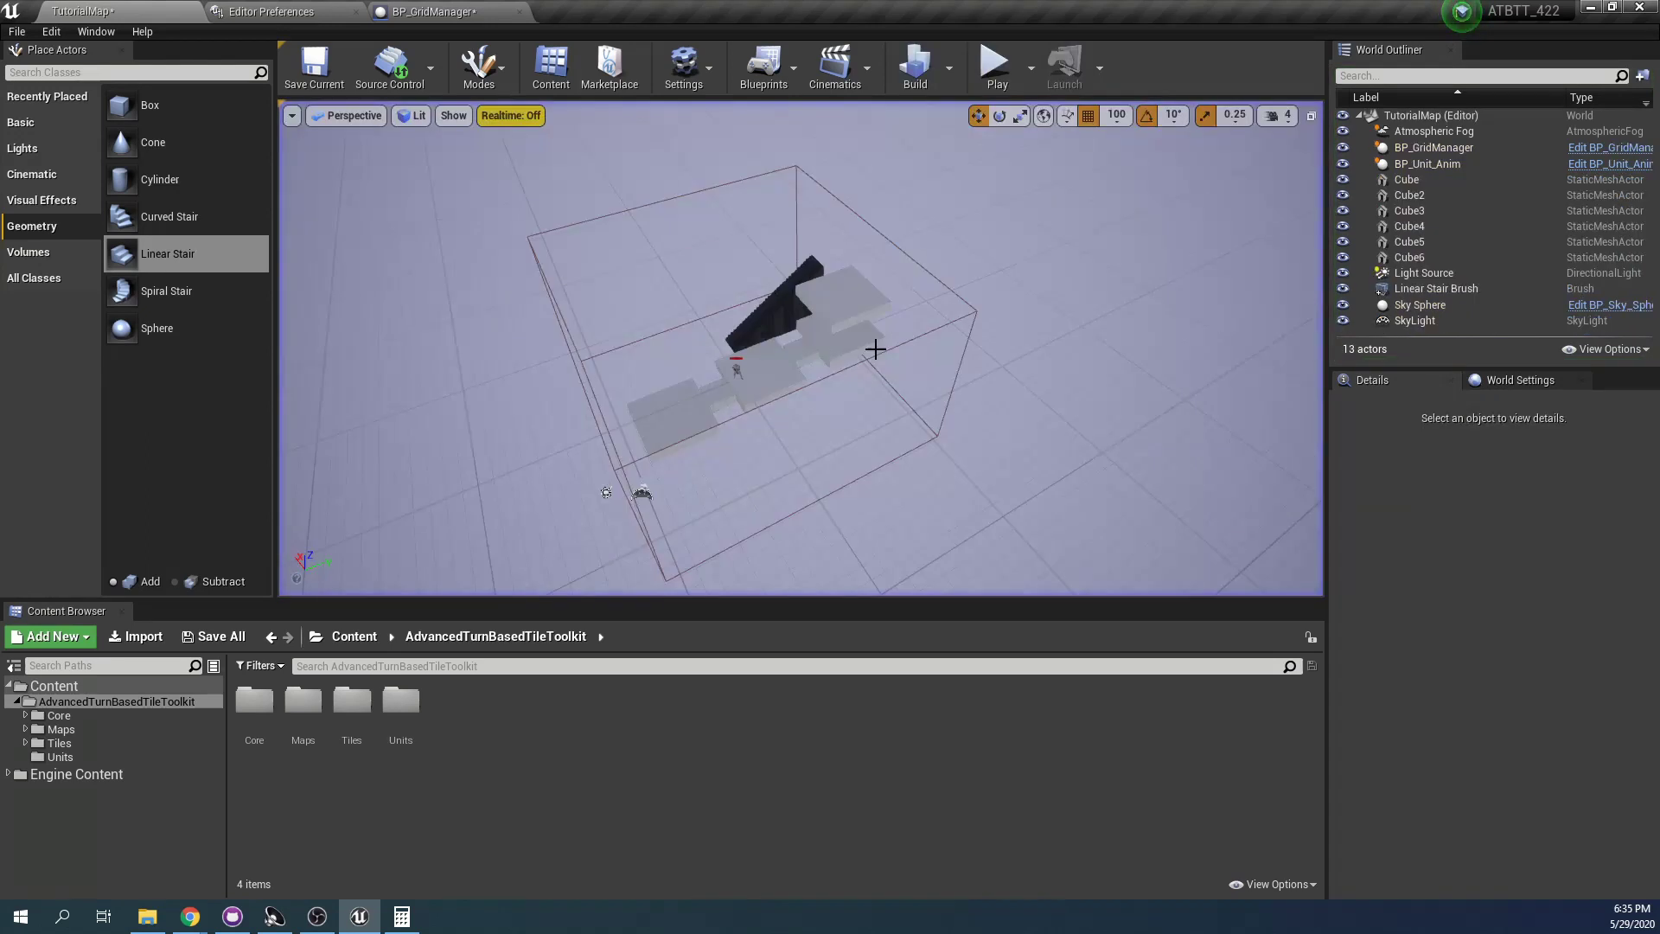
Set the Move attribute of BP_Unit_Anim to 20
left_click(736, 365)
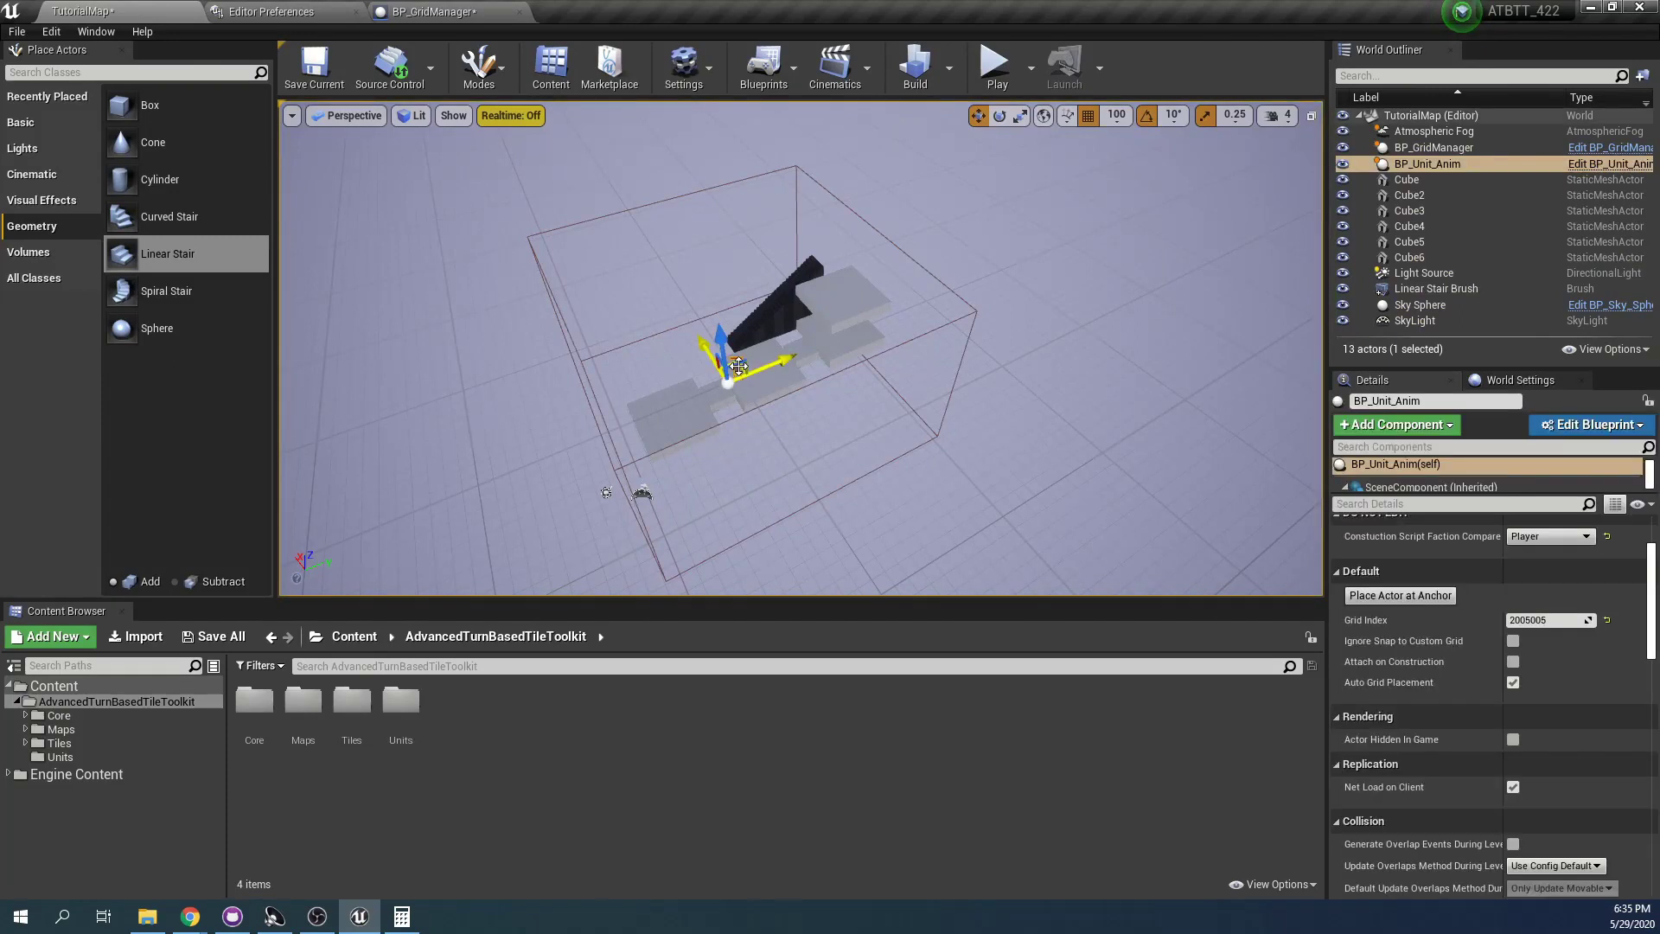
scroll(1475, 680, "down", 6)
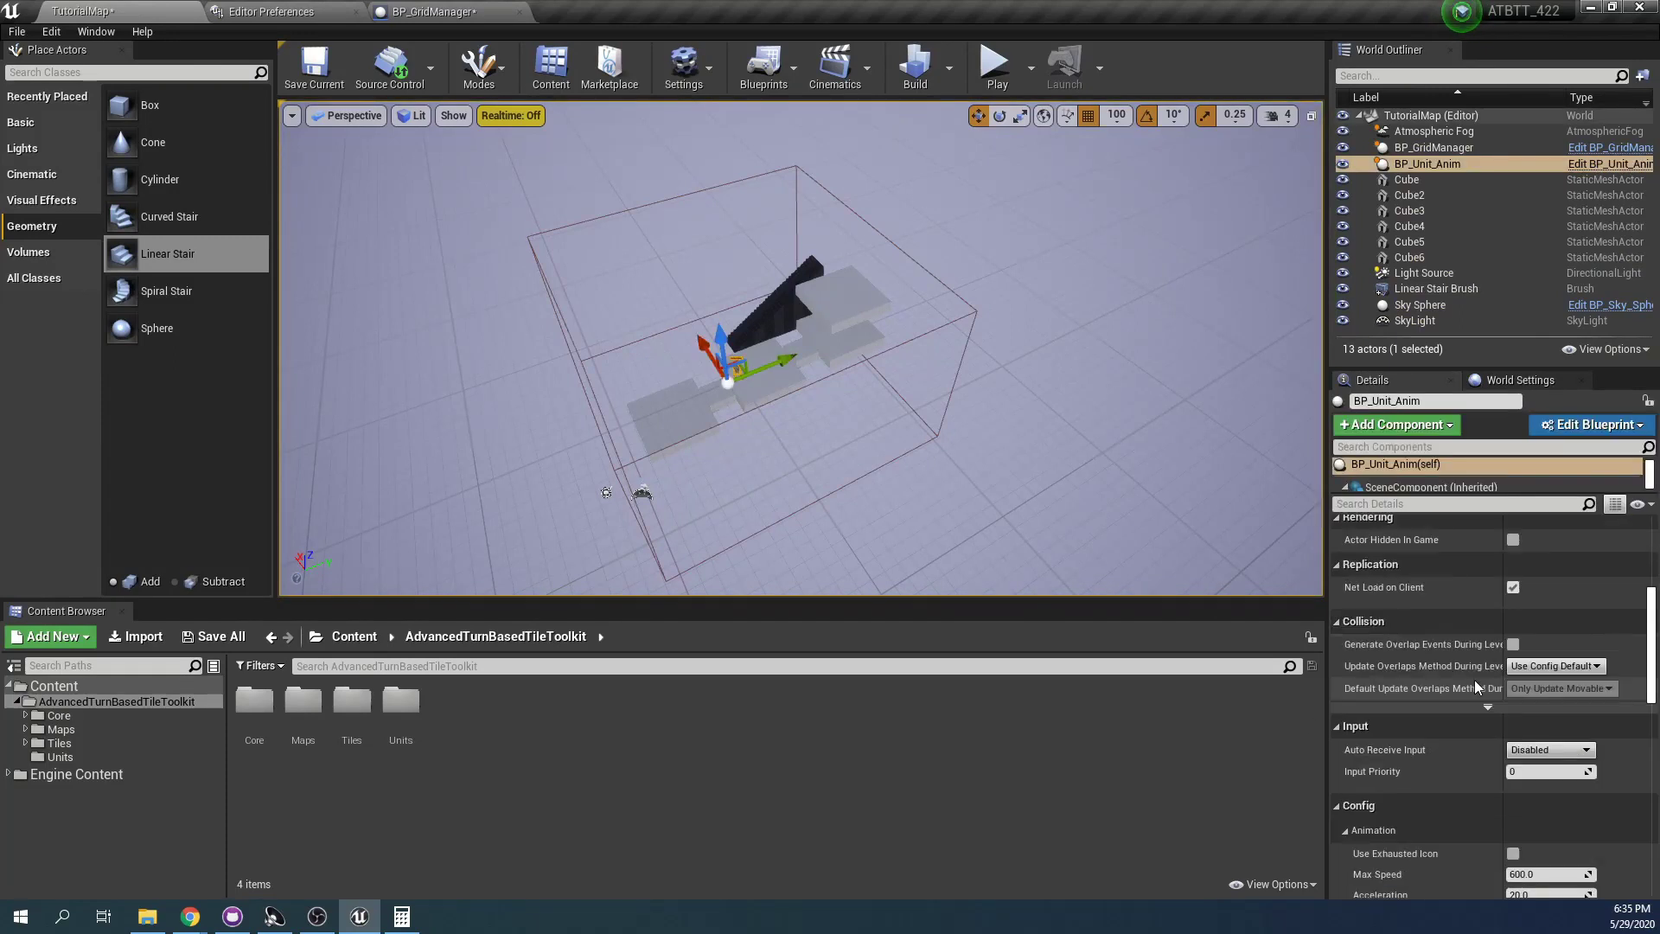
scroll(1491, 663, "down", 3)
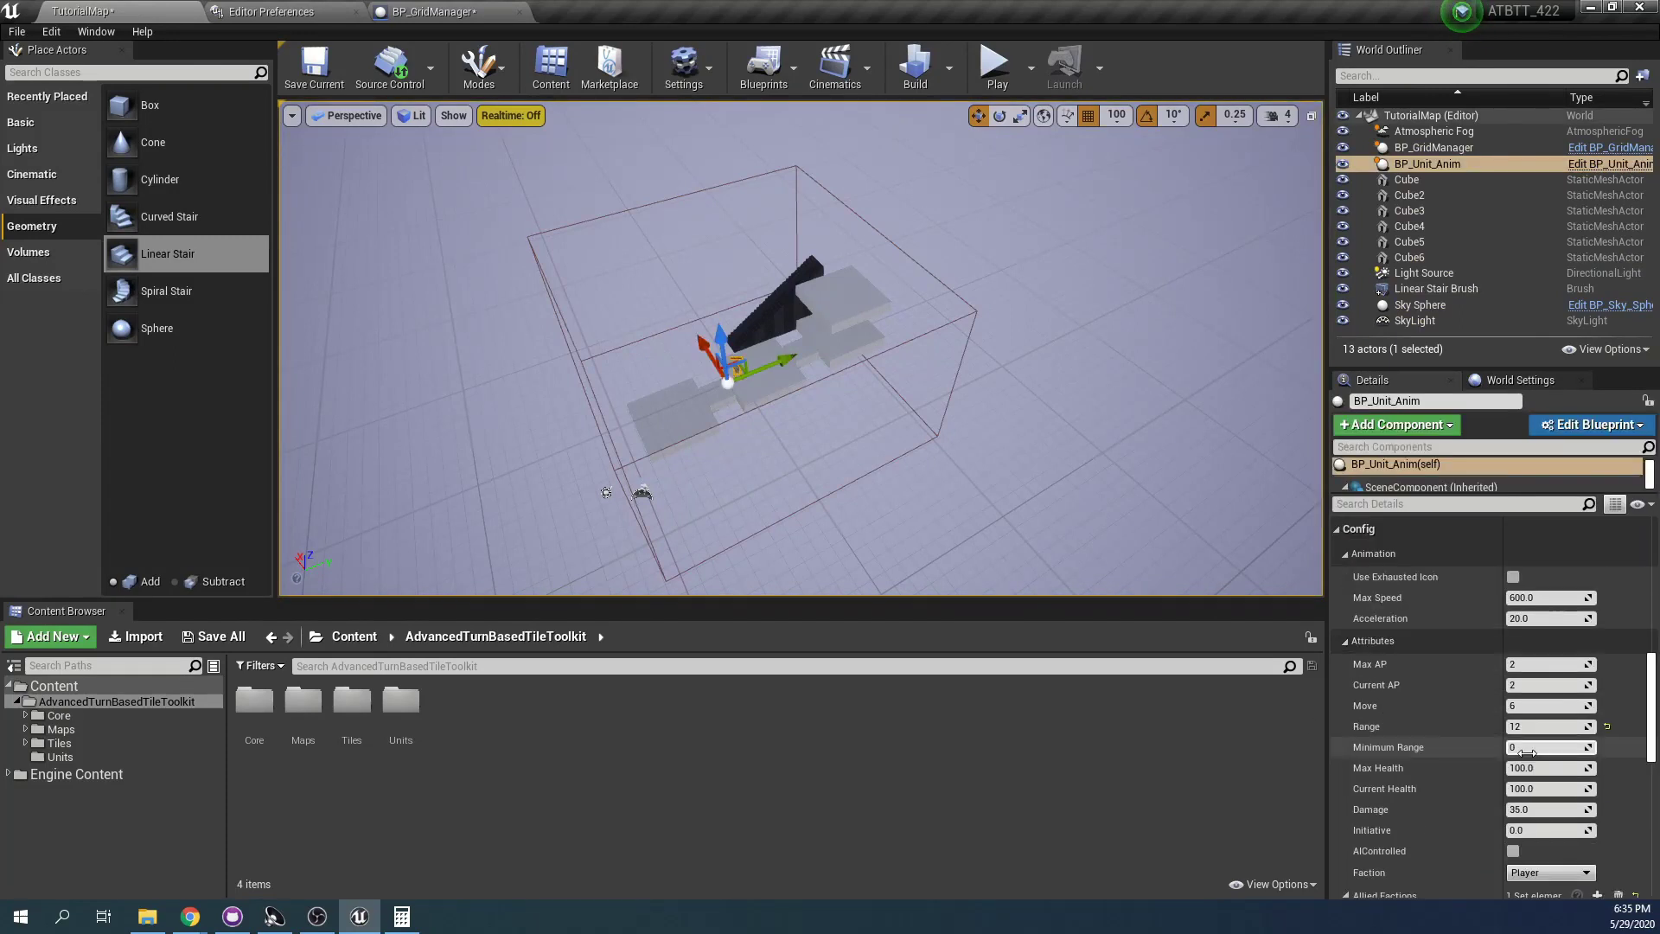
left_click(1551, 705)
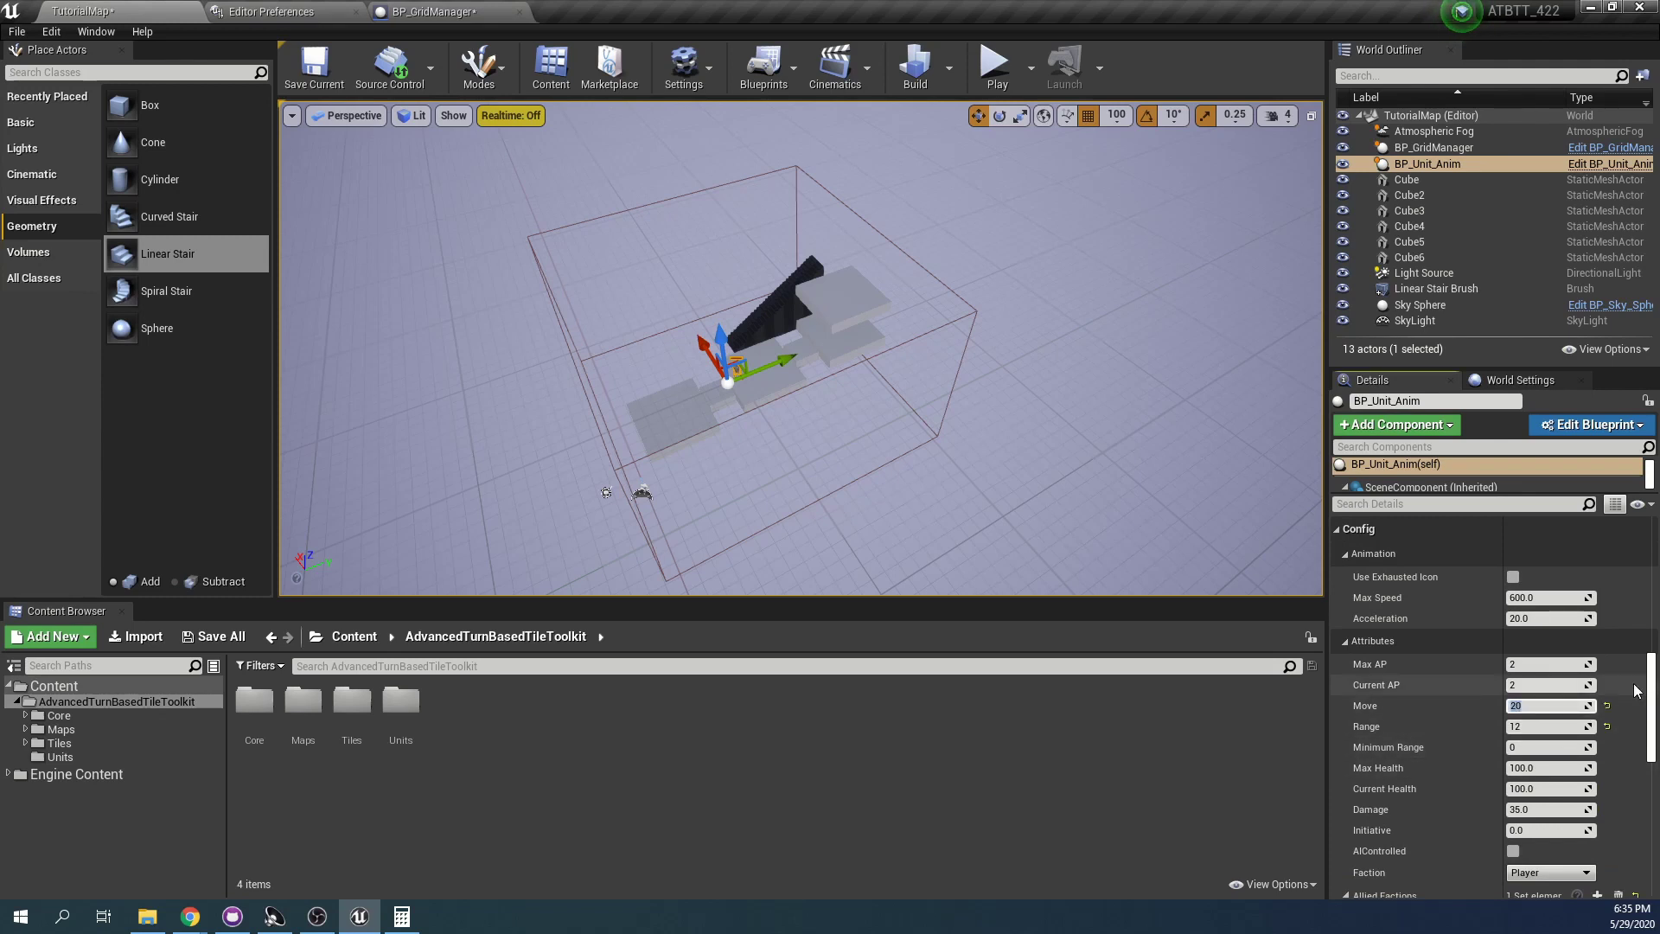
Play-test the level with the unit's increased movement range
left_click(996, 66)
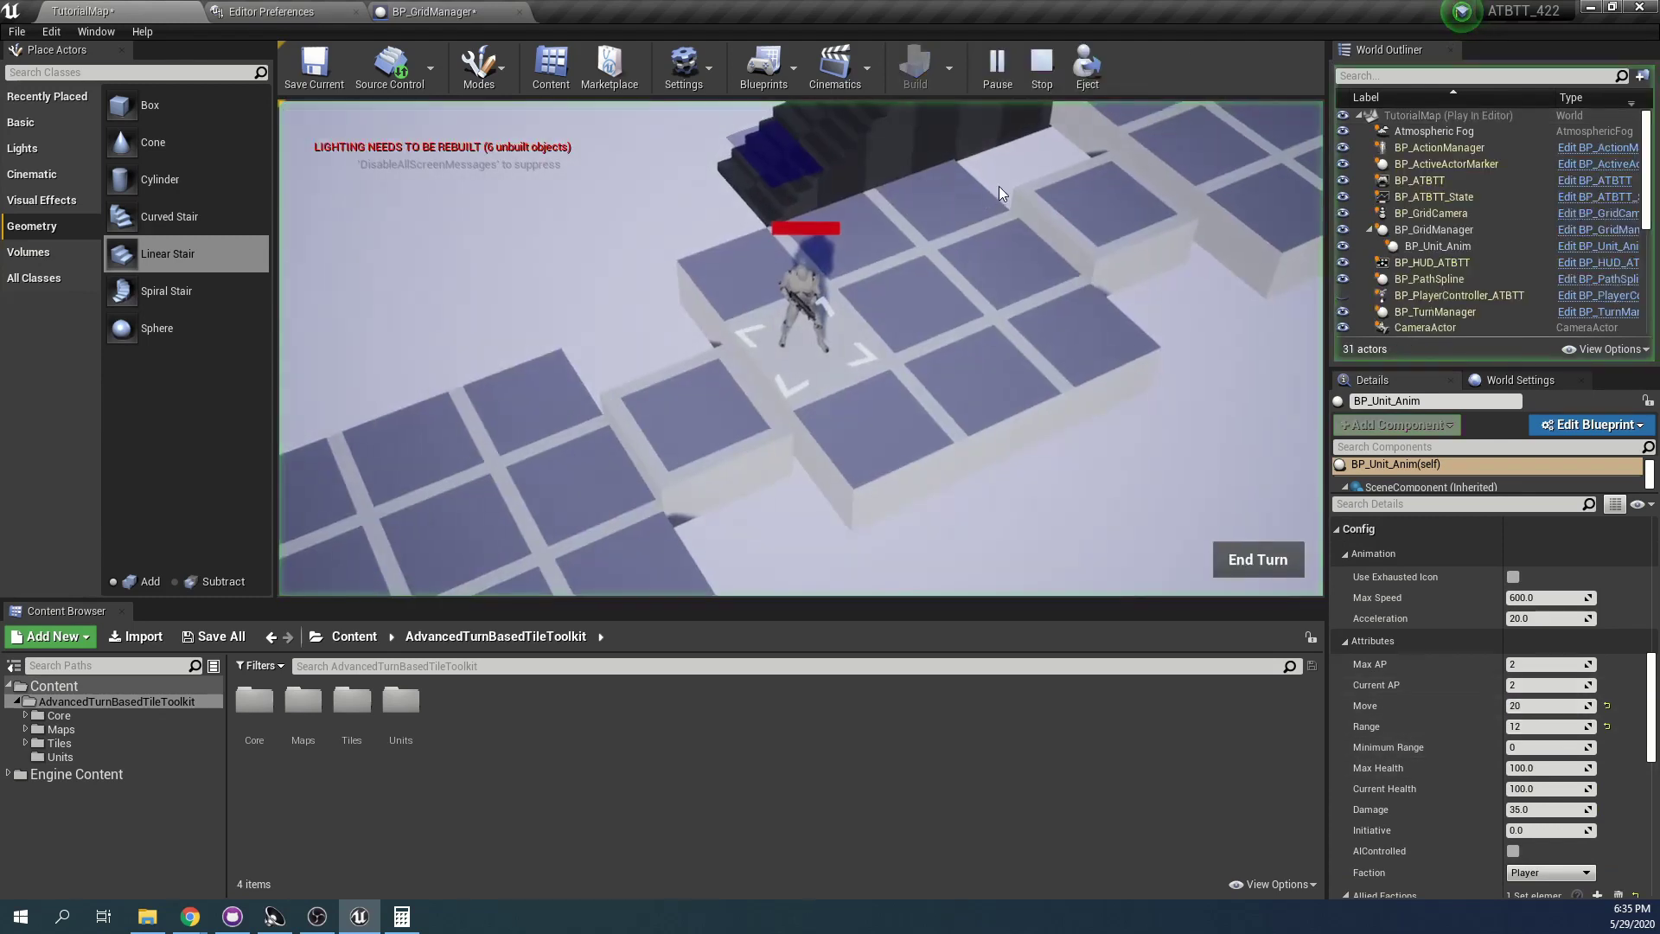
left_click(1084, 187)
key("w")
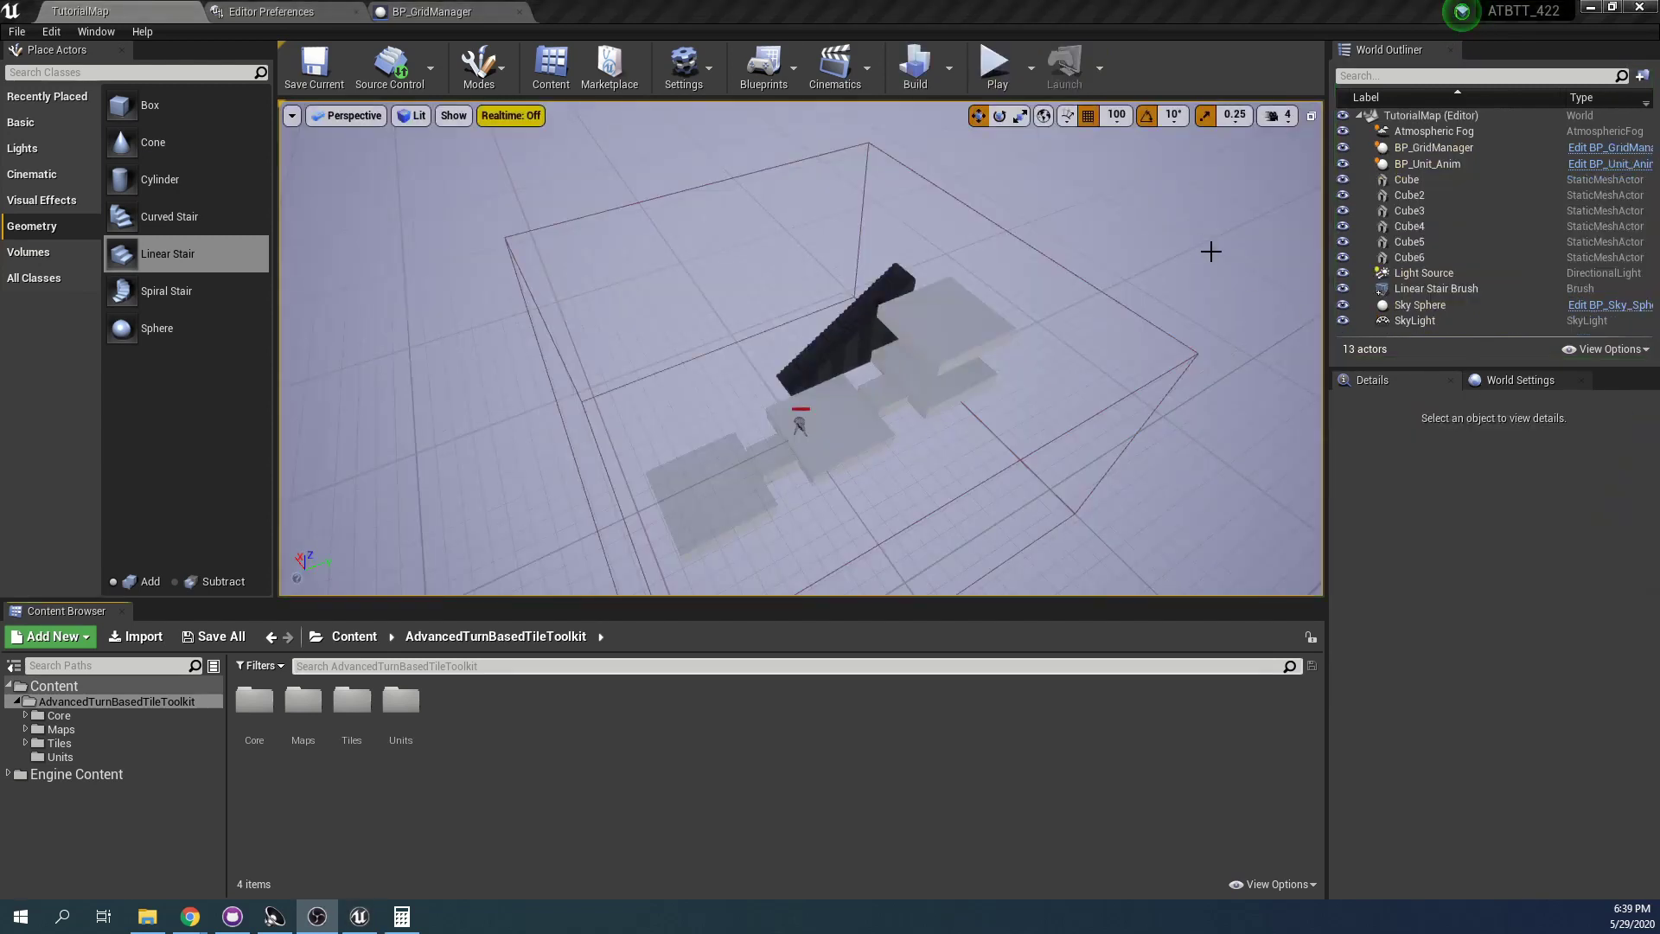
Play-test again and examine the unit's paths up the stairs to the raised platform and onto the platform beneath it
left_click(1211, 252)
left_click(997, 85)
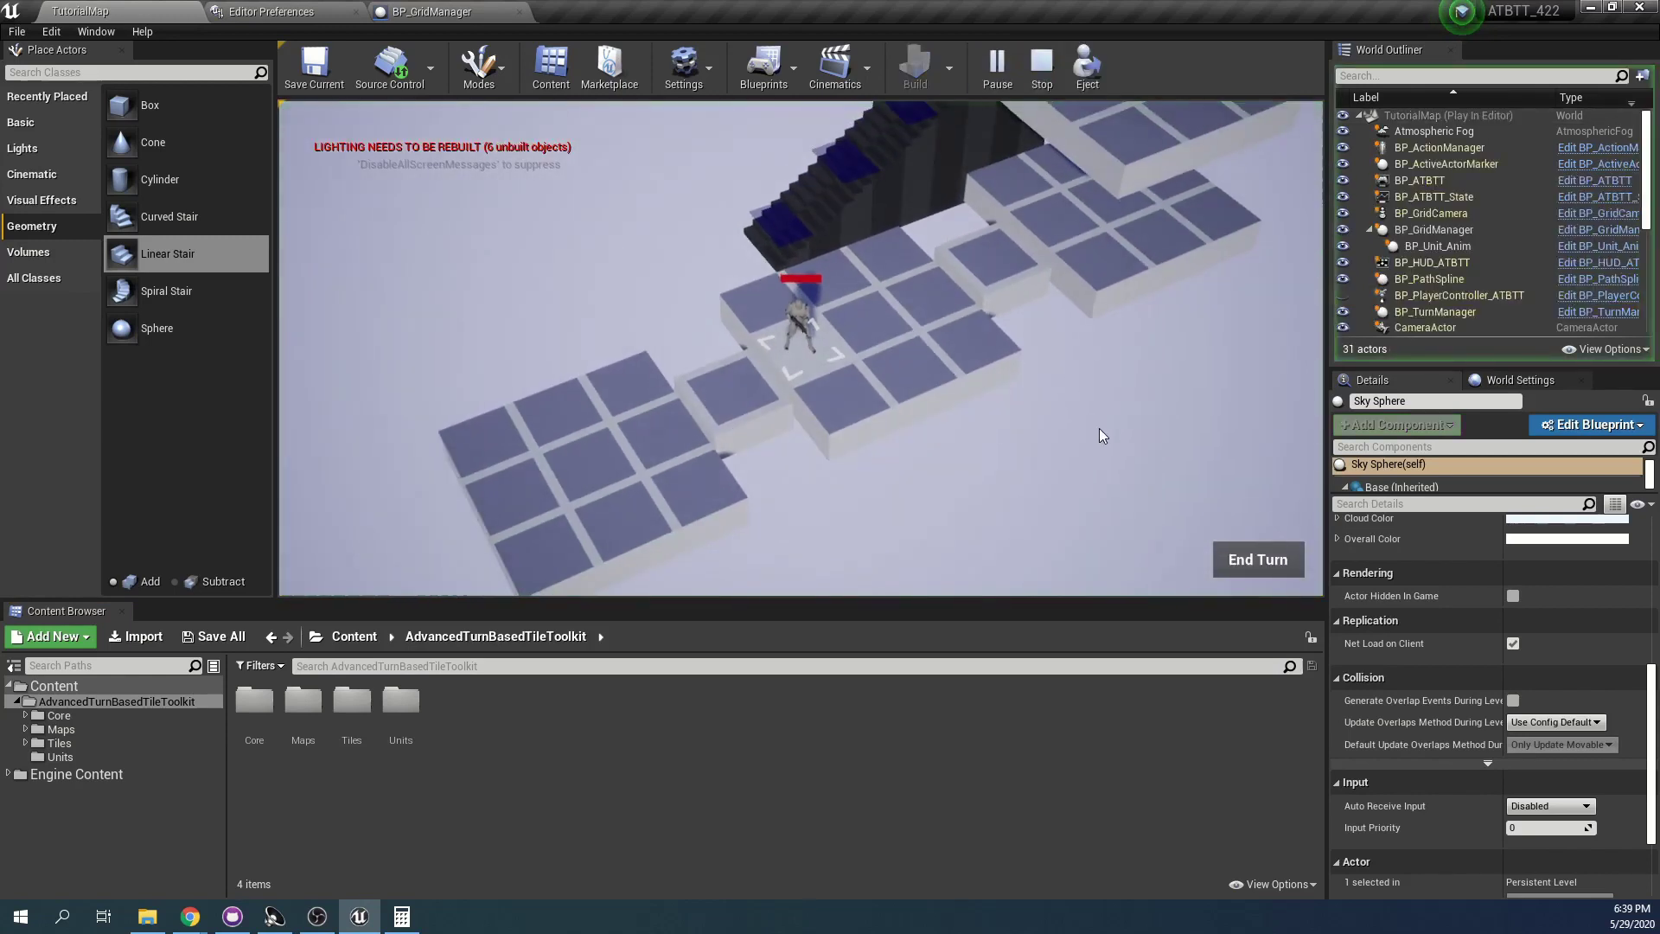
scroll(1019, 211, "up", 2)
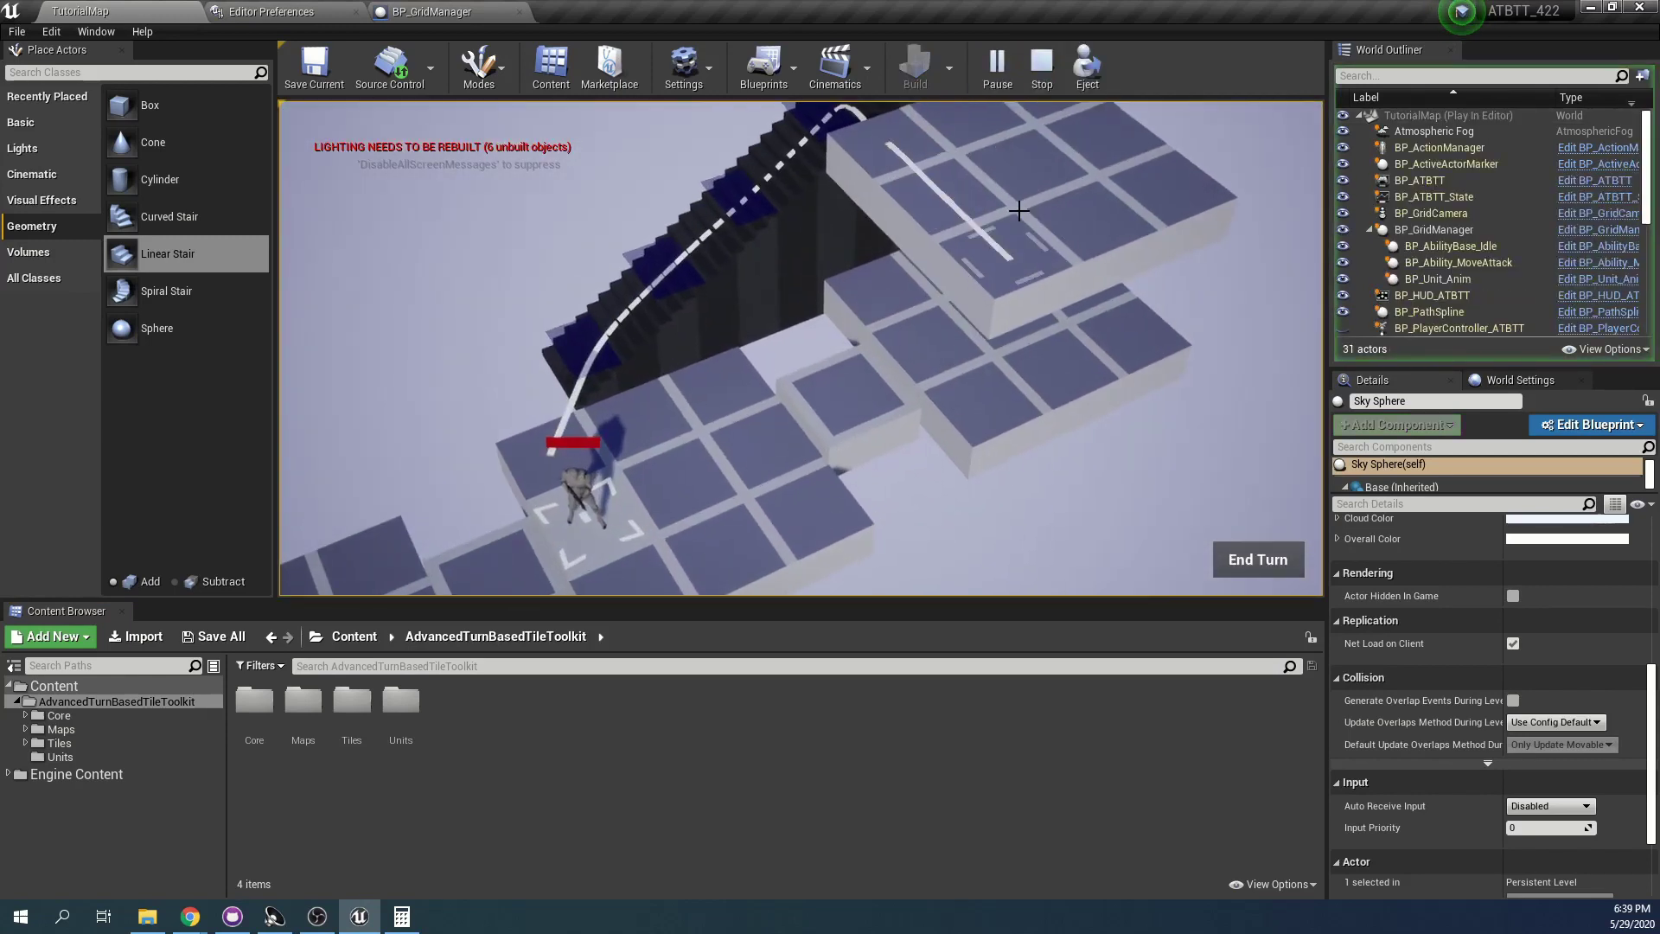
key("d")
scroll(1020, 232, "up", 6)
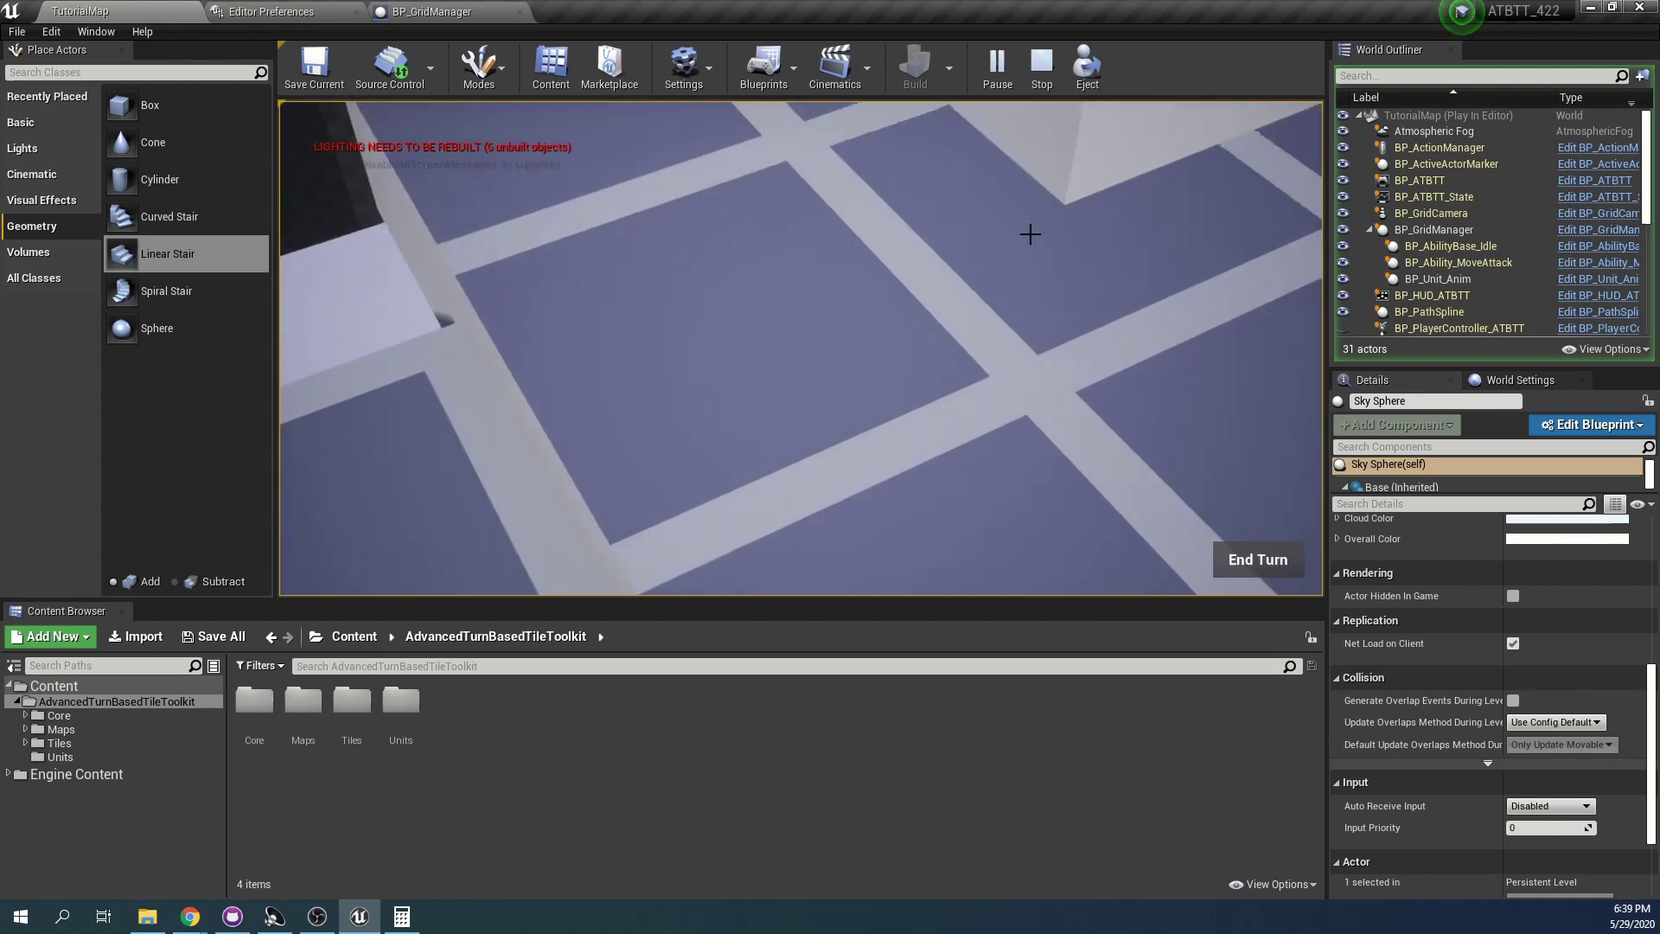
scroll(977, 290, "down", 5)
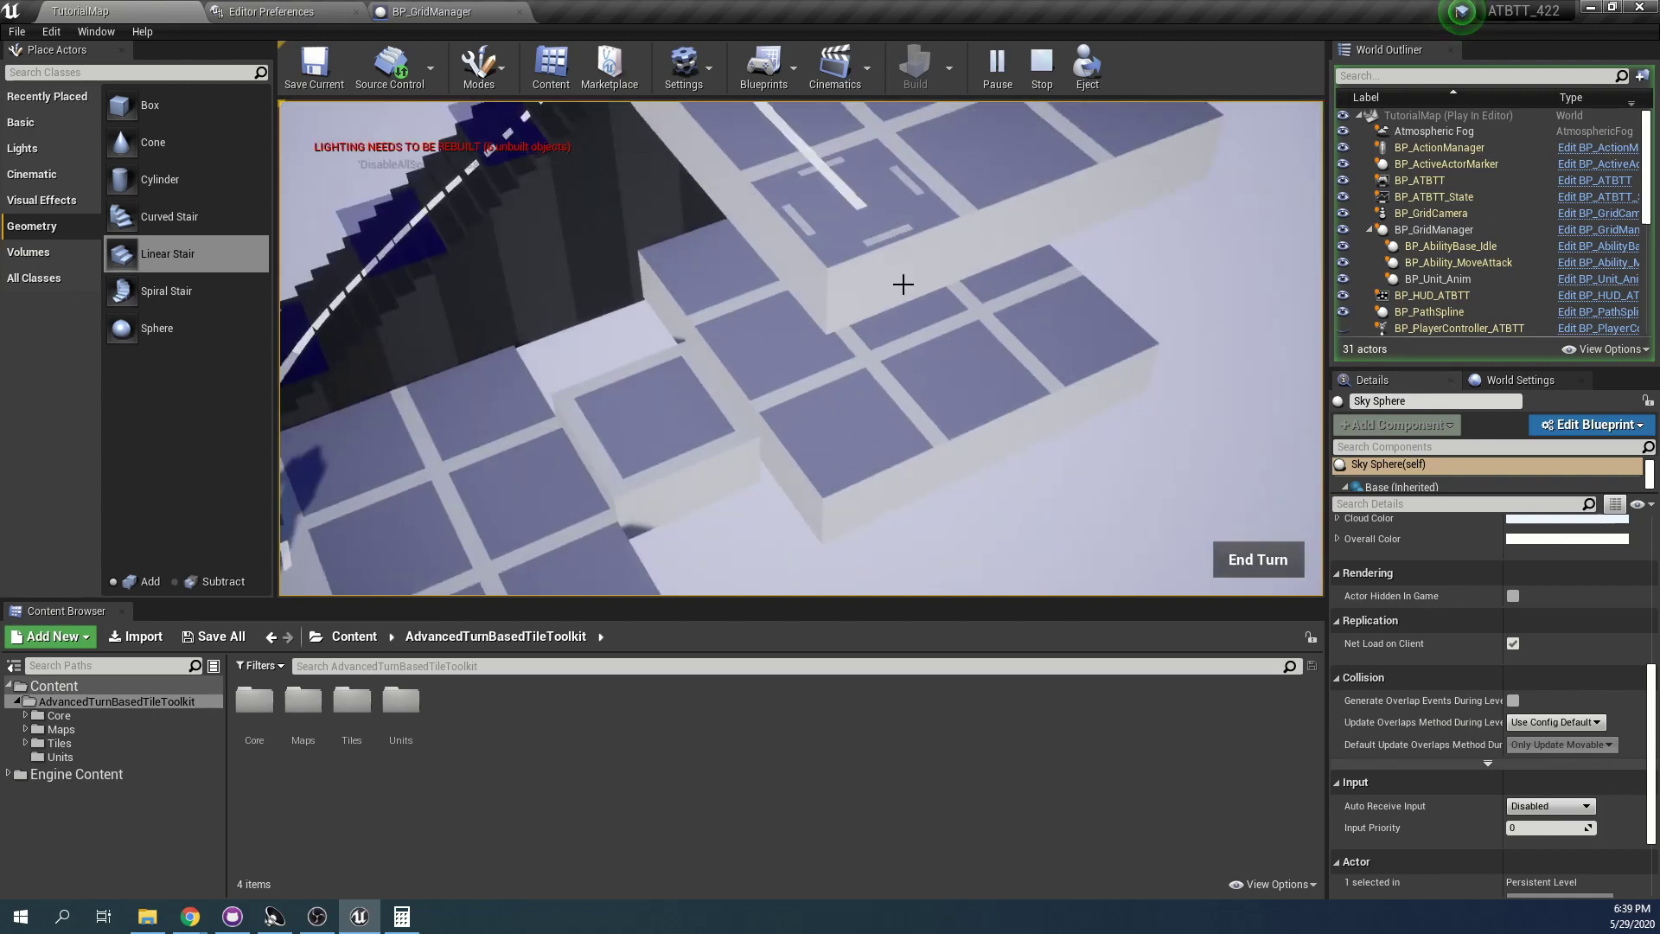
scroll(1064, 233, "up", 2)
scroll(951, 294, "down", 4)
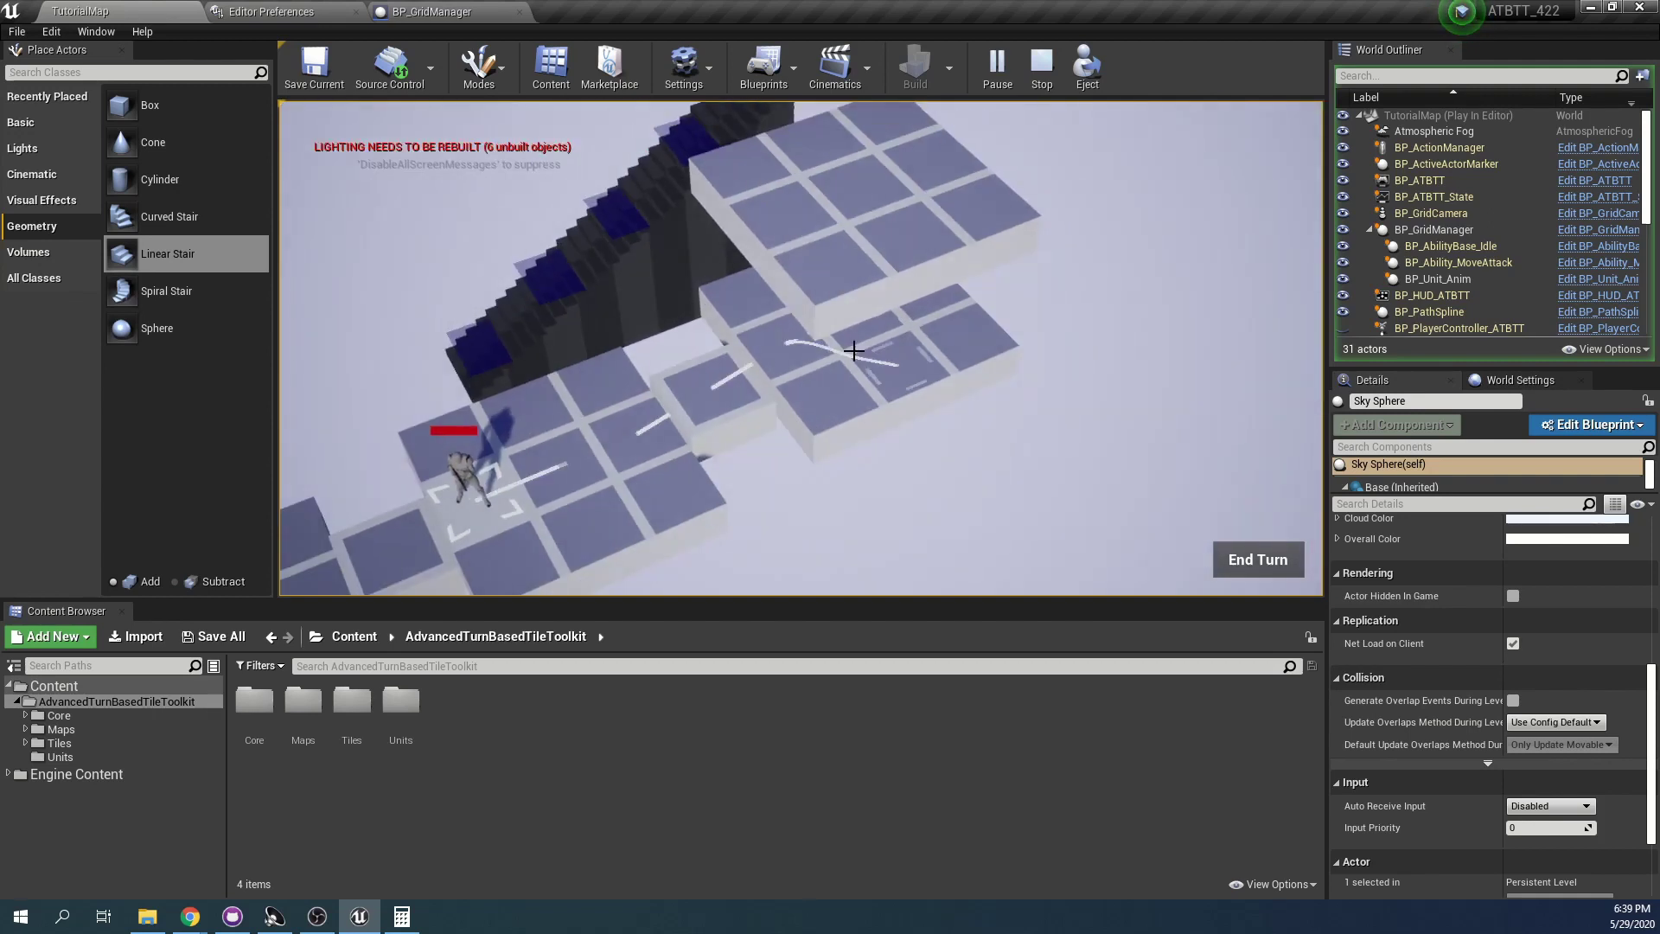
key("a")
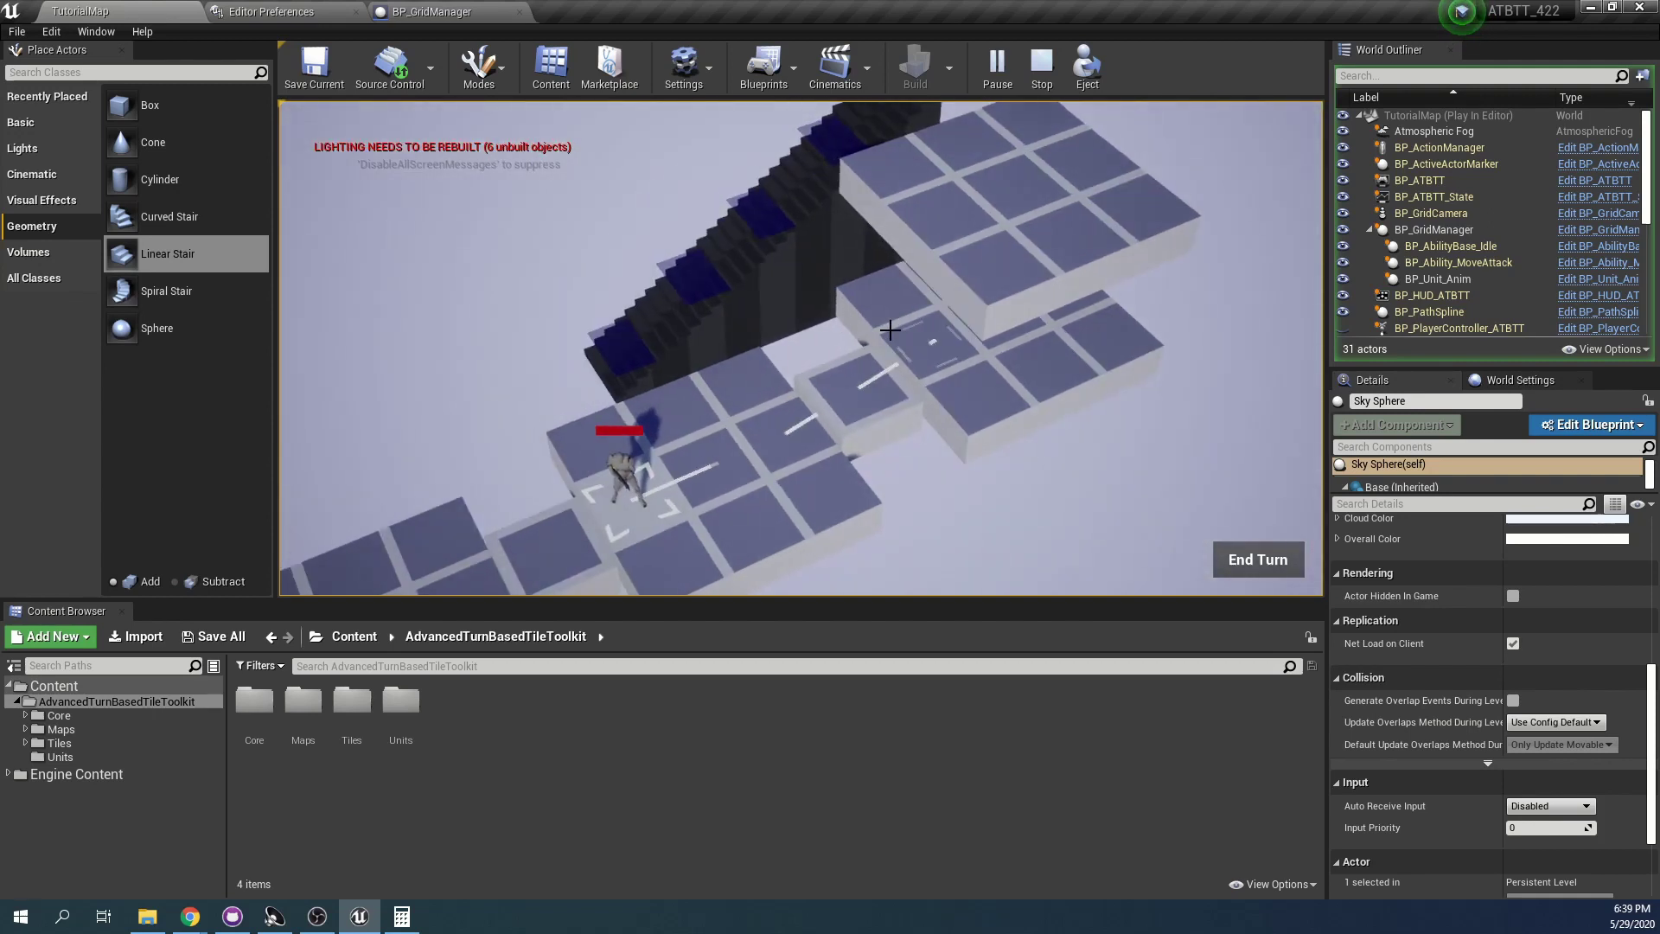
scroll(890, 329, "down", 1)
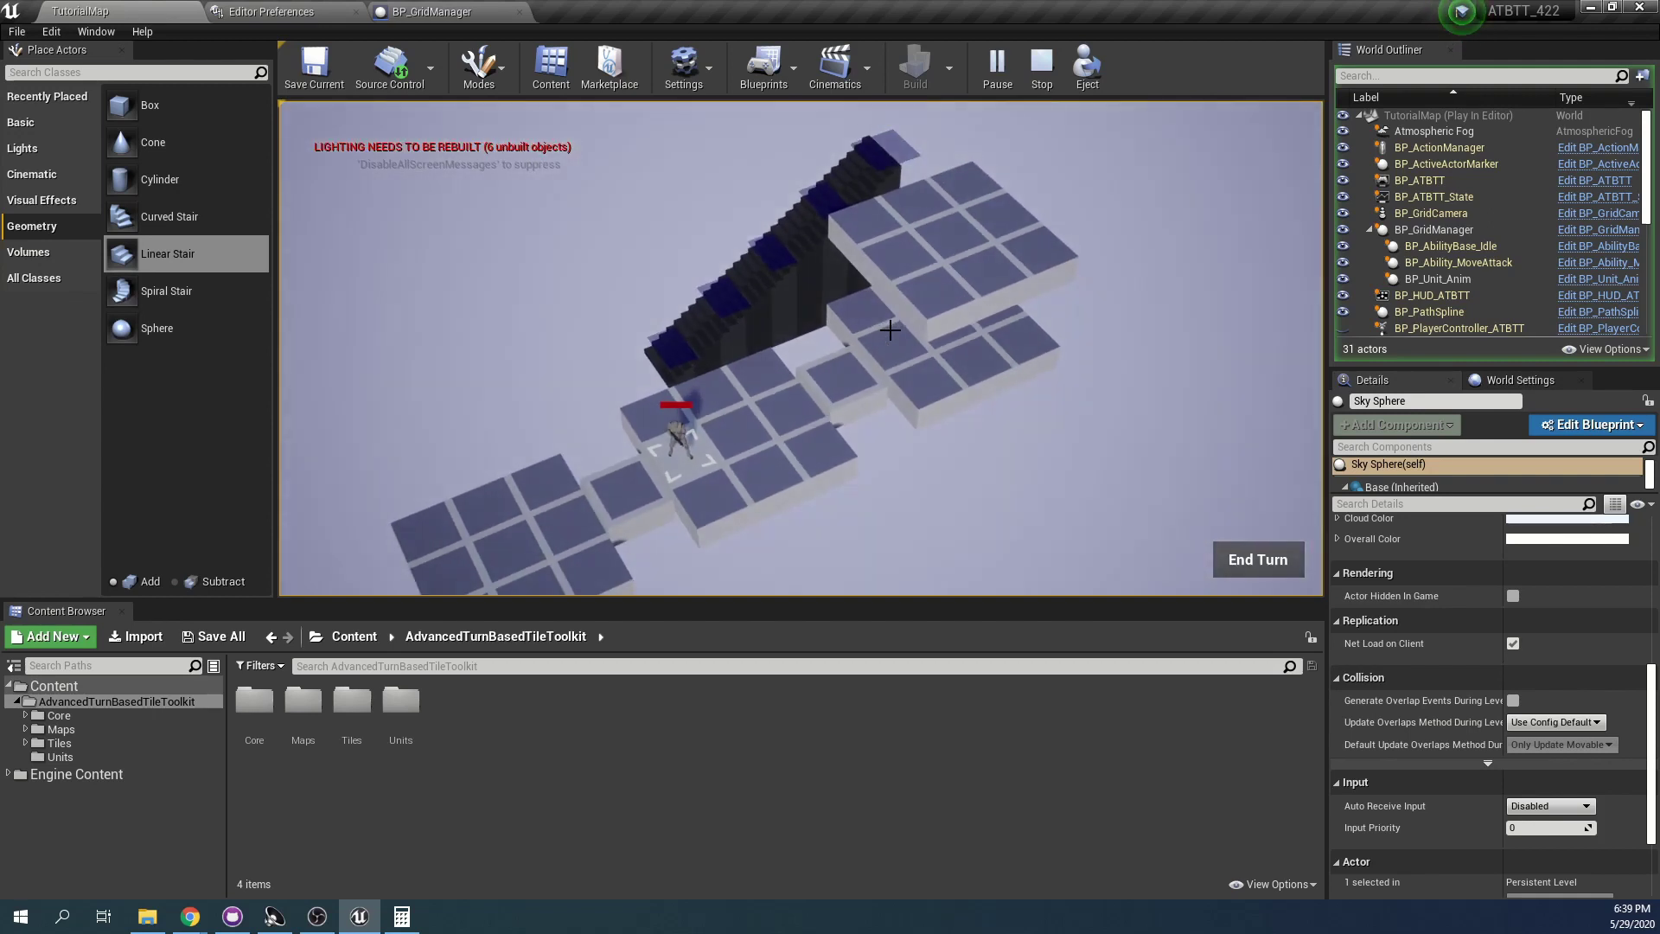
key("Escape")
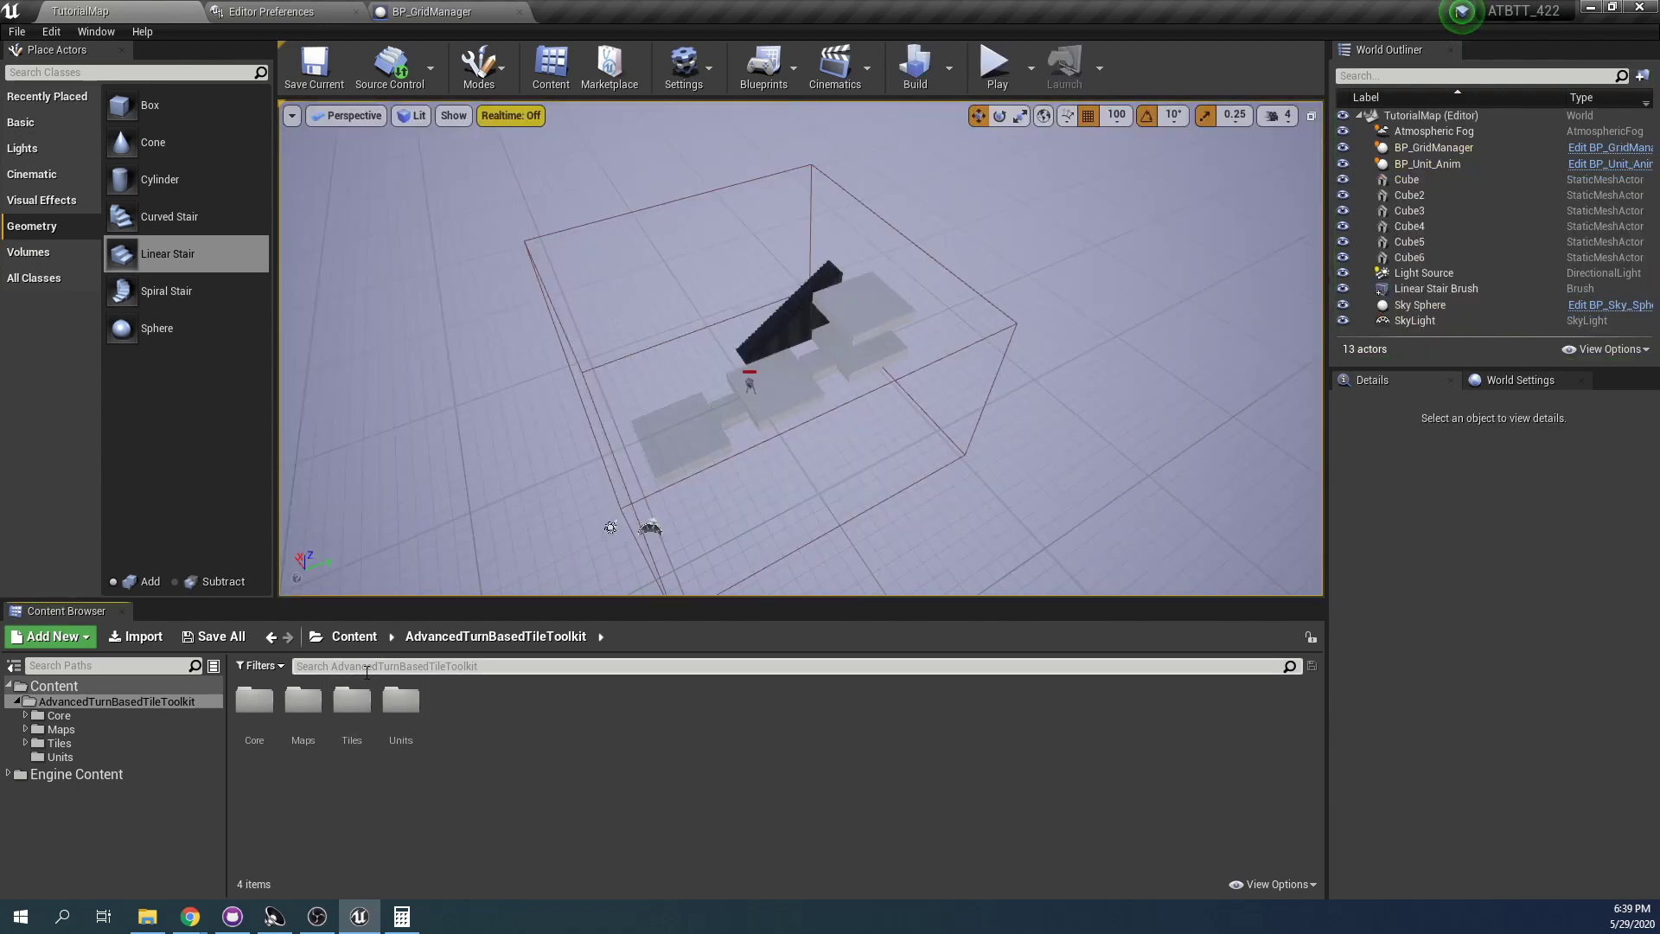
Search the toolkit assets for "platfo", set the position grid snap to 200 and place BP_GA_Platform_Tiled by the overlapping platforms
type("tfo")
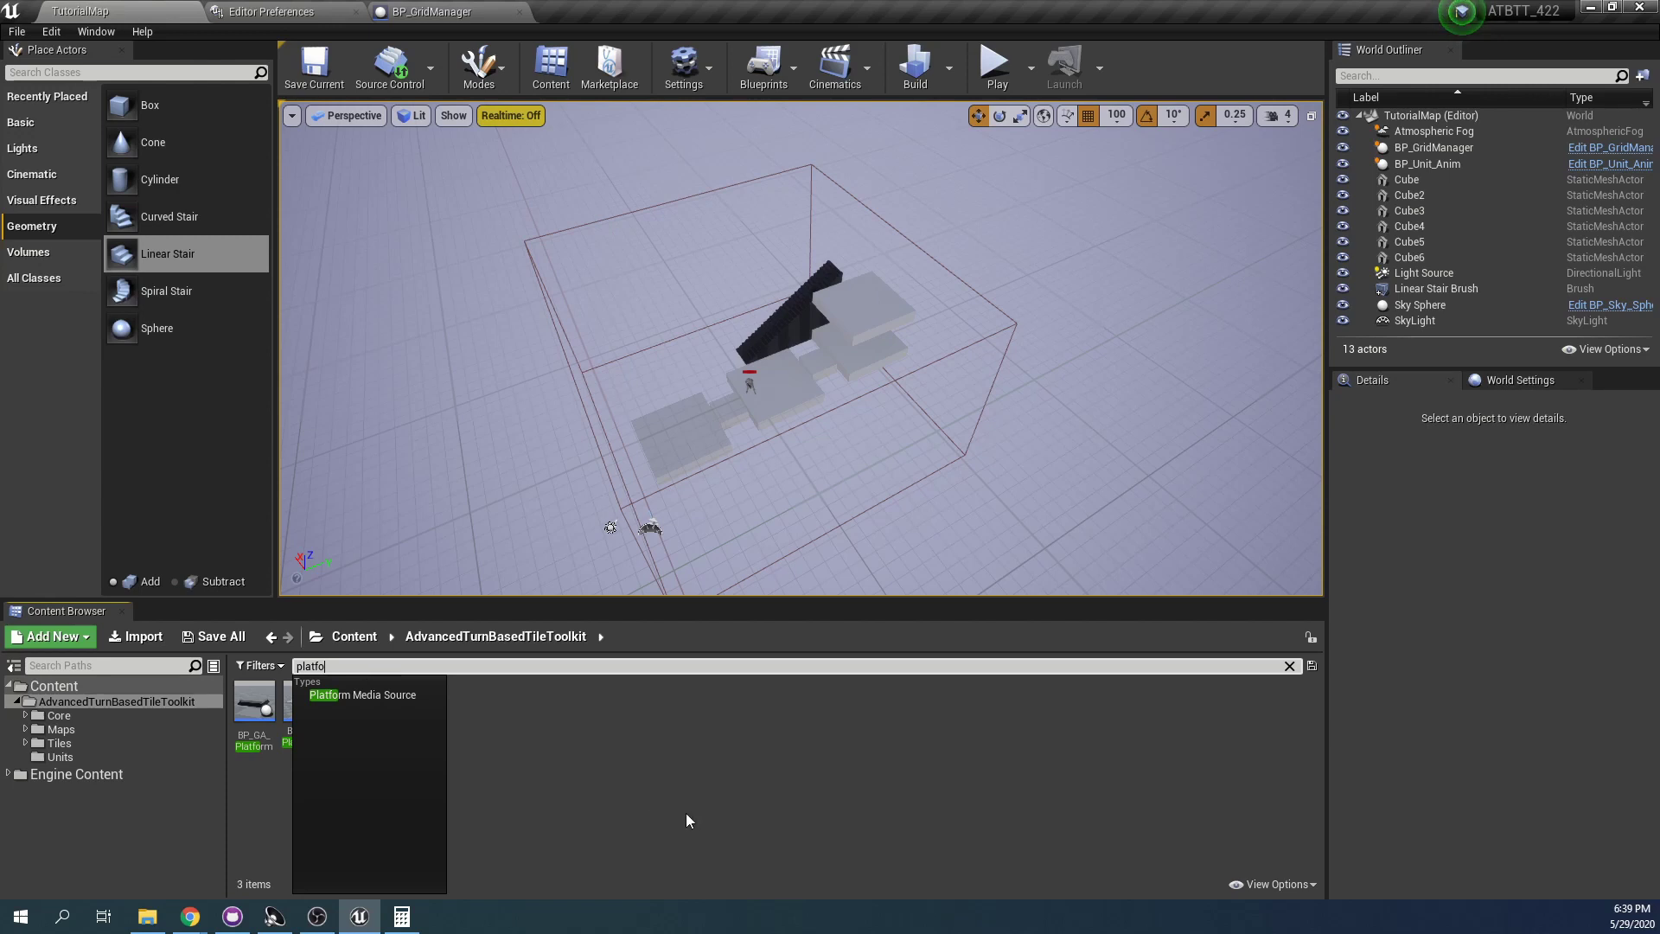
left_click(684, 813)
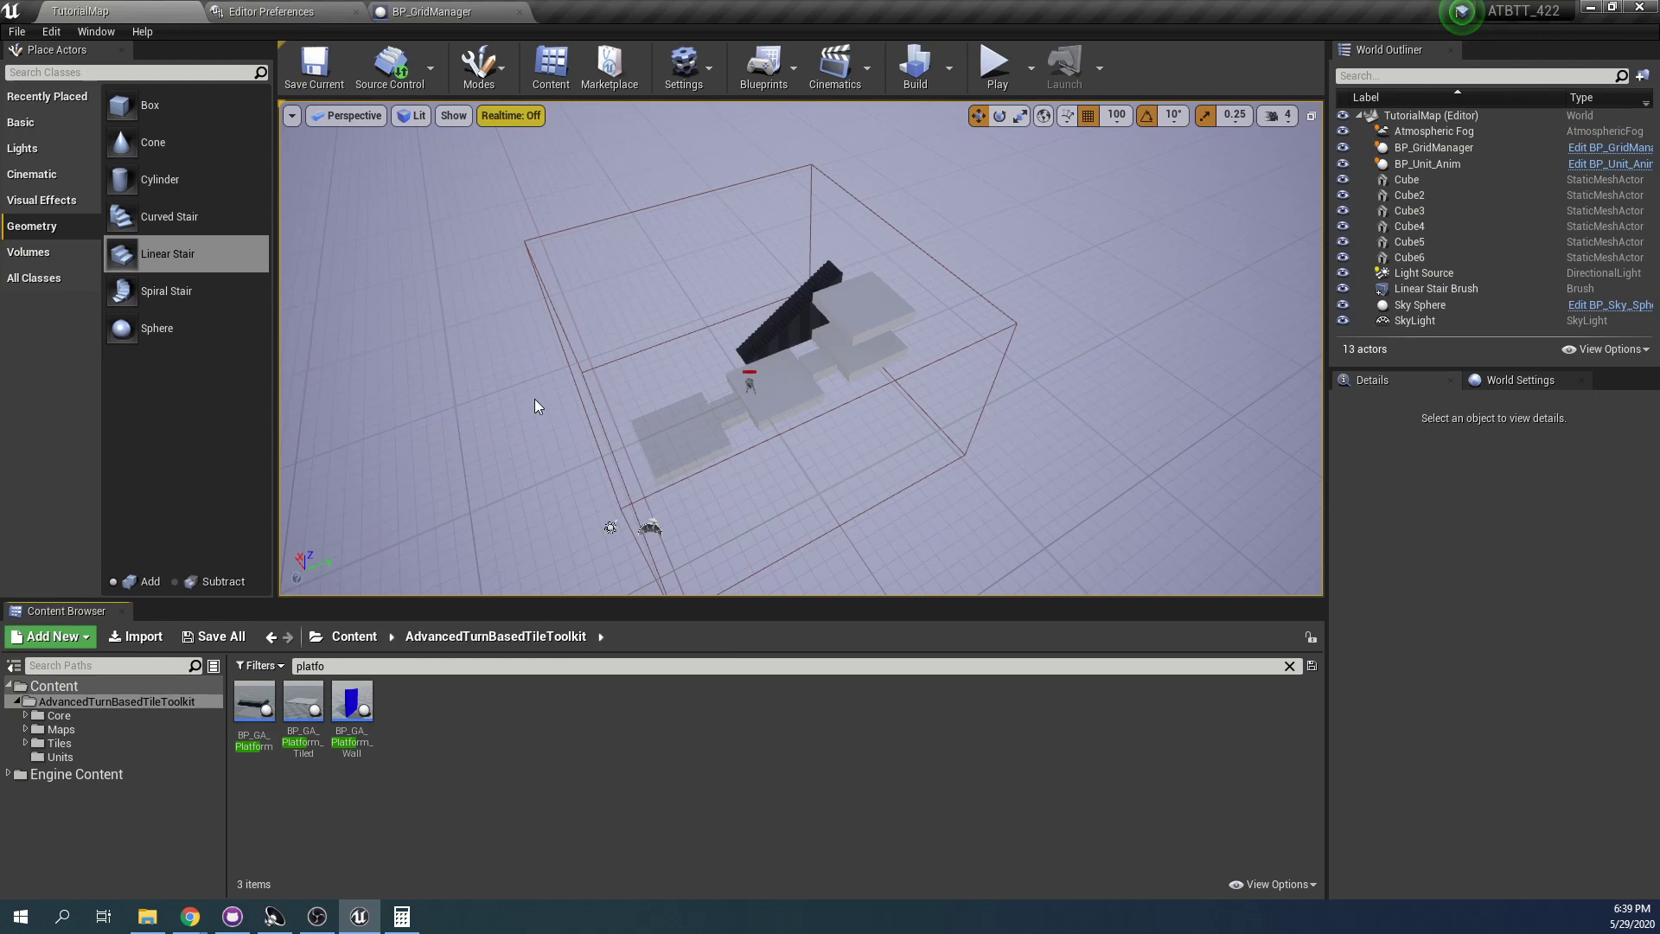
left_click(1117, 115)
left_click(1124, 256)
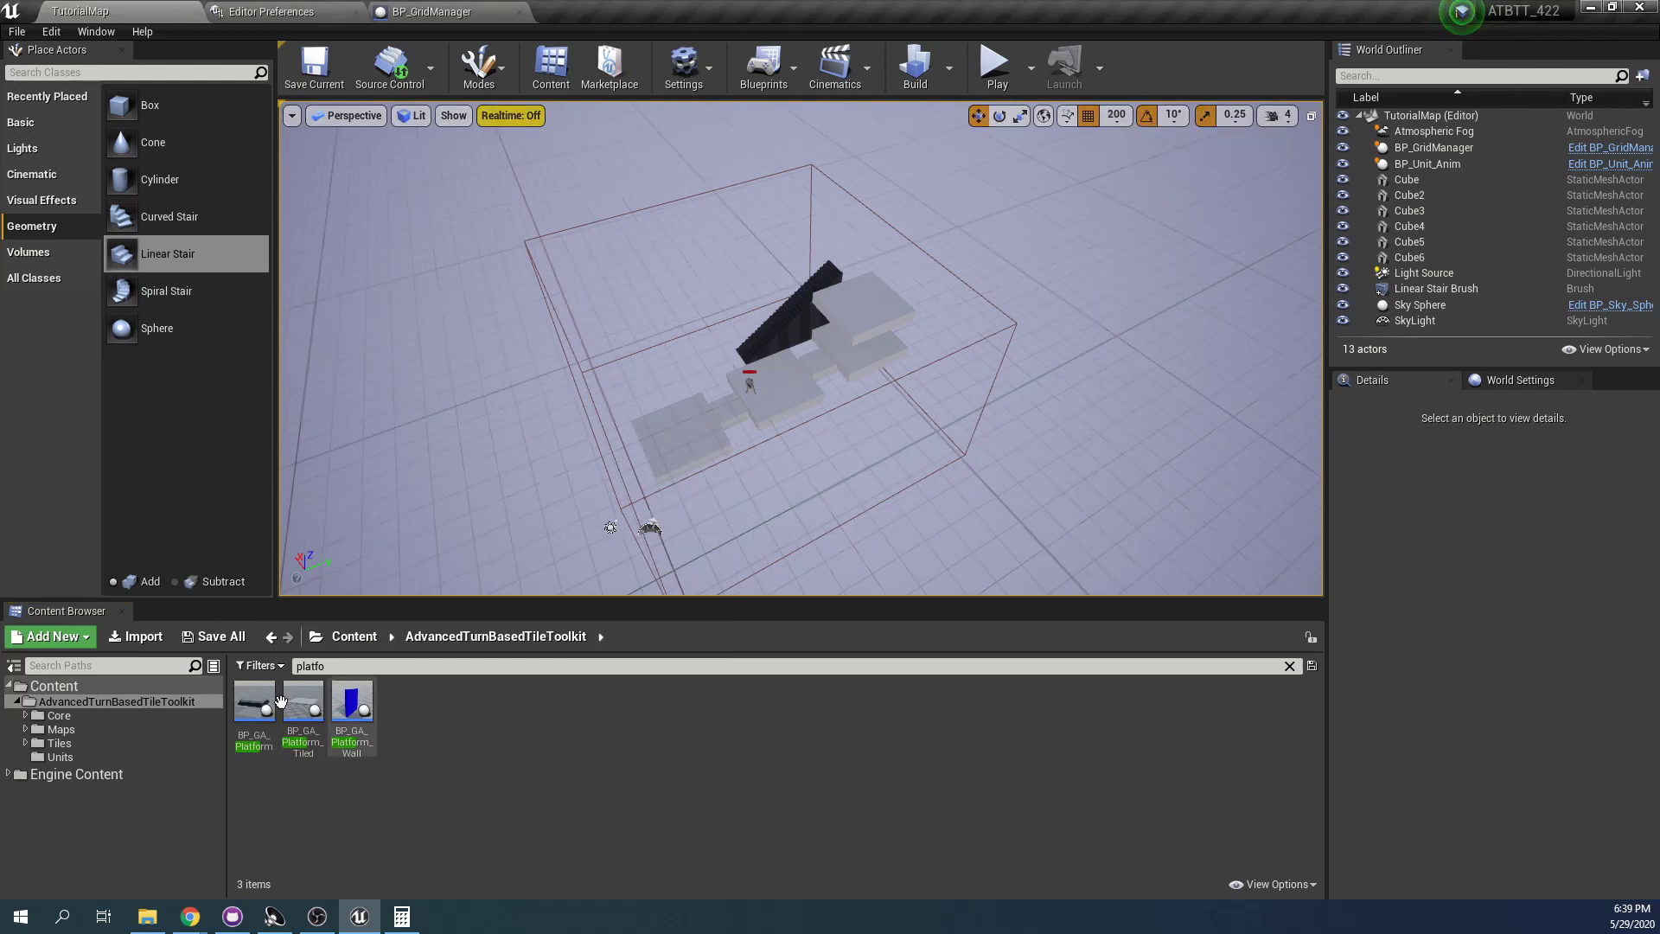
left_click_drag(304, 707, 837, 362)
Delete the raised cube platform and move BP_GA_Platform_Tiled up into its place
scroll(945, 226, "up", 10)
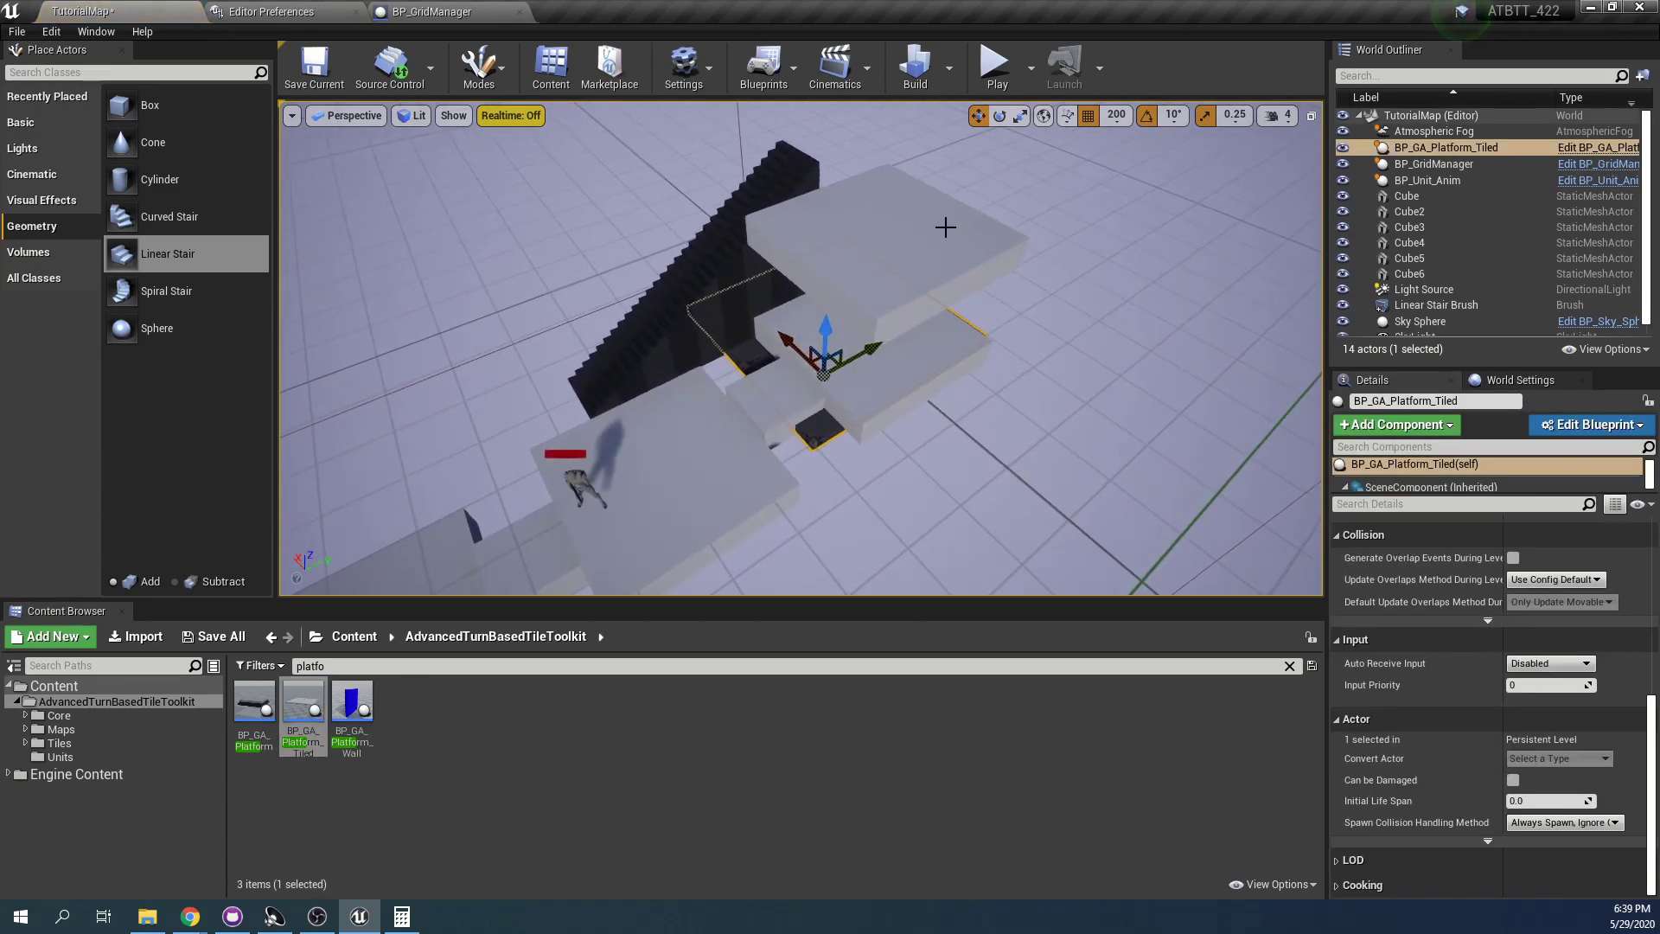
left_click(944, 227)
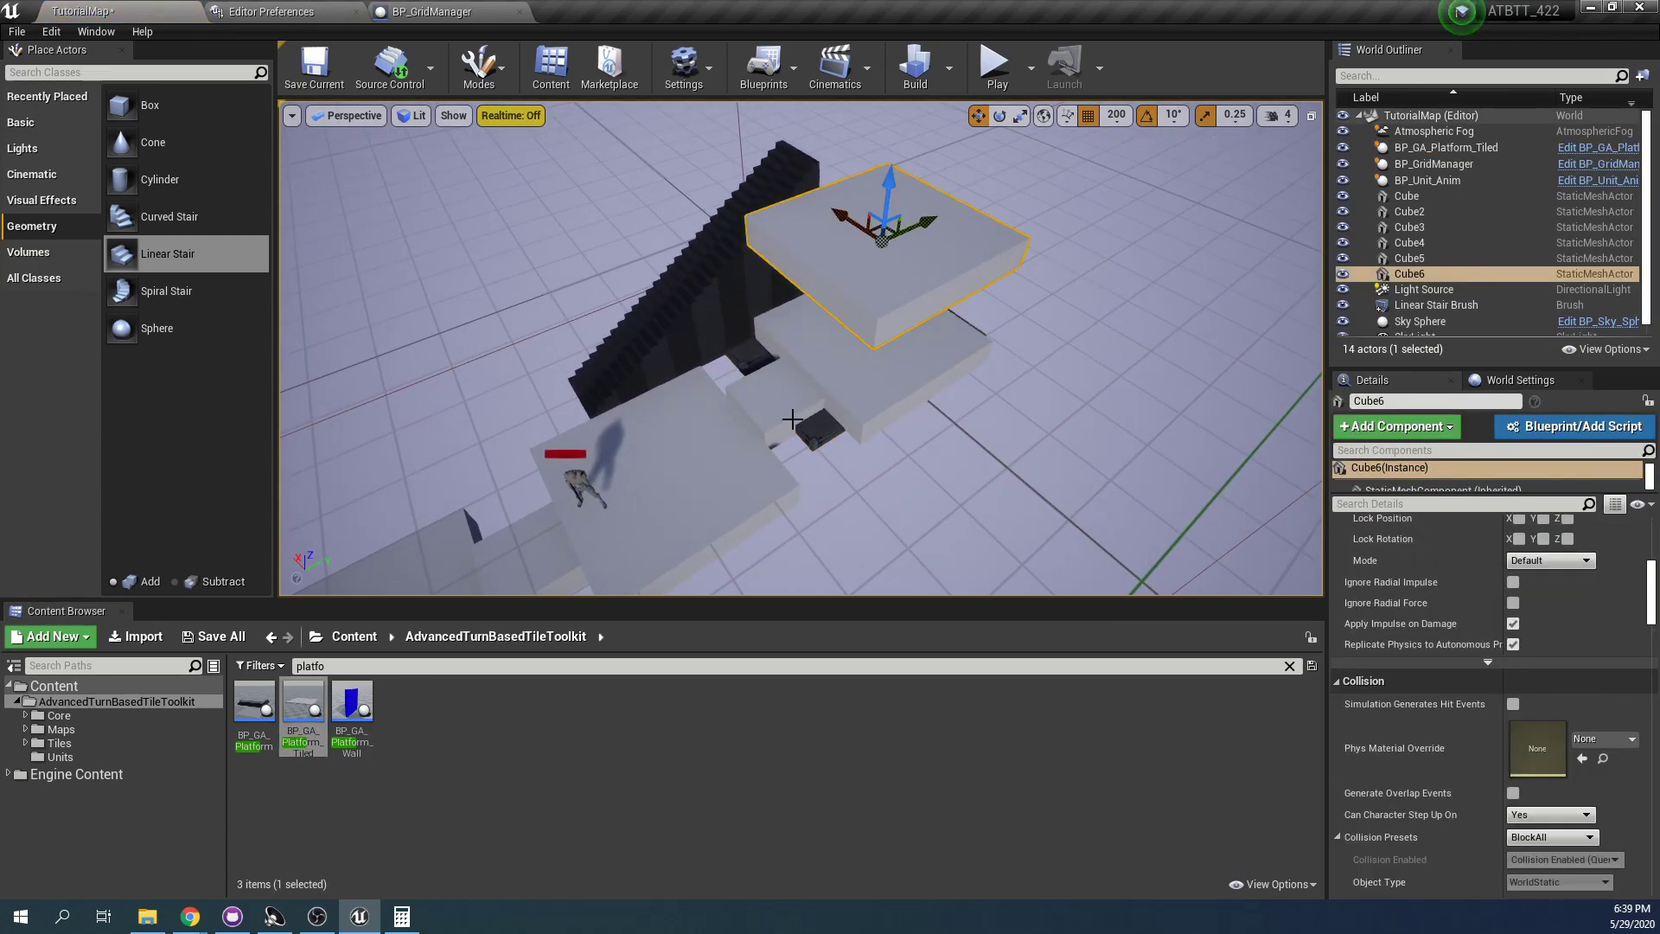
key("Delete")
left_click(821, 363)
left_click_drag(825, 337, 894, 192)
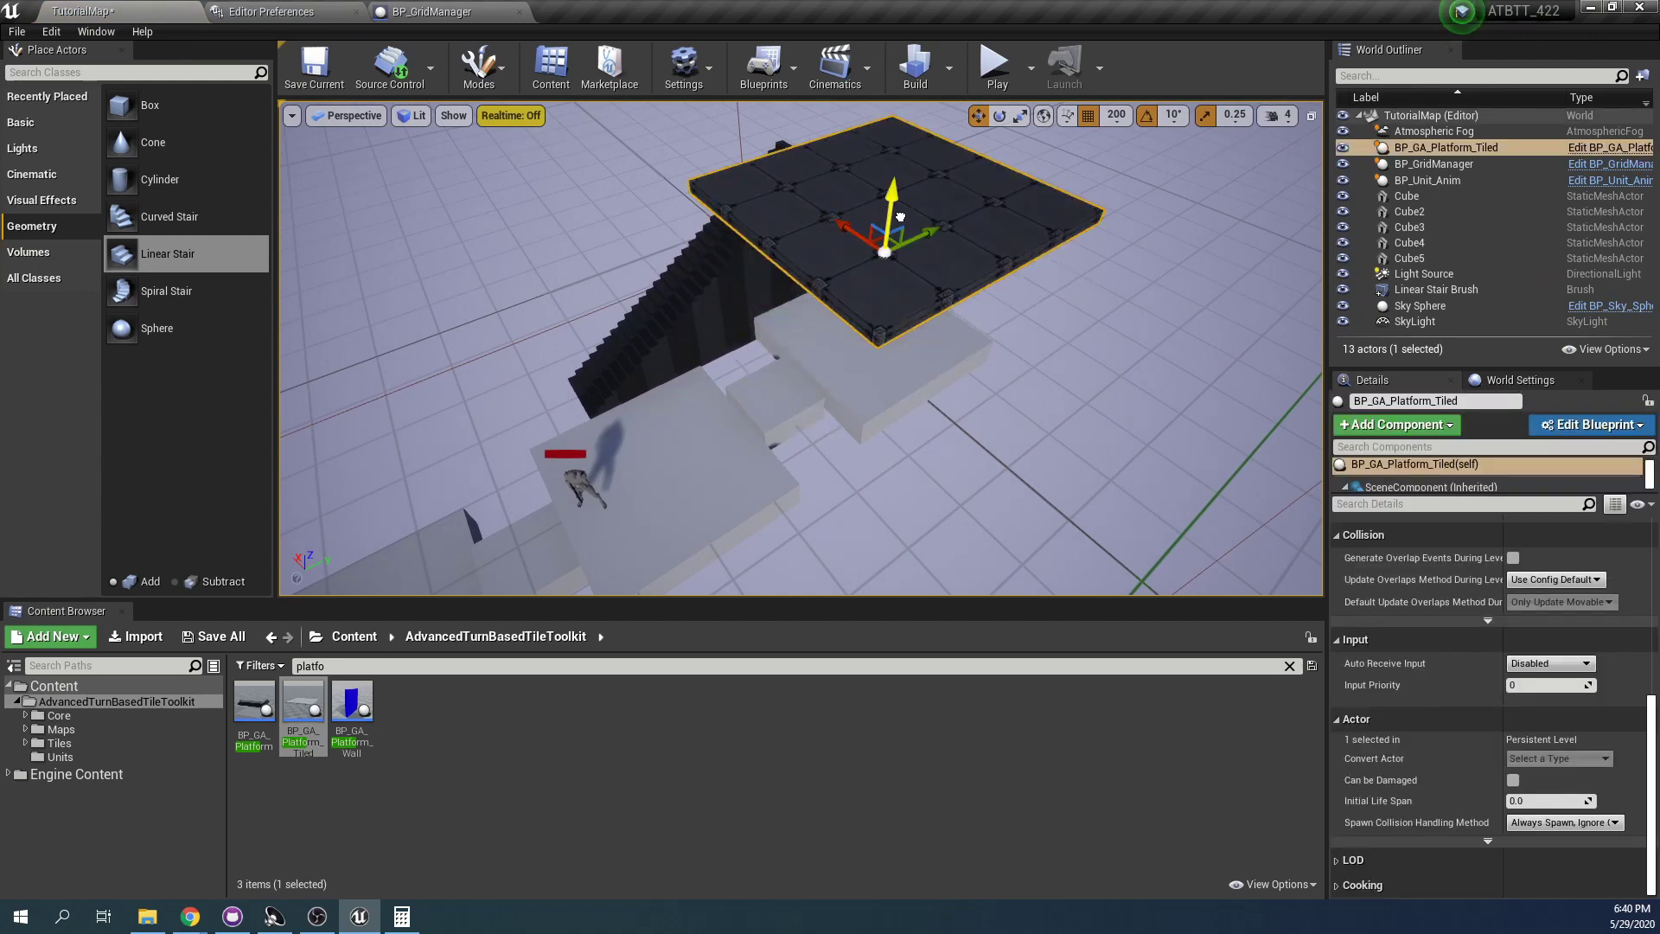
Set the position grid snap to 100 and lower the tiled platform by one snap increment toward the top of the stairs
right_click_drag(894, 192, 1134, 83)
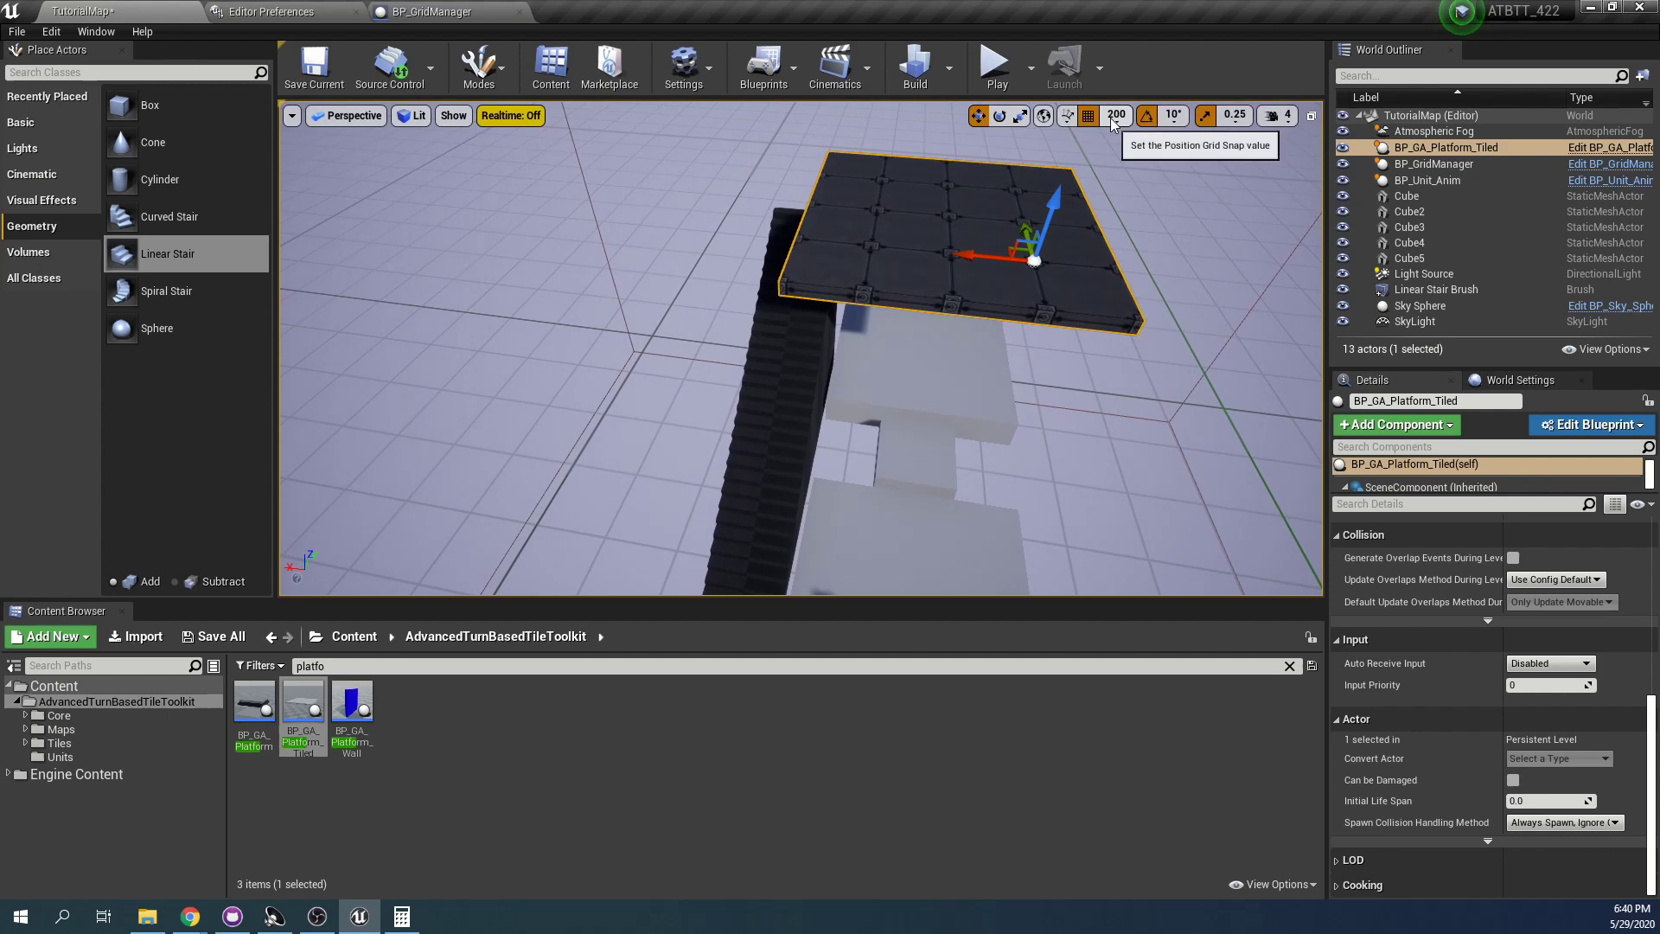
left_click(1115, 115)
left_click(1132, 232)
left_click_drag(1054, 194, 1050, 225)
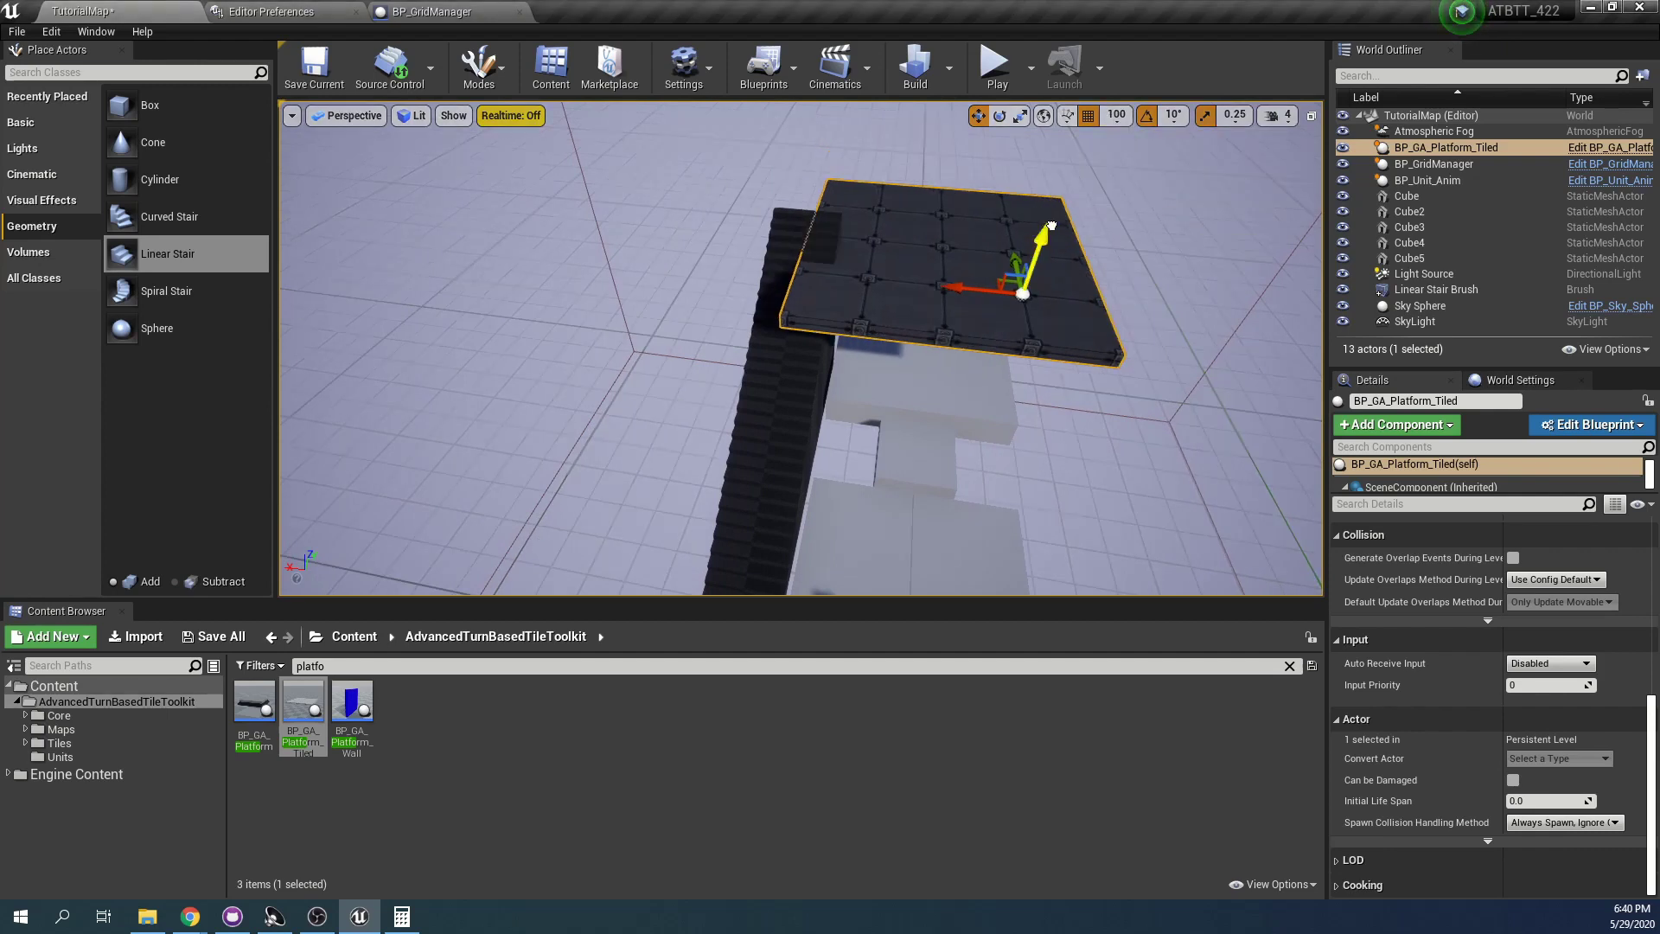
Shift the tiled platform one snap increment away from the stairs and briefly play-test the level
left_click_drag(955, 287, 984, 291)
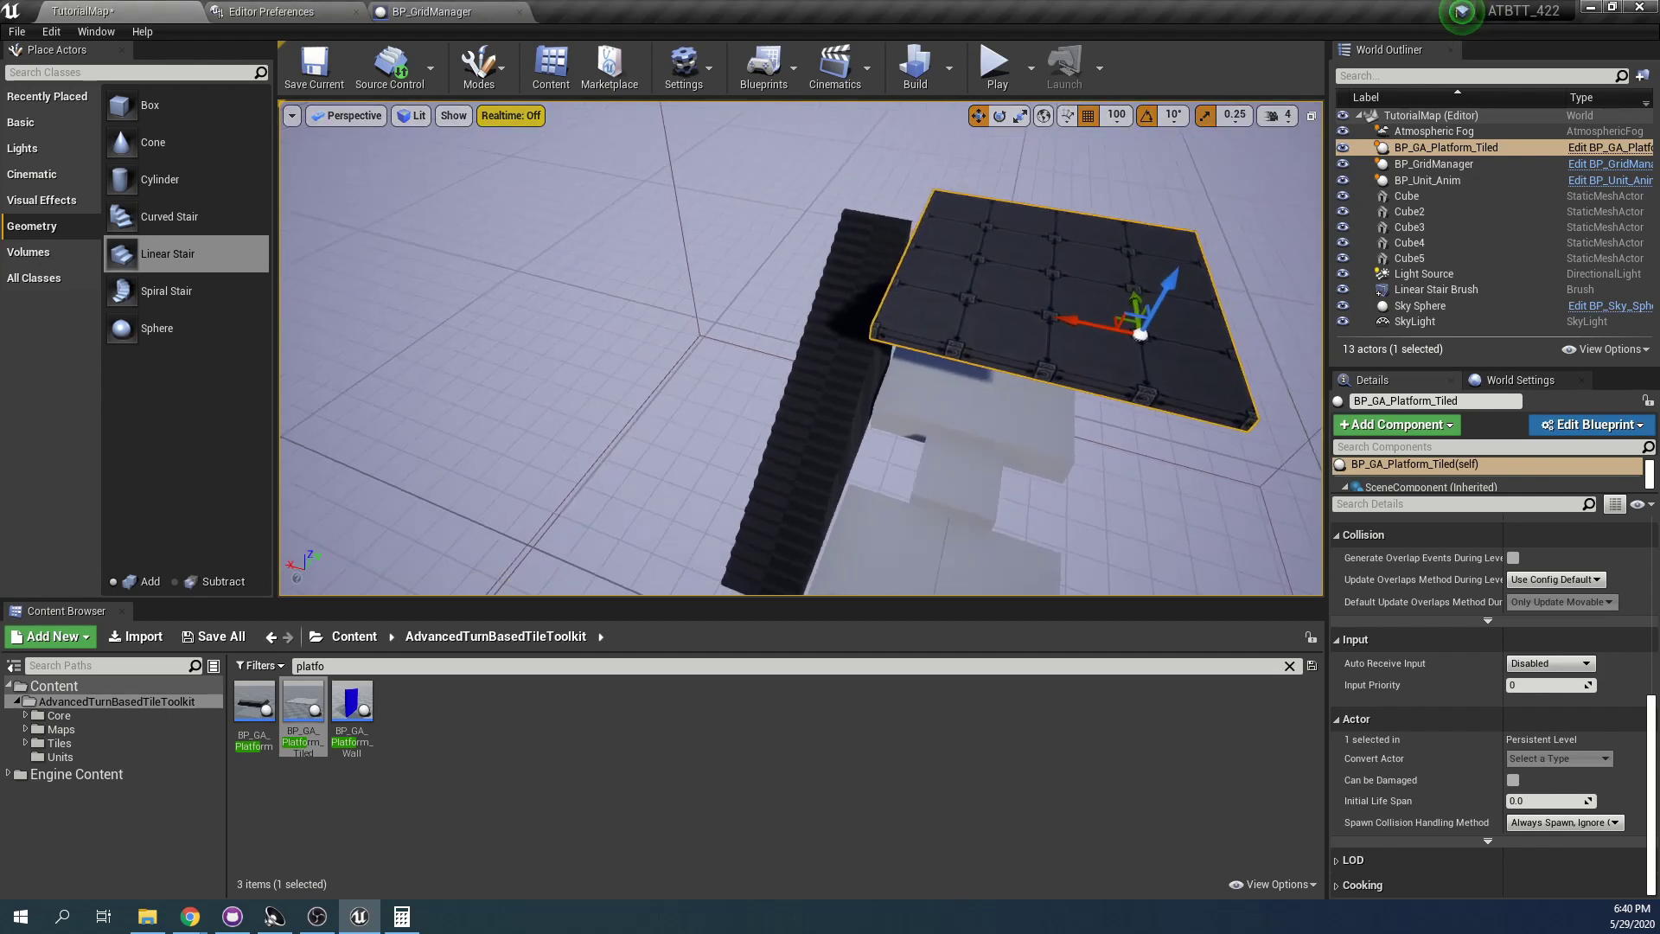
left_click(994, 64)
scroll(1024, 398, "down", 5)
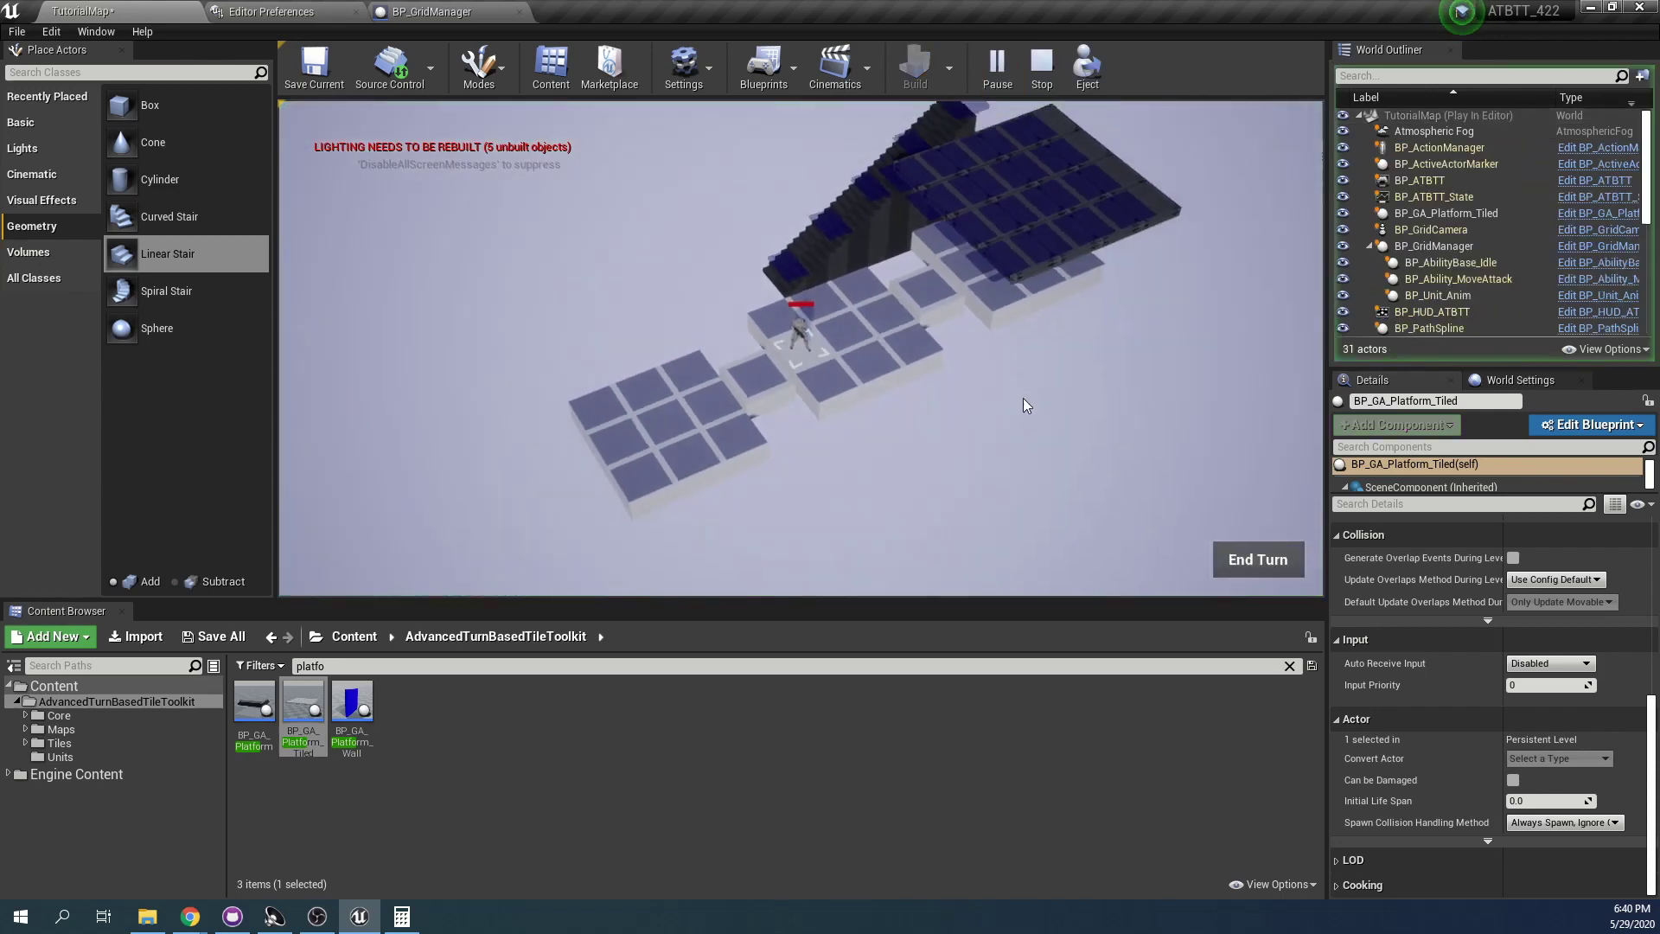
key("Escape")
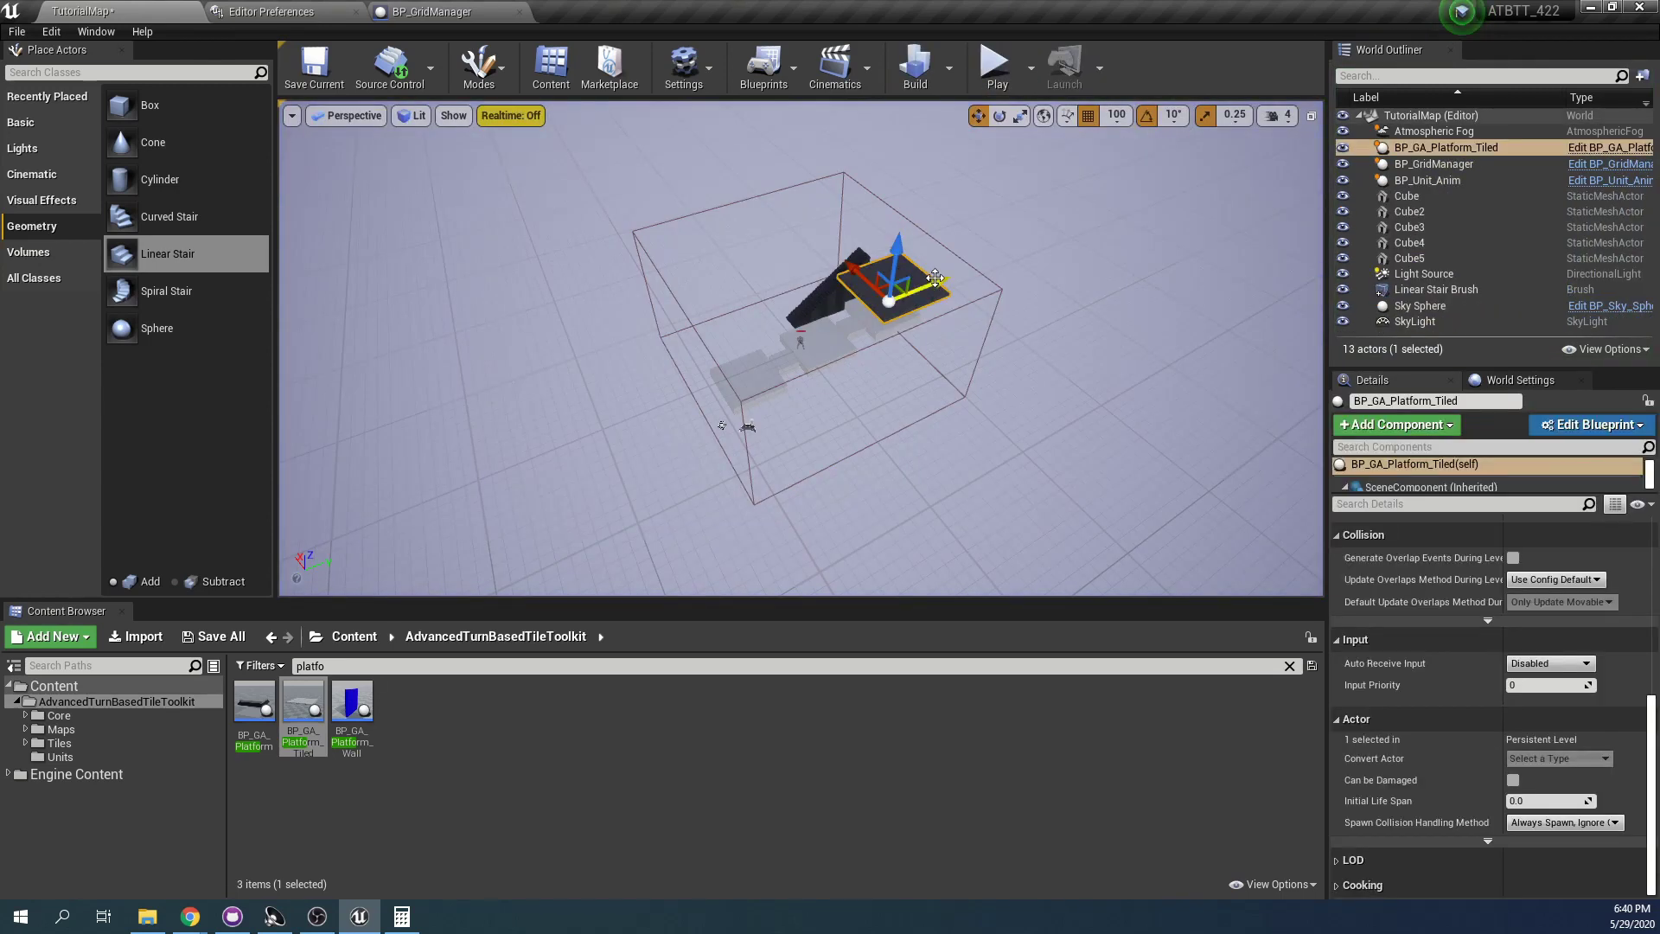
Play-test again and examine the unit's movement paths and reachable tiles on the lower platforms beneath the tiled platform
left_click(994, 65)
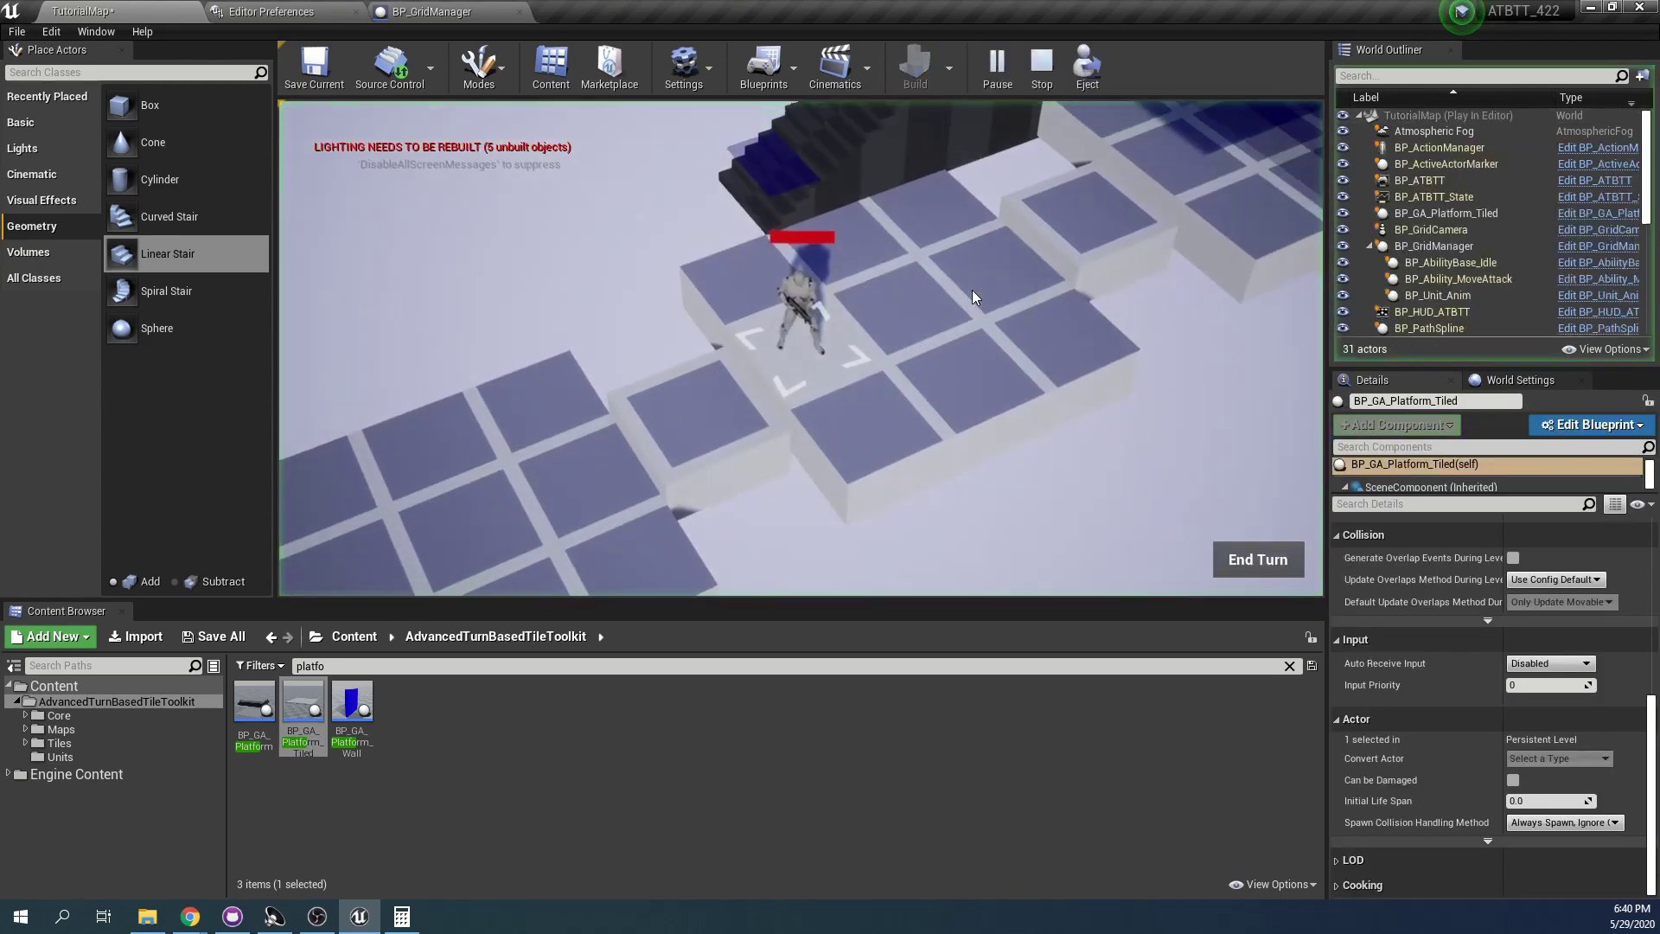
middle_click_drag(977, 437, 963, 293)
key("w")
key("s")
scroll(869, 319, "up", 5)
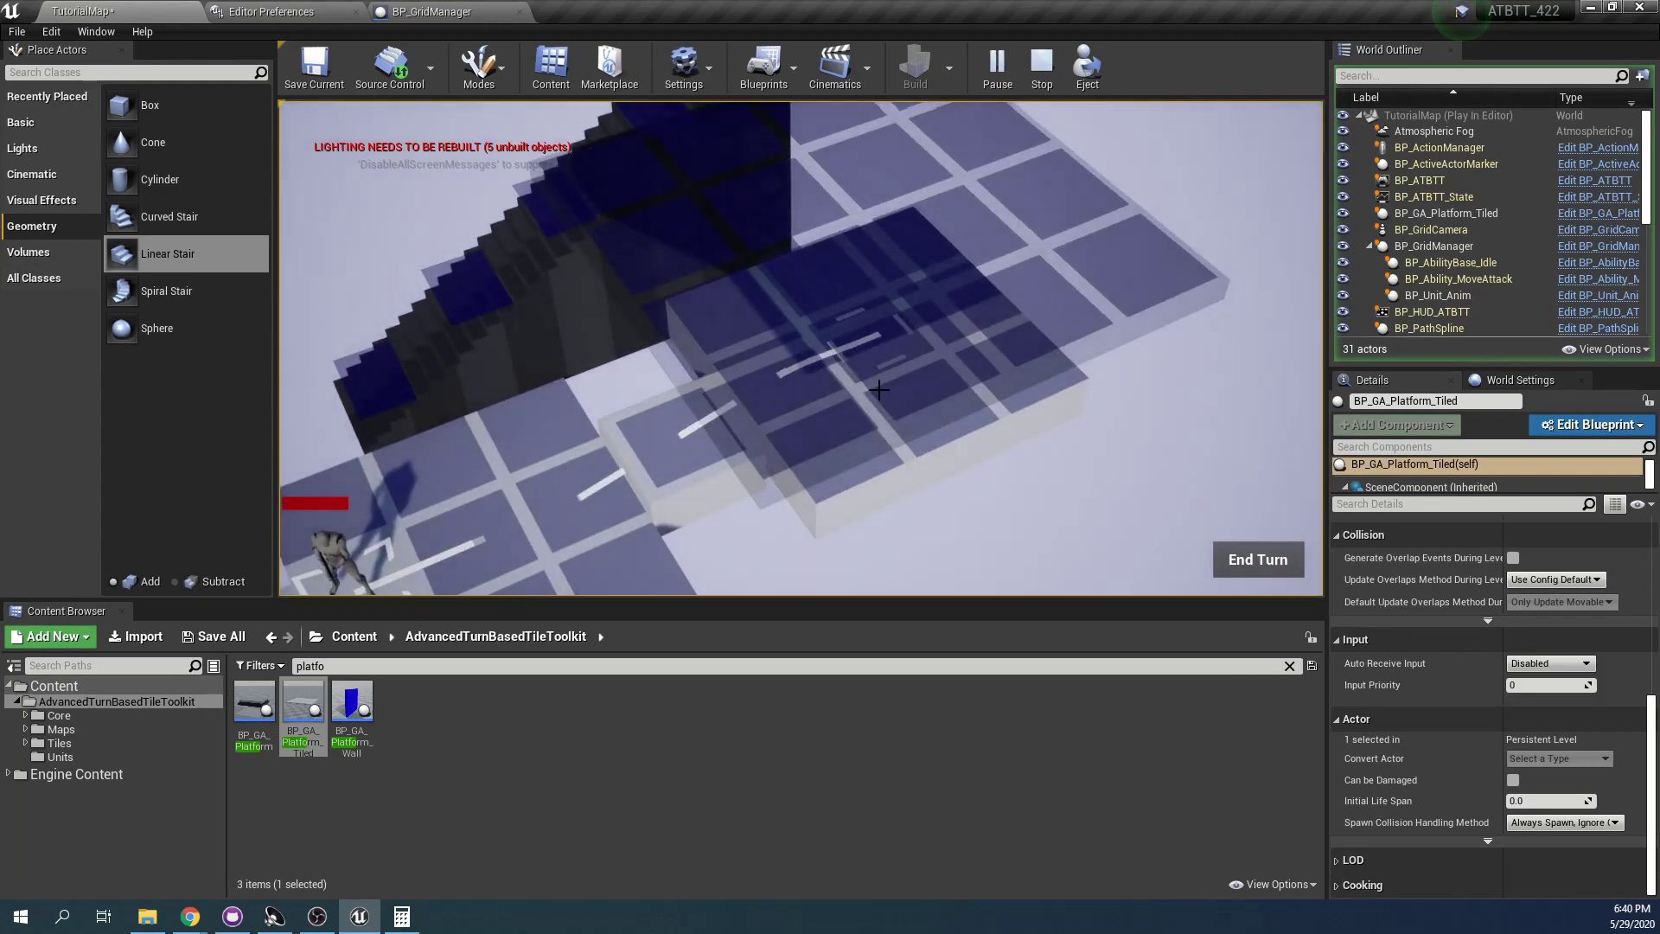
key("q")
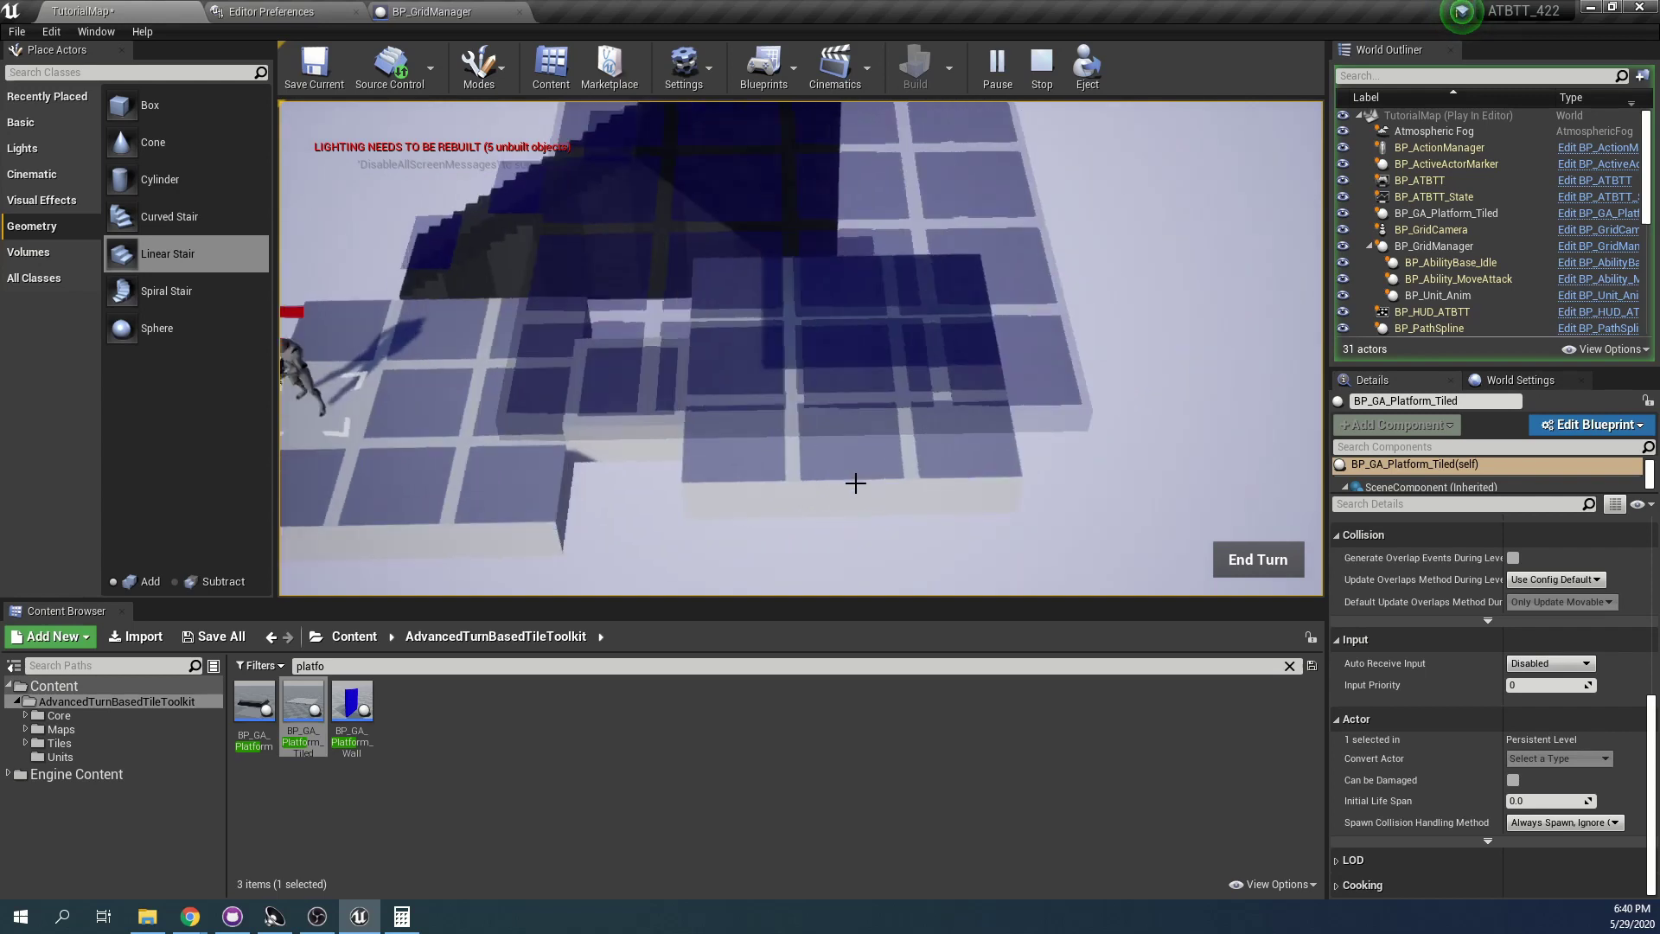
scroll(847, 383, "down", 5)
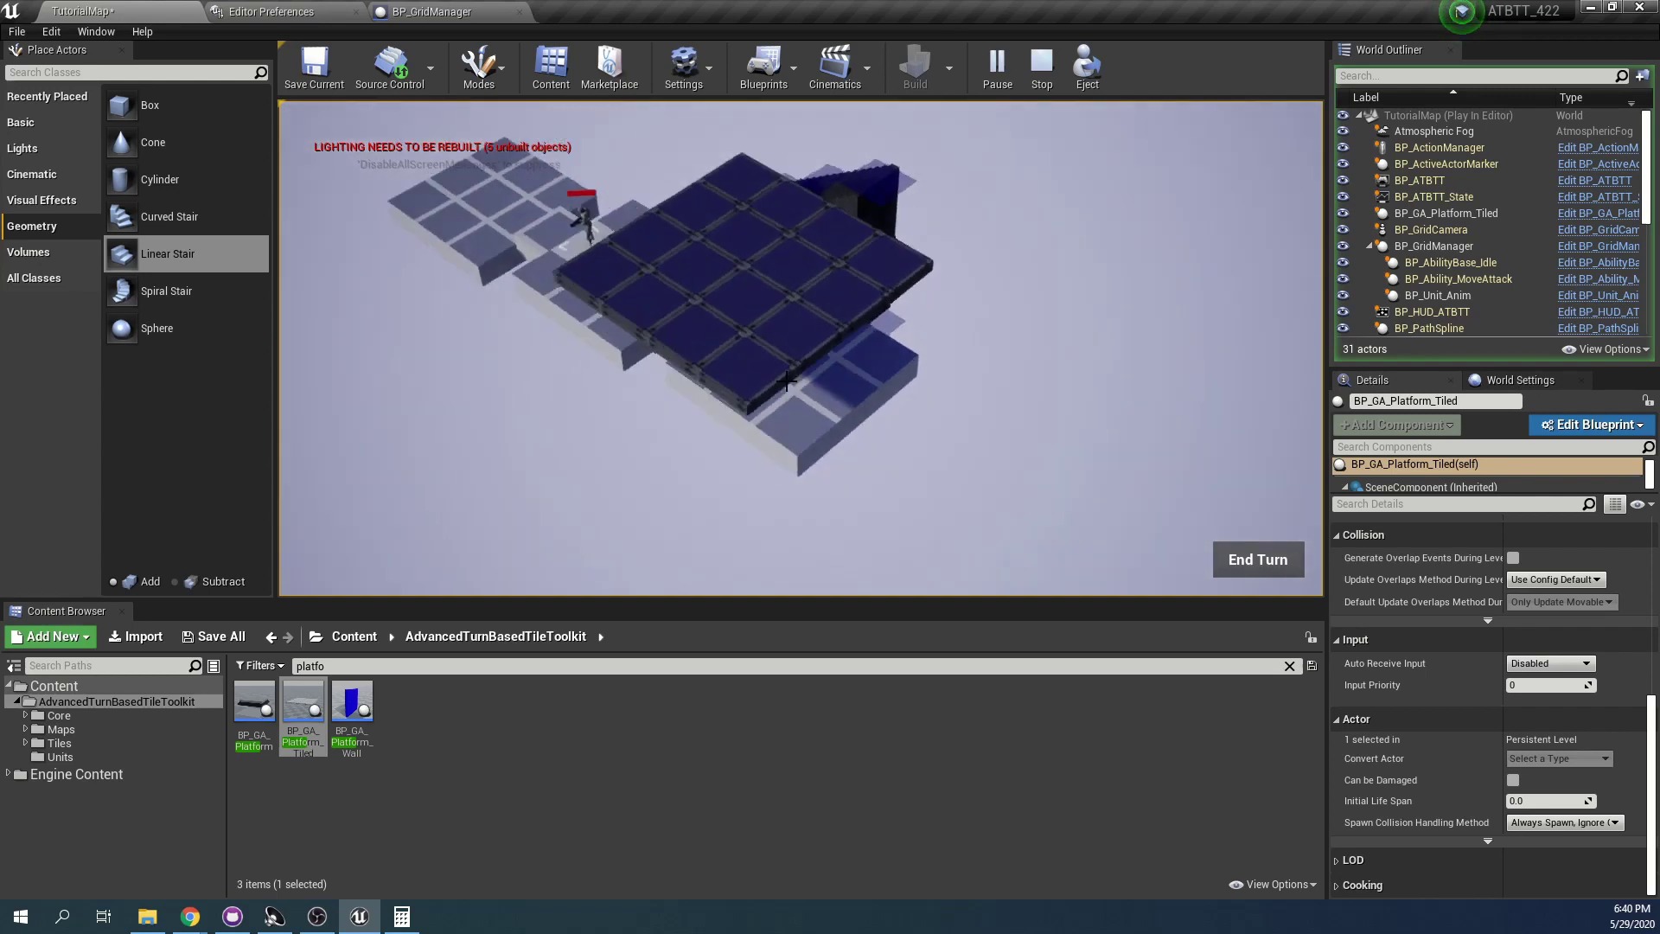
key("q")
scroll(873, 316, "up", 3)
scroll(873, 316, "up", 3)
key("q")
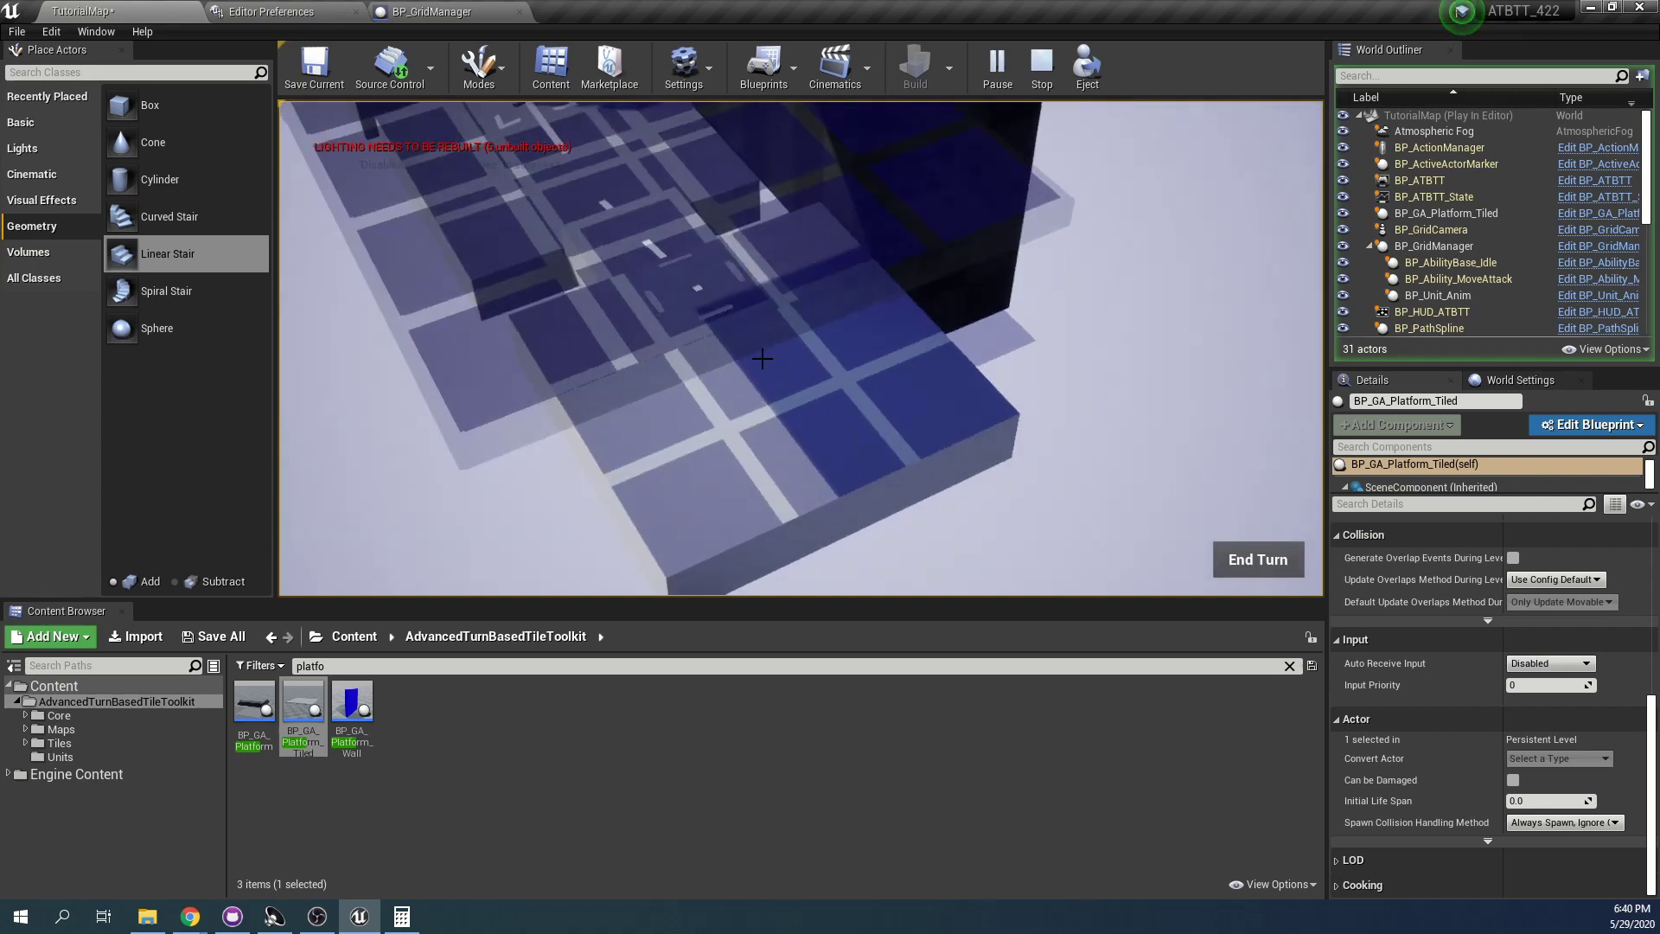
Examine the stairs and tiled platform from near and far and from different sides, and end the play-test
scroll(635, 246, "down", 1)
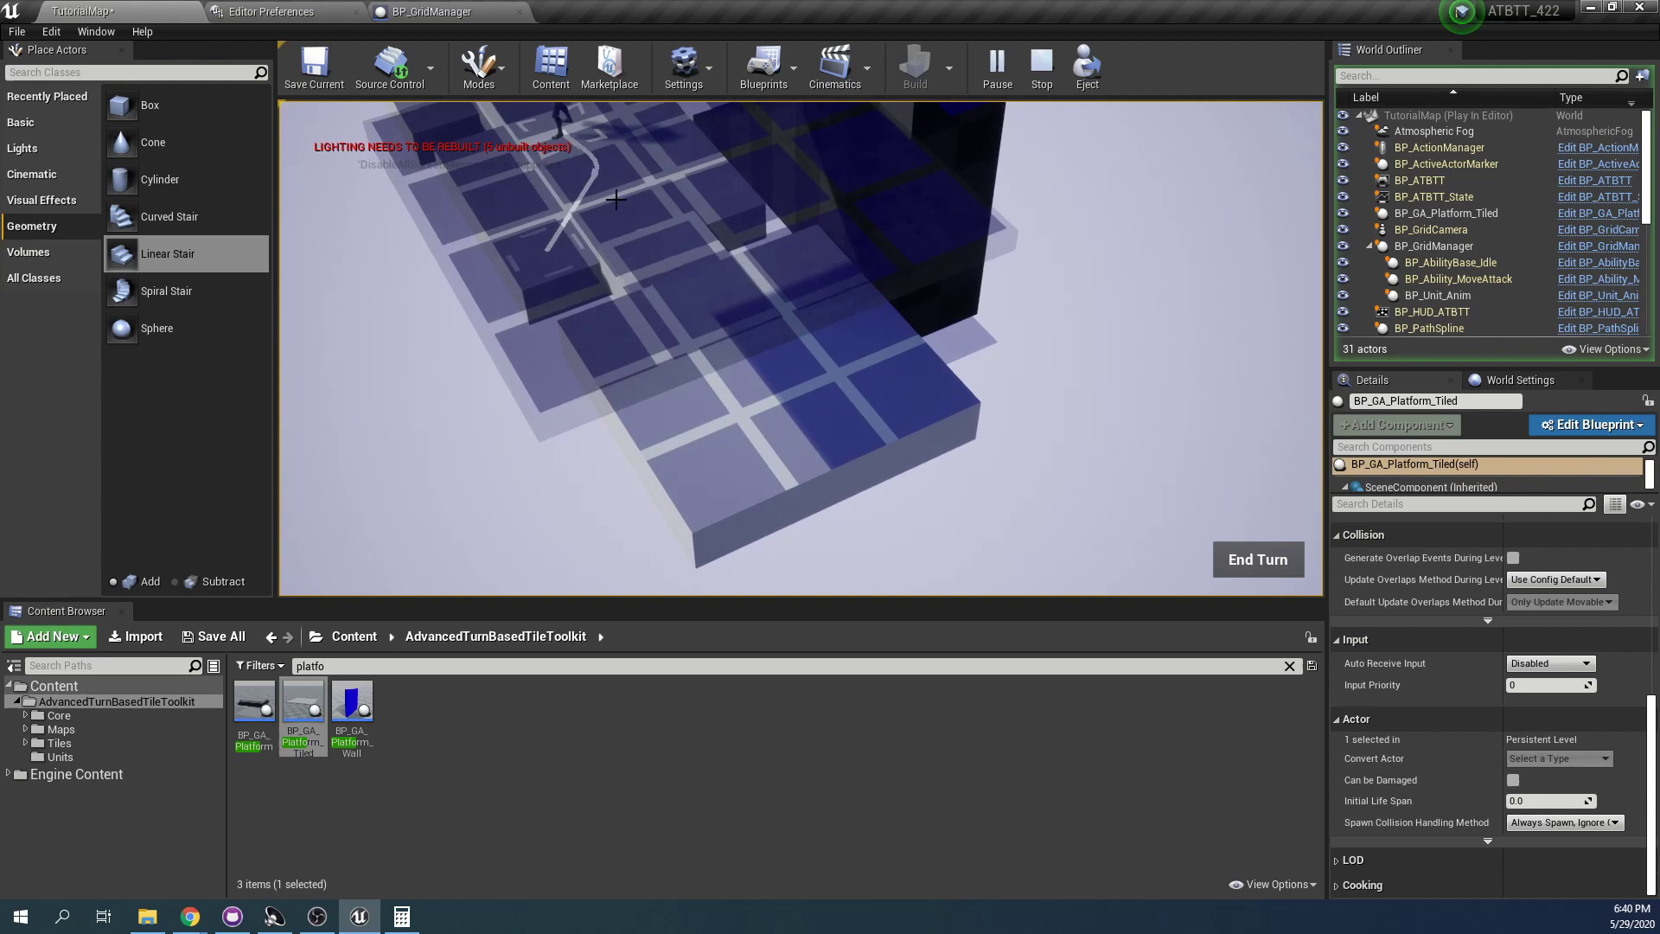
scroll(616, 199, "down", 3)
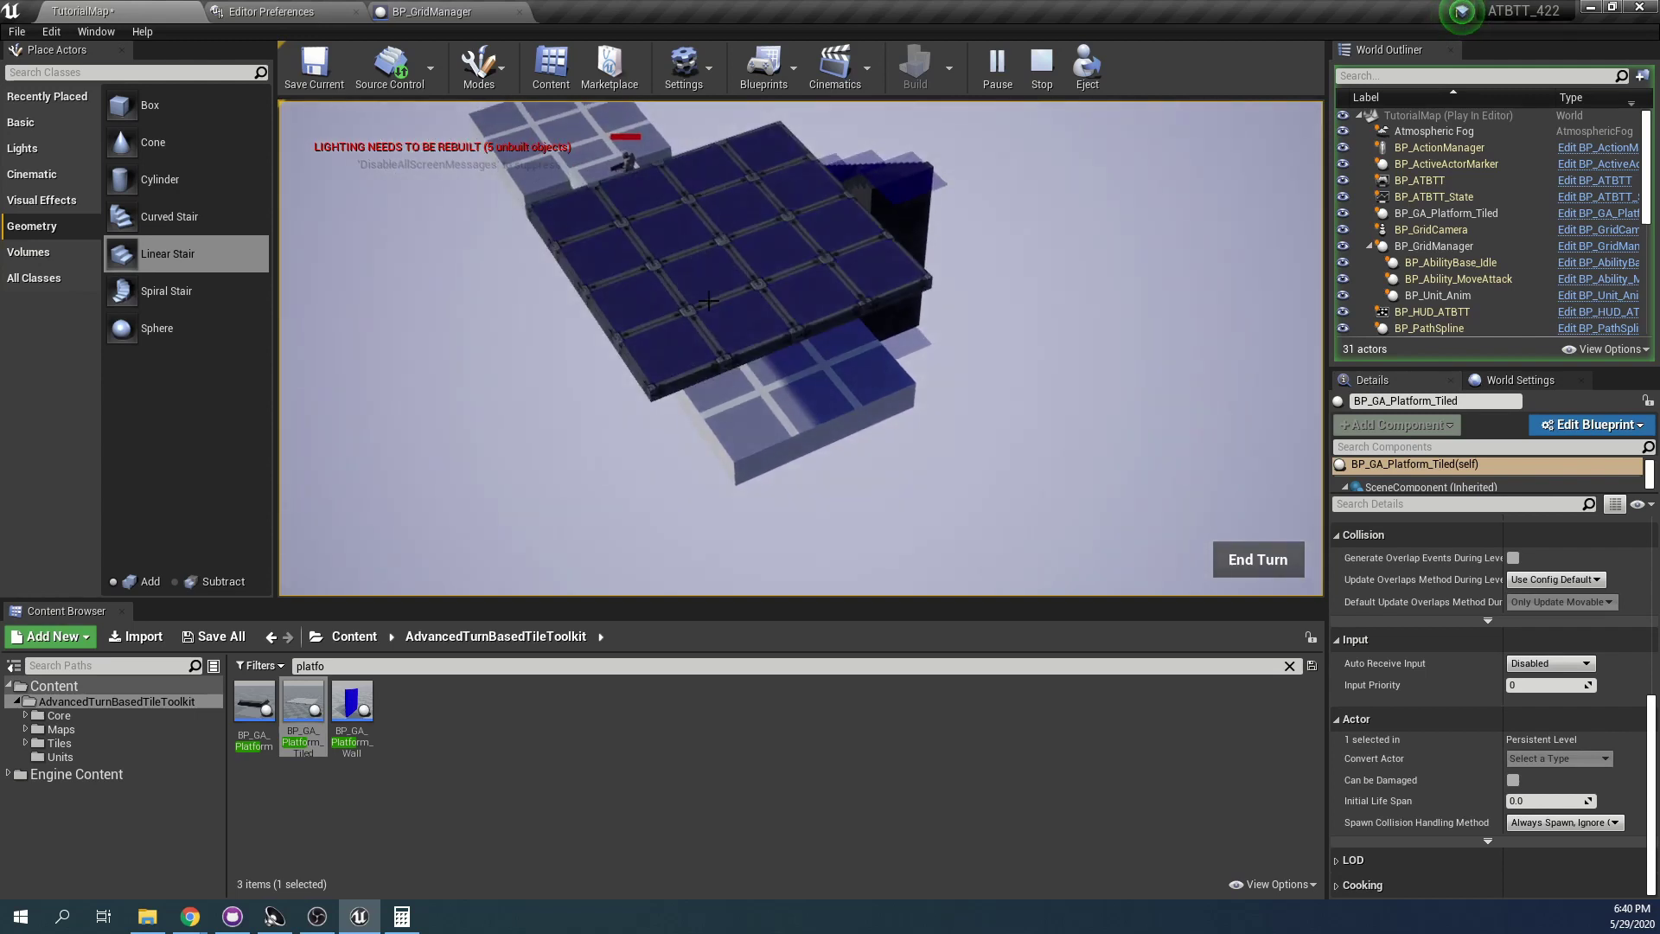
key("q")
key("a")
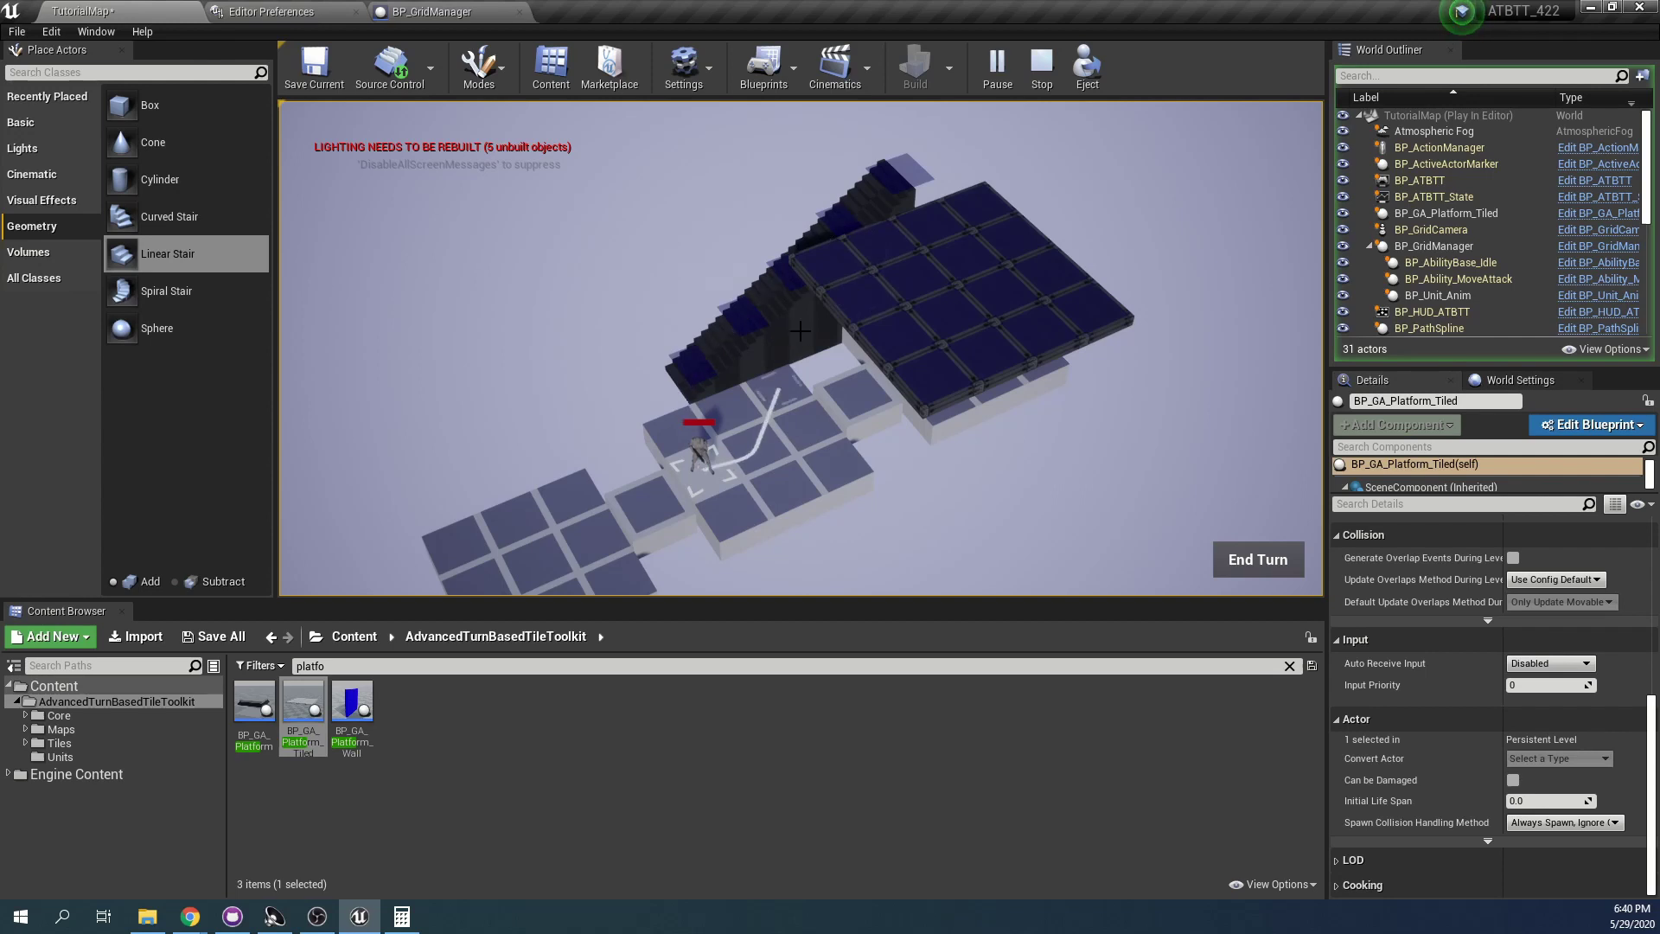
scroll(799, 332, "up", 1)
scroll(800, 331, "down", 1)
scroll(793, 430, "up", 3)
middle_click_drag(852, 418, 852, 418)
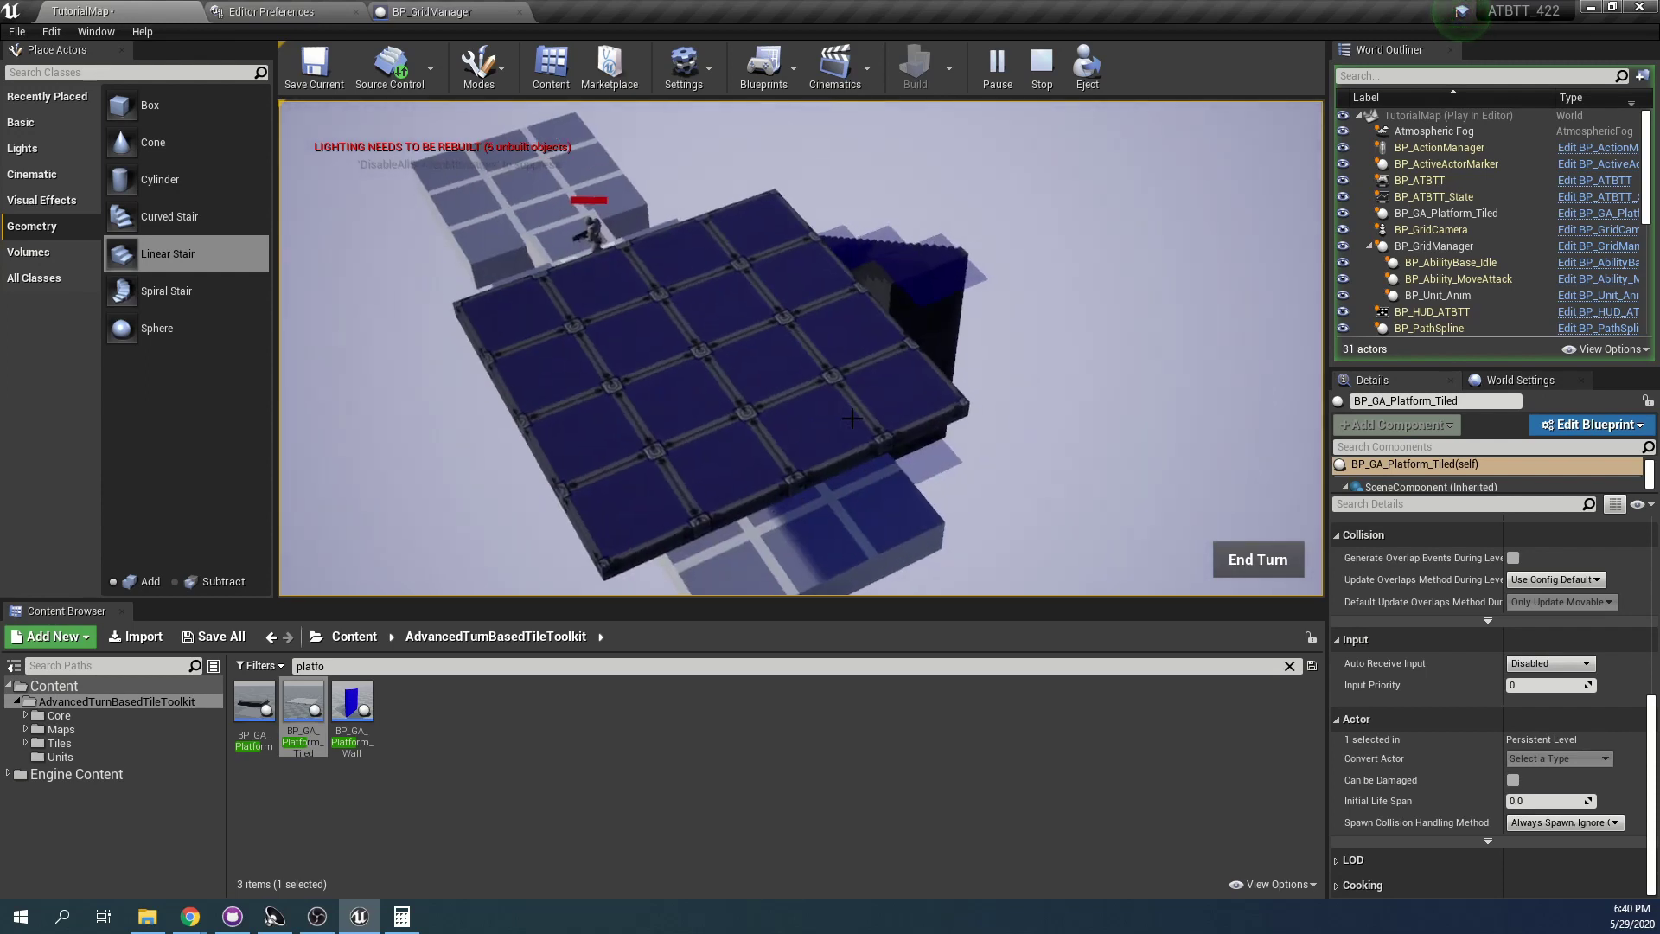
key("Escape")
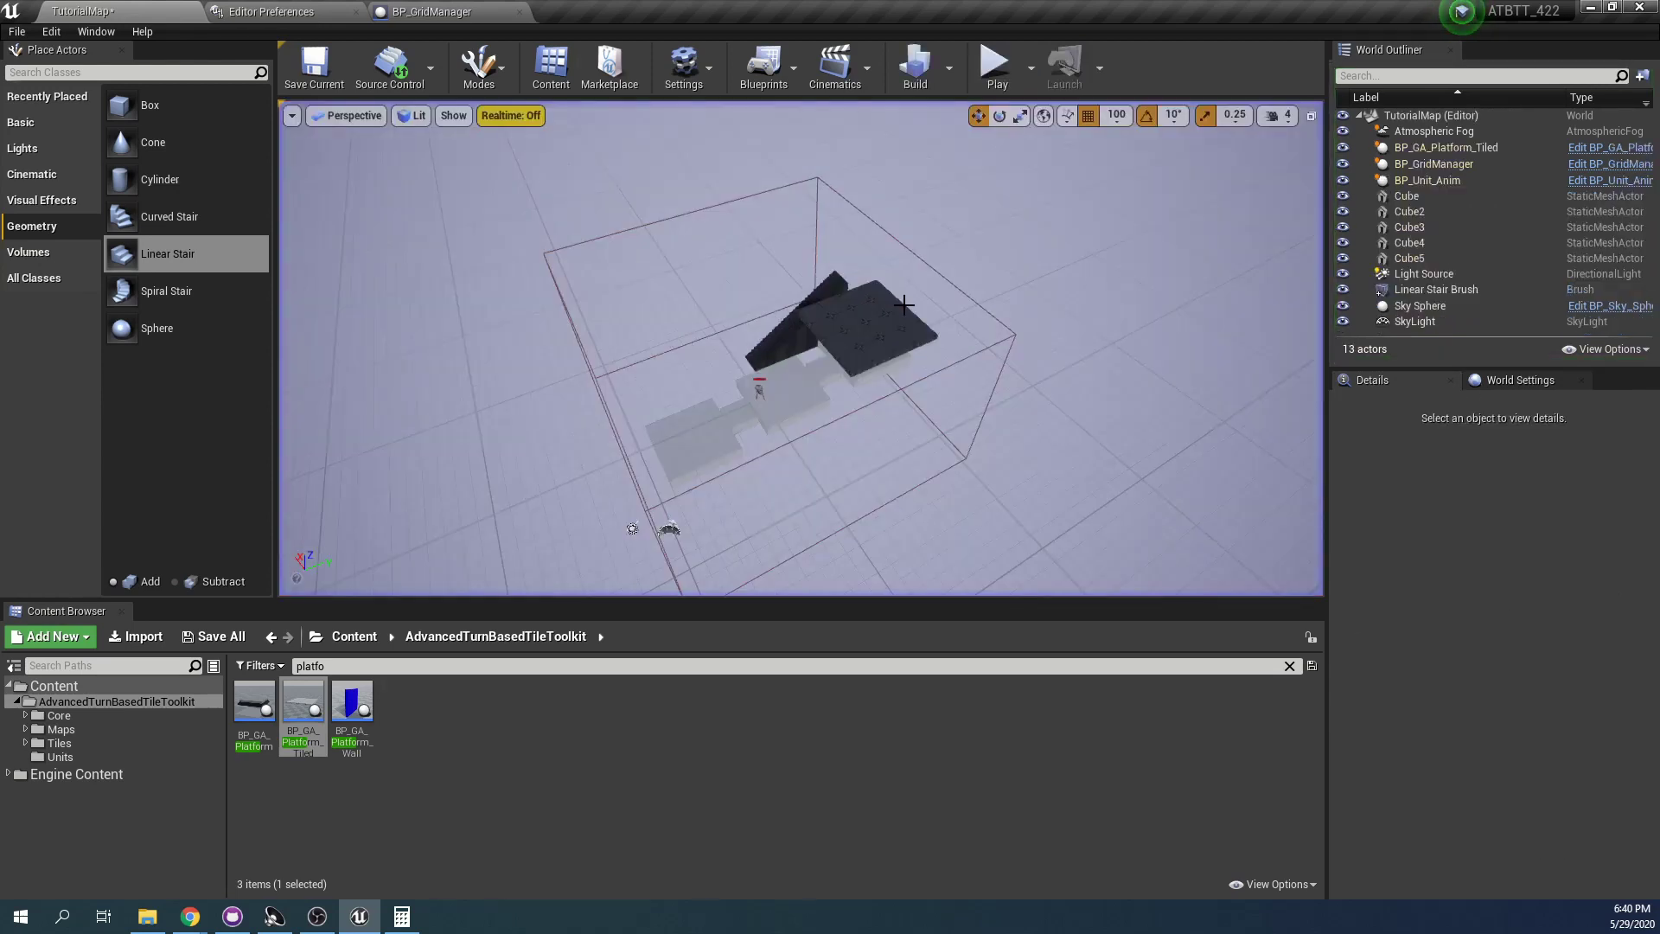
Filter the BP_GridManager details for "decal" and enable Use Decals
scroll(877, 386, "up", 5)
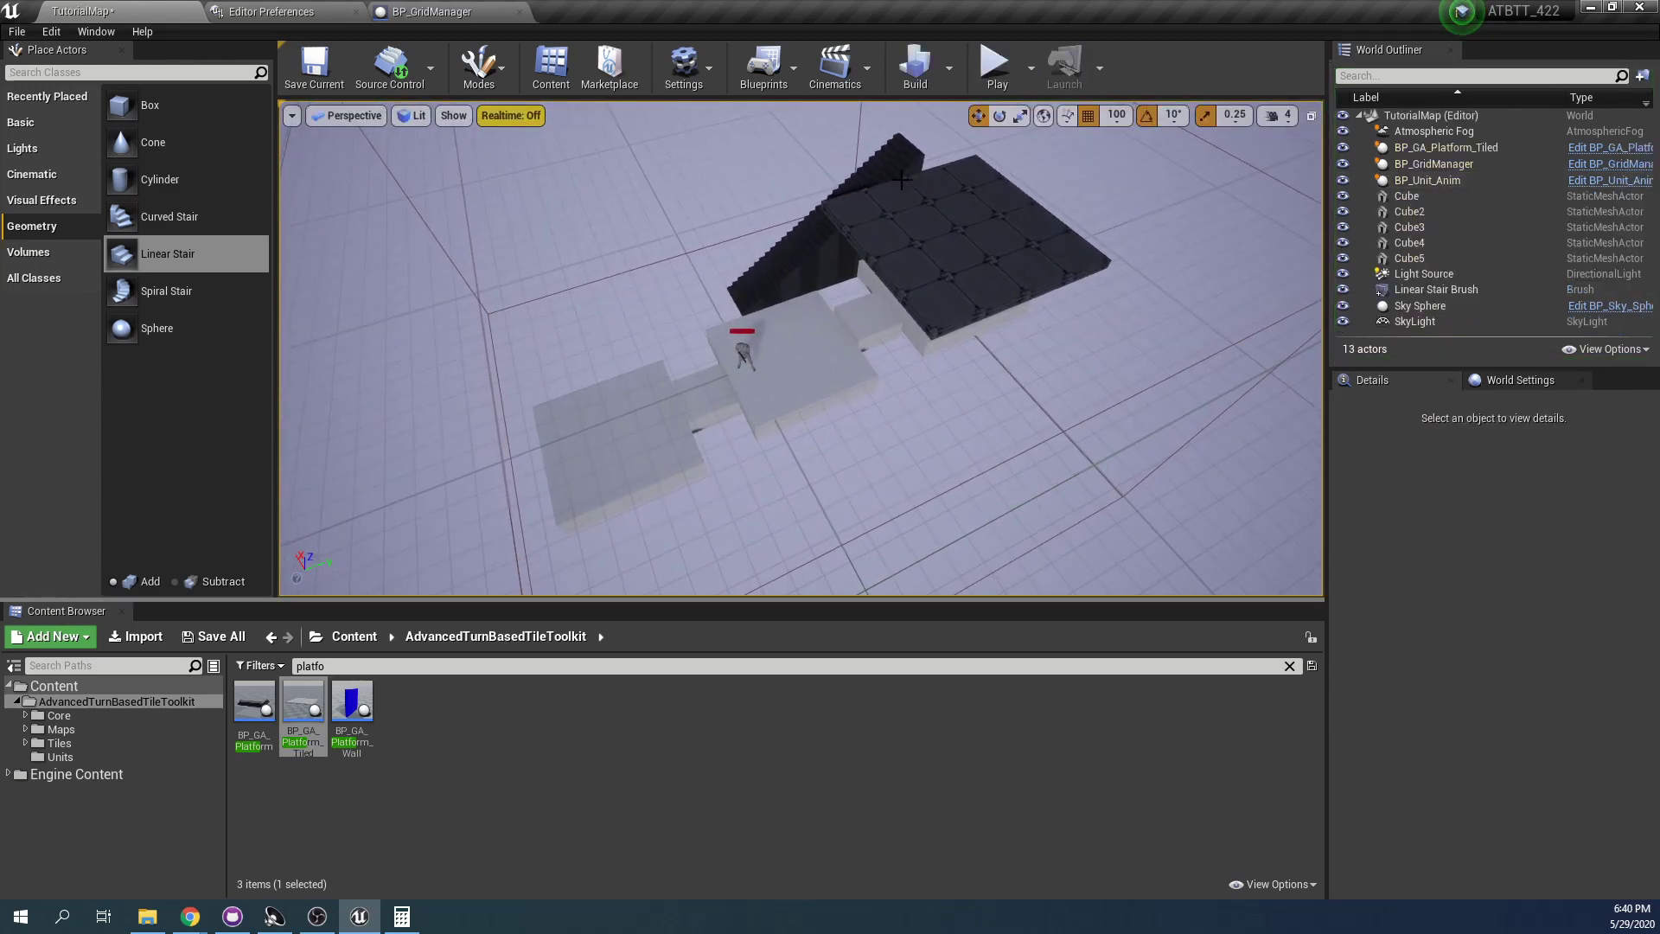
left_click(1444, 166)
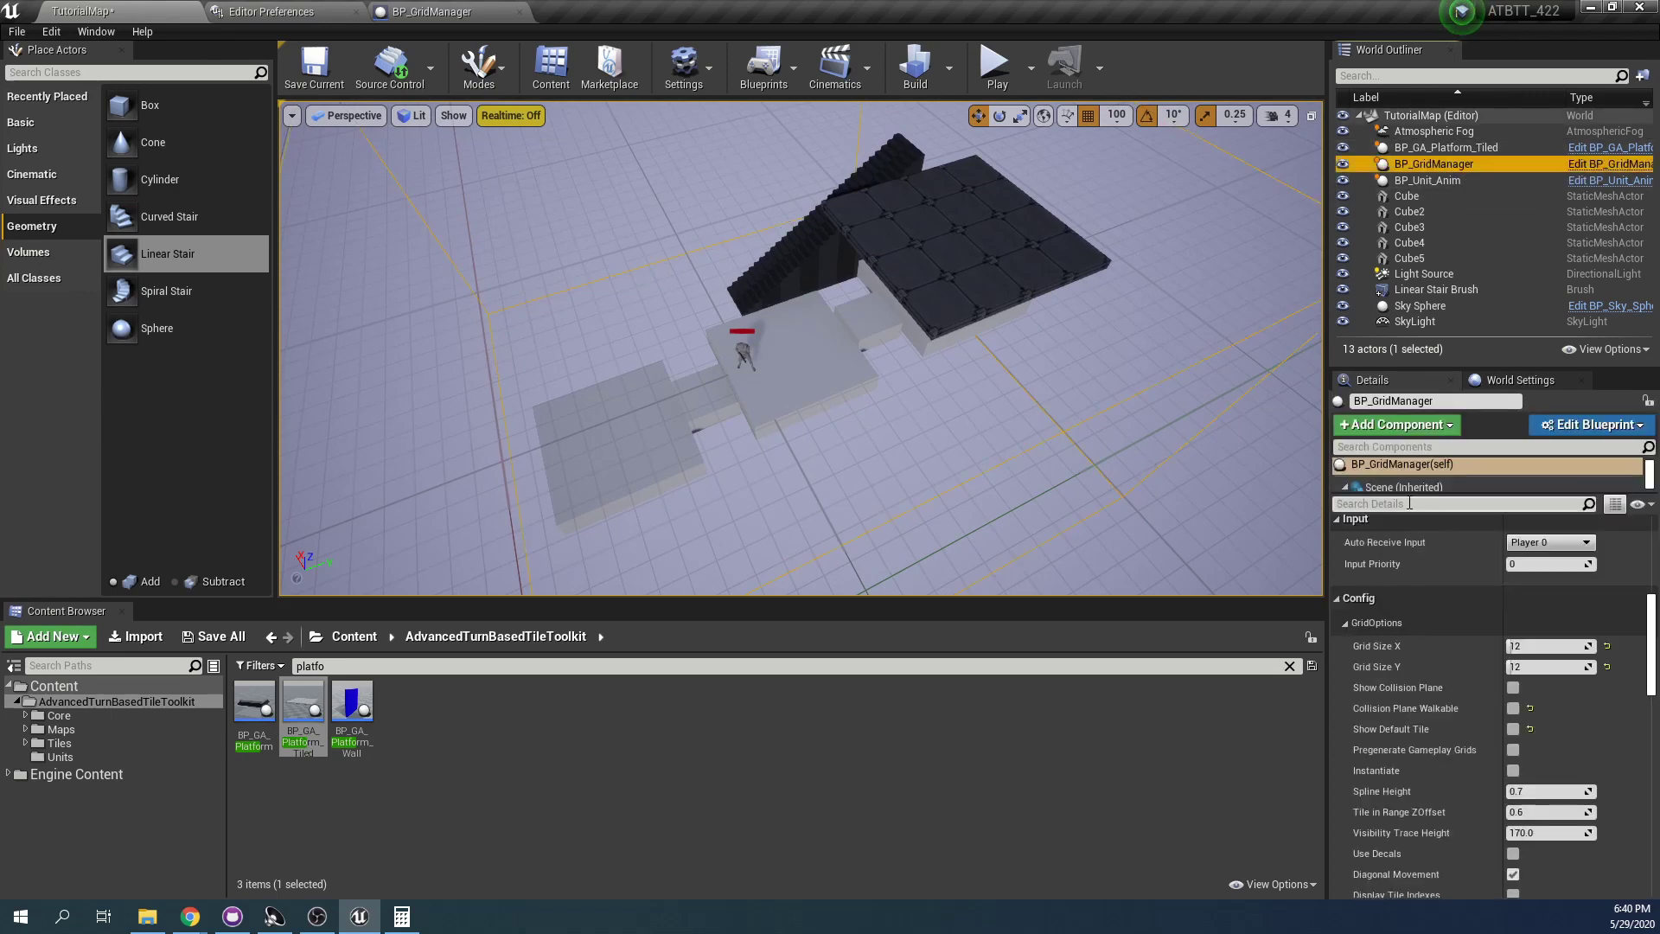
type("deca")
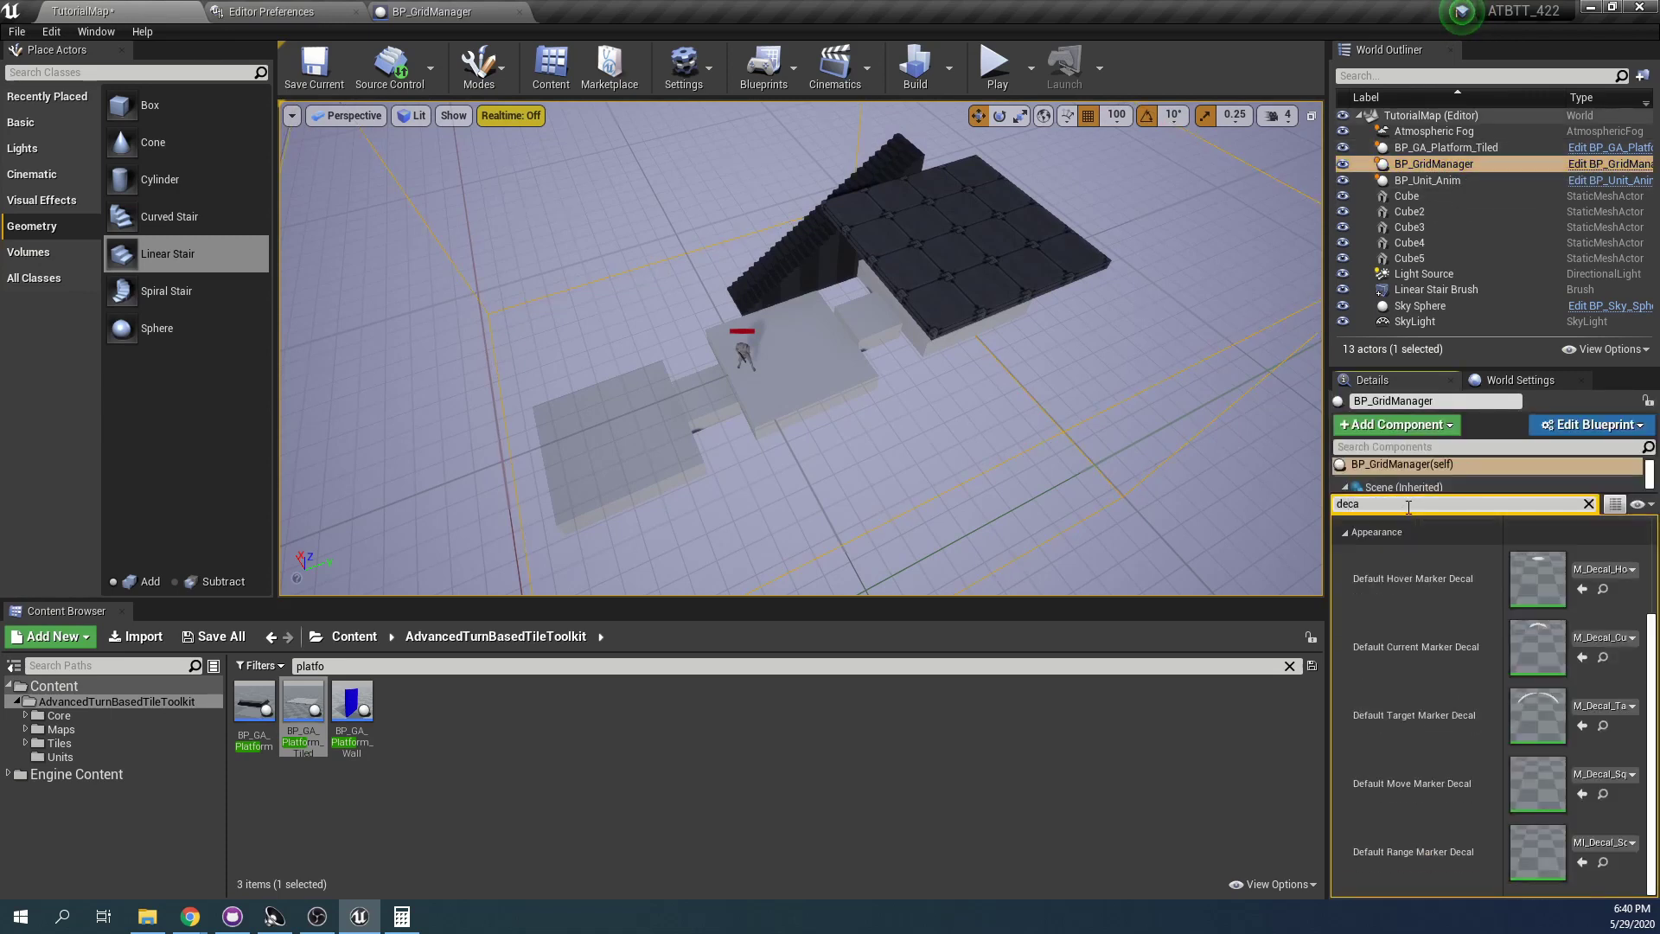
type("l")
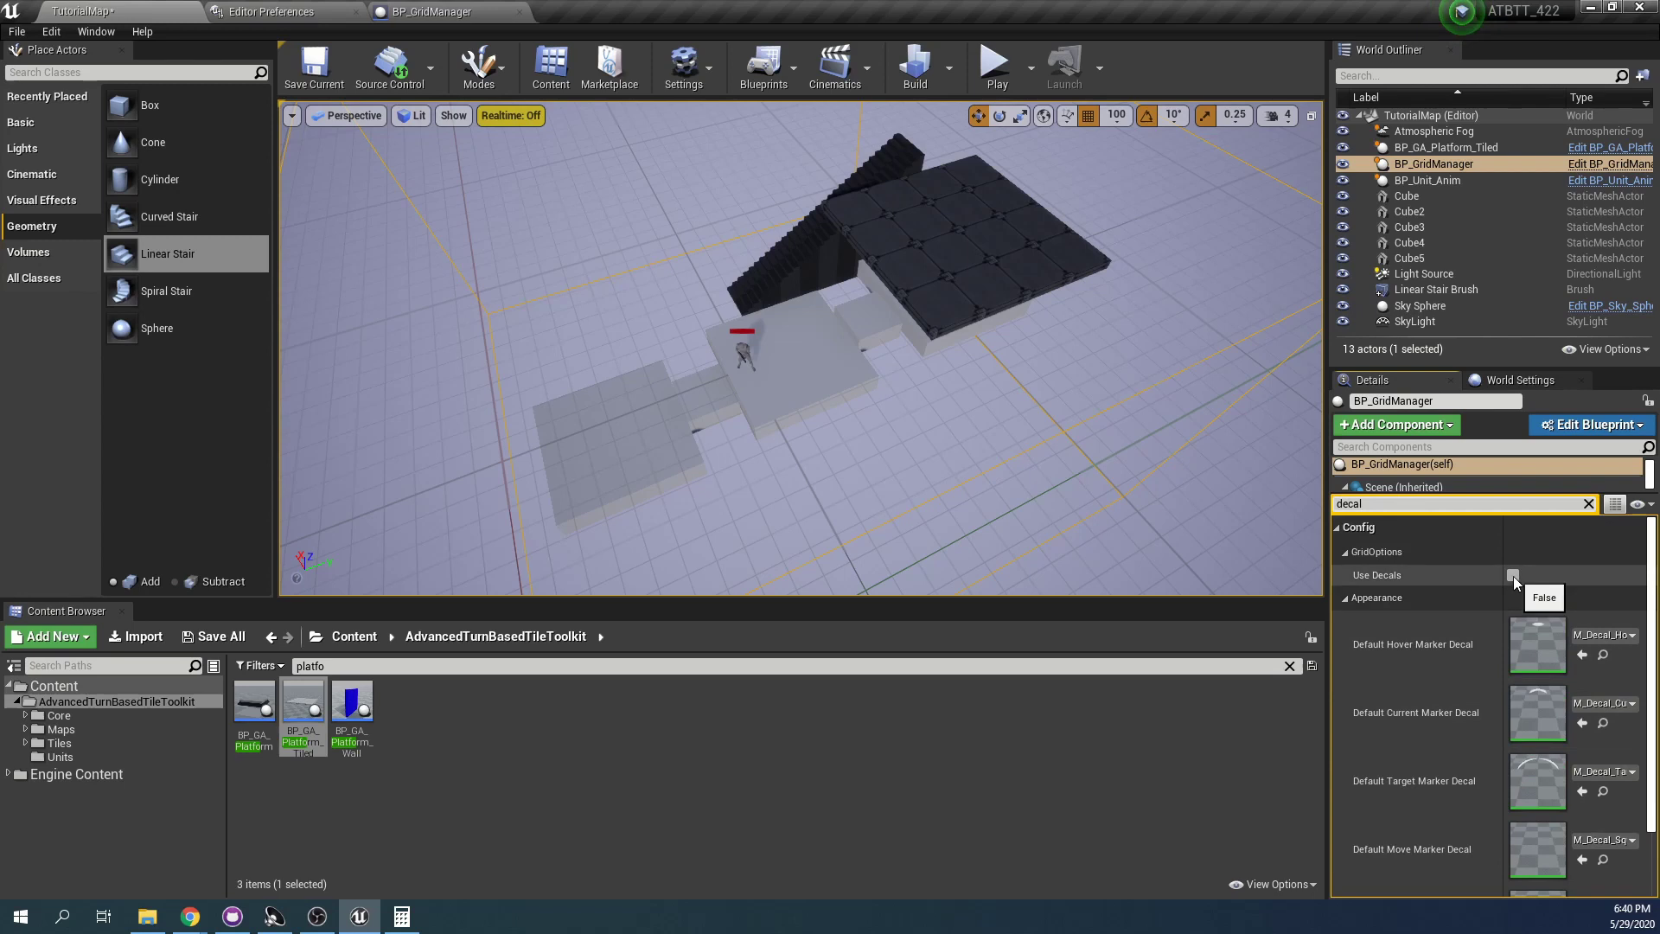
left_click(1513, 576)
Play-test with decals and examine the range, hover and path markers on the stairs and the tiled platform
left_click(994, 64)
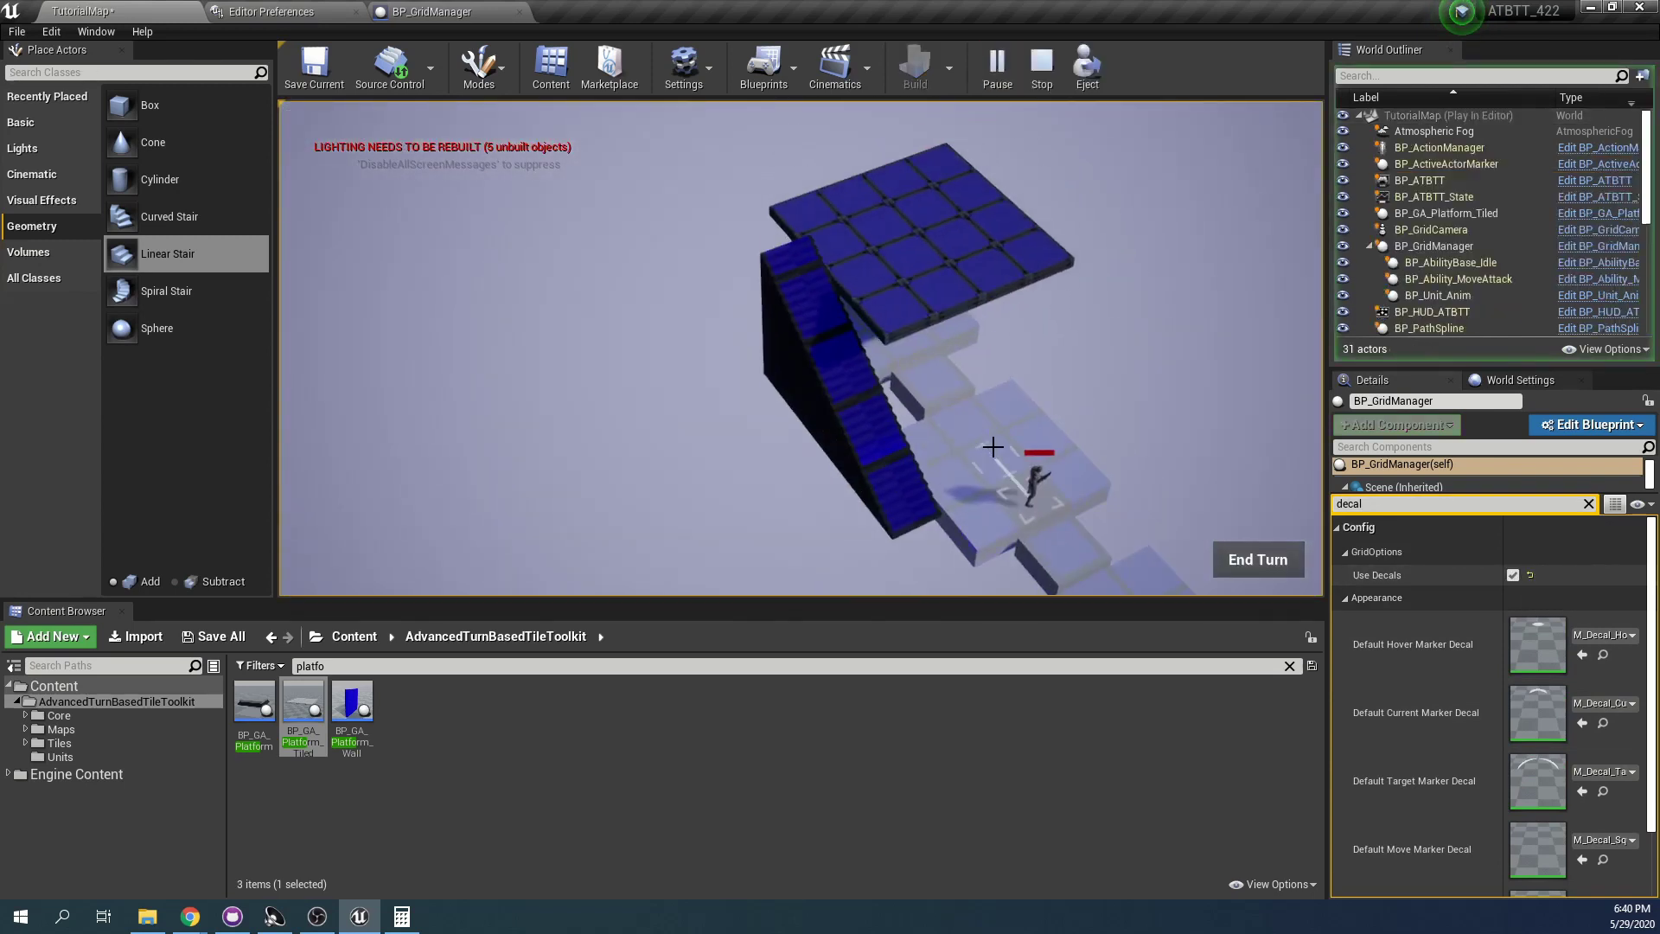
scroll(993, 447, "up", 1)
scroll(894, 342, "up", 2)
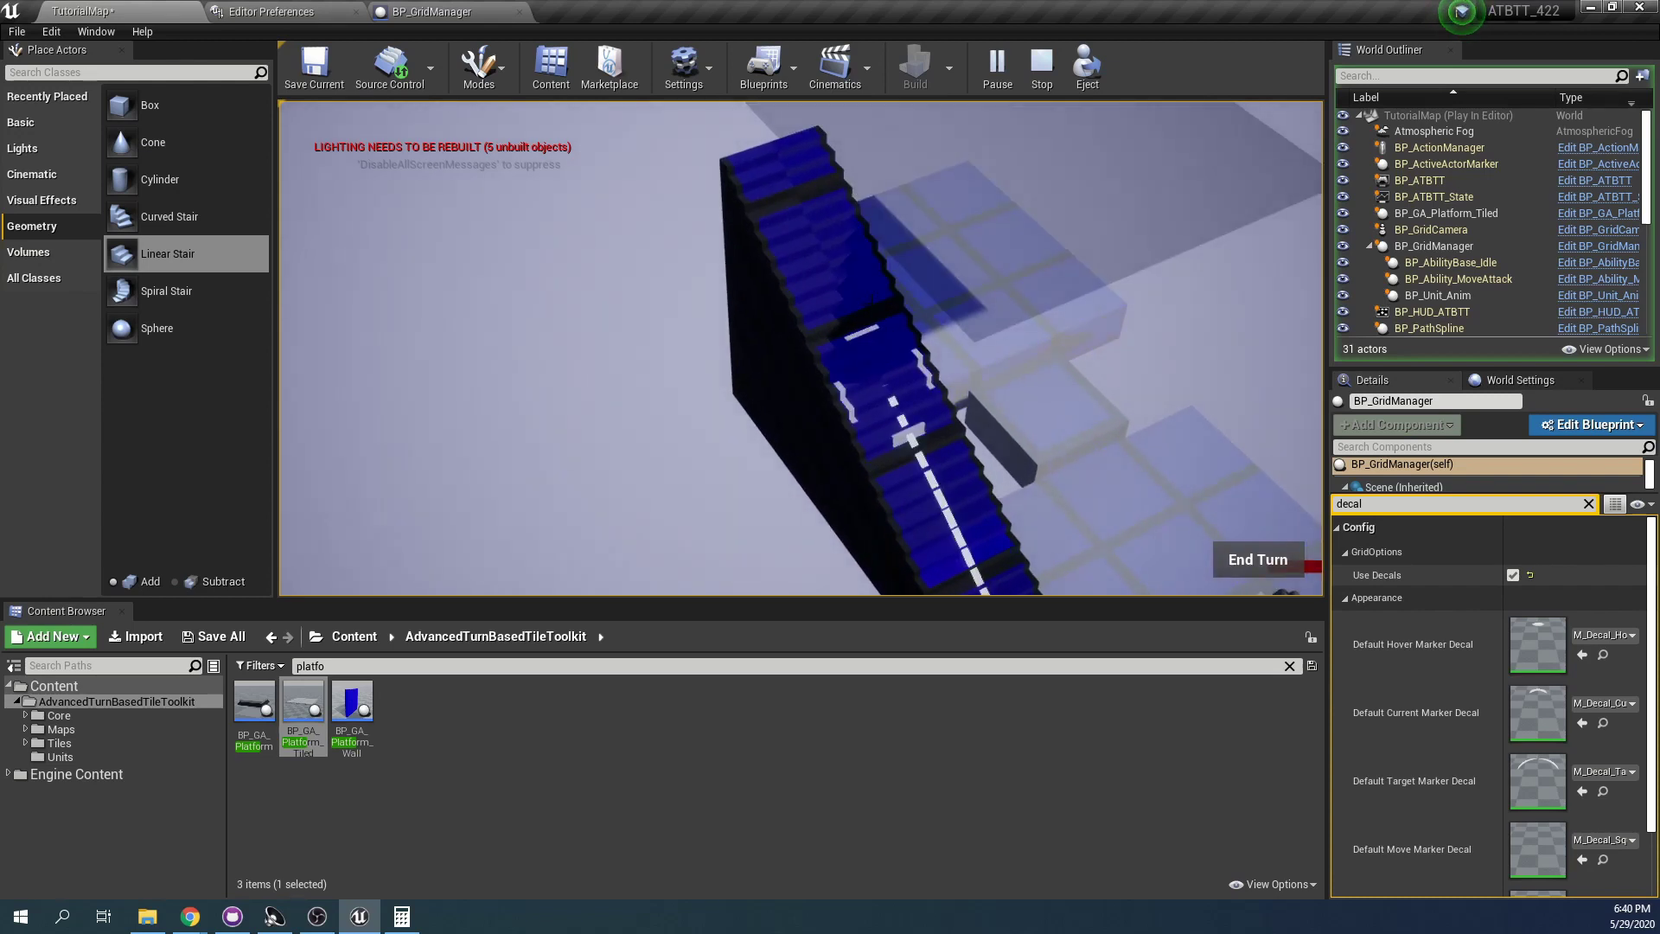
key("q")
scroll(851, 268, "down", 3)
scroll(899, 384, "up", 2)
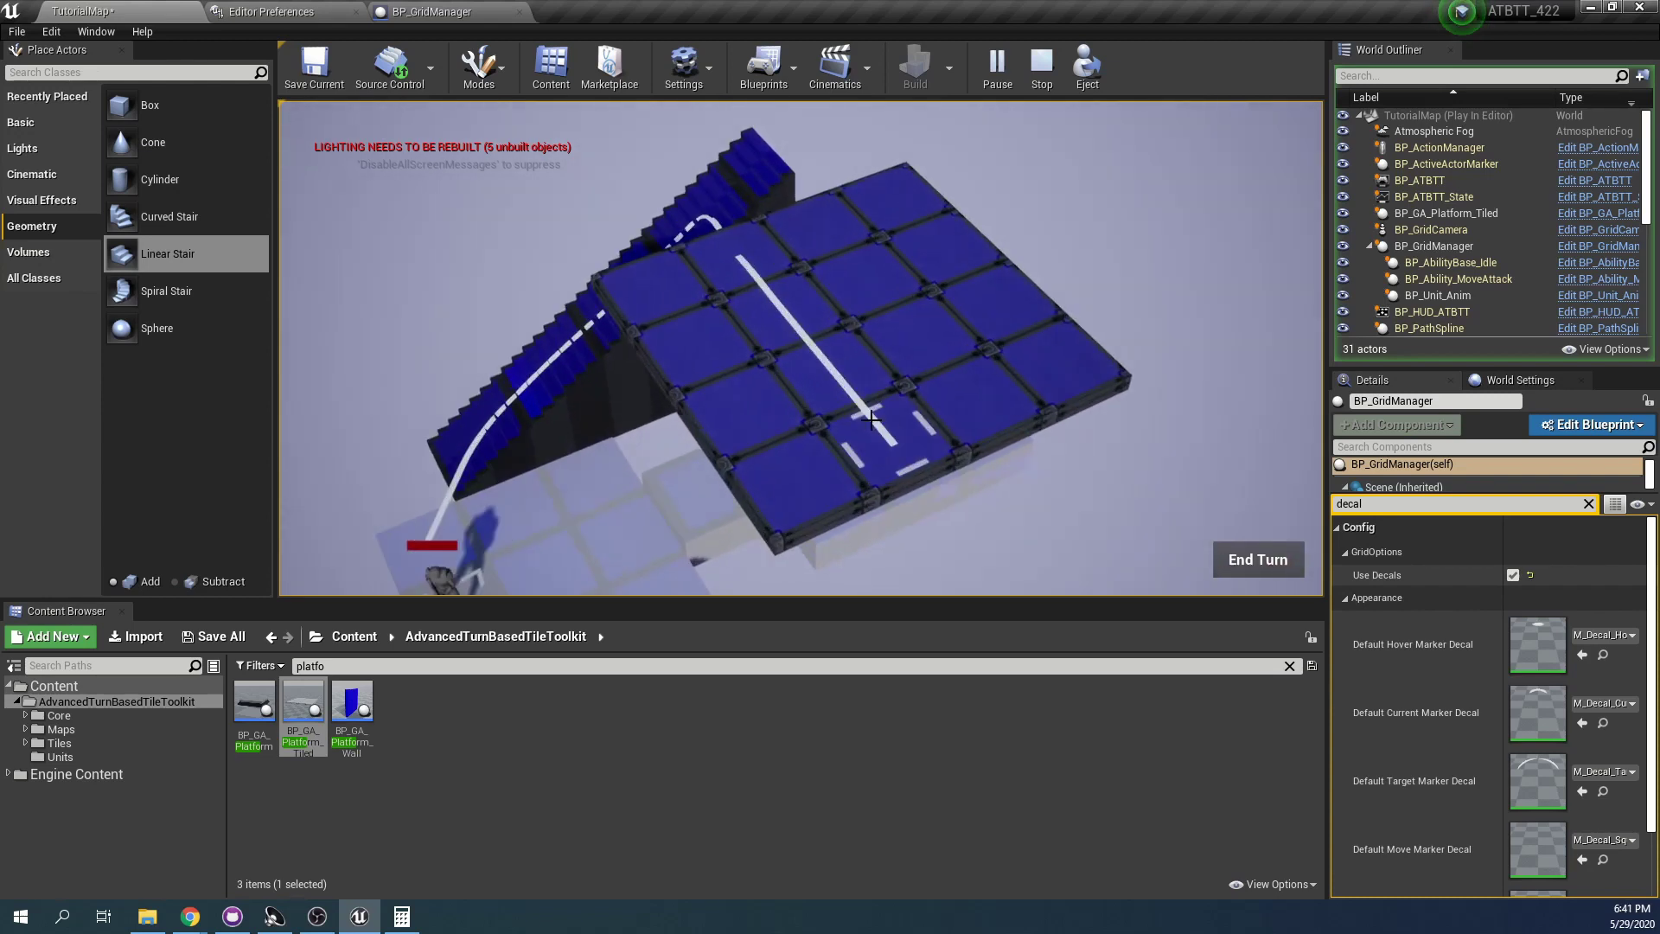
scroll(870, 419, "up", 2)
scroll(856, 413, "down", 4)
key("a")
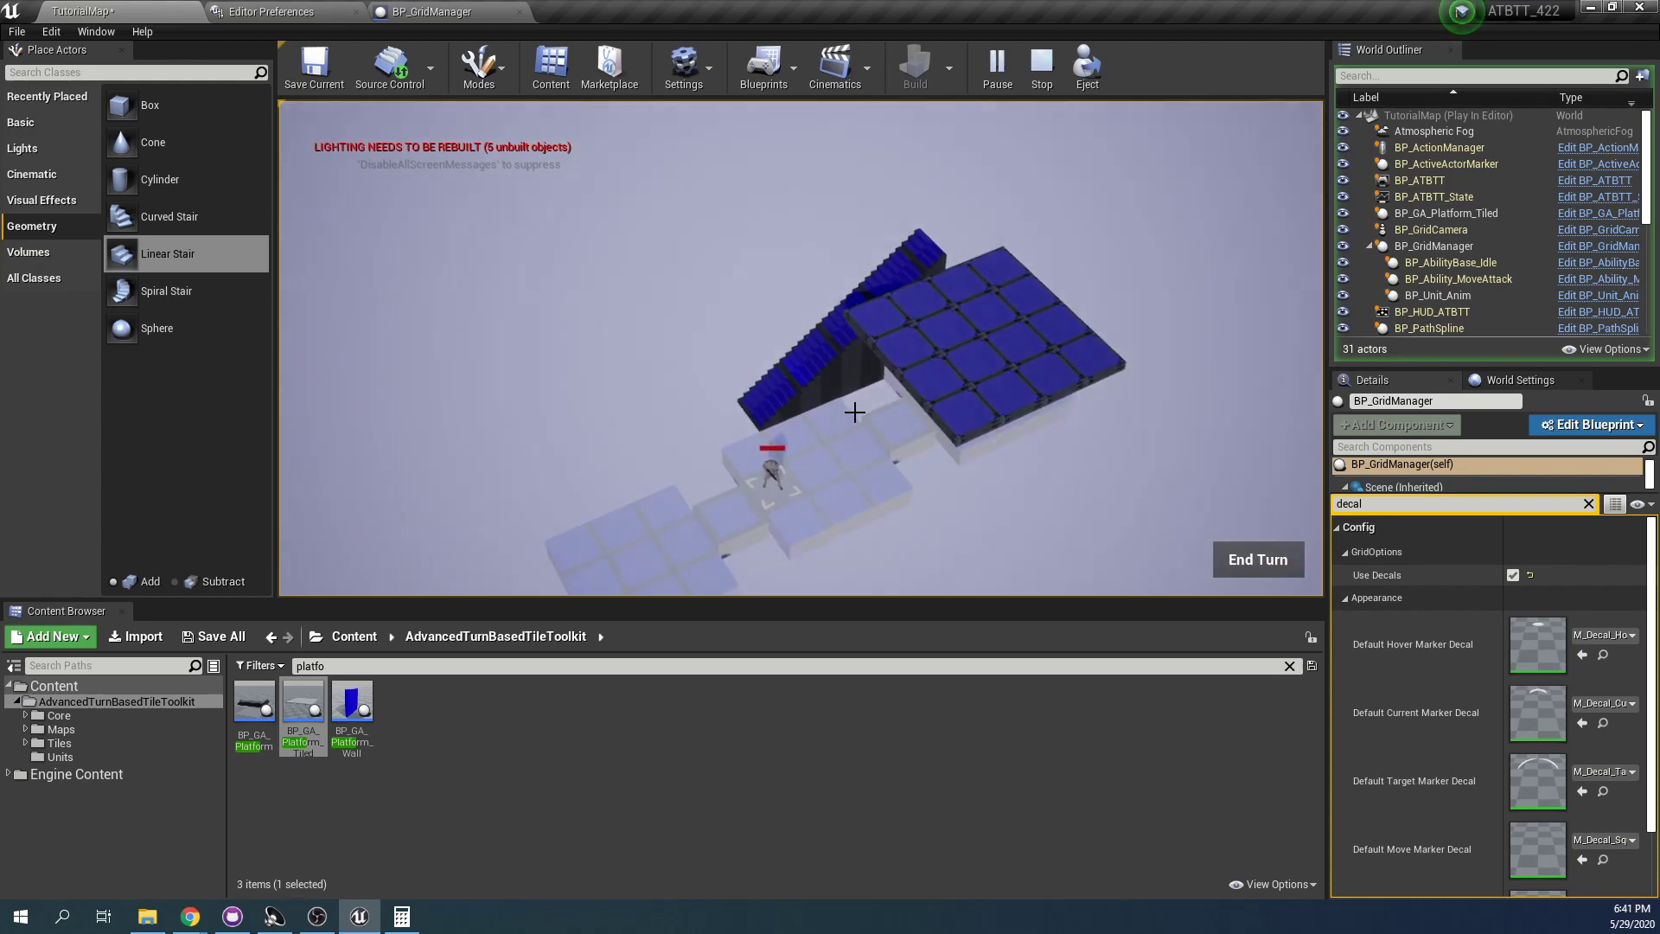
key("e")
key("d")
key("w")
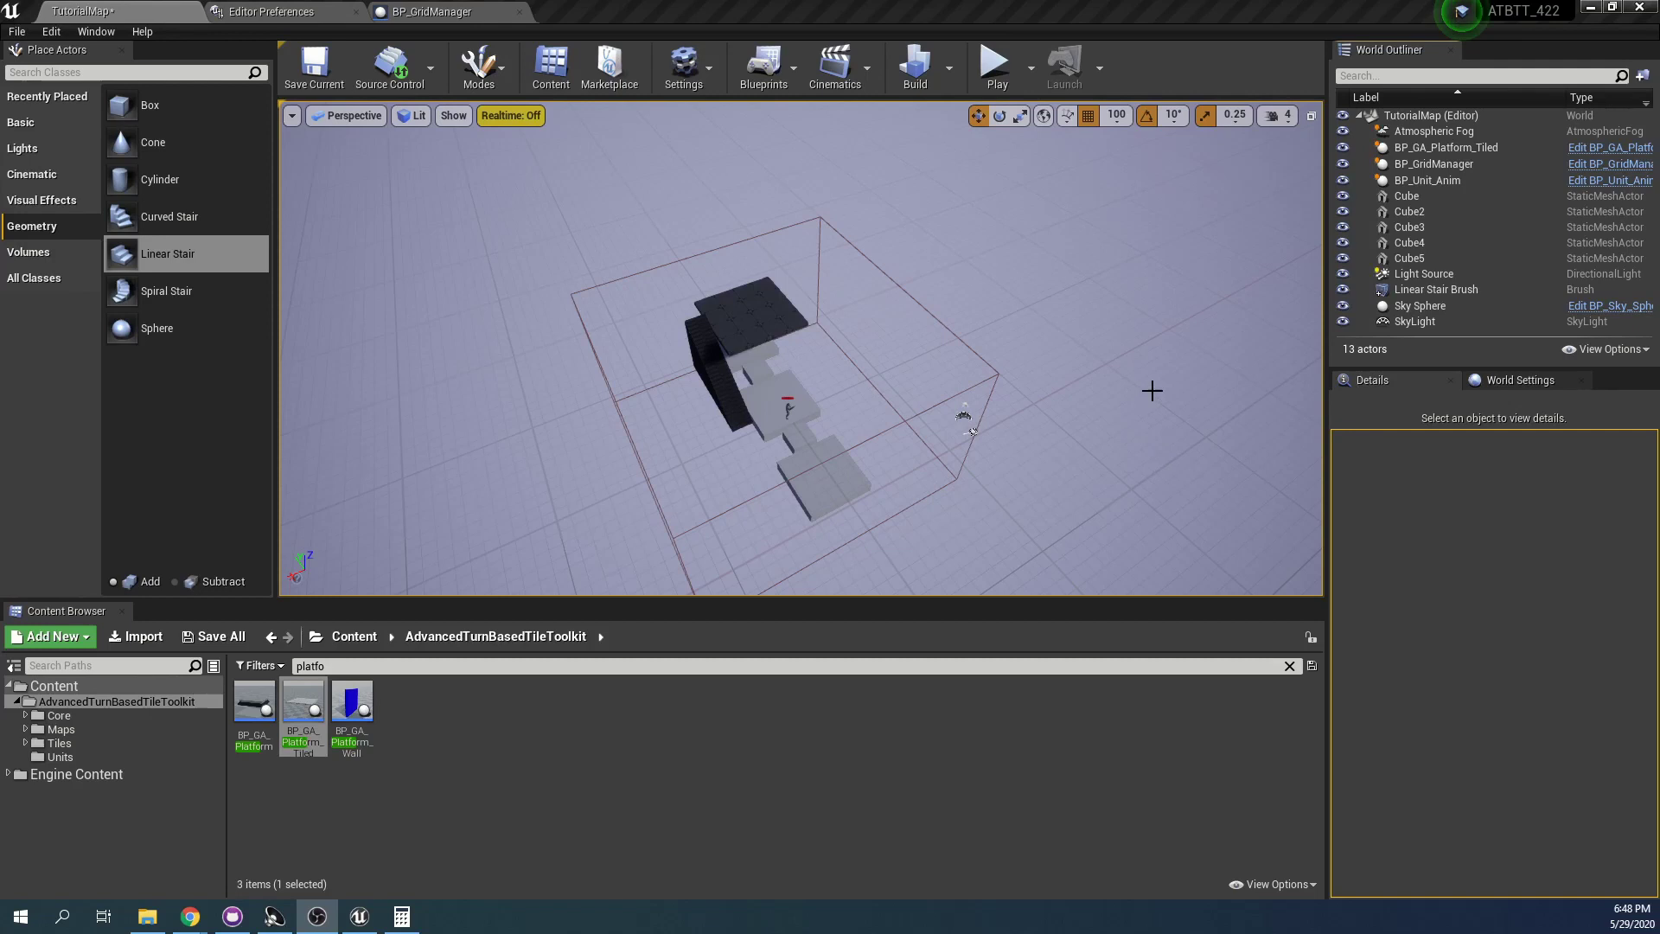
Create a new landscape with a section size of 7x7 quads and the M_Grass material
left_click(478, 65)
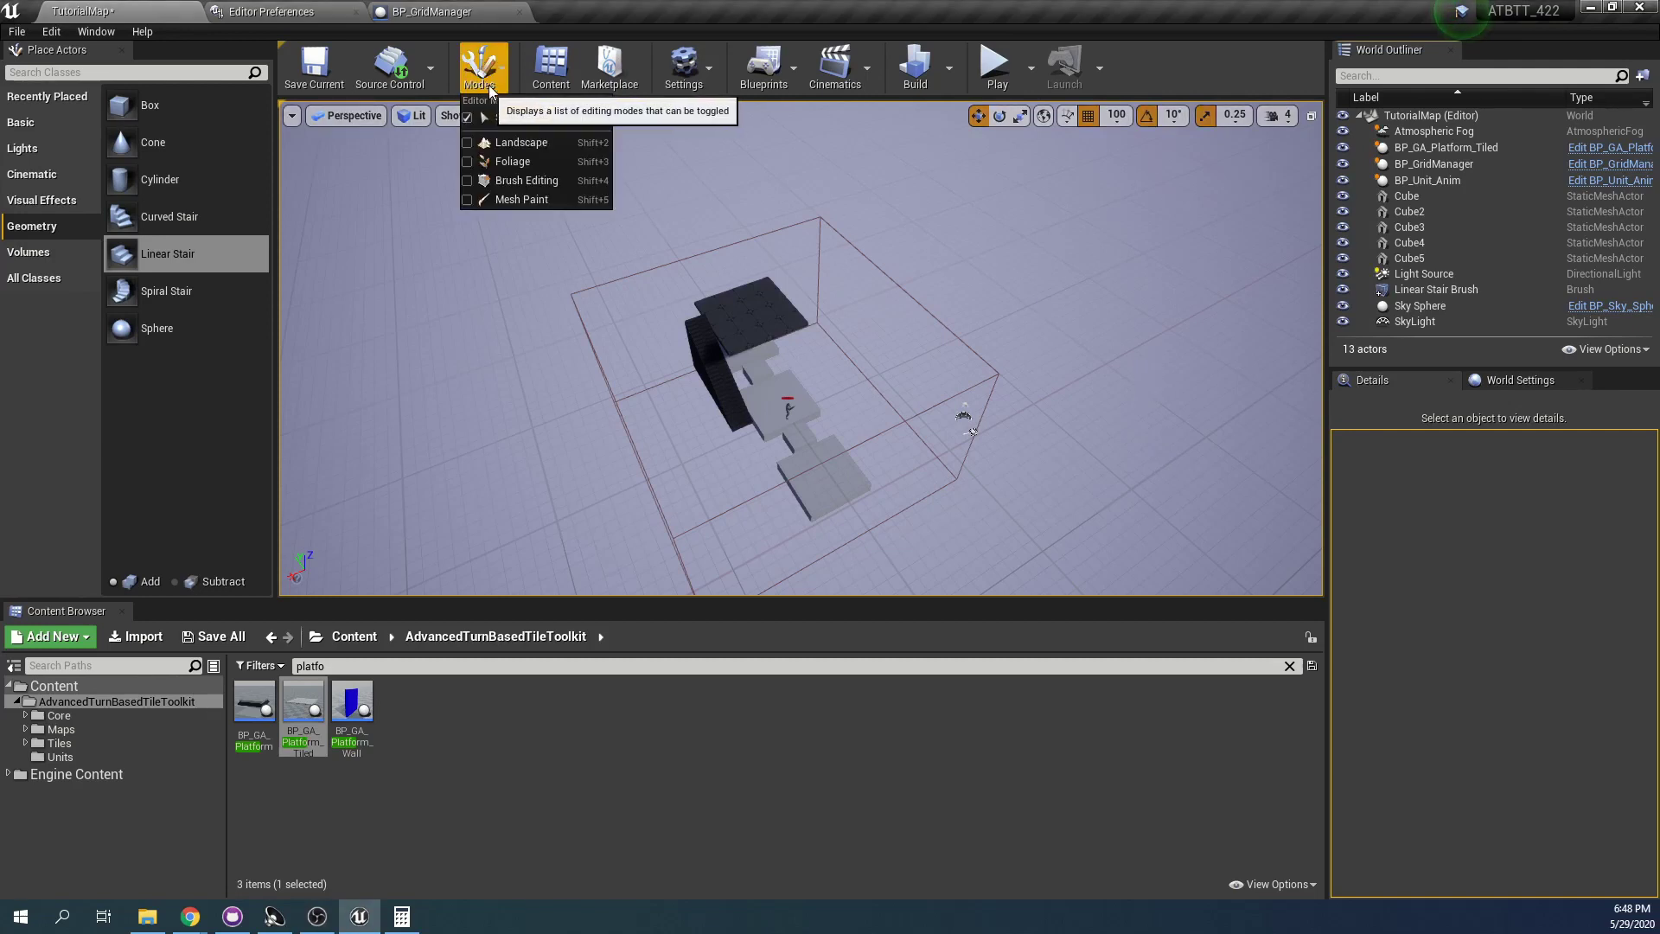
left_click(531, 133)
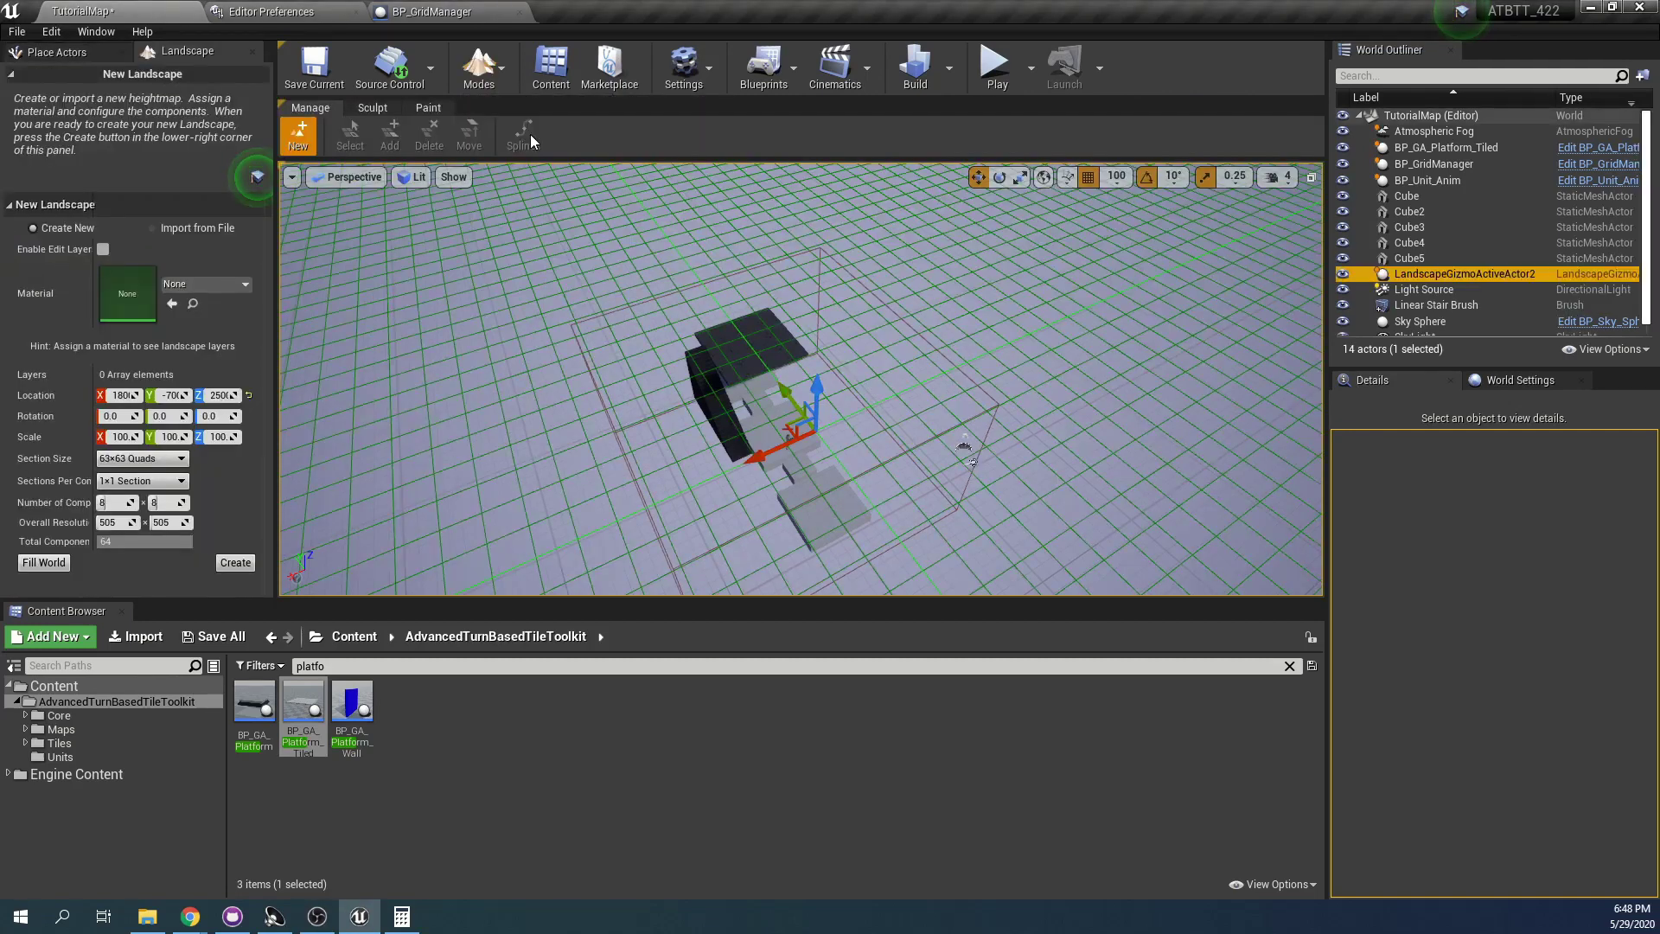
left_click(164, 458)
left_click(167, 481)
left_click(207, 287)
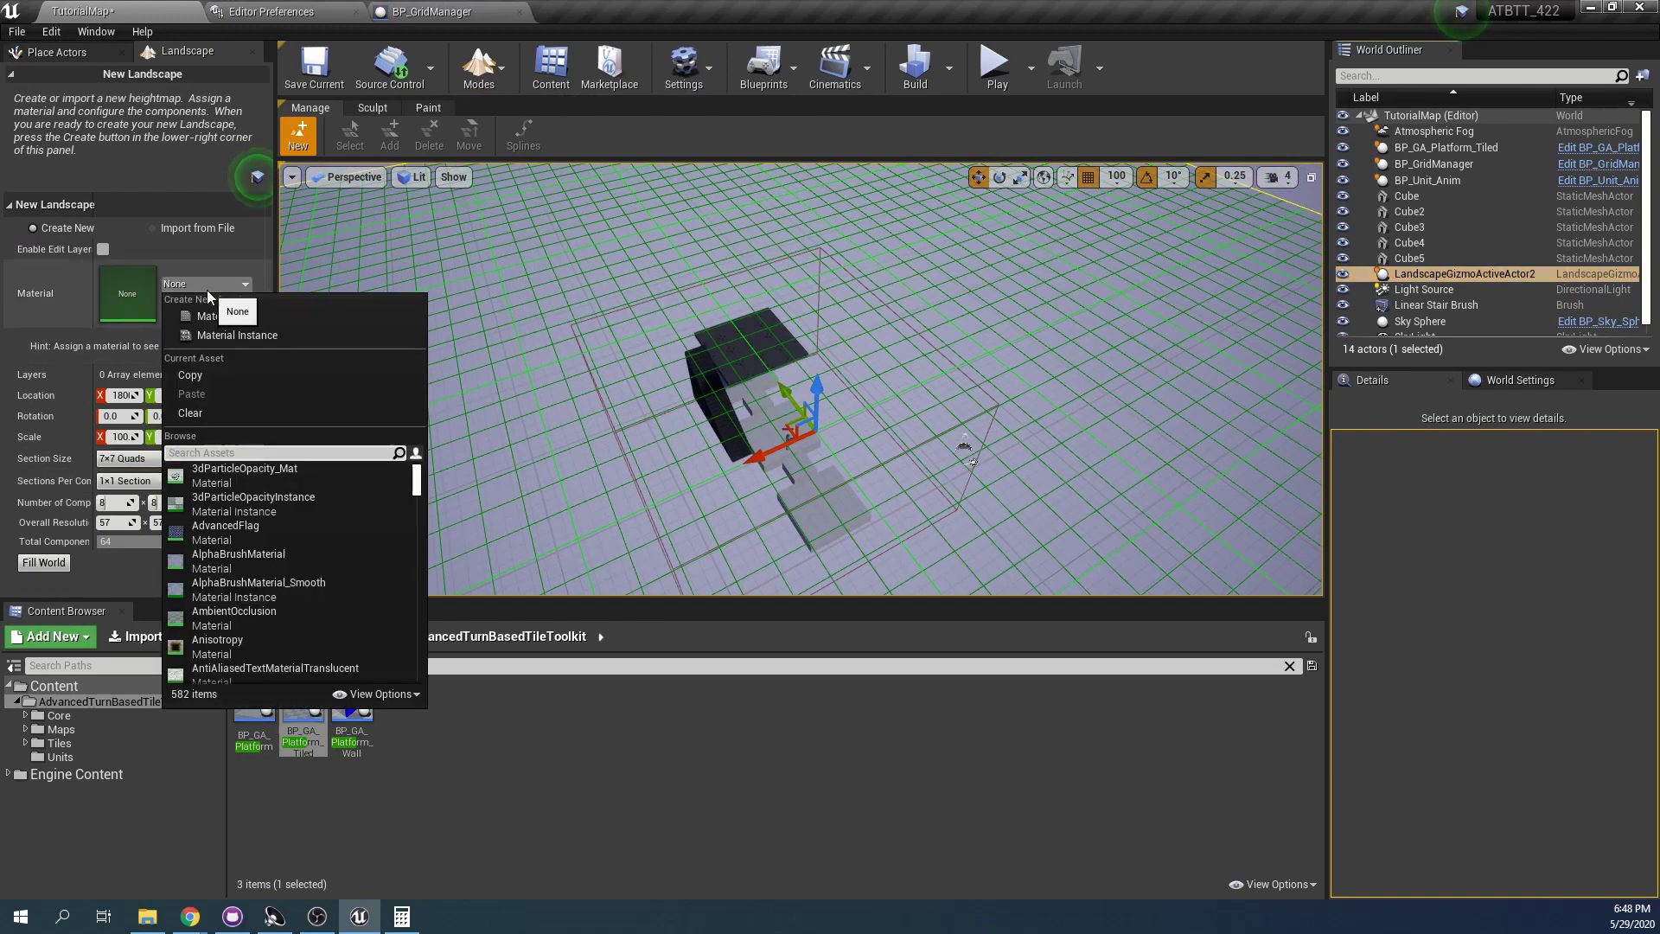
type("grass")
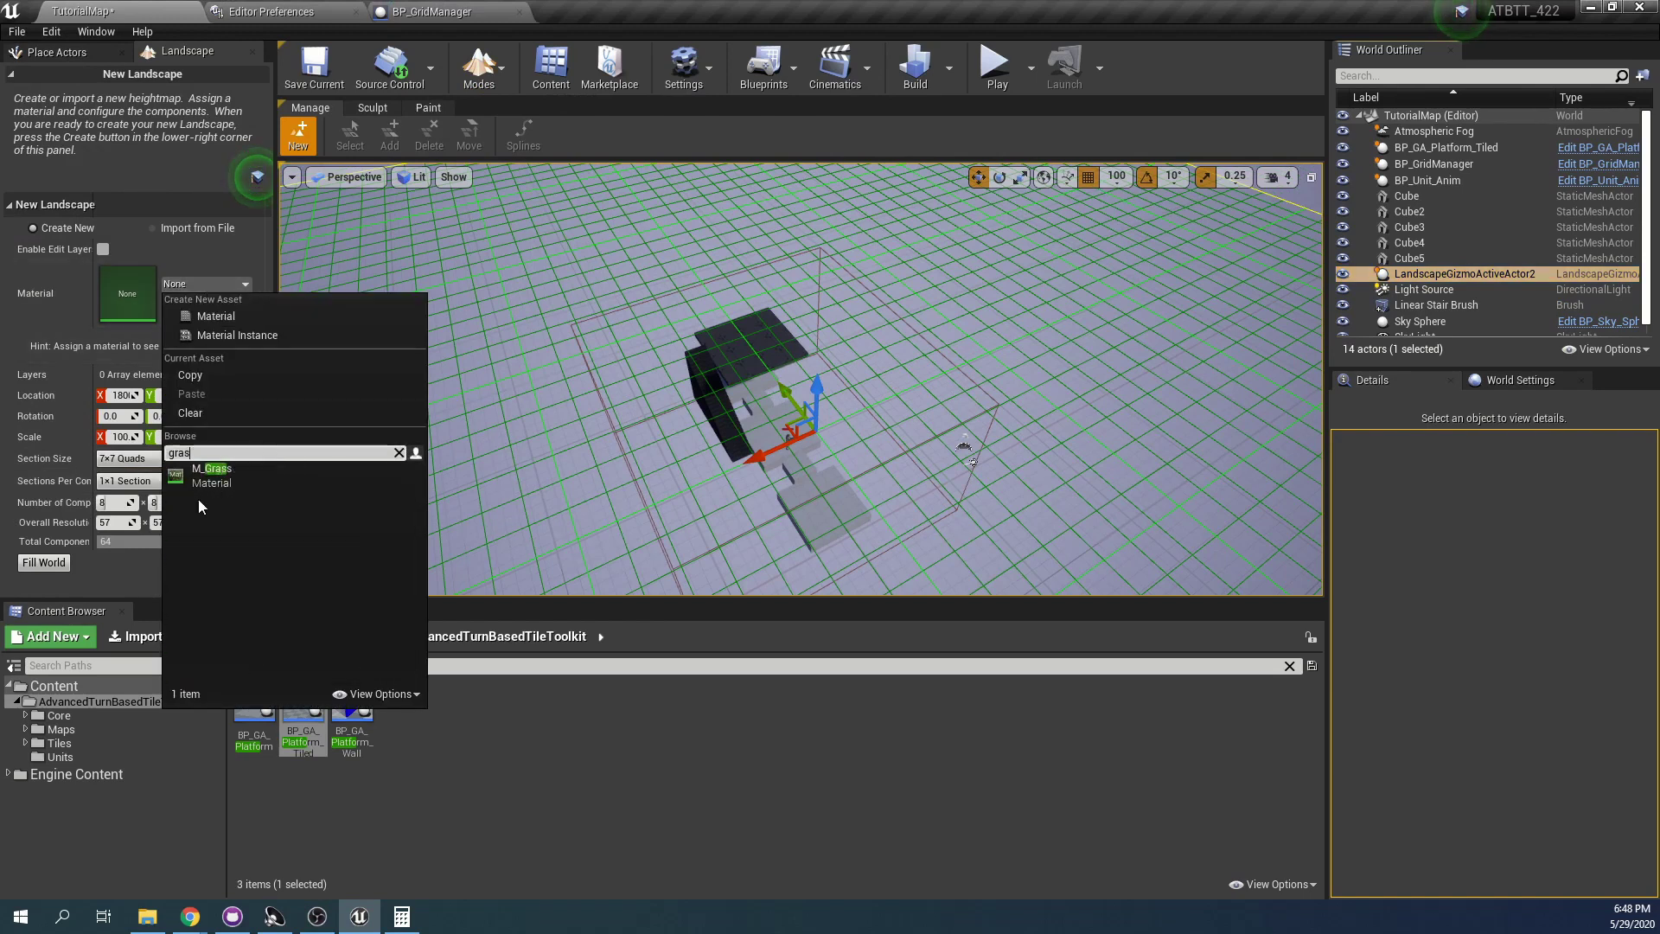
left_click(242, 473)
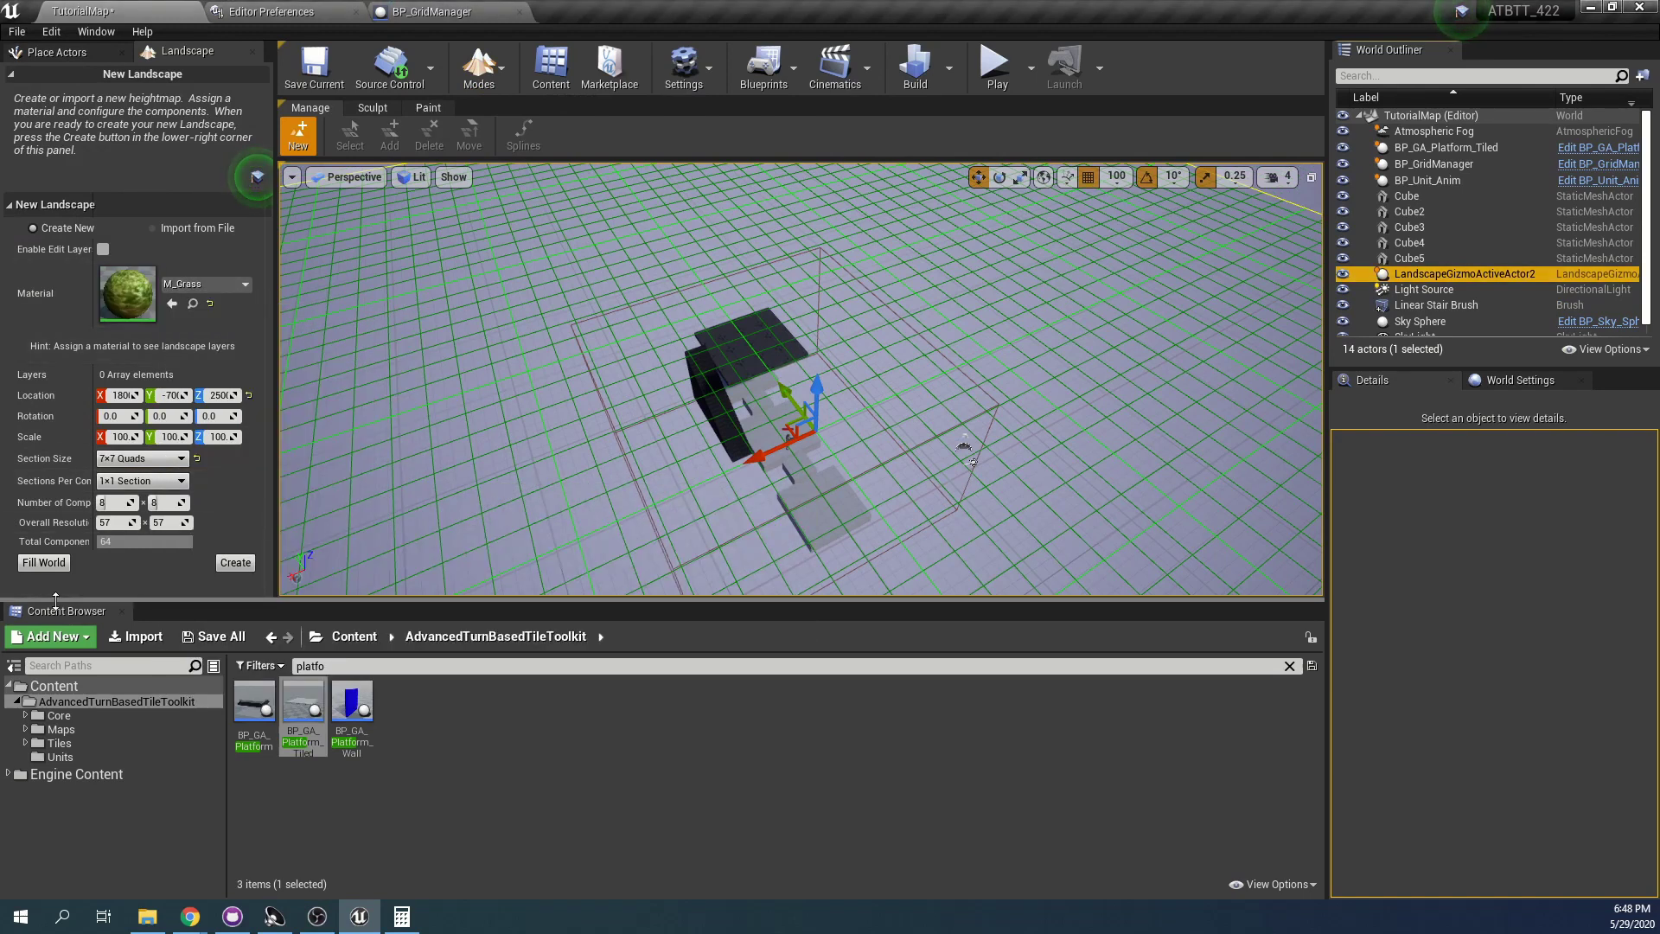
left_click(235, 563)
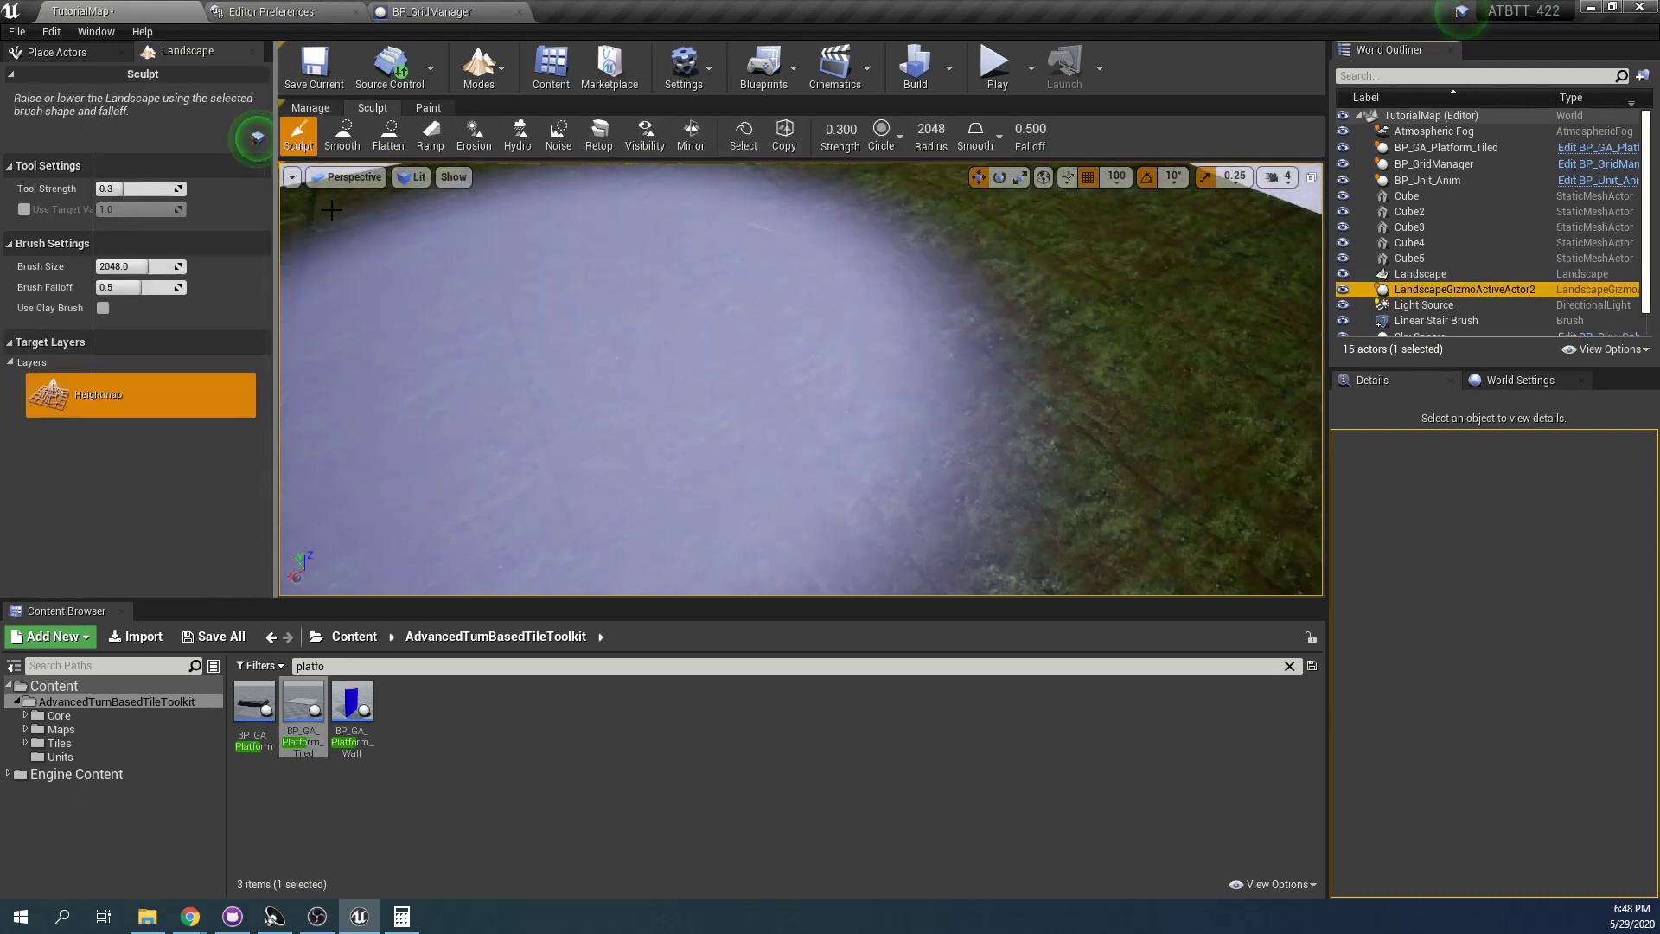
Sculpt the landscape surface with a brush size of about 519 and return to Select mode
left_click_drag(146, 267, 113, 266)
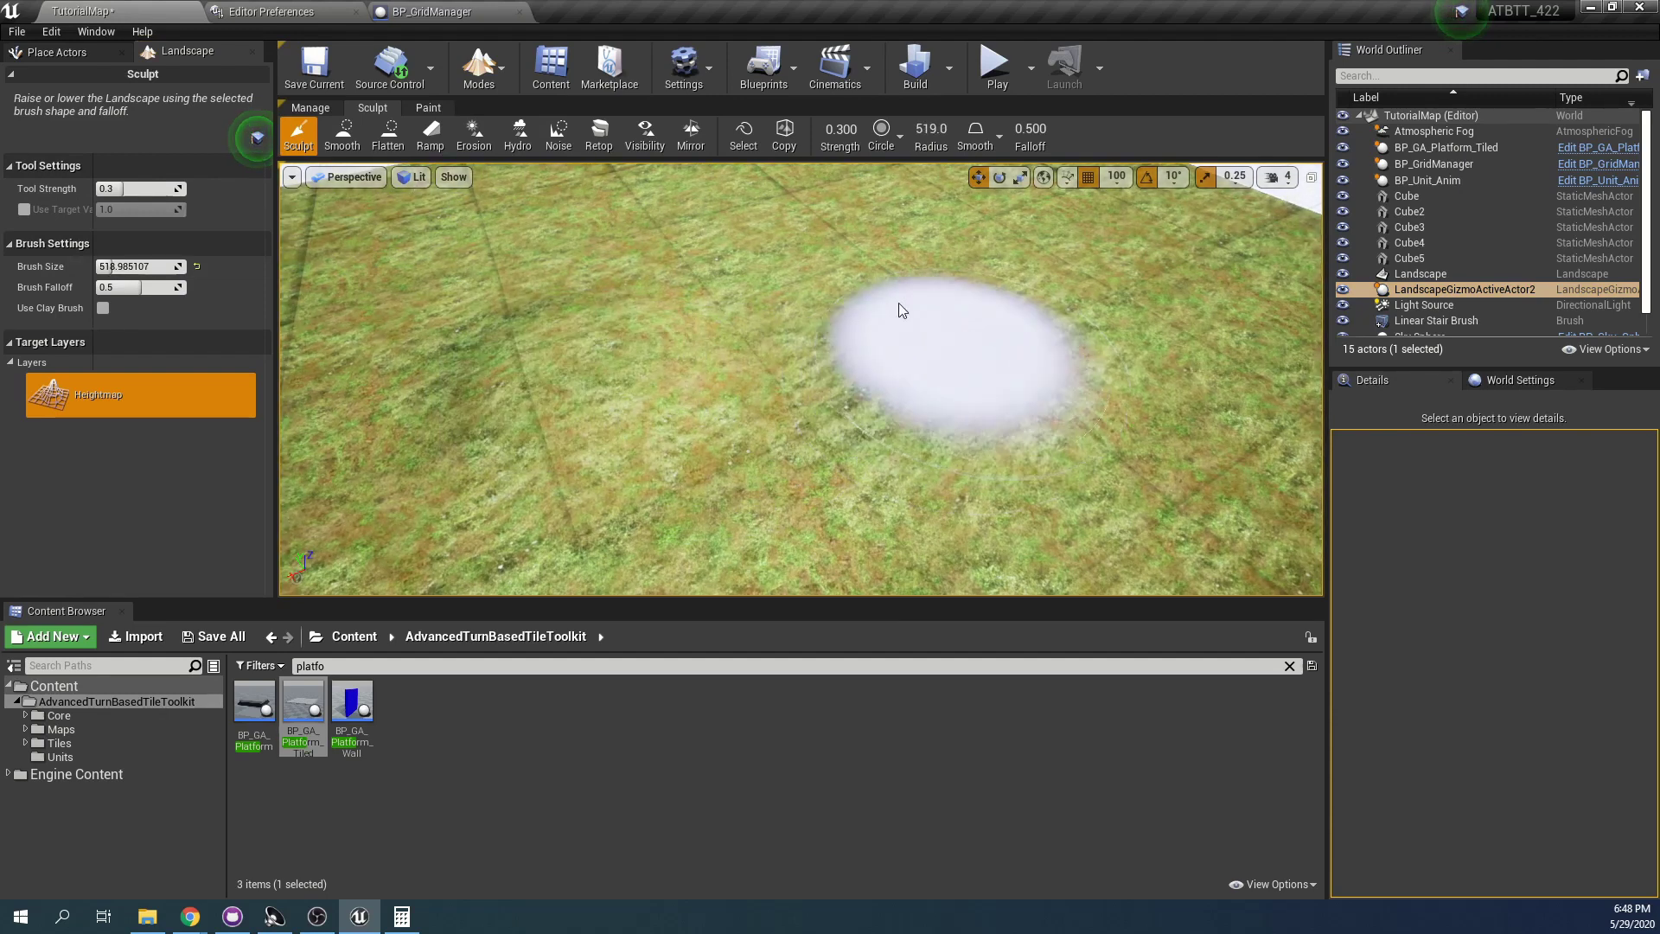
left_click_drag(765, 471, 912, 368)
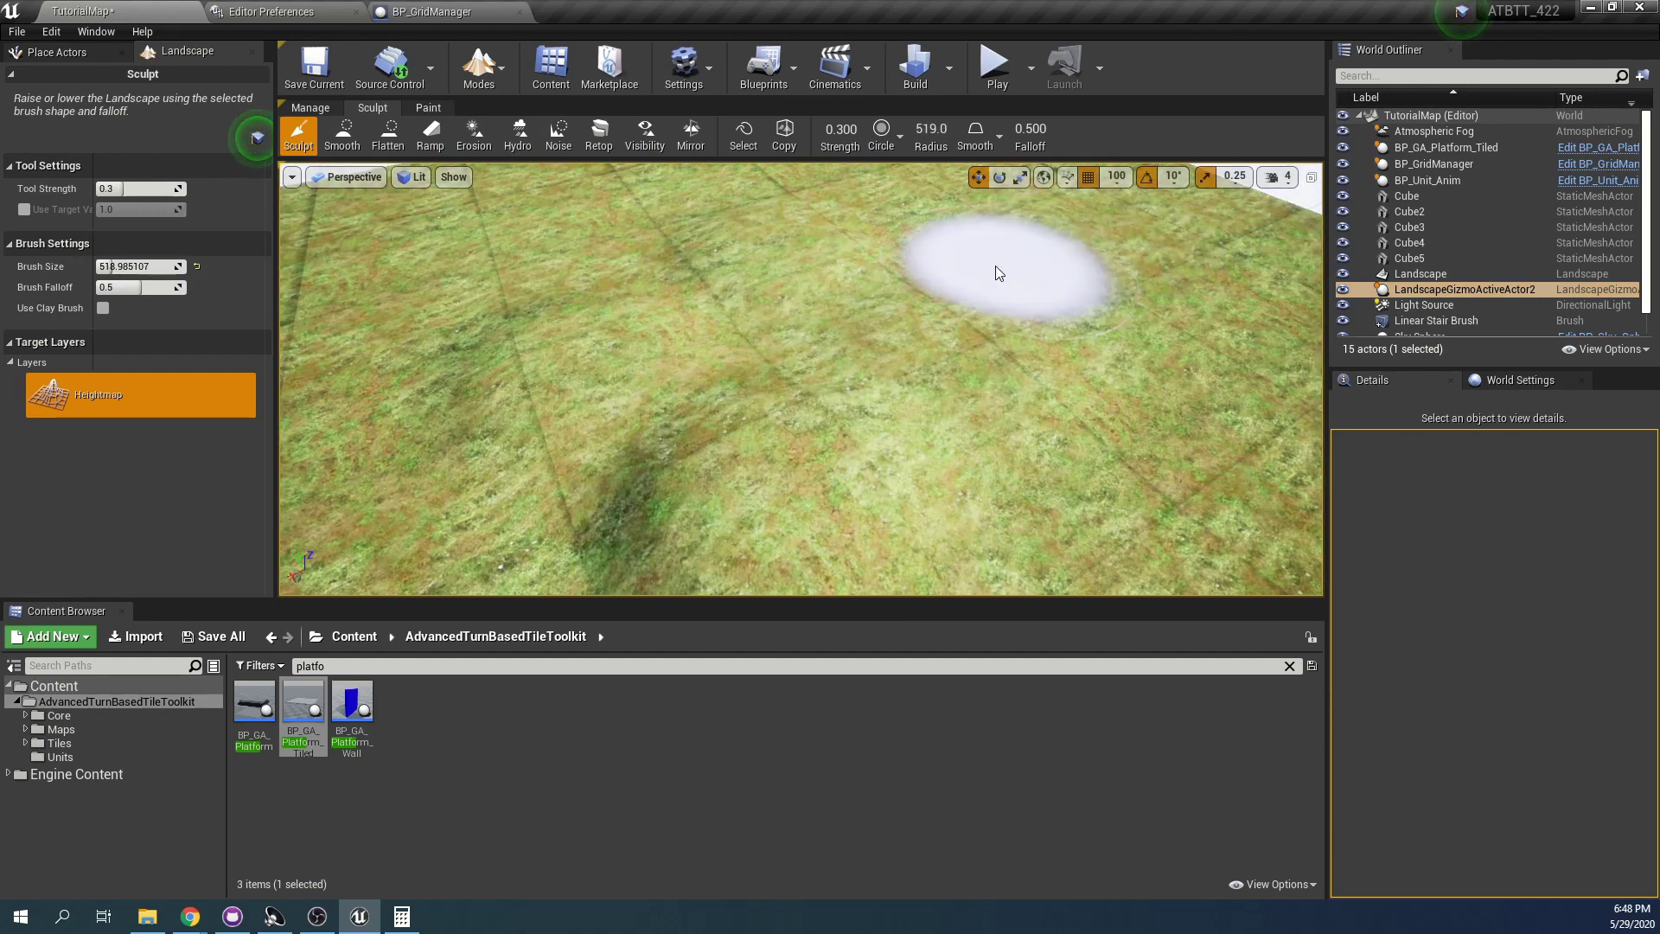
left_click(502, 81)
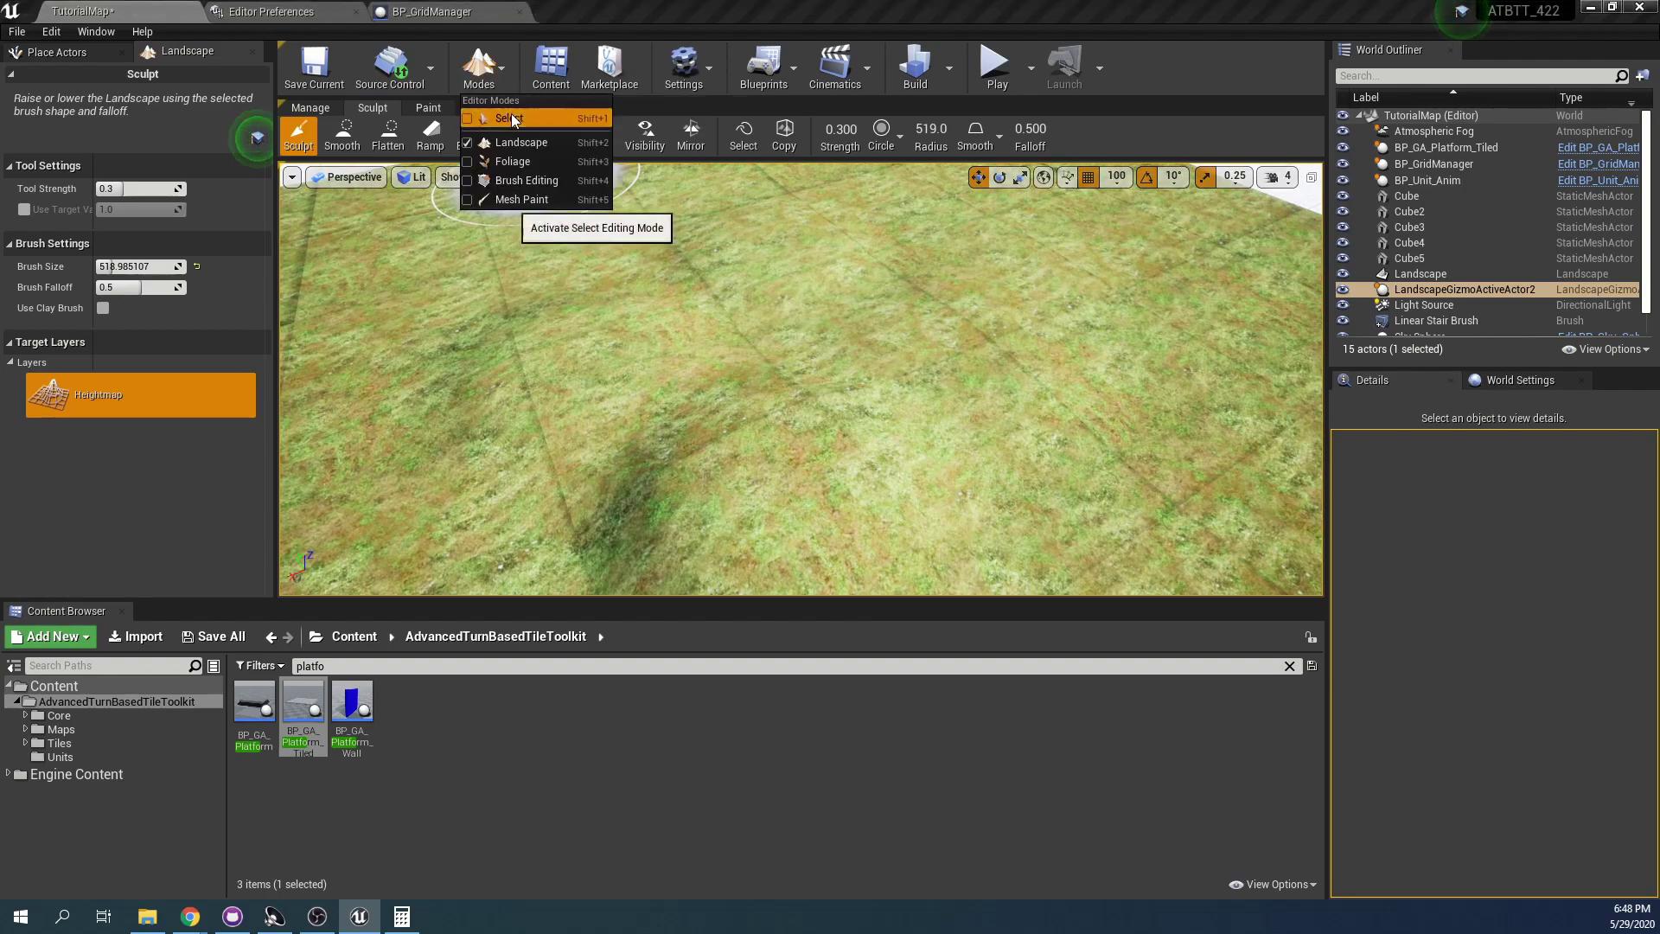
left_click(502, 119)
Select the landscape and move it along the Y axis so it surrounds the grid area and platforms
left_click(835, 247)
right_click_drag(835, 247, 1268, 307)
key("s")
right_click_drag(778, 294, 548, 298)
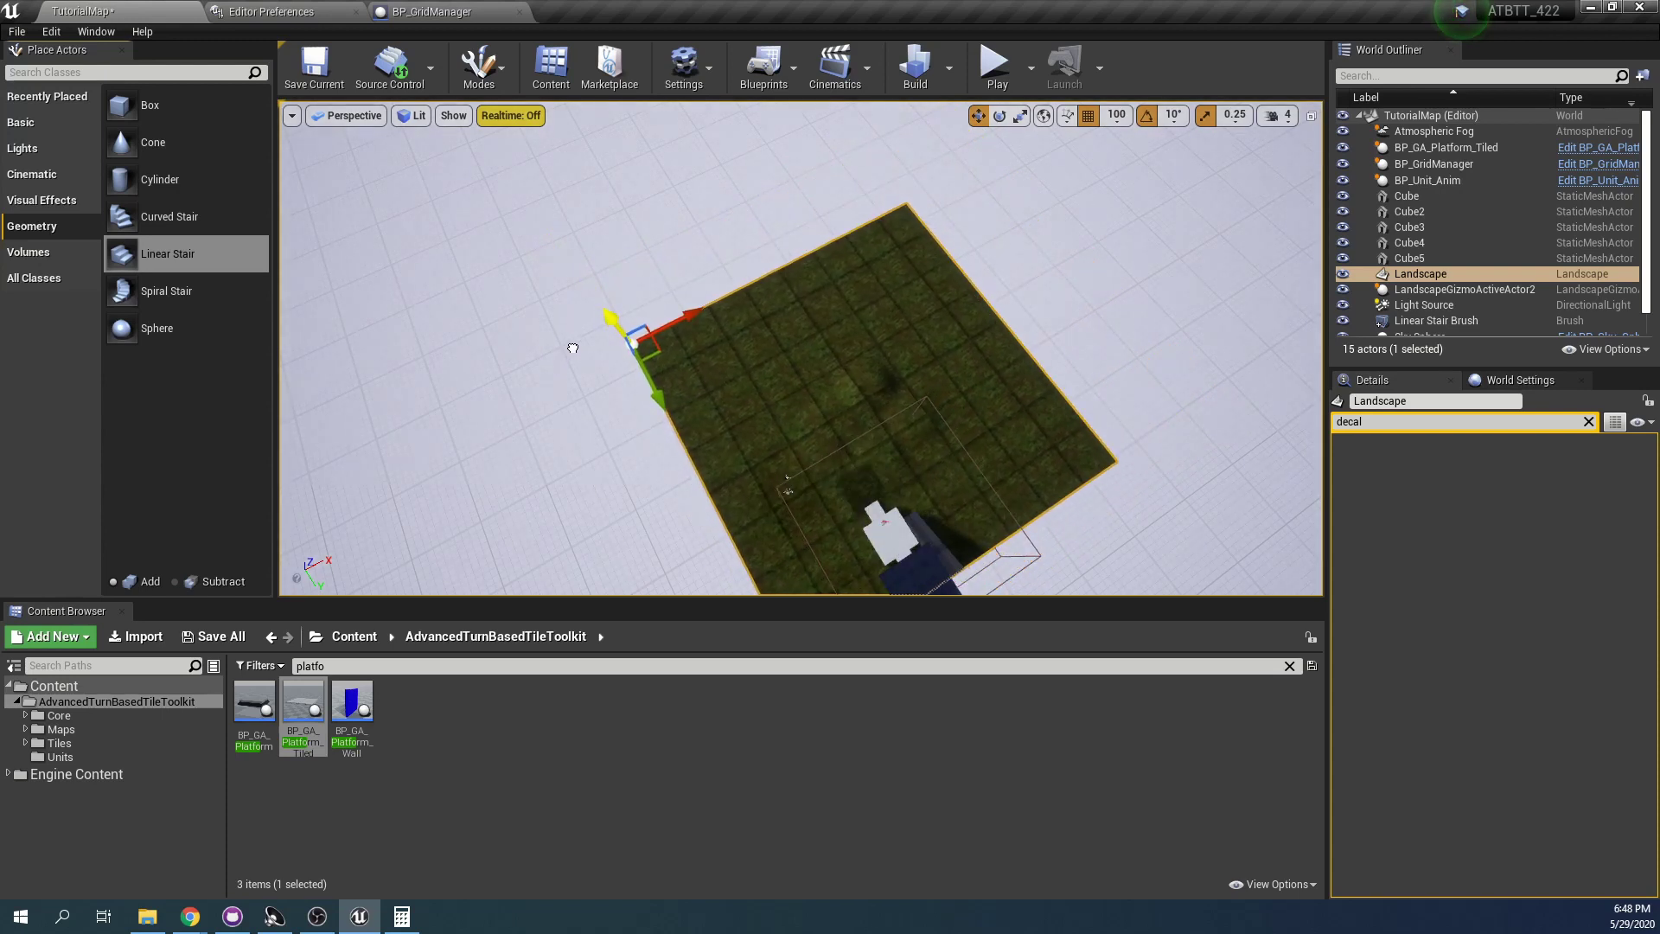
left_click_drag(659, 404, 737, 529)
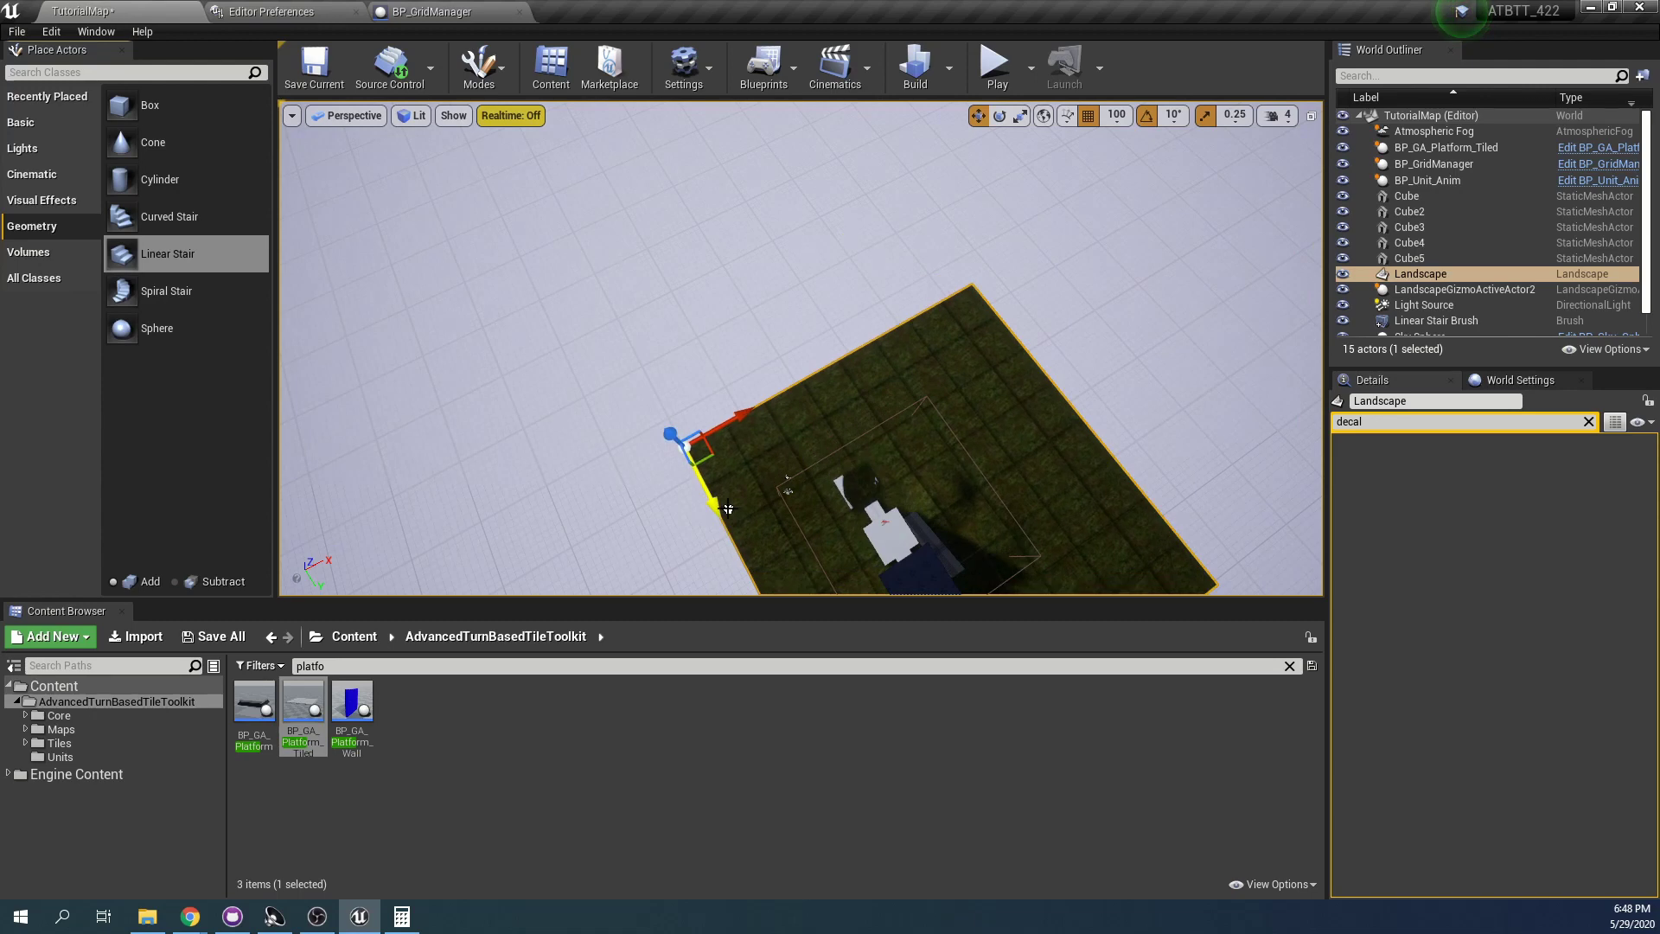
Raise the landscape along the Z axis toward the tops of the lower platforms
right_click_drag(728, 509, 799, 380)
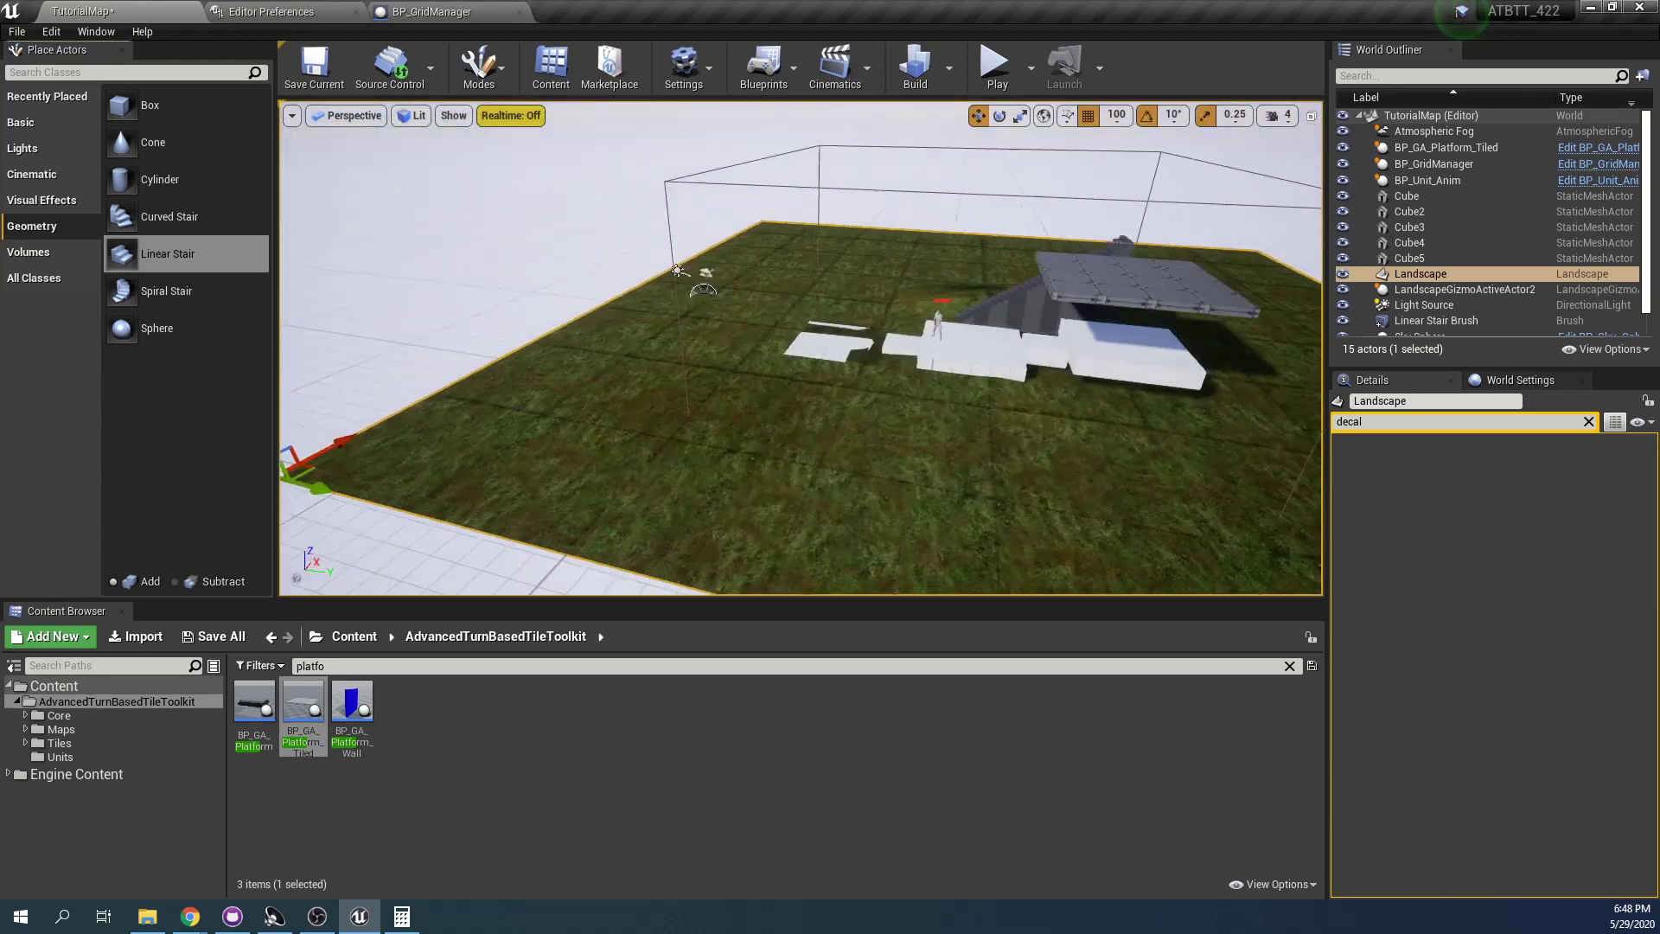
right_click_drag(363, 484, 280, 488)
left_click_drag(345, 409, 336, 384)
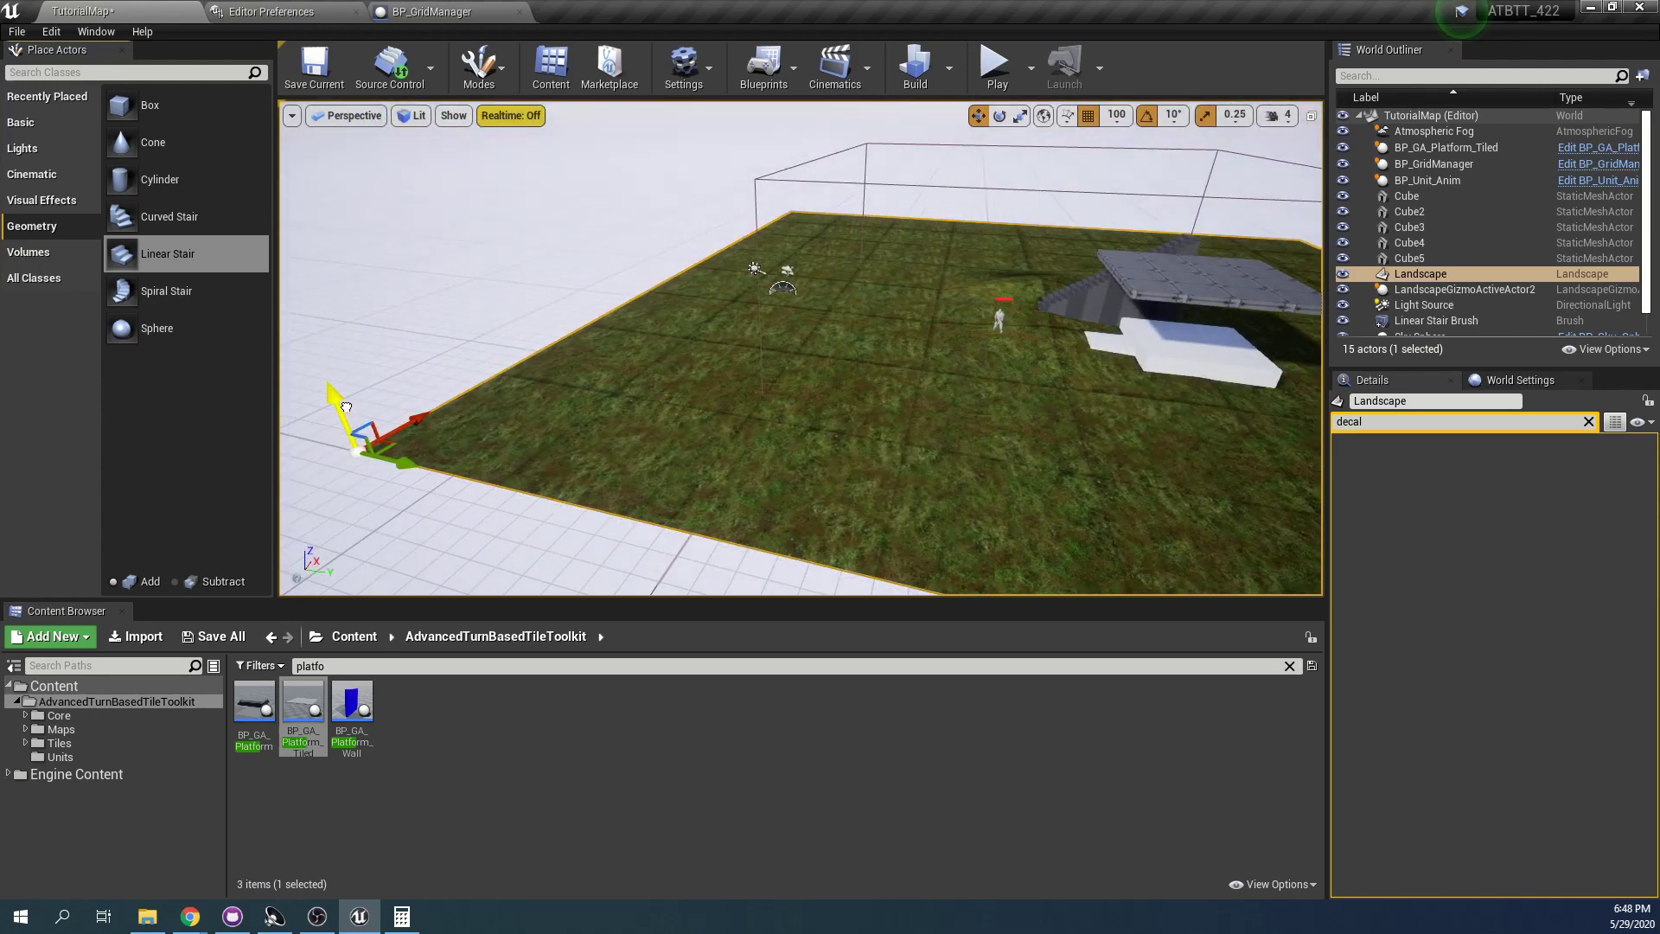
Move the BP_Unit_Anim unit to a new spot on the grass landscape near the foot of the linear stair
right_click_drag(716, 361, 933, 432)
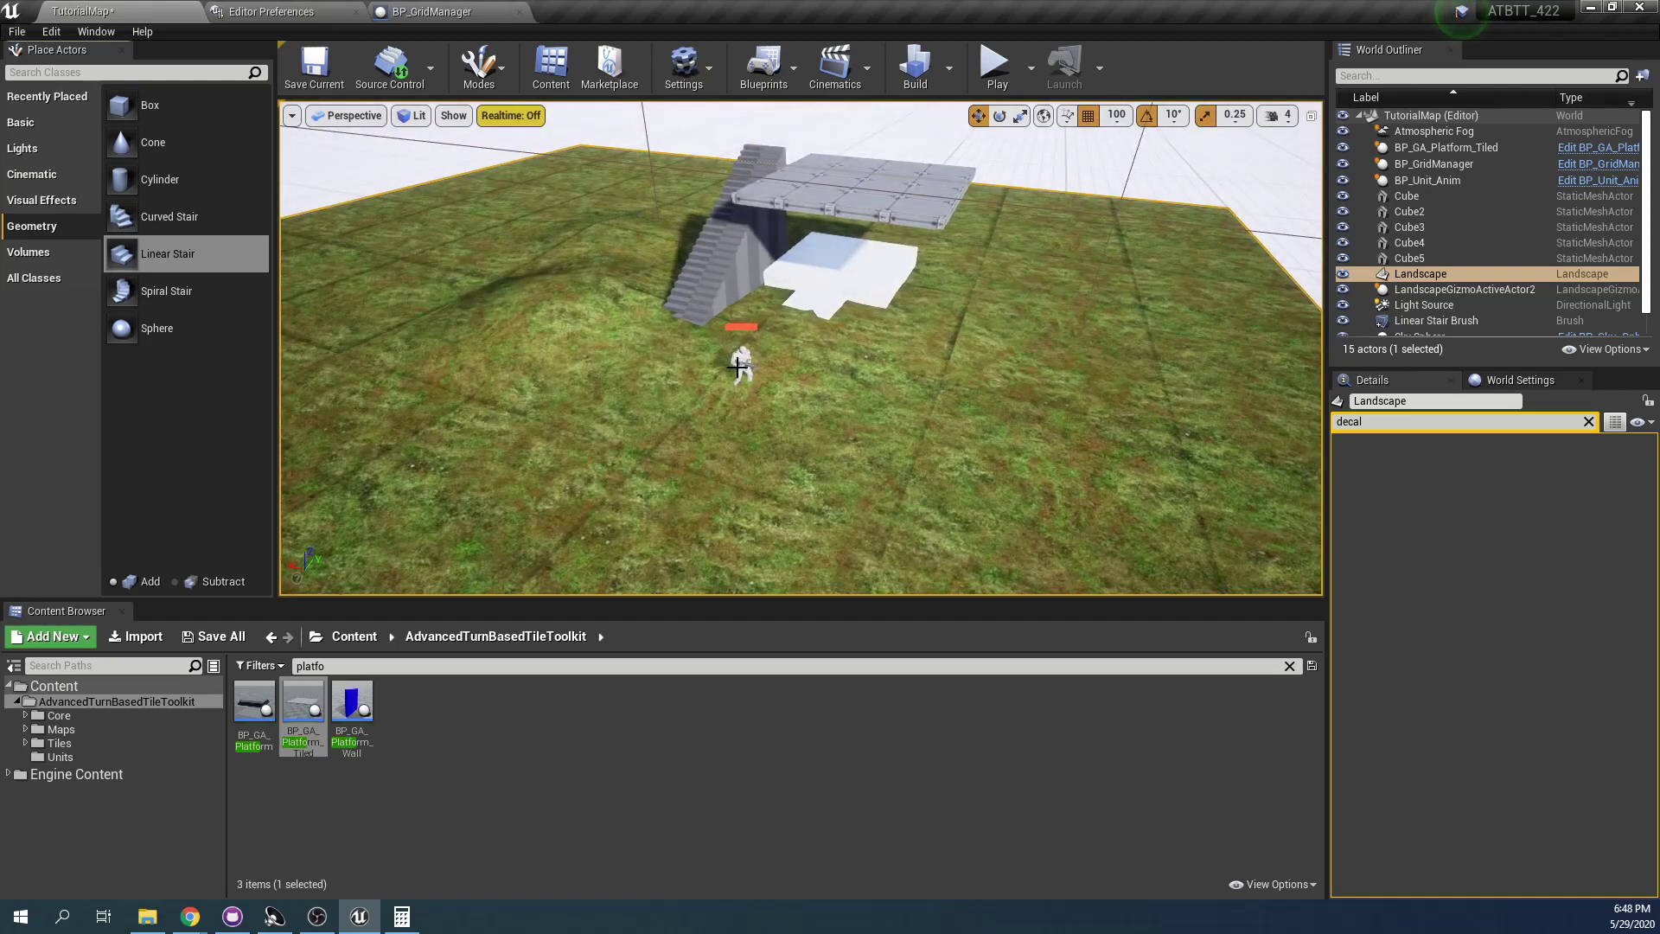
left_click(742, 361)
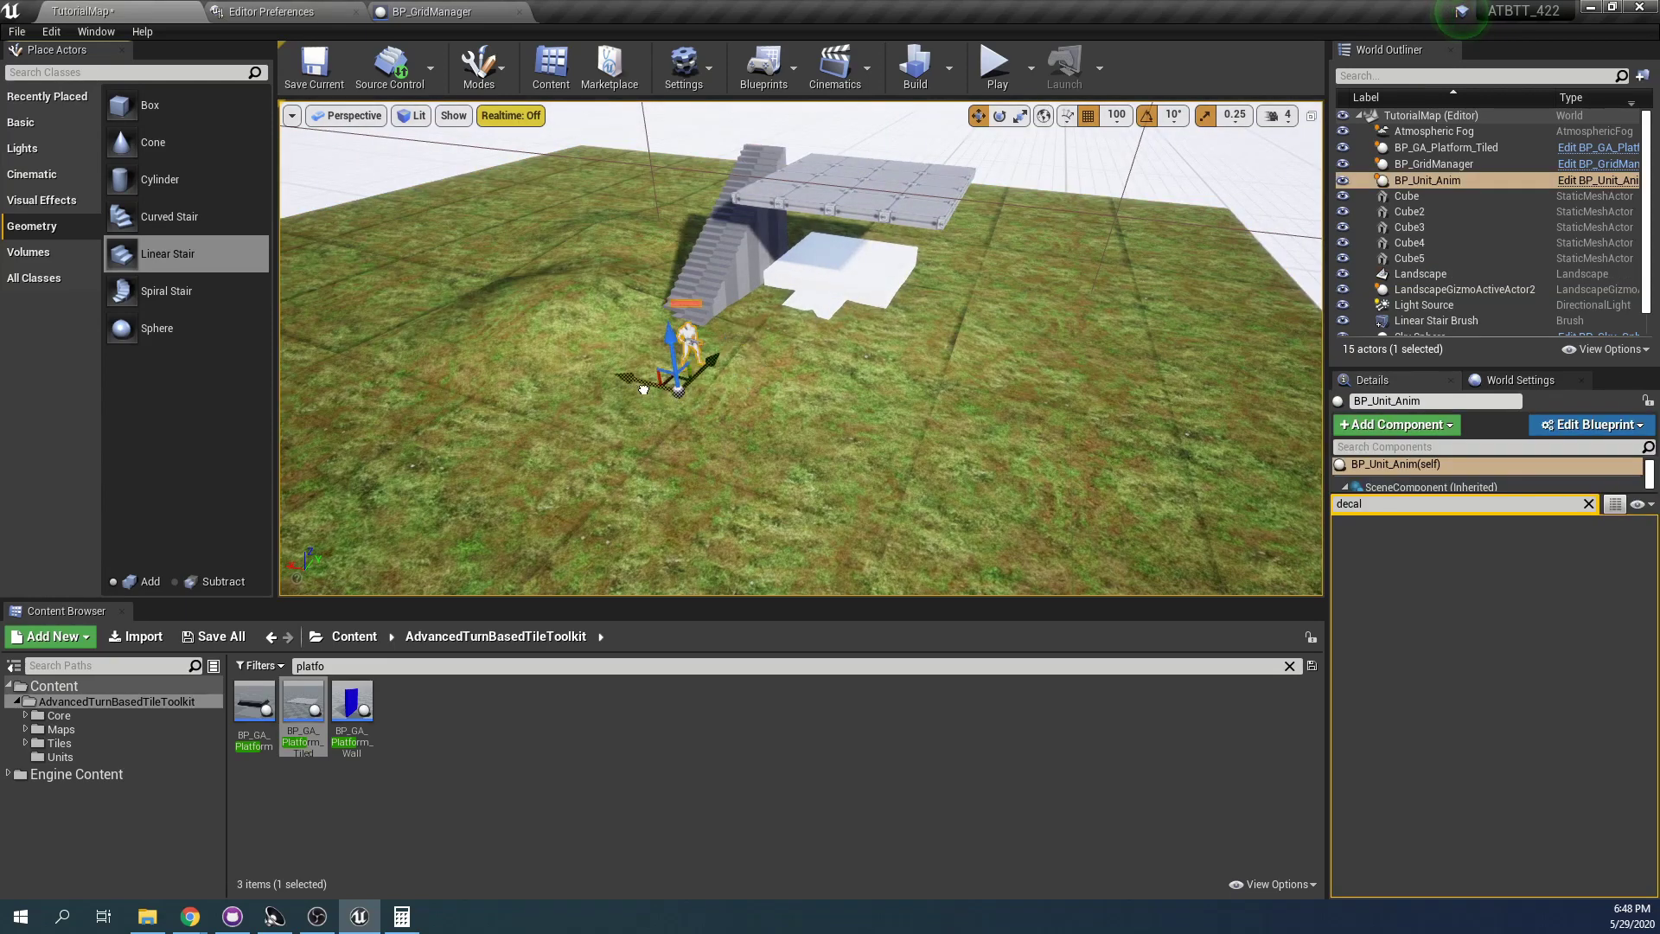
left_click_drag(643, 389, 797, 412)
right_click_drag(1035, 387, 795, 354)
scroll(1139, 340, "up", 5)
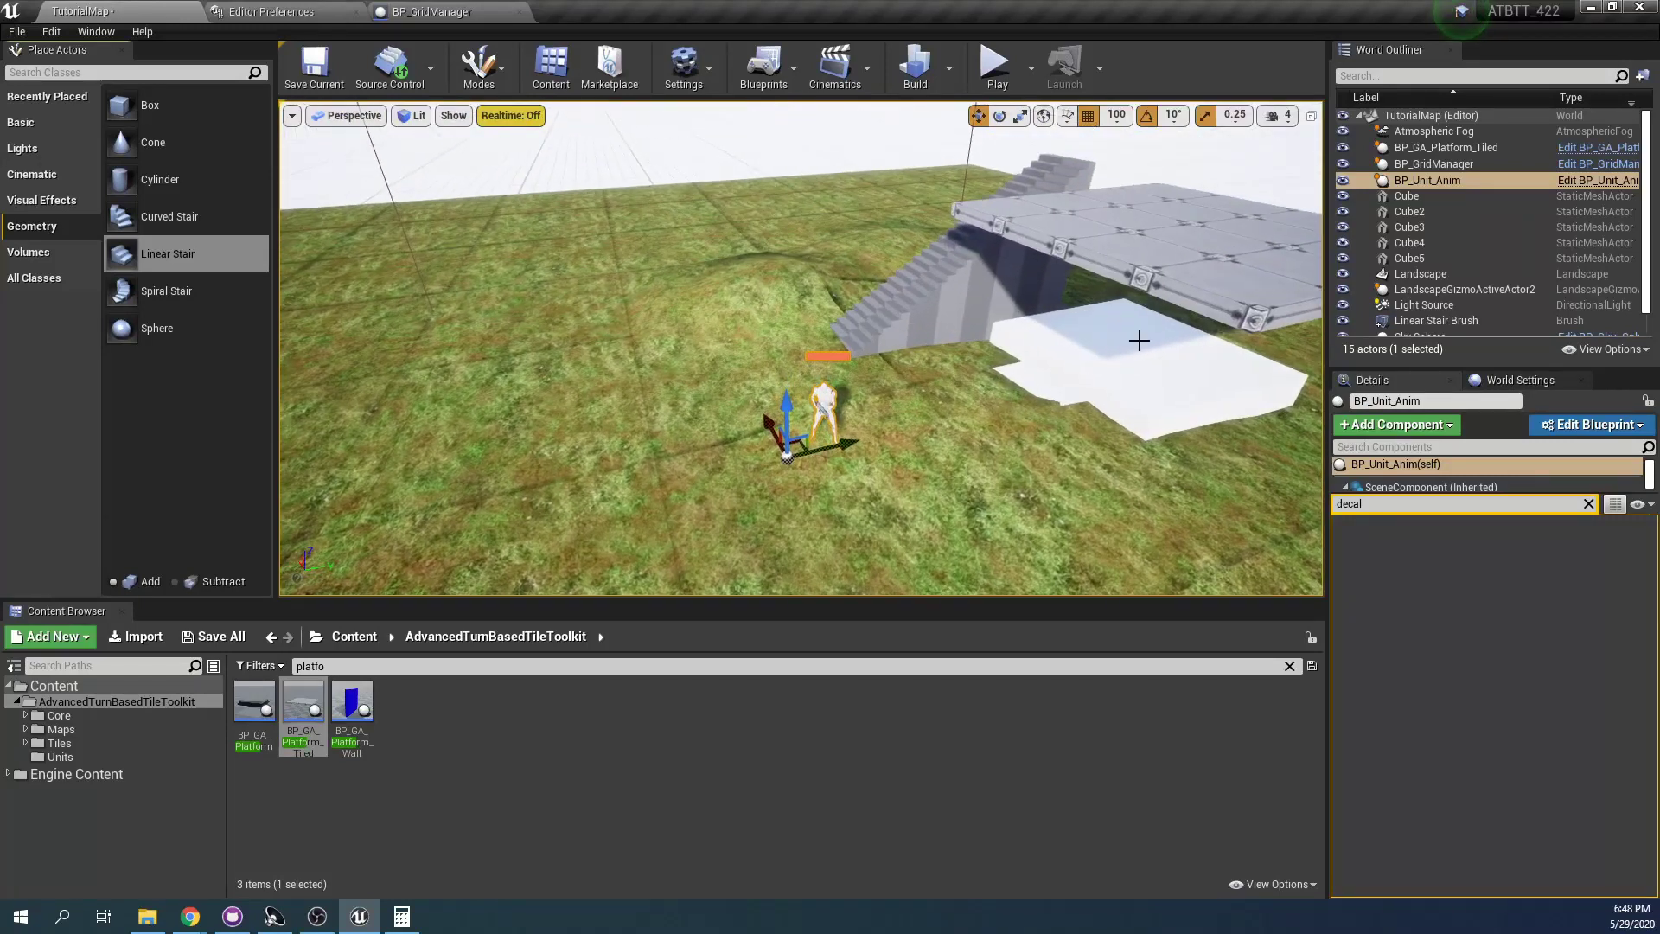
right_click_drag(843, 340, 883, 352)
Playtest the level, moving the unit over the sculpted hill, behind the stairs and back toward the hill, and stop the session
left_click(983, 53)
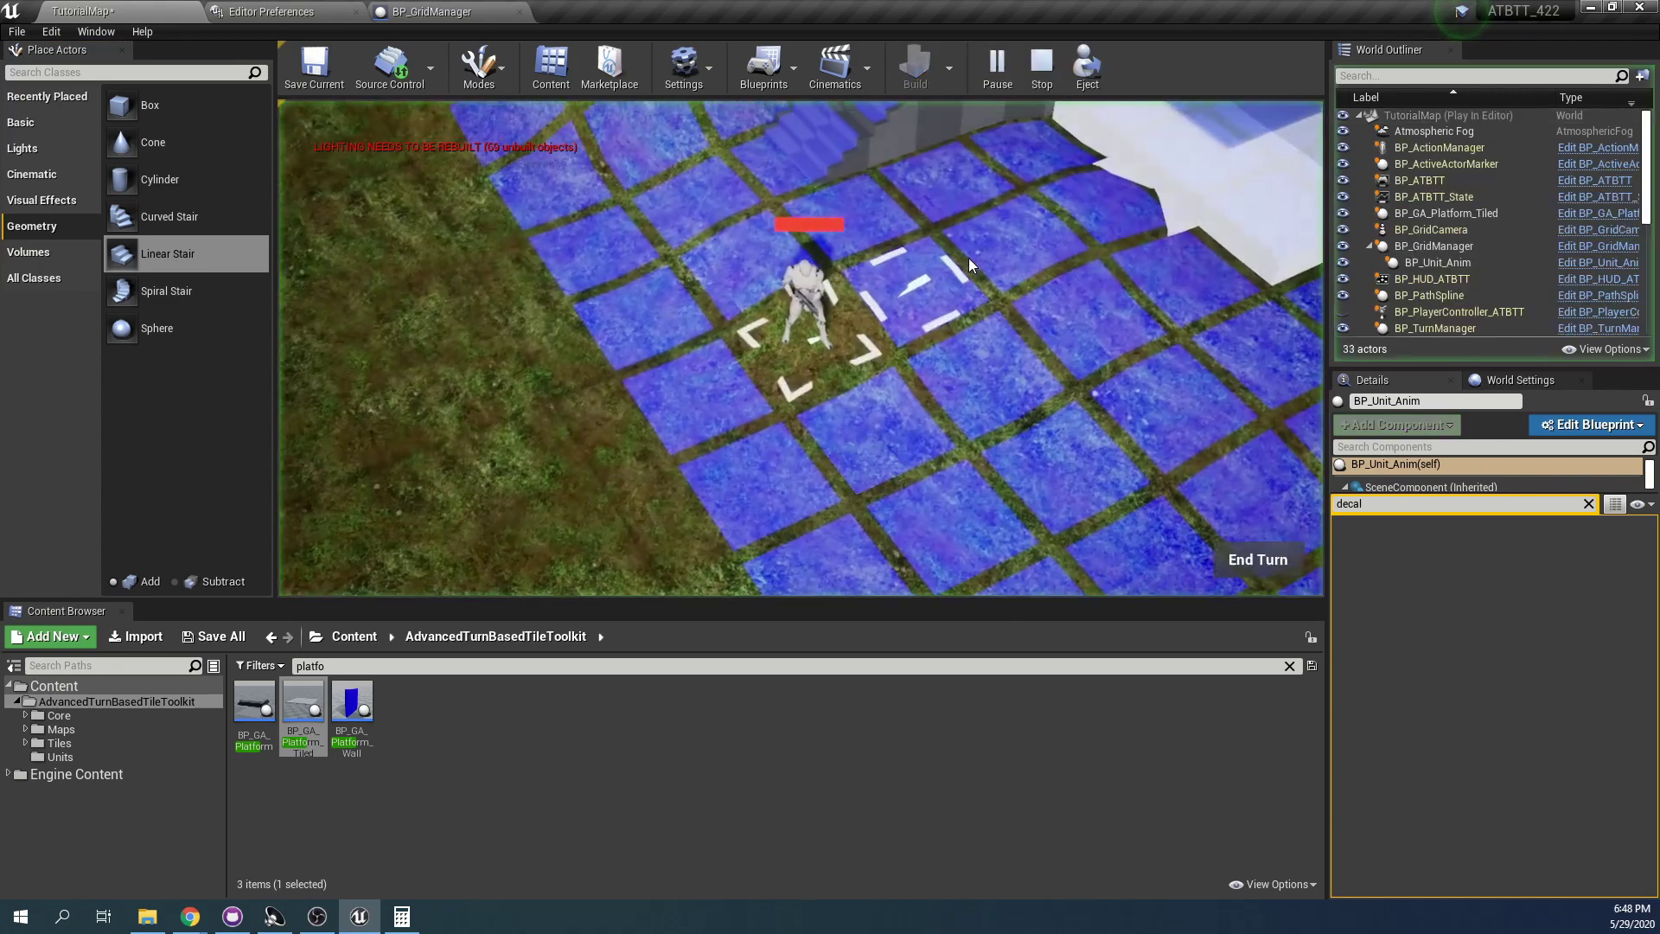
key("w")
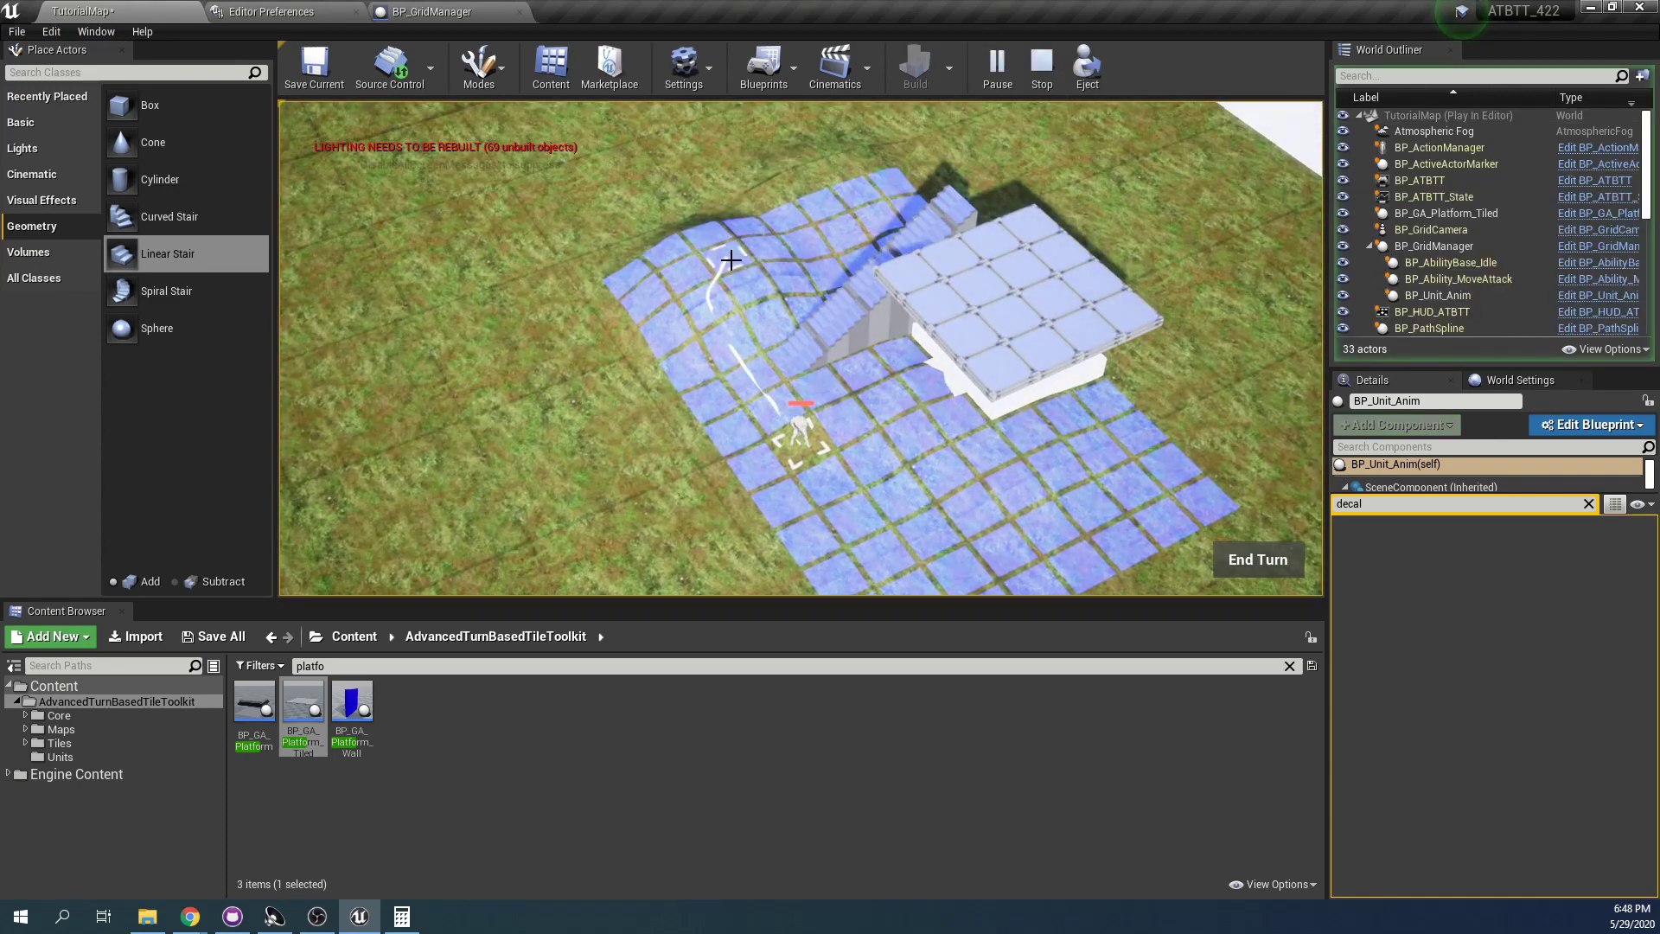
left_click(731, 259)
key("e")
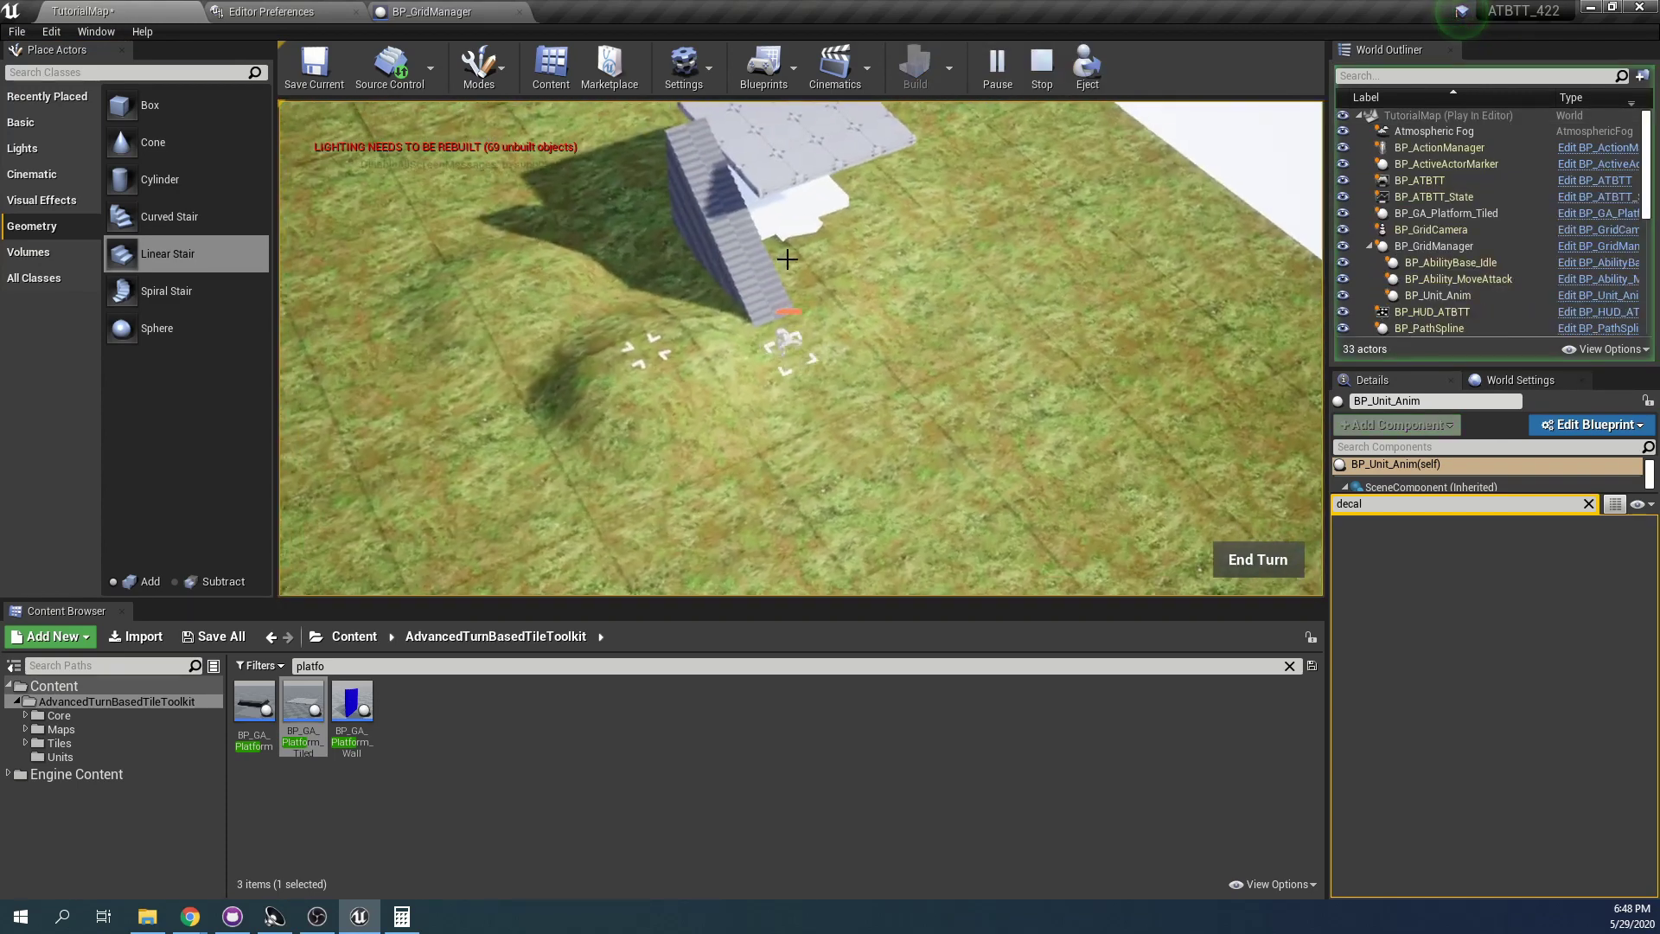
scroll(927, 327, "up", 3)
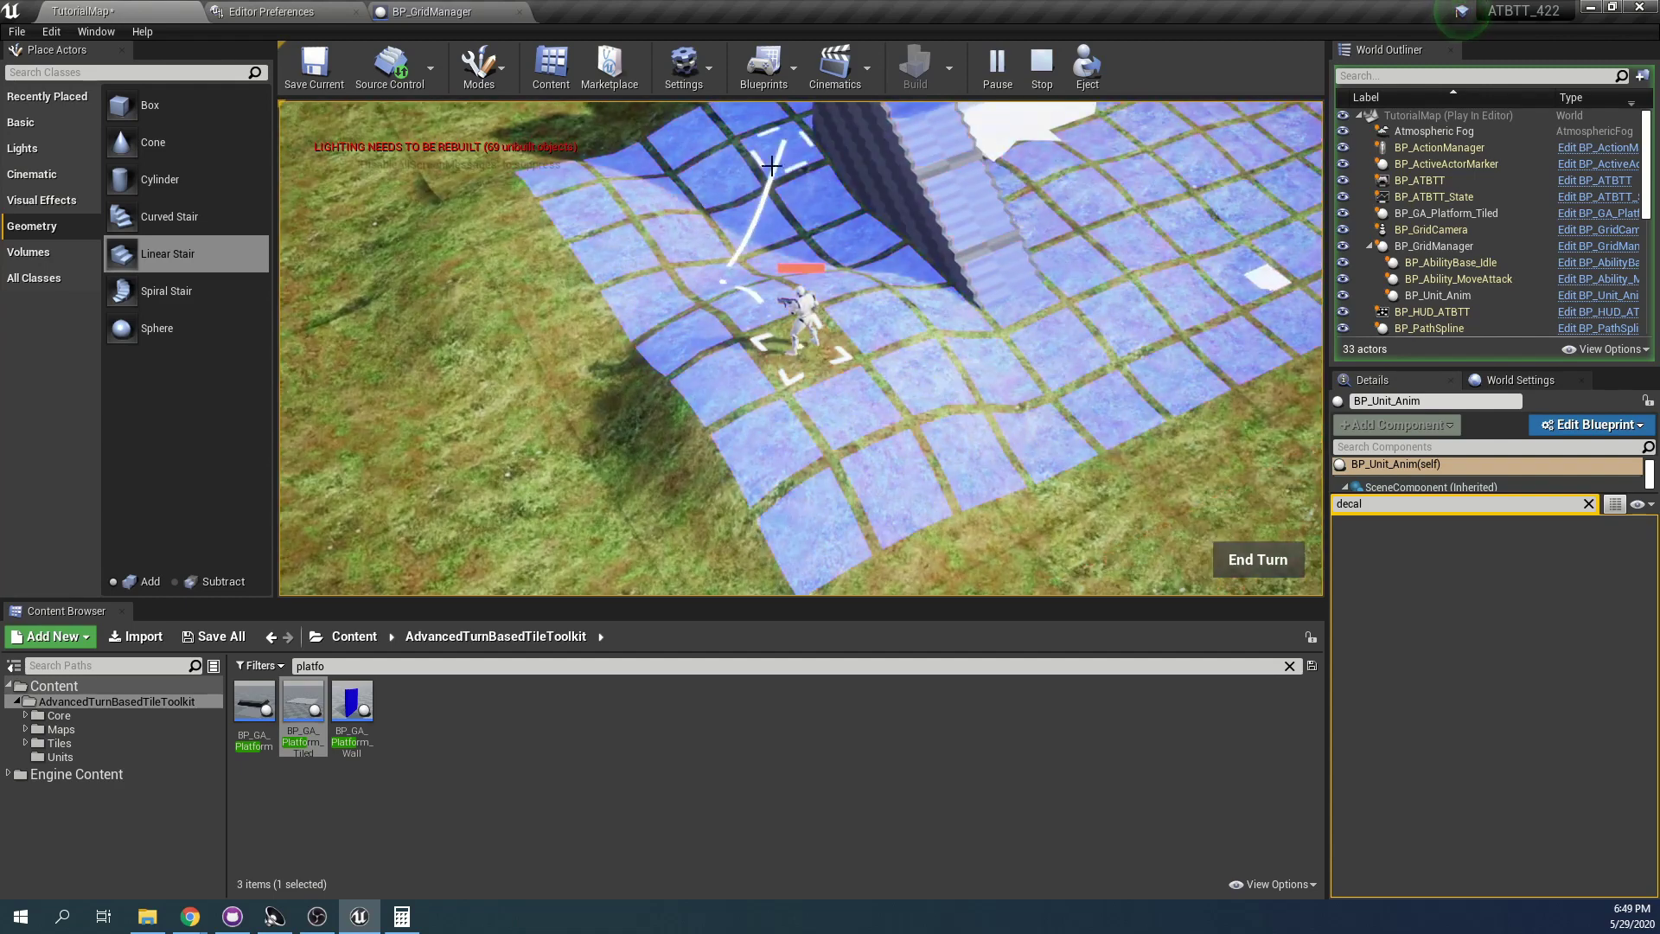
left_click(767, 175)
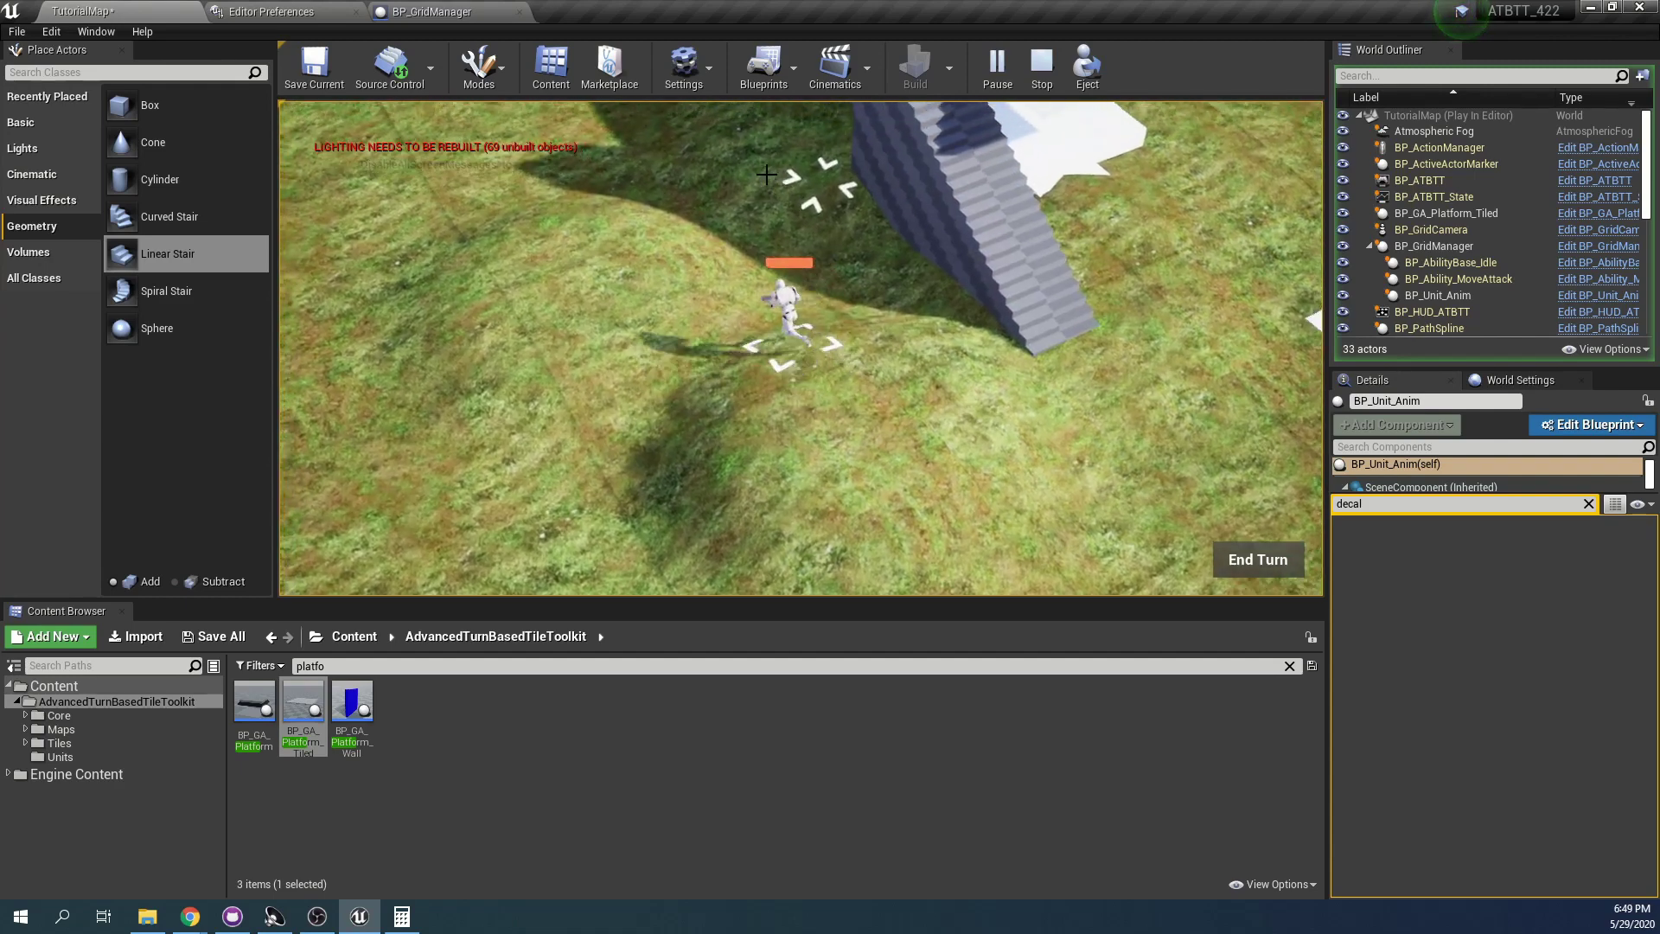
scroll(766, 175, "down", 5)
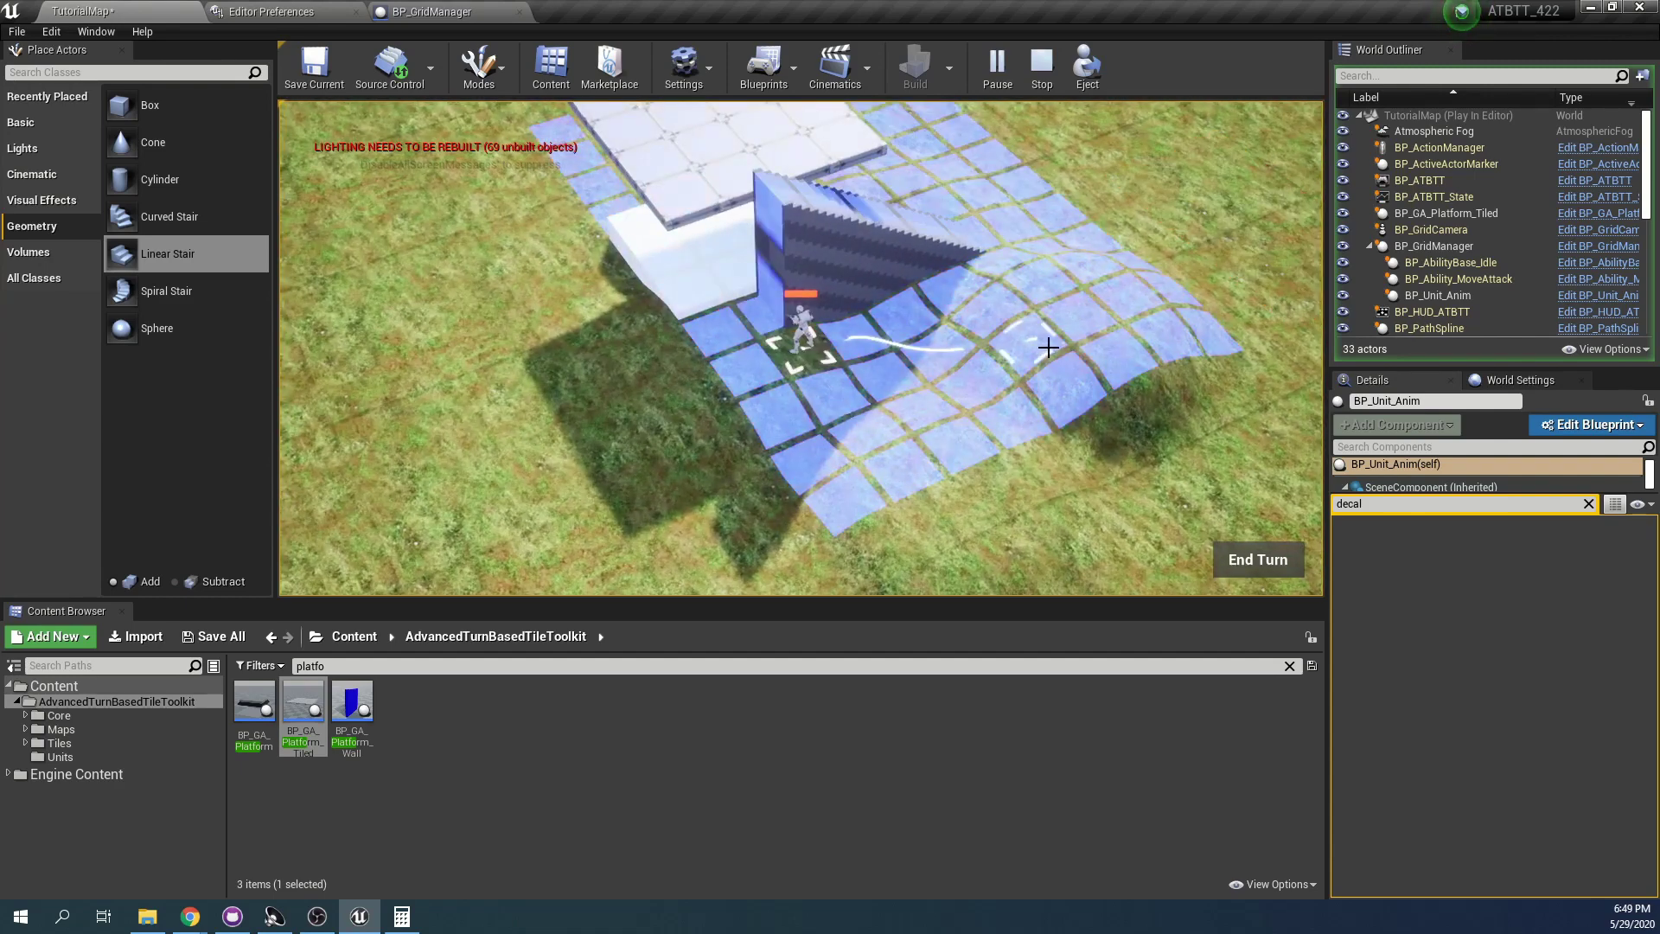
left_click(1048, 348)
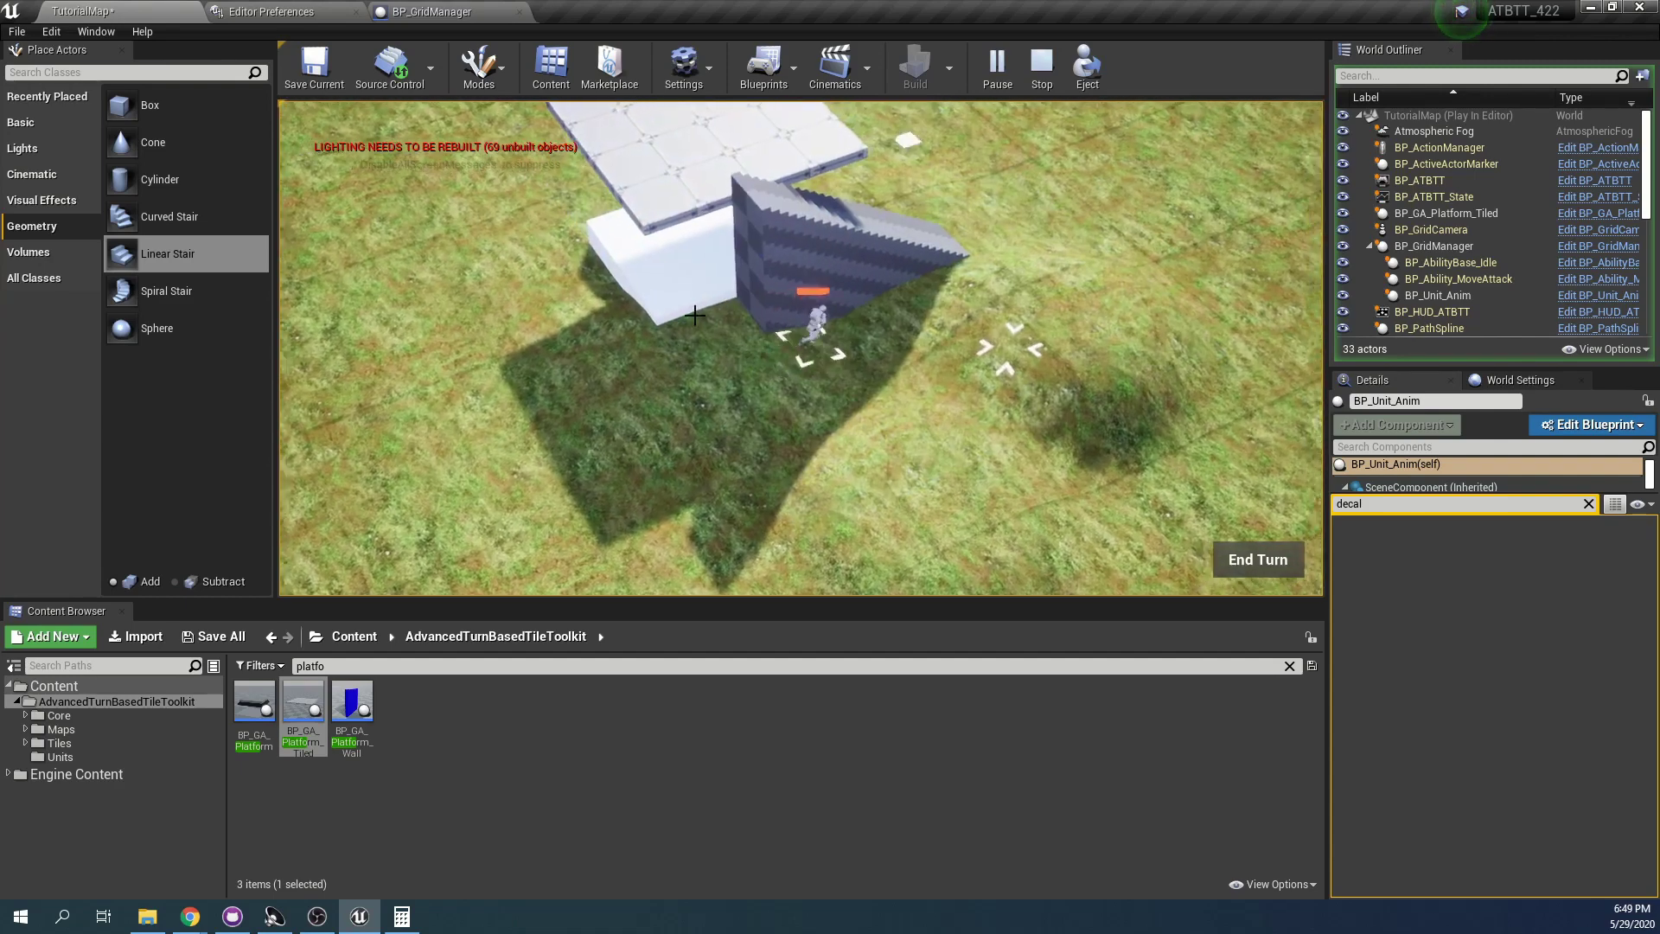
key("e")
key("Escape")
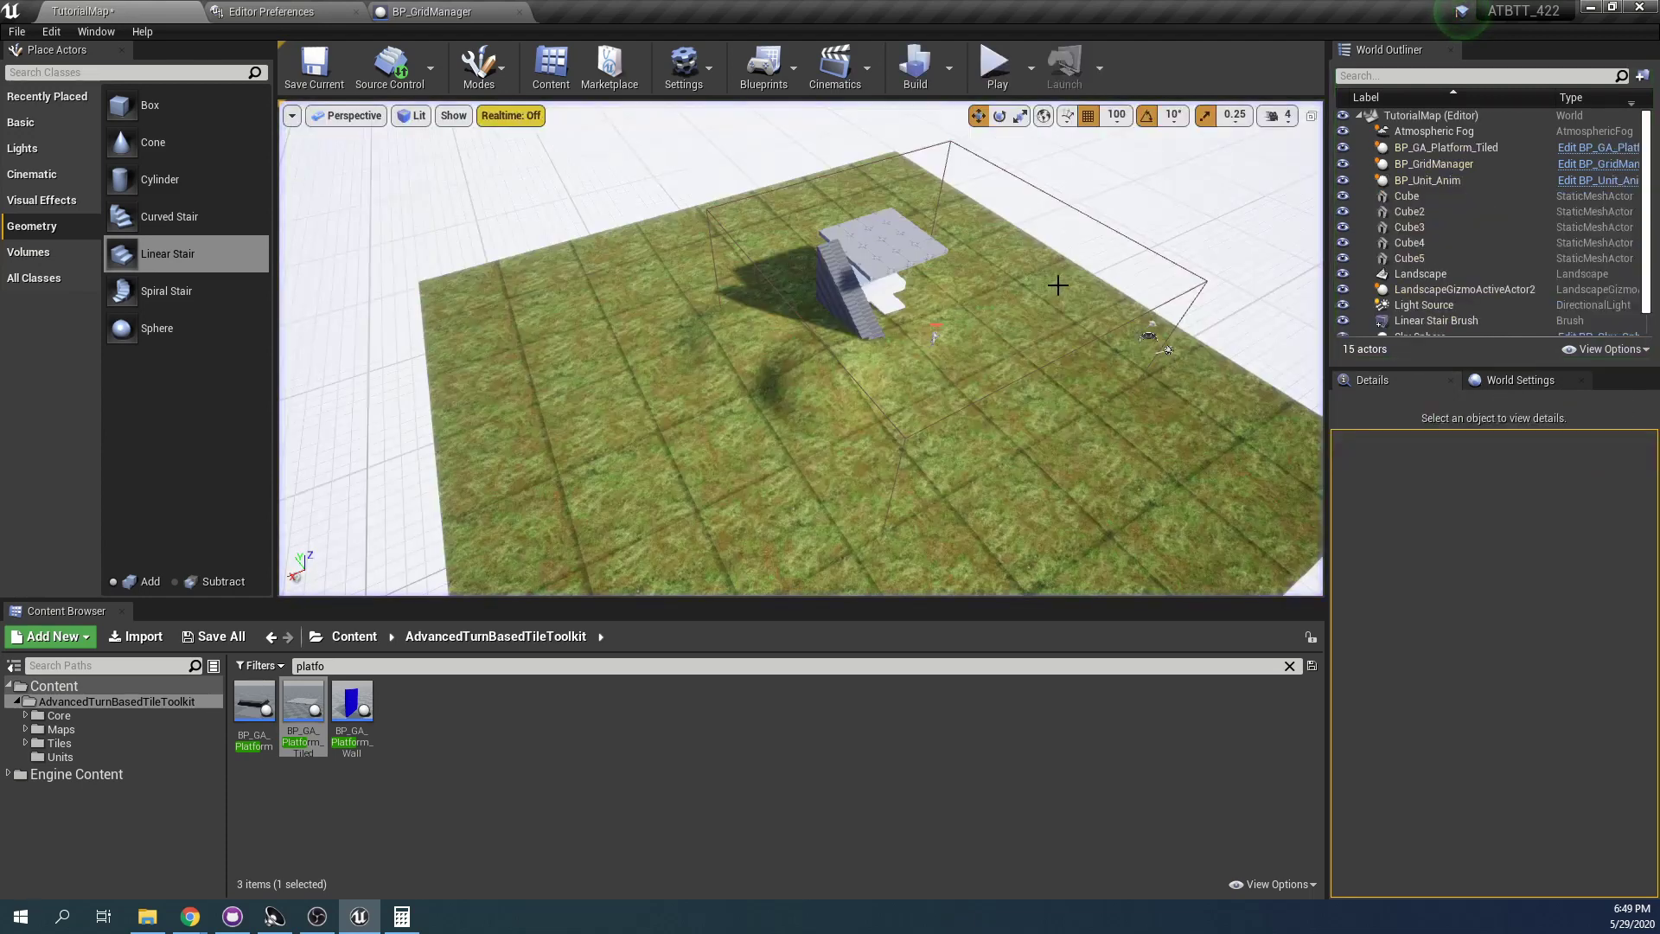
Run a short playtest with the camera zoomed out to examine how far the walkable tiles extend over the landscape
left_click(1118, 232)
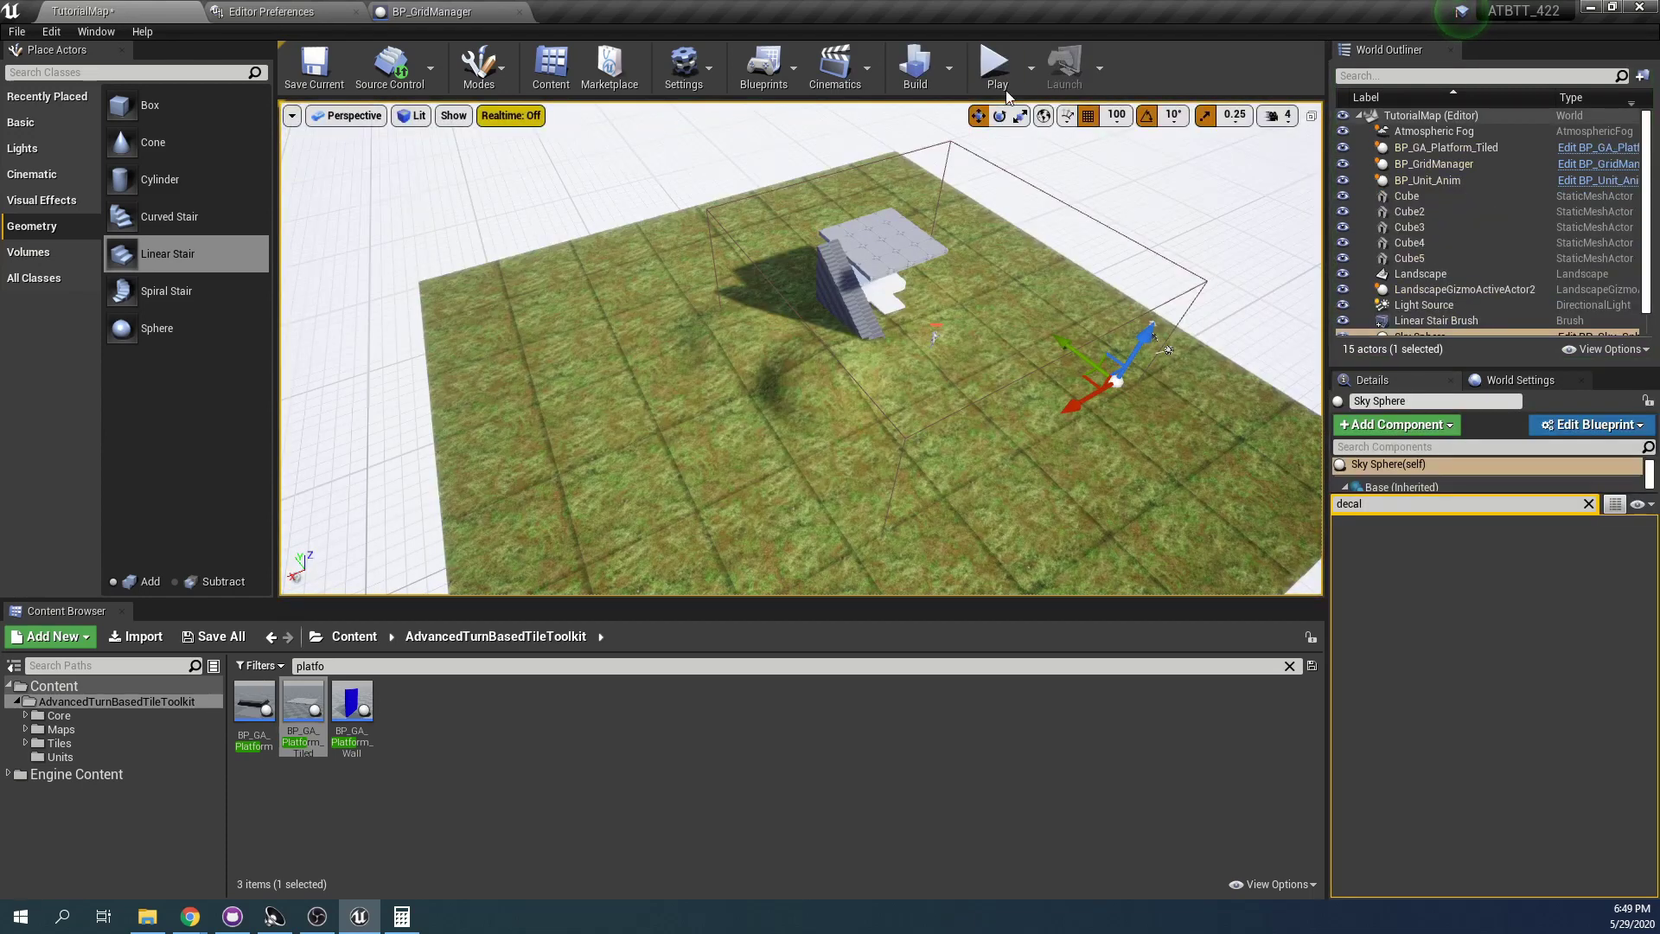
left_click(996, 70)
scroll(762, 354, "down", 5)
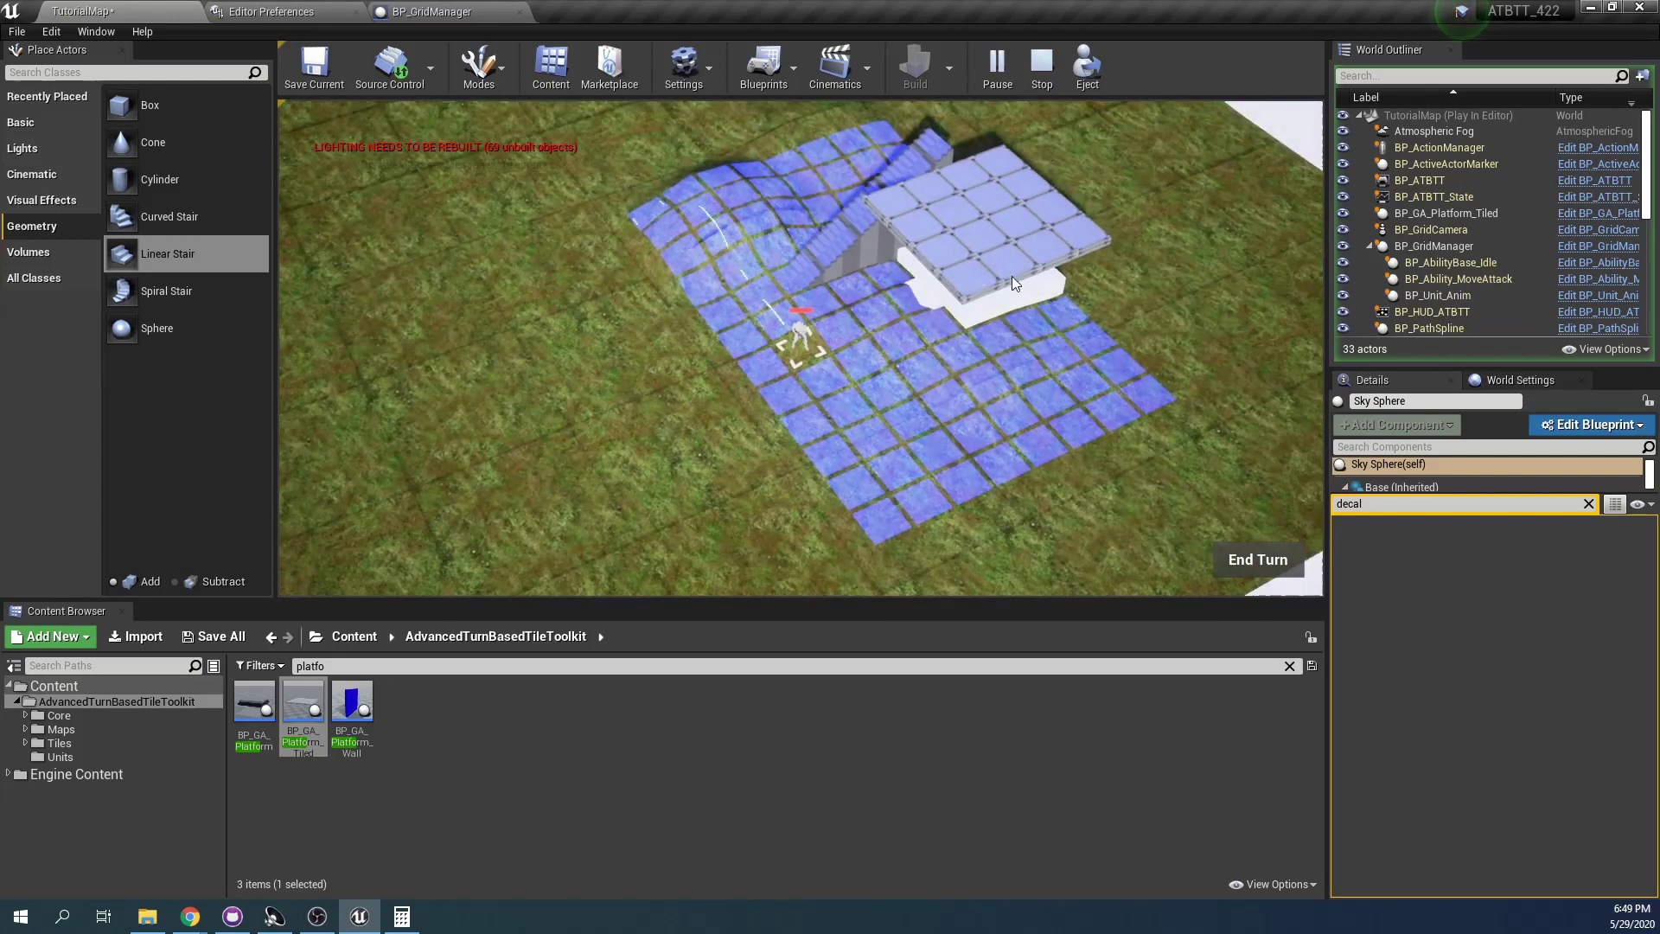
key("Escape")
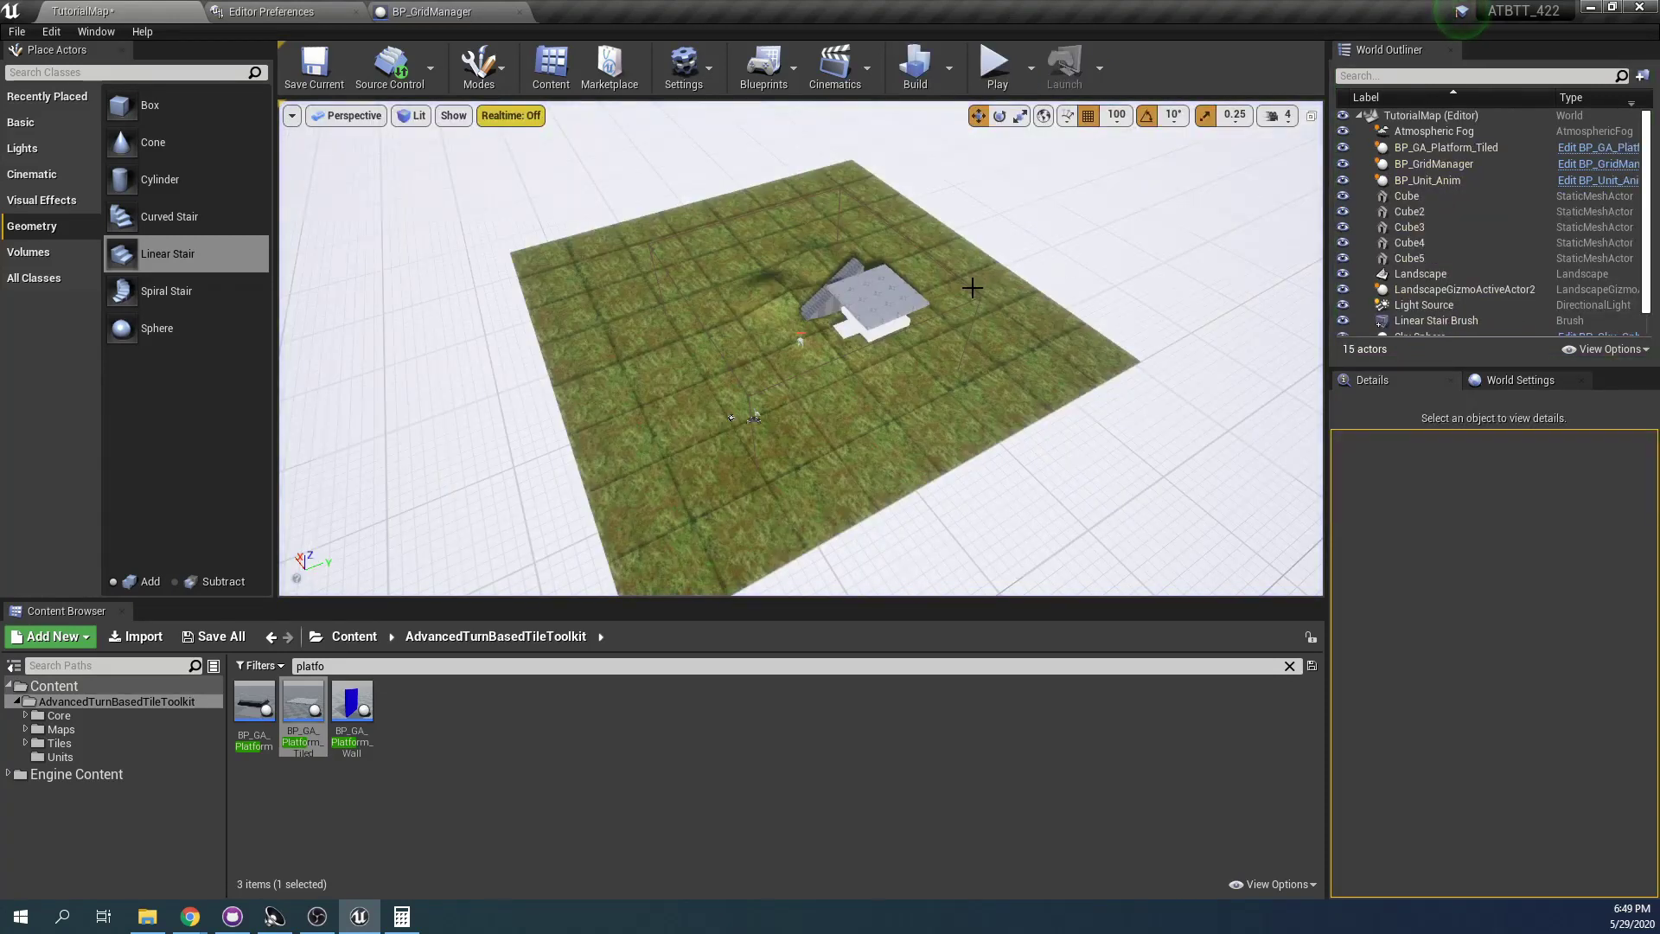
Clear the details filter for BP_GridManager and set both Grid Size X and Grid Size Y to 30
left_click(969, 288)
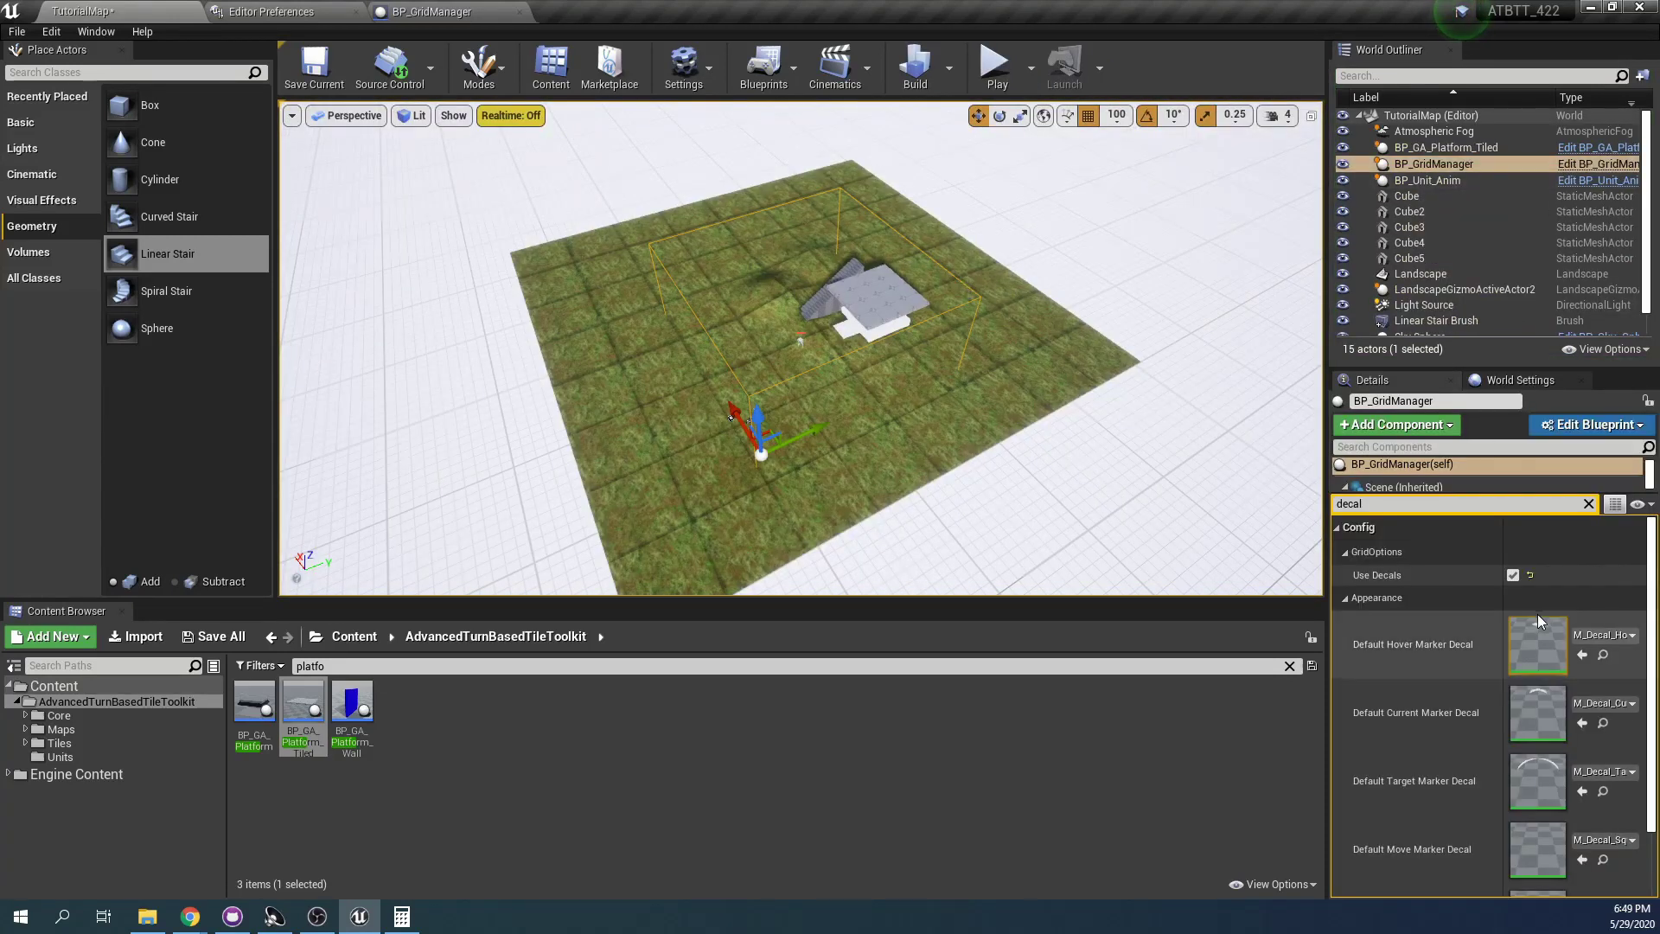
left_click(1588, 503)
scroll(1534, 647, "up", 2)
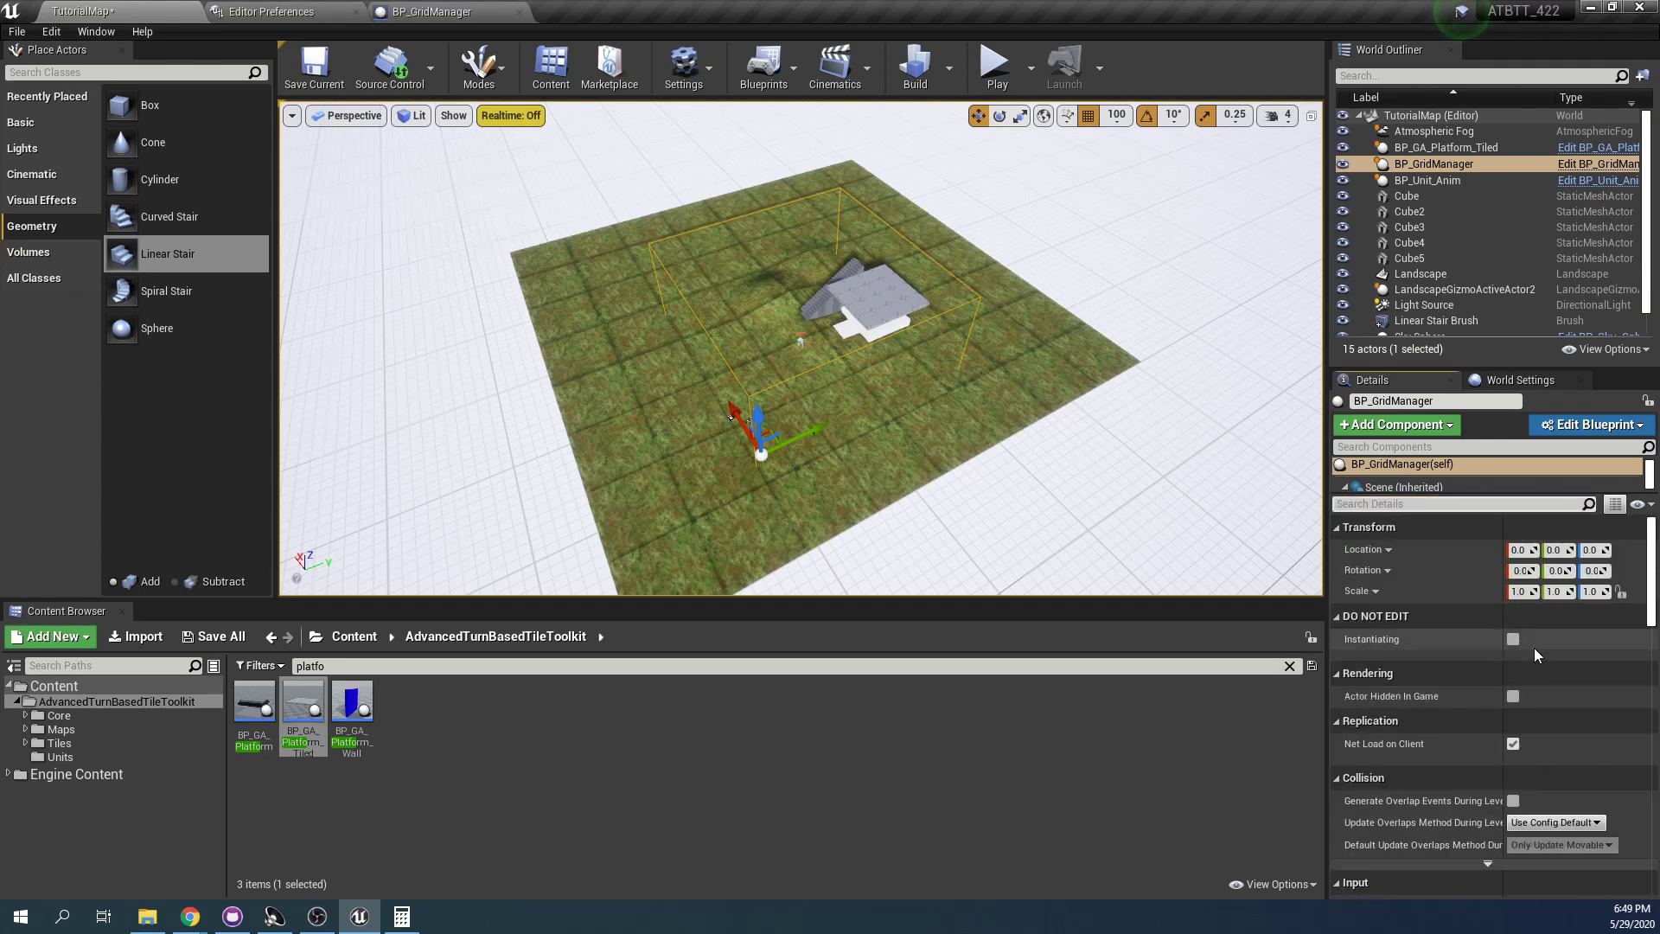
scroll(1534, 647, "down", 5)
scroll(1521, 682, "down", 2)
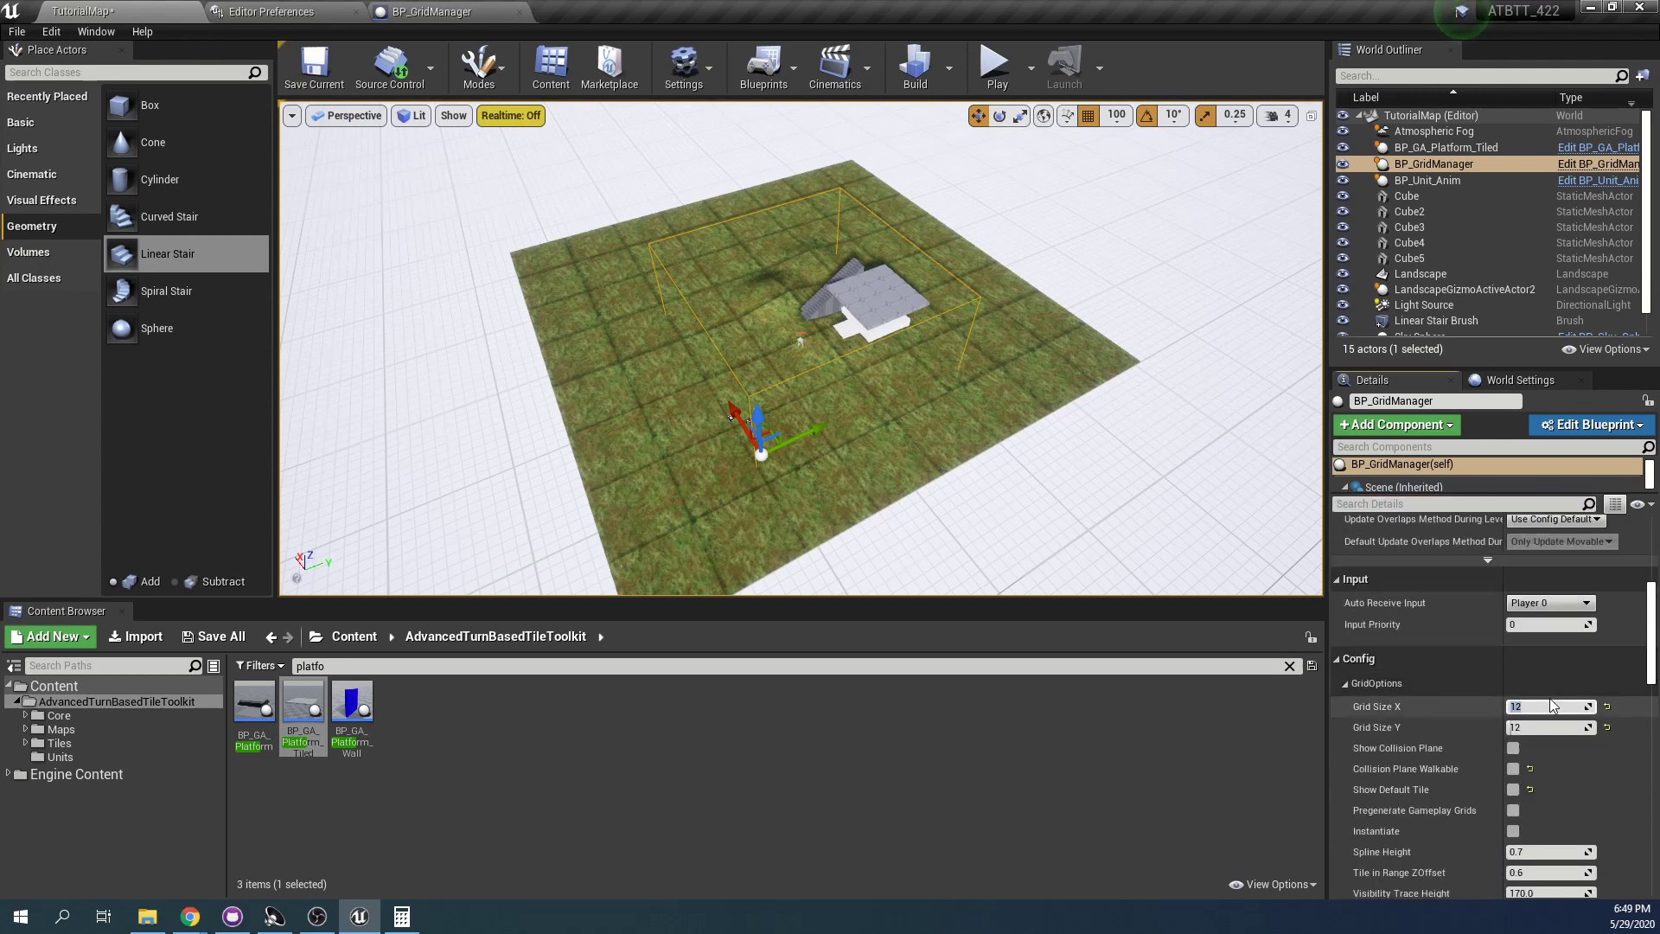
key("Return")
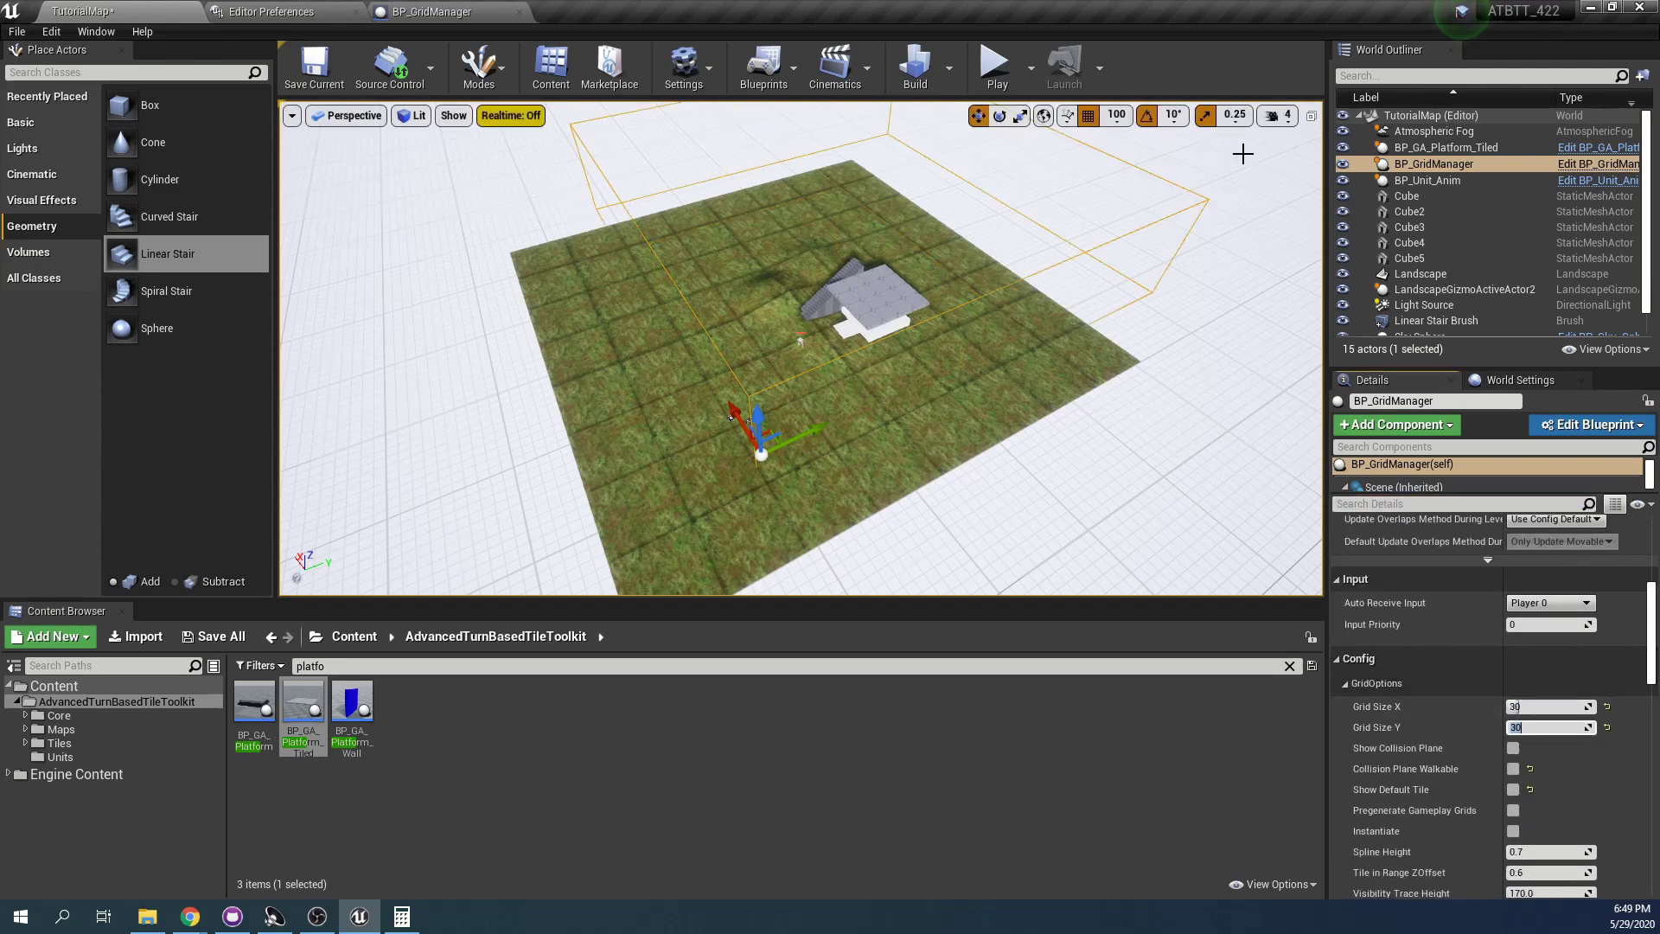
Playtest the enlarged grid by sending the unit to a tile beside the platforms
left_click(995, 78)
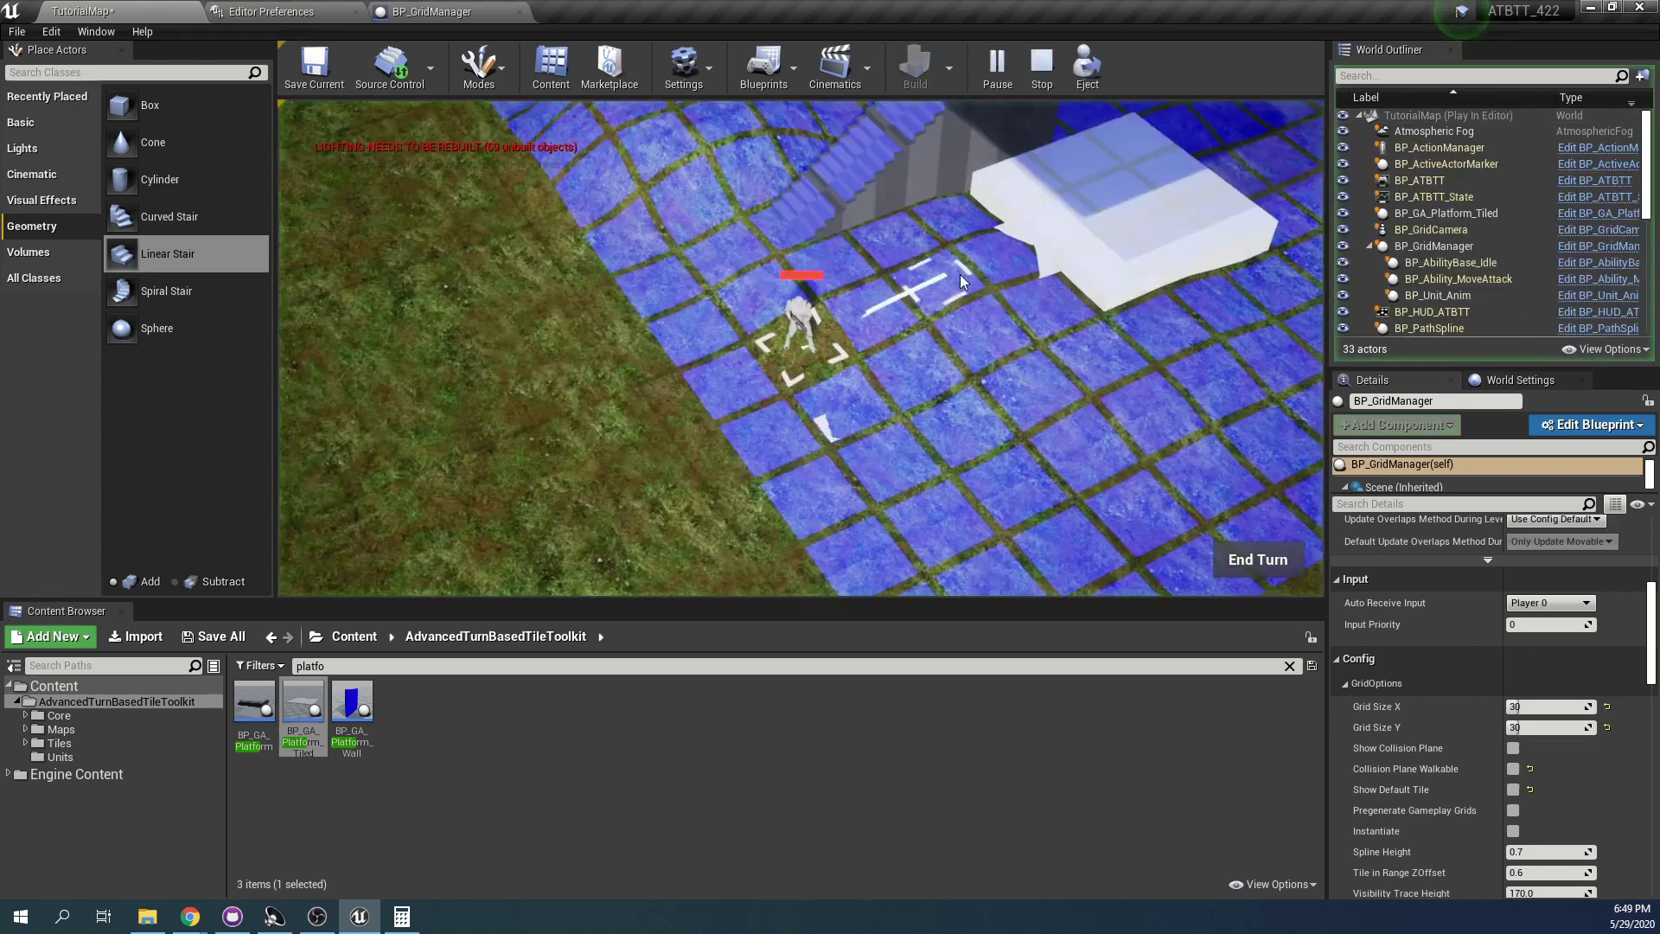
left_click(1054, 342)
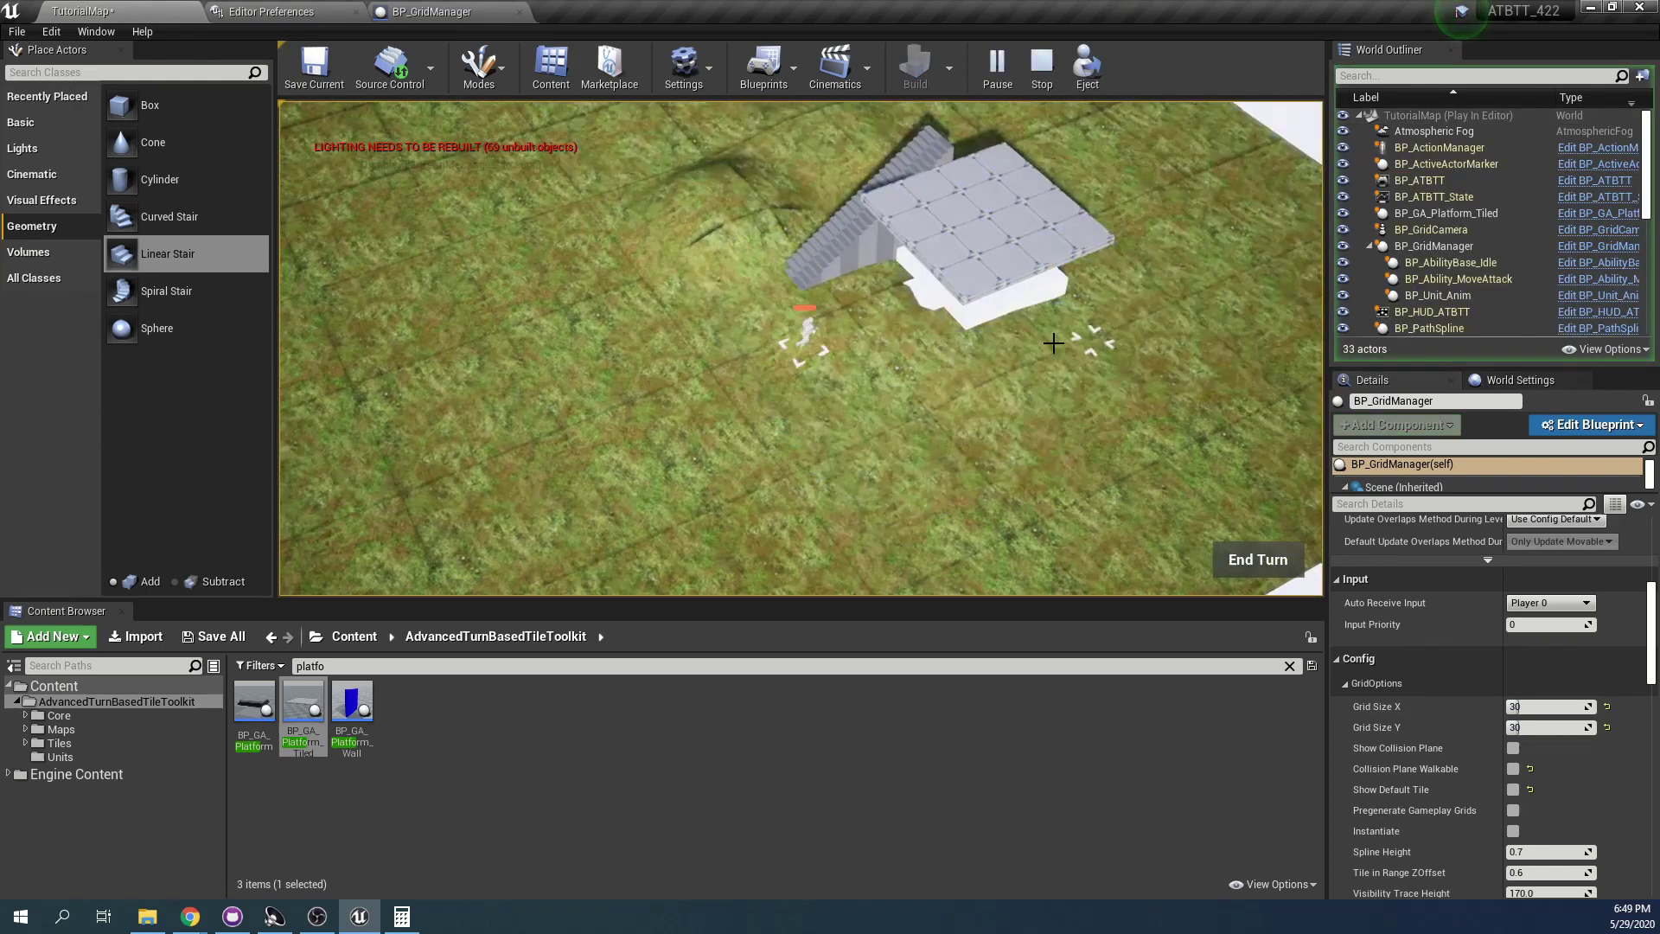
key("q")
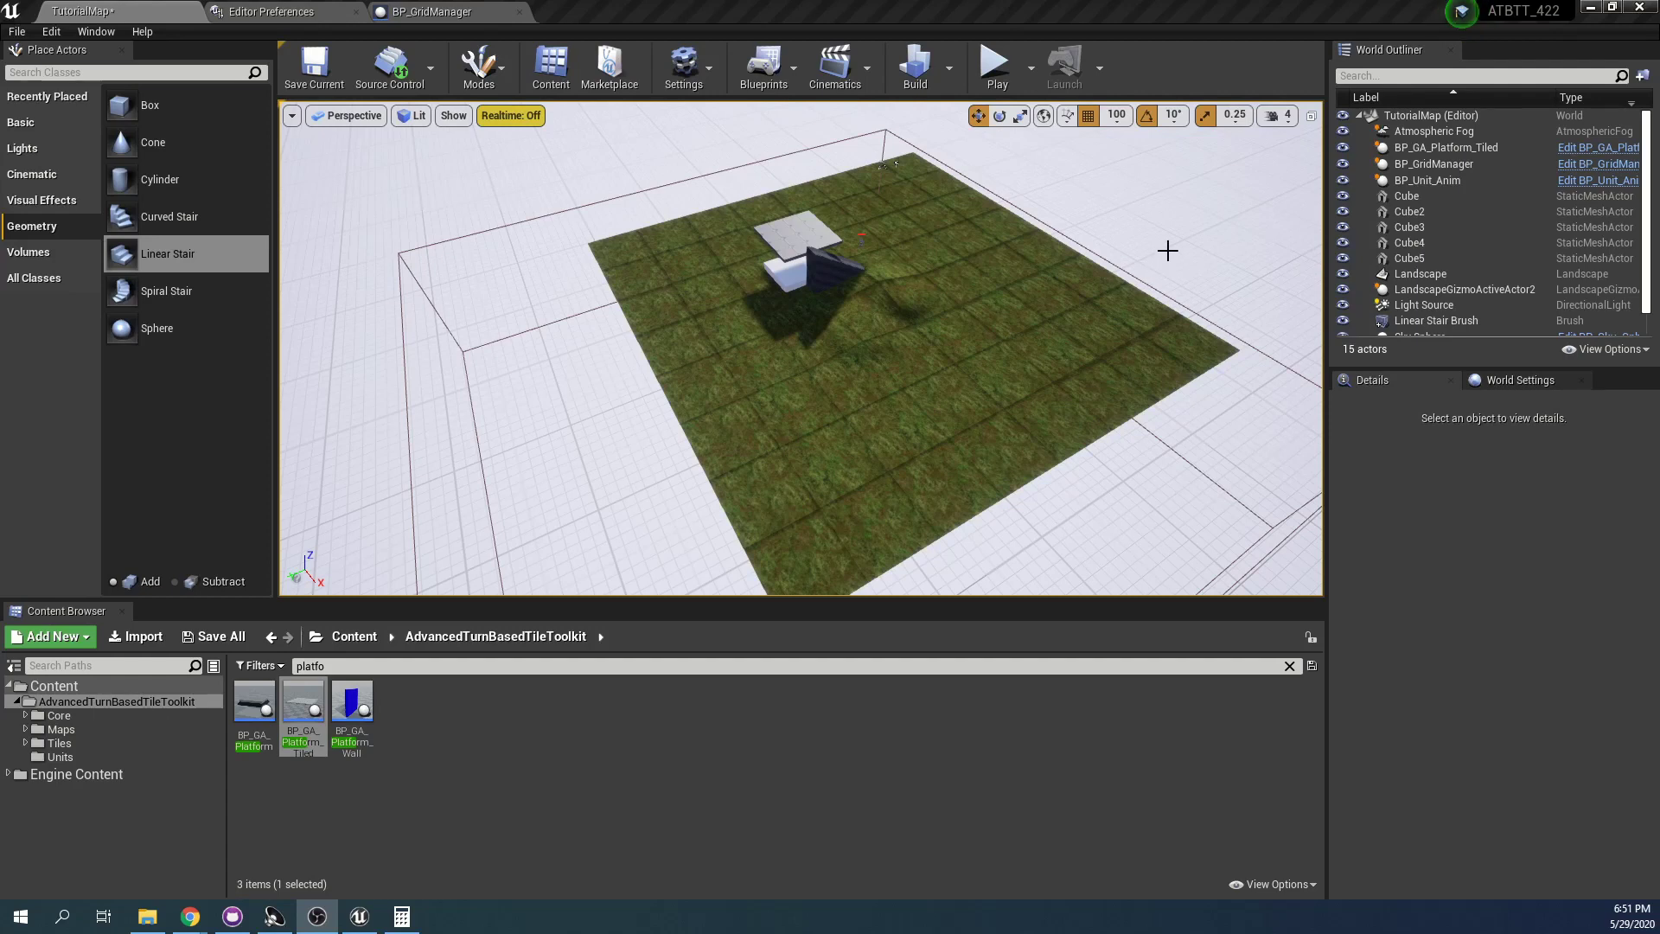
Examine BP_GridManager's Procedural heightmap settings and take a close view of the stairs and overlapping platforms
left_click(1487, 161)
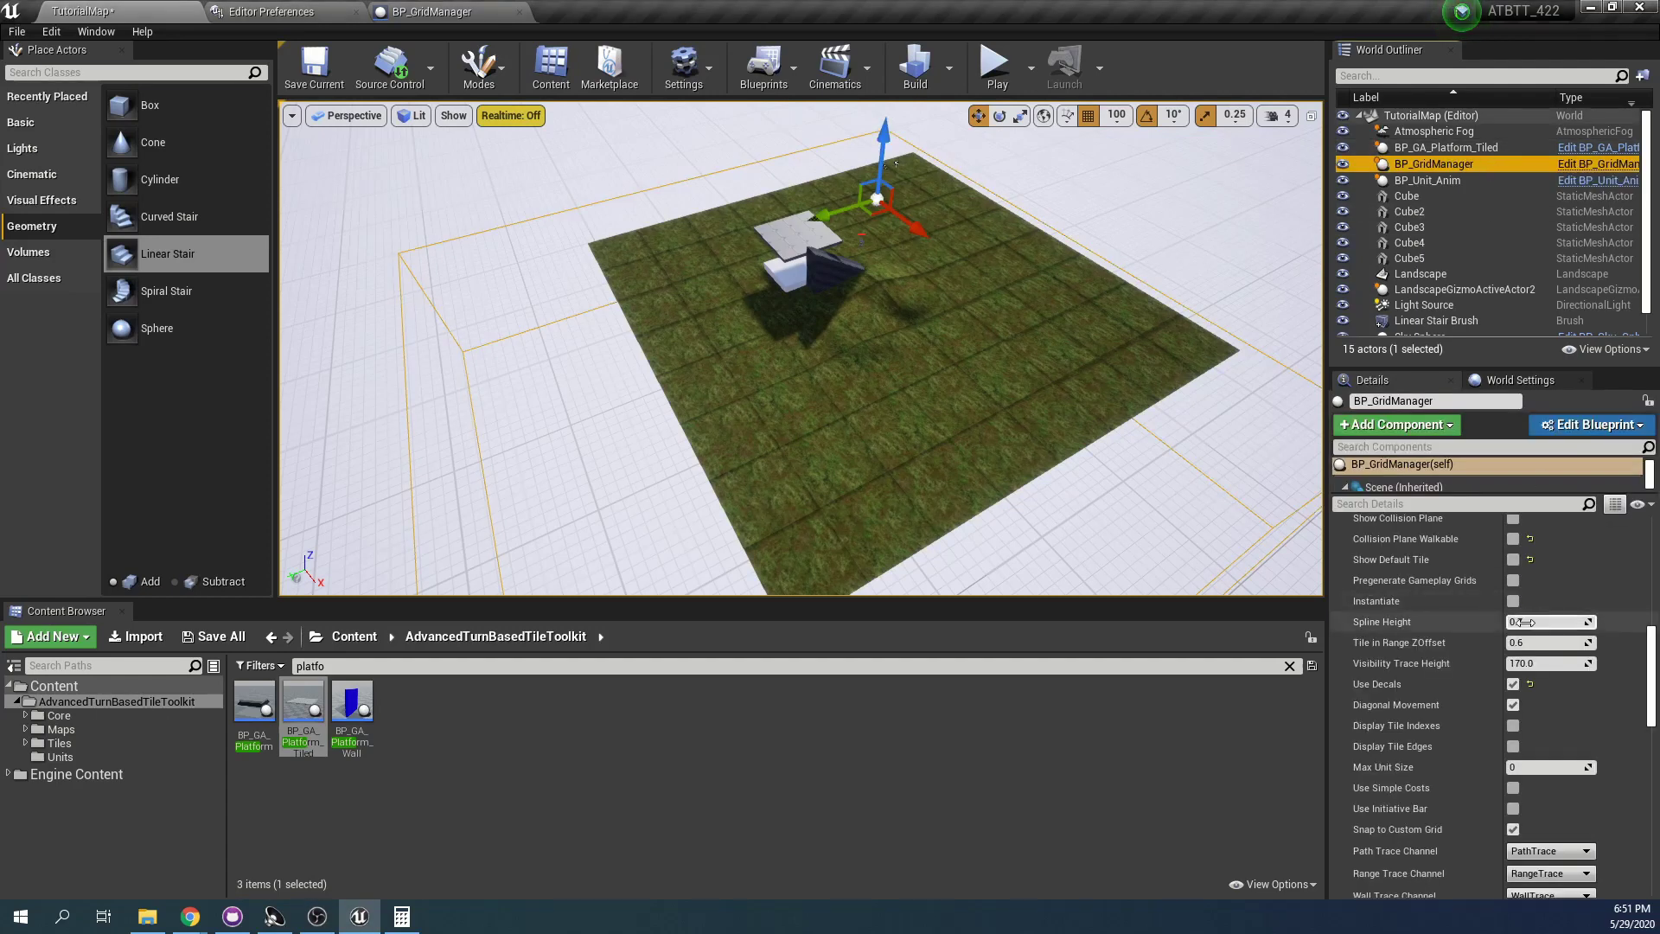
scroll(1525, 623, "down", 10)
scroll(1525, 617, "down", 8)
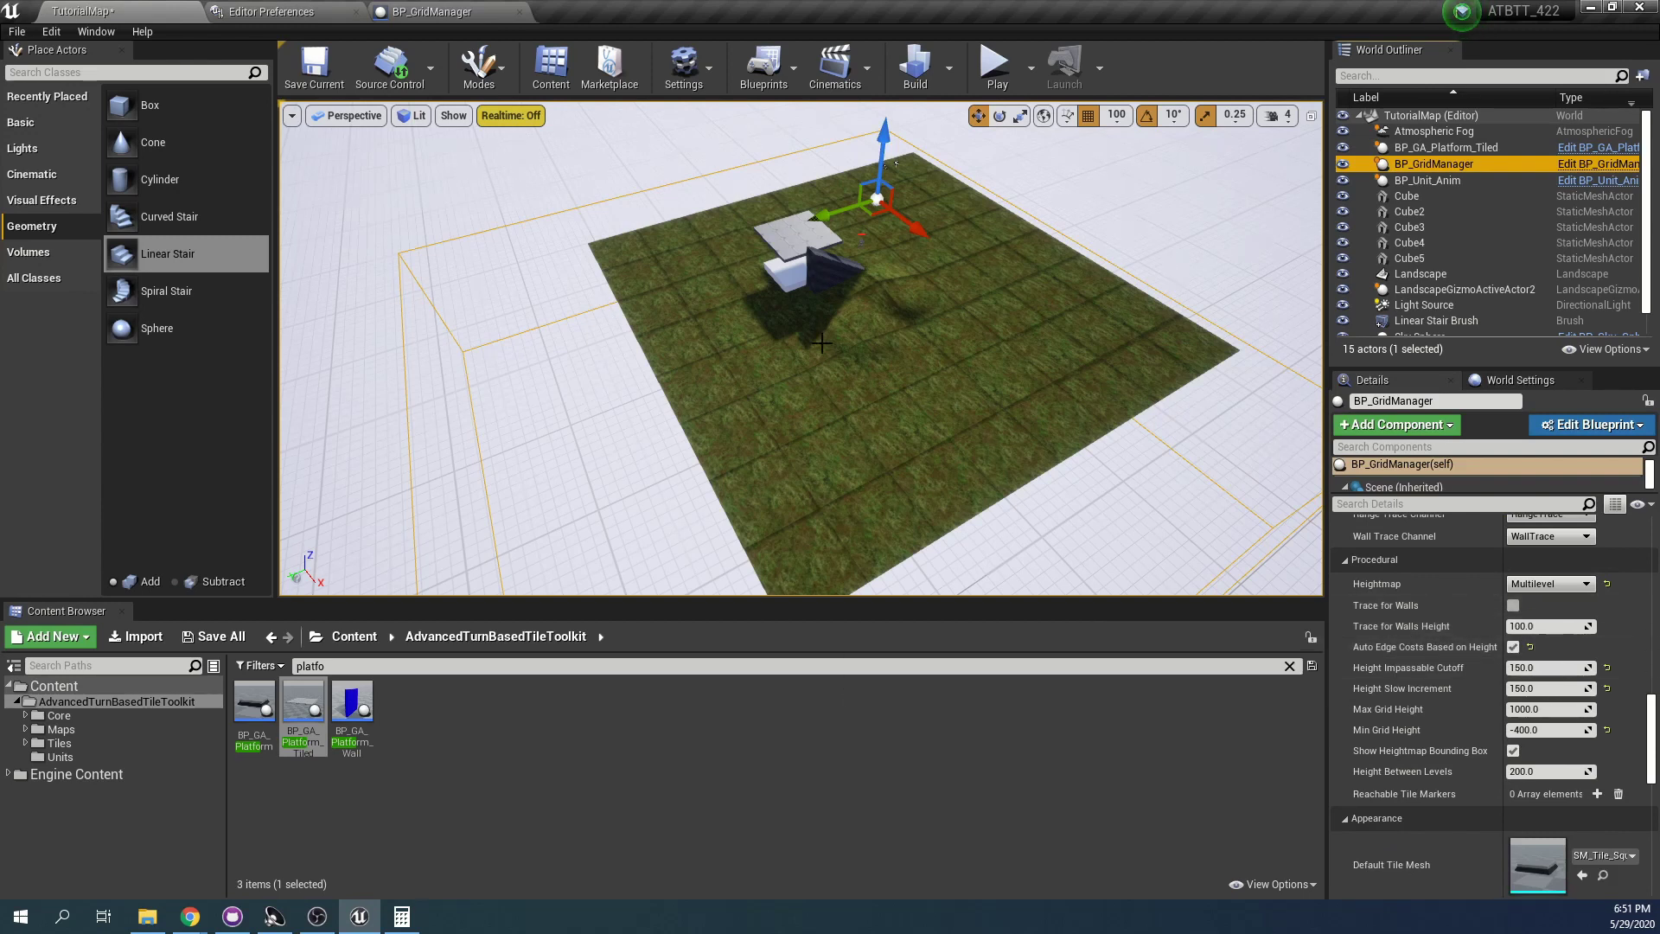
right_click_drag(734, 274, 734, 229)
key("w")
key("w")
key("d")
right_click_drag(769, 361, 676, 432)
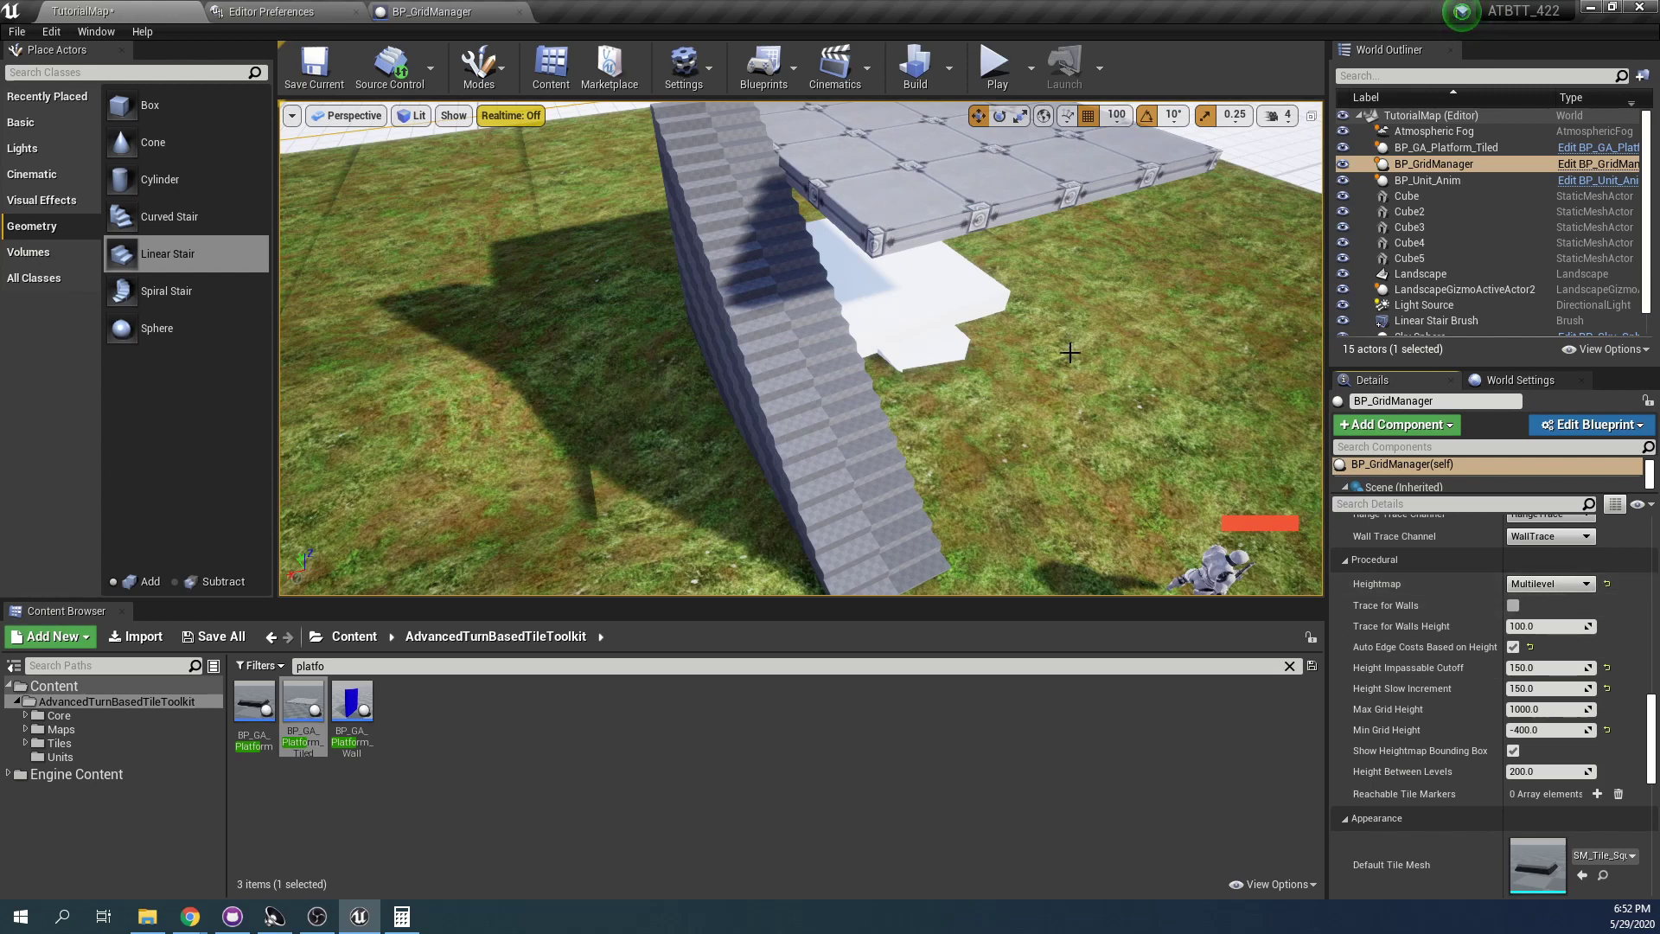
Switch the grid manager's Heightmap option to One Level and return it to Multilevel
left_click(1549, 583)
left_click(1546, 616)
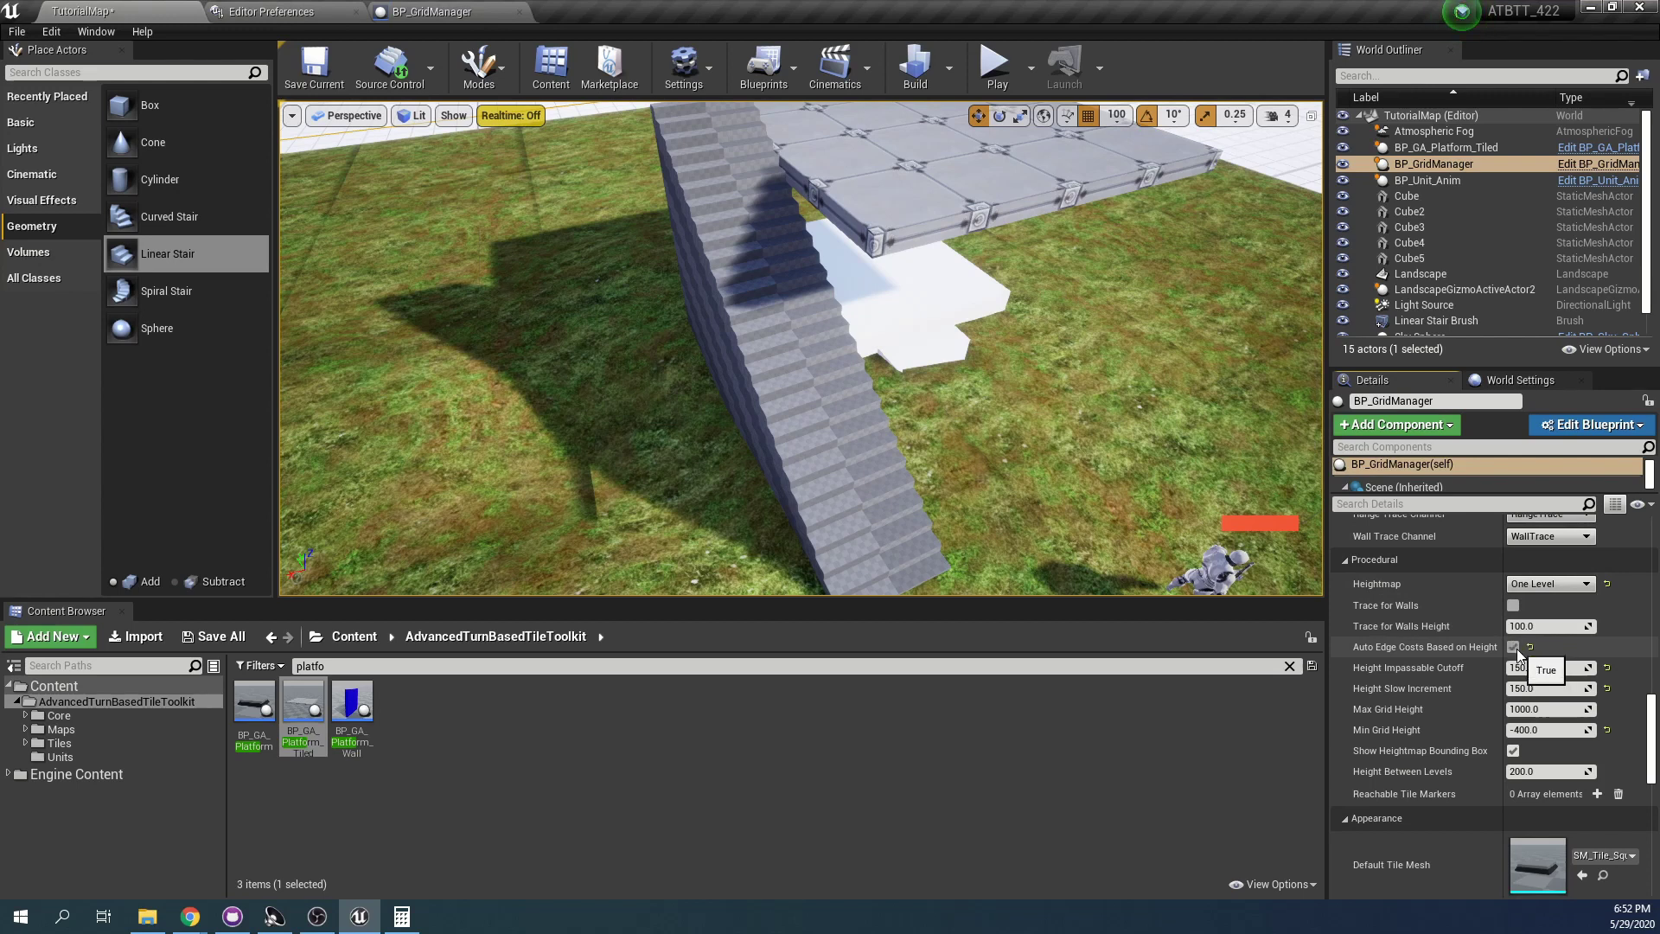
left_click(1532, 621)
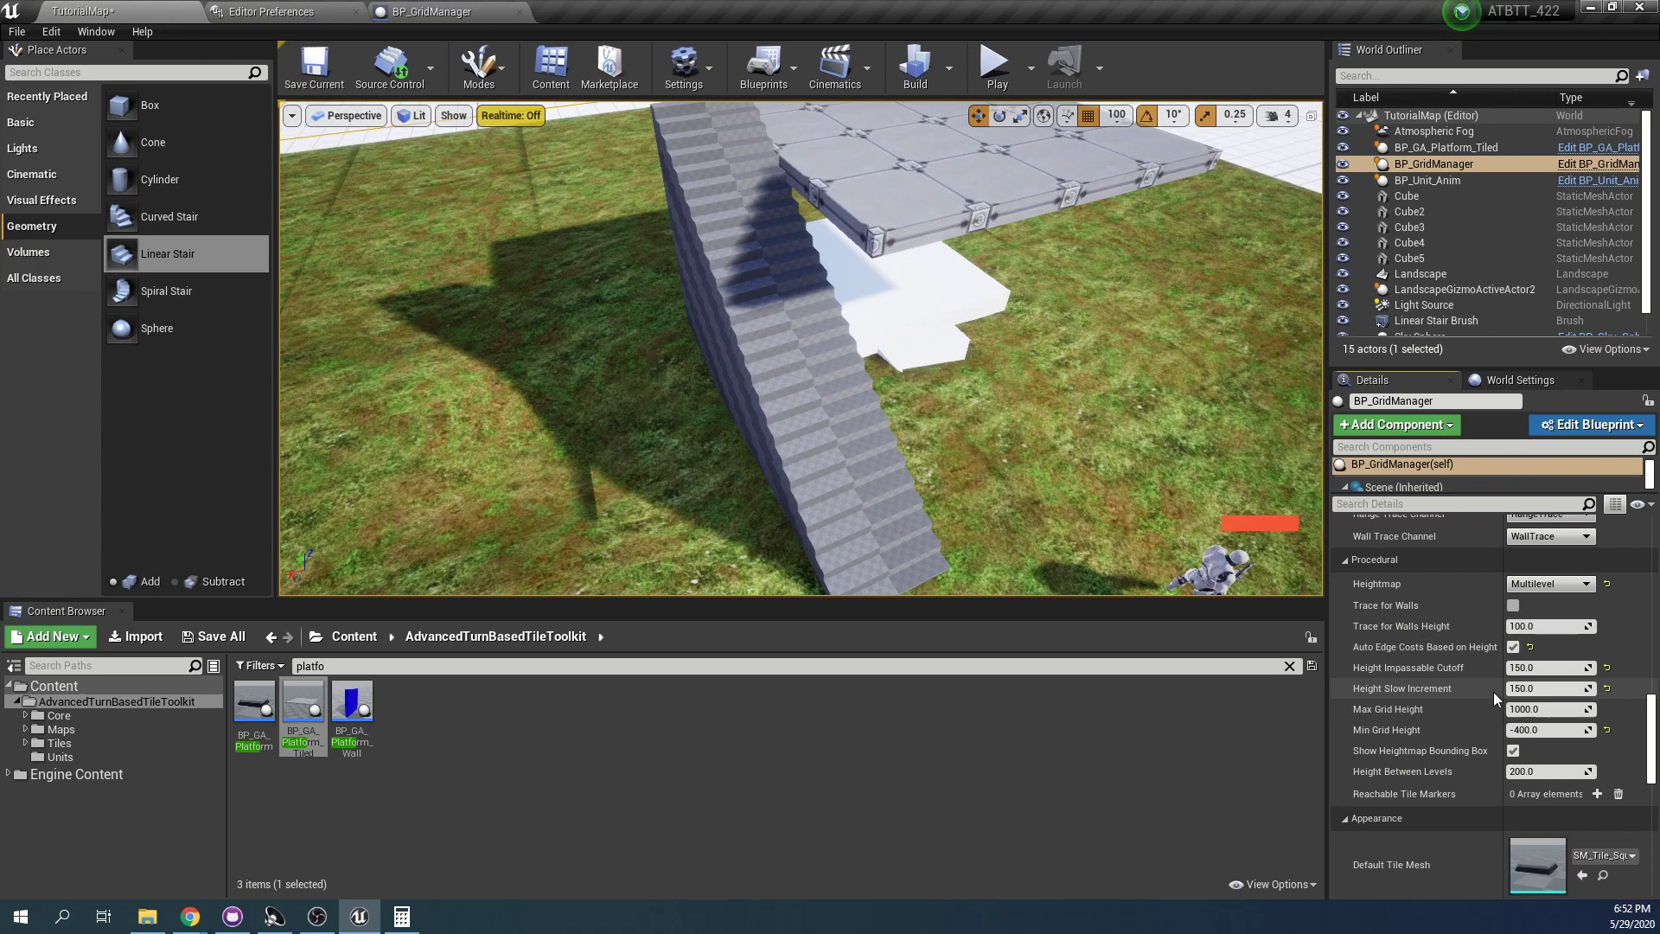
Set the grid manager's Height Slow Increment to 75 and its Height Impassable Cutoff to 300
left_click(1570, 689)
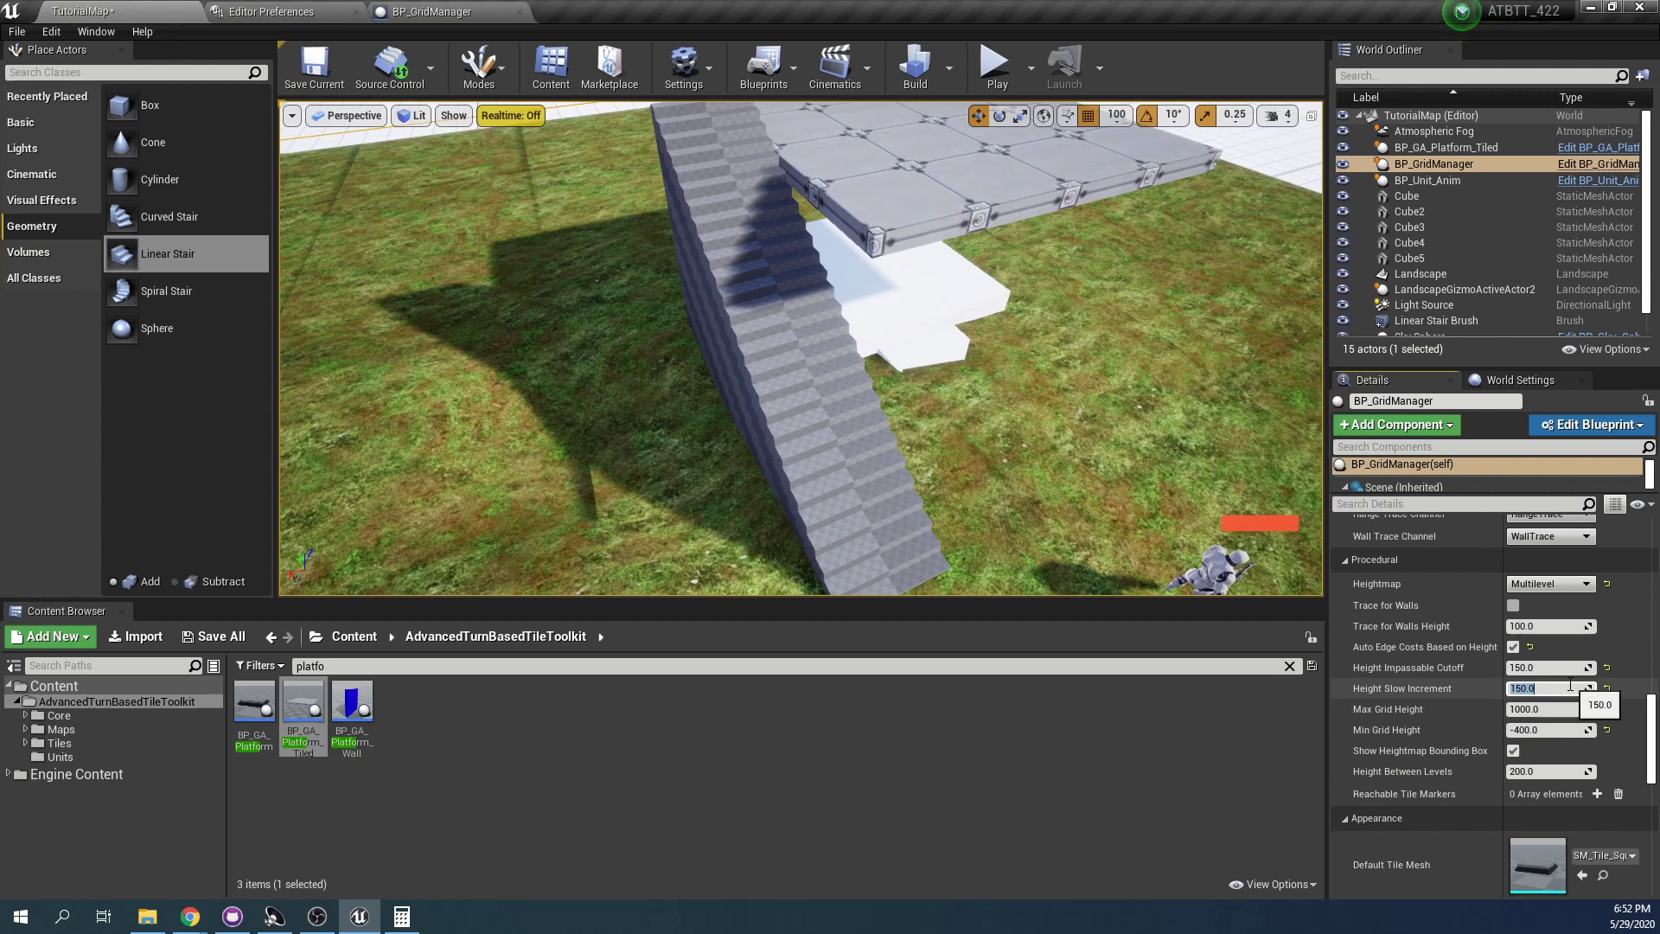
type("75")
key("Return")
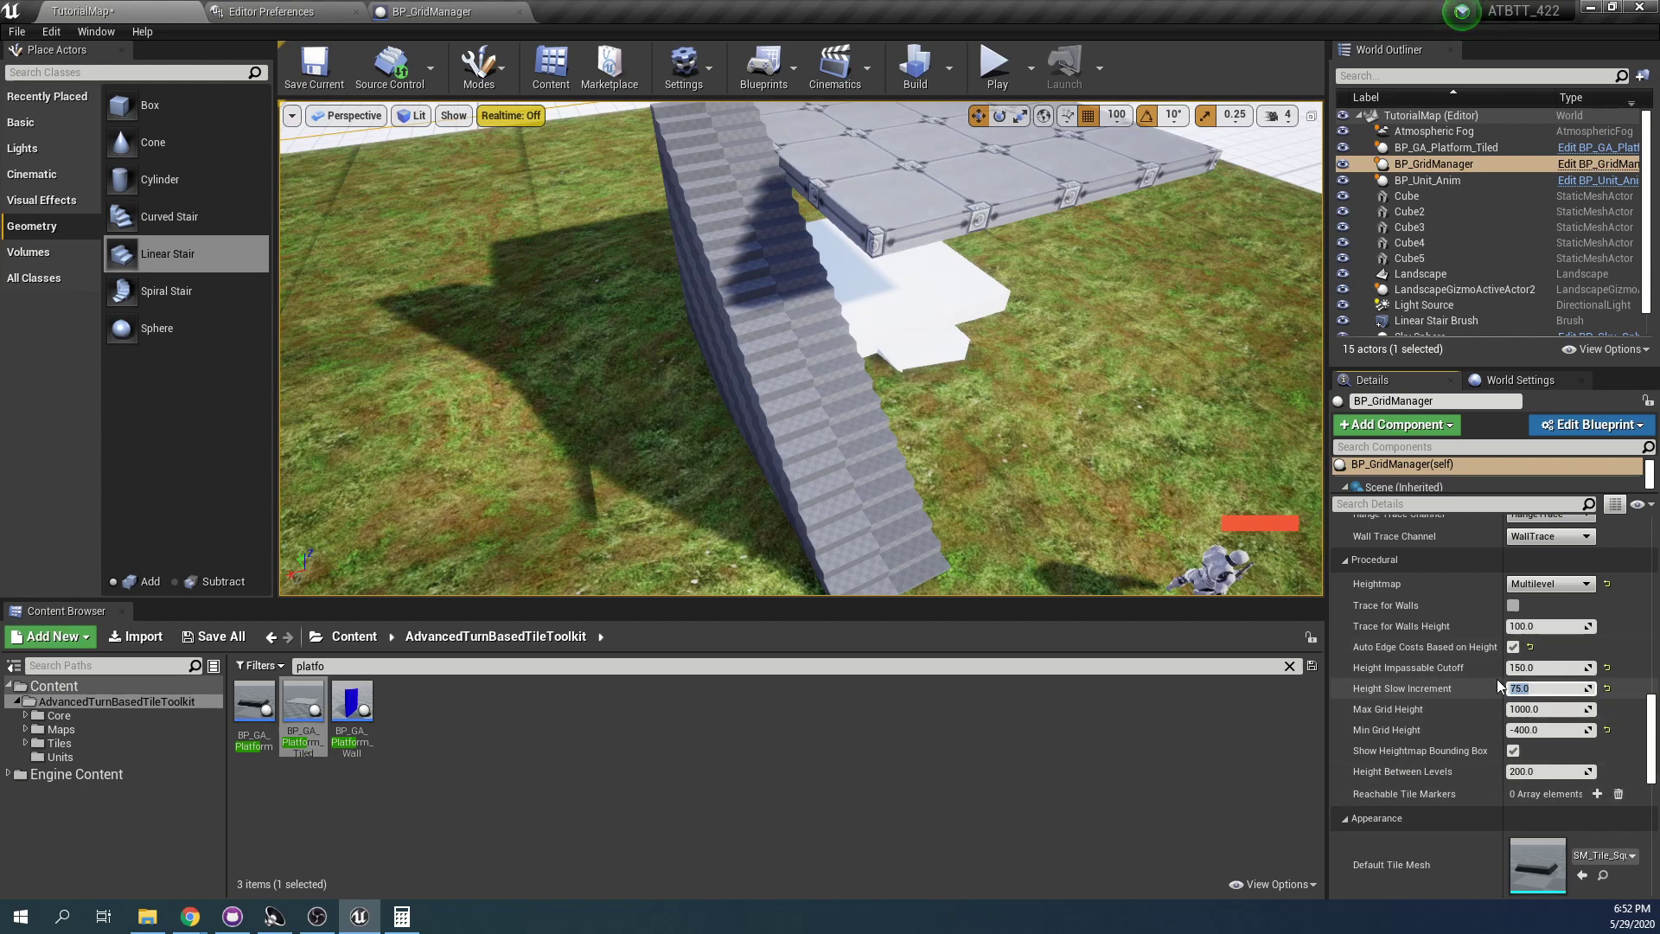
left_click(1553, 667)
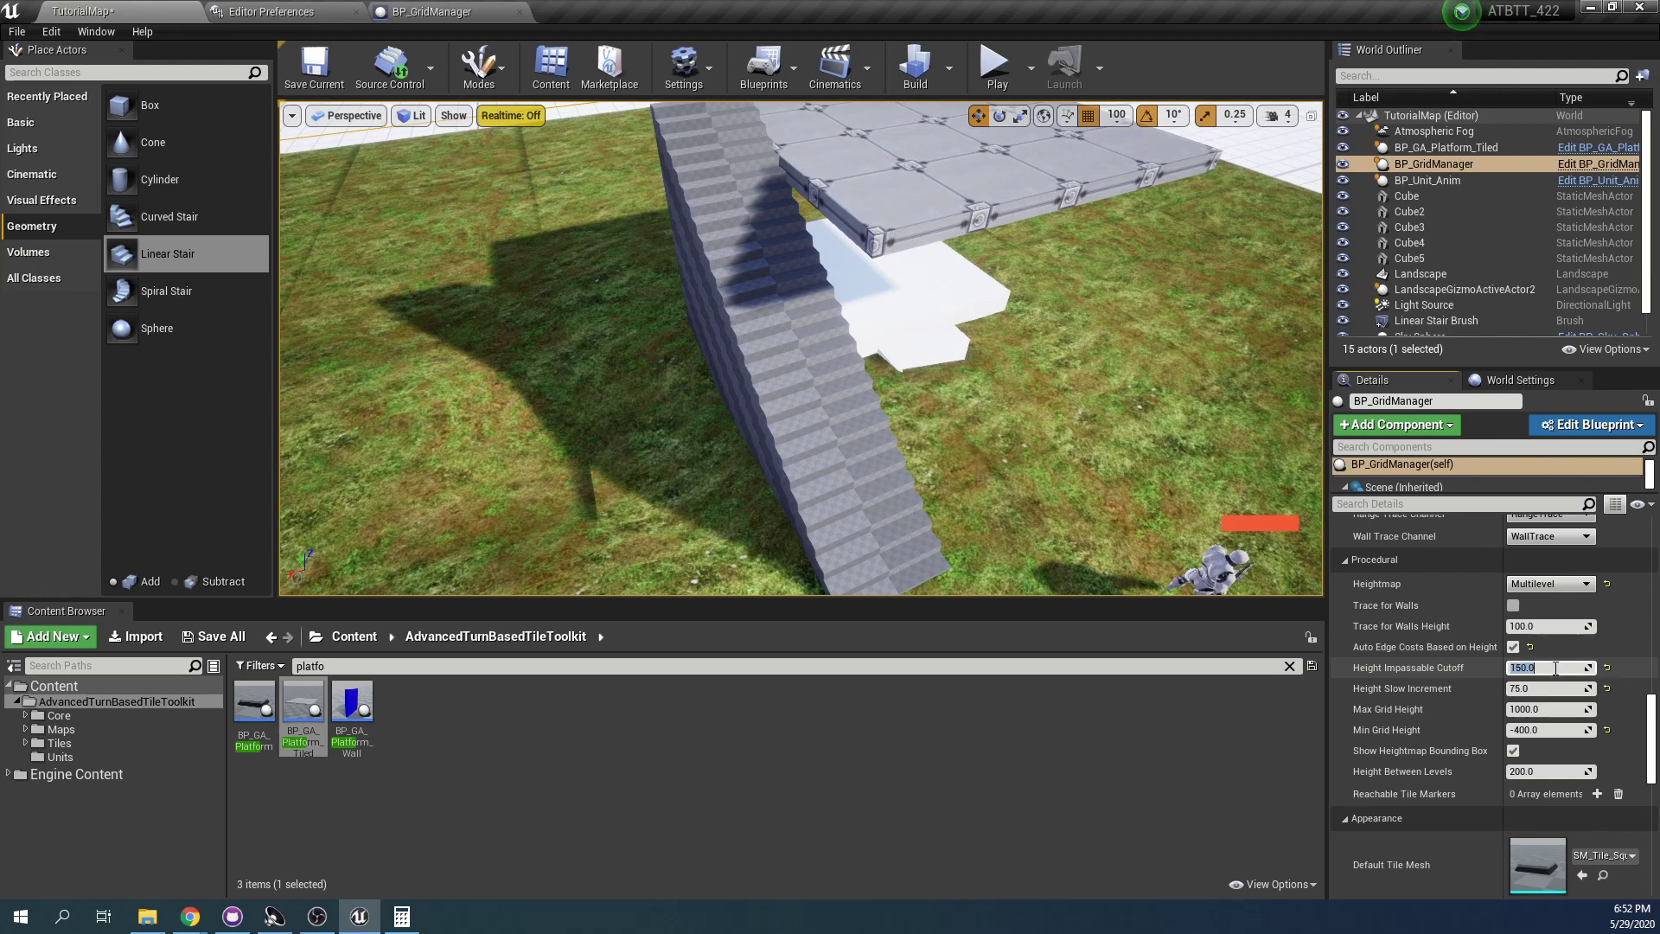
type("300")
key("Return")
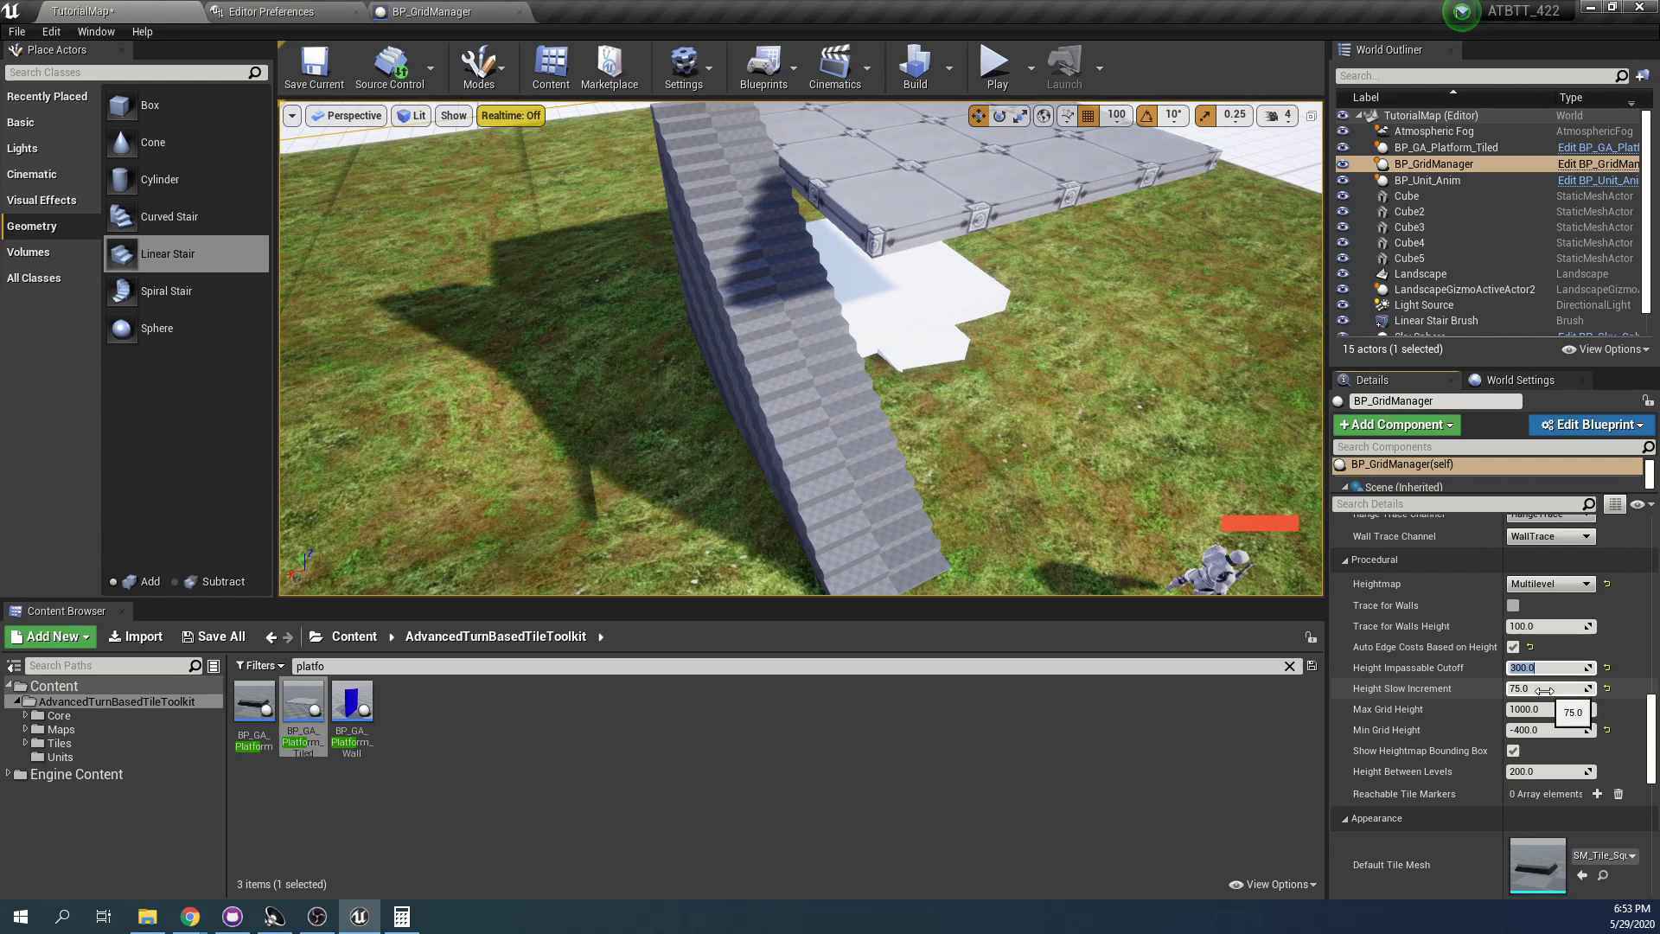
right_click_drag(1157, 376, 1266, 380)
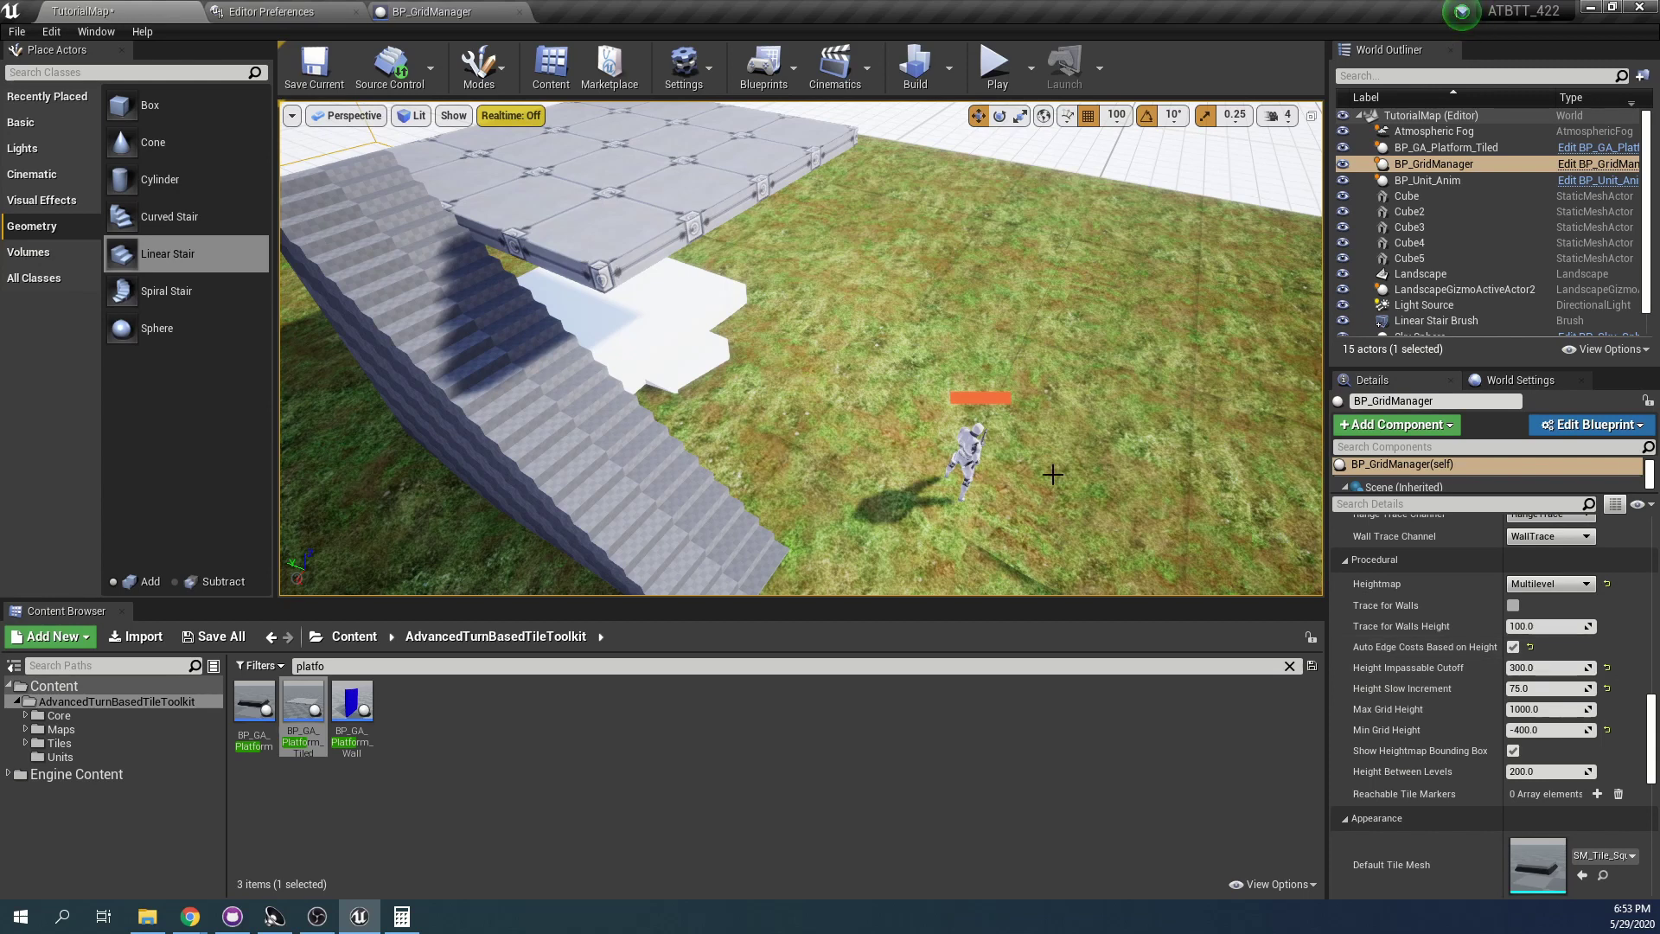
mouse_move(1023, 333)
right_mouse_down()
mouse_move(1001, 323)
mouse_move(1042, 322)
mouse_move(1025, 329)
right_mouse_up()
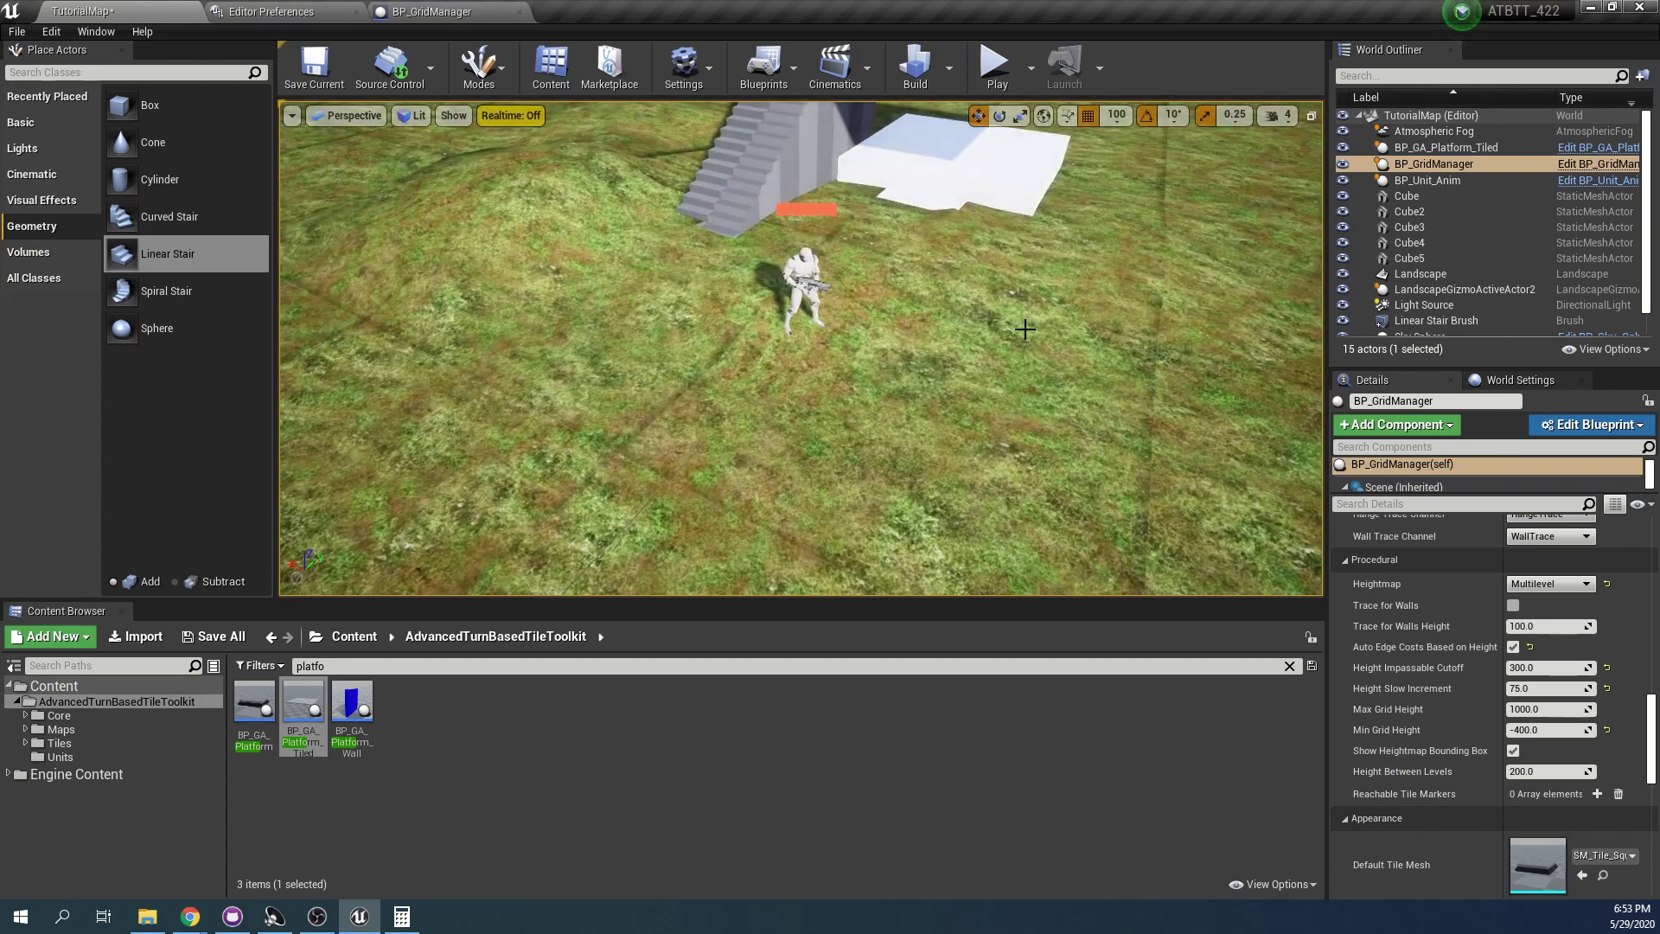